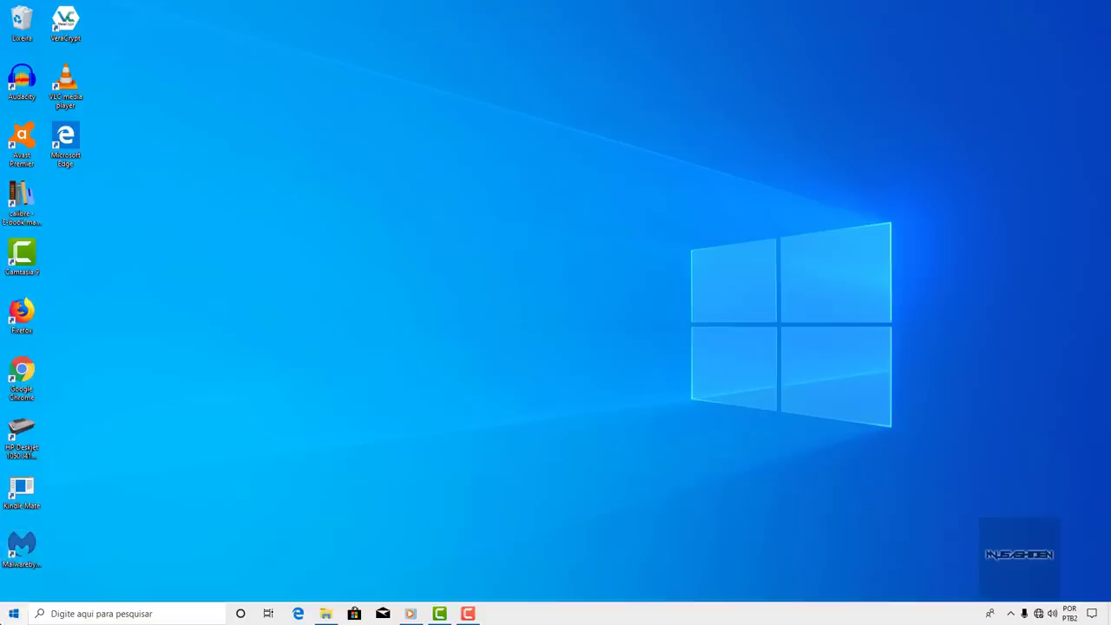
# - Open the Start menu and browse its app list, account flyout and expanded left rail
pyautogui.click(14, 613)
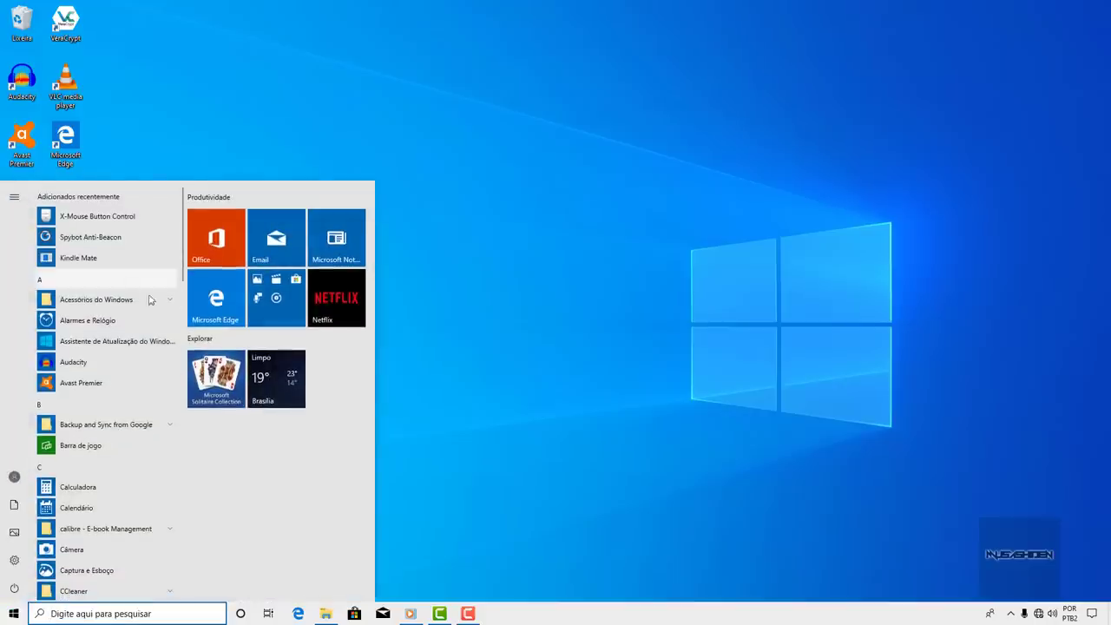
pyautogui.scroll(-5, 145, 306)
pyautogui.scroll(-5, 145, 307)
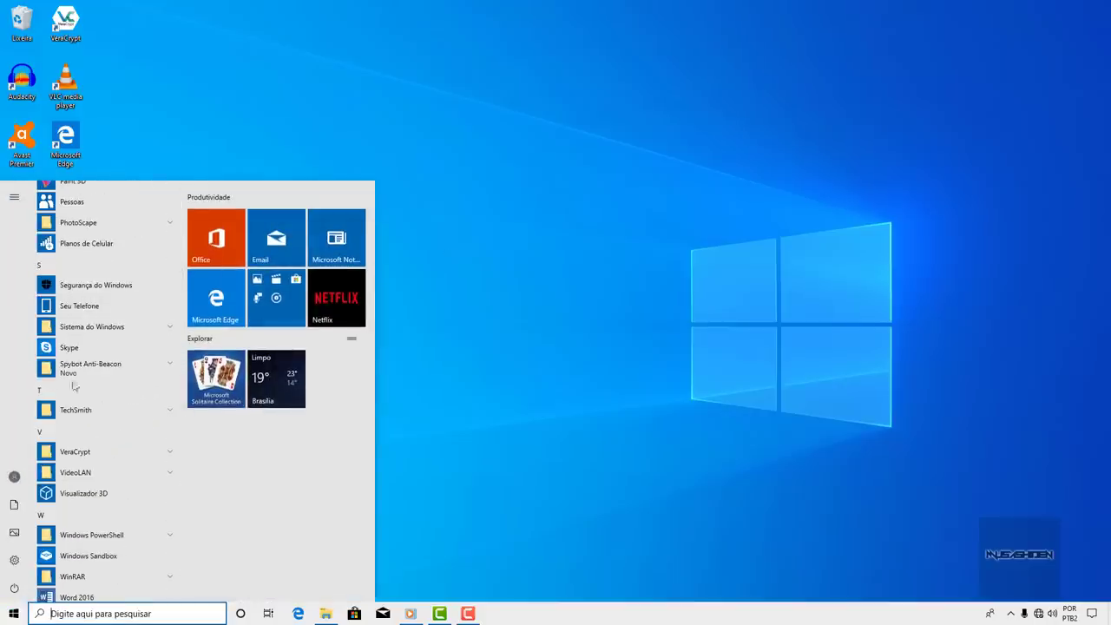
pyautogui.click(14, 477)
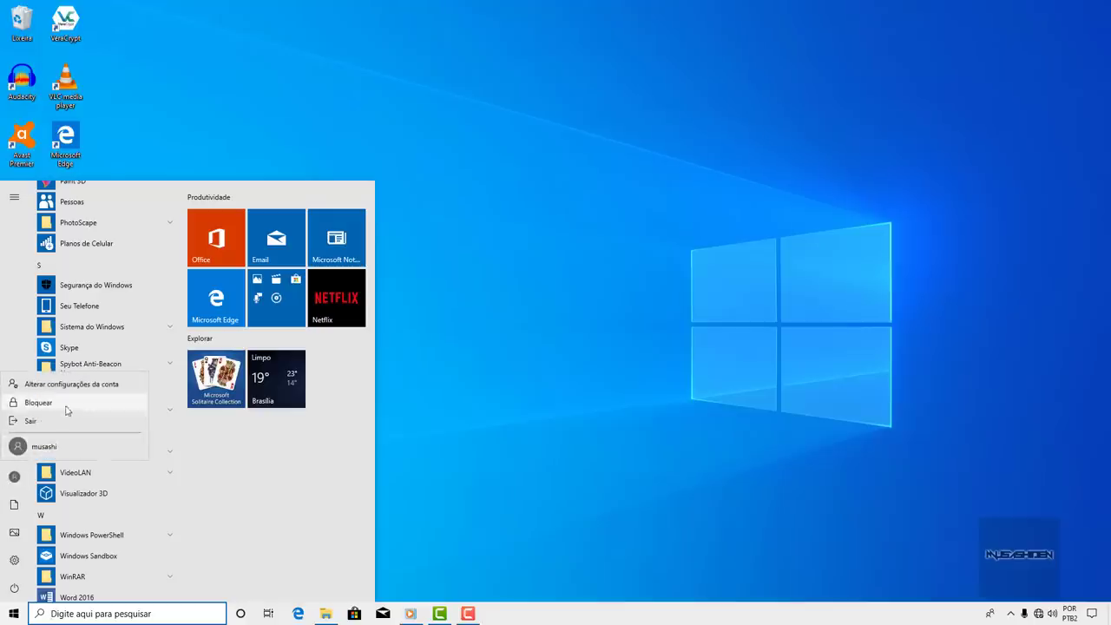
pyautogui.press('Escape')
pyautogui.scroll(12, 68, 340)
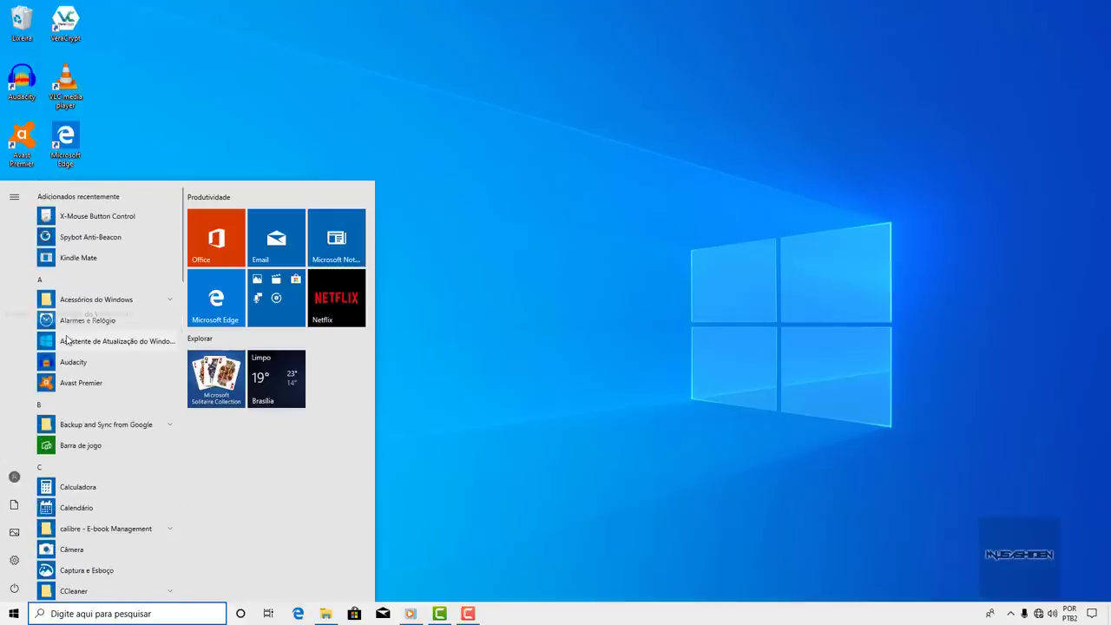
pyautogui.click(3, 202)
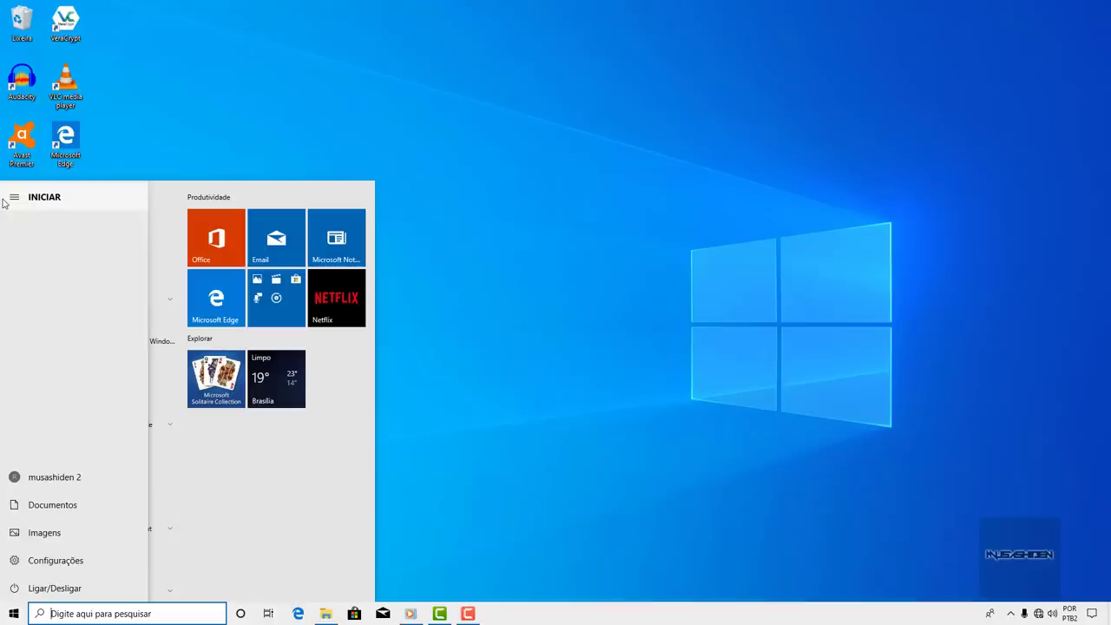
pyautogui.click(14, 199)
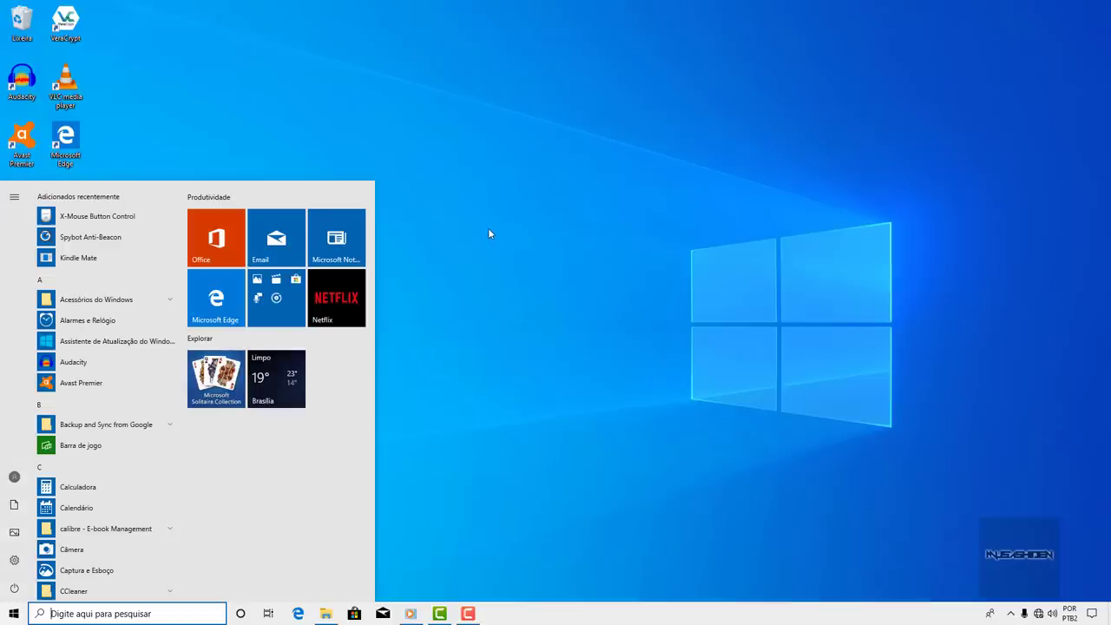
# - Launch Microsoft Store and set 'Atualizar aplicativos automaticamente' to Desativado in Configurações
pyautogui.write('microsoft')
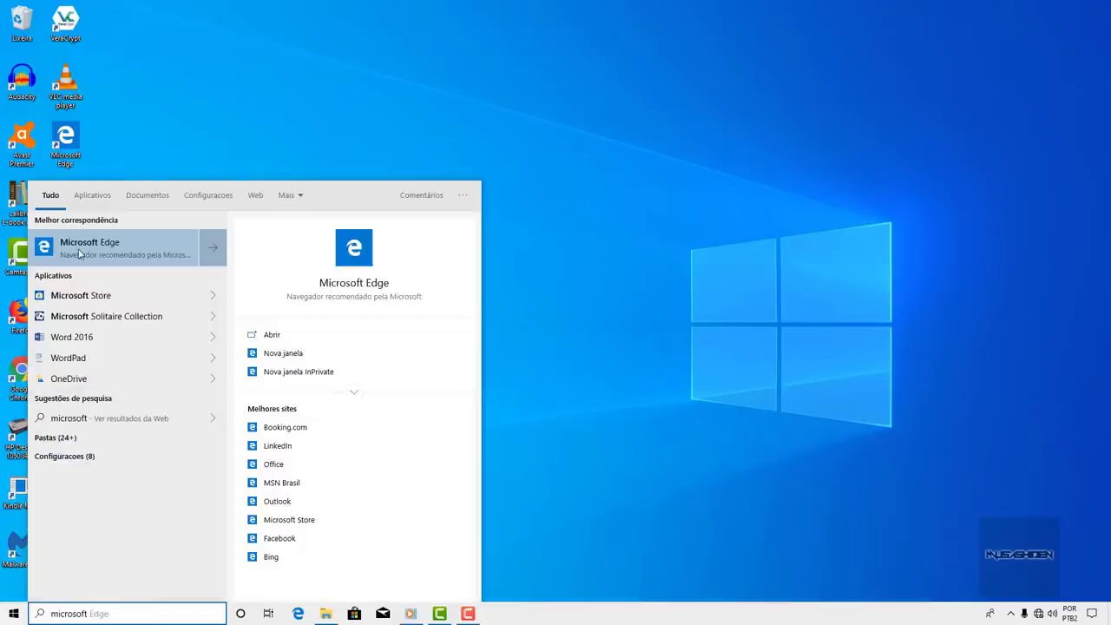
pyautogui.click(111, 295)
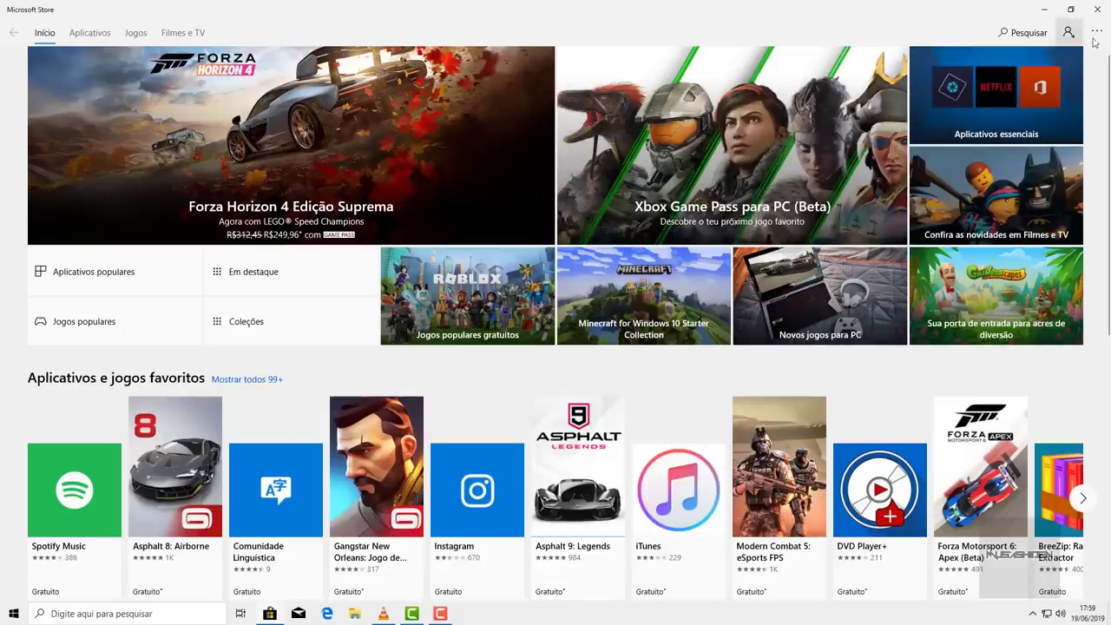
pyautogui.click(1099, 33)
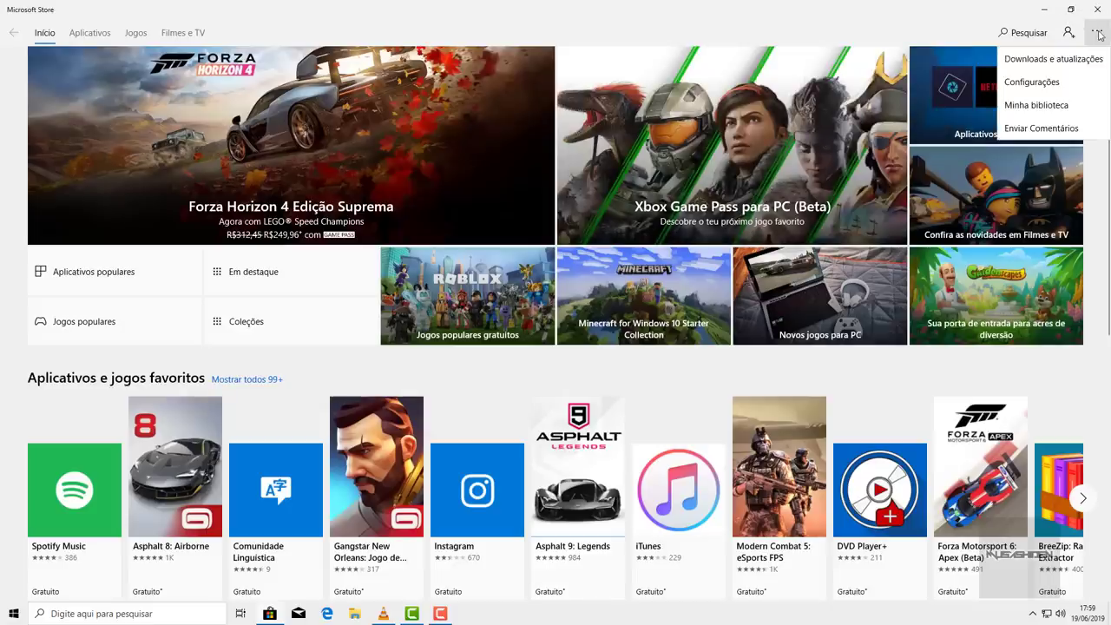
pyautogui.click(1037, 84)
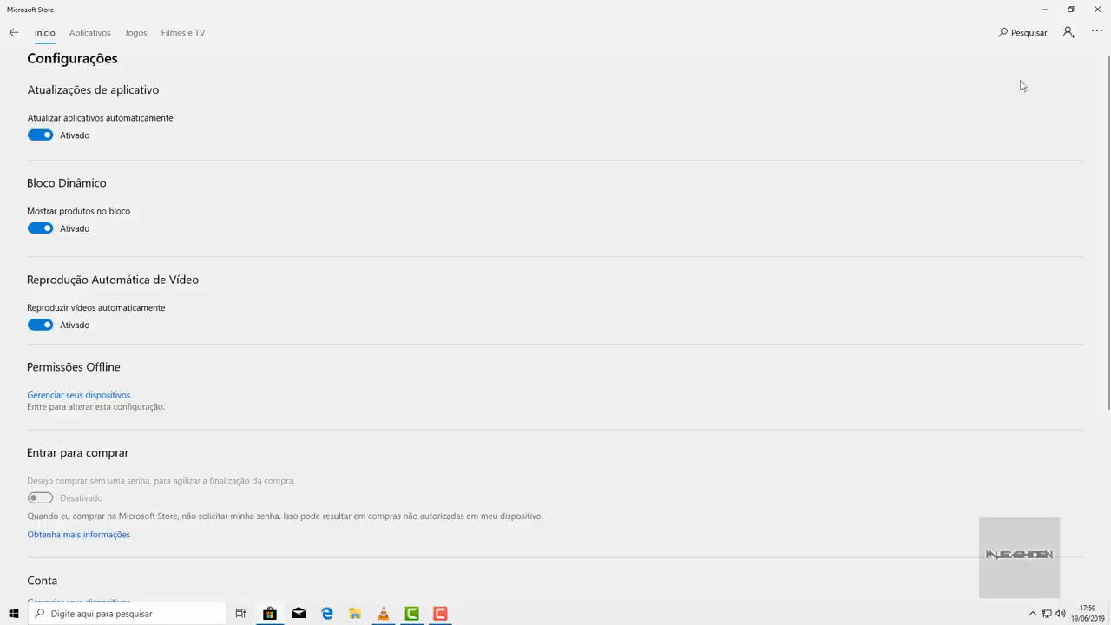
pyautogui.click(43, 137)
pyautogui.scroll(-3, 243, 142)
pyautogui.scroll(3, 255, 146)
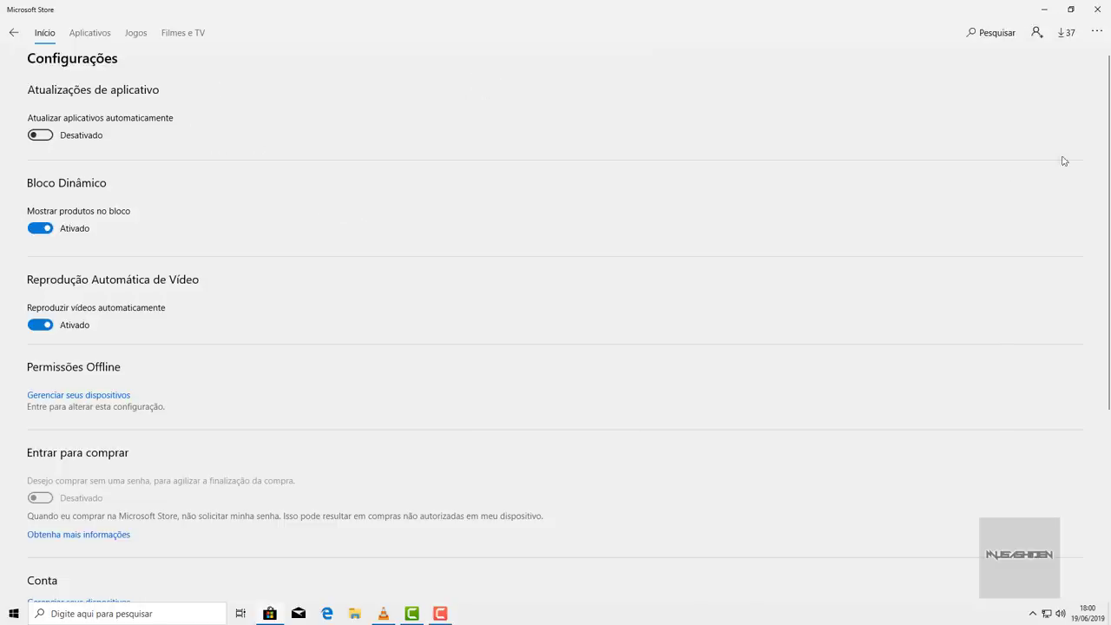
# - Open Downloads e atualizações from the ↓37 counter and scroll through the pending updates
pyautogui.click(1068, 38)
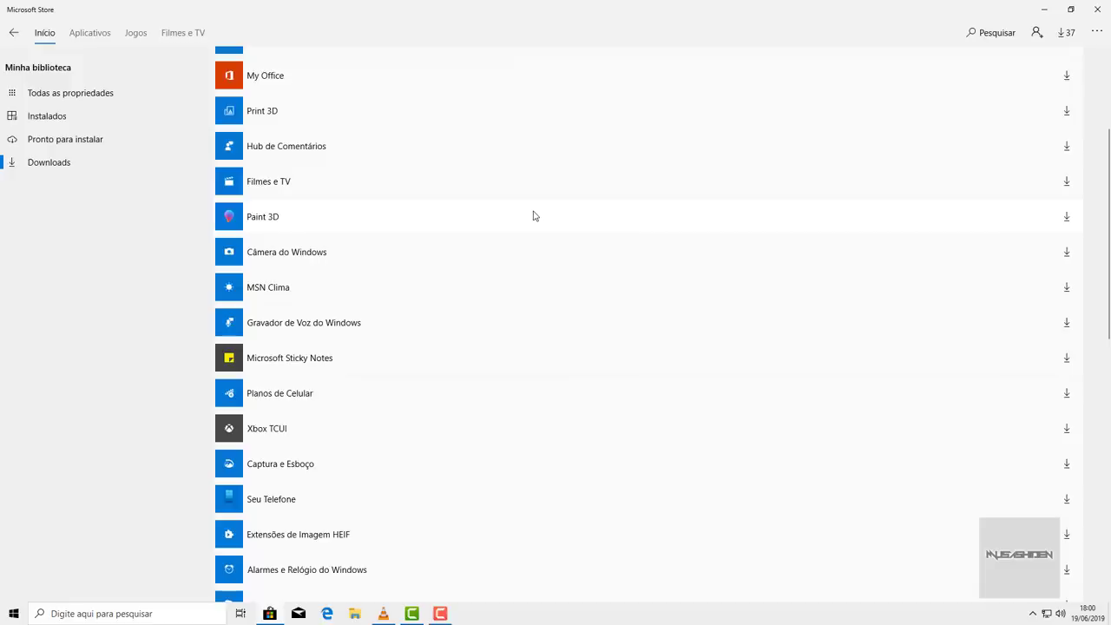
pyautogui.scroll(3, 560, 172)
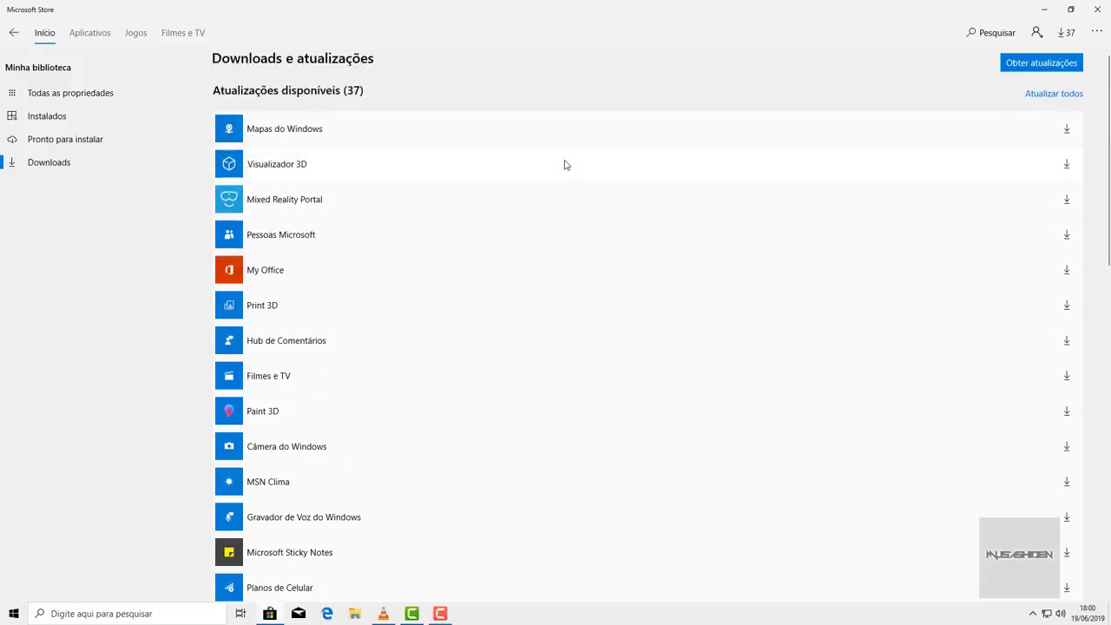
pyautogui.scroll(-10, 564, 165)
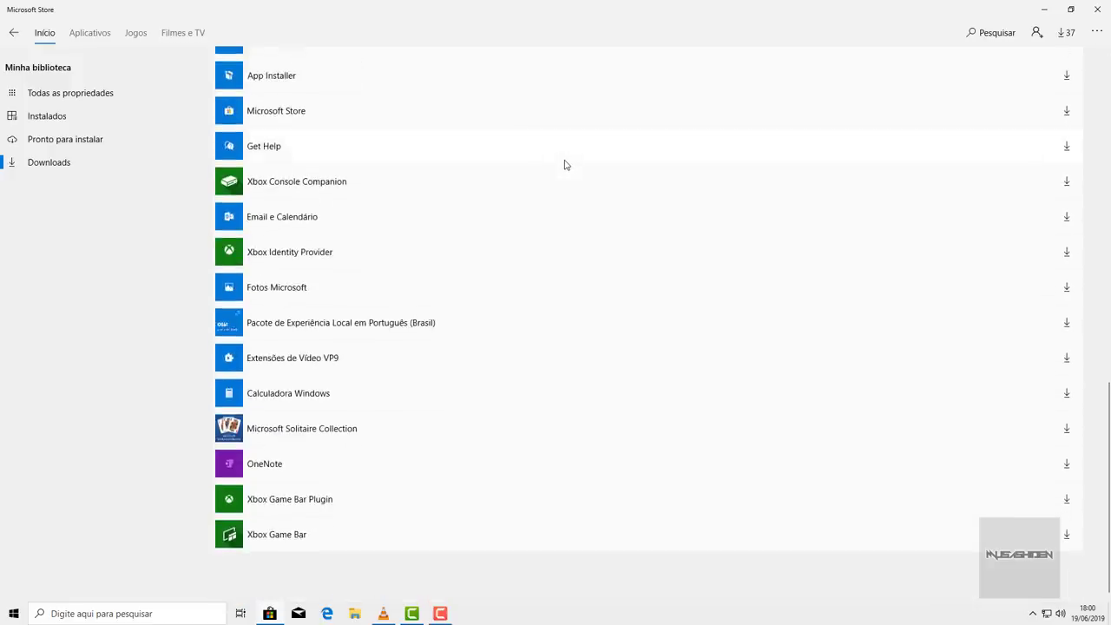
pyautogui.scroll(10, 541, 174)
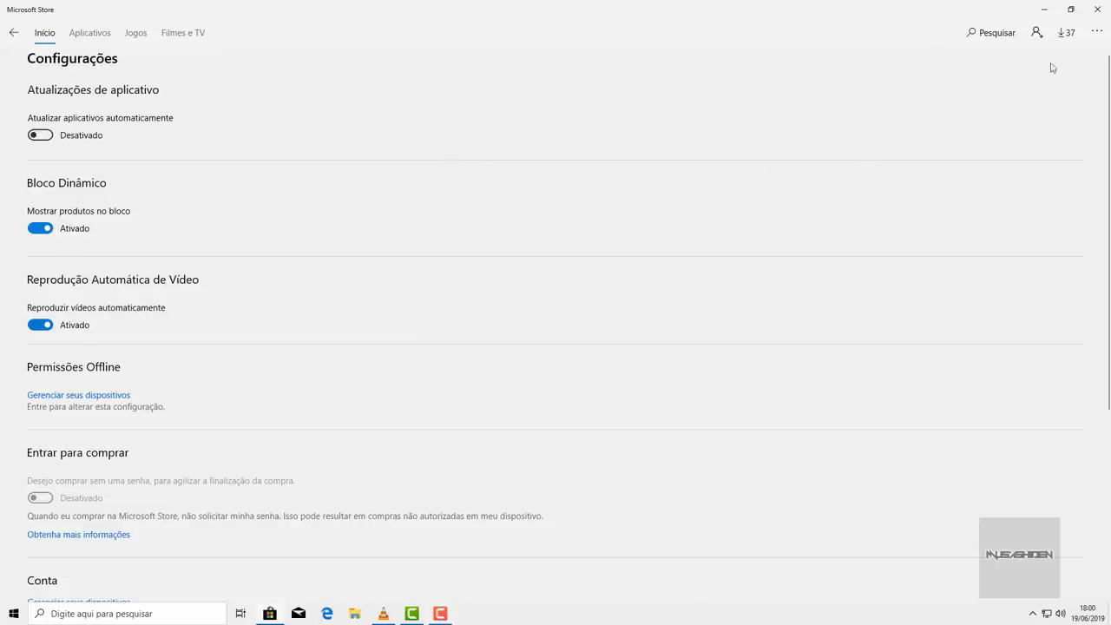
pyautogui.click(1075, 39)
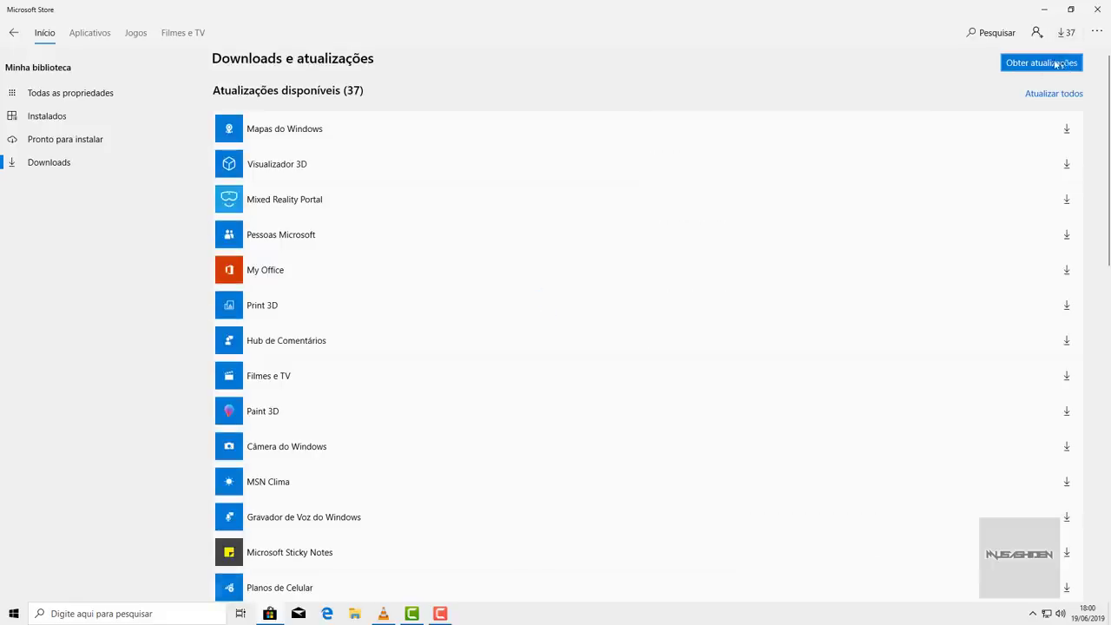
# - In Store settings, switch off 'Mostrar produtos no bloco' and 'Reproduzir vídeos automaticamente'
pyautogui.hotkey('alt', 'Left')
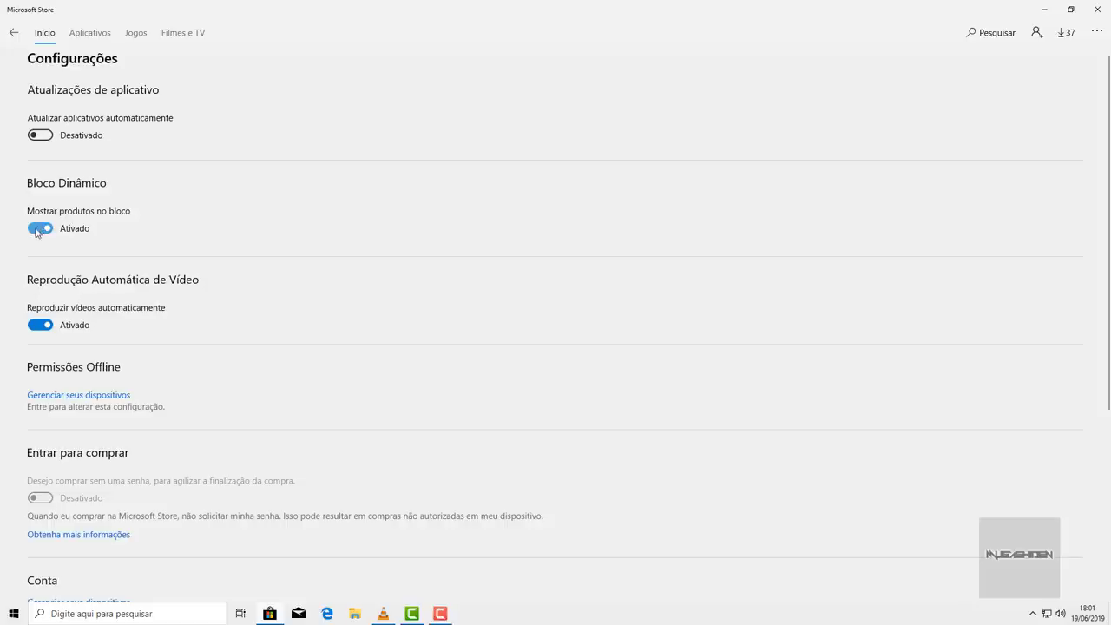
pyautogui.click(42, 229)
pyautogui.click(40, 326)
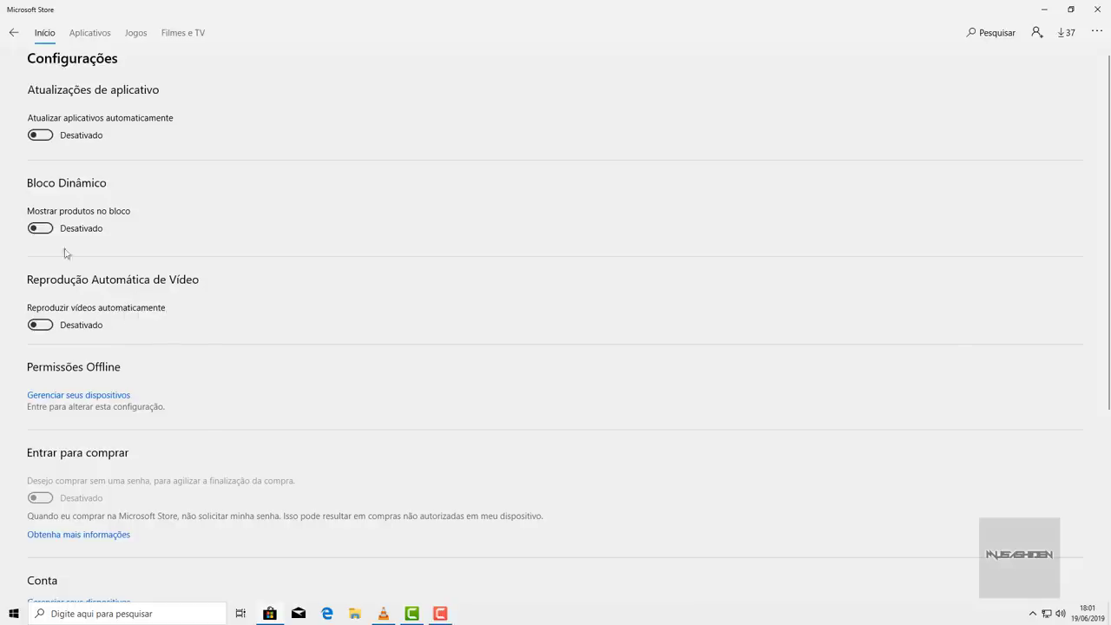
# - Return the Microsoft Store to its Início home page
pyautogui.press('super')
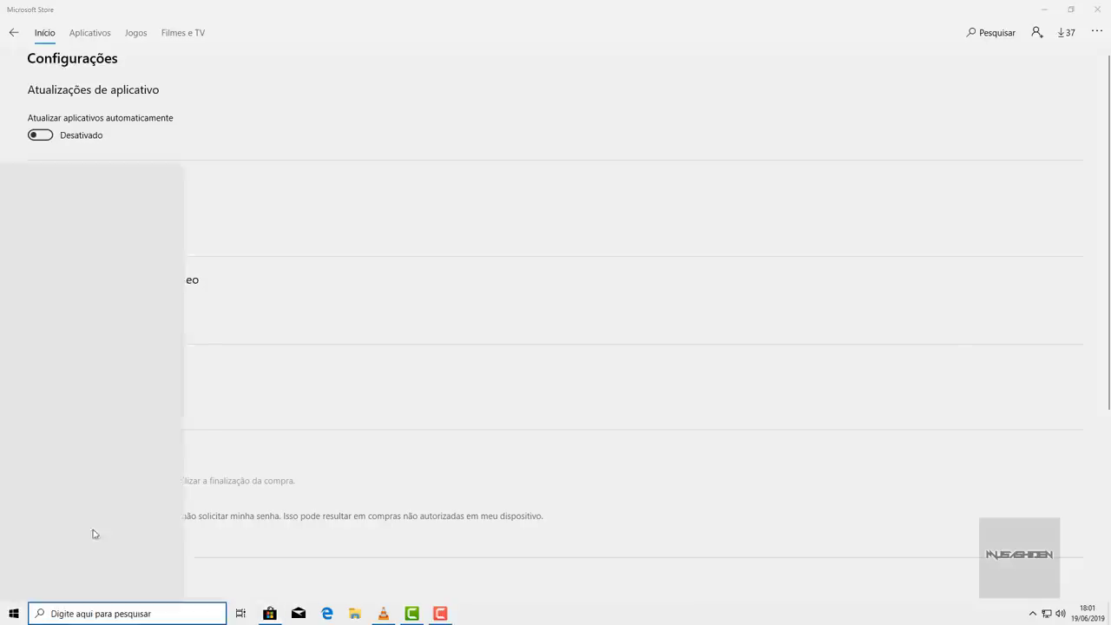
pyautogui.click(14, 608)
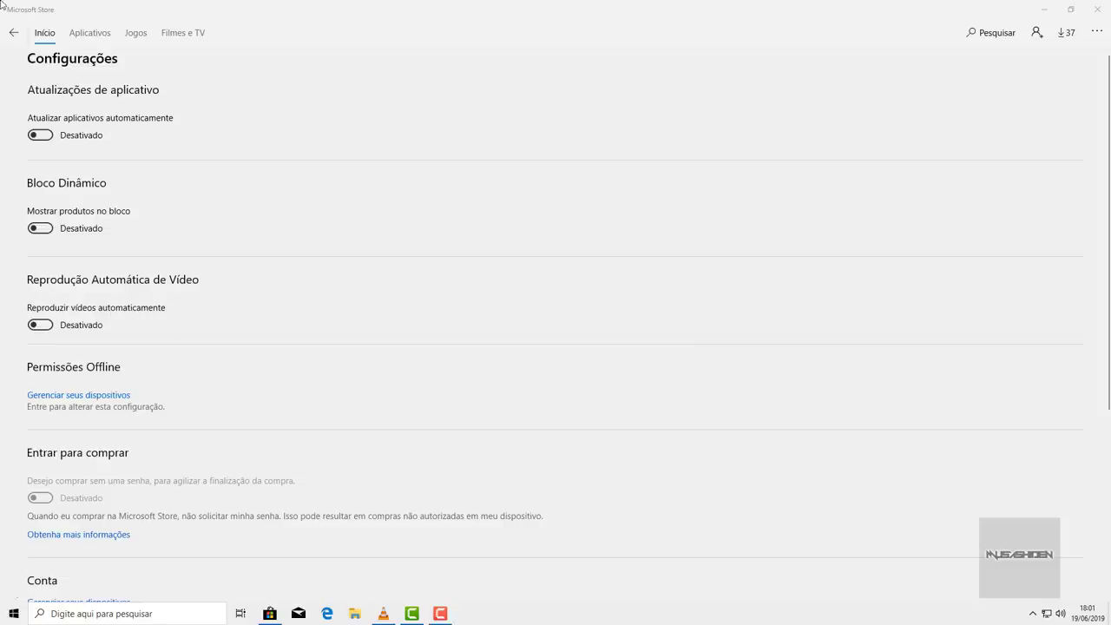
pyautogui.click(17, 35)
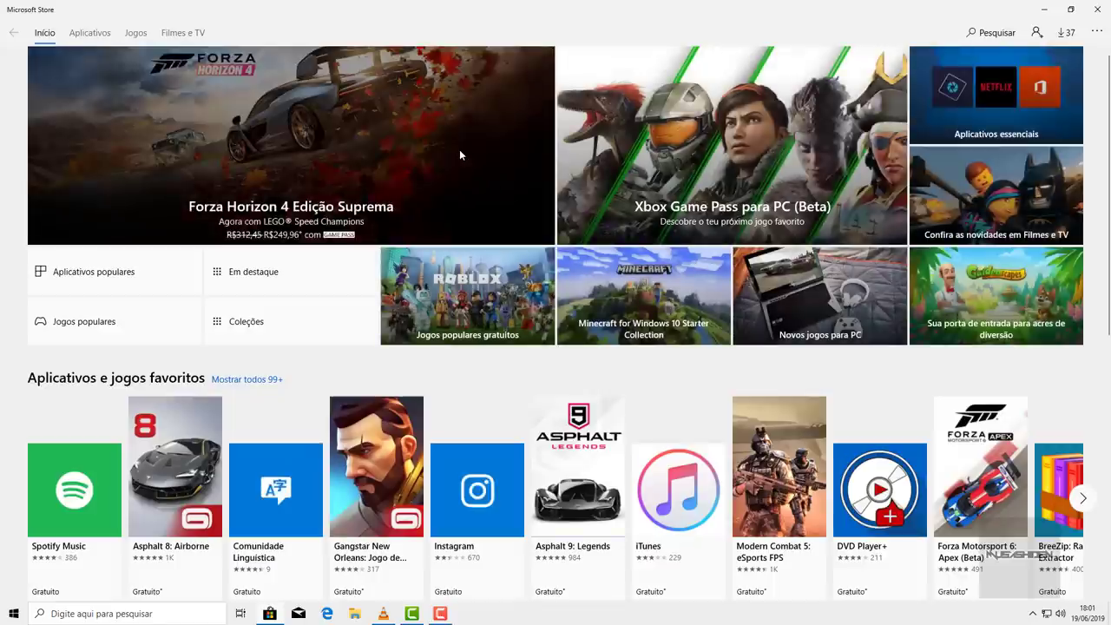
# - Browse the Forza Horizon 4 Edição Suprema product page, then go back to Início
pyautogui.click(461, 151)
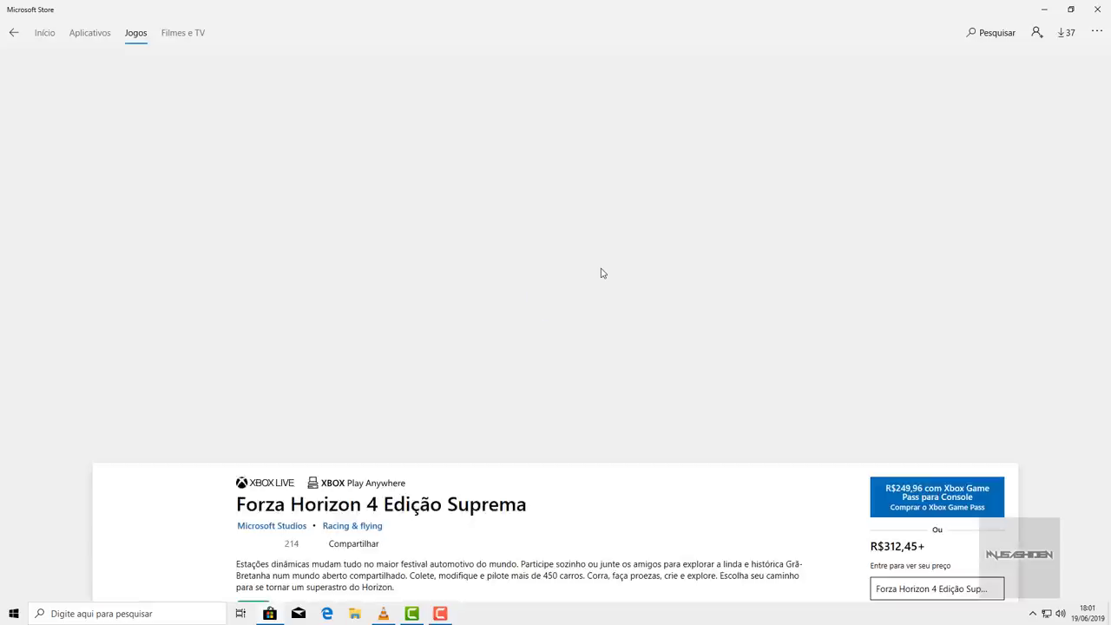
pyautogui.scroll(-5, 660, 226)
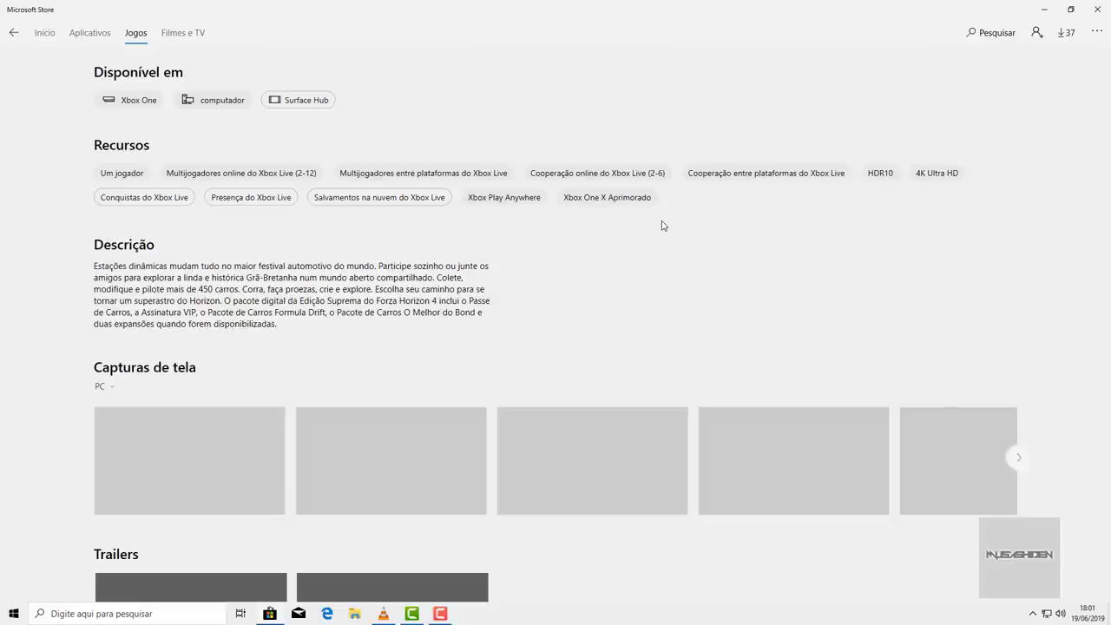
pyautogui.scroll(10, 661, 225)
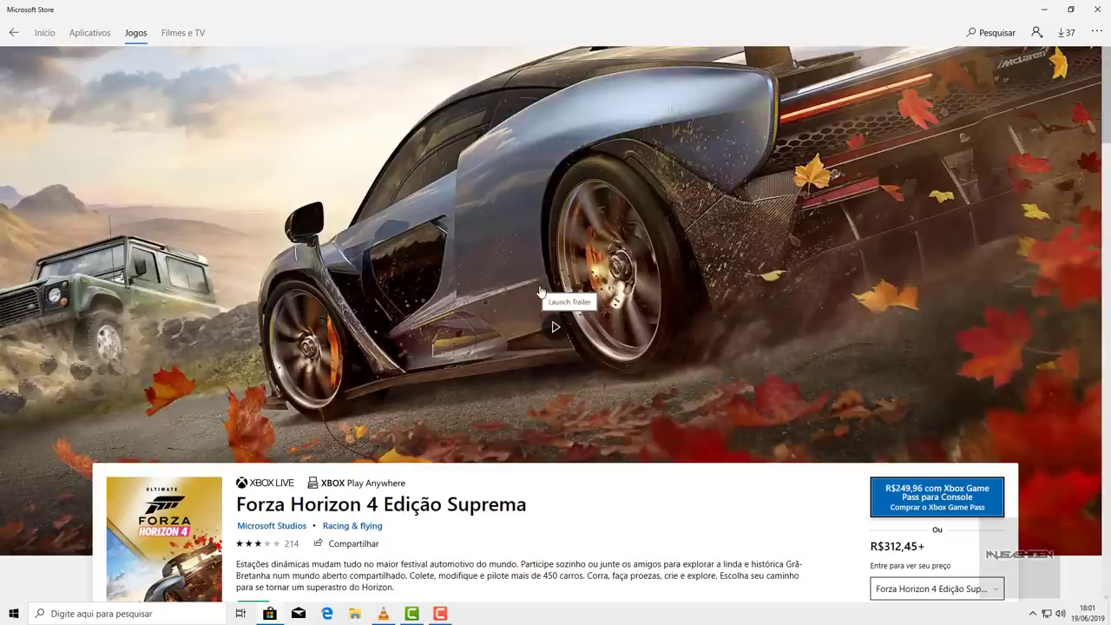
pyautogui.hotkey('alt', 'Left')
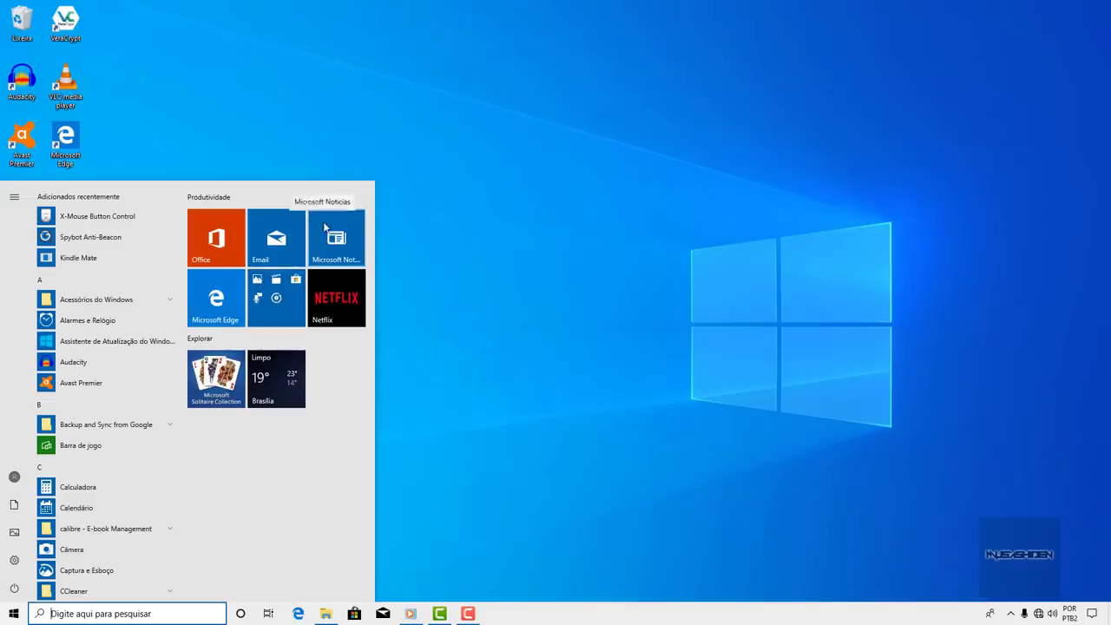
# - Expand and collapse the pinned tile folder to inspect the apps inside it
pyautogui.click(283, 289)
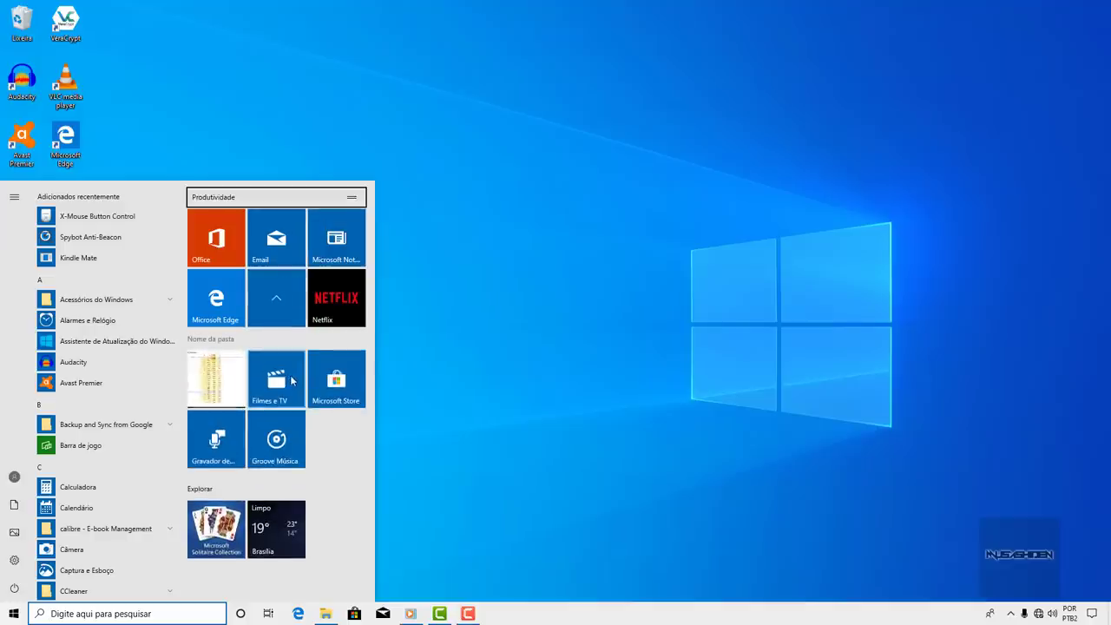
pyautogui.click(274, 298)
pyautogui.click(275, 298)
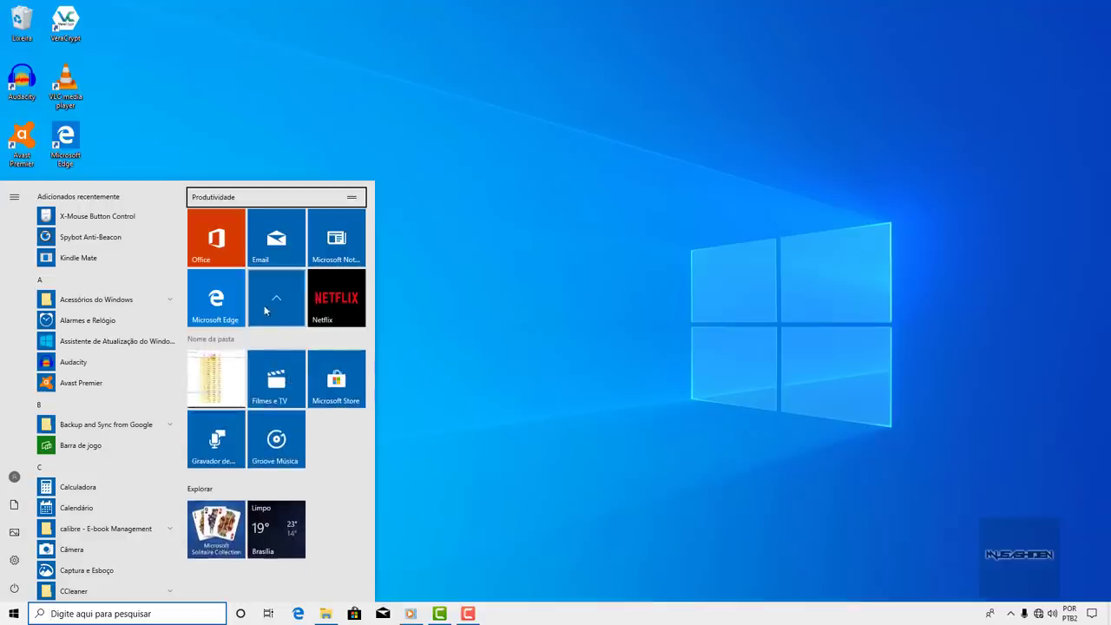
pyautogui.click(275, 296)
pyautogui.click(275, 296)
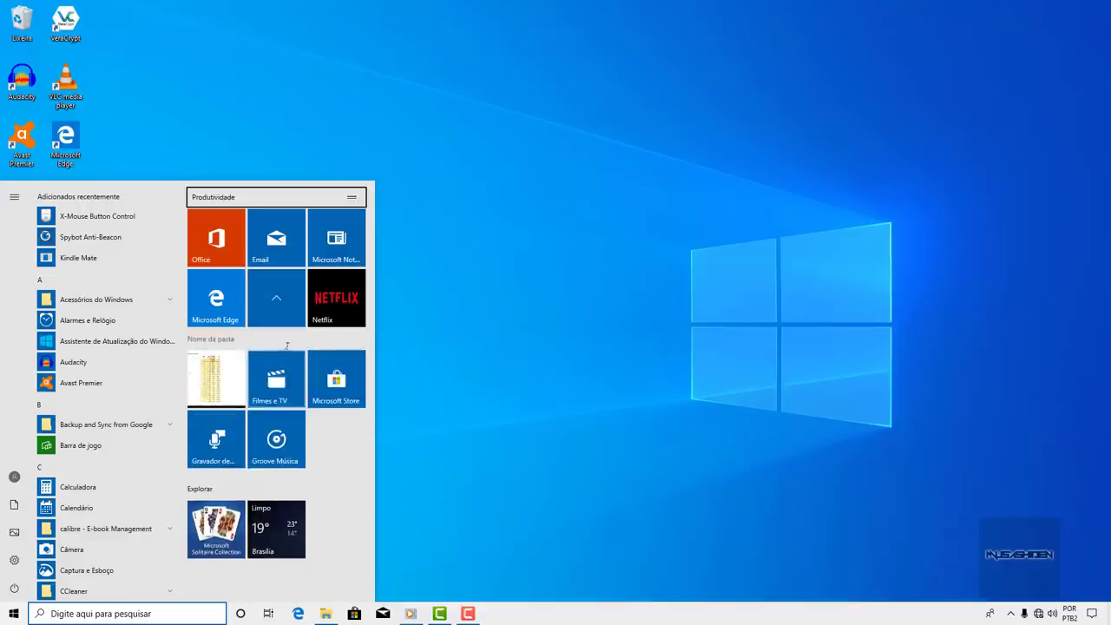
pyautogui.click(278, 297)
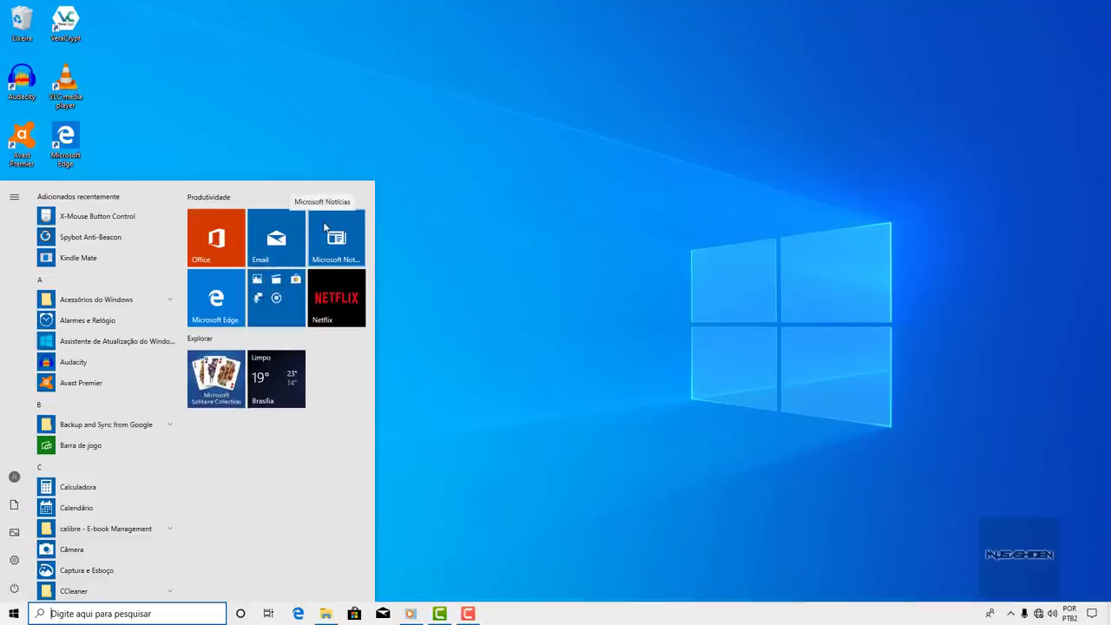
pyautogui.click(283, 291)
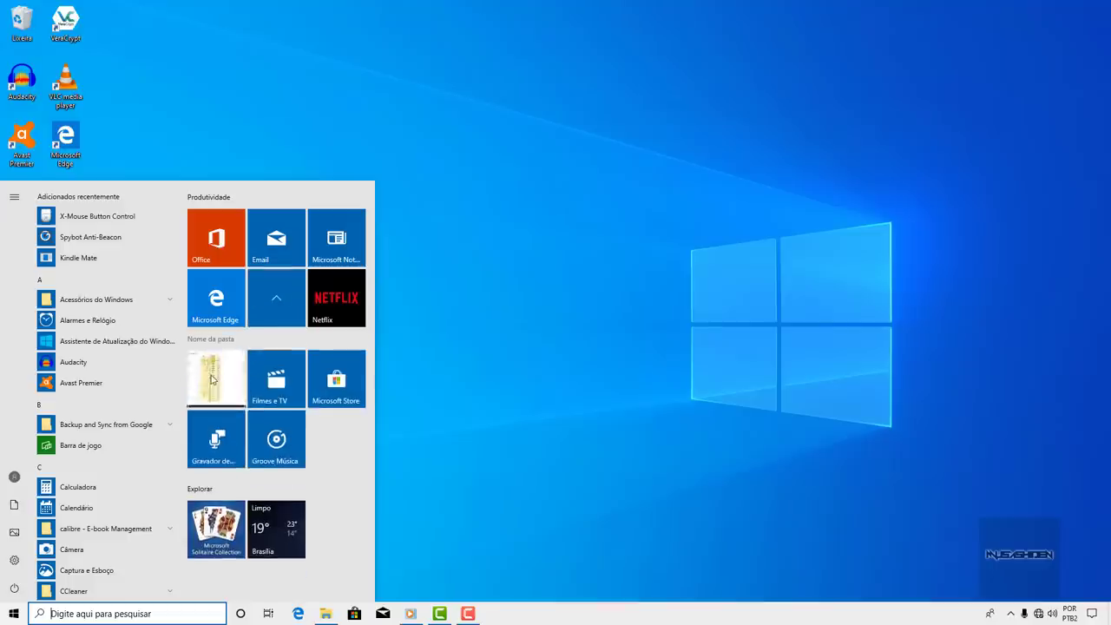
pyautogui.click(282, 298)
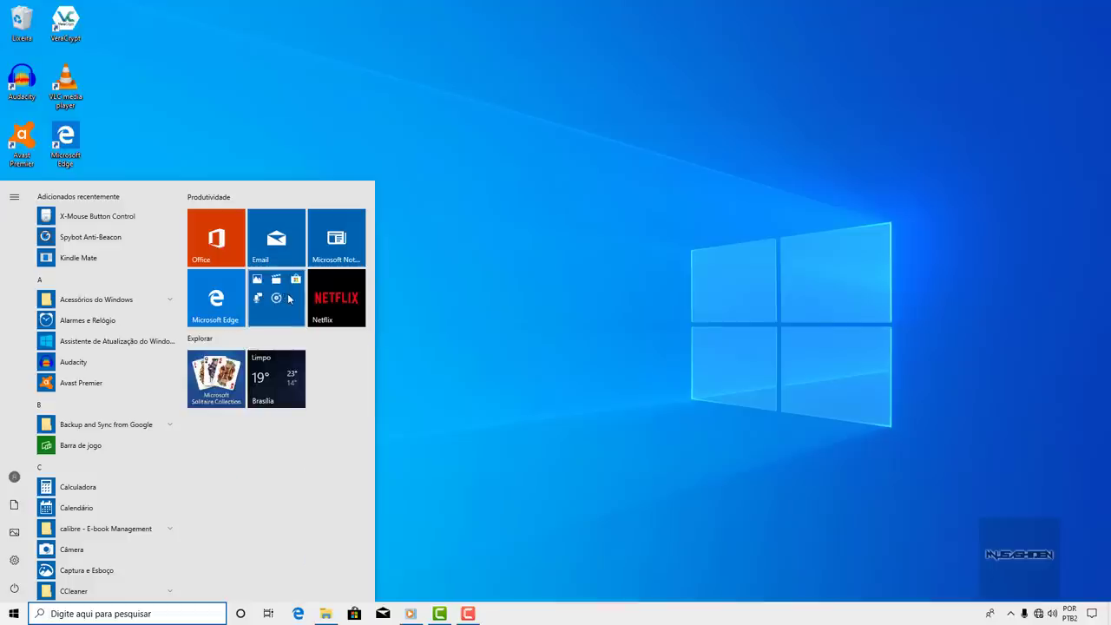
# - Unpin the folder, Netflix and Solitaire tiles from Start
pyautogui.rightClick(289, 298)
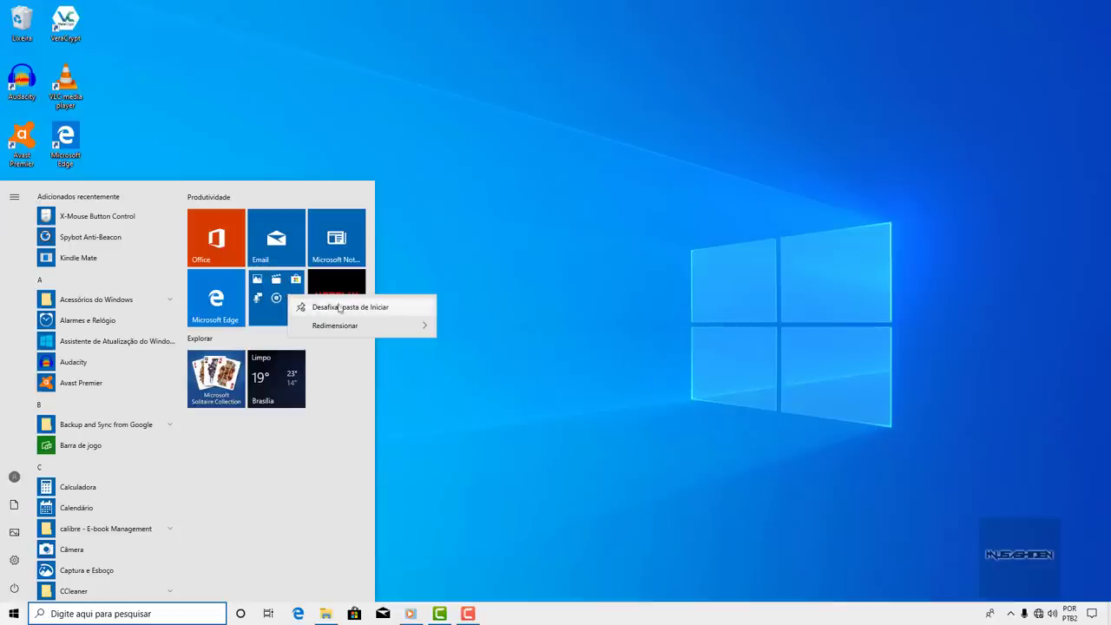
pyautogui.click(401, 310)
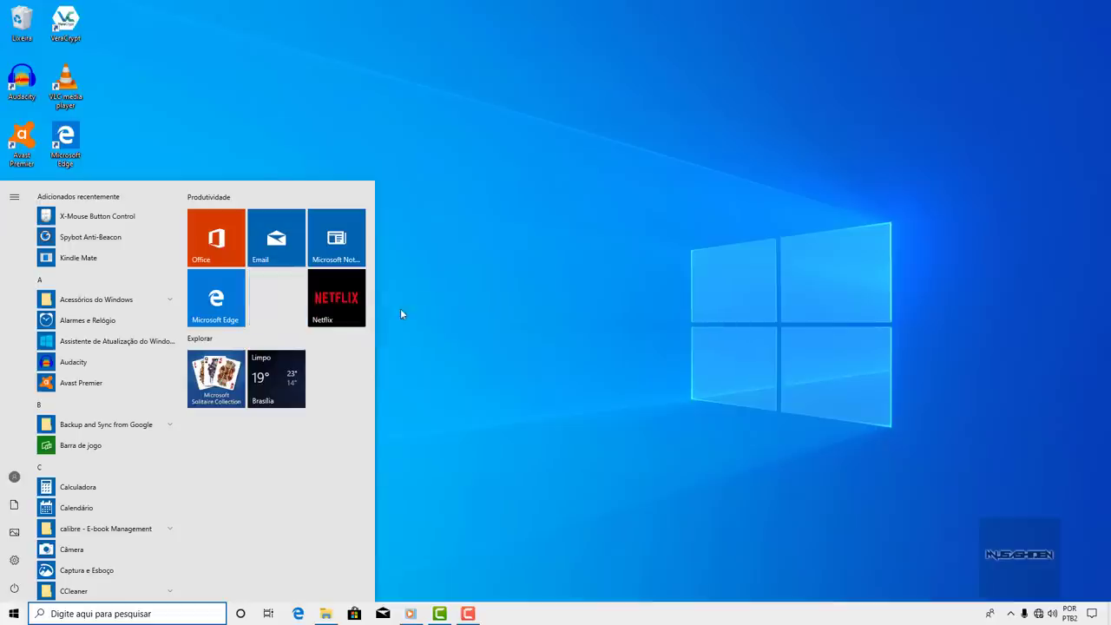
pyautogui.rightClick(335, 298)
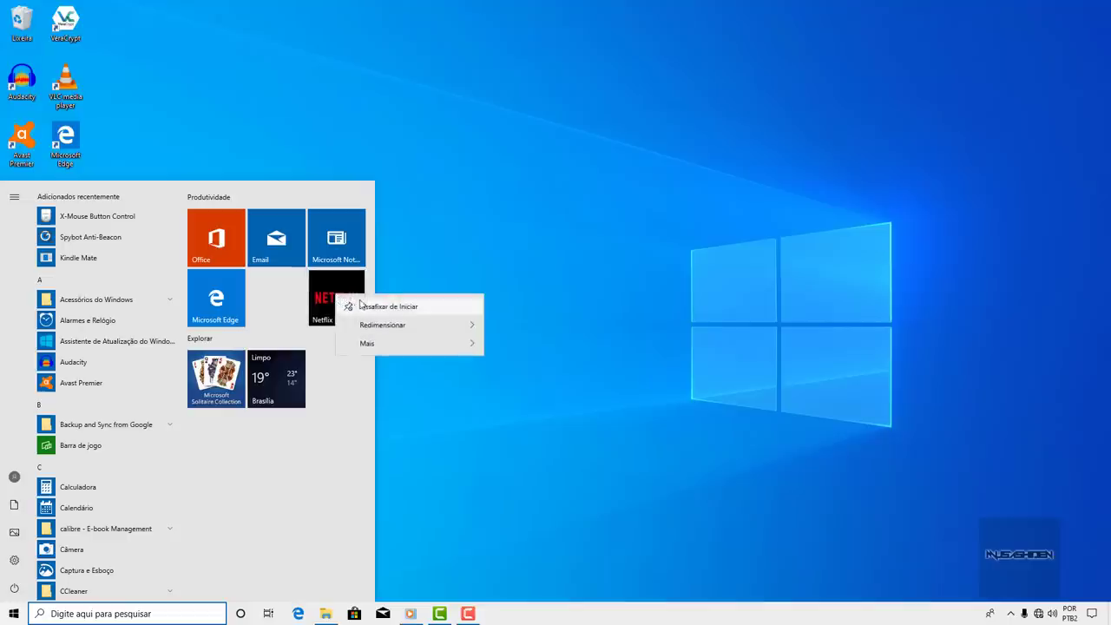
pyautogui.click(404, 308)
pyautogui.rightClick(228, 311)
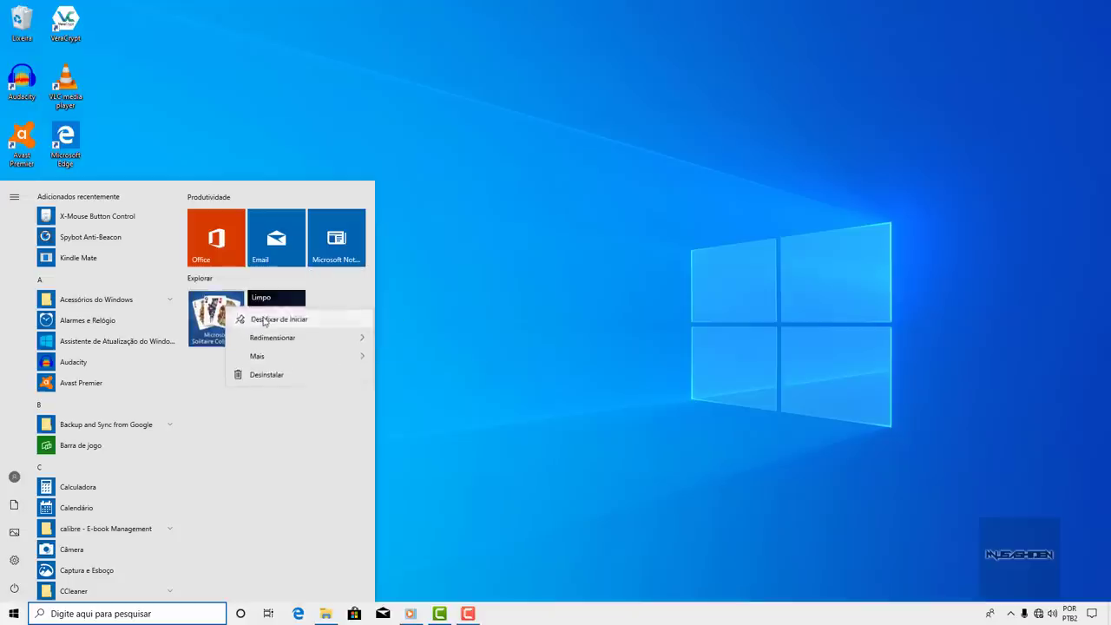
pyautogui.click(253, 318)
# - Unpin the weather, Office, Email and last remaining tiles from Start
pyautogui.rightClick(289, 313)
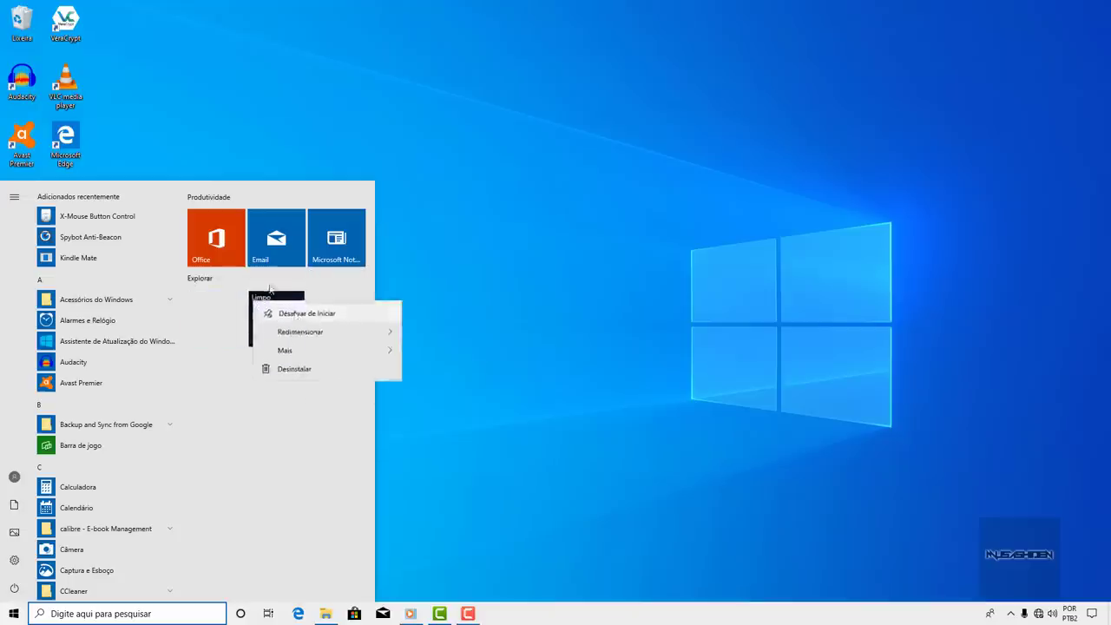
pyautogui.click(288, 314)
pyautogui.rightClick(242, 261)
pyautogui.click(264, 265)
pyautogui.rightClick(297, 261)
pyautogui.click(309, 245)
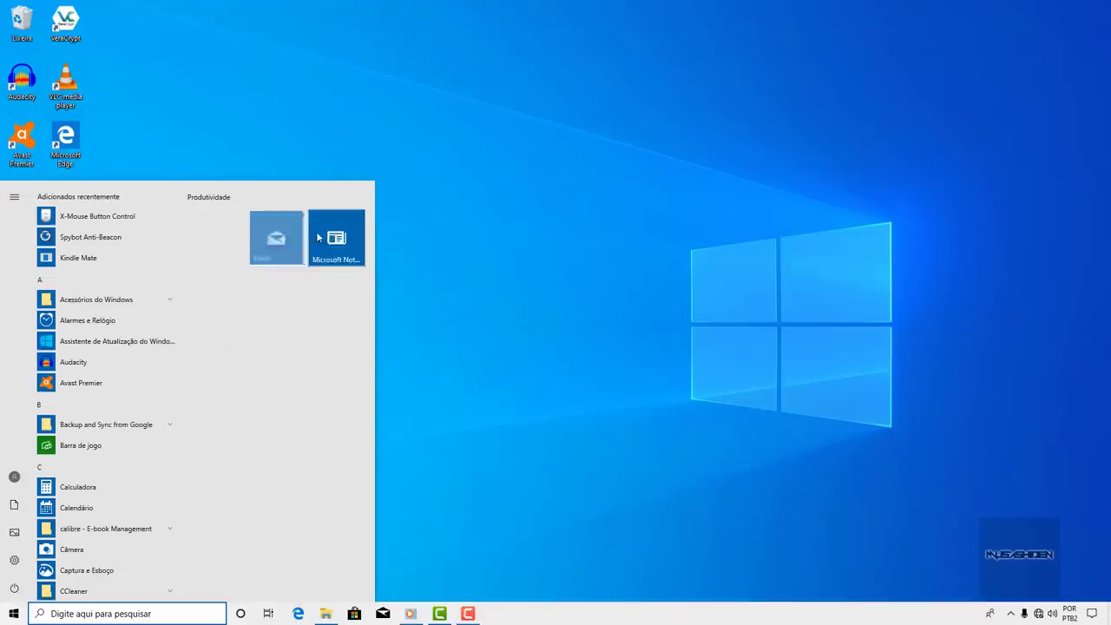
pyautogui.rightClick(339, 248)
pyautogui.click(346, 233)
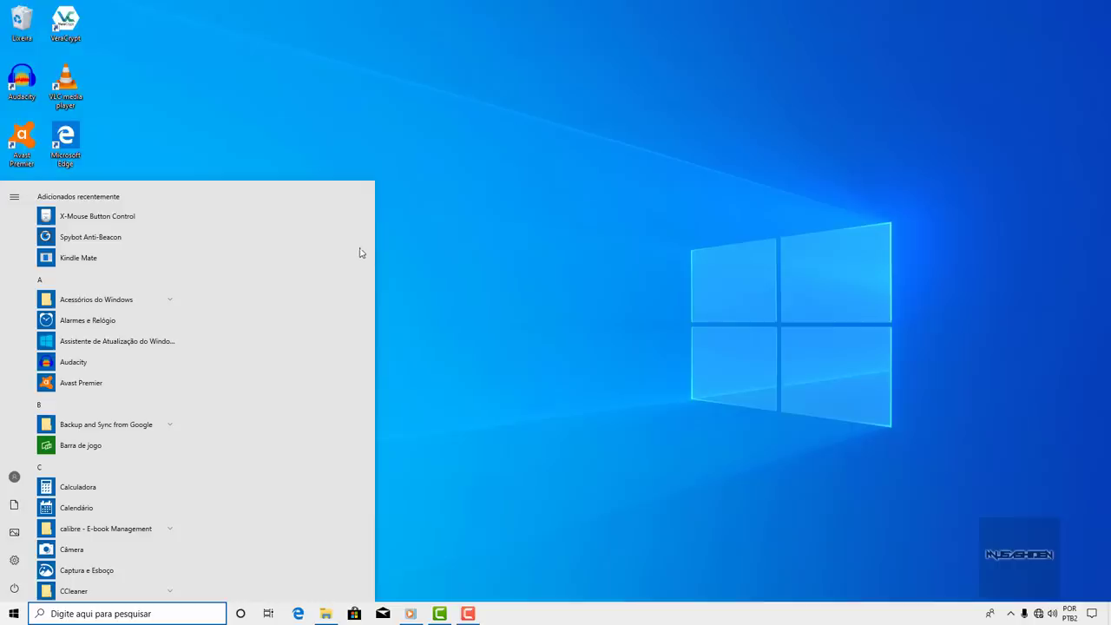
# - Narrow the Start menu to the app list width, adjust it slightly, and close it
pyautogui.moveTo(374, 247); pyautogui.dragTo(150, 264)
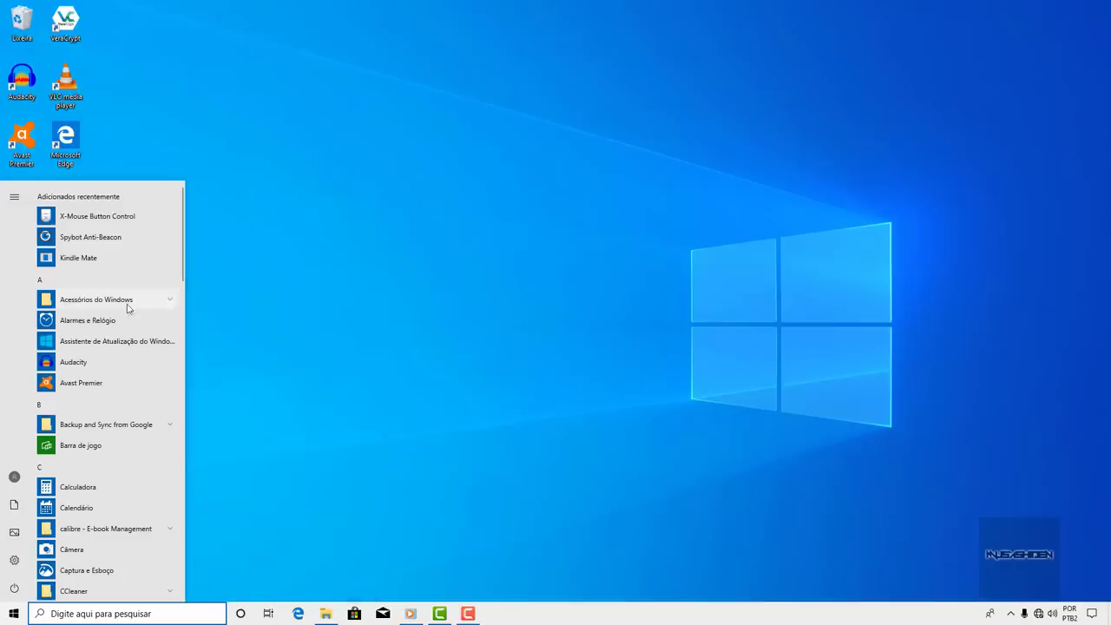
pyautogui.scroll(-5, 130, 308)
pyautogui.press('Escape')
pyautogui.press('super')
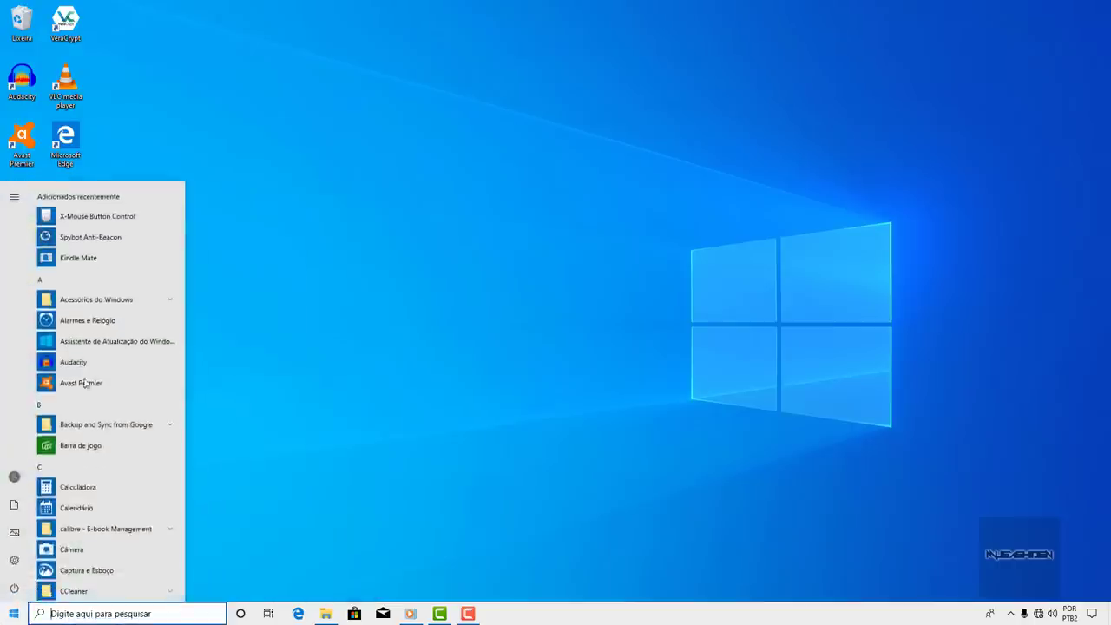
pyautogui.scroll(-5, 93, 302)
pyautogui.scroll(5, 92, 299)
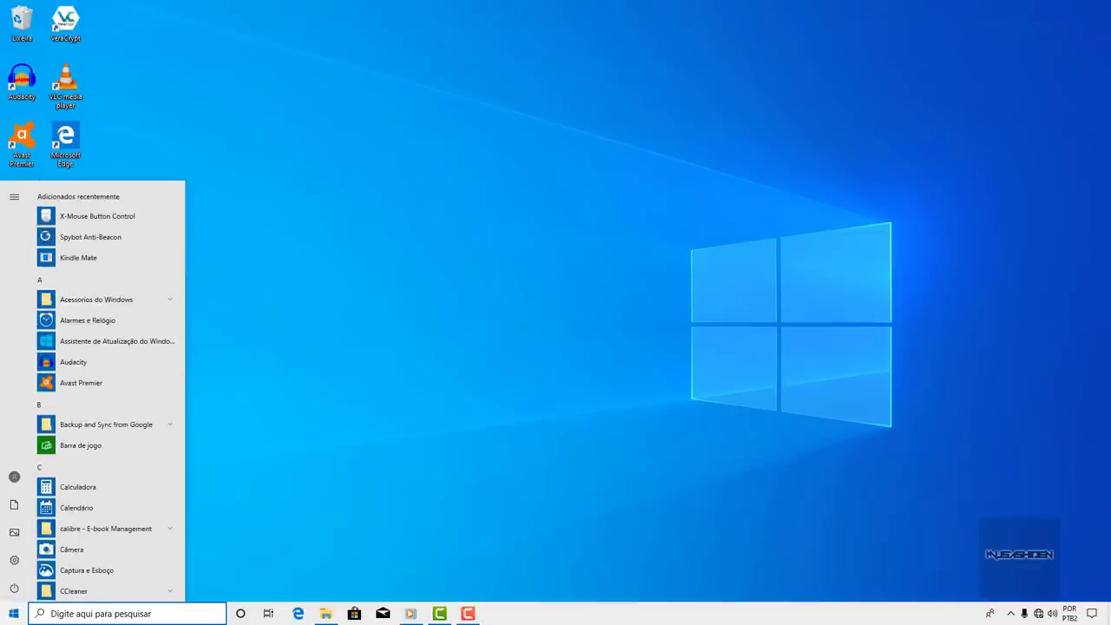
pyautogui.click(14, 614)
pyautogui.click(13, 614)
pyautogui.moveTo(184, 385)
pyautogui.mouseDown()
pyautogui.moveTo(205, 384)
pyautogui.moveTo(197, 390)
pyautogui.mouseUp()
pyautogui.click(13, 614)
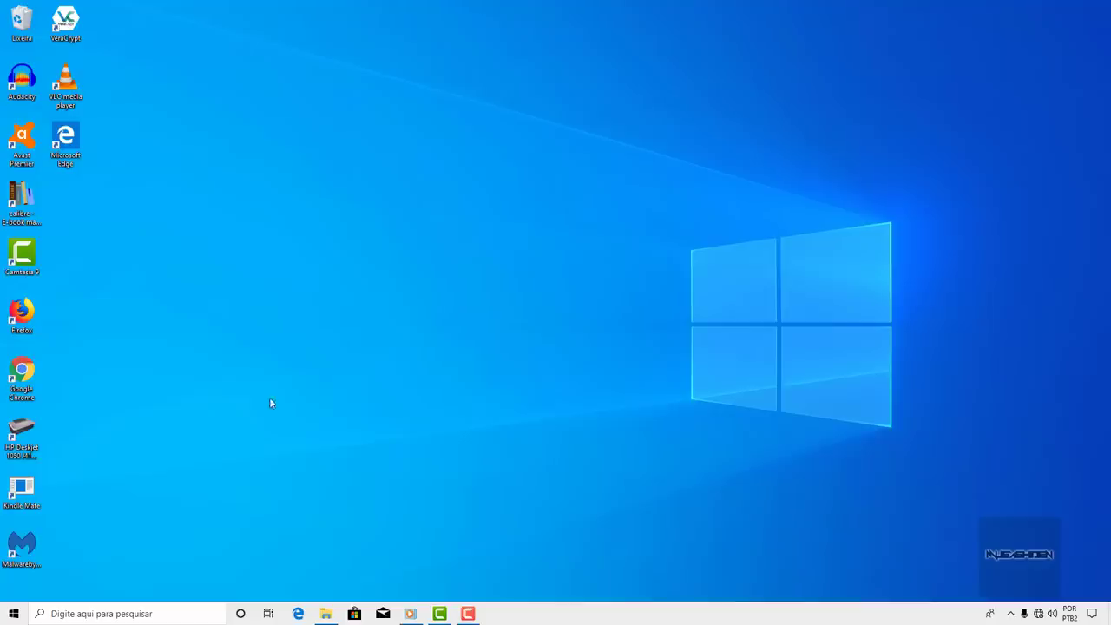
# - Open Windows Settings on the Sistema page, briefly checking and closing the f.lux window
pyautogui.click(13, 614)
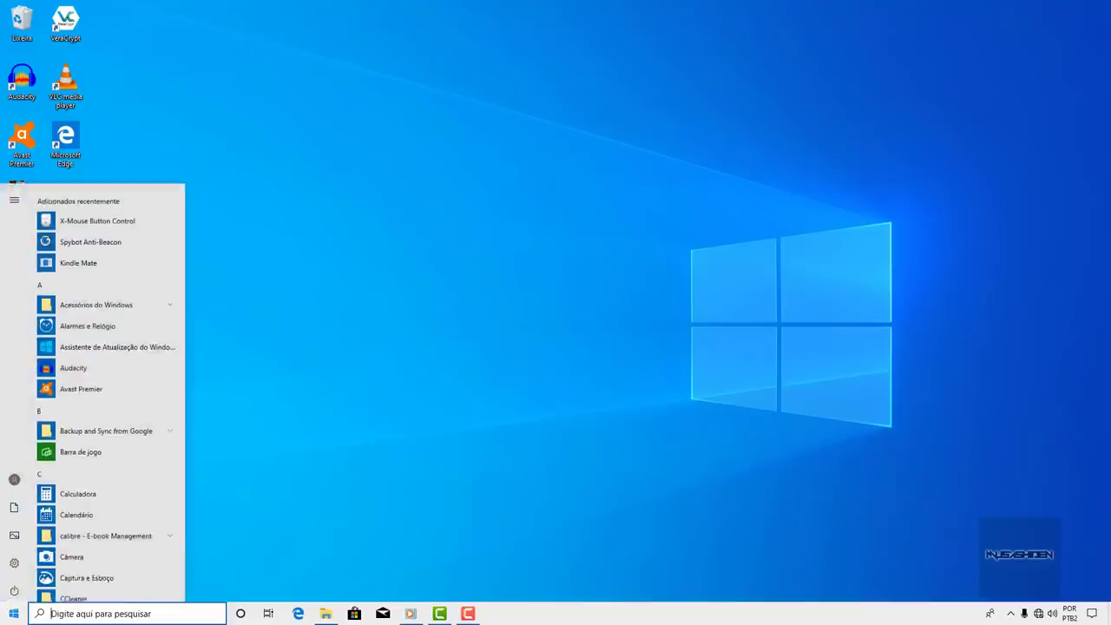
pyautogui.click(14, 562)
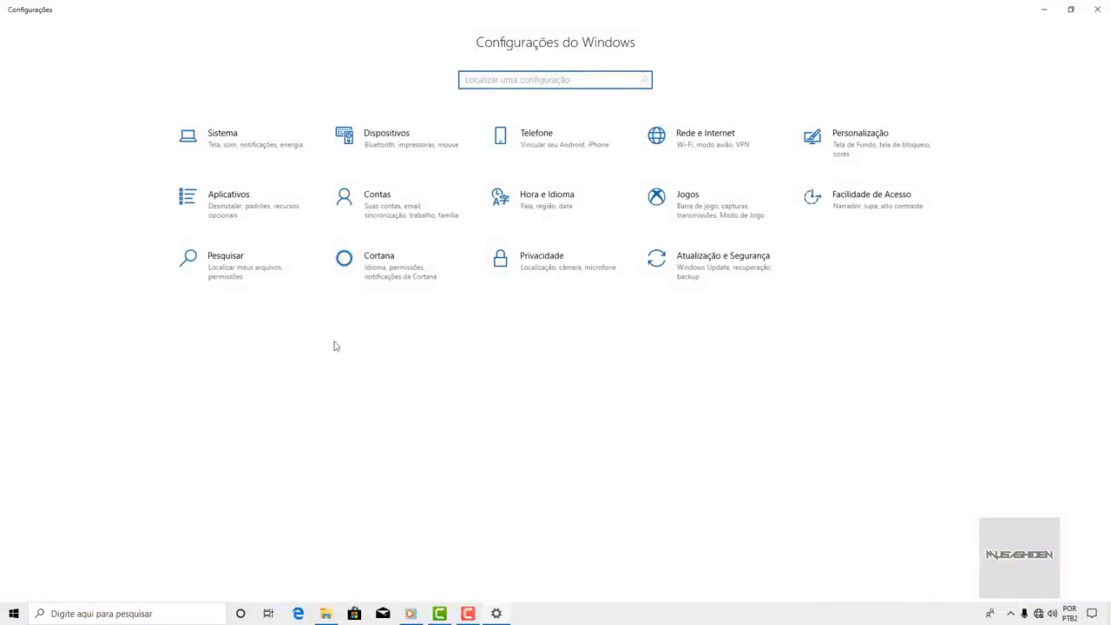
pyautogui.click(274, 143)
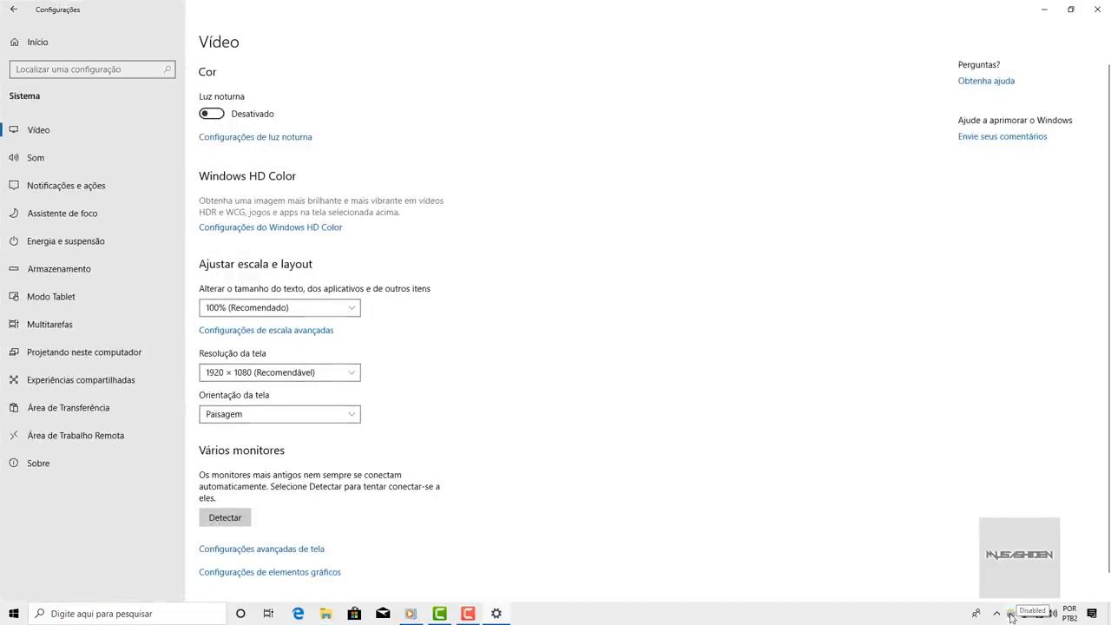
pyautogui.click(1009, 614)
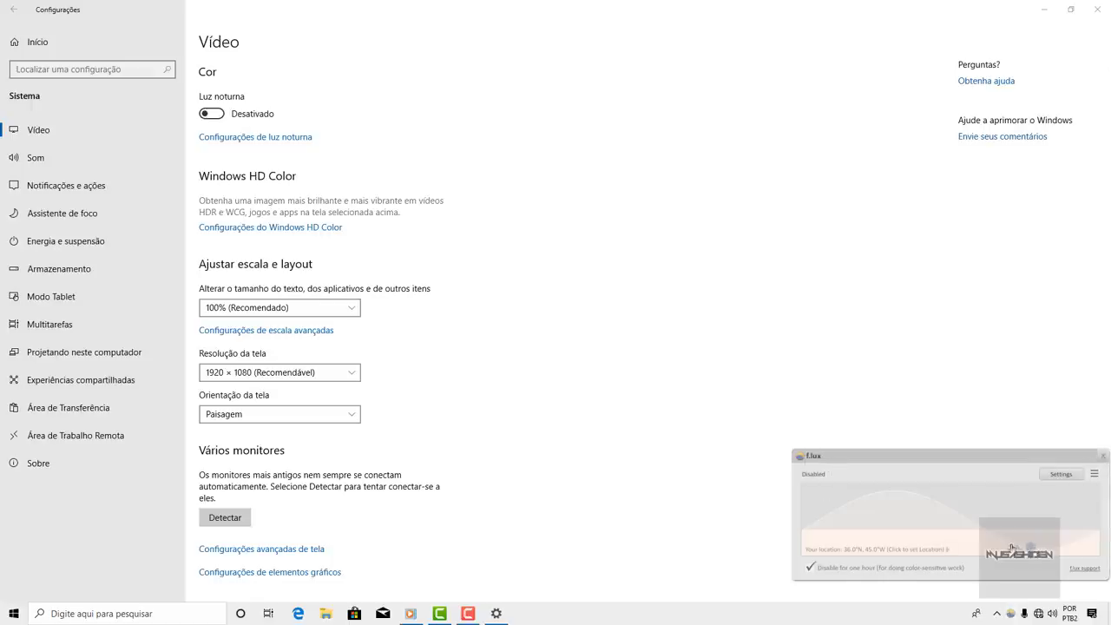
pyautogui.click(1102, 458)
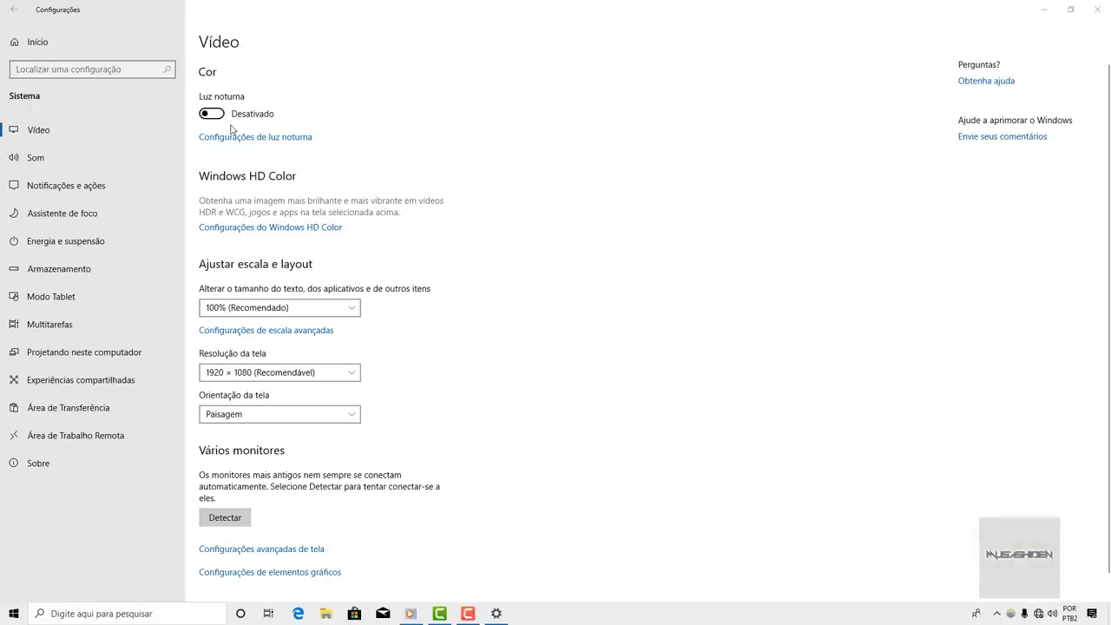
# - Toggle Luz noturna on then off and keep text size at 100%
pyautogui.click(216, 118)
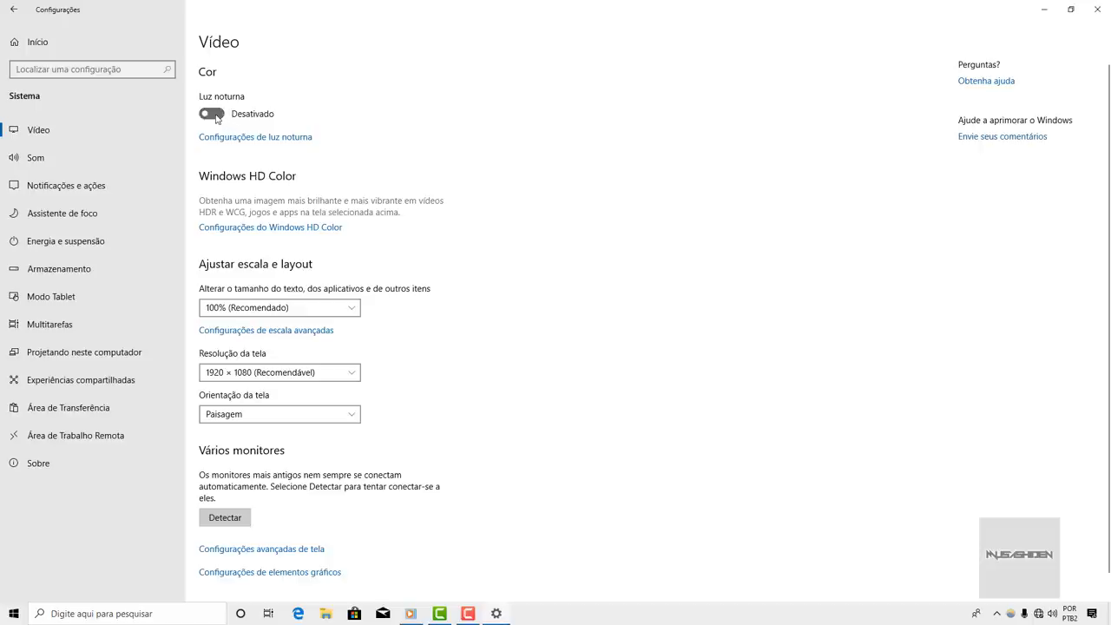
pyautogui.click(216, 118)
pyautogui.scroll(-1, 488, 148)
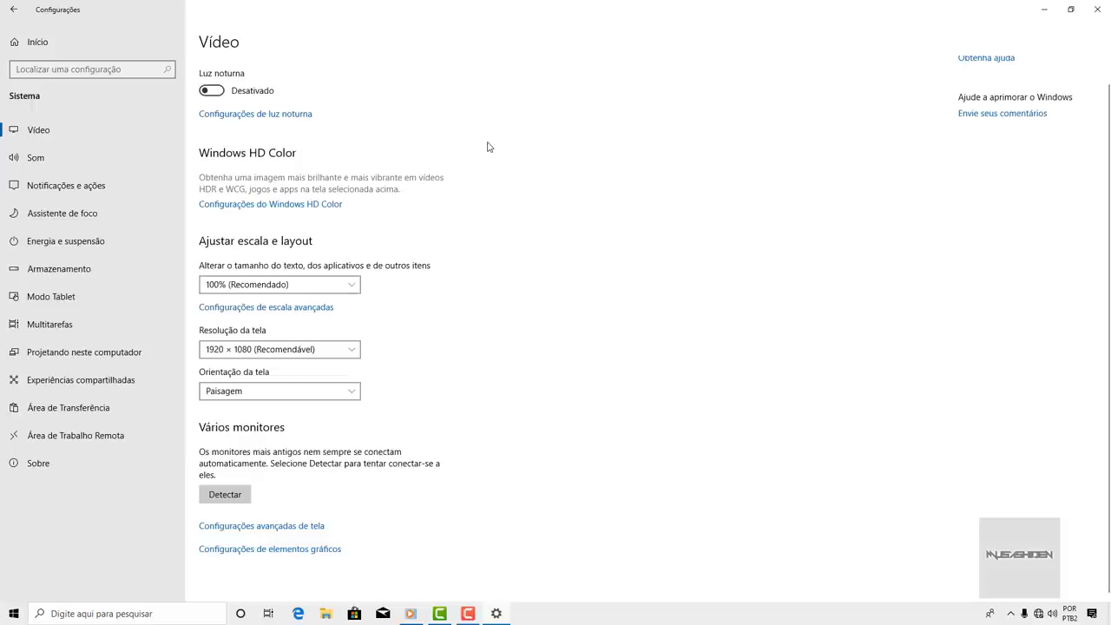
pyautogui.click(355, 284)
pyautogui.click(239, 287)
pyautogui.click(1044, 9)
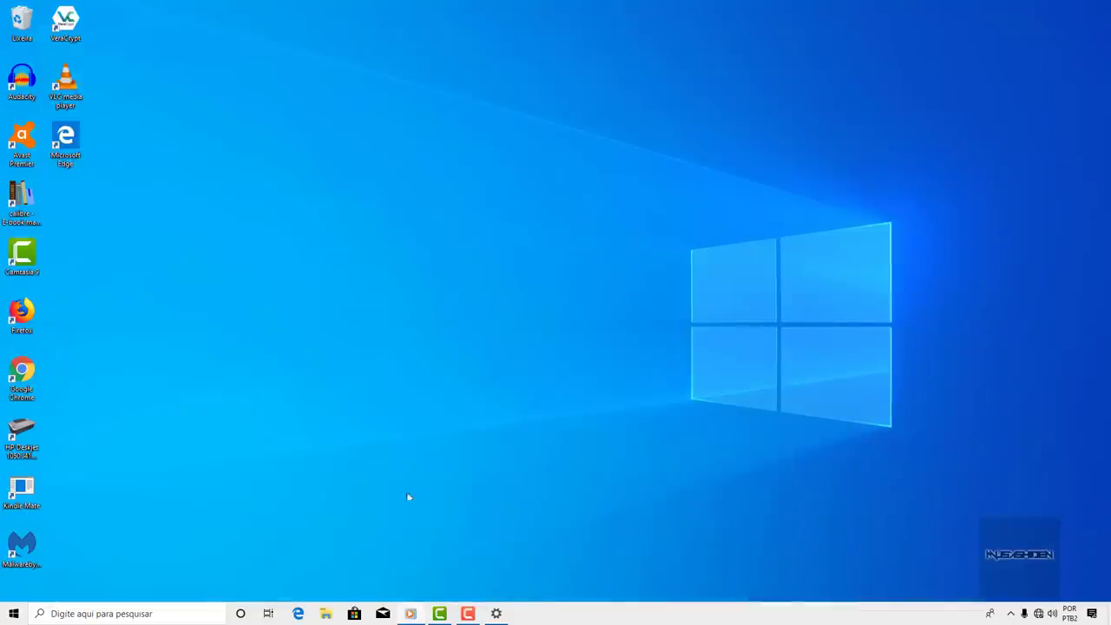
pyautogui.click(496, 614)
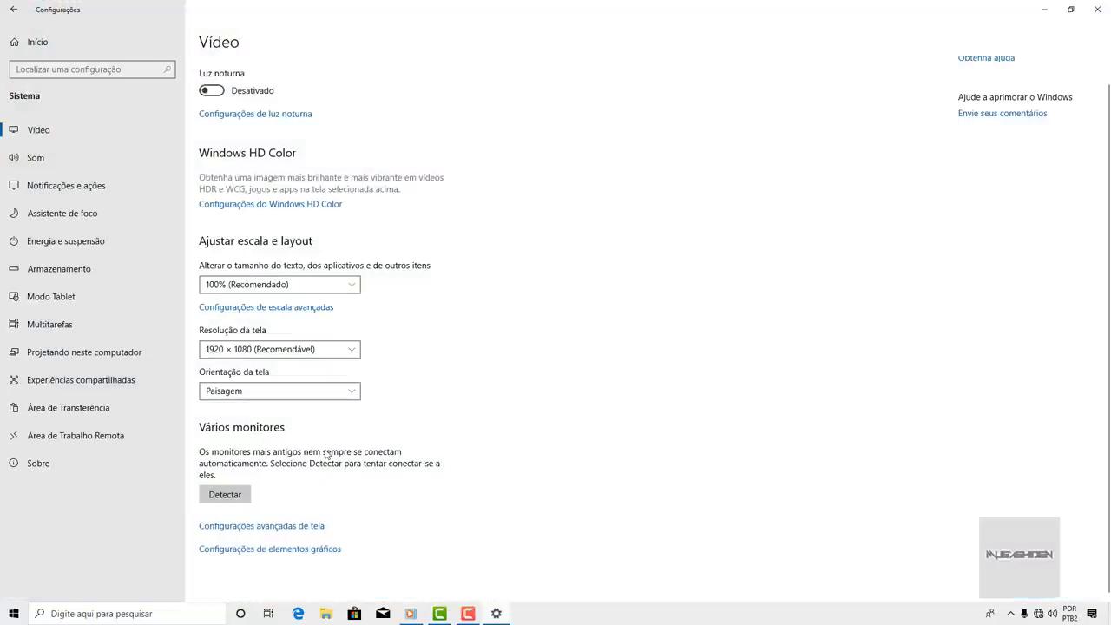
# - Set text and app size to 125%, then go to Notificações e ações
pyautogui.click(354, 290)
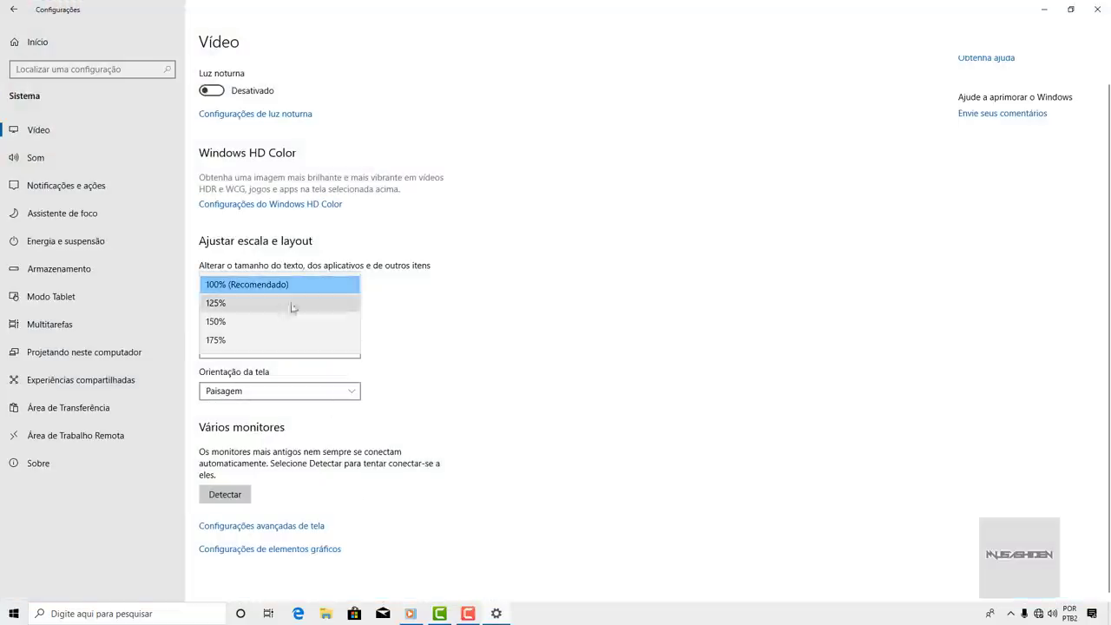
pyautogui.click(216, 304)
pyautogui.scroll(-3, 476, 295)
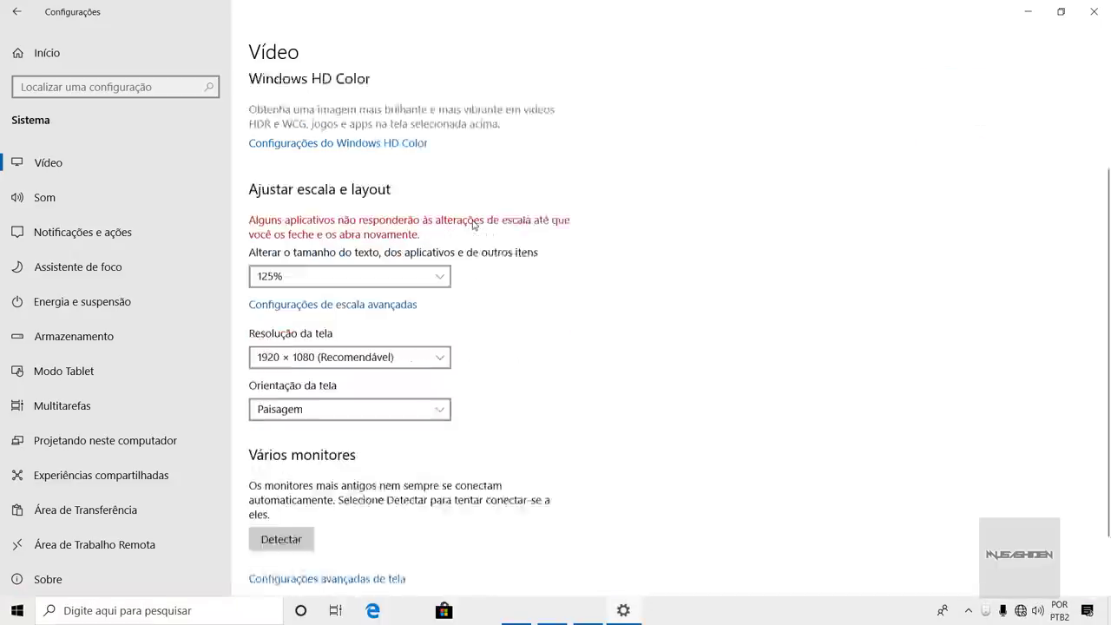
pyautogui.scroll(4, 474, 224)
pyautogui.scroll(-5, 474, 224)
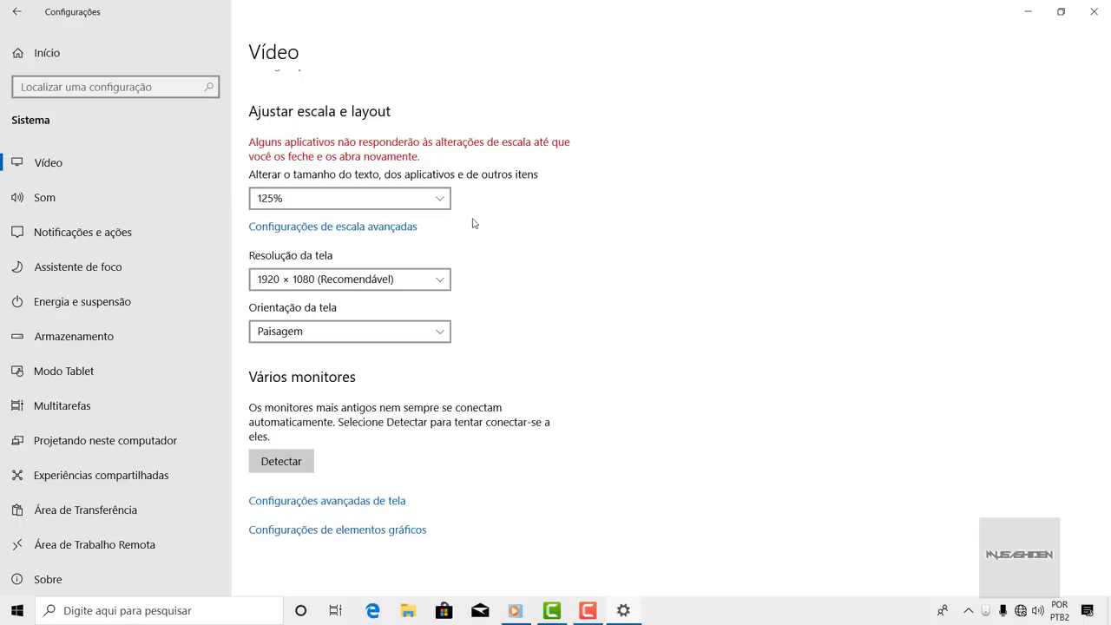
pyautogui.scroll(5, 474, 224)
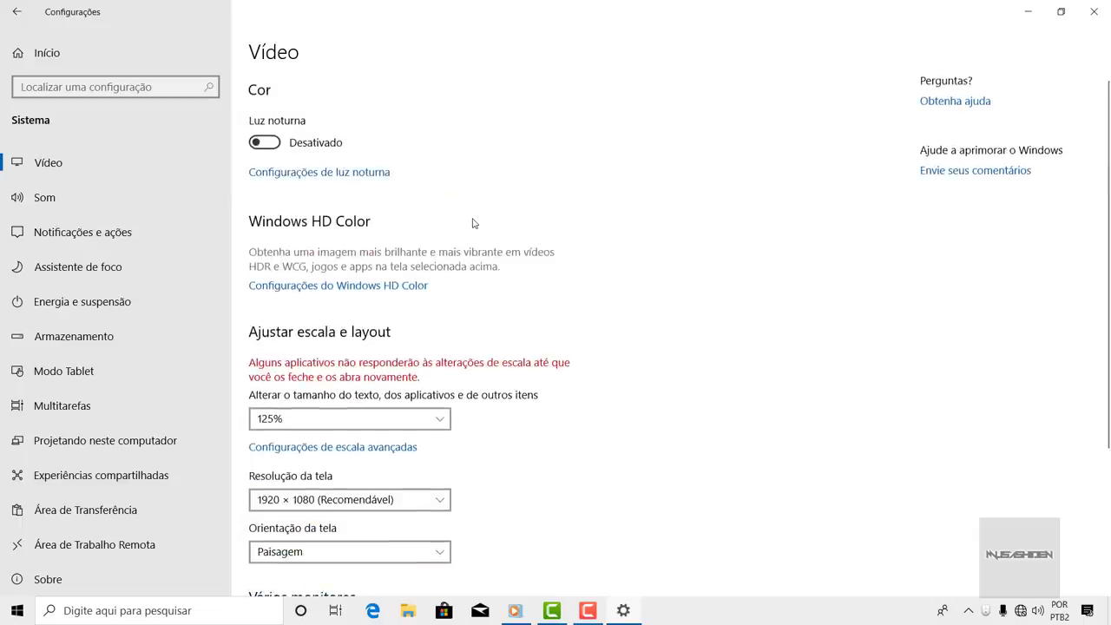
pyautogui.scroll(-5, 474, 224)
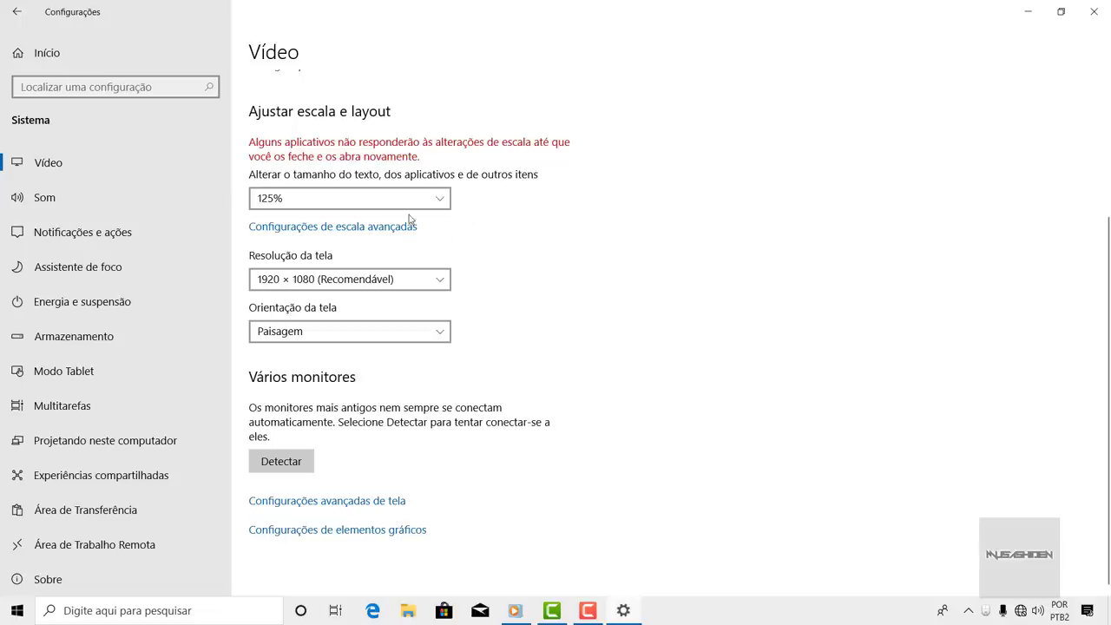
pyautogui.click(84, 236)
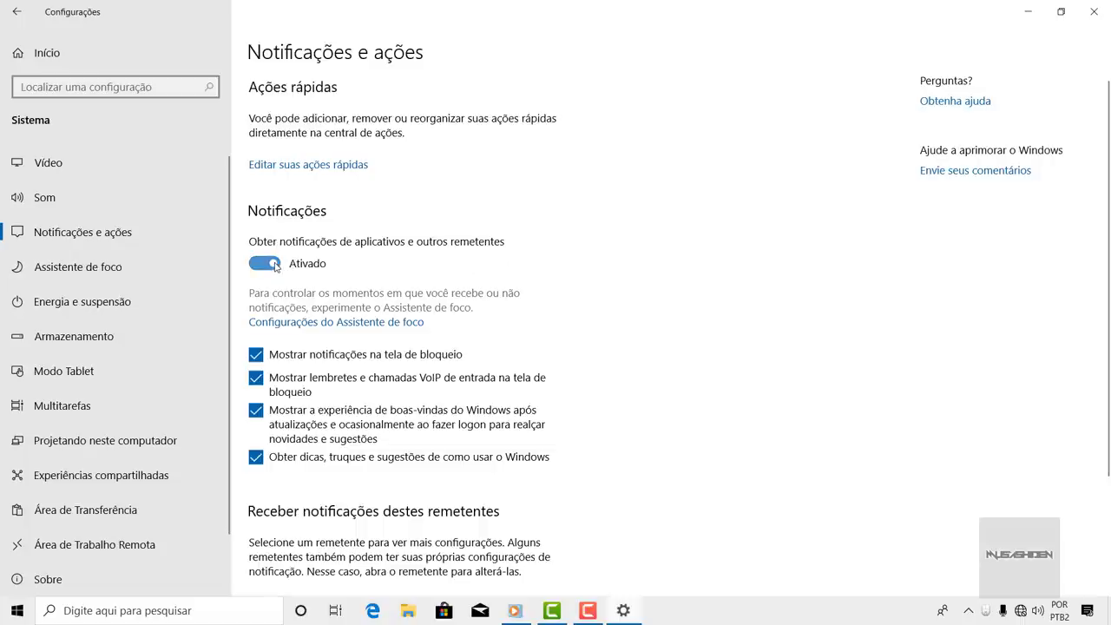
pyautogui.click(265, 264)
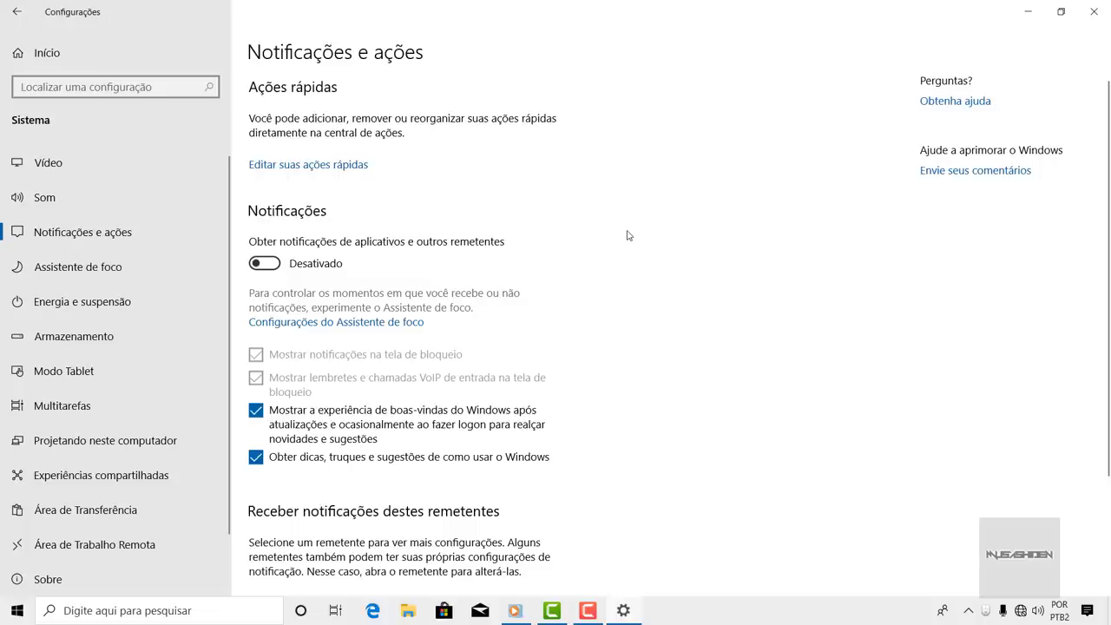
pyautogui.scroll(-4, 628, 235)
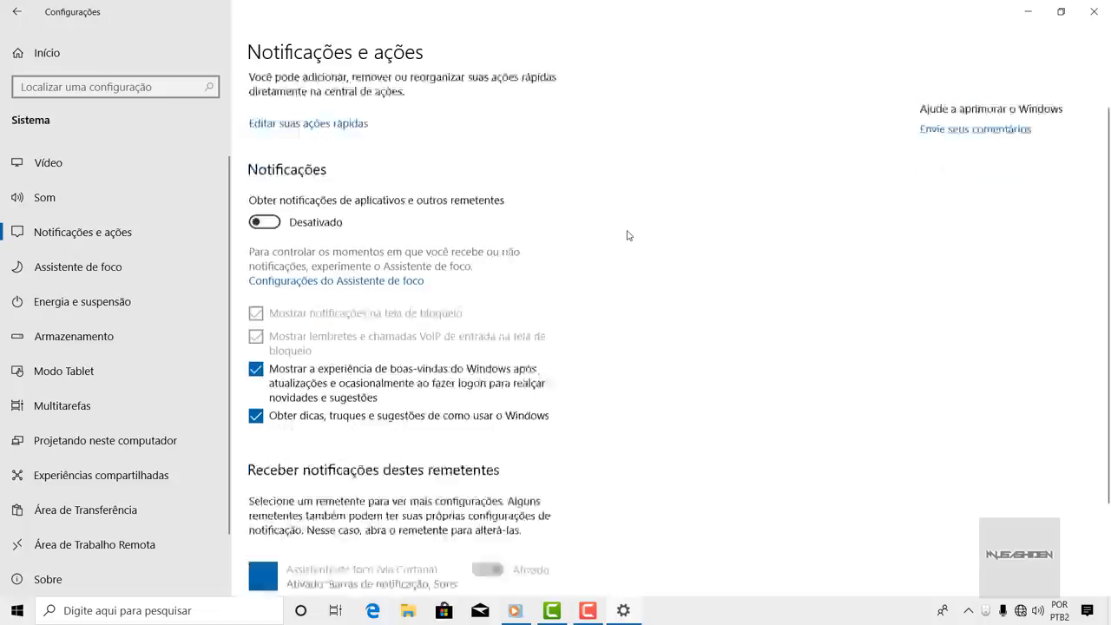
pyautogui.scroll(4, 627, 236)
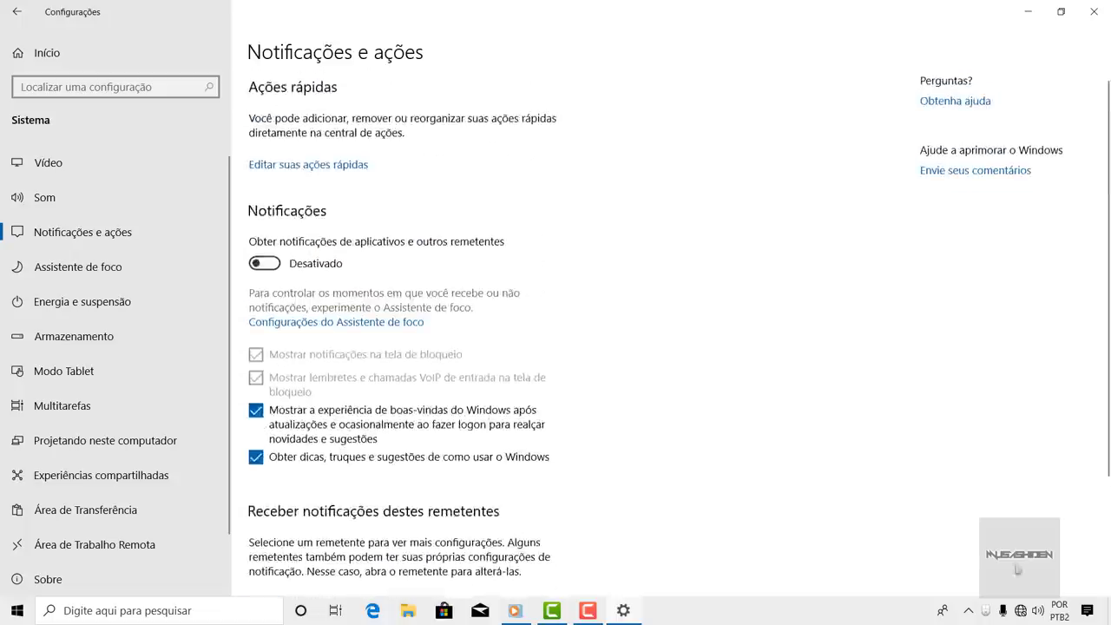
pyautogui.click(1095, 613)
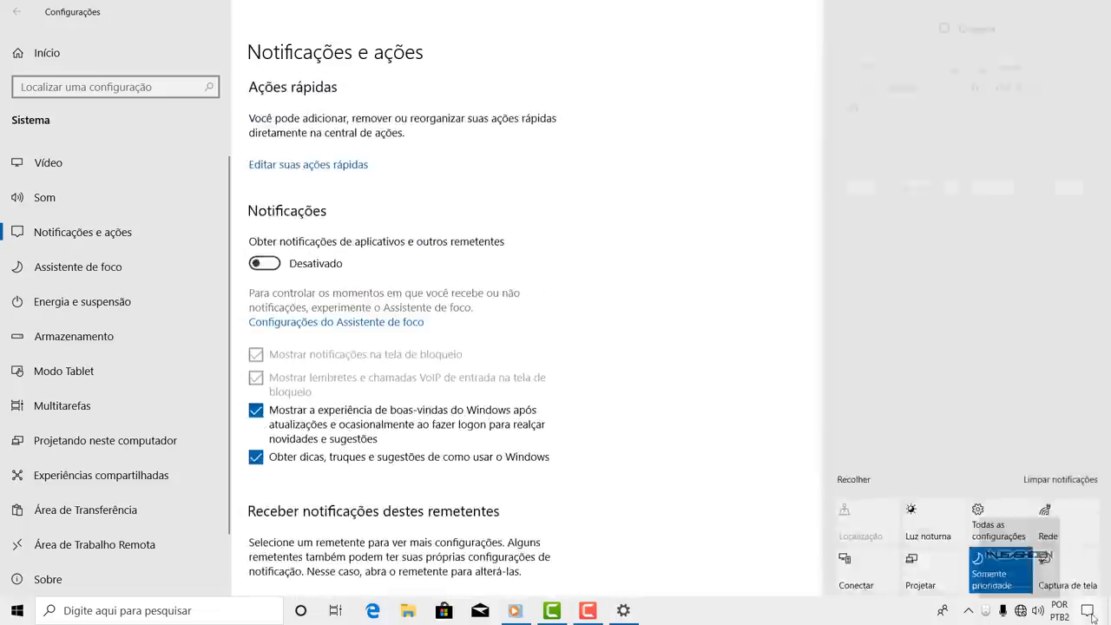
pyautogui.click(1092, 614)
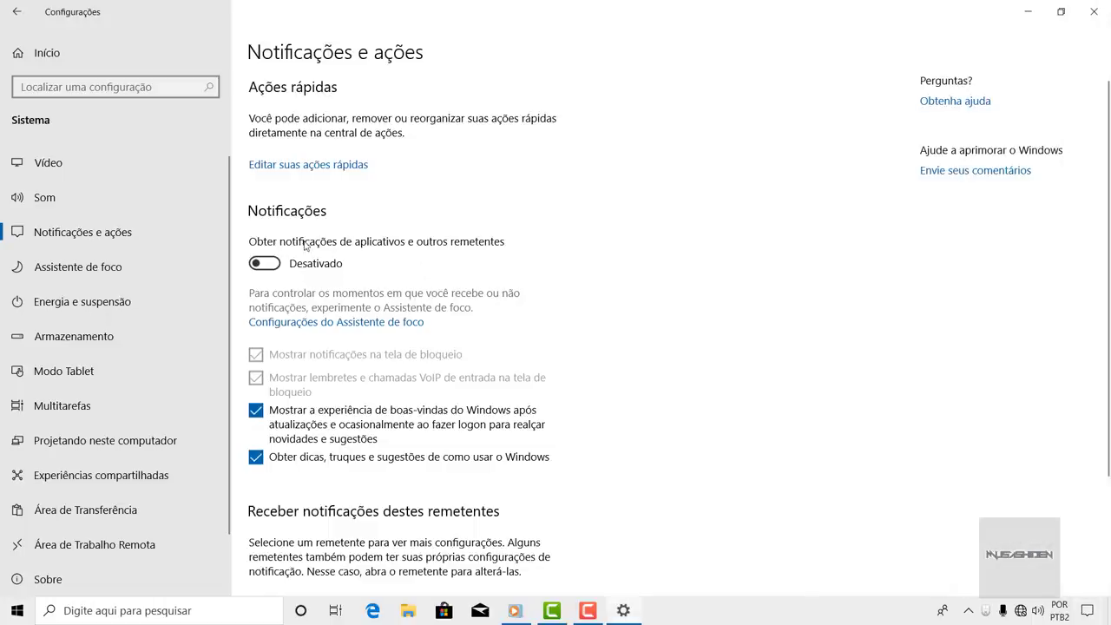
pyautogui.scroll(-3, 339, 255)
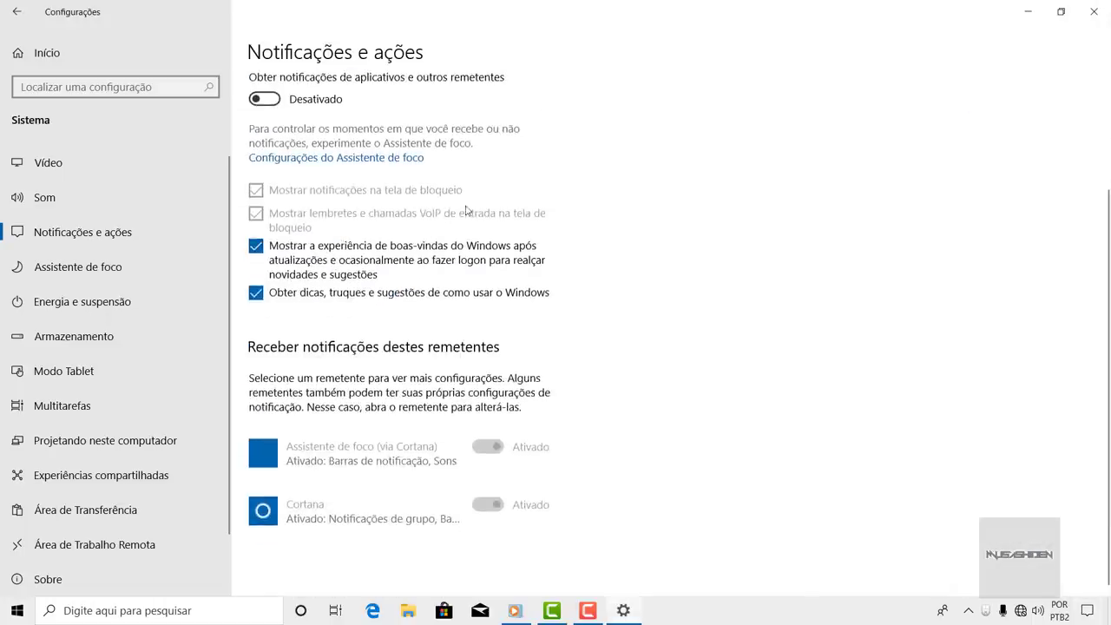
pyautogui.scroll(3, 506, 198)
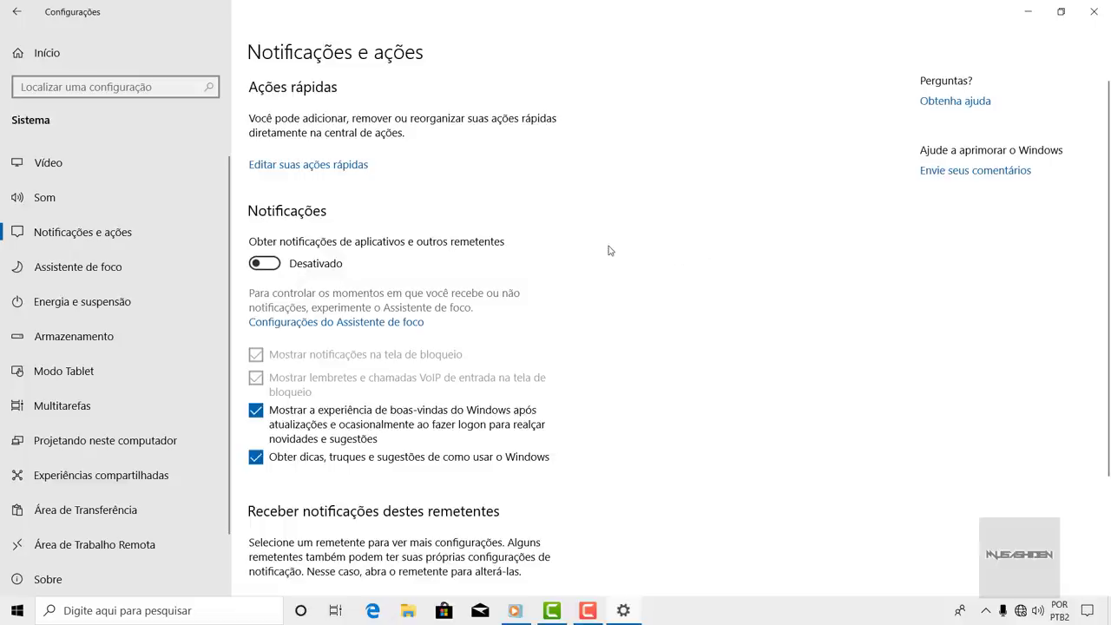
pyautogui.click(403, 322)
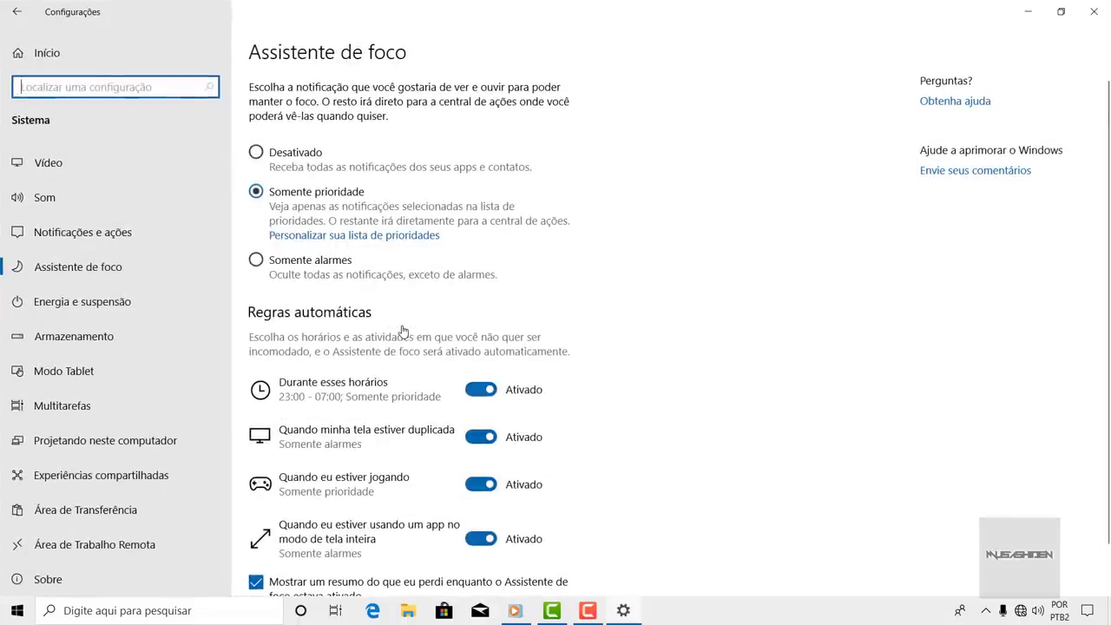
pyautogui.scroll(-1, 654, 344)
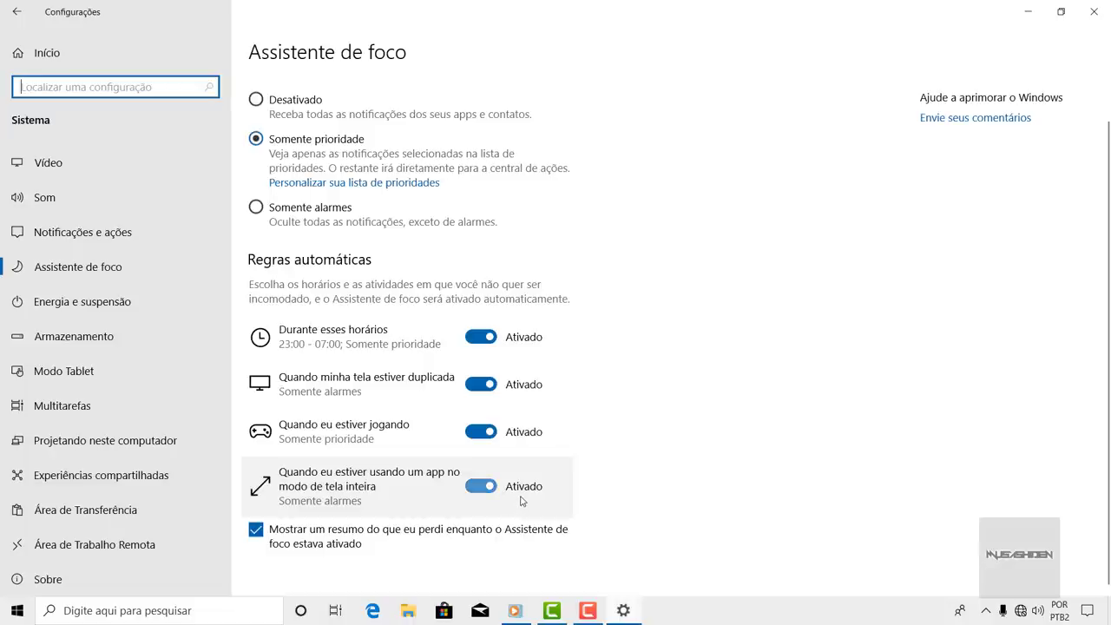
pyautogui.click(347, 345)
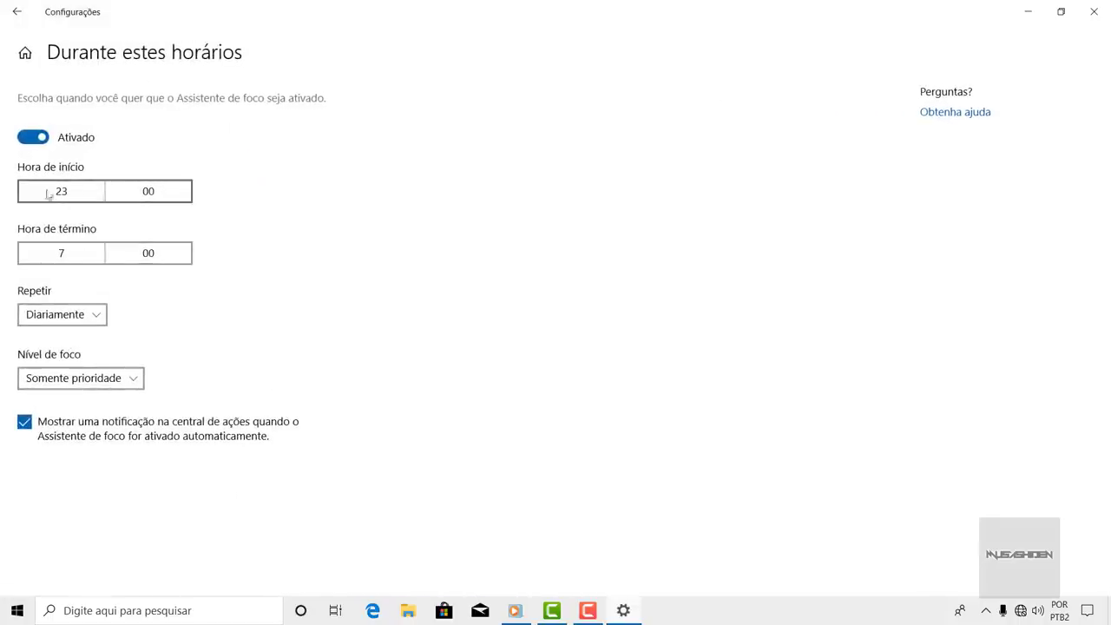
pyautogui.click(12, 8)
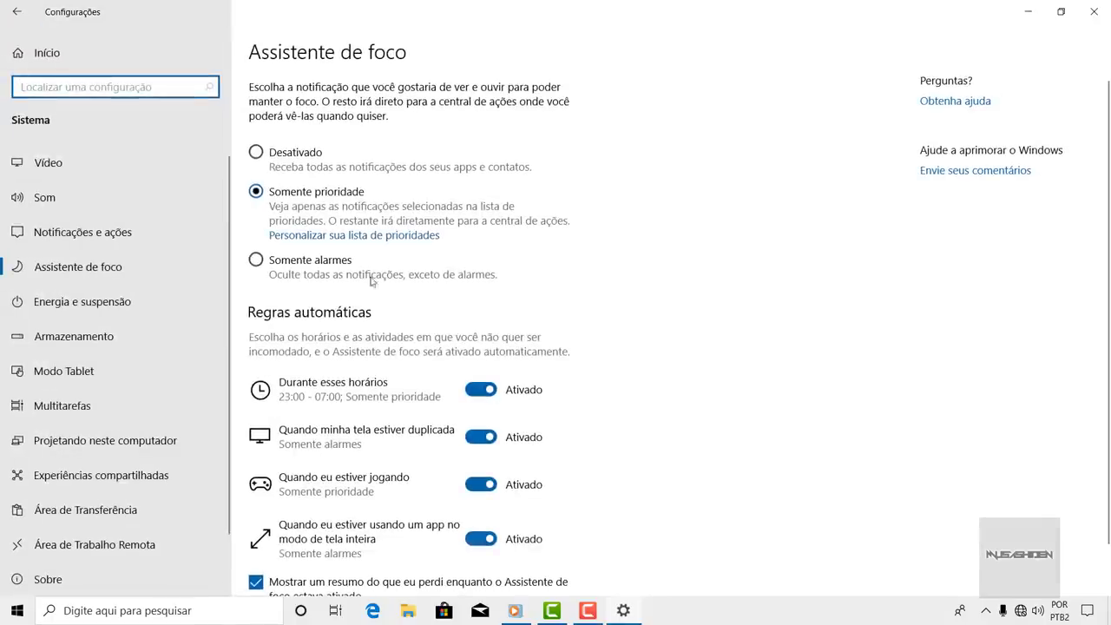
pyautogui.scroll(-1, 425, 258)
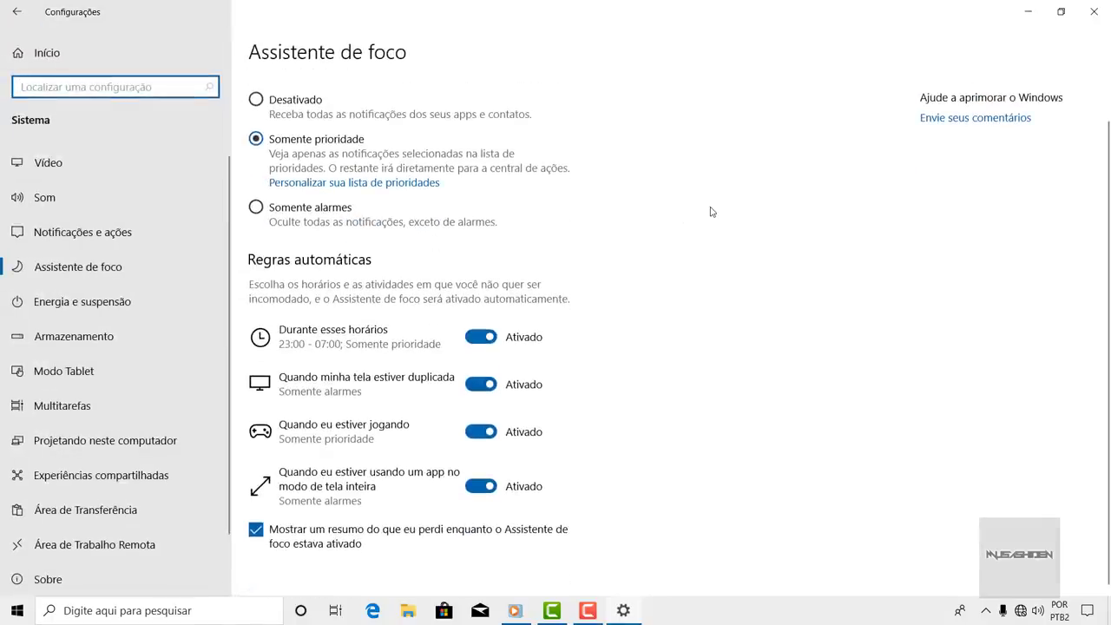
pyautogui.click(16, 12)
pyautogui.scroll(-2, 669, 241)
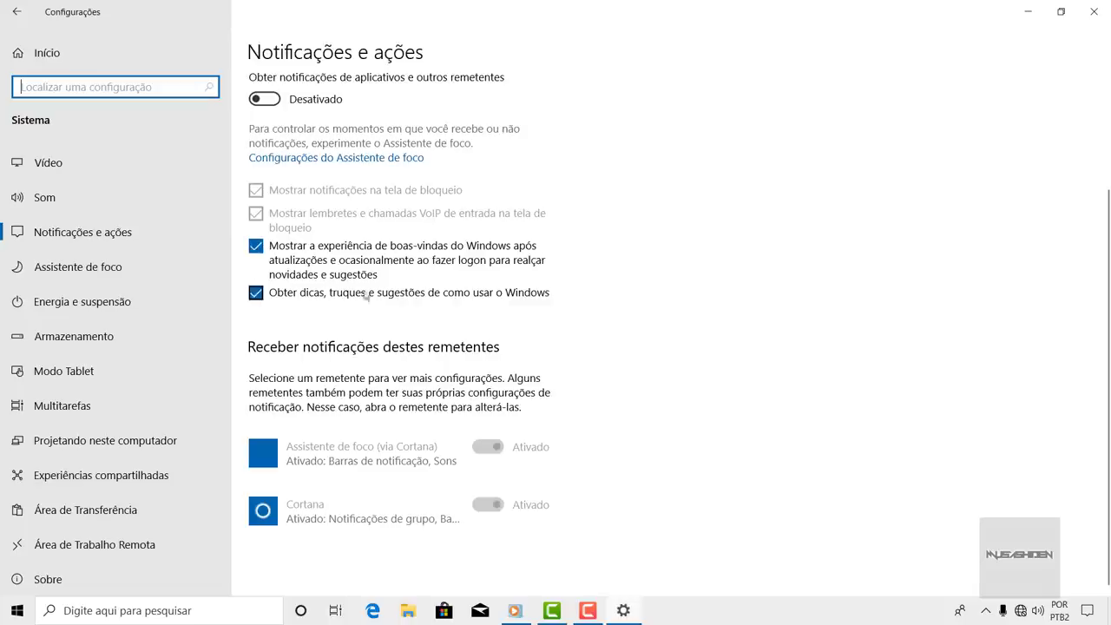
# - Uncheck 'Obter dicas, truques e sugestões' and 'Mostrar a experiência de boas-vindas do Windows'
pyautogui.click(255, 294)
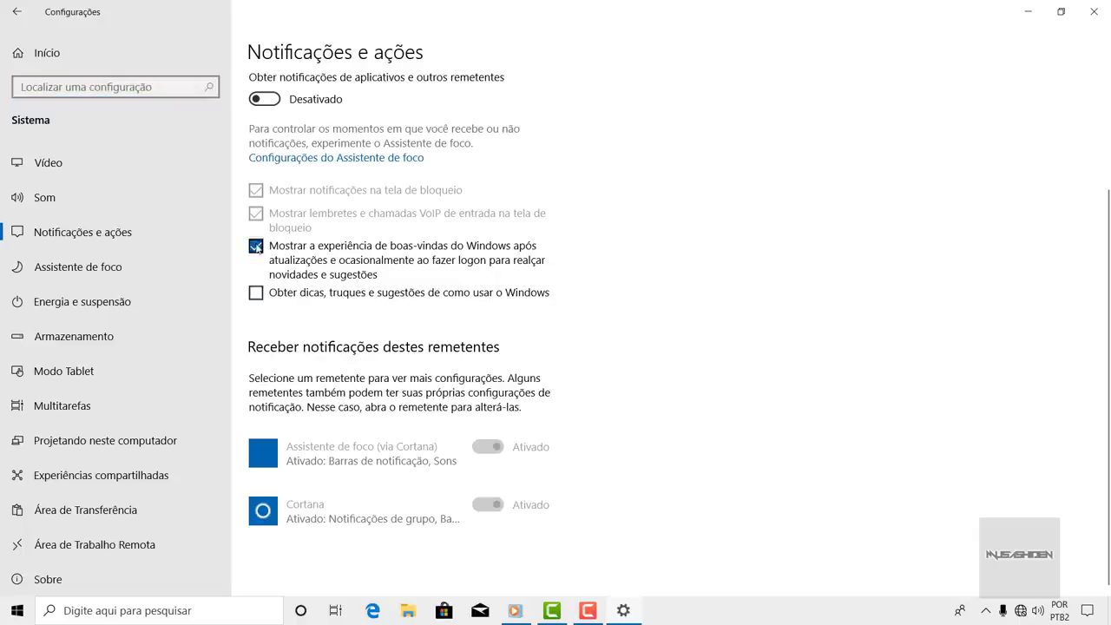
pyautogui.click(256, 247)
pyautogui.scroll(3, 633, 243)
pyautogui.scroll(-3, 633, 243)
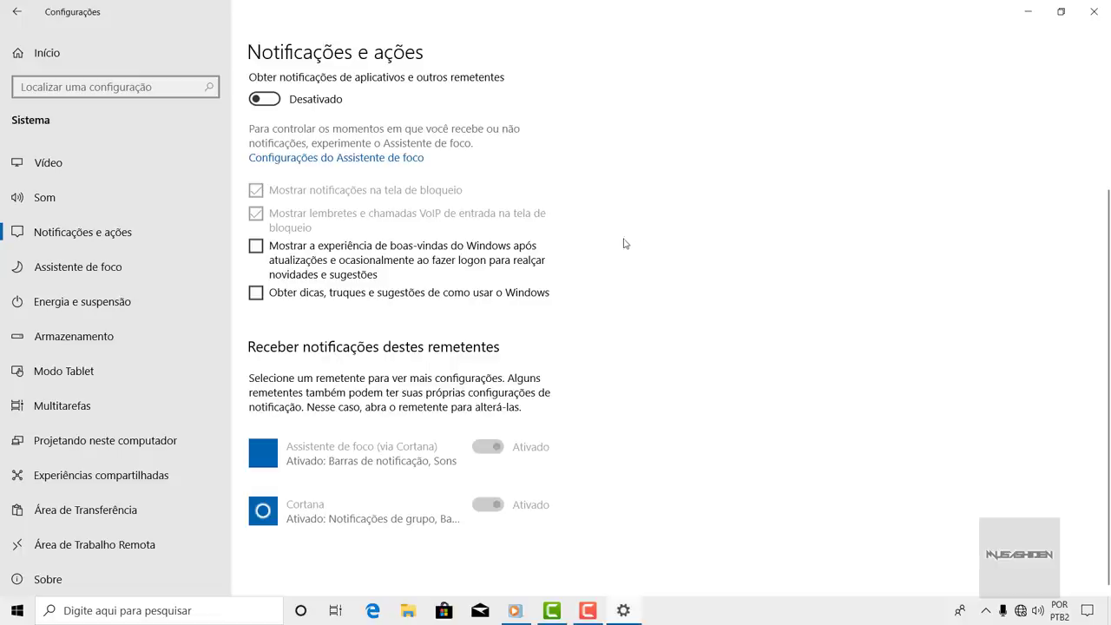
pyautogui.scroll(3, 599, 381)
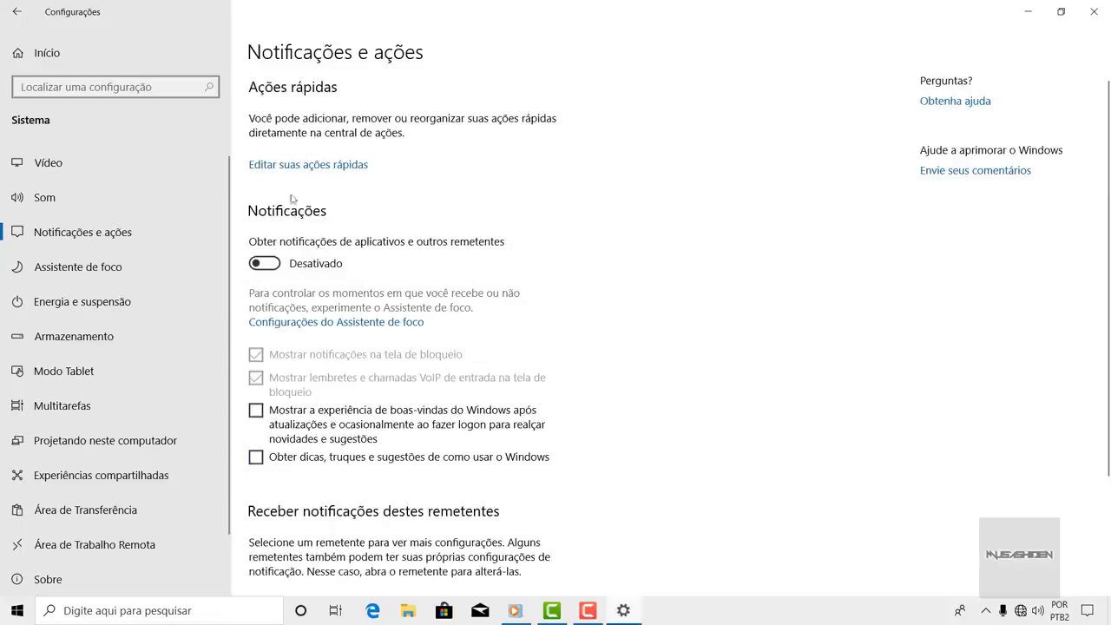
# - Unpin every quick action tile, including Localização, Luz noturna and Rede, then close the action centre
pyautogui.click(348, 171)
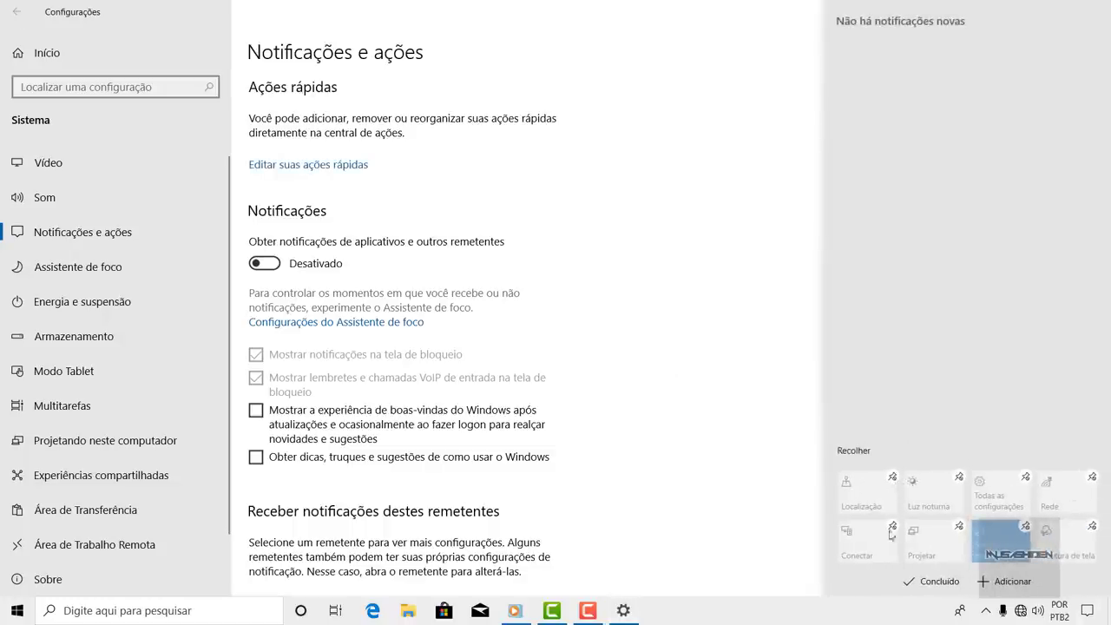
pyautogui.click(960, 527)
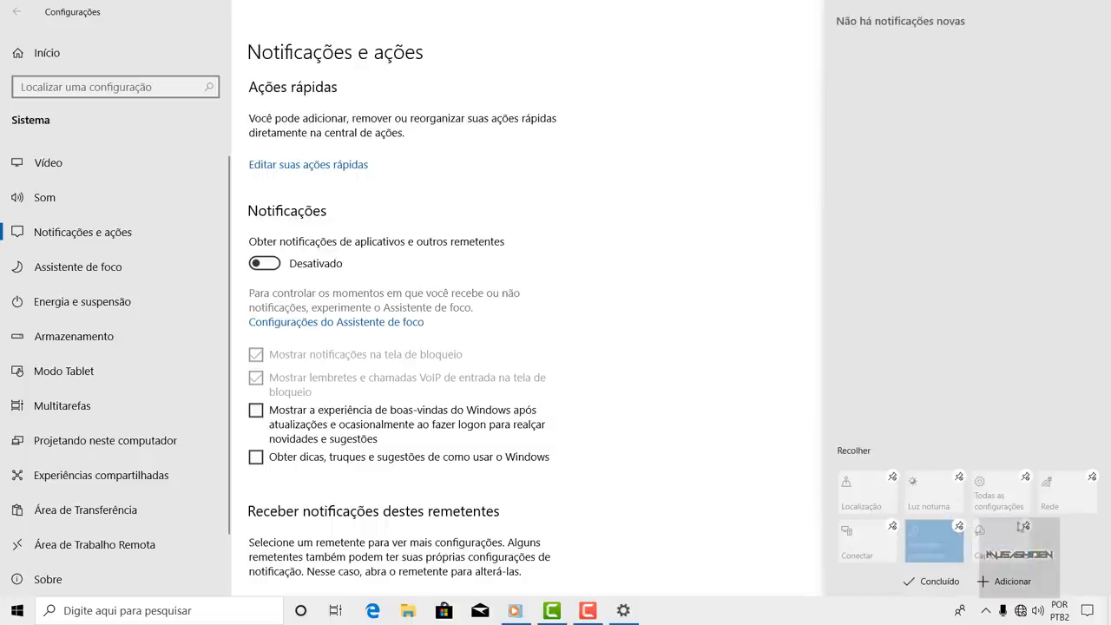
pyautogui.click(1026, 527)
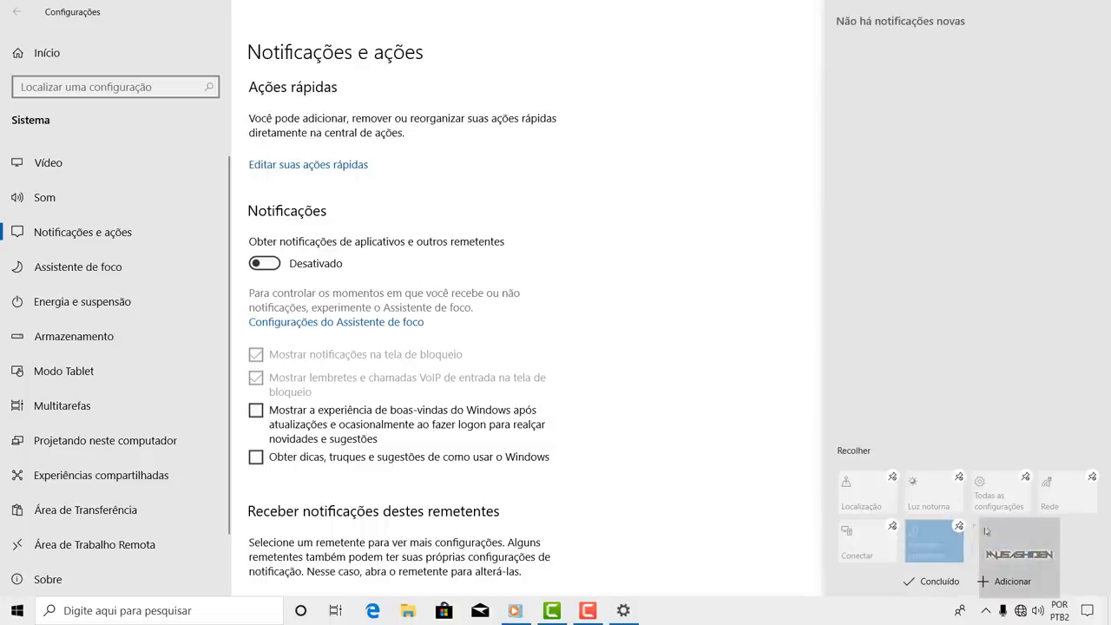
pyautogui.click(960, 527)
pyautogui.click(892, 527)
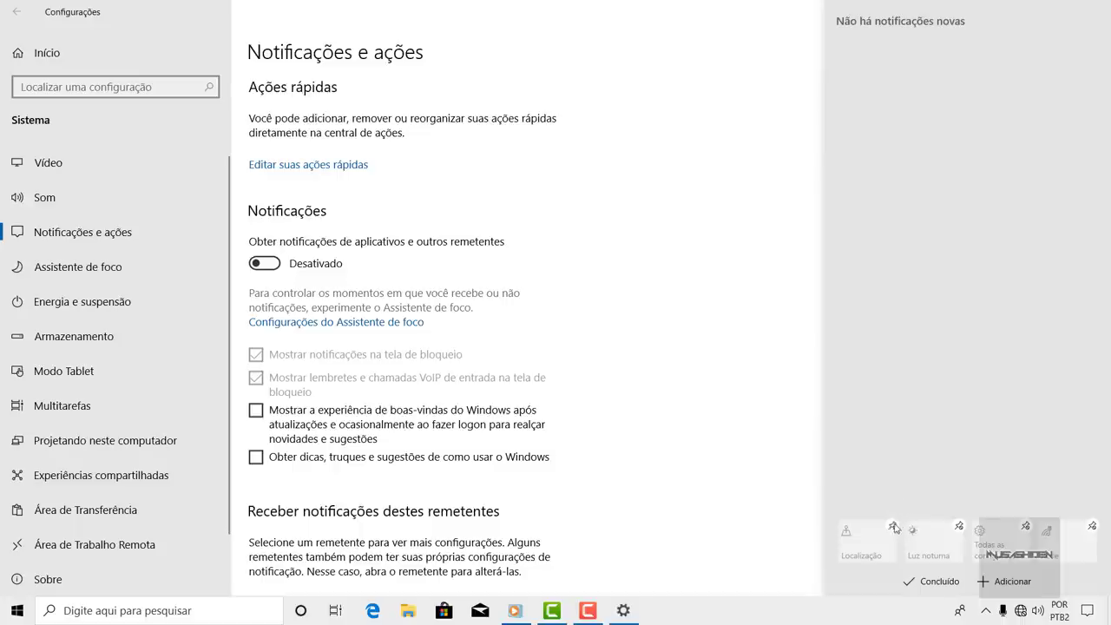
pyautogui.click(893, 527)
pyautogui.click(959, 527)
pyautogui.click(894, 528)
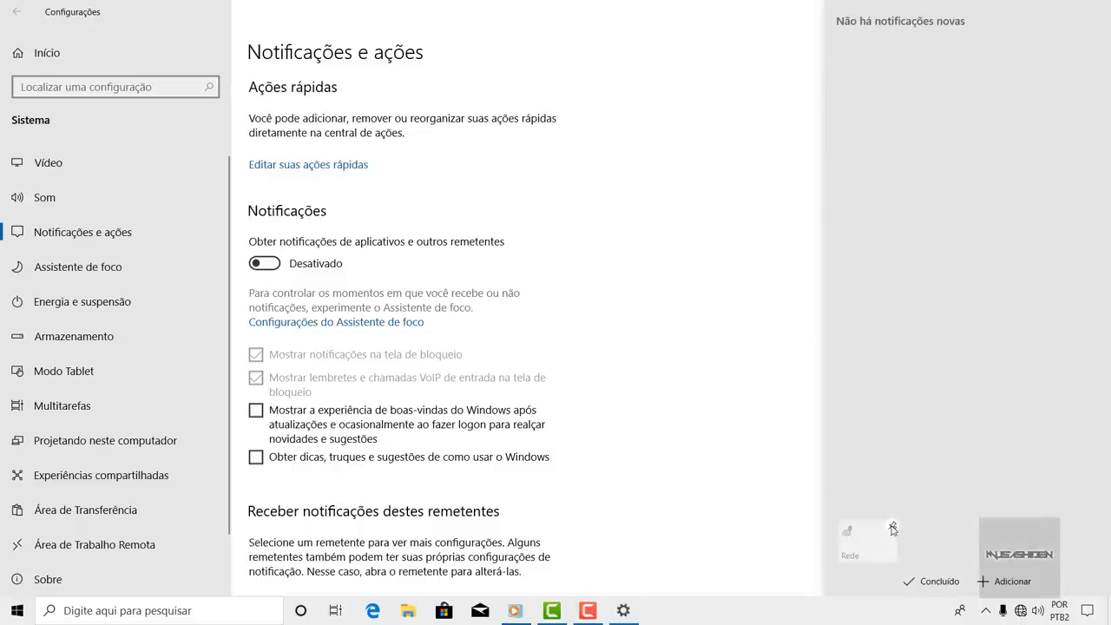
pyautogui.click(893, 528)
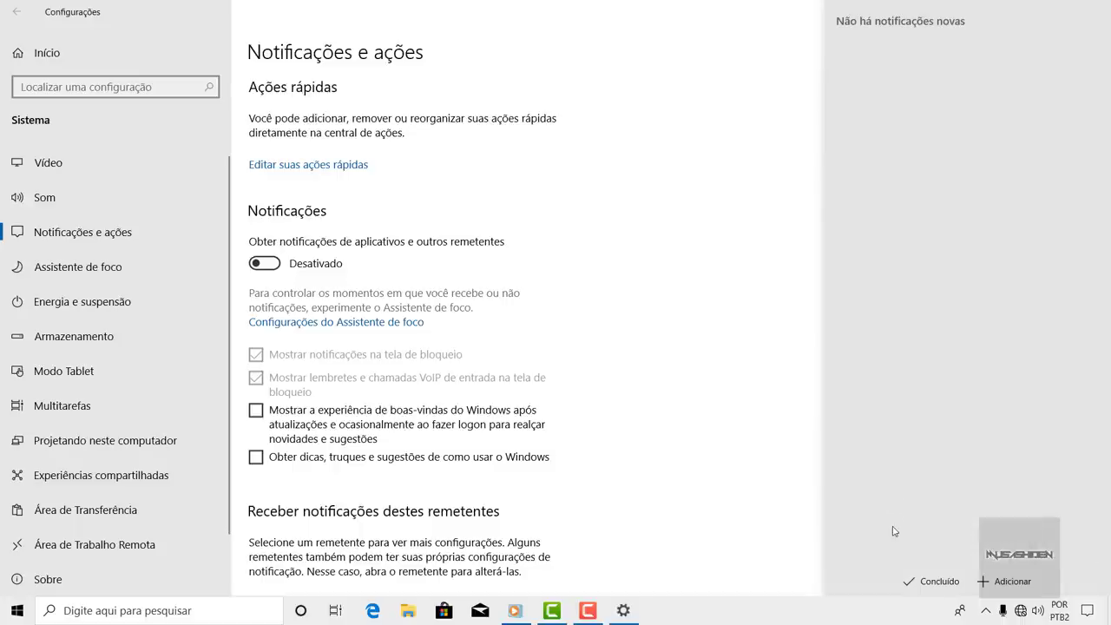
pyautogui.click(940, 580)
pyautogui.click(599, 212)
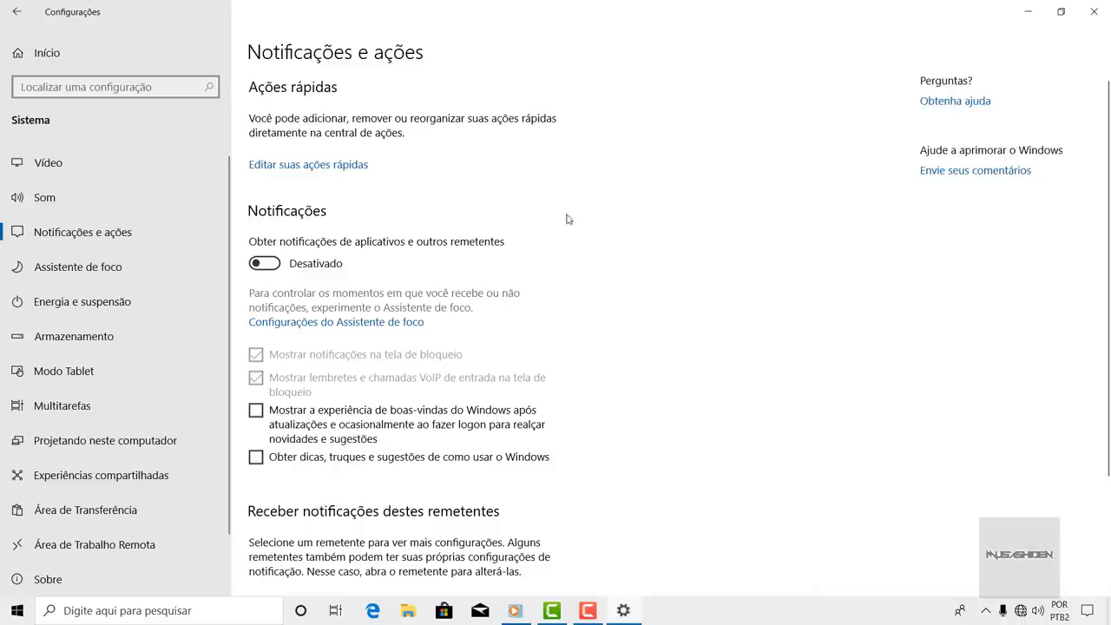
# - Try the power mode slider in Energia e suspensão and minimize the Opções de Energia window
pyautogui.click(82, 303)
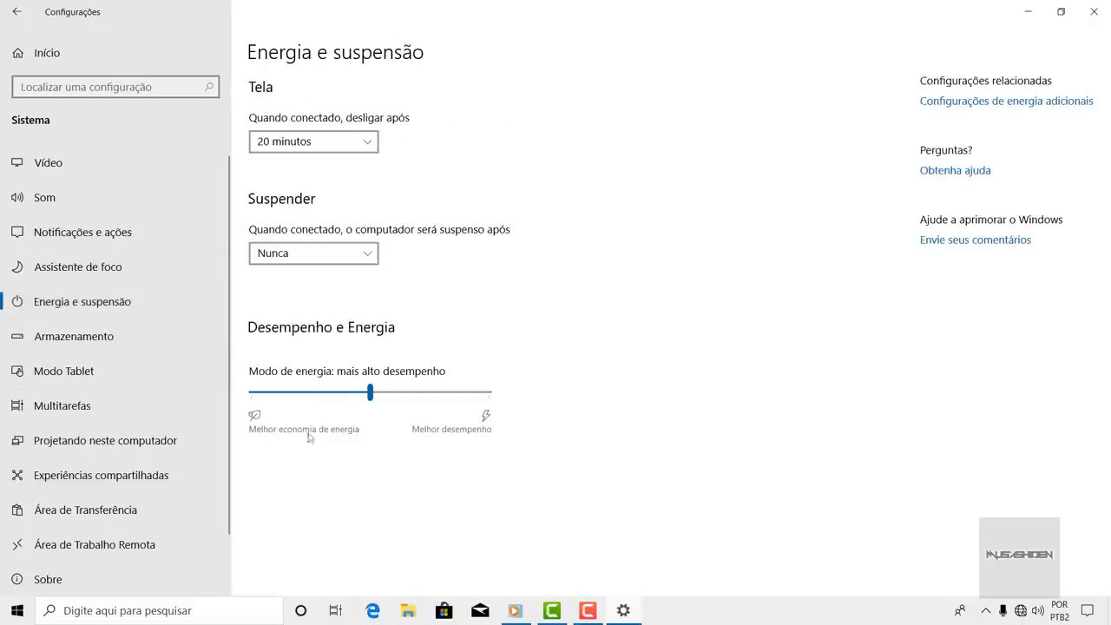
pyautogui.moveTo(359, 391)
pyautogui.mouseDown()
pyautogui.moveTo(251, 401)
pyautogui.moveTo(369, 397)
pyautogui.mouseUp()
pyautogui.moveTo(370, 397)
pyautogui.mouseDown()
pyautogui.moveTo(483, 396)
pyautogui.moveTo(370, 396)
pyautogui.mouseUp()
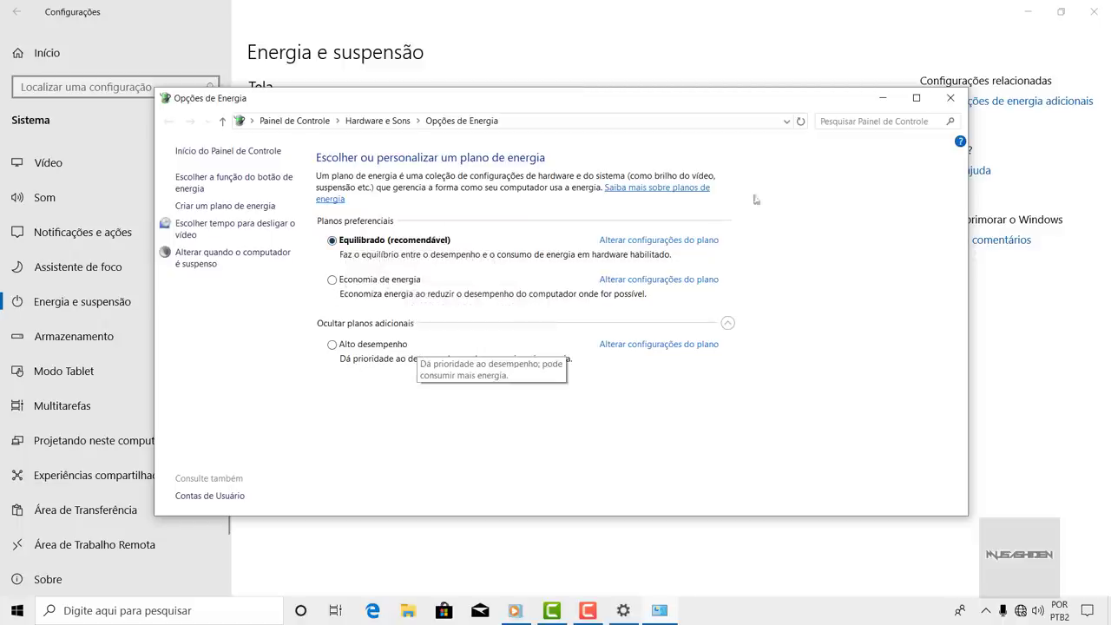
pyautogui.click(916, 97)
pyautogui.click(1023, 10)
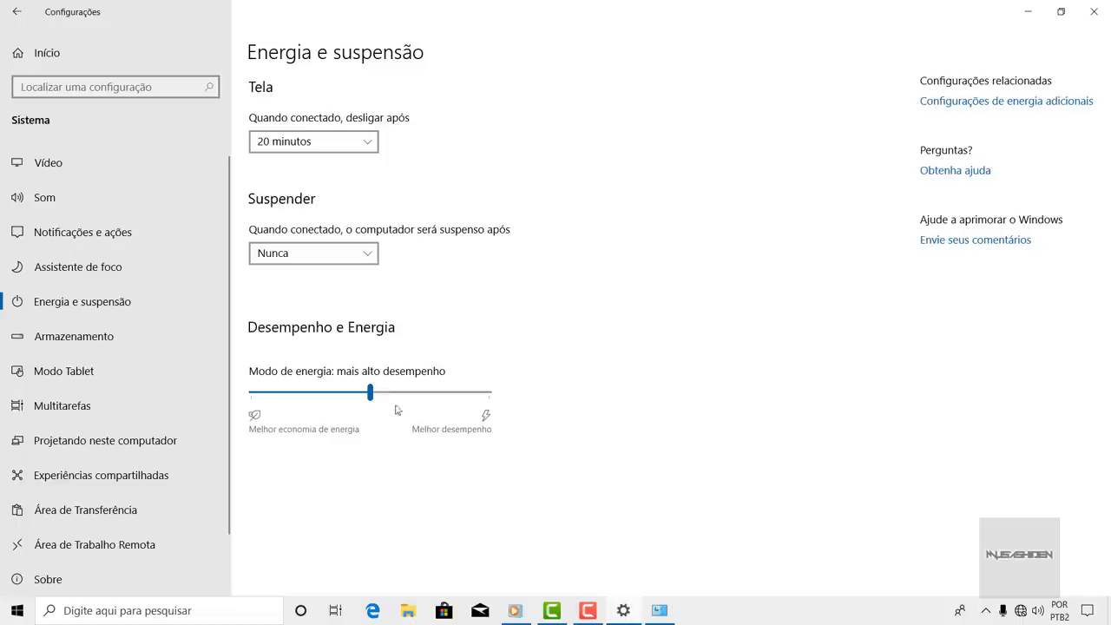
# - Move the power mode slider to best performance and back to the middle, then minimize Settings
pyautogui.moveTo(371, 392); pyautogui.dragTo(502, 397)
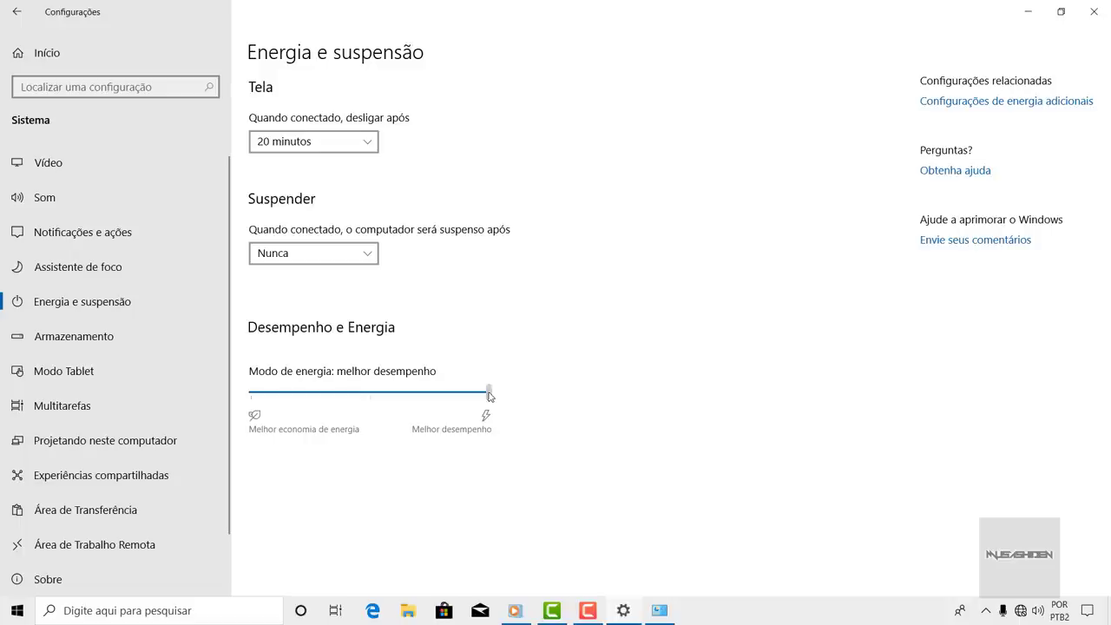
pyautogui.moveTo(490, 396); pyautogui.dragTo(371, 396)
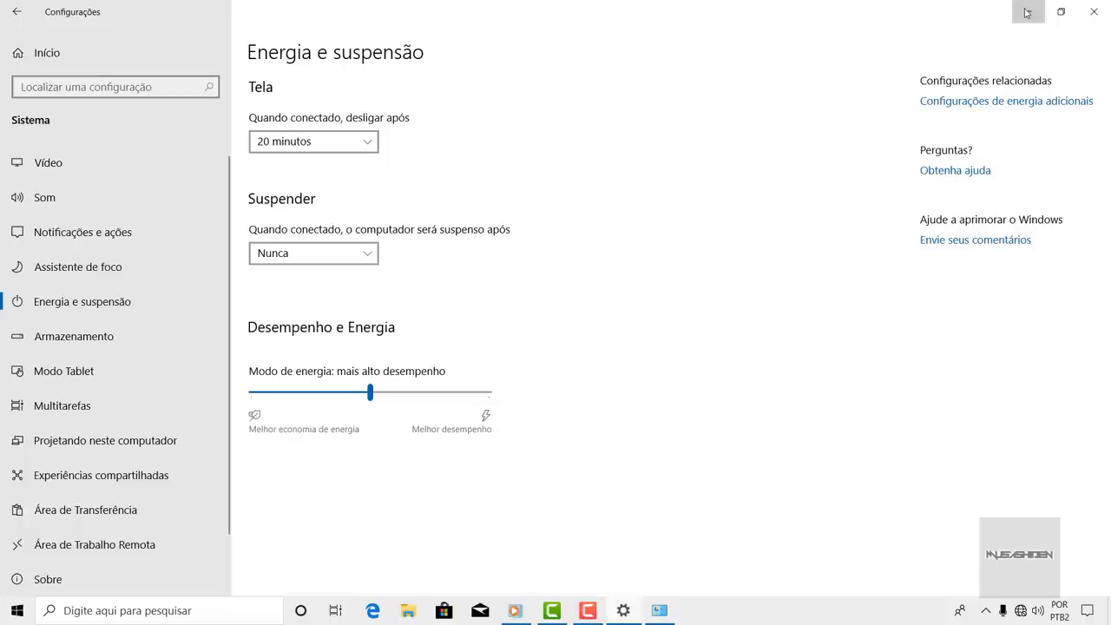
pyautogui.click(1028, 12)
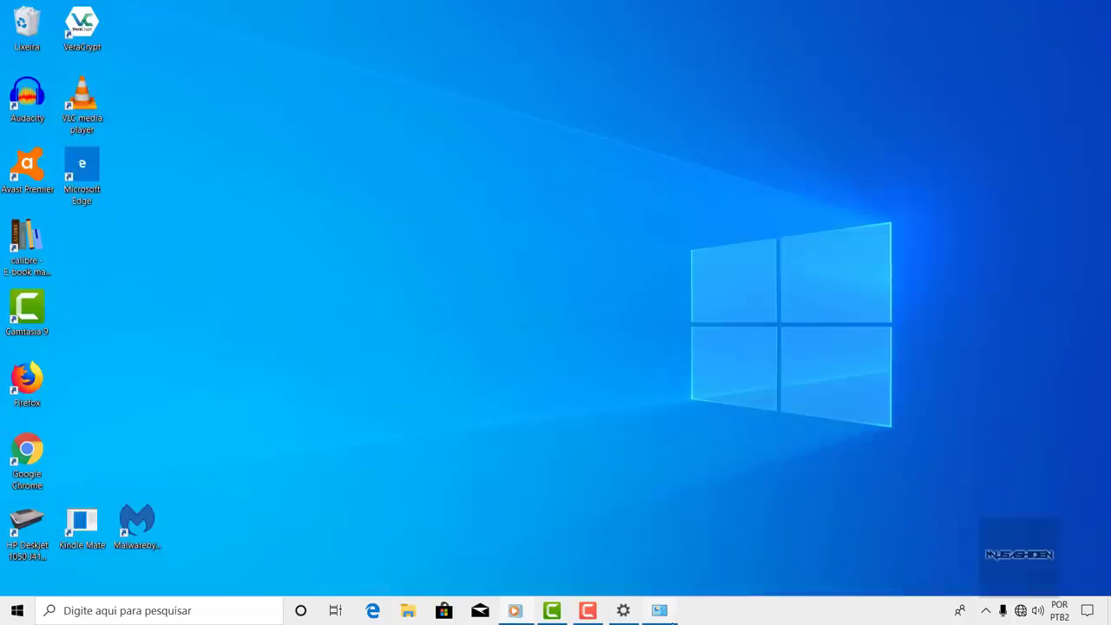
# - Save the power button shutdown settings with fast startup left enabled, then close Opções de Energia
pyautogui.click(672, 616)
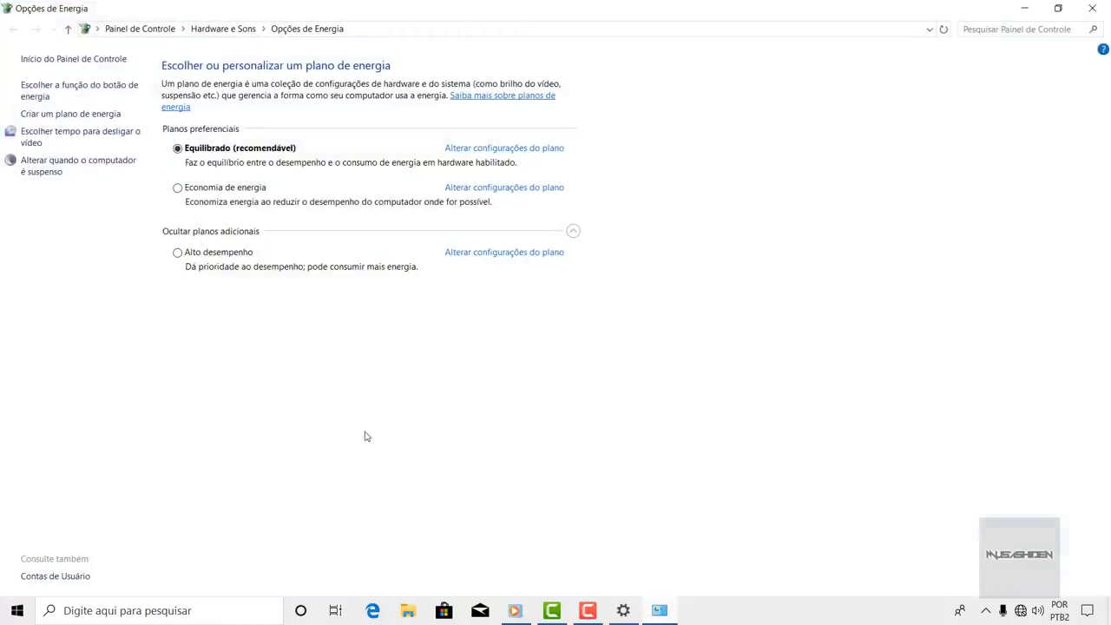
pyautogui.click(52, 100)
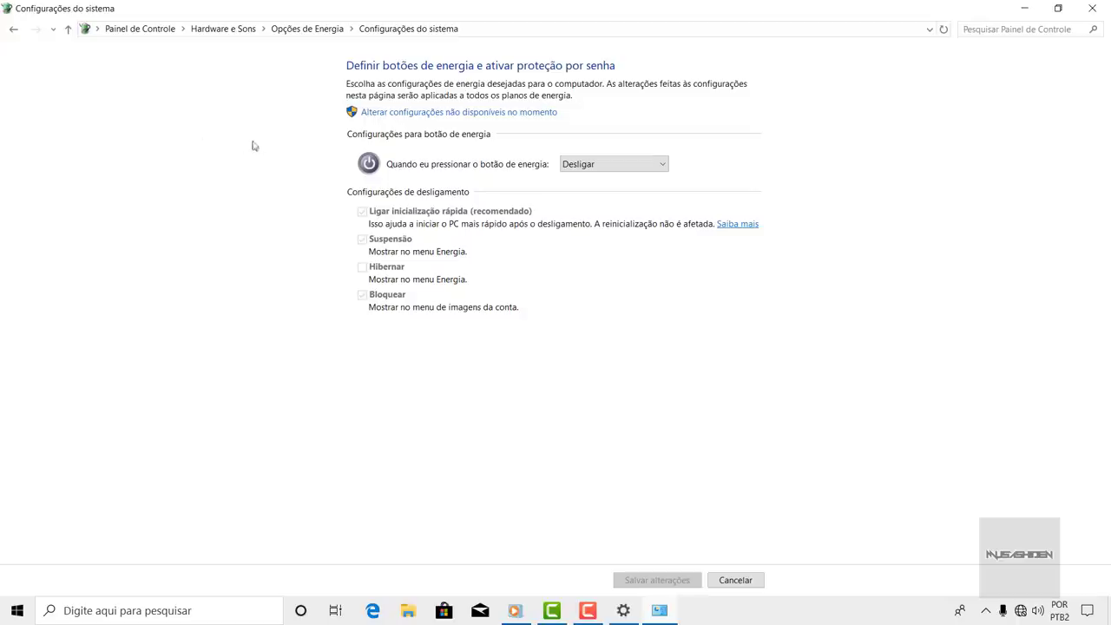
pyautogui.click(456, 112)
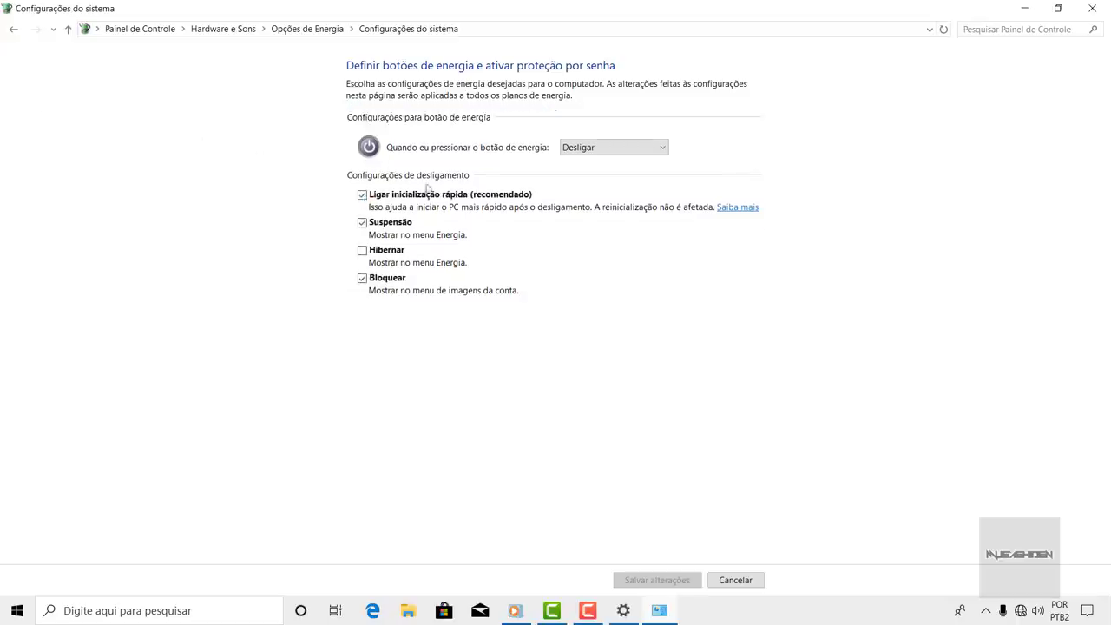
pyautogui.click(362, 195)
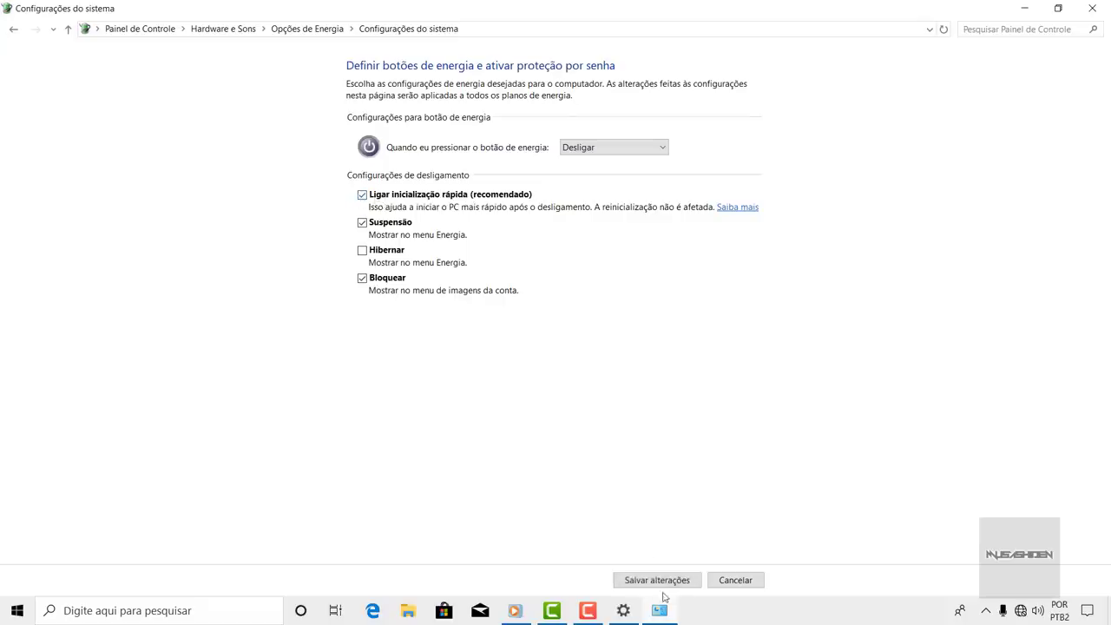
pyautogui.click(665, 584)
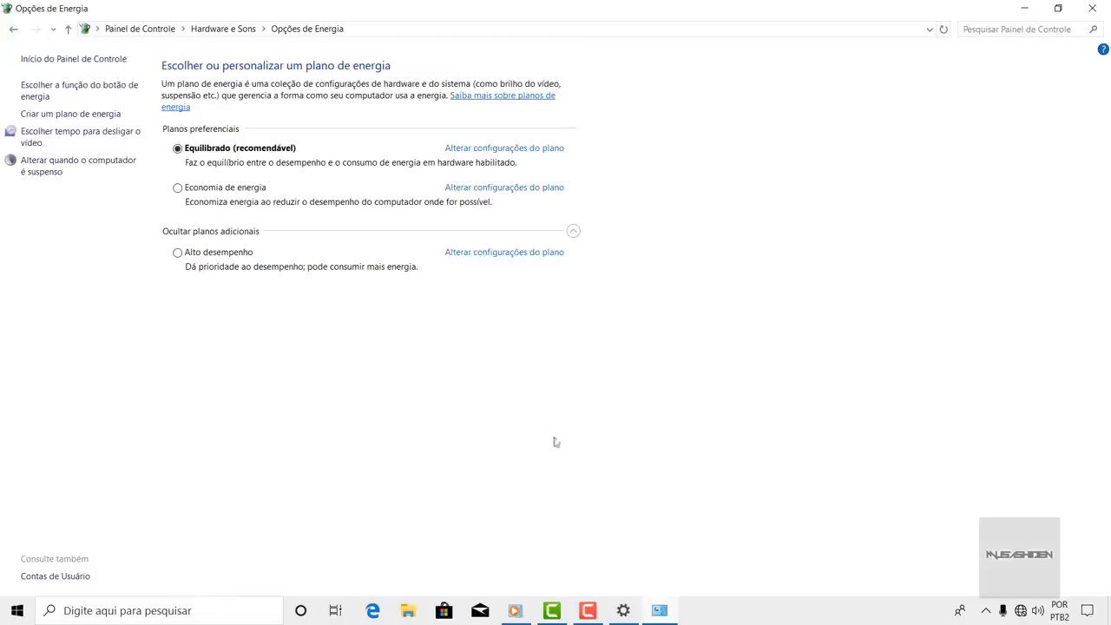
pyautogui.click(1092, 8)
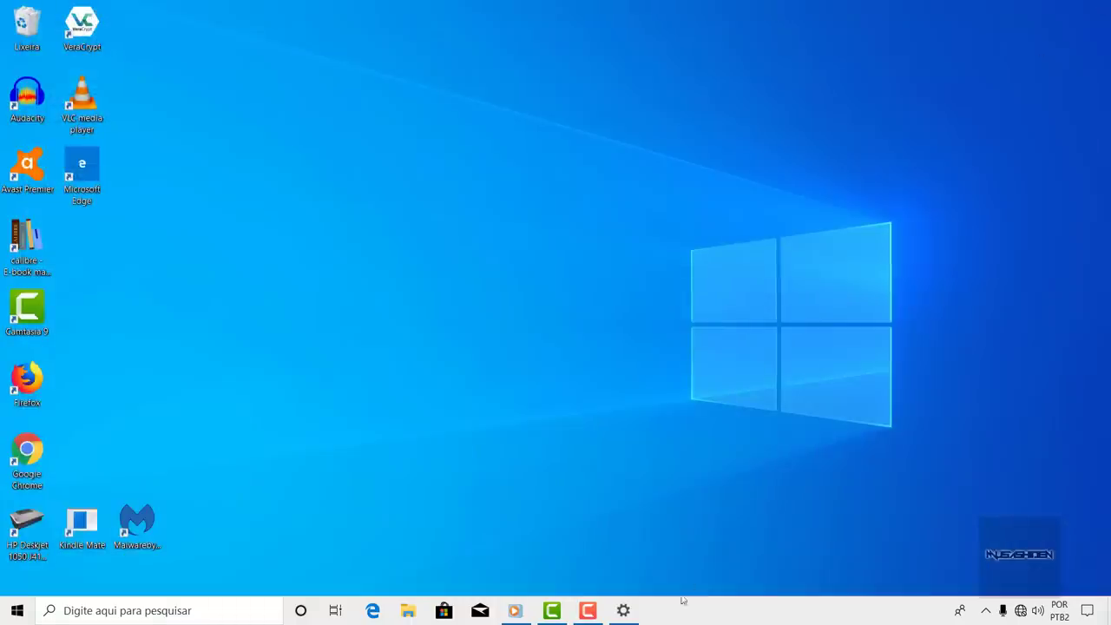
# - Restore Settings and show the Armazenamento page for Disco Local (C:)
pyautogui.click(627, 614)
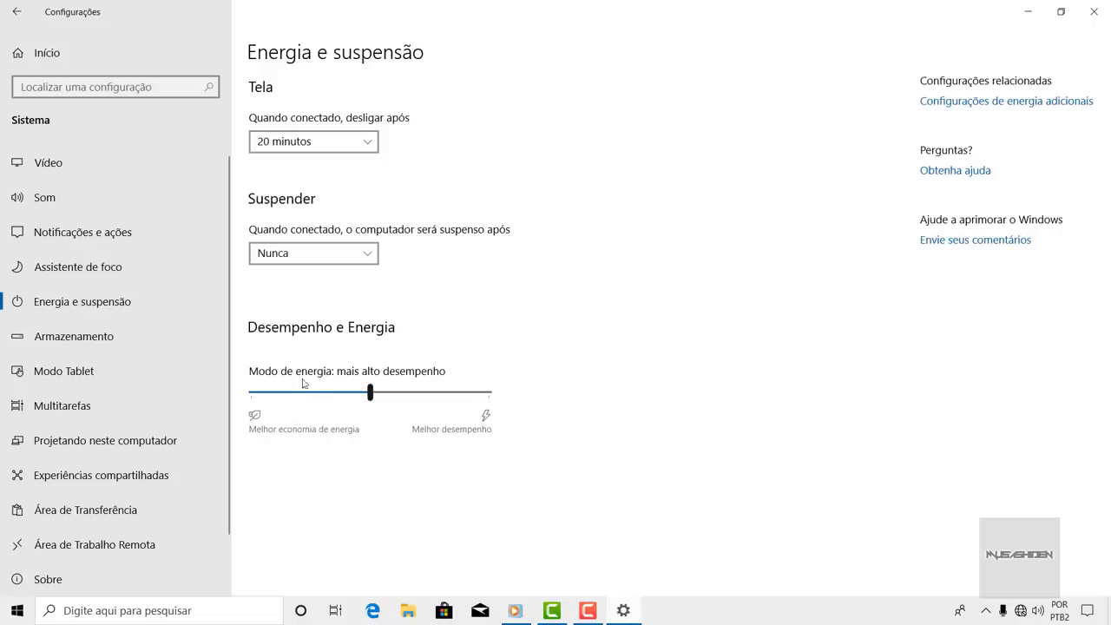
pyautogui.scroll(-1, 153, 225)
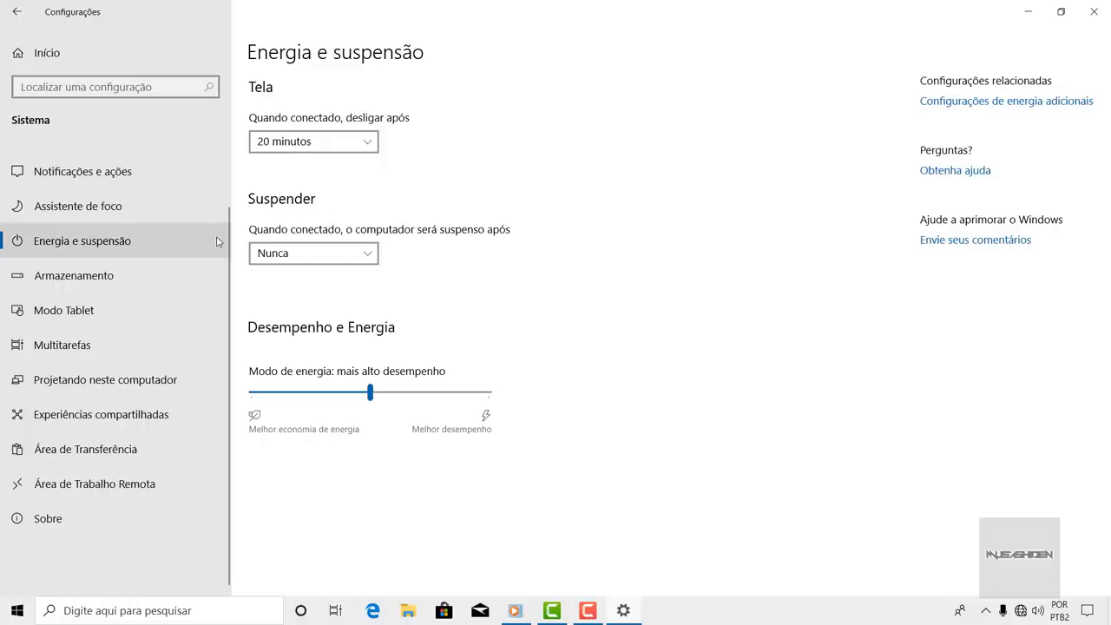
pyautogui.click(111, 277)
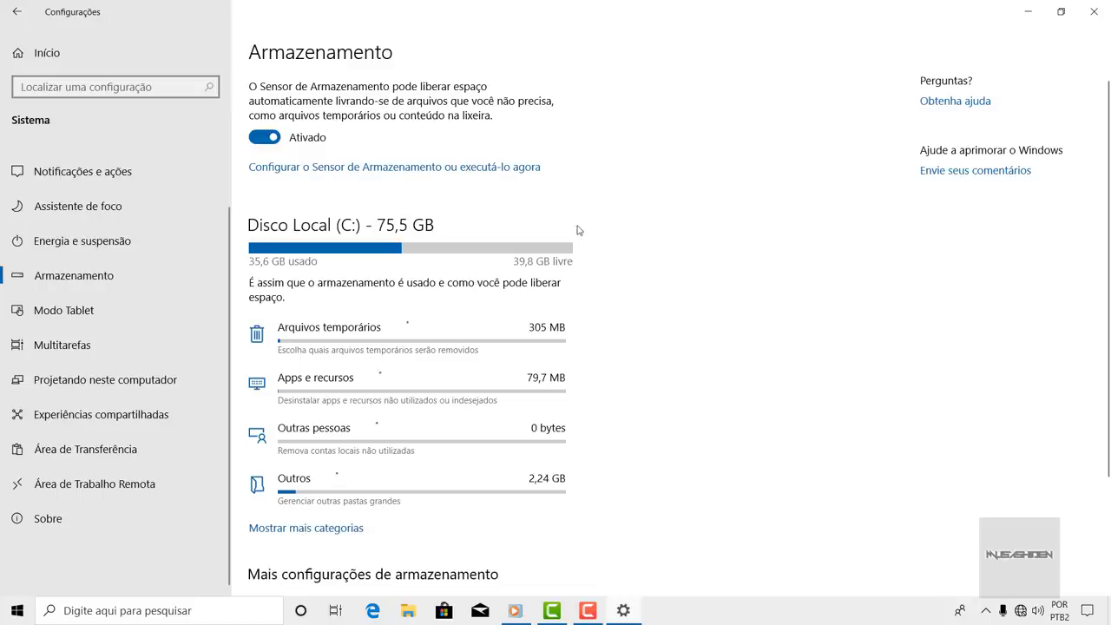
pyautogui.scroll(-2, 590, 224)
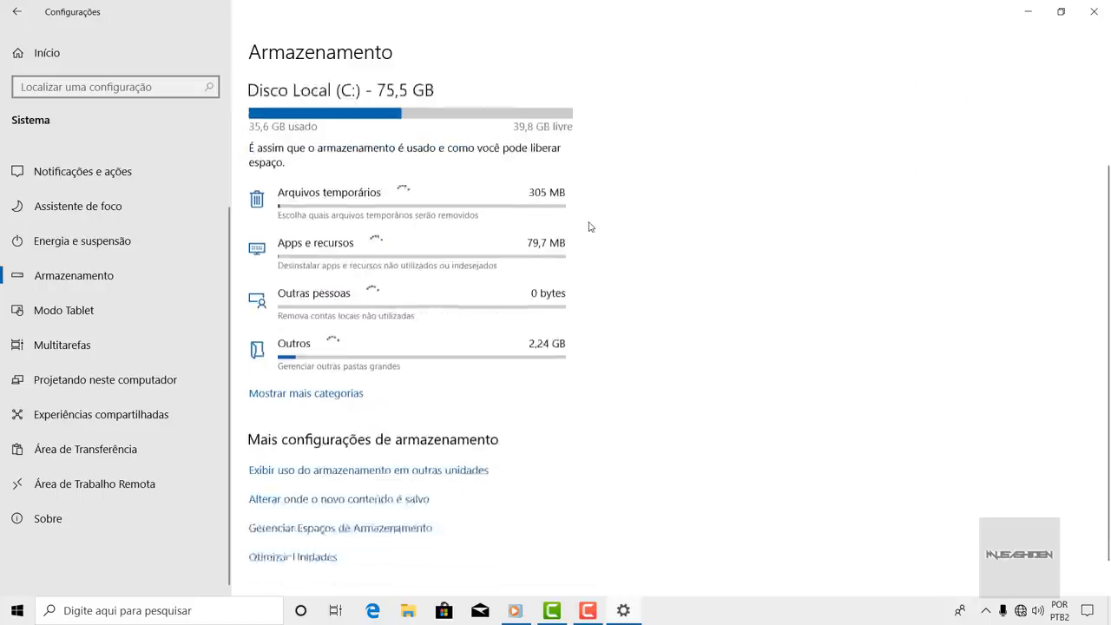
pyautogui.scroll(2, 590, 227)
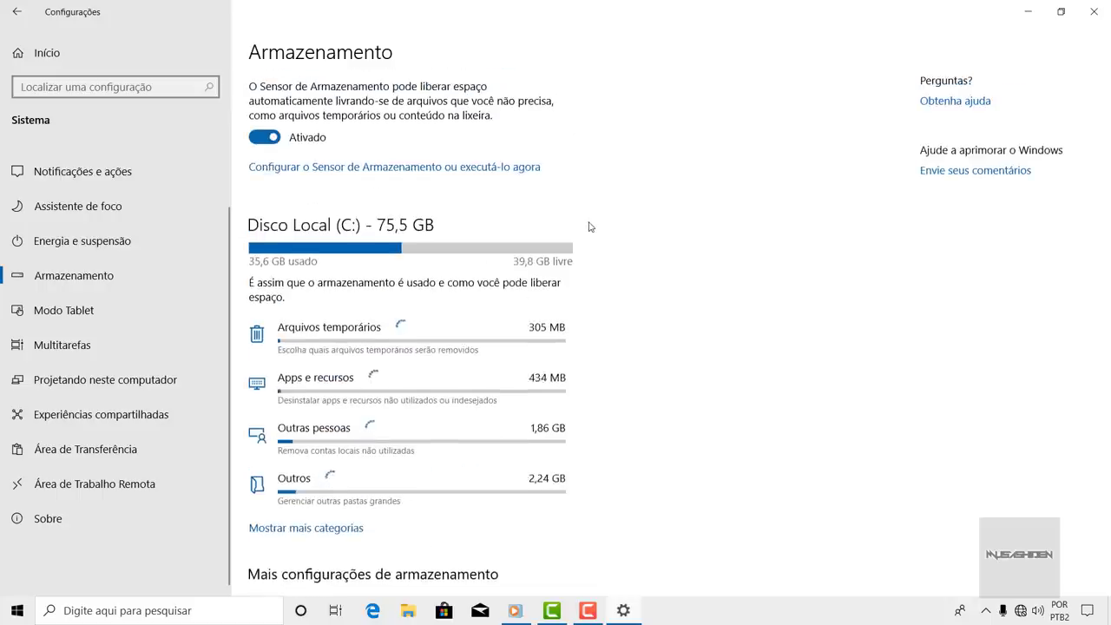
pyautogui.scroll(-2, 590, 226)
pyautogui.scroll(2, 590, 227)
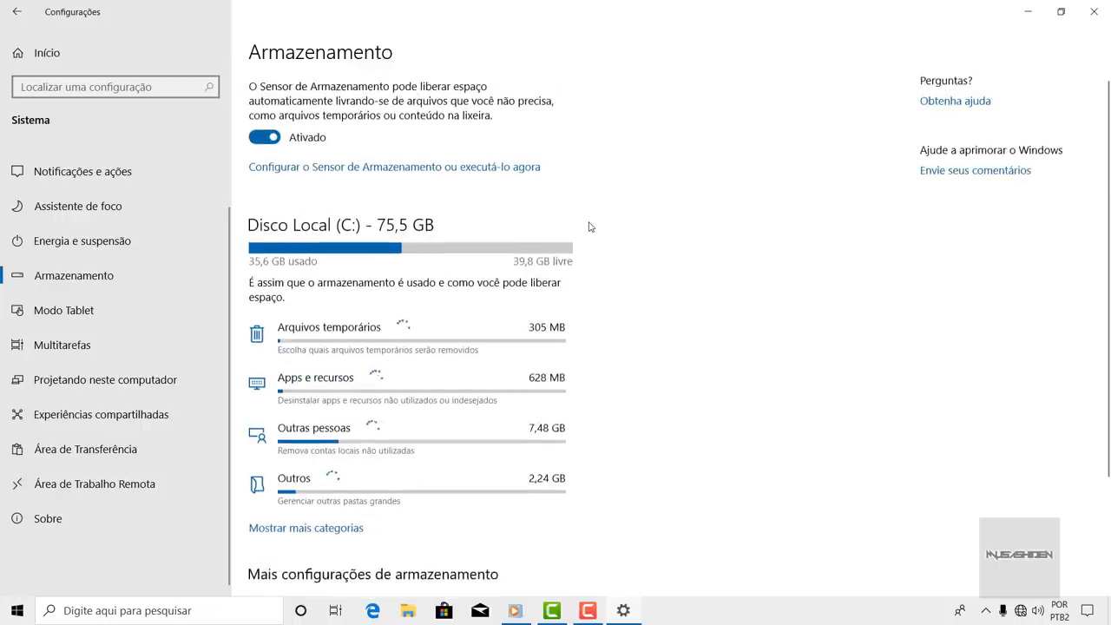
pyautogui.scroll(-2, 589, 226)
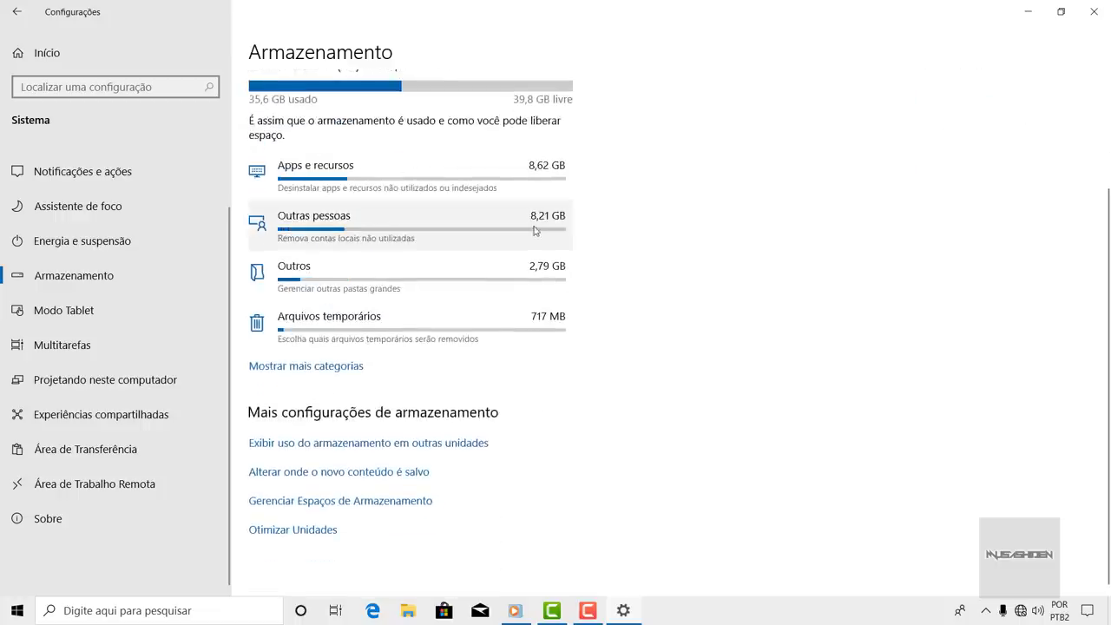
pyautogui.scroll(2, 490, 251)
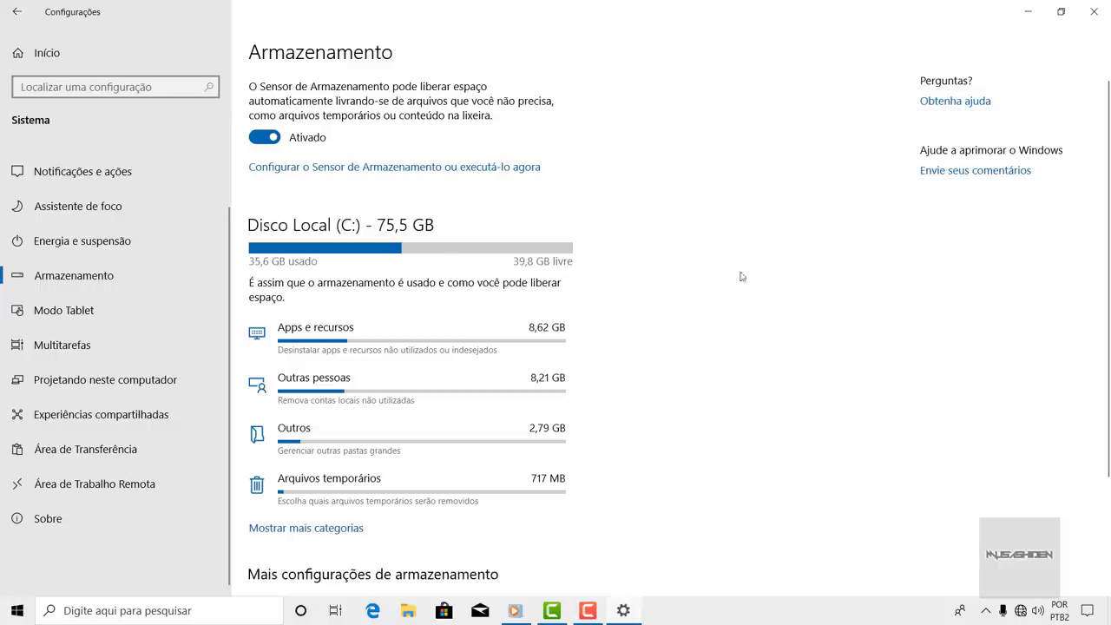
pyautogui.scroll(-3, 729, 269)
pyautogui.scroll(3, 693, 254)
pyautogui.scroll(-3, 538, 241)
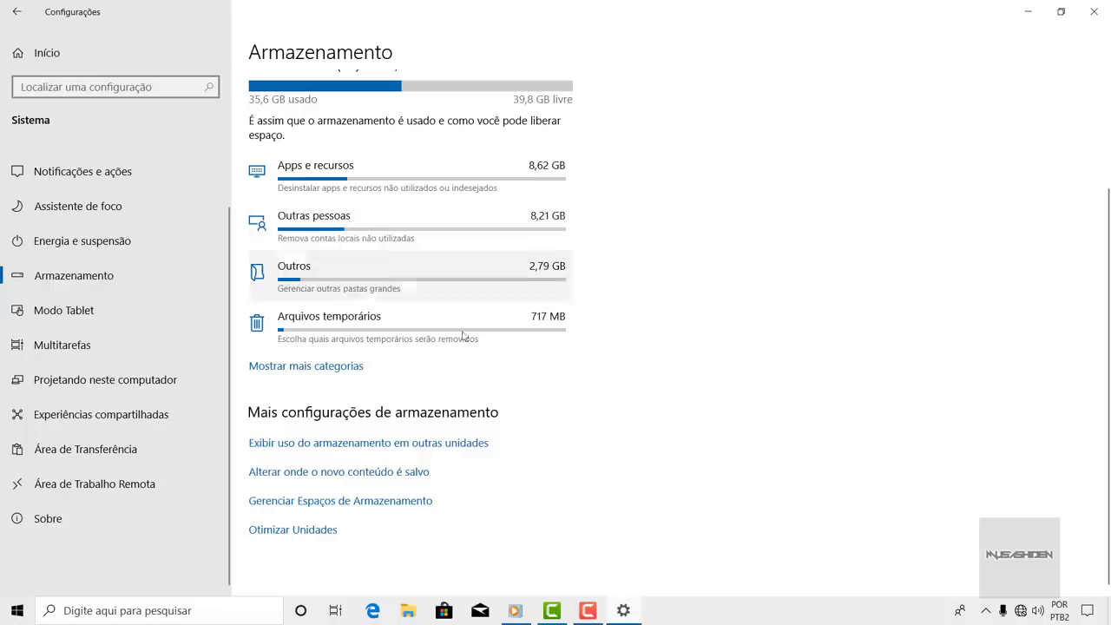
# - Show more storage categories and view the Arquivos temporários breakdown
pyautogui.click(322, 368)
pyautogui.scroll(-6, 524, 218)
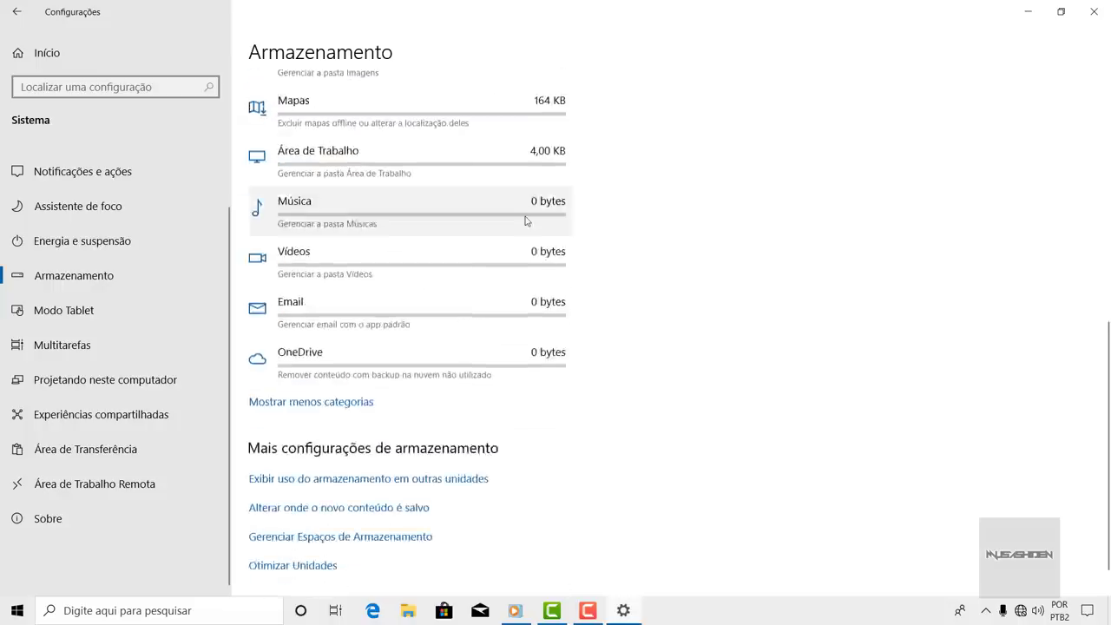
pyautogui.scroll(10, 525, 220)
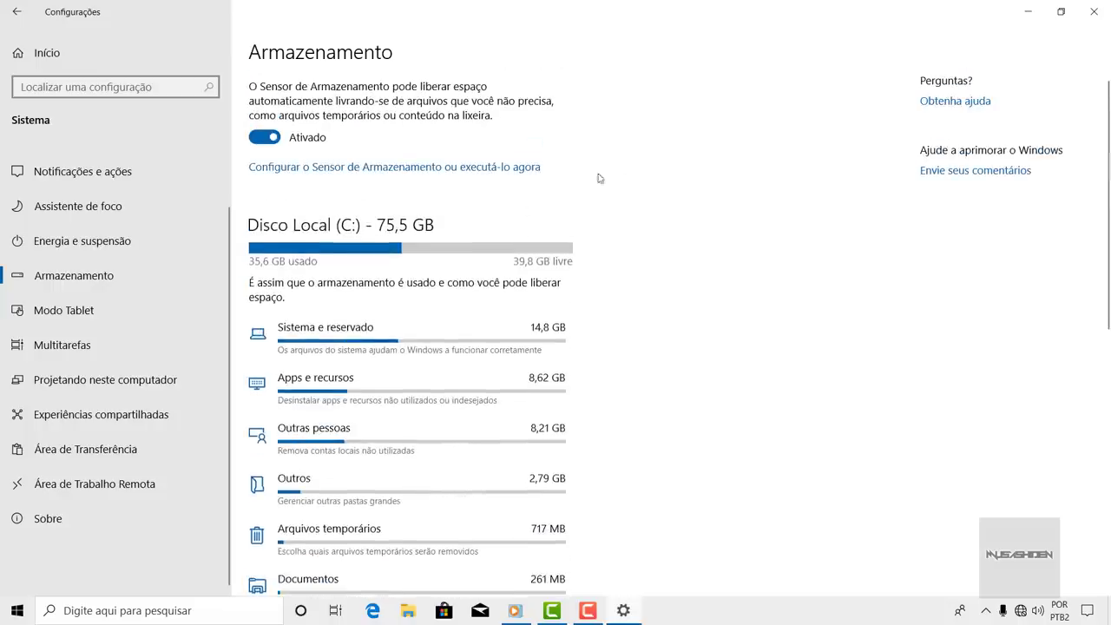
pyautogui.scroll(-8, 642, 164)
pyautogui.scroll(8, 645, 161)
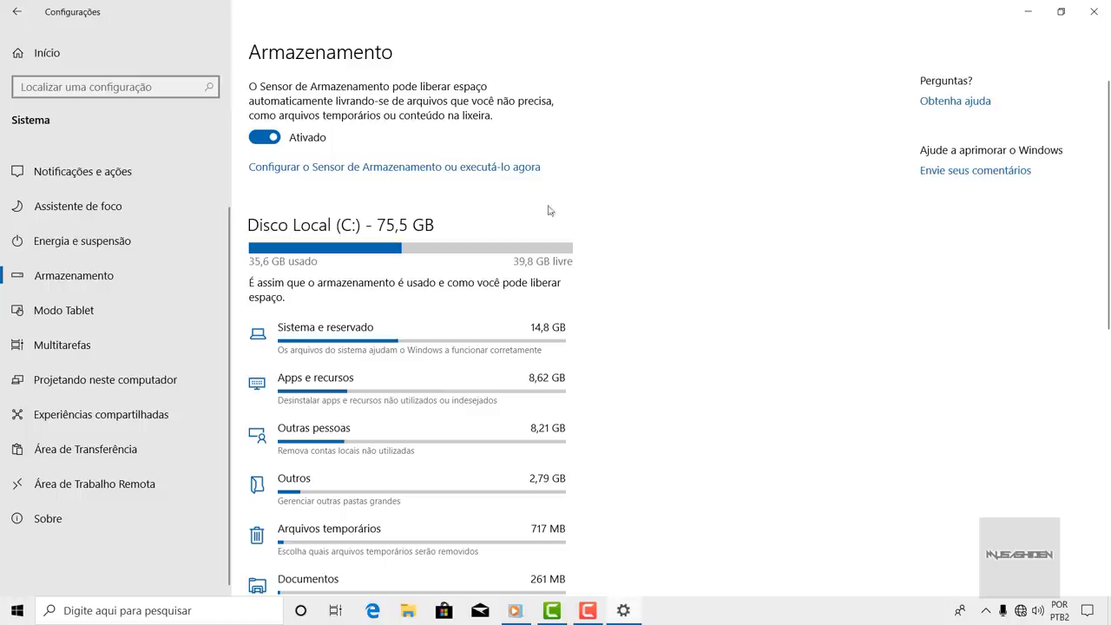
pyautogui.scroll(-3, 502, 232)
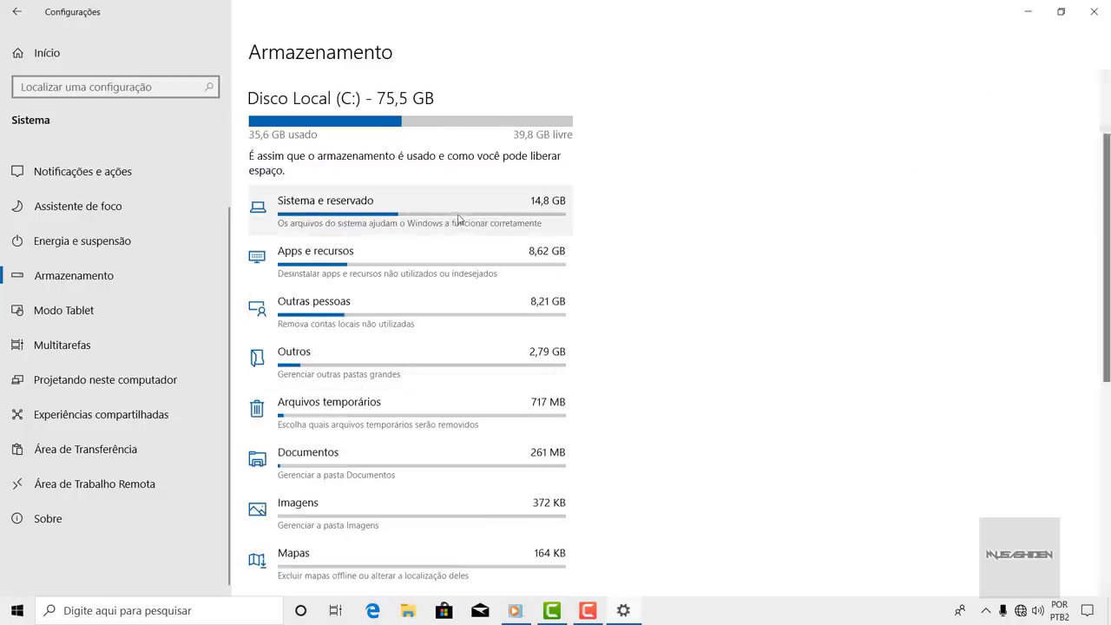
pyautogui.scroll(3, 460, 218)
pyautogui.scroll(-5, 460, 220)
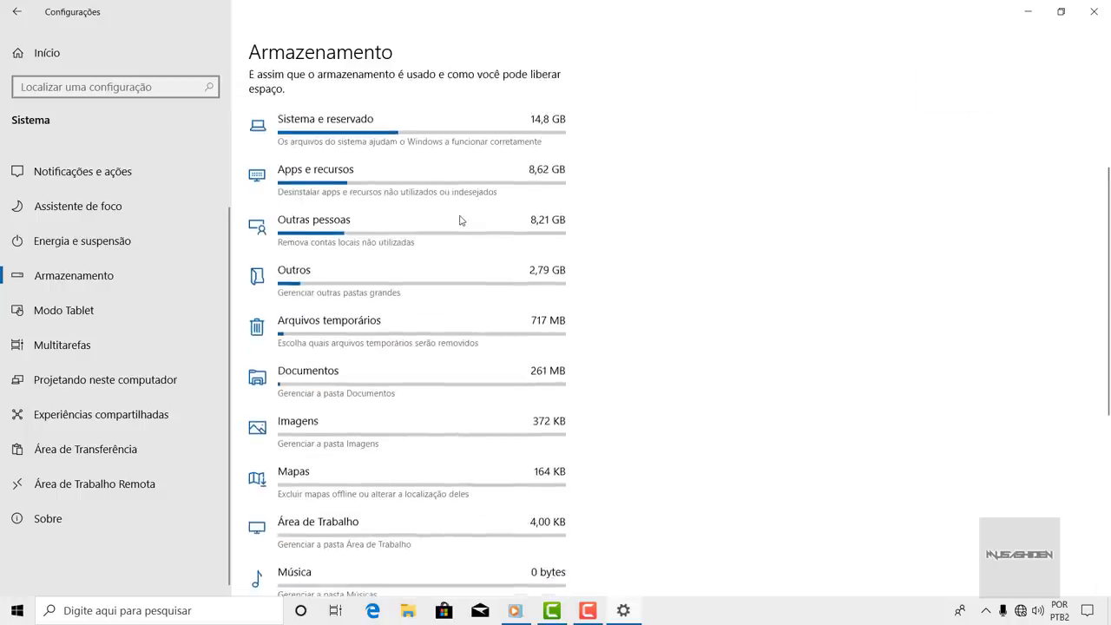
pyautogui.scroll(-4, 451, 235)
pyautogui.scroll(-5, 443, 270)
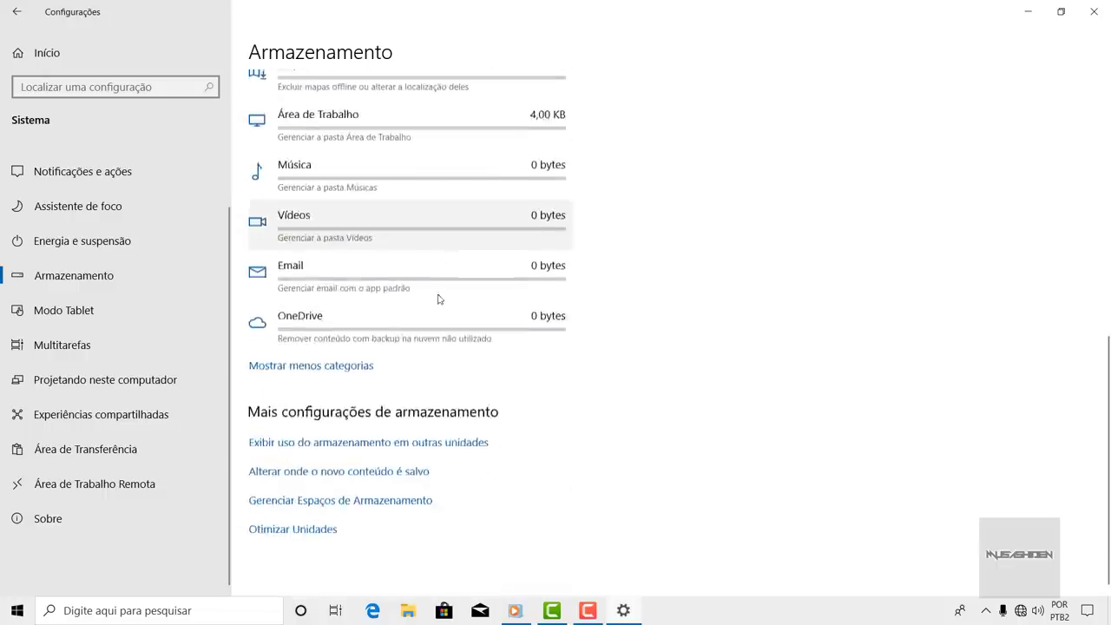
pyautogui.scroll(10, 432, 301)
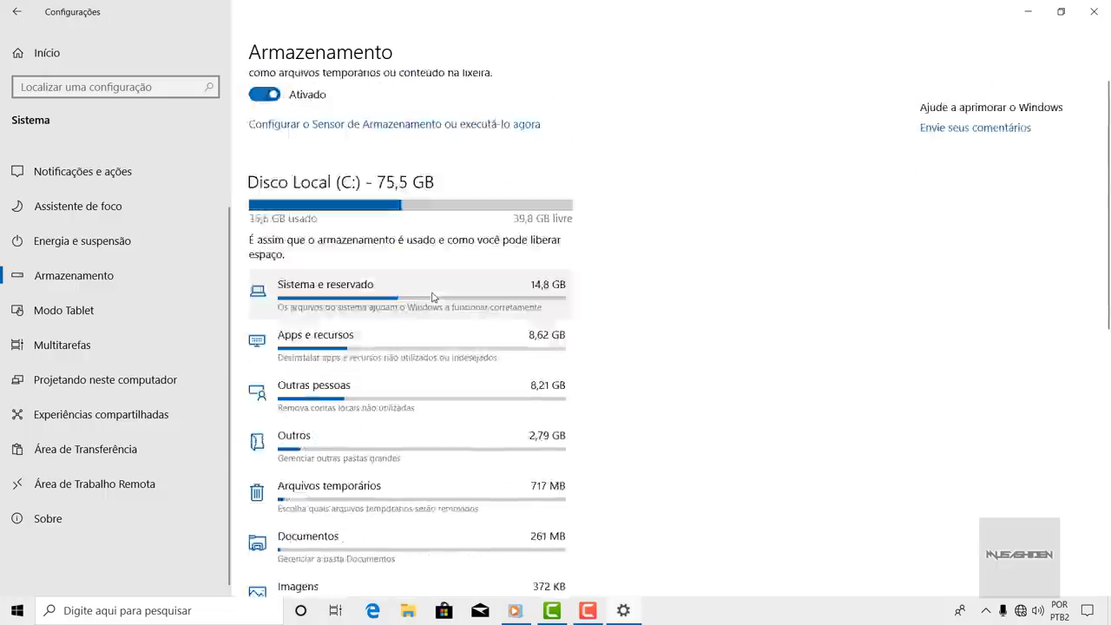
pyautogui.scroll(-4, 435, 295)
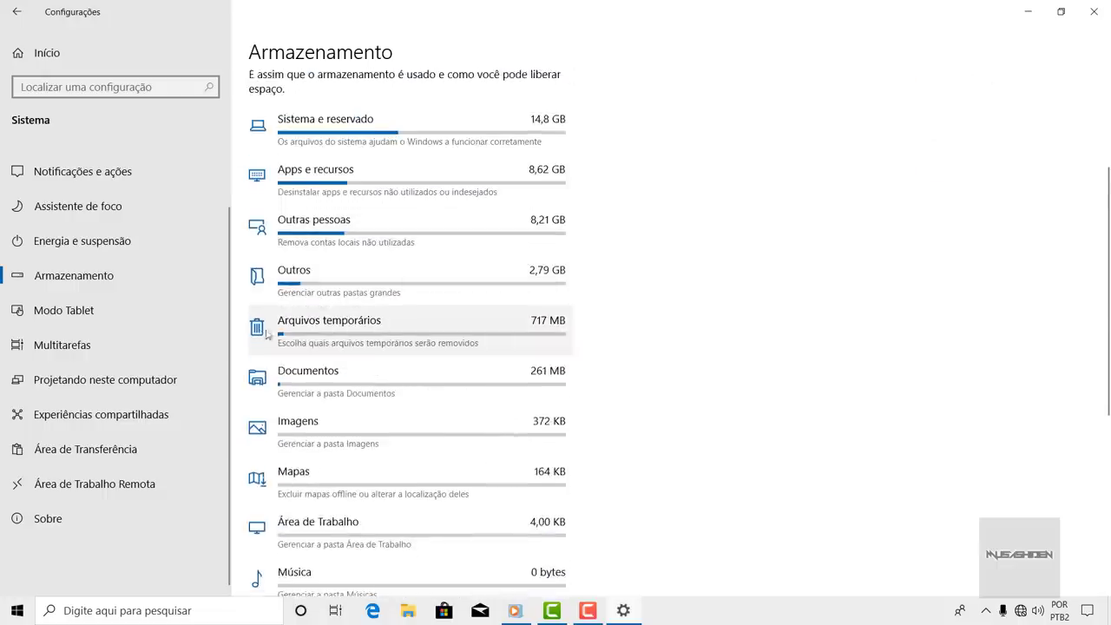
pyautogui.click(426, 333)
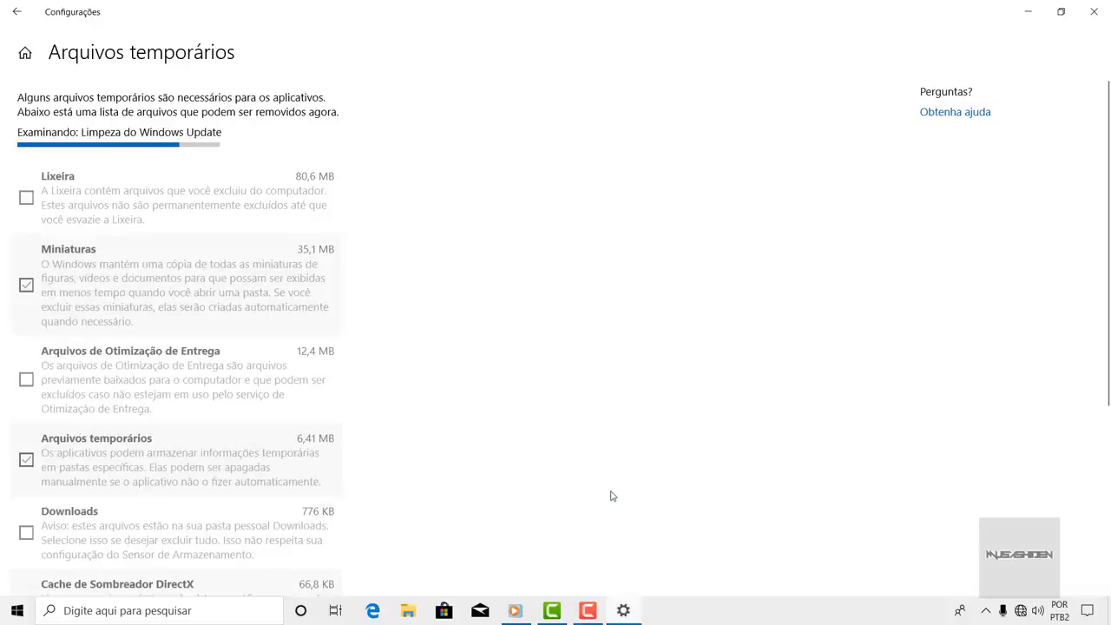
# - Uncheck Miniaturas and remove the selected temporary files (1,17 GB)
pyautogui.click(588, 611)
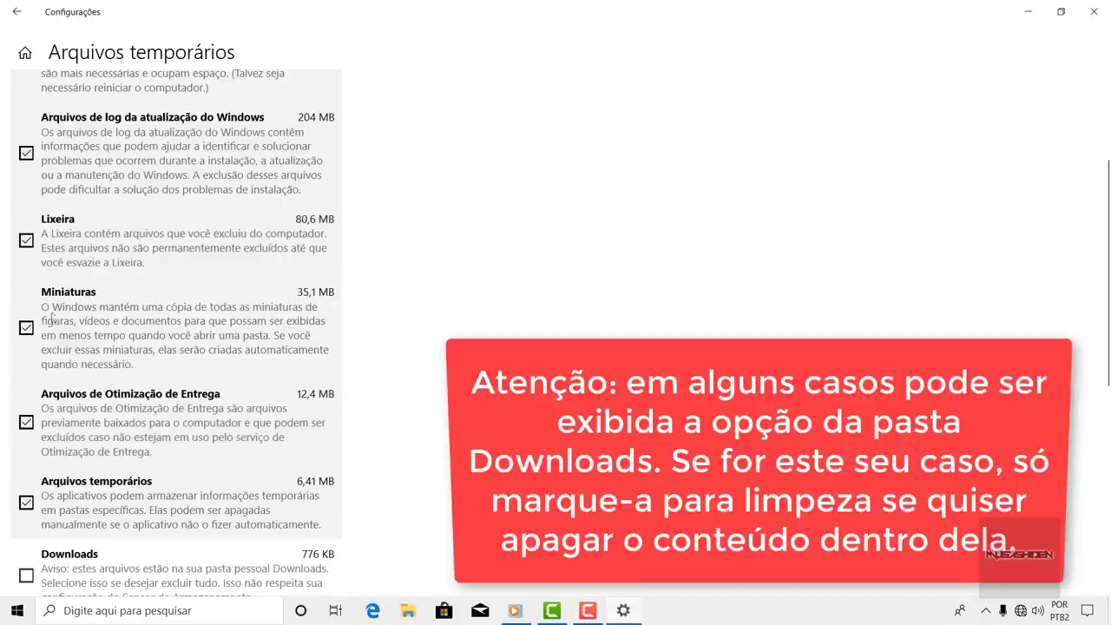
pyautogui.click(27, 328)
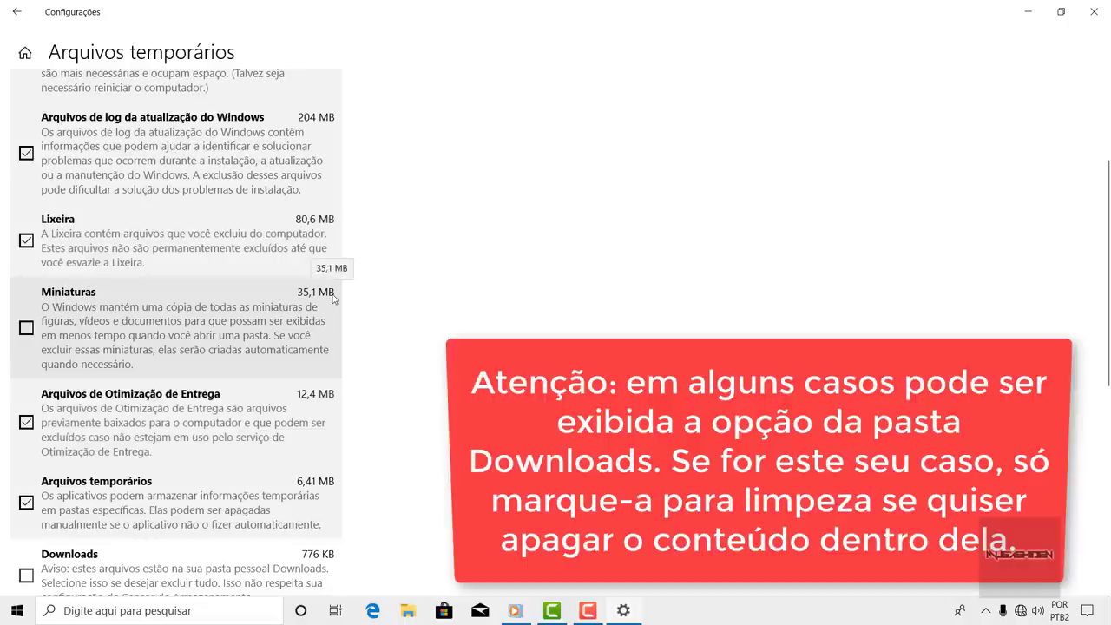
pyautogui.scroll(-5, 333, 298)
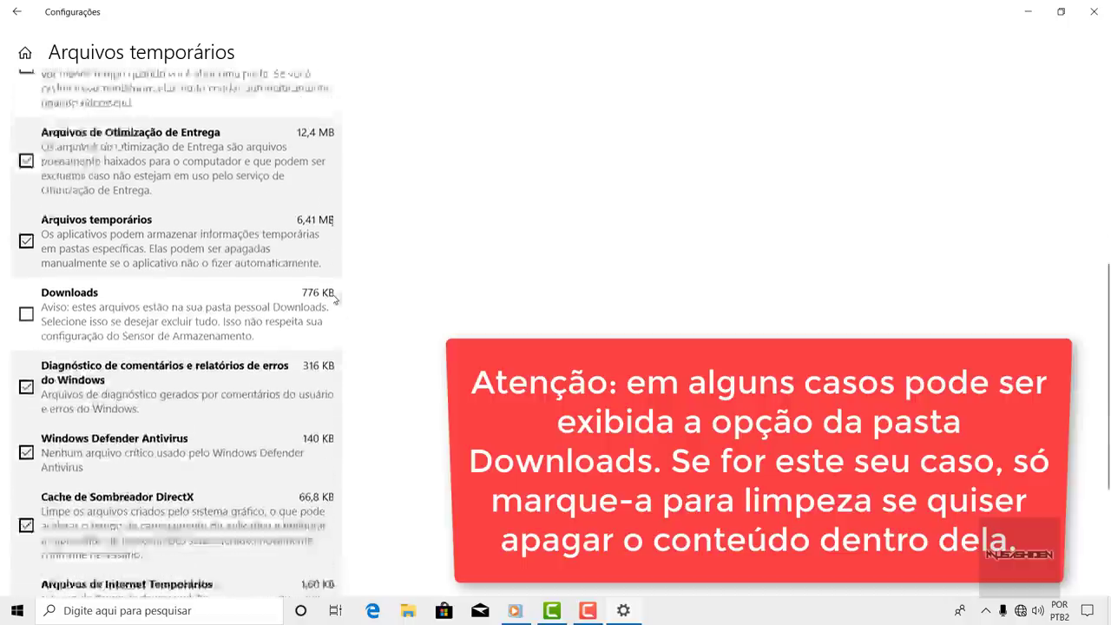
pyautogui.scroll(5, 332, 299)
pyautogui.click(87, 155)
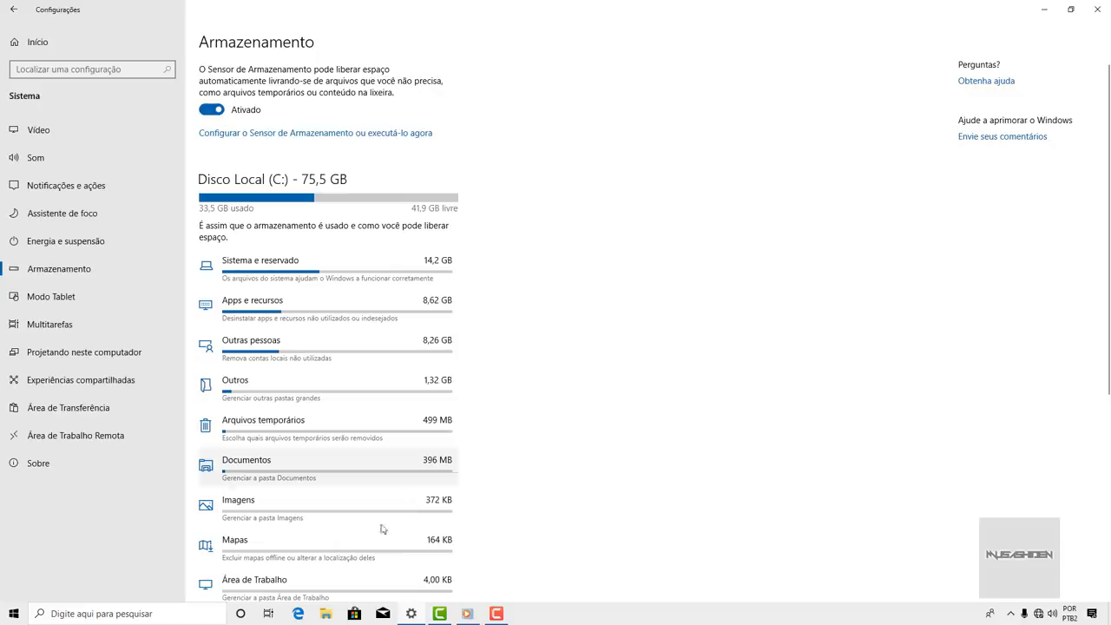
# - Browse the drives in File Explorer and inspect the Windows10Upgrade folder on BACKUP (F:)
pyautogui.click(328, 614)
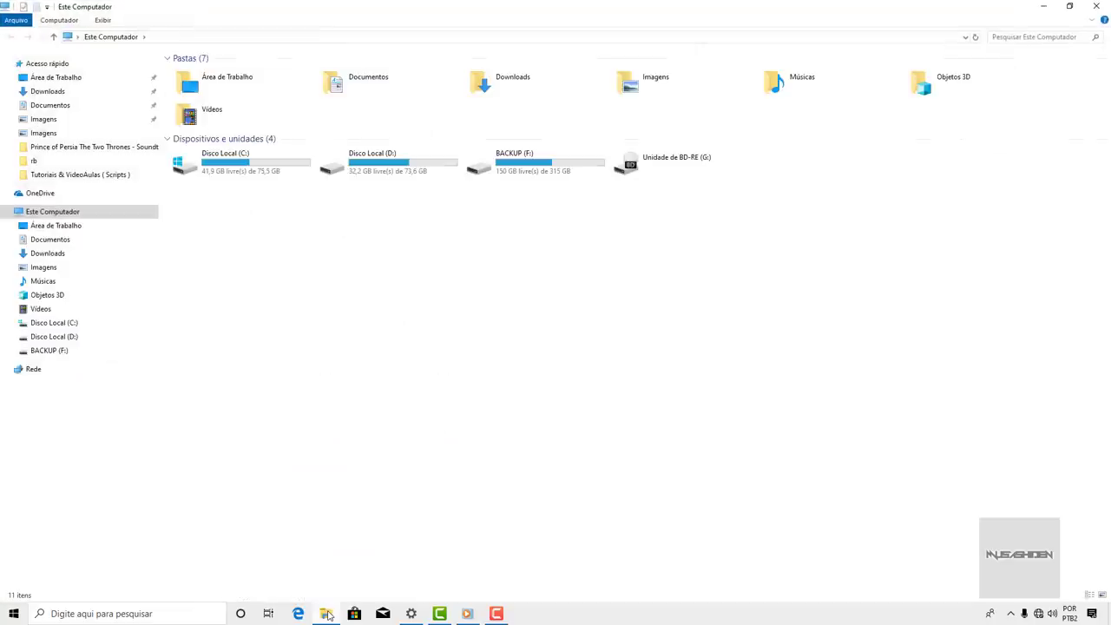
pyautogui.click(59, 353)
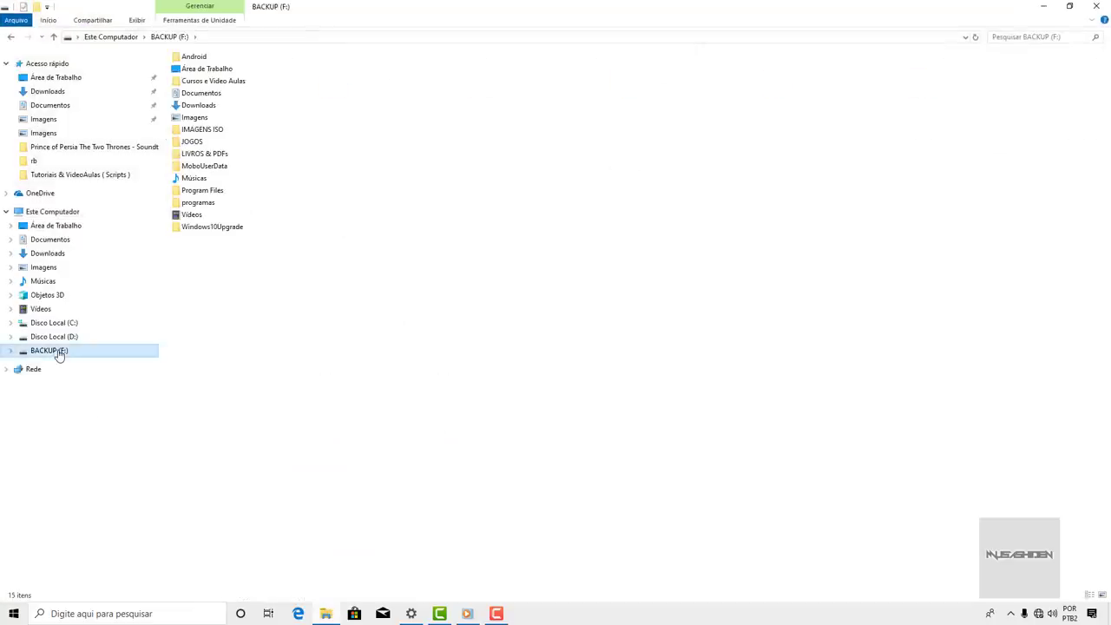
pyautogui.click(69, 325)
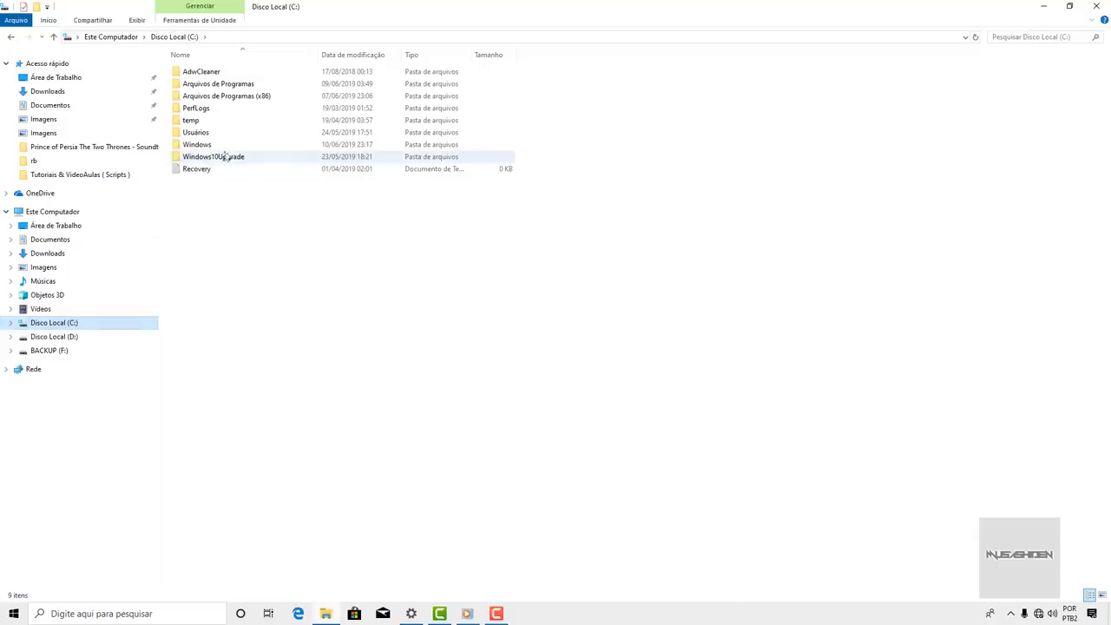
pyautogui.click(70, 339)
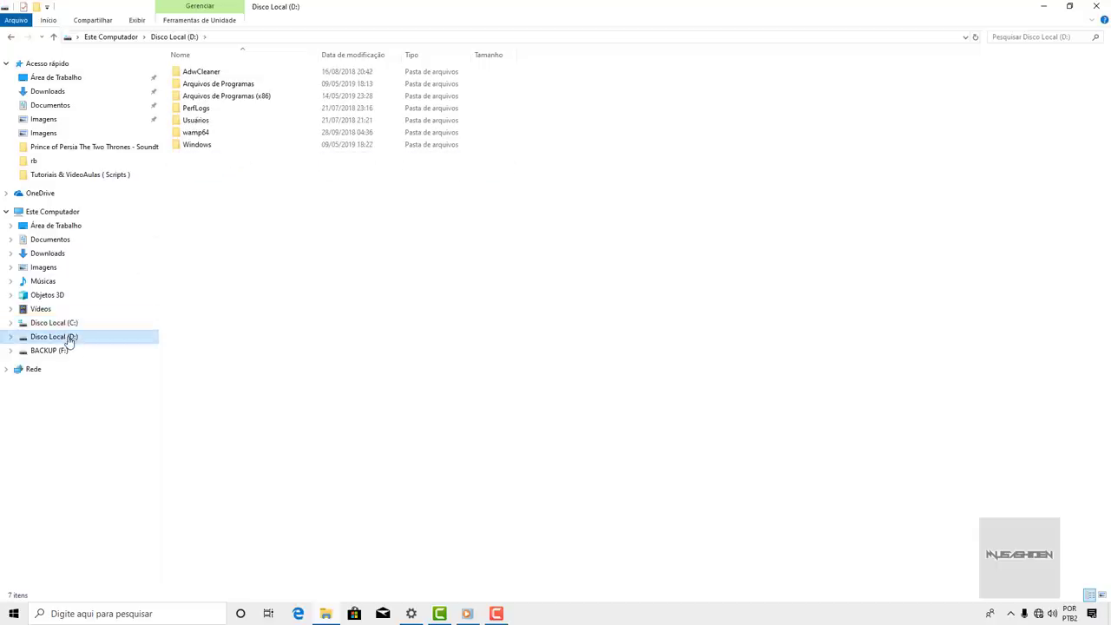
pyautogui.click(64, 351)
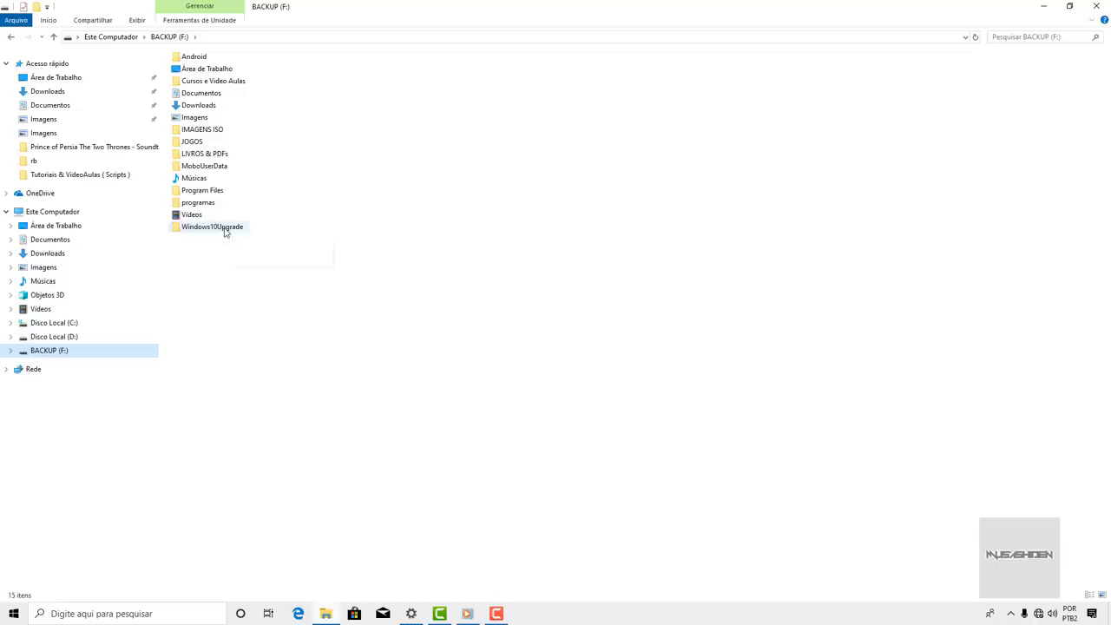
pyautogui.moveTo(225, 232)
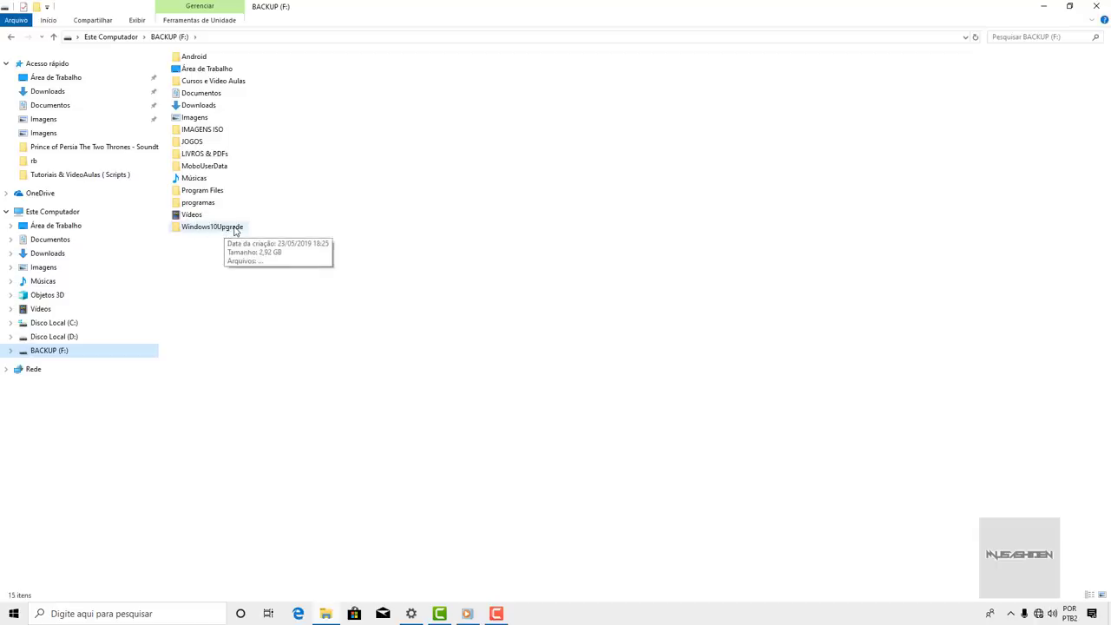
pyautogui.rightClick(234, 230)
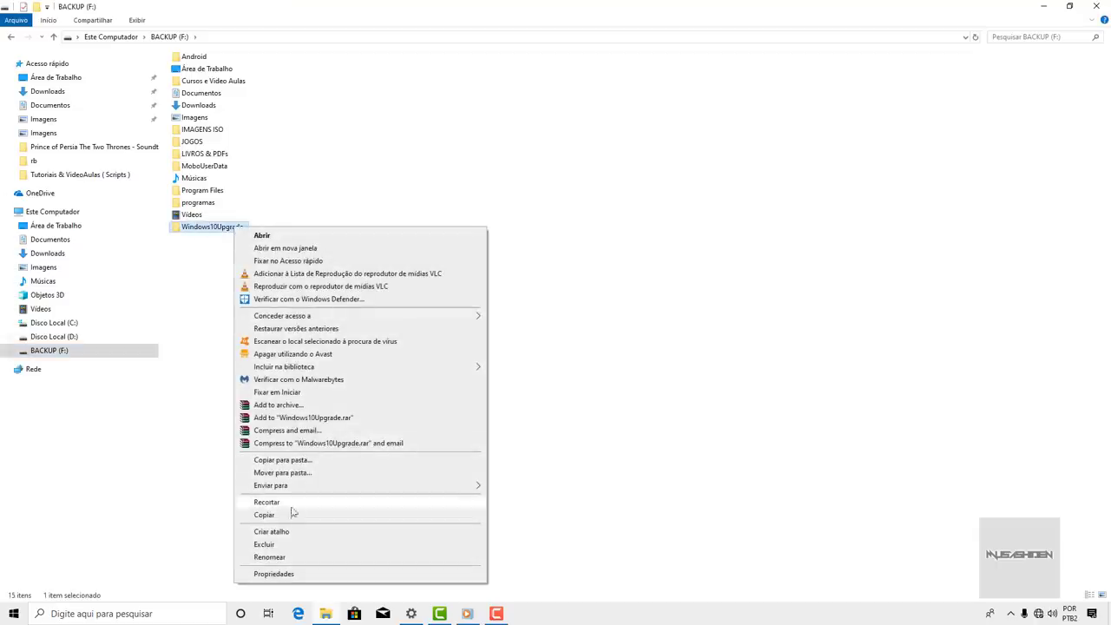
pyautogui.click(402, 378)
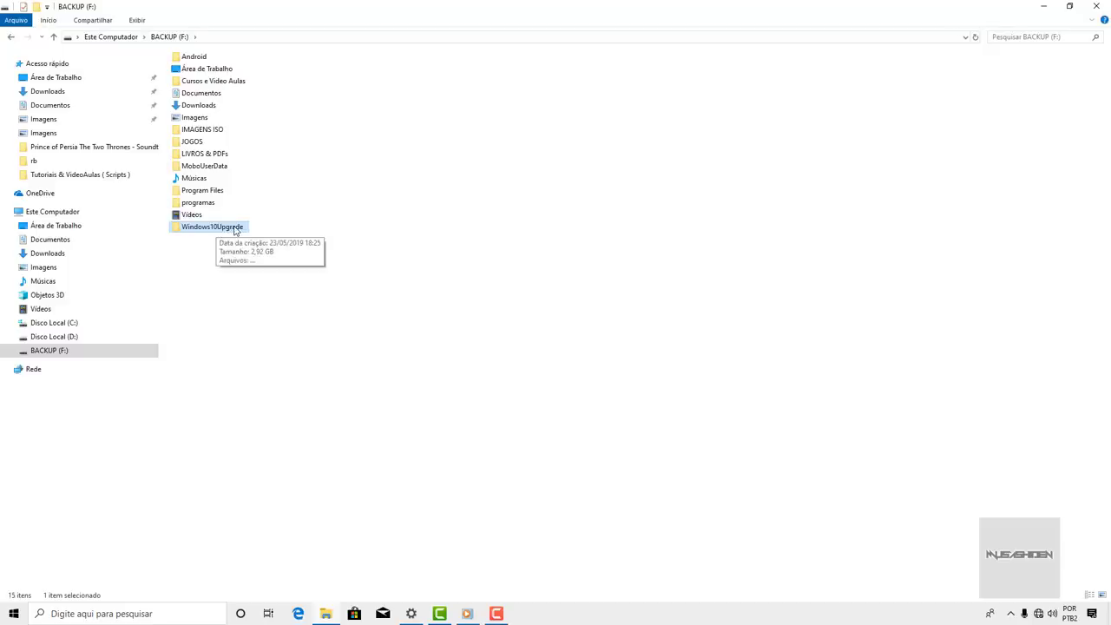
pyautogui.doubleClick(237, 228)
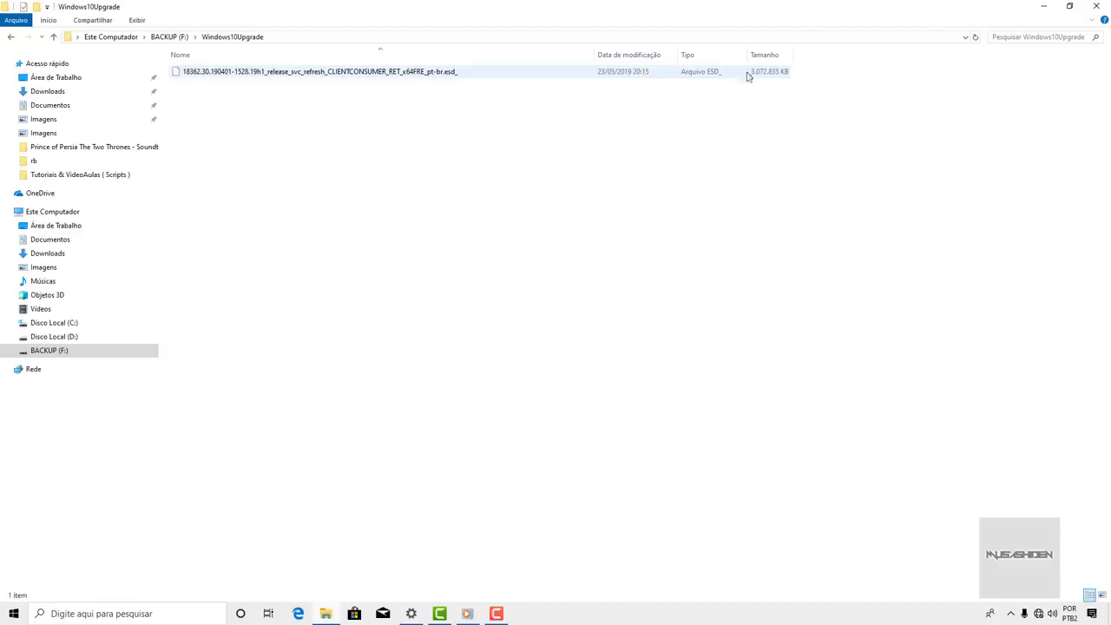
pyautogui.hotkey('alt', 'Up')
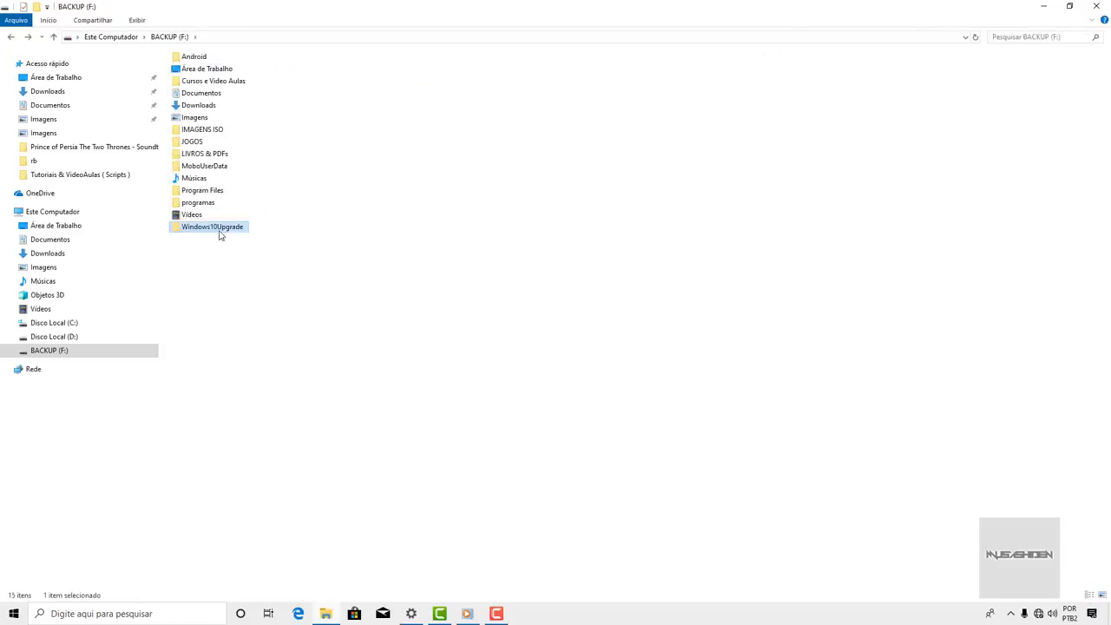
# - Delete the Windows10Upgrade folder from Disco Local (C:) and check Disco Local (D:)
pyautogui.click(94, 320)
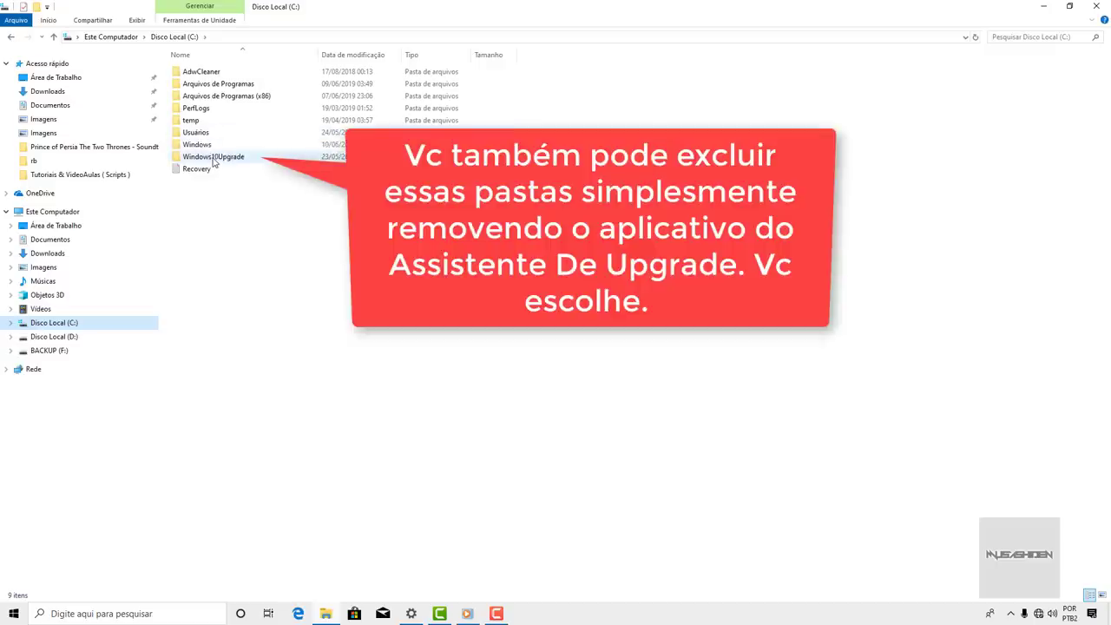
pyautogui.click(213, 160)
pyautogui.rightClick(231, 163)
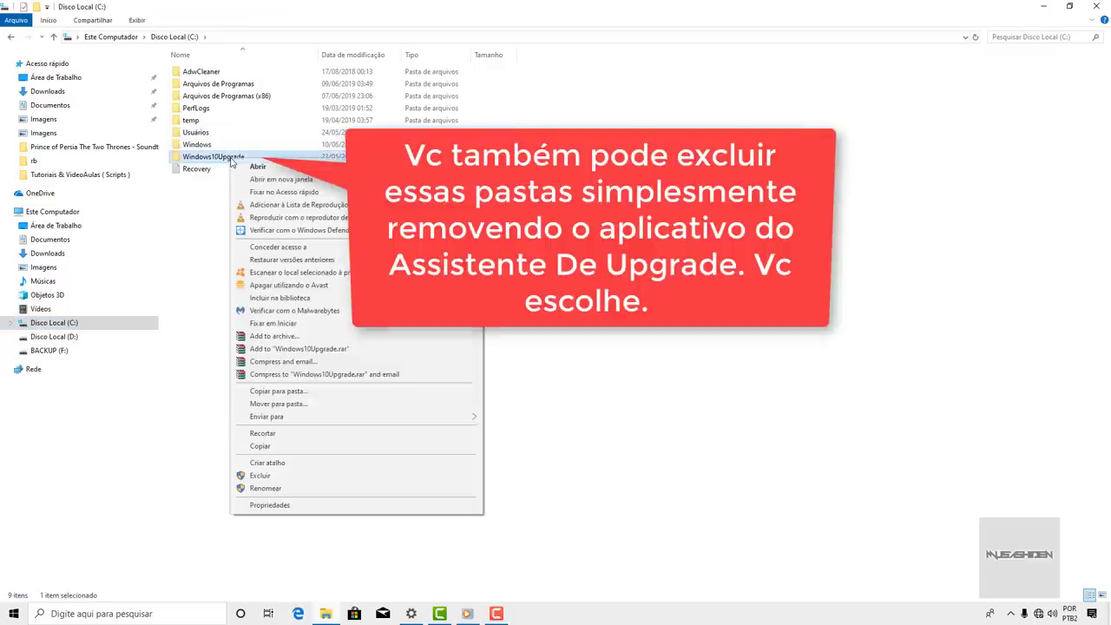
pyautogui.click(265, 476)
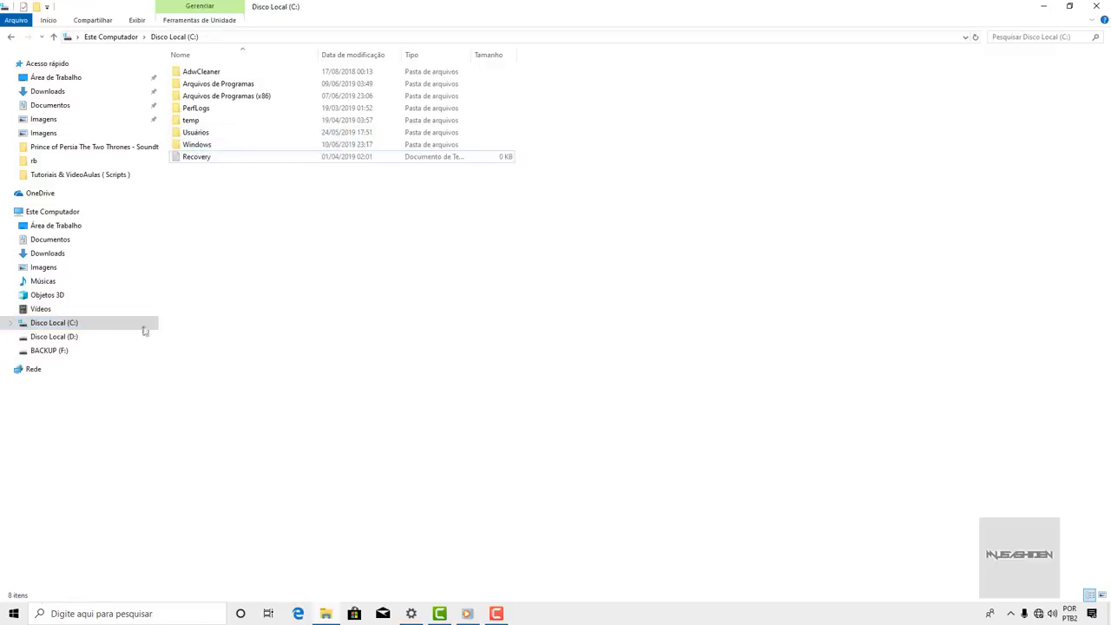
pyautogui.click(61, 337)
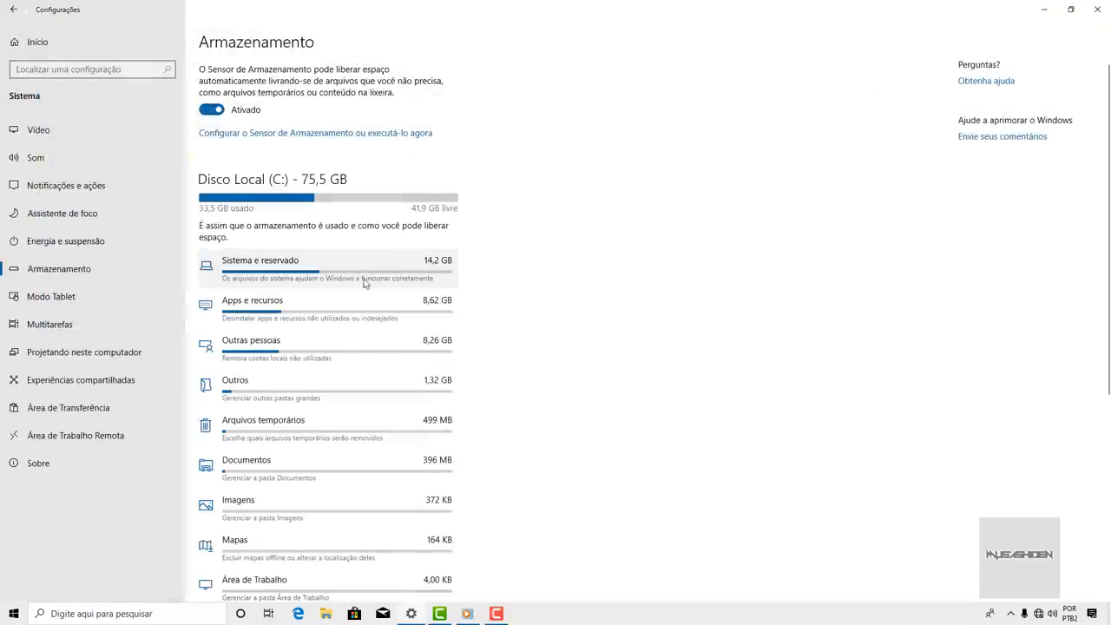
# - Switch Sensor de Armazenamento to Desativado on the Armazenamento page
pyautogui.click(221, 113)
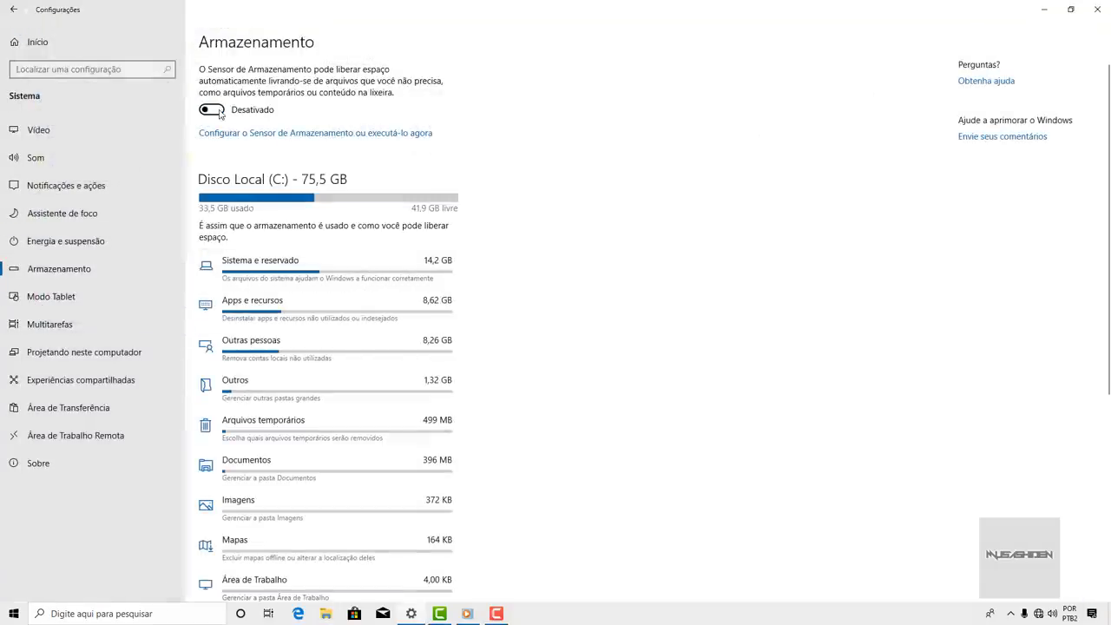
pyautogui.scroll(-4, 330, 214)
pyautogui.scroll(4, 330, 215)
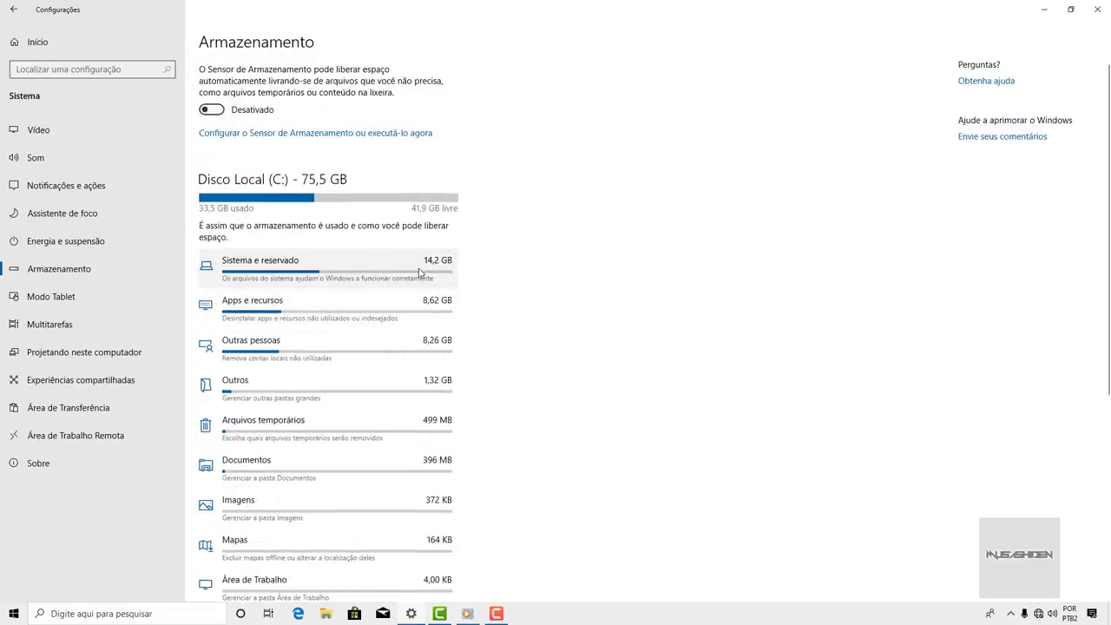
pyautogui.scroll(-4, 392, 276)
pyautogui.scroll(4, 393, 276)
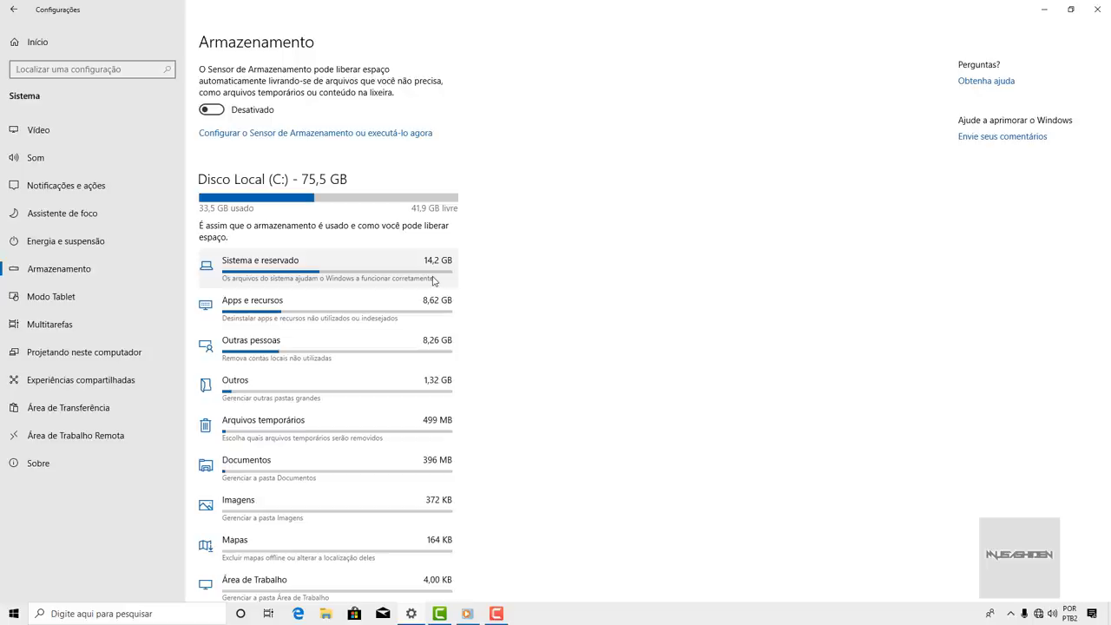
# - Turn off sharing between devices in Experiências compartilhadas and preview clipboard history with Win+V
pyautogui.click(129, 385)
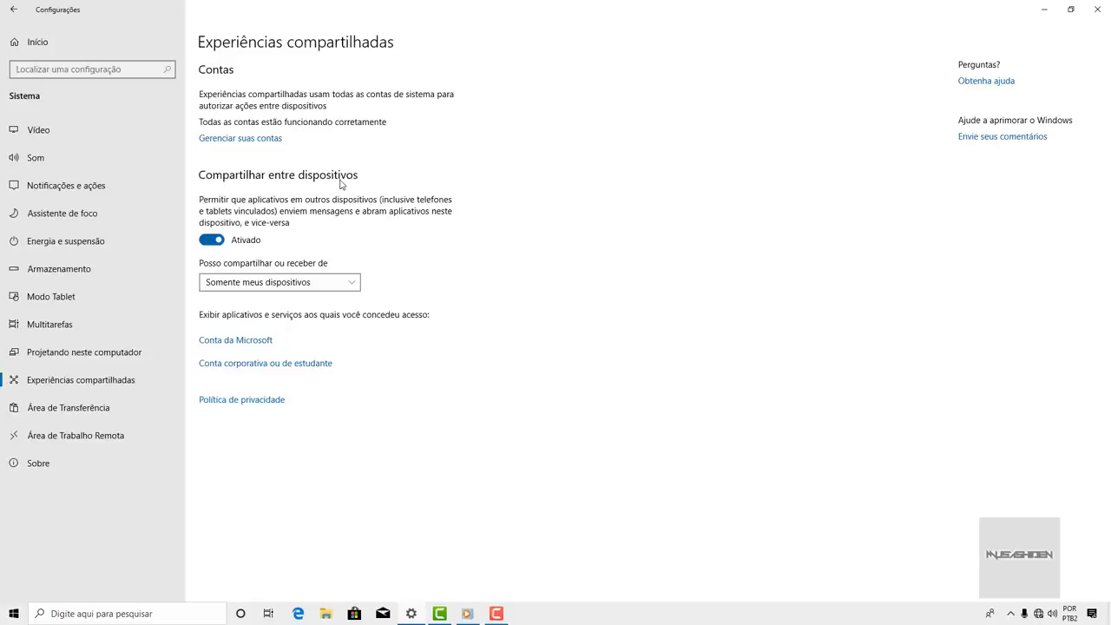
pyautogui.click(219, 243)
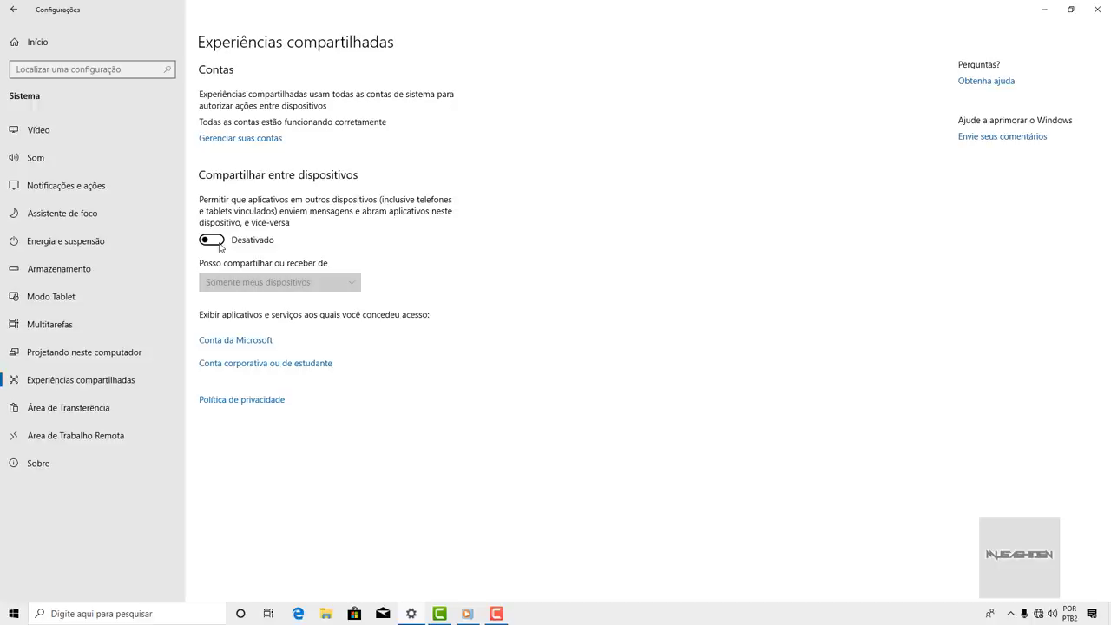
pyautogui.click(89, 409)
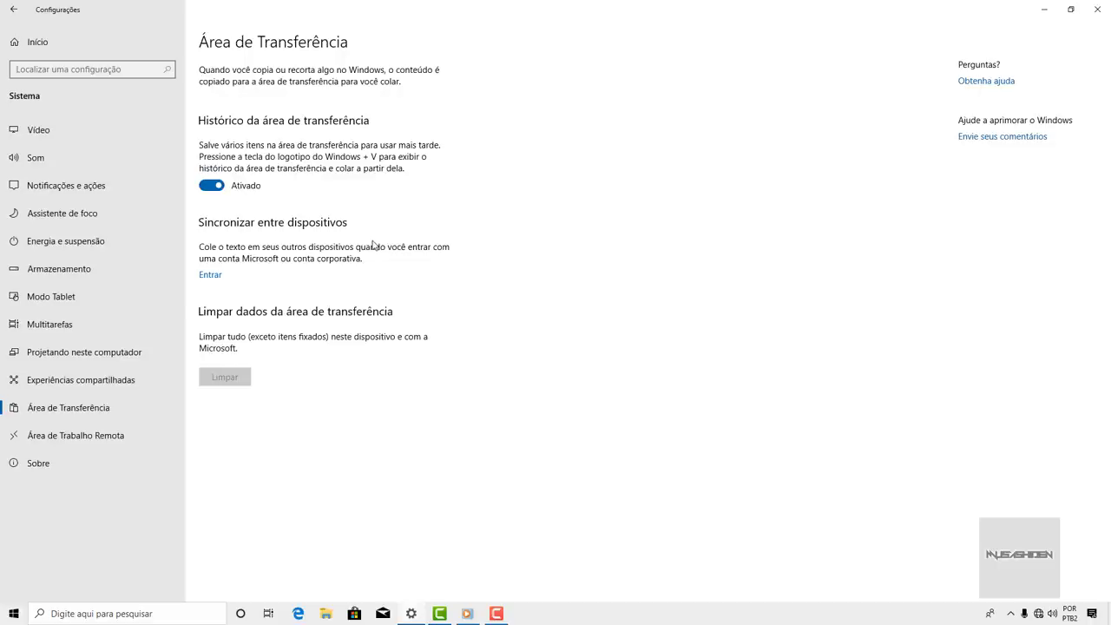
pyautogui.press('super+v')
pyautogui.press('Escape')
# - Turn off clipboard history and confirm with Win+V that it is disabled
pyautogui.click(211, 185)
pyautogui.press('super+v')
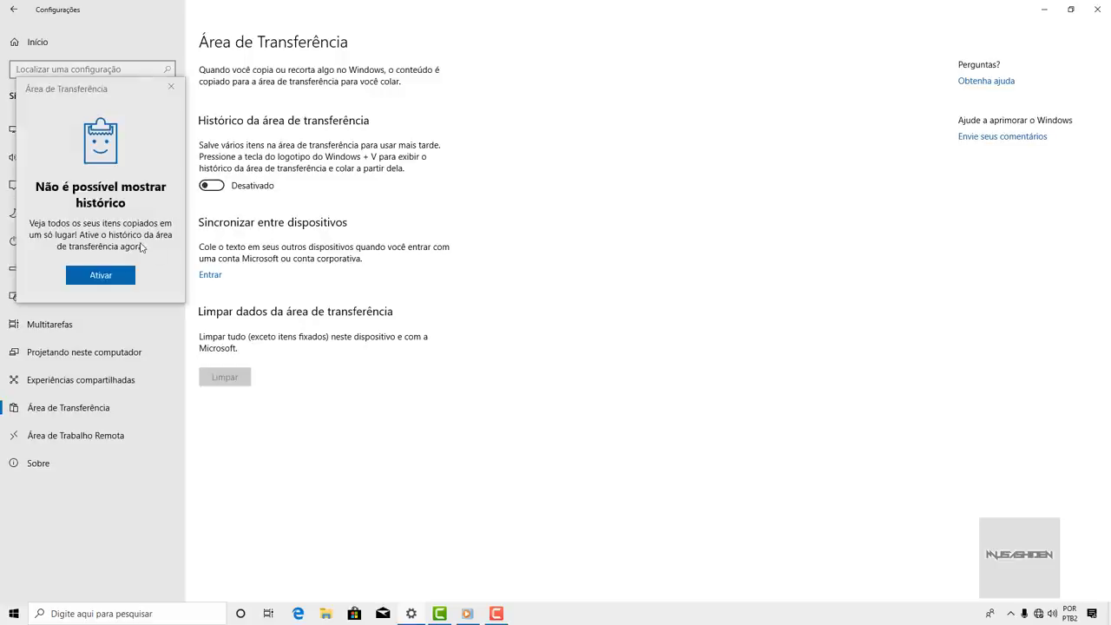
pyautogui.click(175, 93)
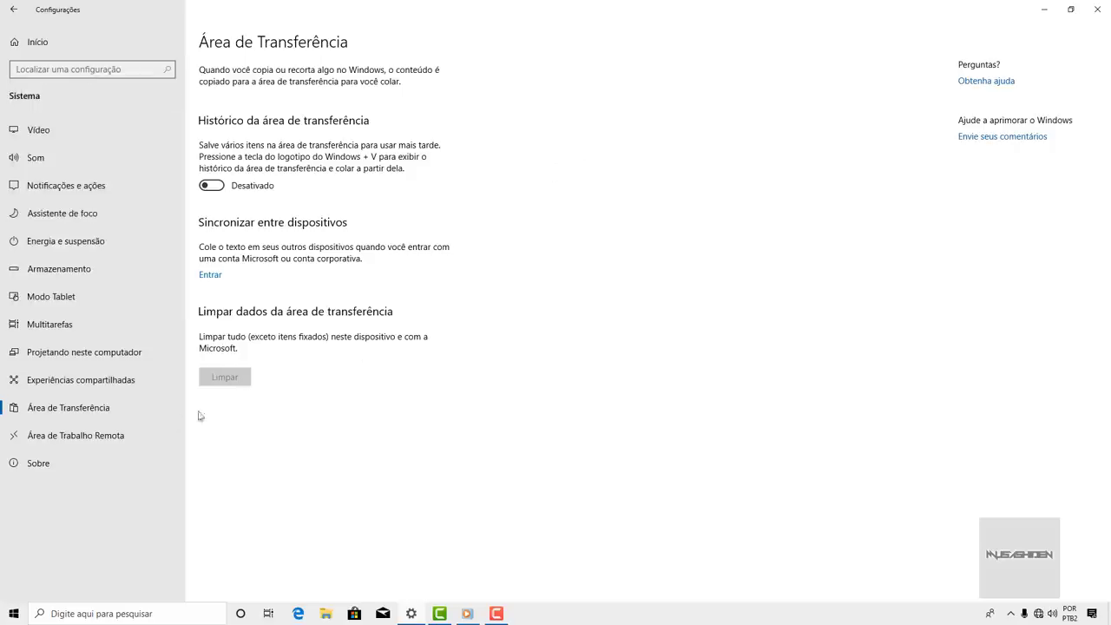
pyautogui.click(89, 439)
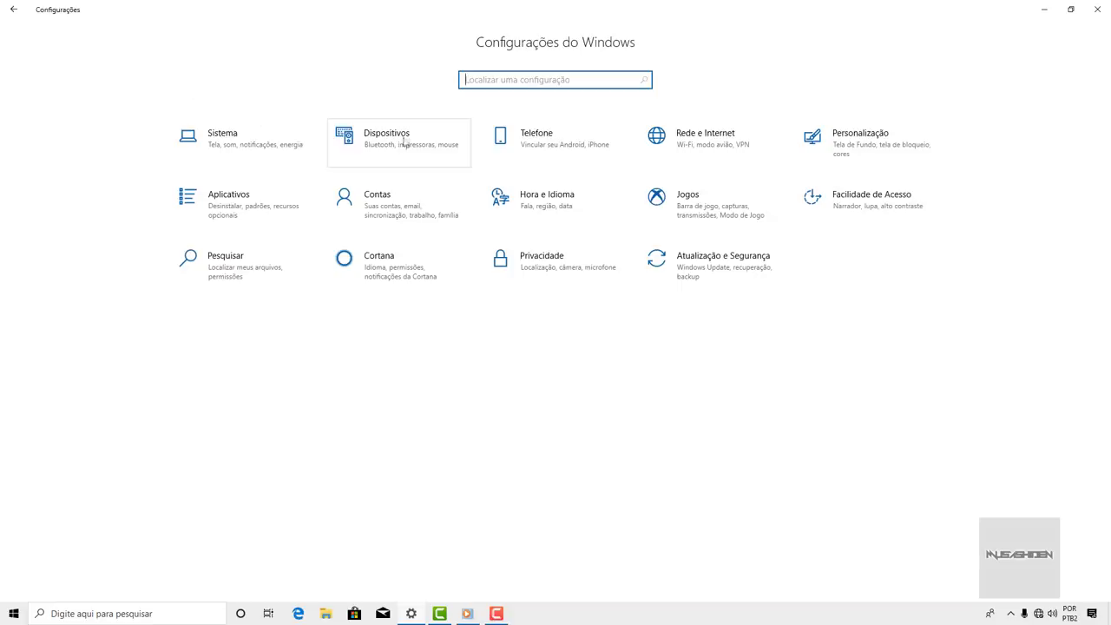
# - In Dispositivos > Mouse, set lines scrolled per wheel step to 8
pyautogui.click(431, 143)
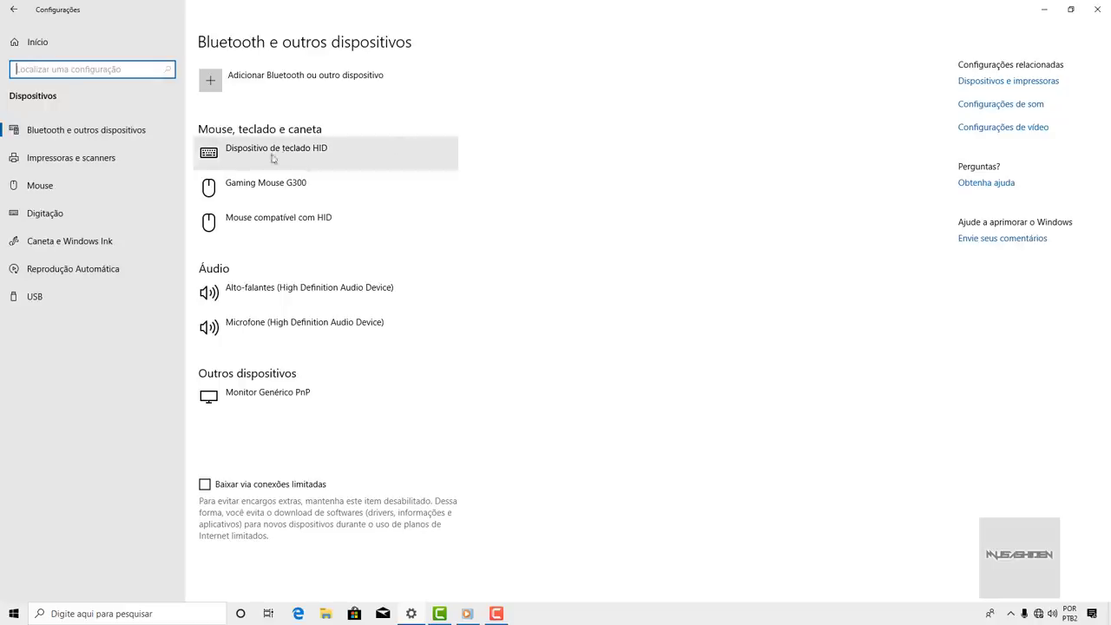
pyautogui.click(93, 186)
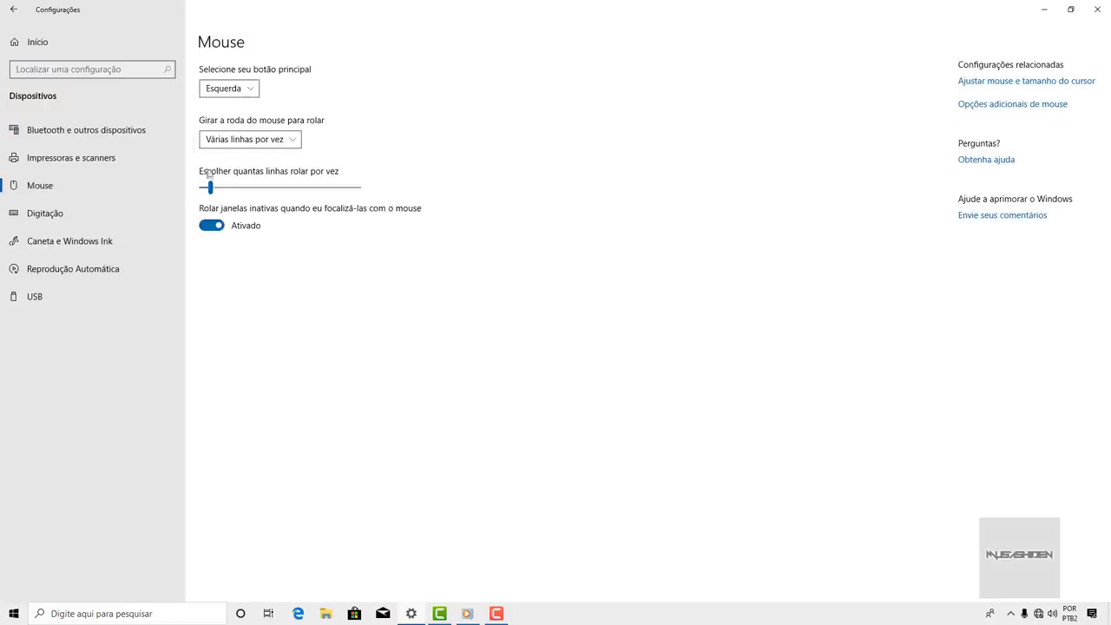
pyautogui.click(243, 140)
pyautogui.moveTo(216, 188); pyautogui.dragTo(214, 189)
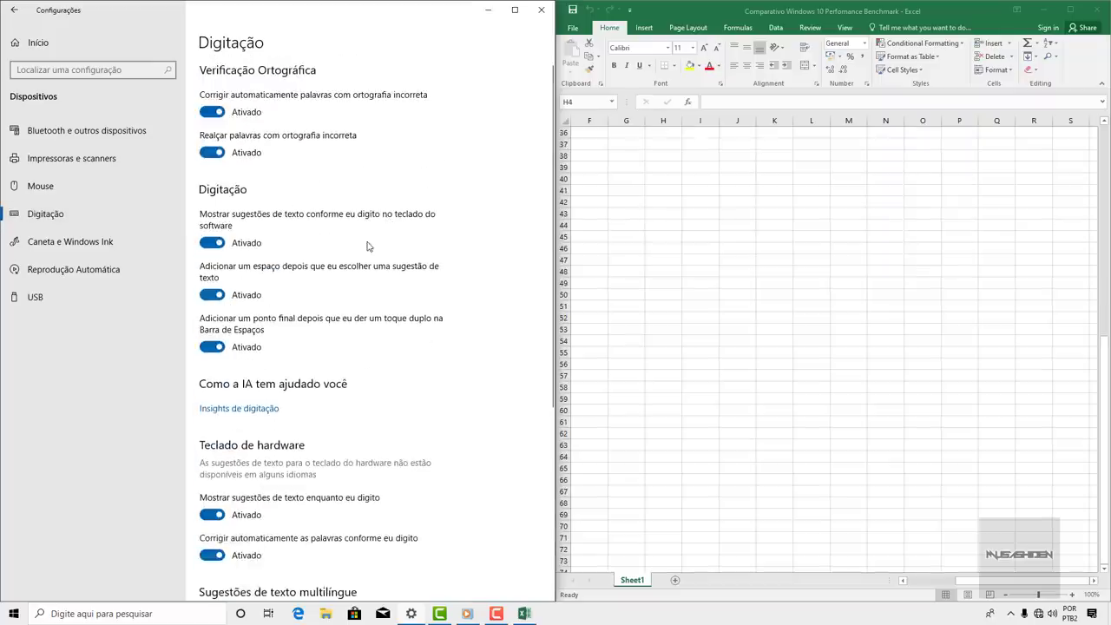
# - Switch between the Mouse and Digitação pages and bring the Excel workbook forward
pyautogui.scroll(-4, 369, 240)
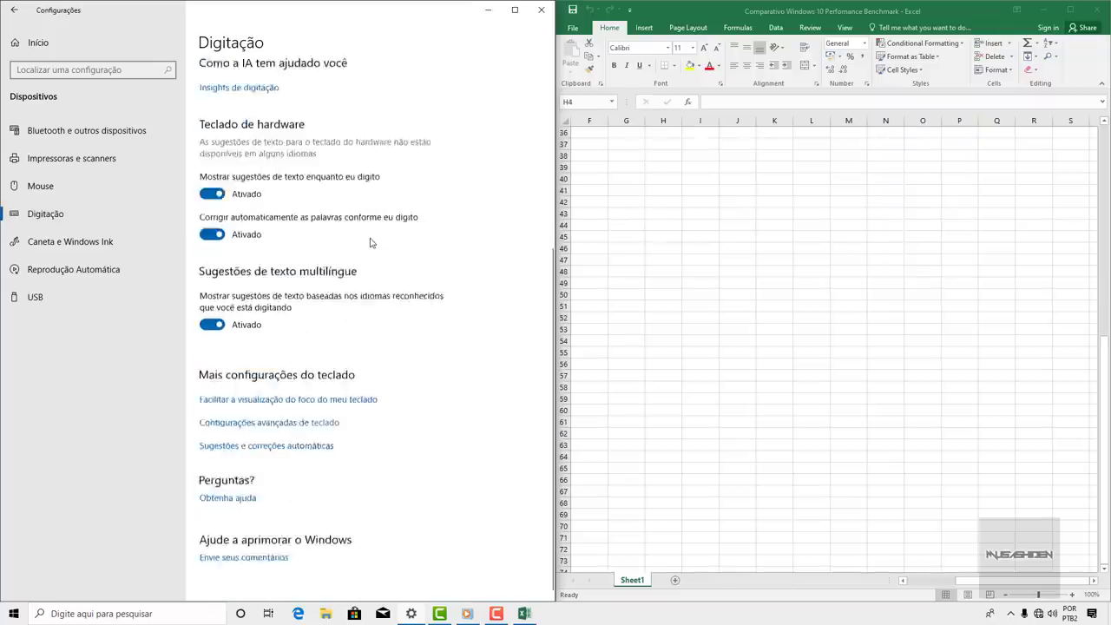
pyautogui.scroll(4, 370, 243)
pyautogui.click(86, 187)
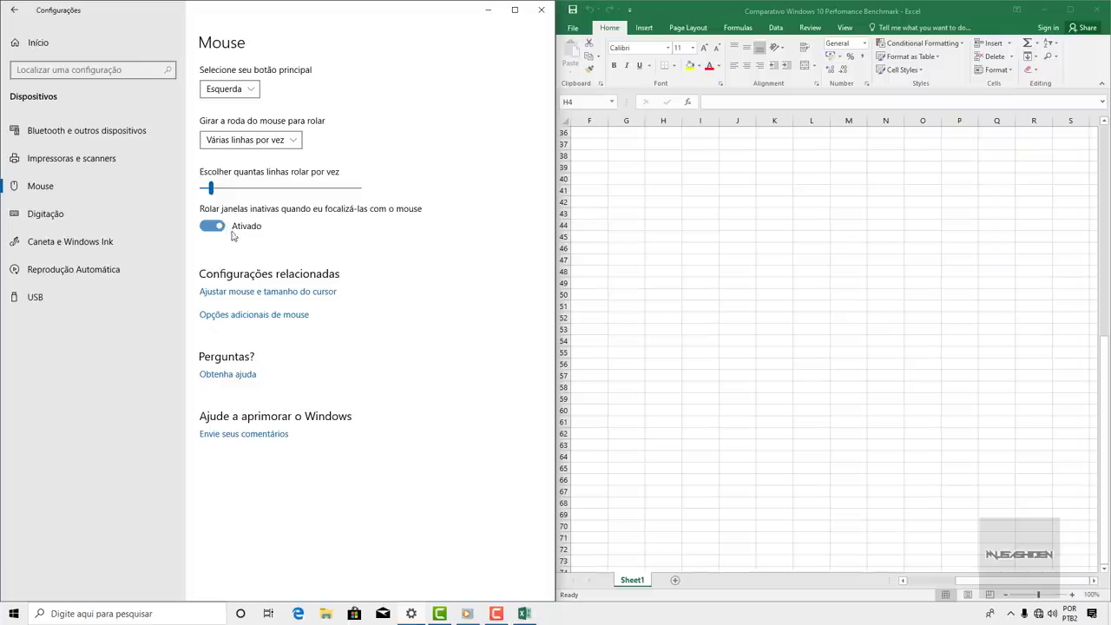
pyautogui.click(143, 226)
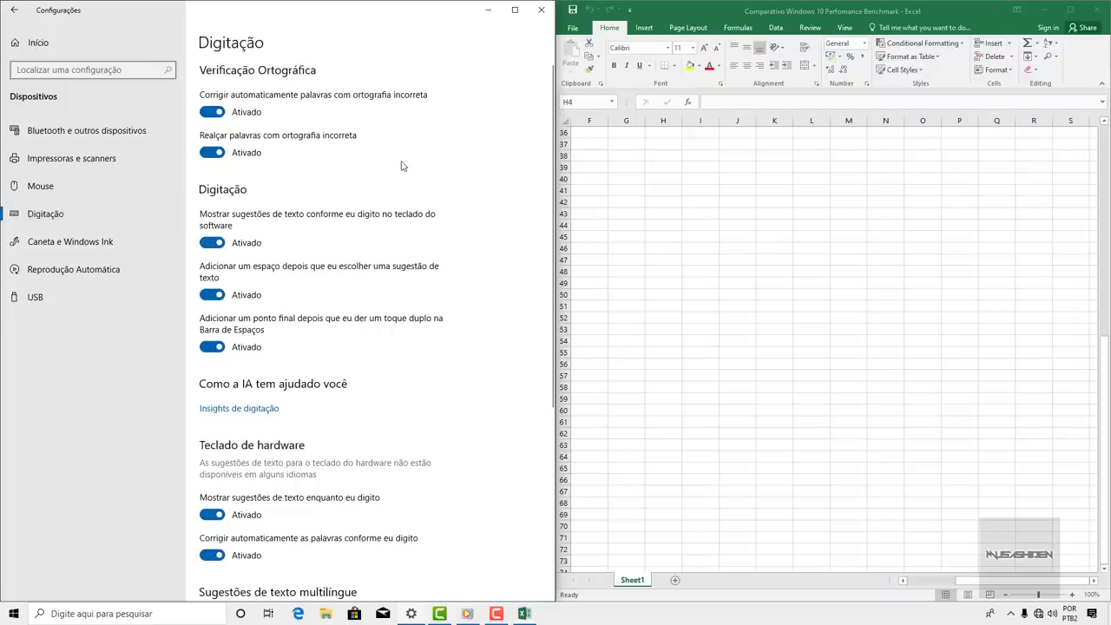
pyautogui.click(708, 9)
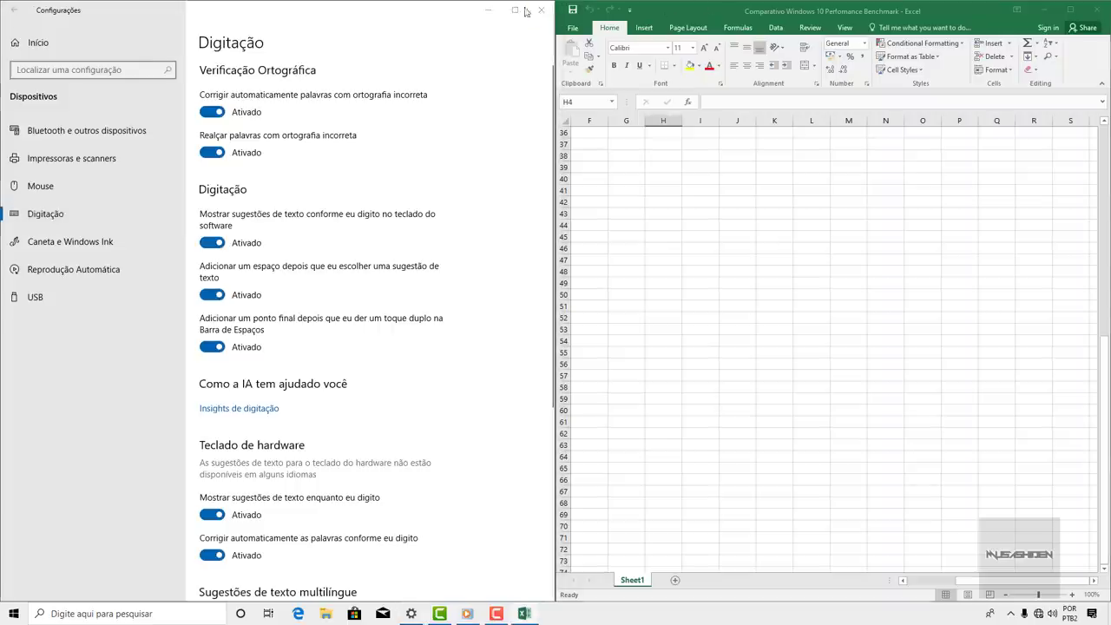
pyautogui.click(422, 15)
# - Scroll the Excel sheet to the Benchmark - Memória RAM chart and close Excel
pyautogui.scroll(-4, 344, 191)
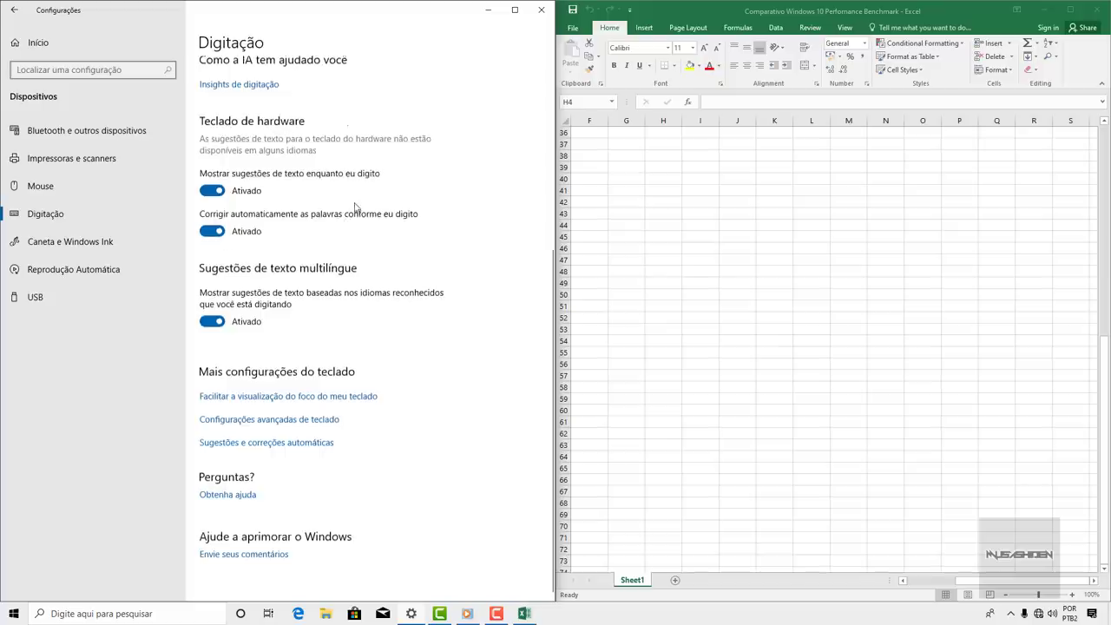
pyautogui.scroll(2, 354, 206)
pyautogui.scroll(-2, 355, 211)
pyautogui.scroll(1, 709, 187)
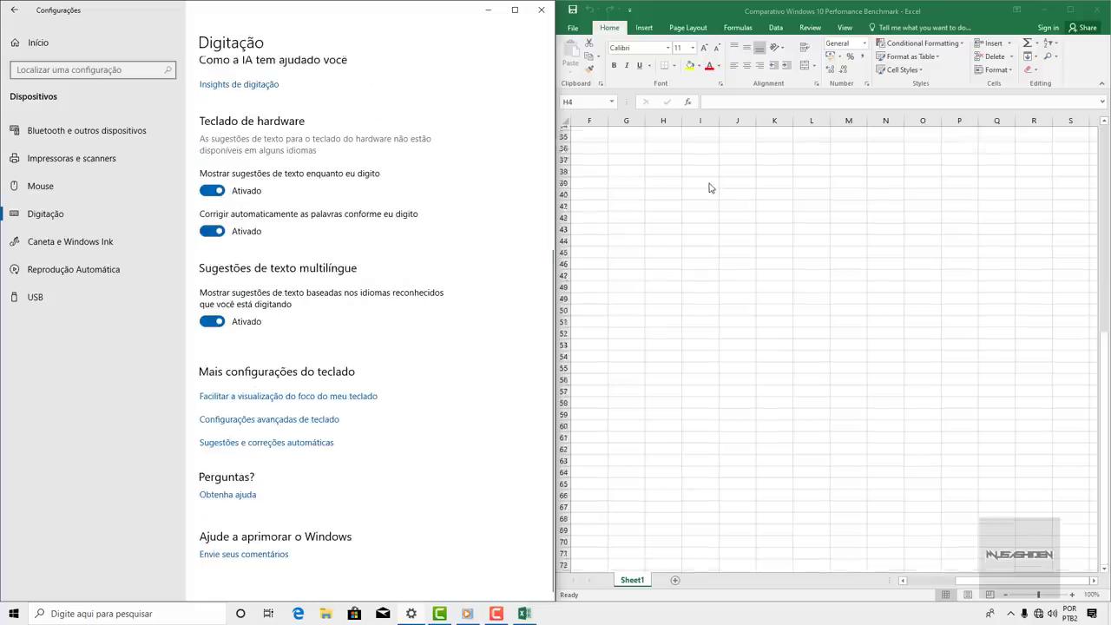
pyautogui.scroll(11, 709, 188)
pyautogui.scroll(-5, 709, 186)
pyautogui.scroll(5, 709, 185)
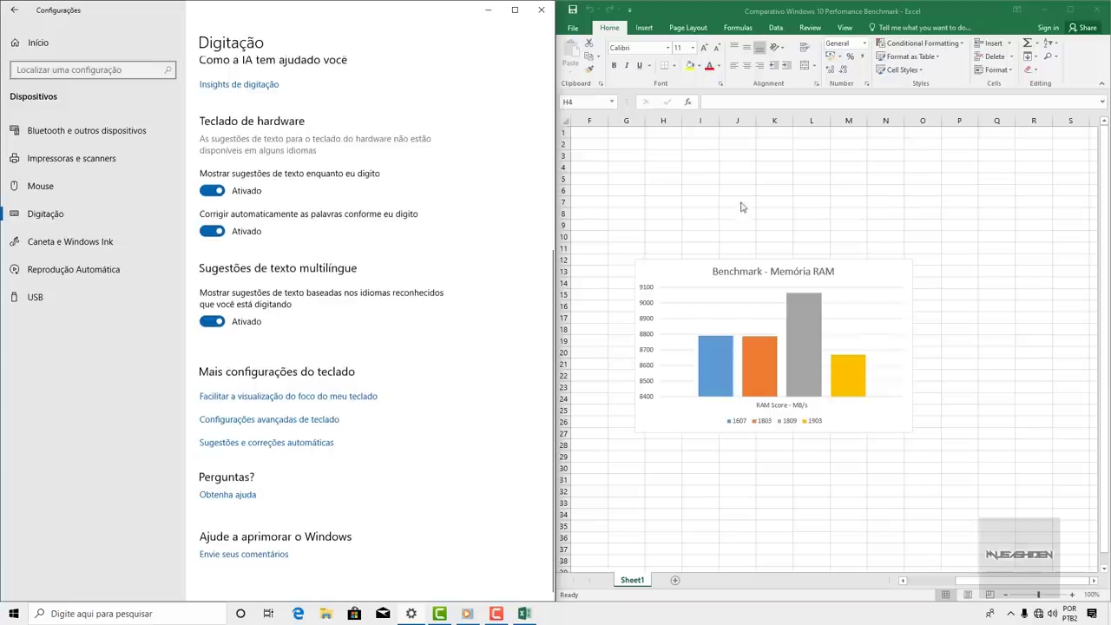
pyautogui.scroll(-5, 741, 205)
pyautogui.scroll(5, 739, 204)
pyautogui.click(1093, 11)
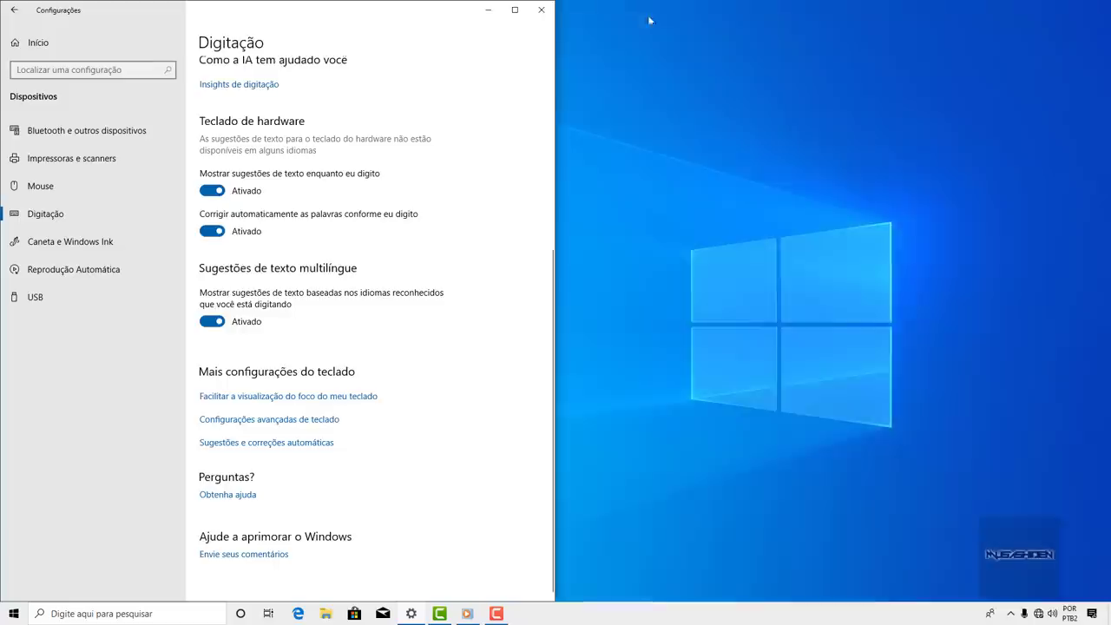
# - Maximize Settings and go to Devices > Typing settings
pyautogui.click(514, 10)
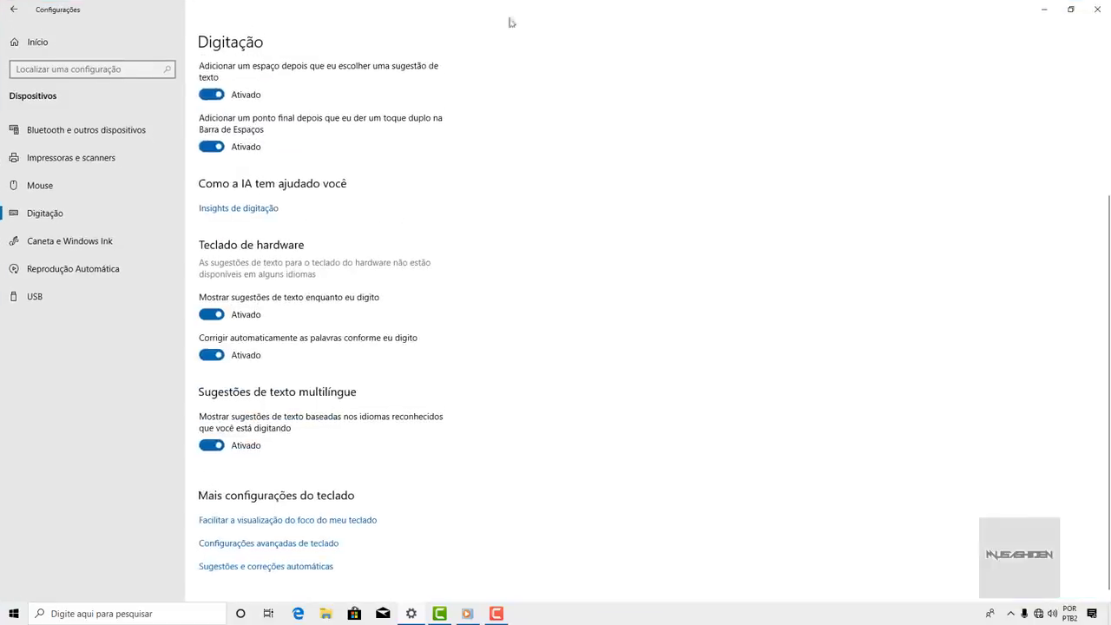
pyautogui.click(132, 185)
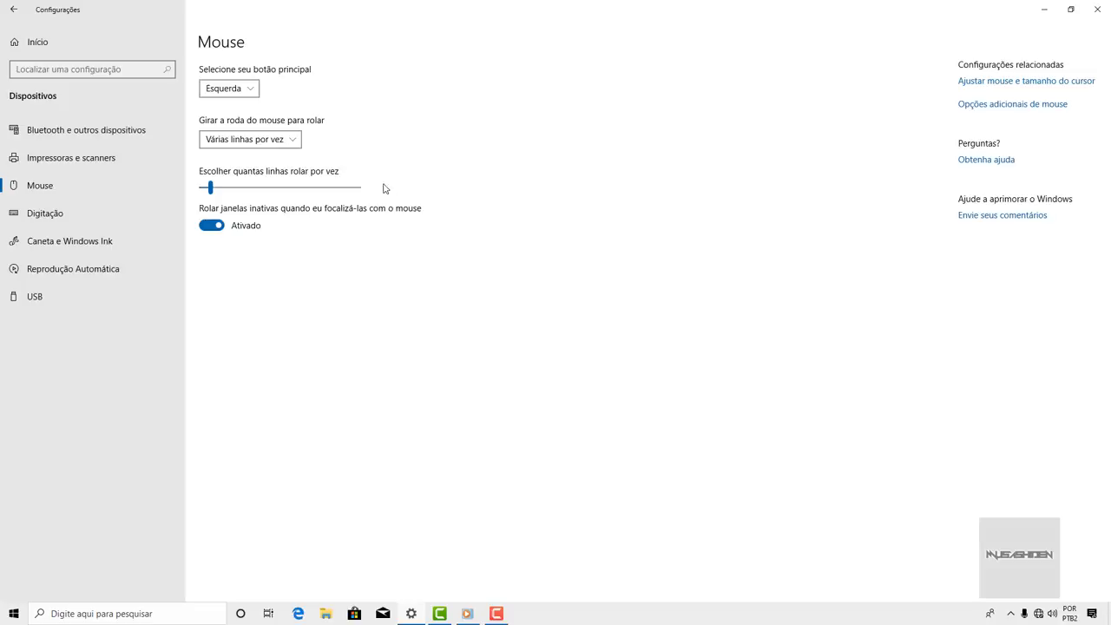
pyautogui.click(113, 223)
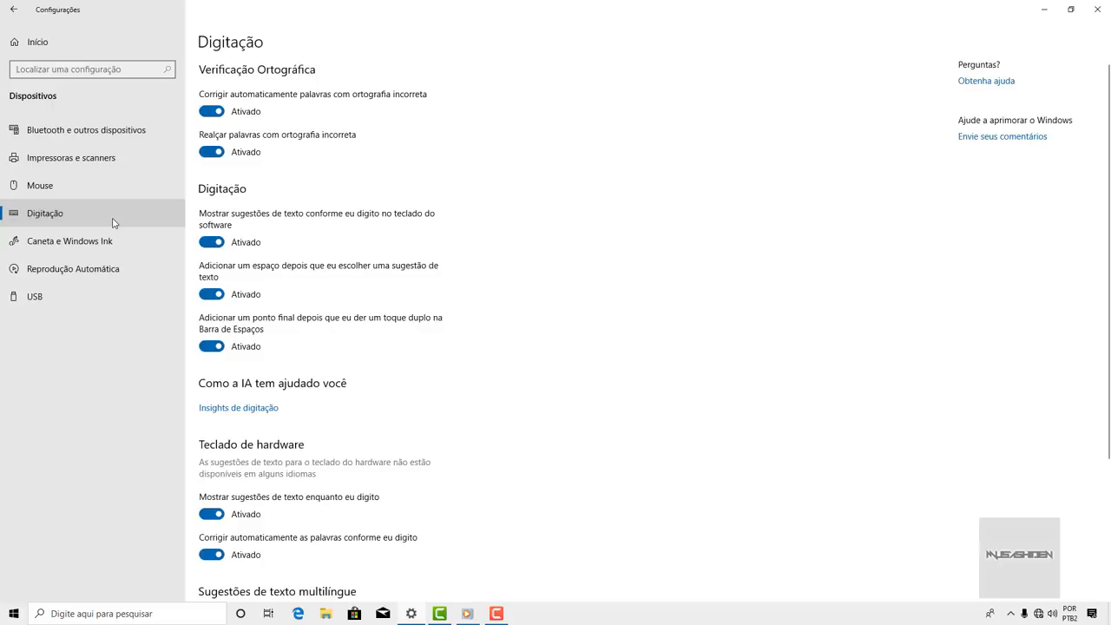
pyautogui.scroll(-5, 249, 391)
pyautogui.scroll(5, 252, 416)
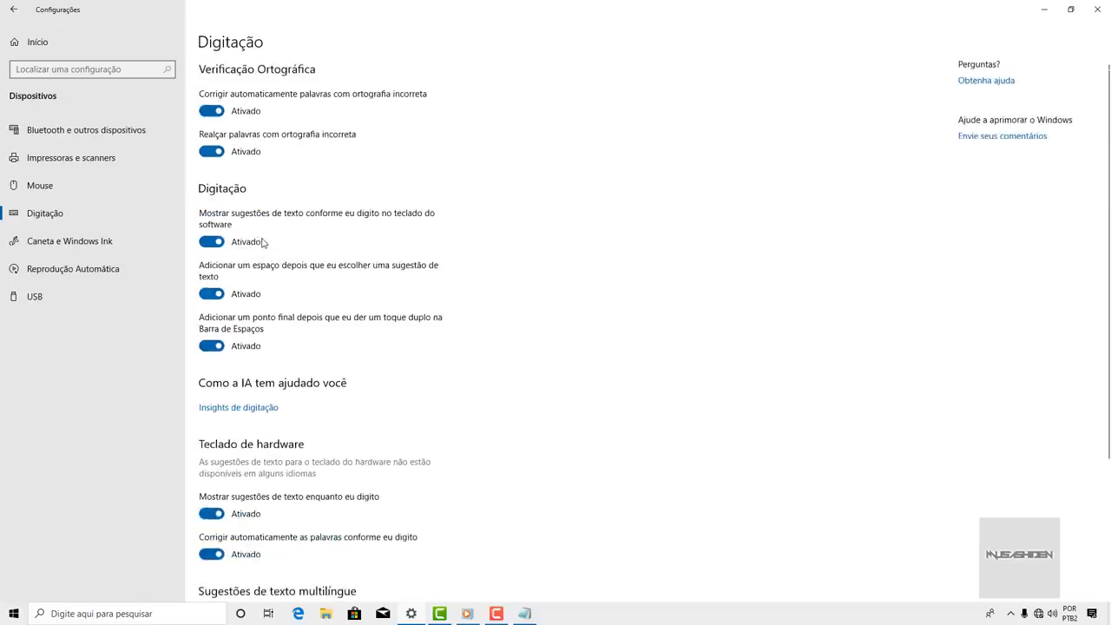
# - Test word suggestions in Notepad by typing 'serviço de transferência', then close without saving
pyautogui.click(524, 614)
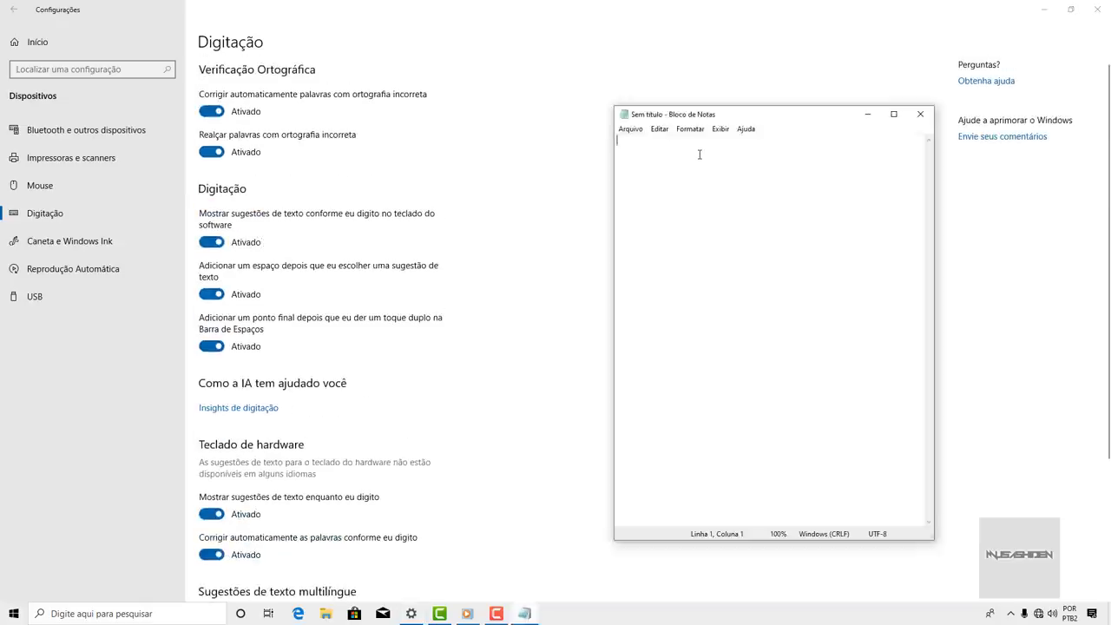
pyautogui.write('servic')
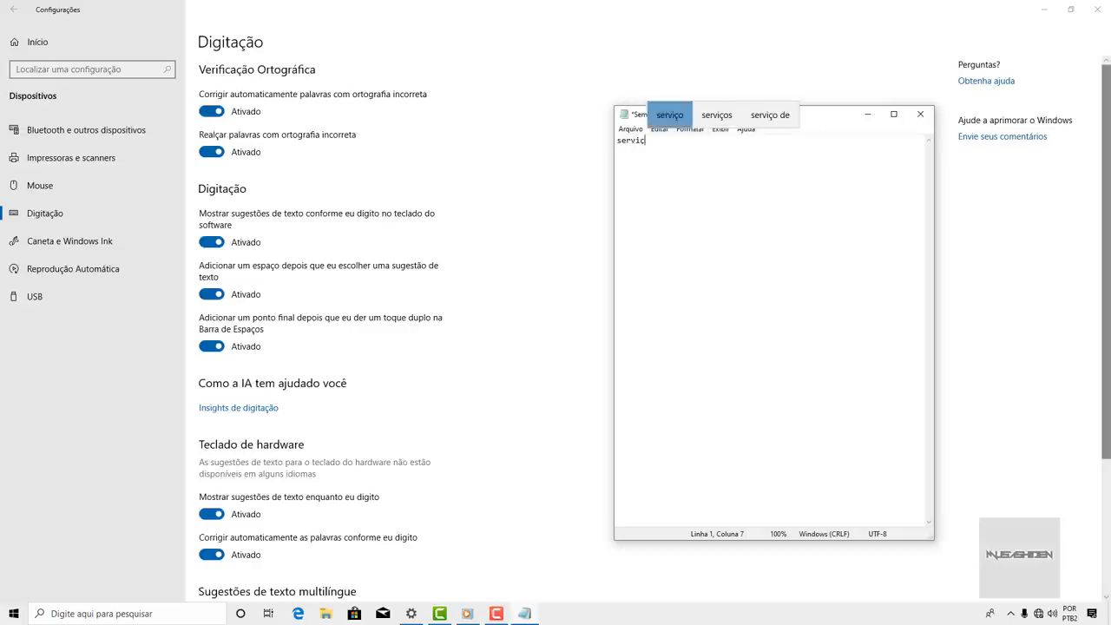
pyautogui.click(670, 115)
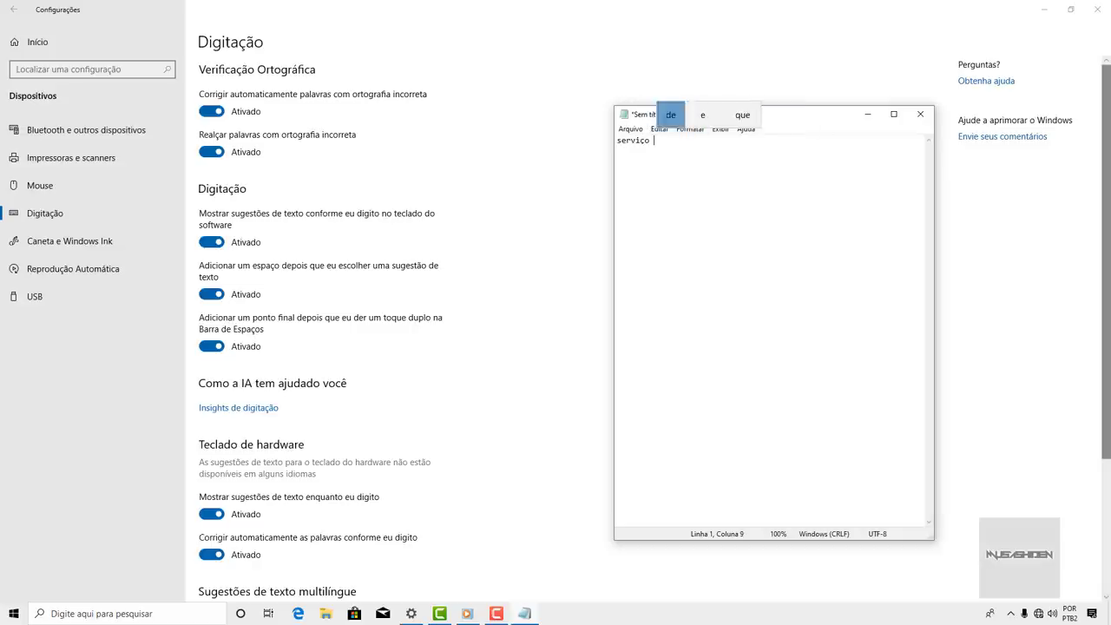
pyautogui.click(670, 114)
pyautogui.write('tras')
pyautogui.write('fe')
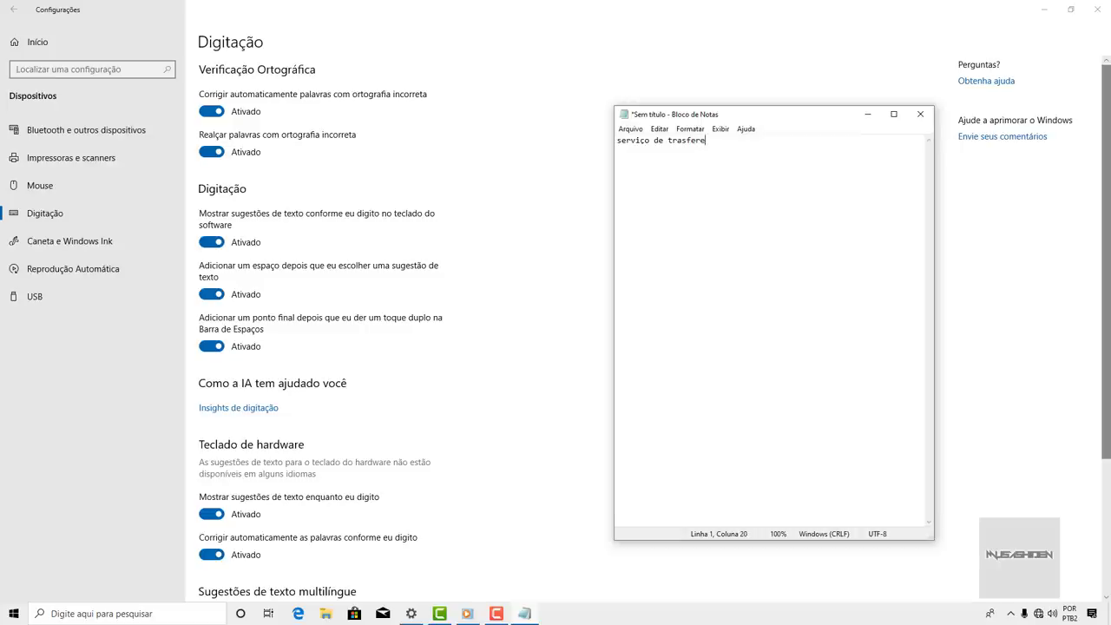
pyautogui.write('re')
pyautogui.press('Up')
pyautogui.press('Return')
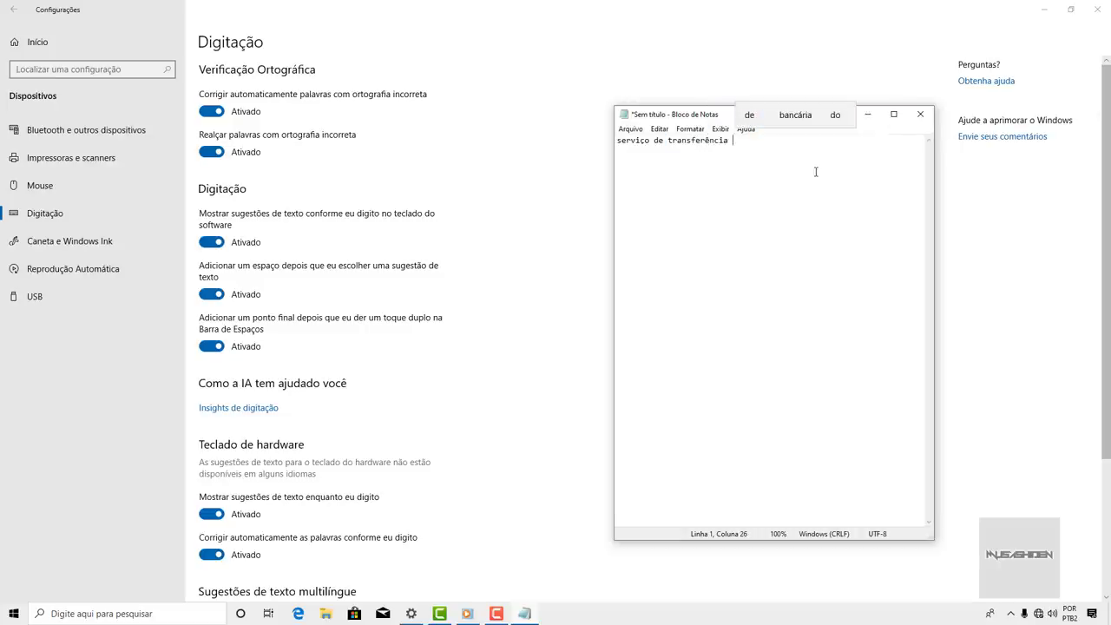
pyautogui.click(920, 114)
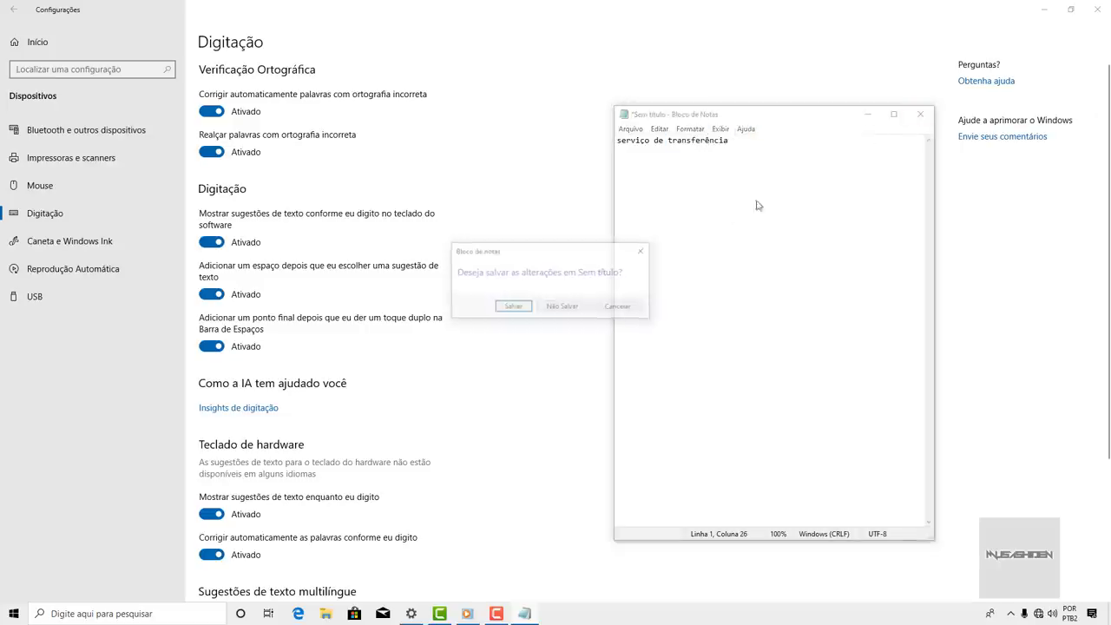
pyautogui.click(565, 308)
# - Turn off autocorrect, misspelling highlights, software-keyboard suggestions, auto-space and double-space period
pyautogui.click(220, 114)
pyautogui.click(213, 152)
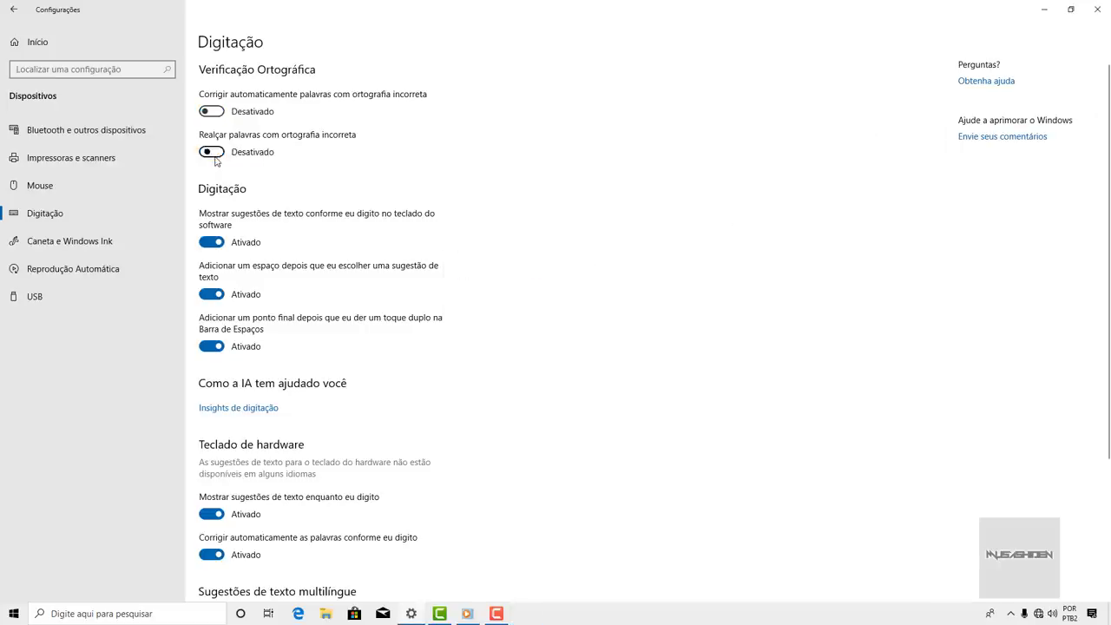
pyautogui.scroll(-3, 216, 165)
pyautogui.scroll(3, 216, 165)
pyautogui.click(211, 243)
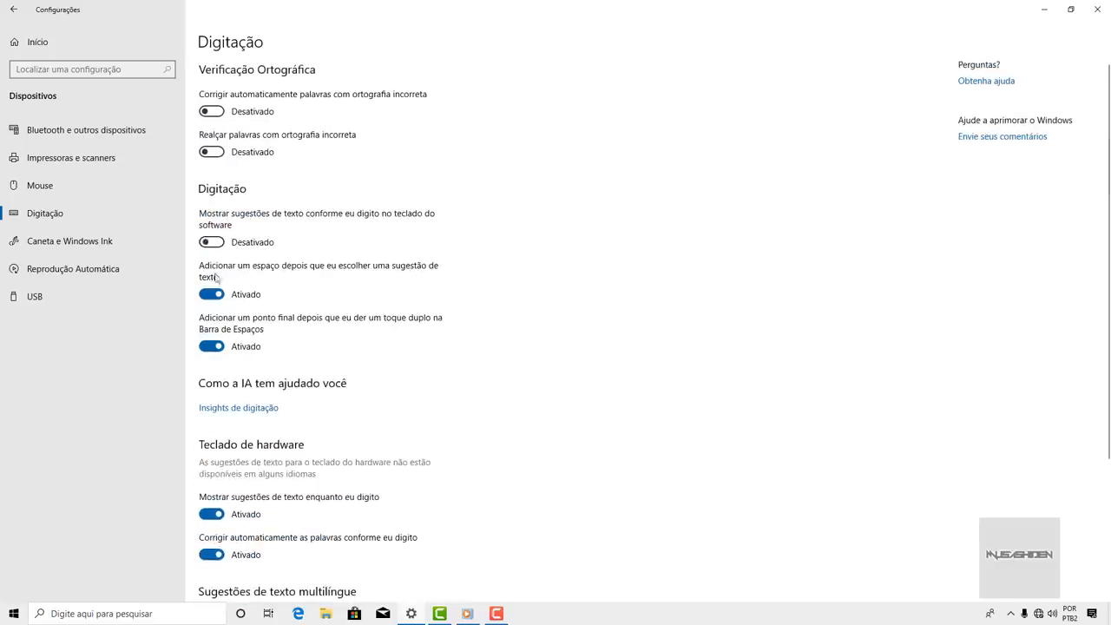
pyautogui.click(212, 294)
pyautogui.click(212, 346)
# - Turn off hardware-keyboard suggestions, autocorrect and multilingual suggestions, then return to Settings home
pyautogui.scroll(-4, 227, 296)
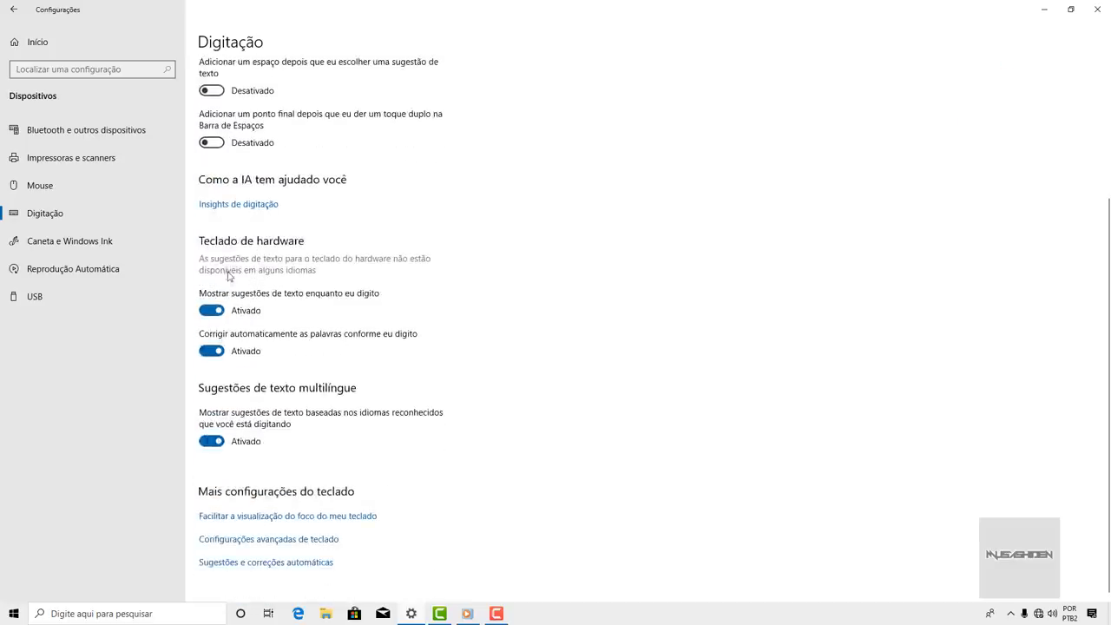
pyautogui.click(211, 310)
pyautogui.click(211, 351)
pyautogui.click(214, 442)
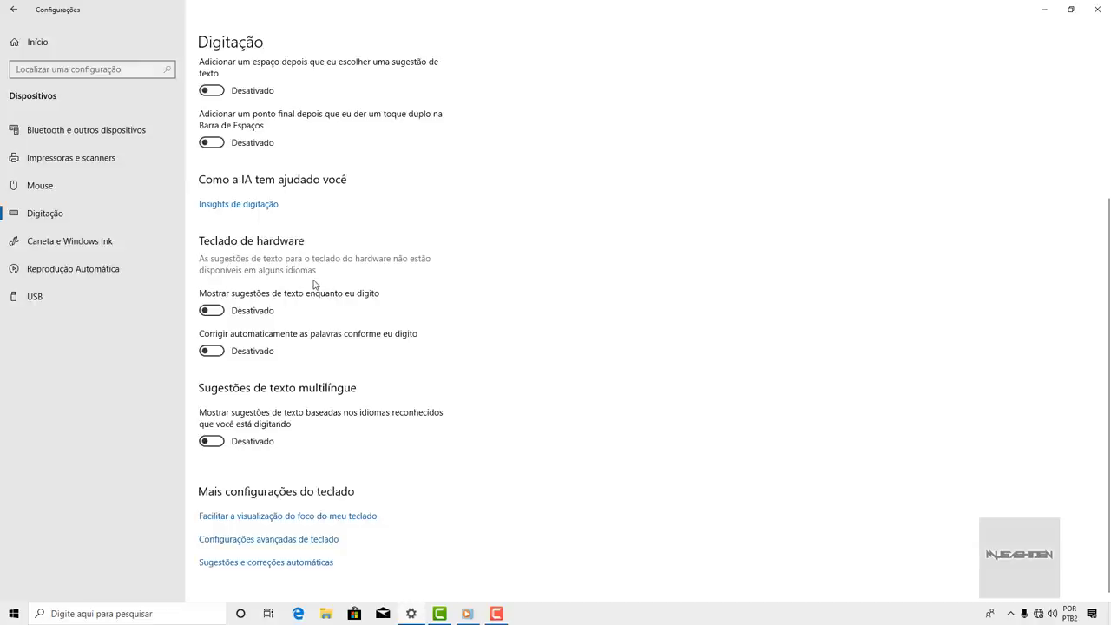
pyautogui.click(59, 43)
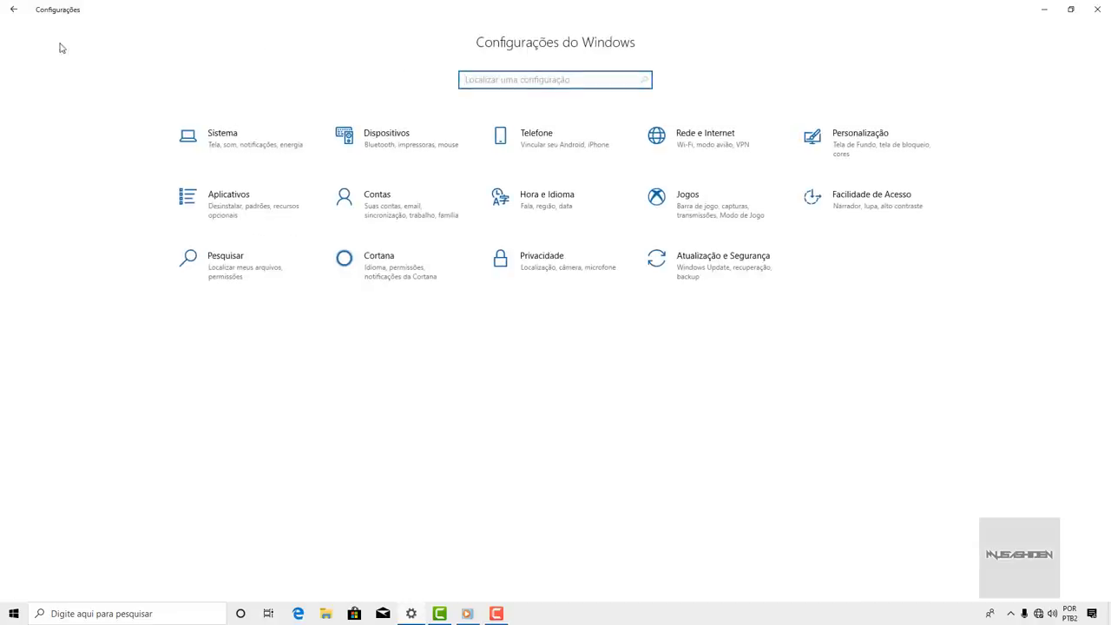
# - Open Personalization and try the Picture and Solid colour background types
pyautogui.click(876, 136)
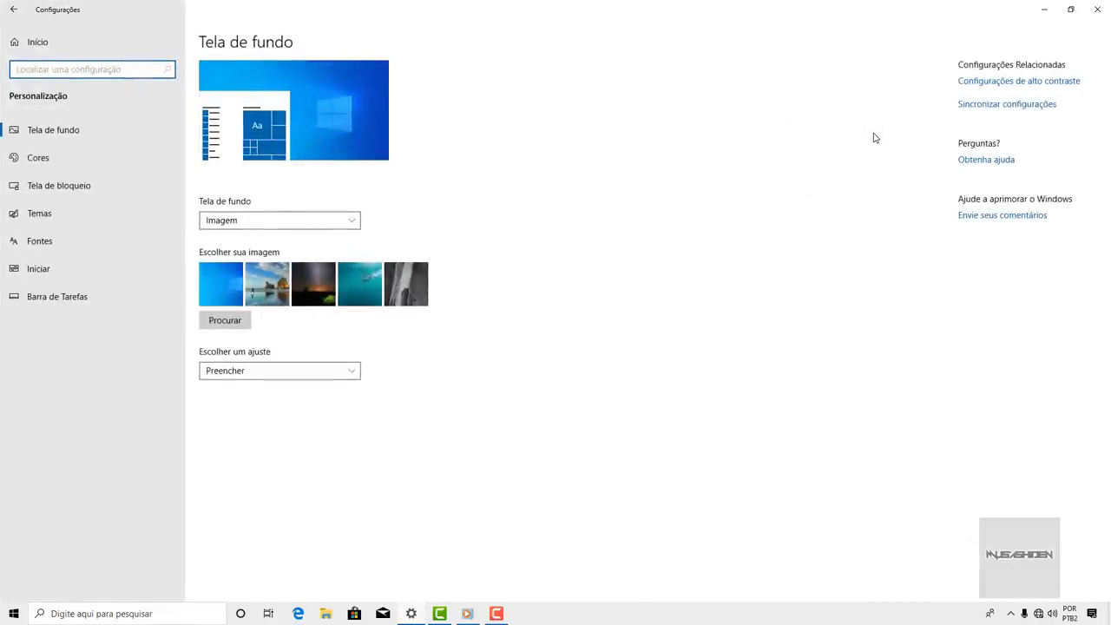
pyautogui.click(346, 222)
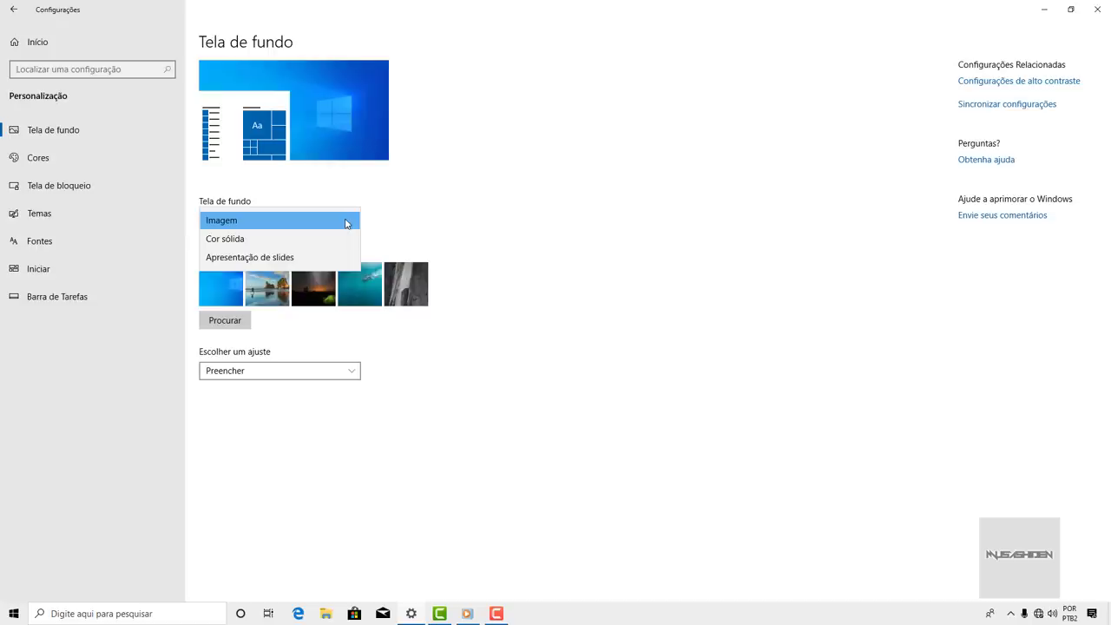
pyautogui.click(347, 222)
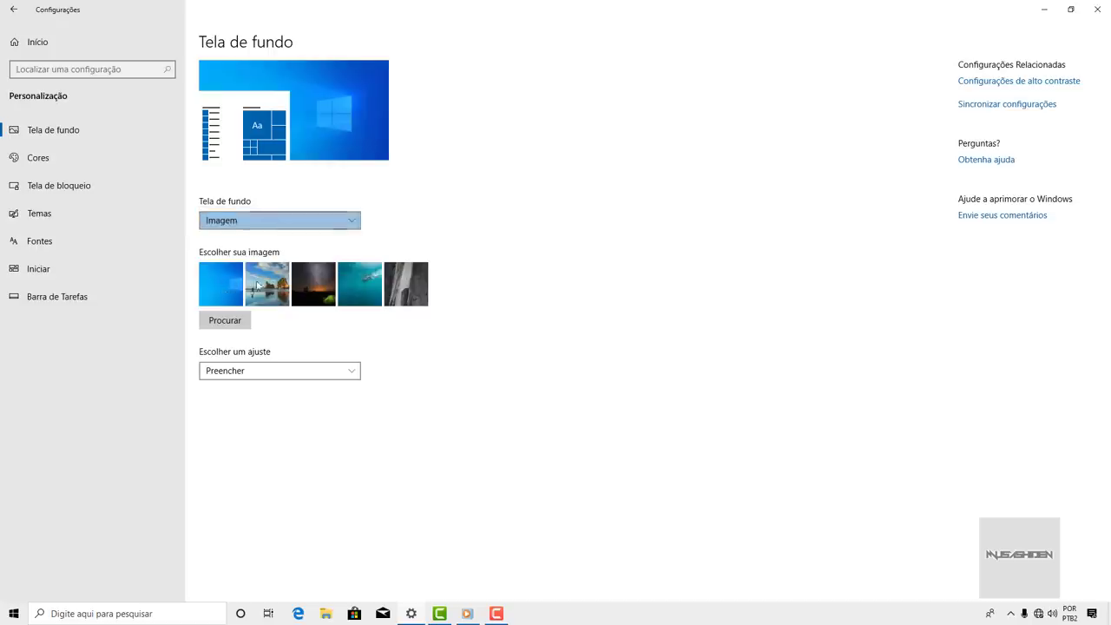
pyautogui.click(276, 222)
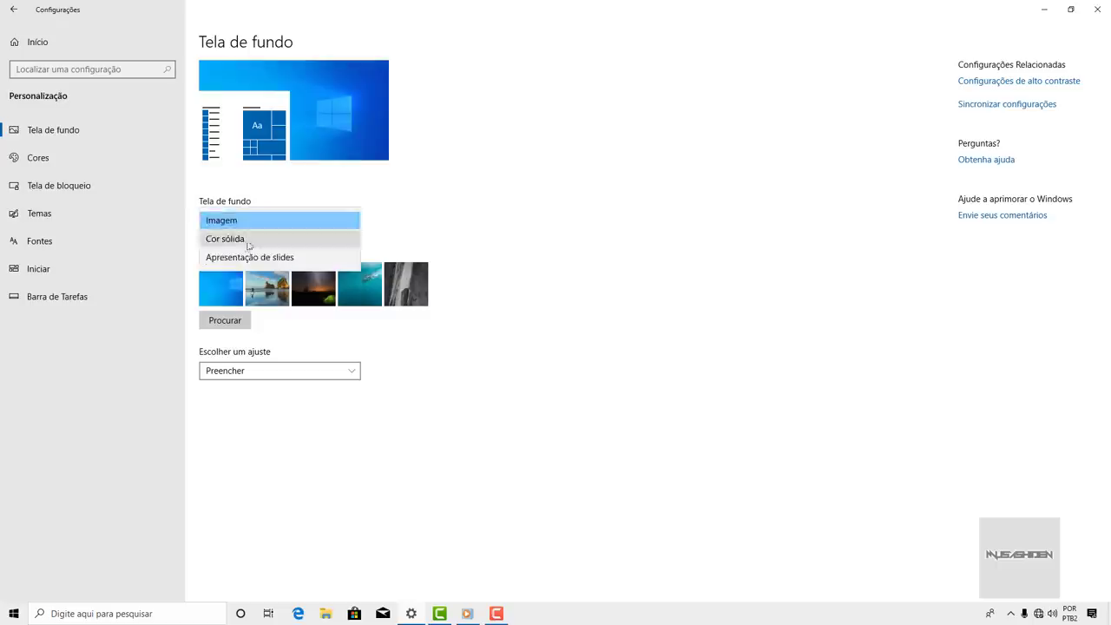
pyautogui.click(248, 243)
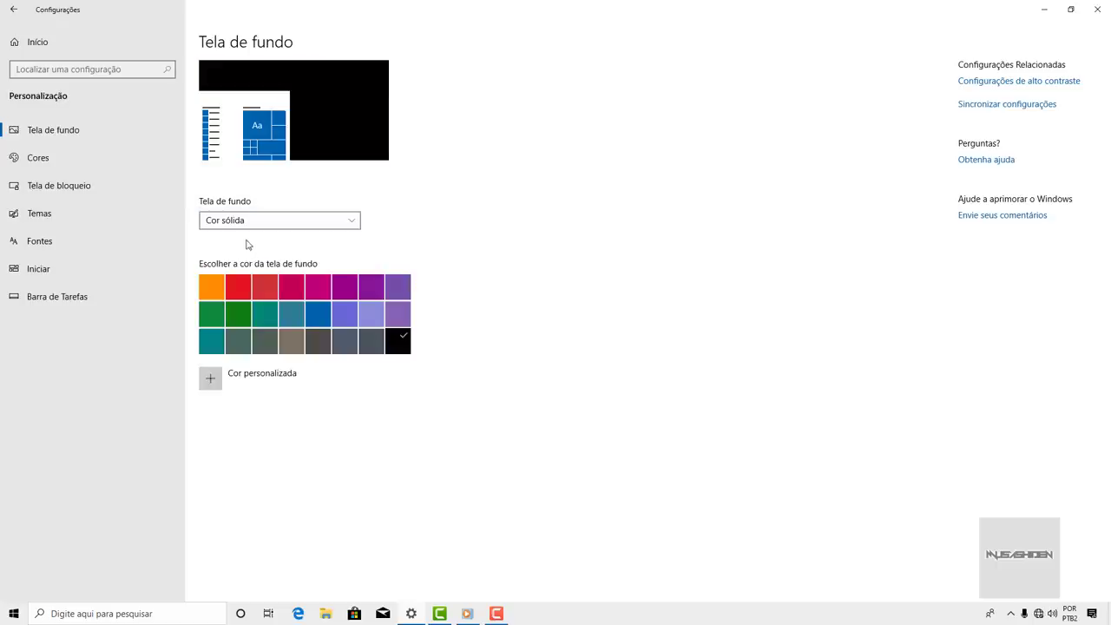
# - Set the background to Apresentação de slides, keeping the 30 minutos interval
pyautogui.click(316, 223)
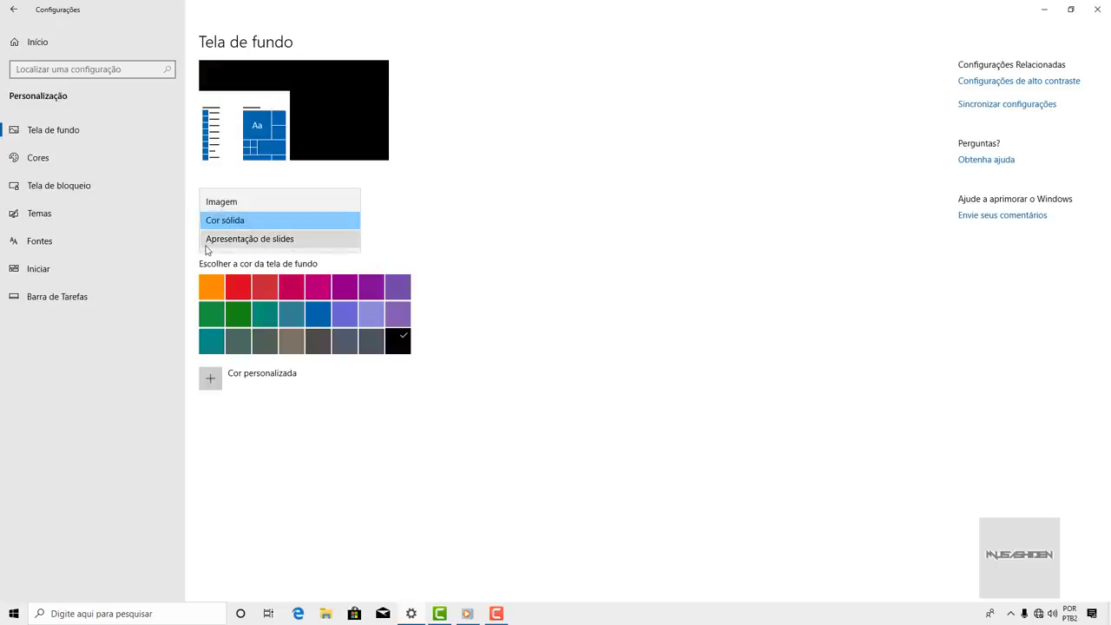
pyautogui.click(318, 238)
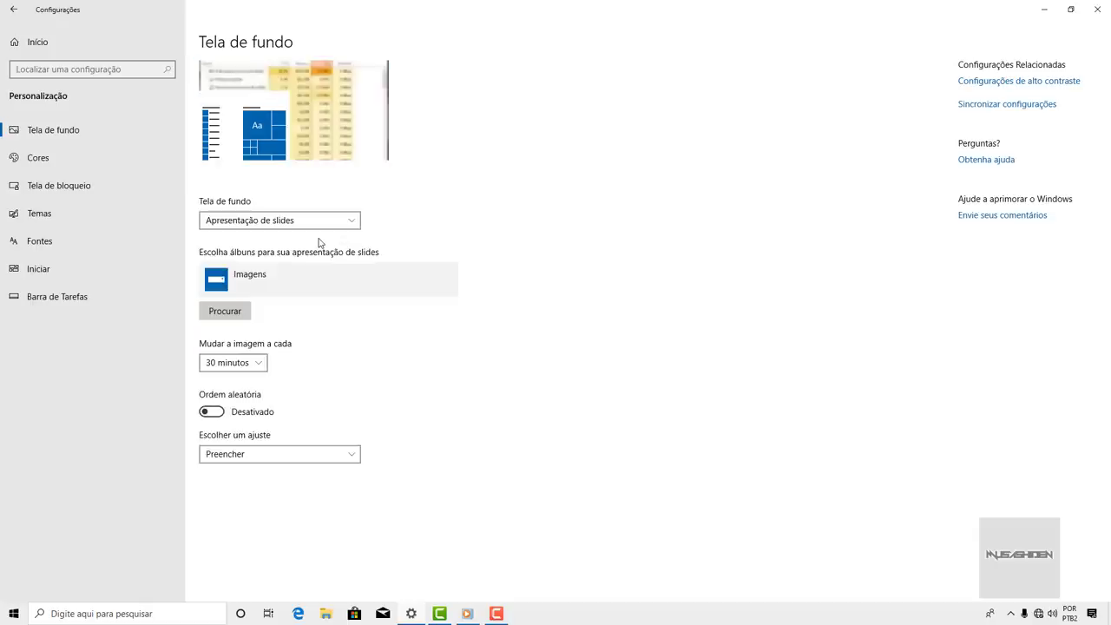
pyautogui.click(276, 223)
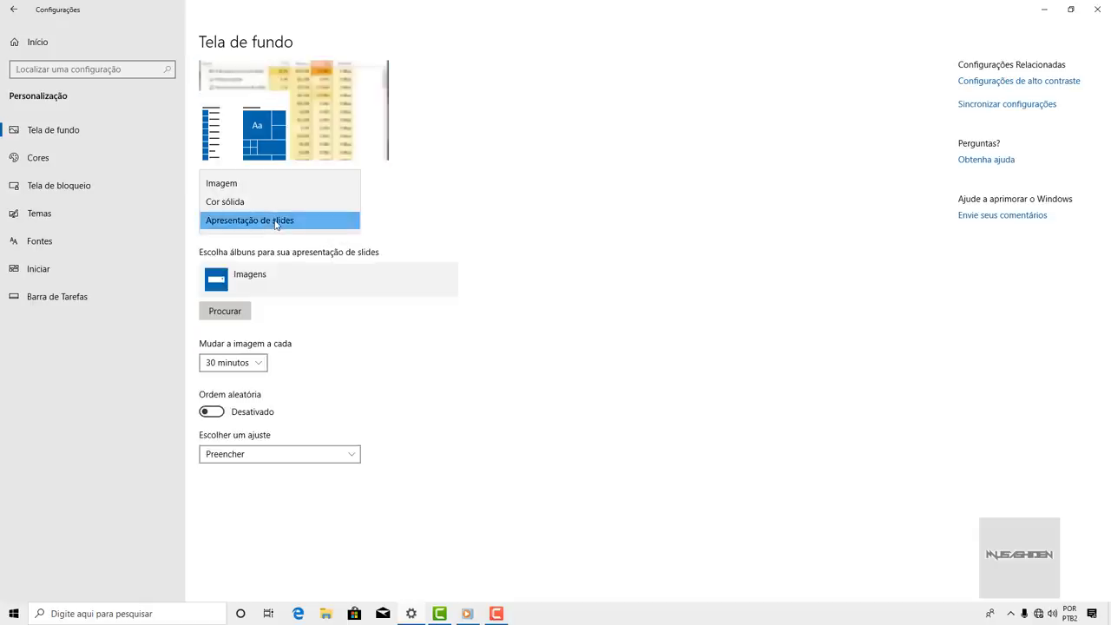
pyautogui.click(262, 362)
pyautogui.click(262, 362)
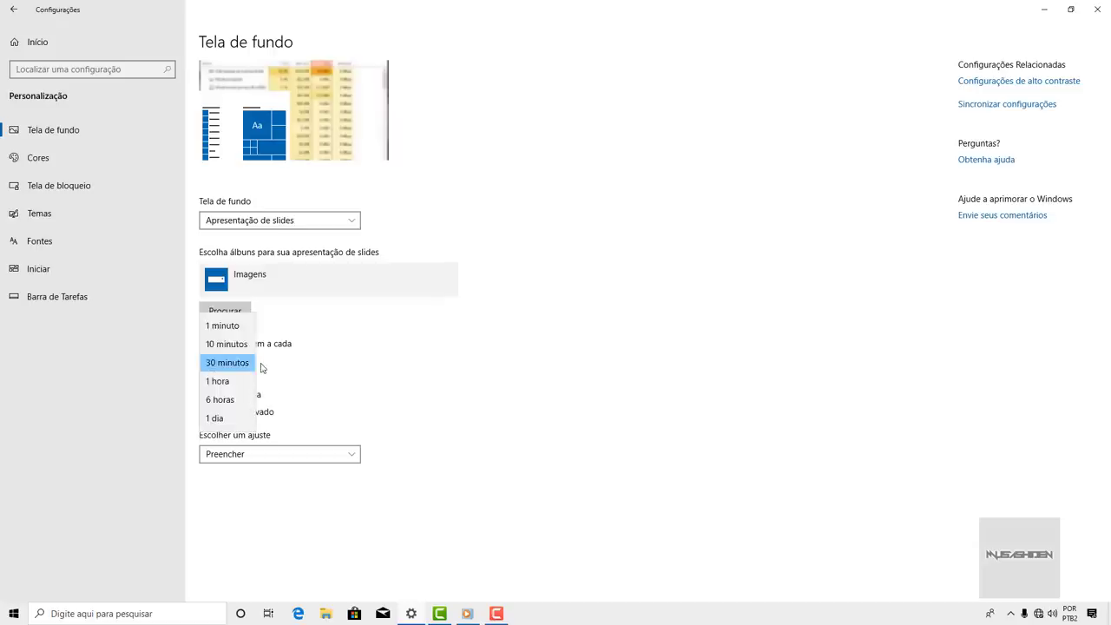
pyautogui.click(262, 362)
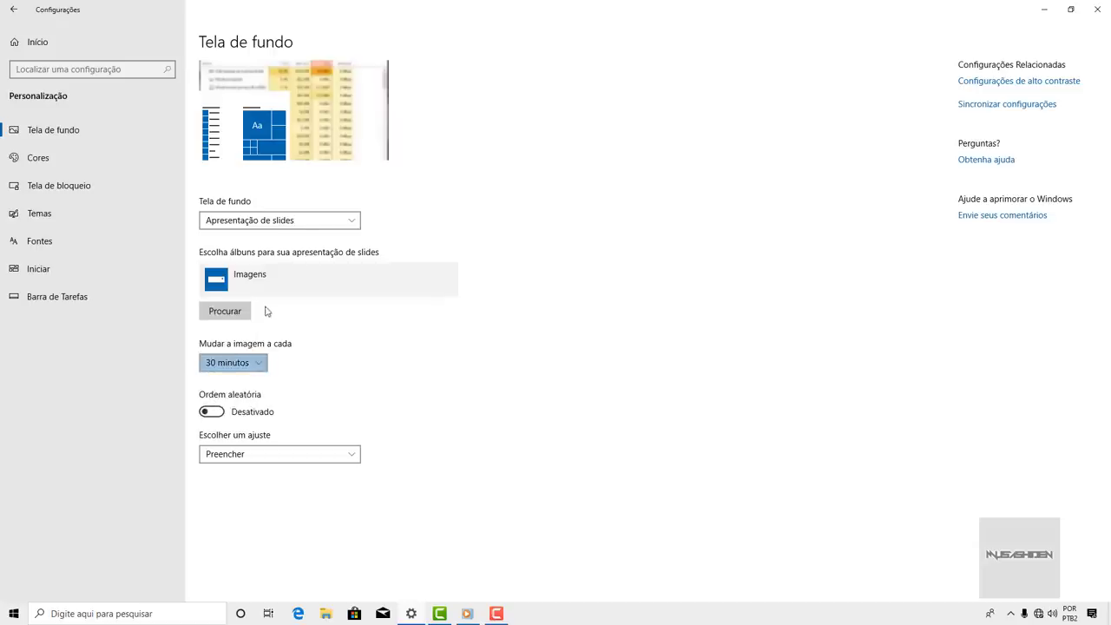
pyautogui.click(95, 169)
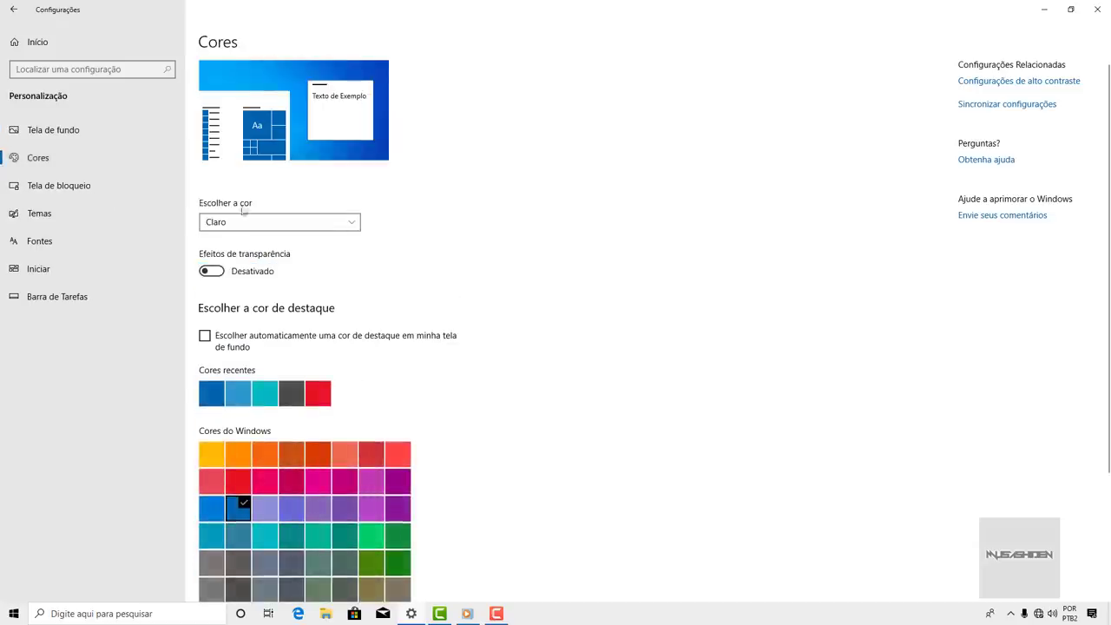
# - Check the Start menu and reposition the Settings window, leaving it maximized
pyautogui.scroll(-3, 243, 205)
pyautogui.scroll(3, 243, 205)
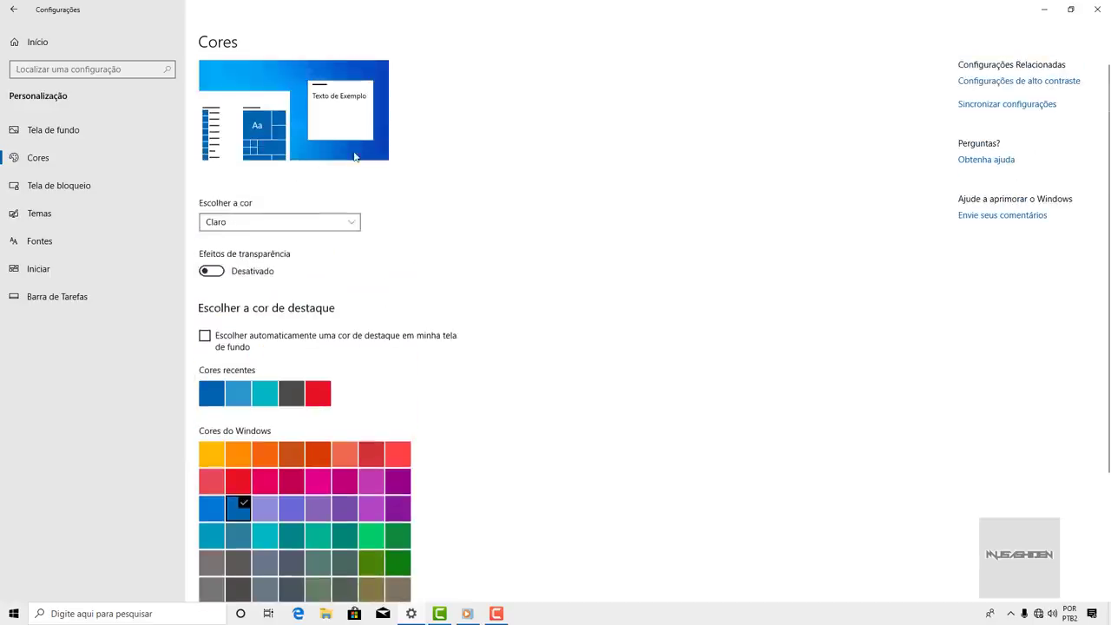
pyautogui.click(14, 614)
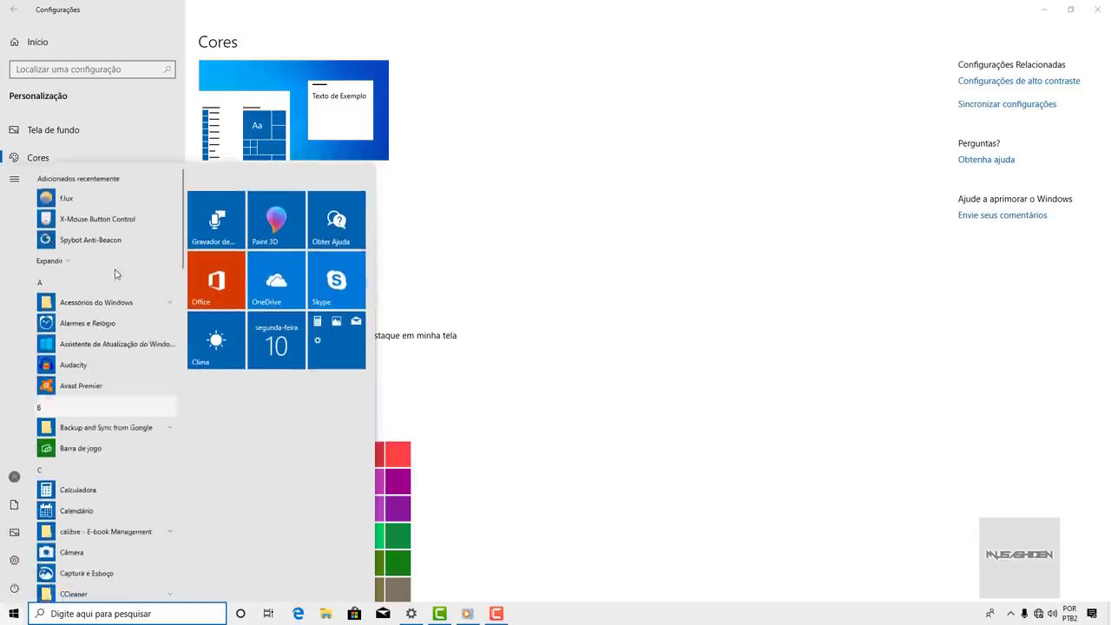
pyautogui.scroll(-15, 115, 274)
pyautogui.scroll(15, 144, 251)
pyautogui.click(540, 15)
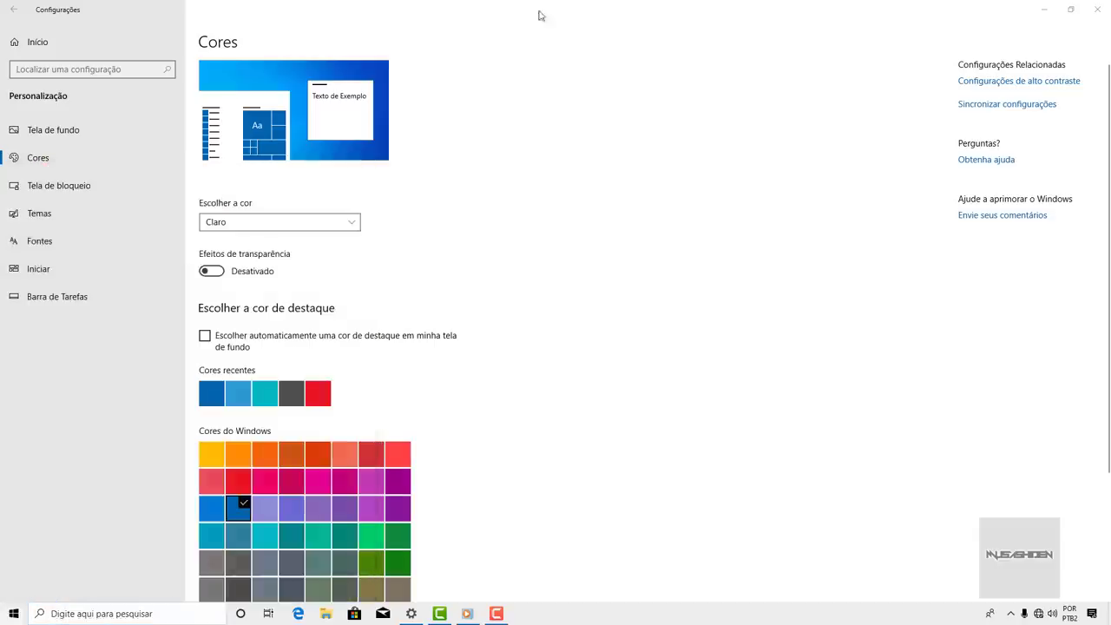
pyautogui.click(1070, 8)
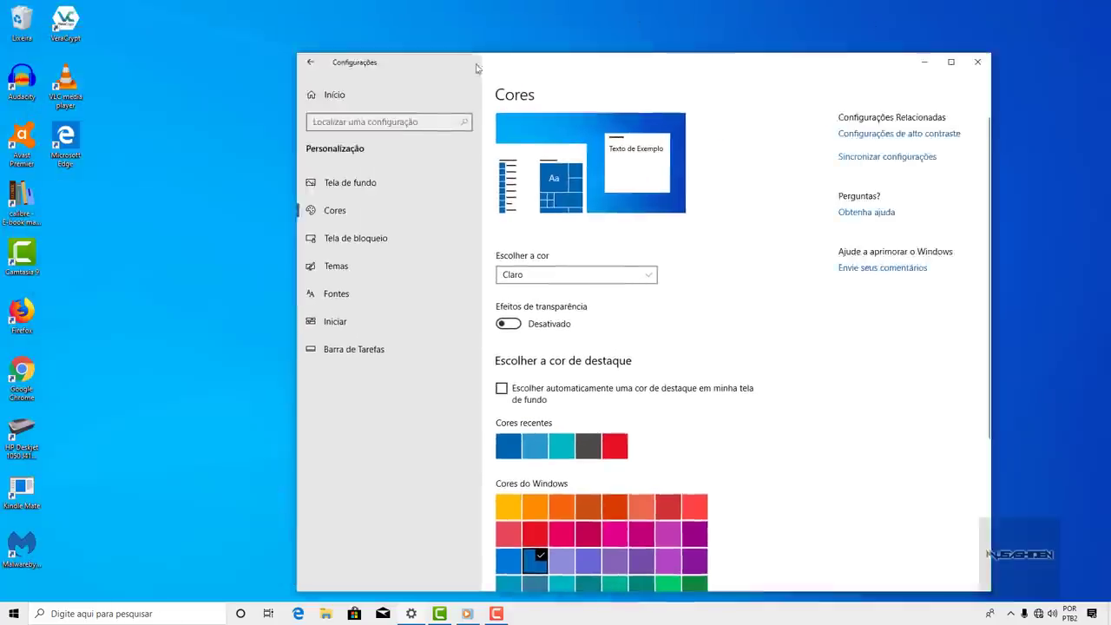
pyautogui.moveTo(476, 68); pyautogui.dragTo(333, 16)
pyautogui.click(807, 11)
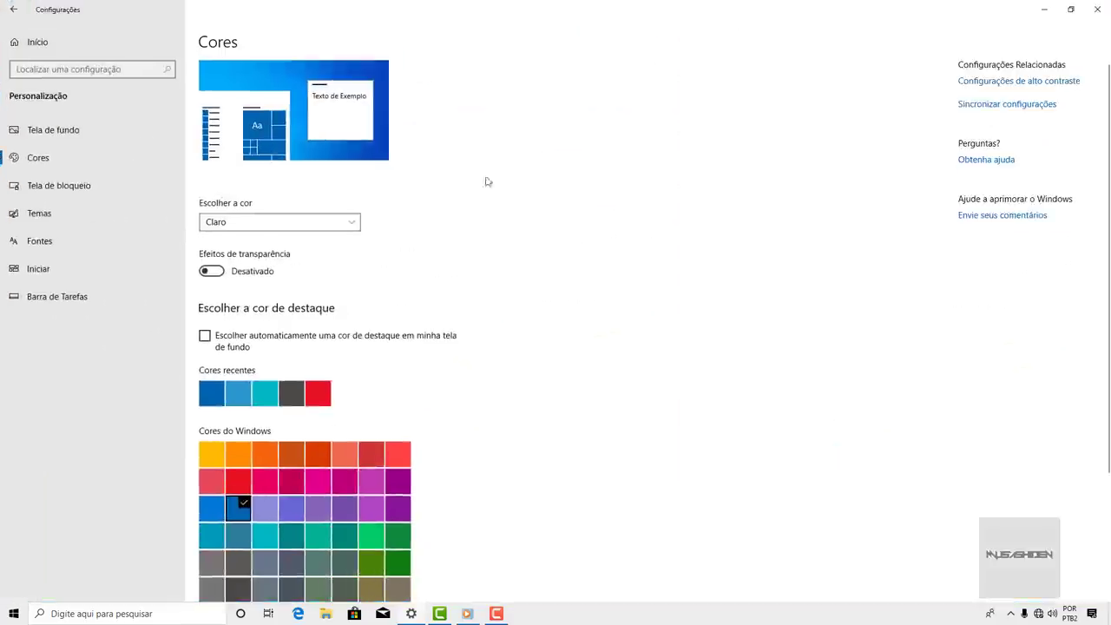
pyautogui.scroll(-3, 420, 218)
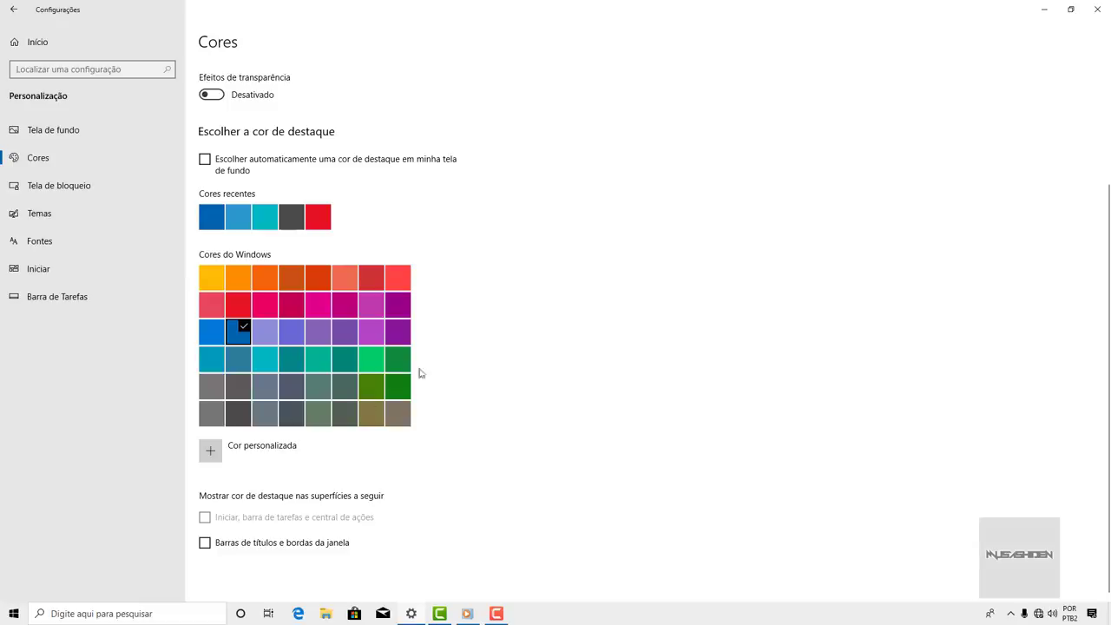
# - Try teal, then set dark blue as the accent colour, previewing it in Start
pyautogui.click(295, 356)
pyautogui.click(13, 614)
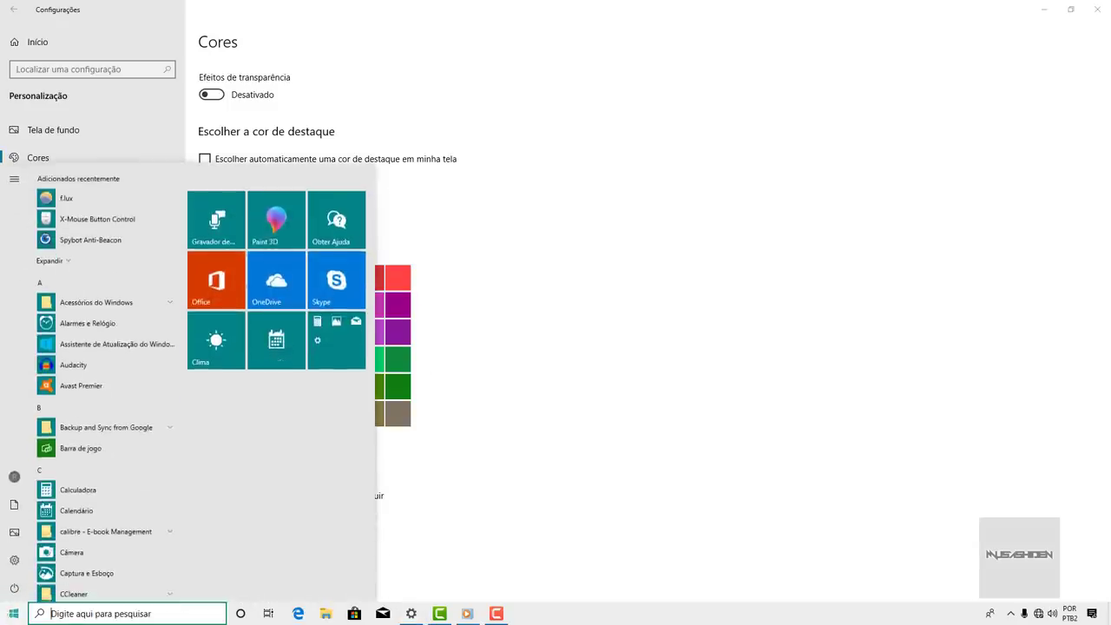
pyautogui.click(13, 613)
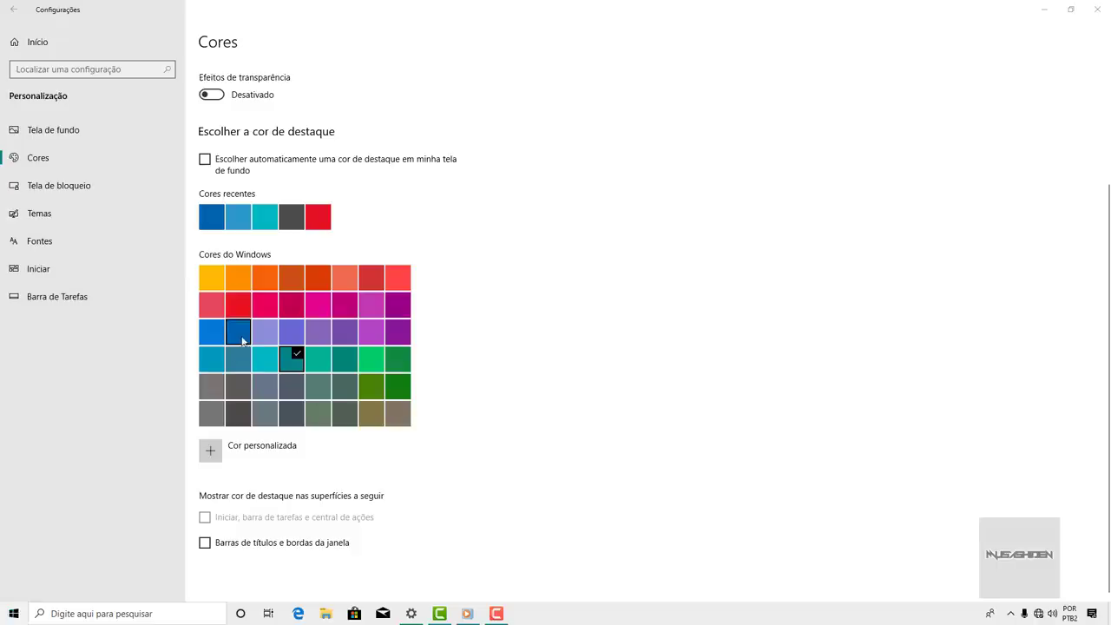
pyautogui.click(238, 334)
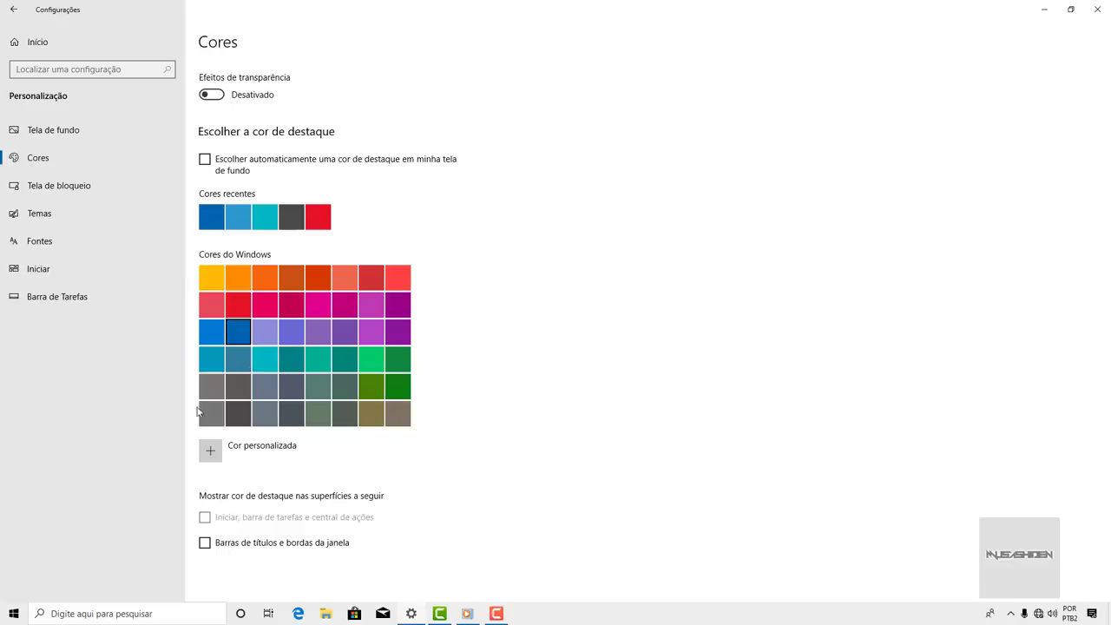
pyautogui.click(14, 613)
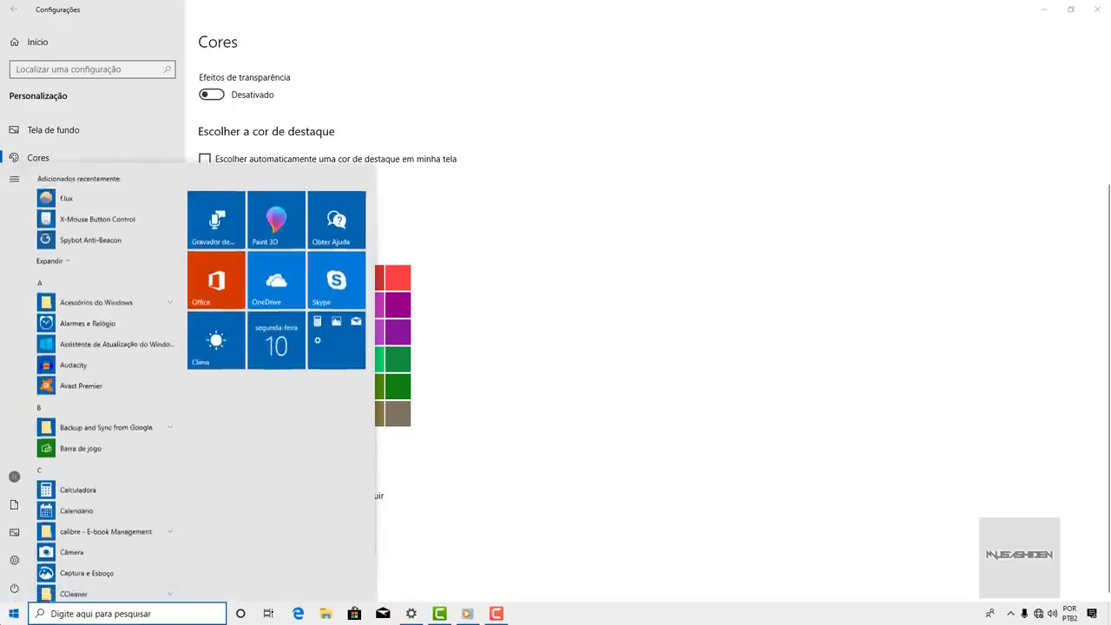
pyautogui.click(14, 613)
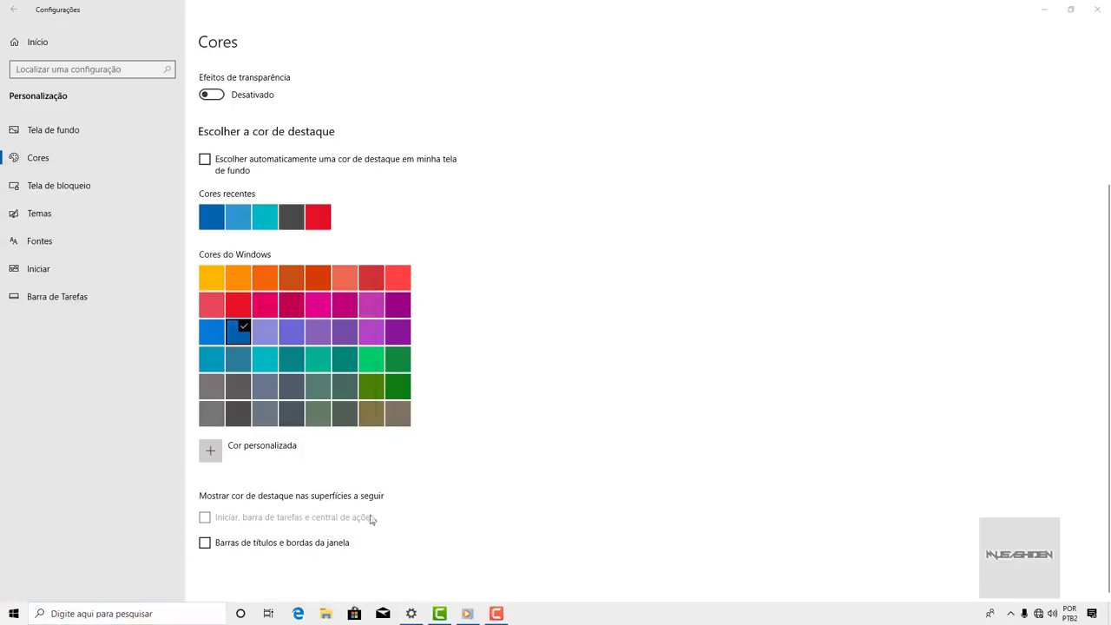
# - Test the accent colour on title bars and borders, then uncheck it and go to Iniciar settings
pyautogui.click(205, 545)
pyautogui.press('super')
pyautogui.press('super')
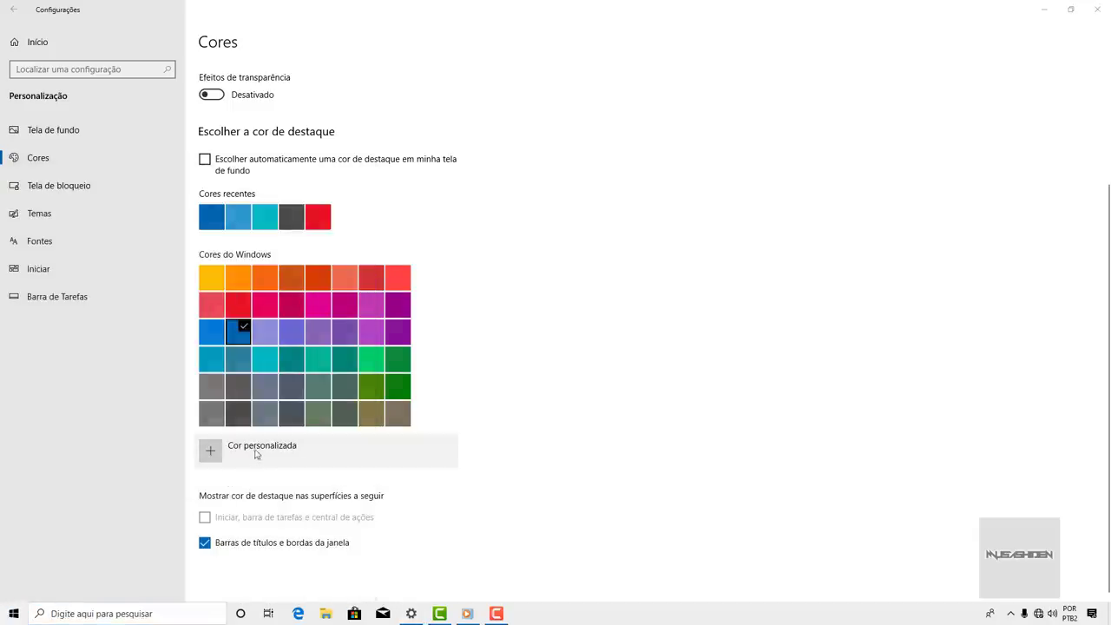
pyautogui.click(205, 542)
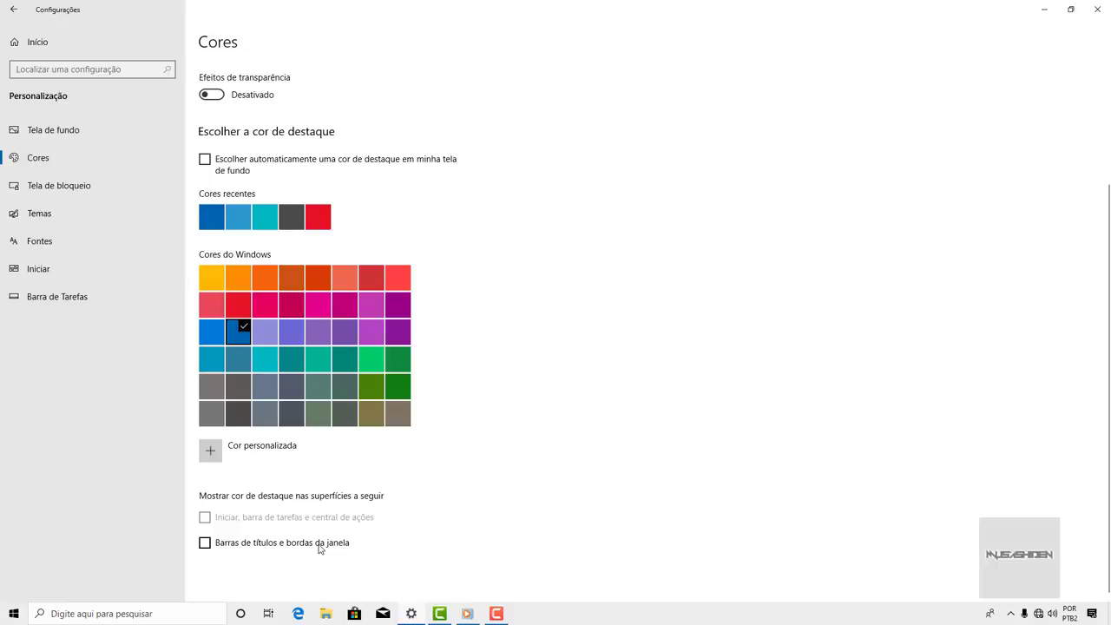
pyautogui.scroll(2, 311, 525)
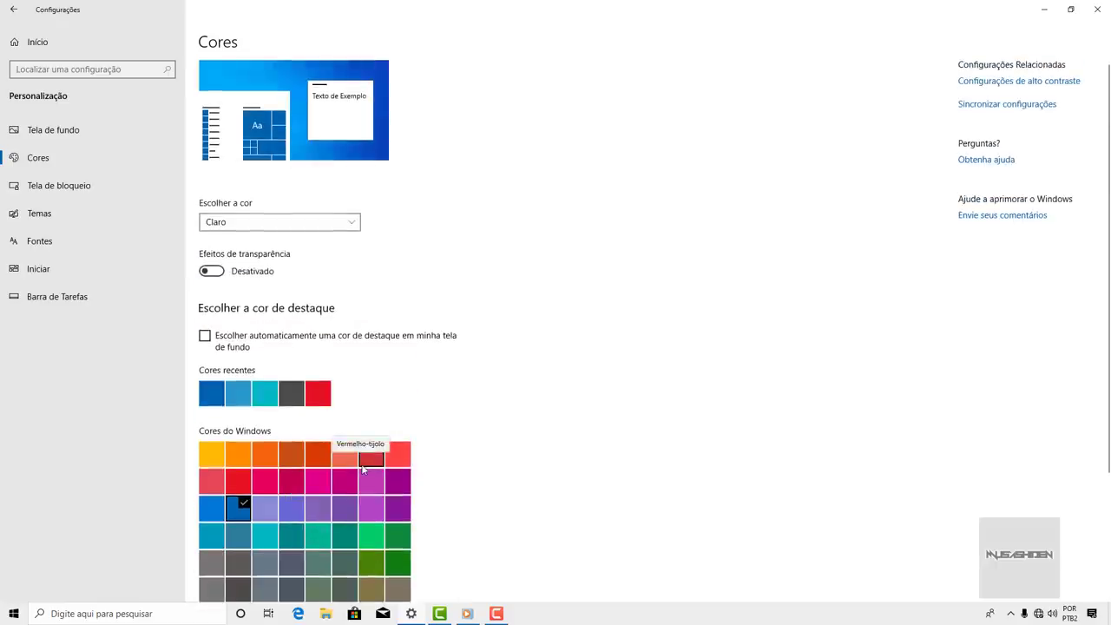
pyautogui.click(103, 270)
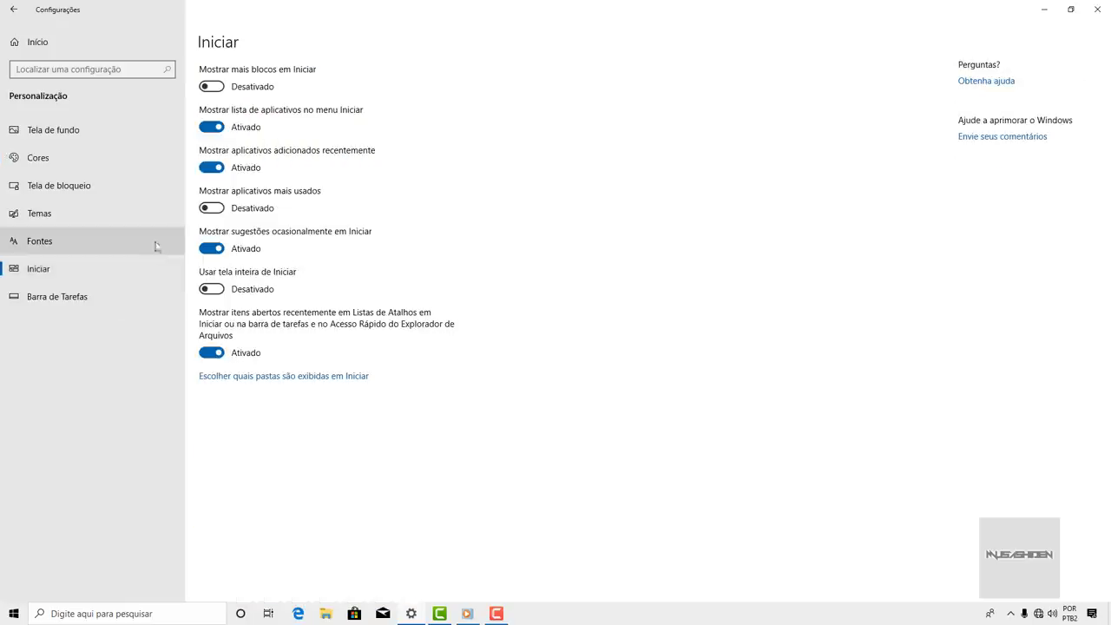
# - Turn on most-used apps and turn off occasional suggestions in Start, then check Start
pyautogui.click(211, 209)
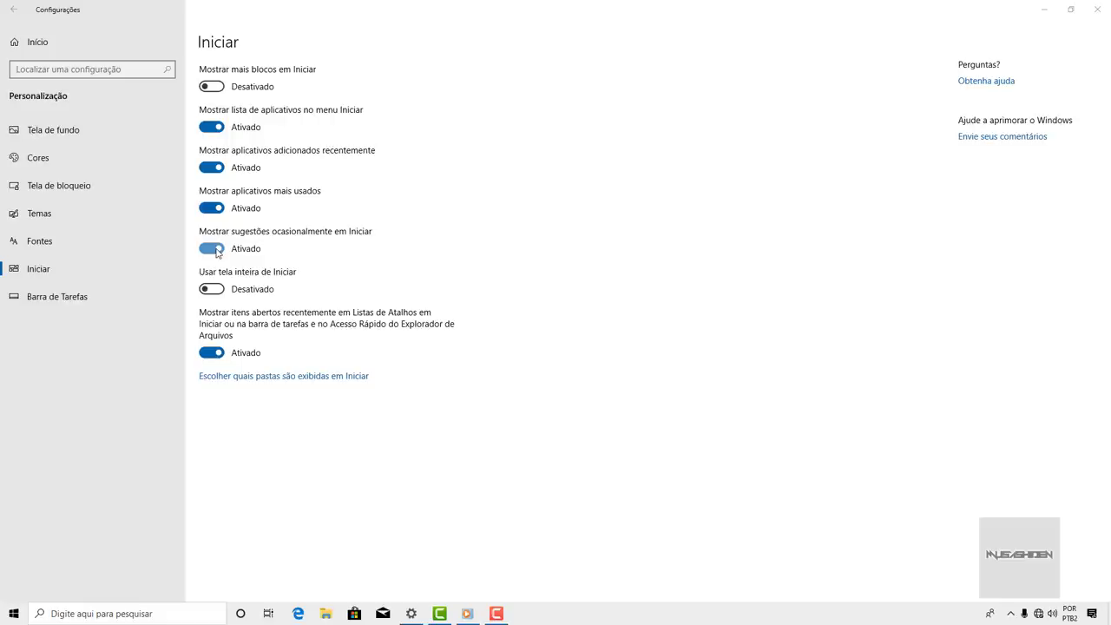
pyautogui.click(218, 250)
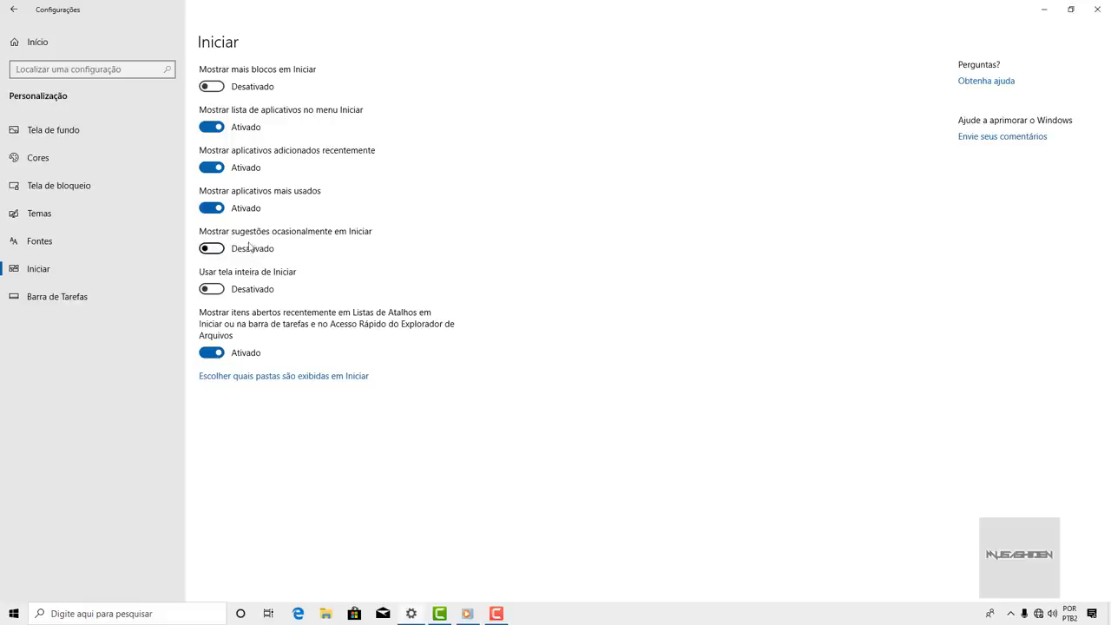
pyautogui.press('super')
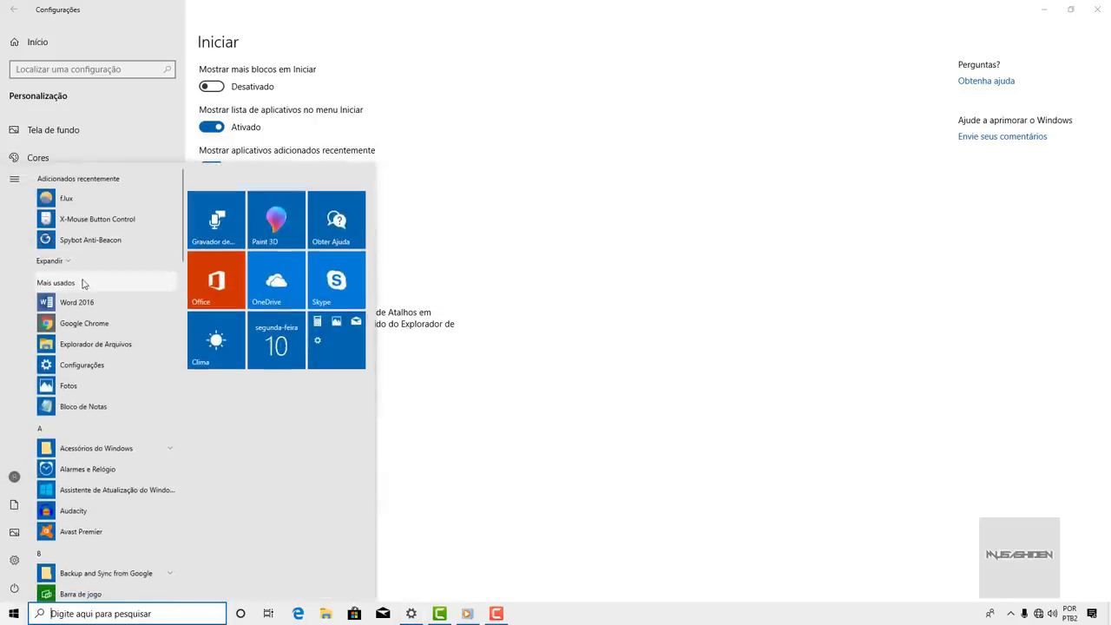
# - Launch Notepad from the most-used list, close it, and search Start for 'bloco'
pyautogui.click(82, 406)
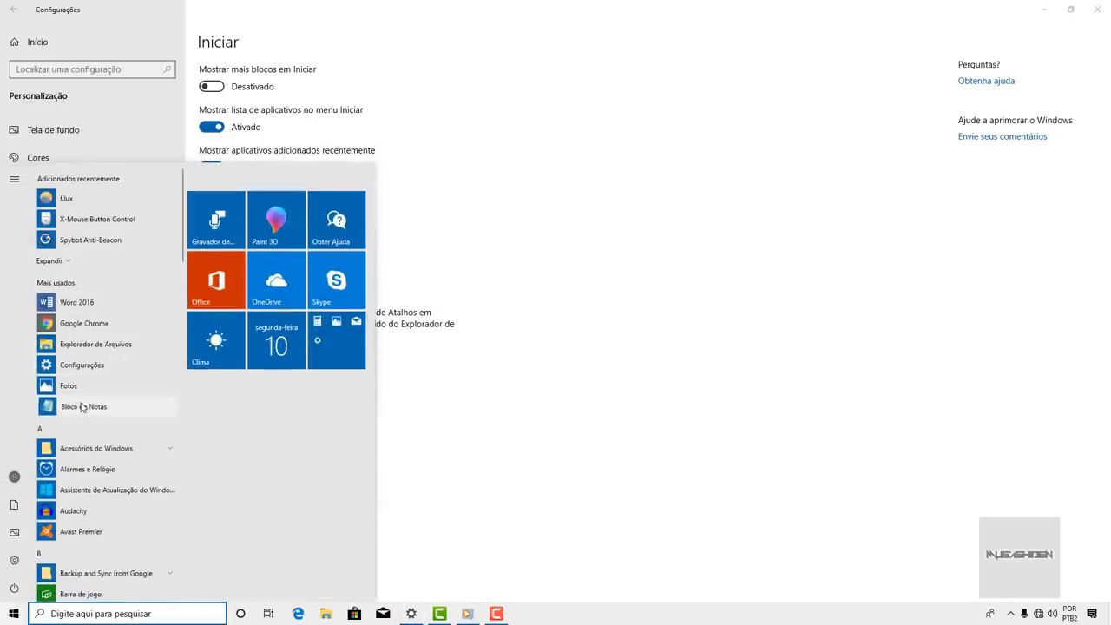
pyautogui.click(920, 116)
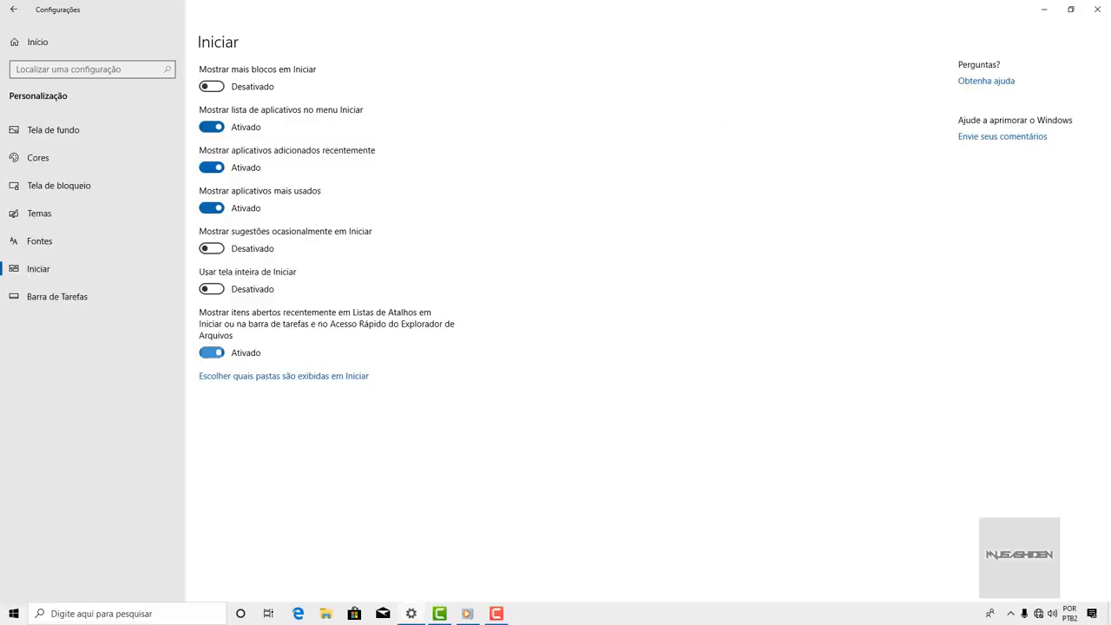
pyautogui.click(14, 614)
pyautogui.write('bloco')
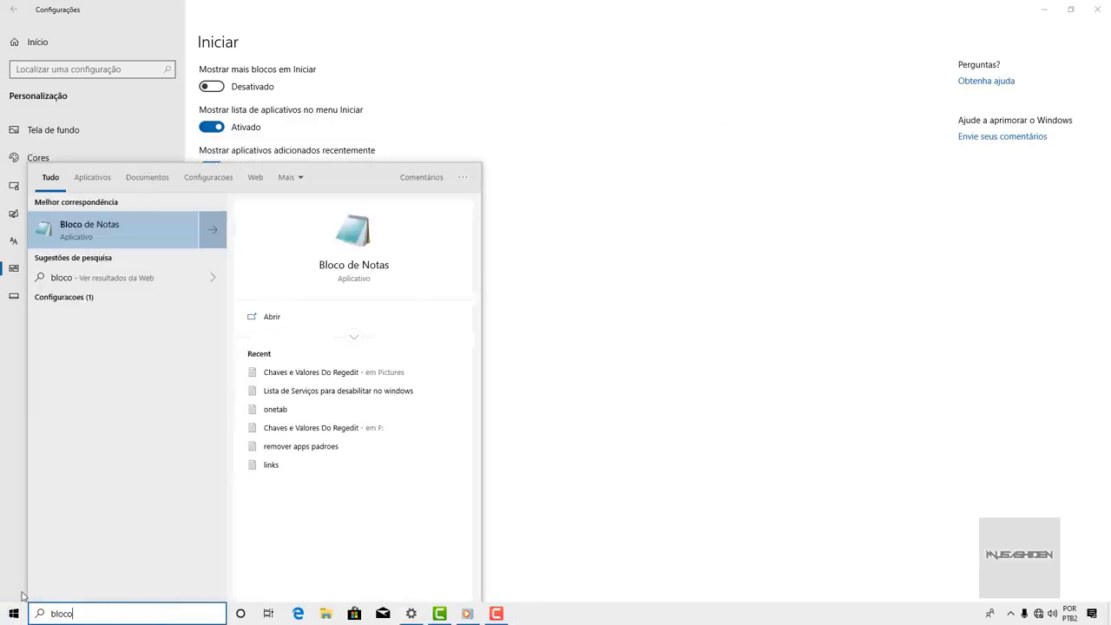
pyautogui.press('Escape')
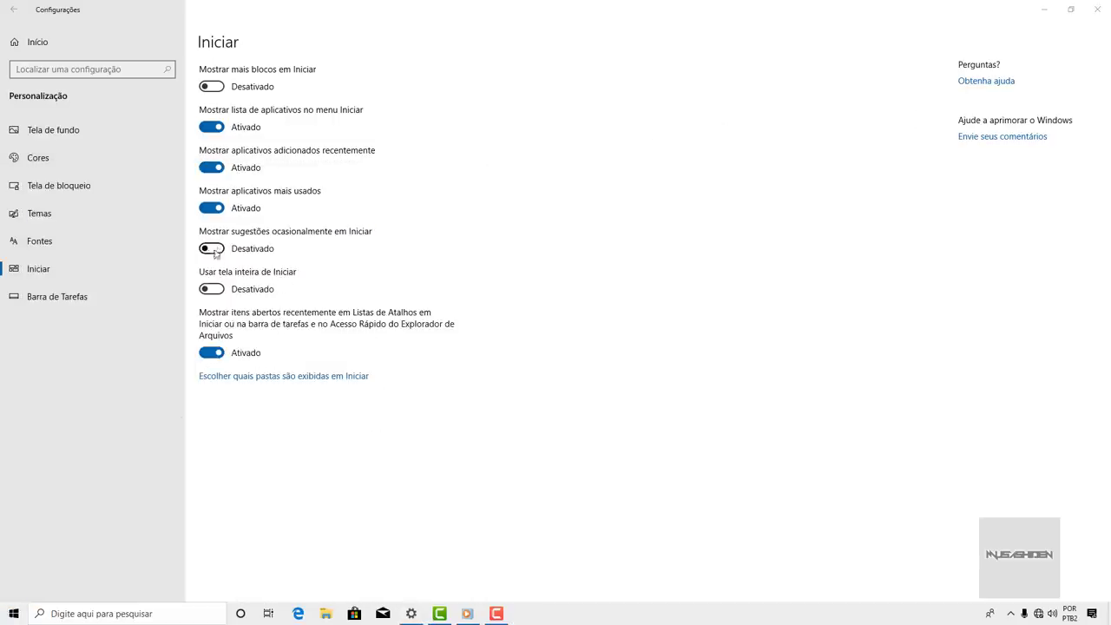
pyautogui.click(14, 614)
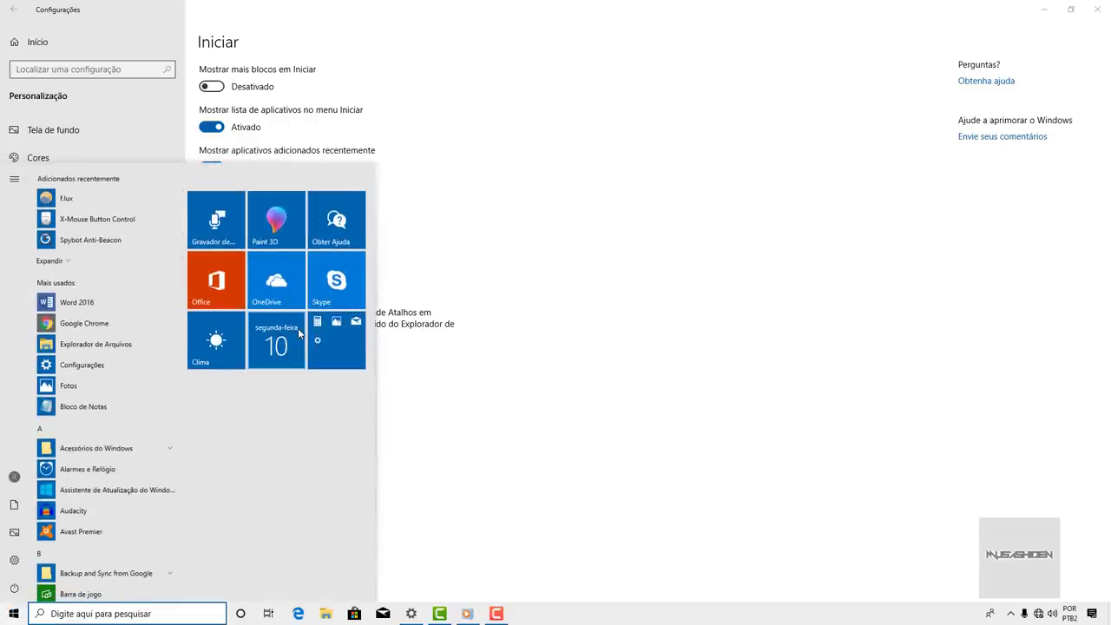
pyautogui.press('Escape')
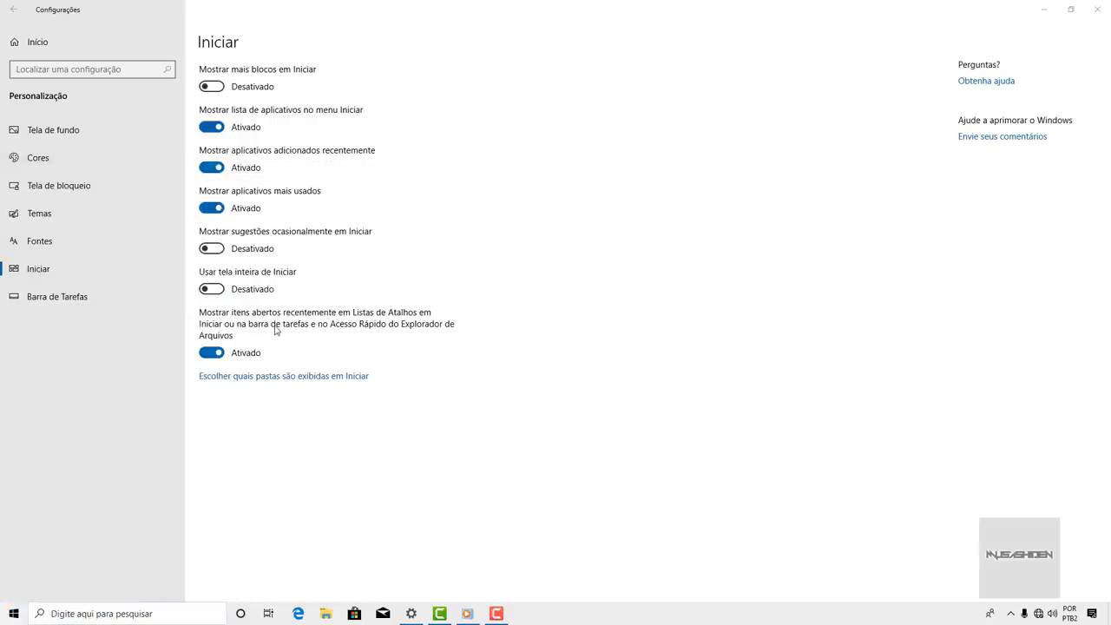
# - In taskbar settings, turn off 'Mostrar contatos'
pyautogui.click(107, 305)
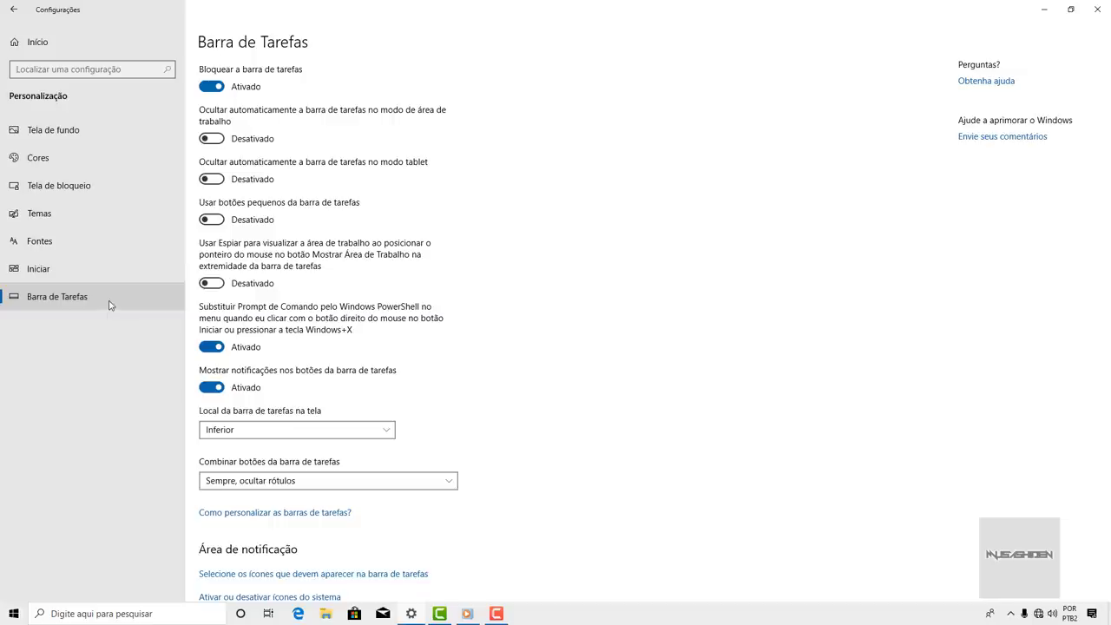
pyautogui.scroll(-5, 539, 213)
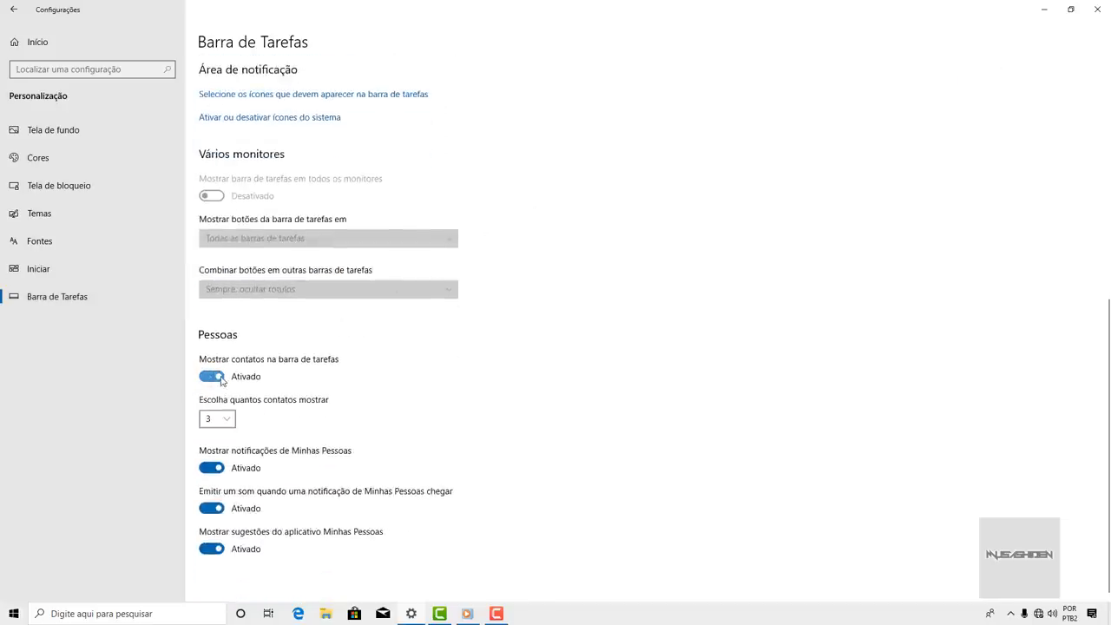
pyautogui.click(222, 381)
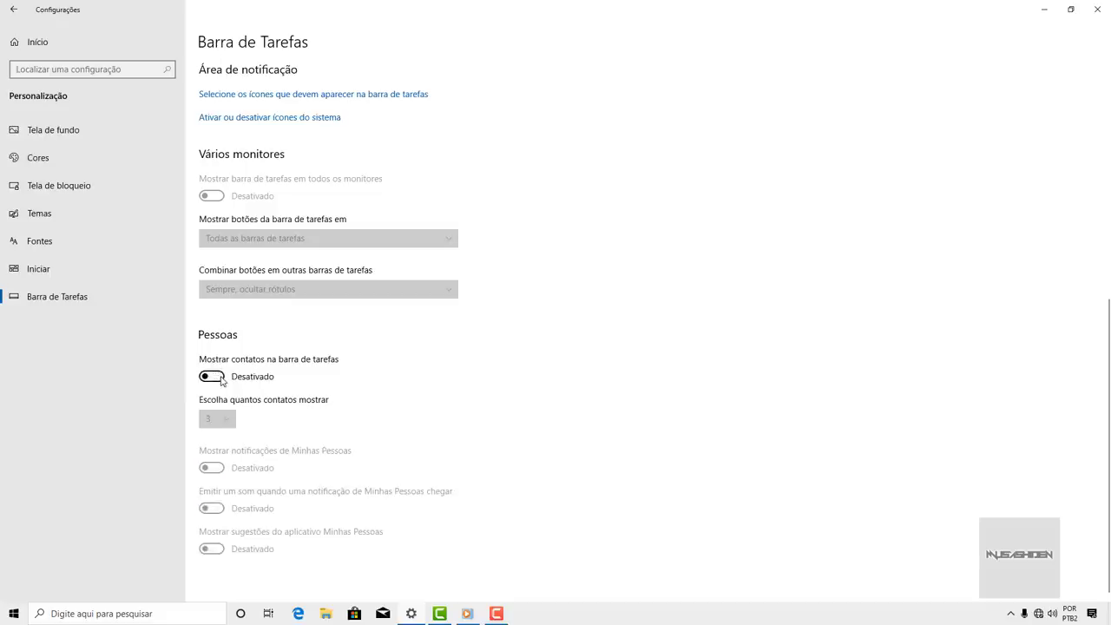
# - Switch off the Central de Ações, Rede and Volume system icons, then return to Settings home
pyautogui.click(301, 120)
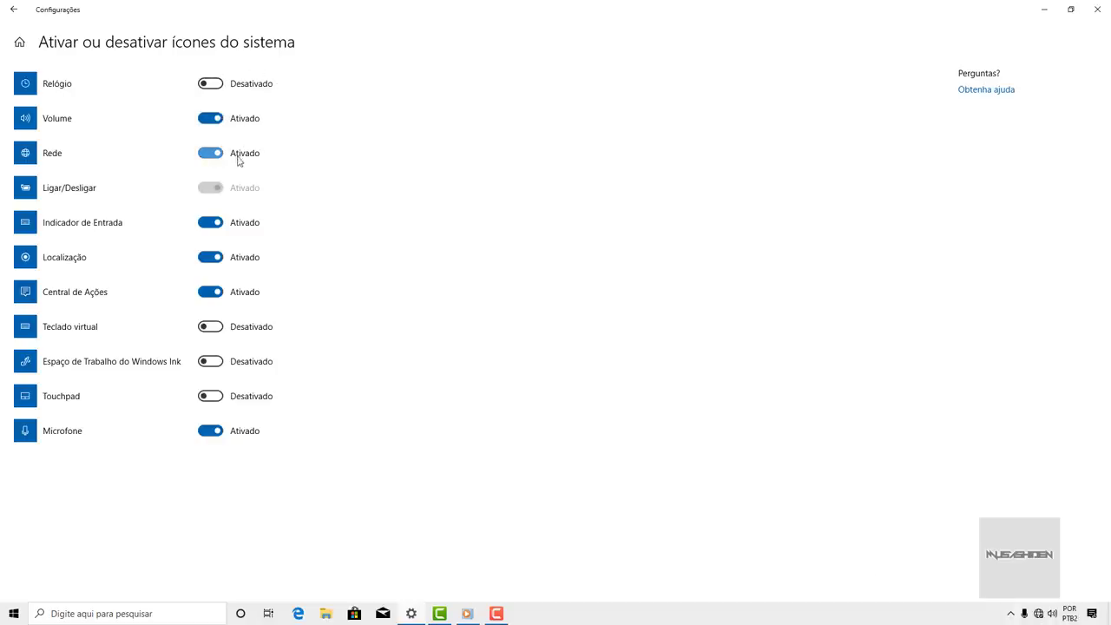
pyautogui.click(211, 292)
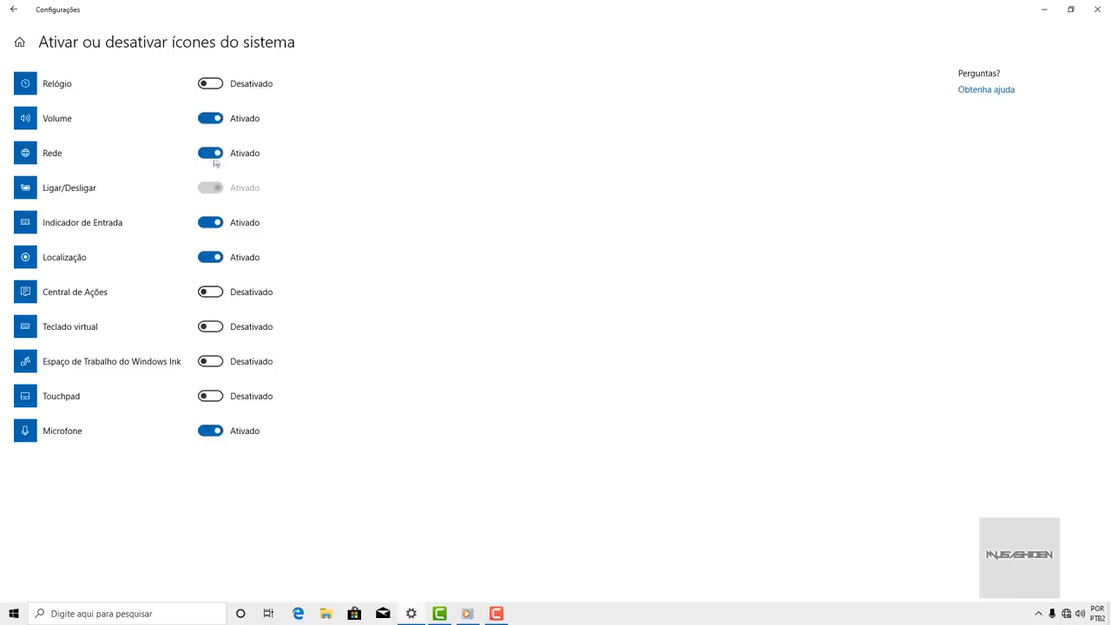
pyautogui.click(216, 153)
pyautogui.click(214, 121)
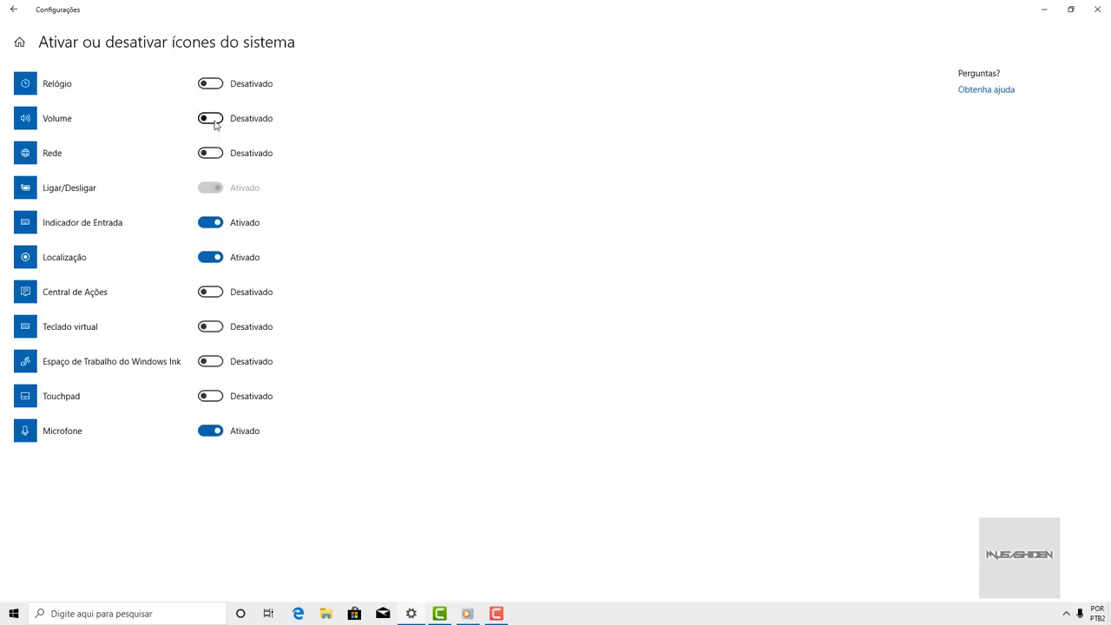
pyautogui.click(19, 42)
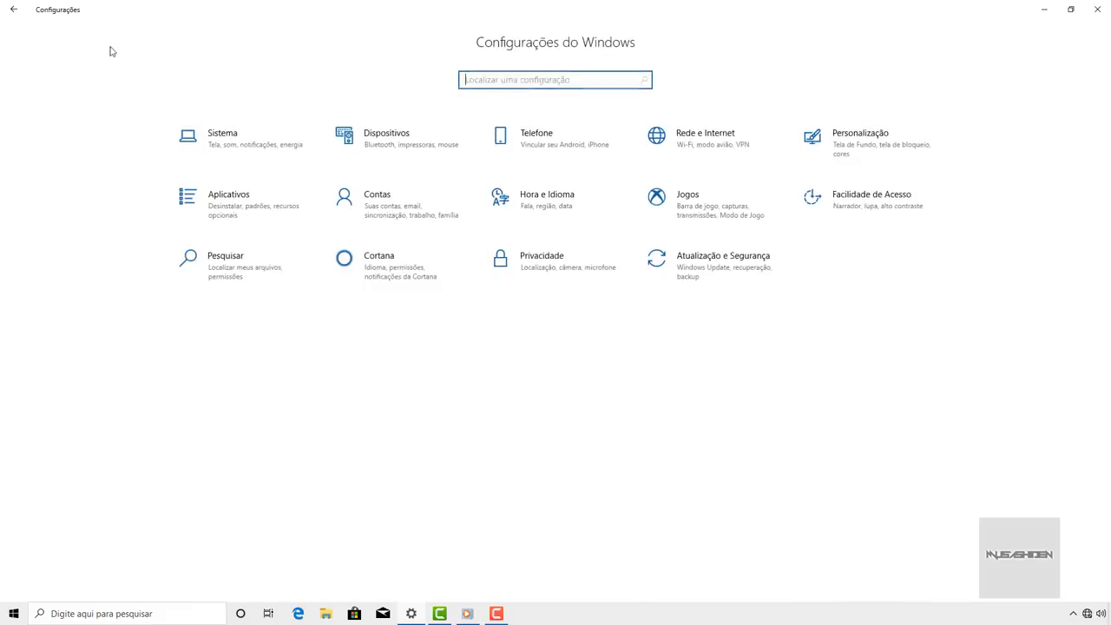
# - Open Aplicativos e recursos and browse the installed apps list
pyautogui.click(252, 206)
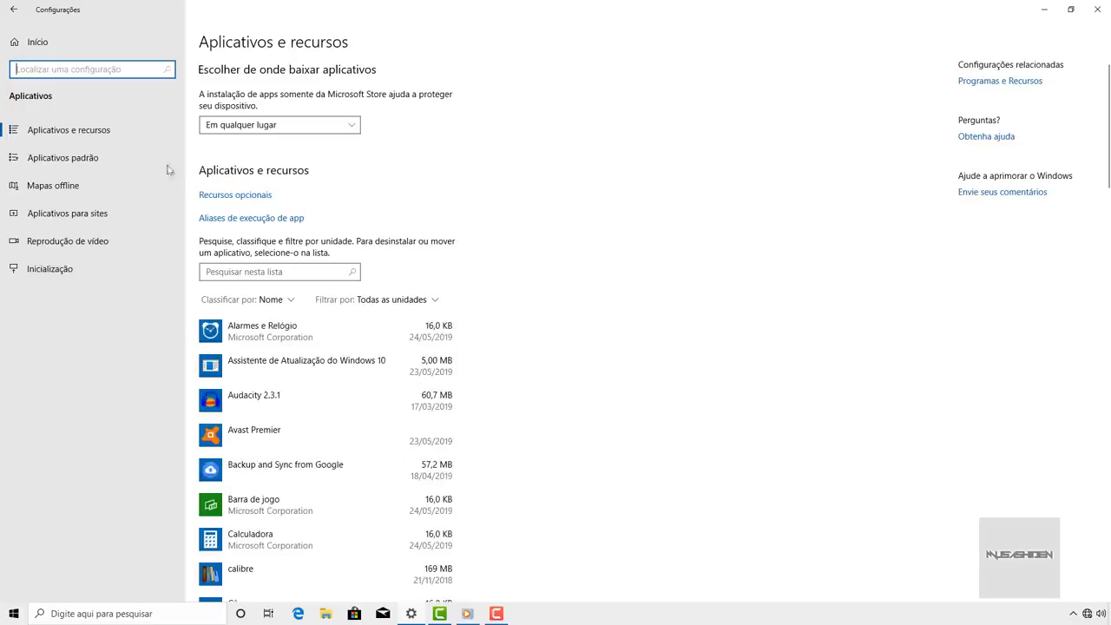
pyautogui.click(70, 130)
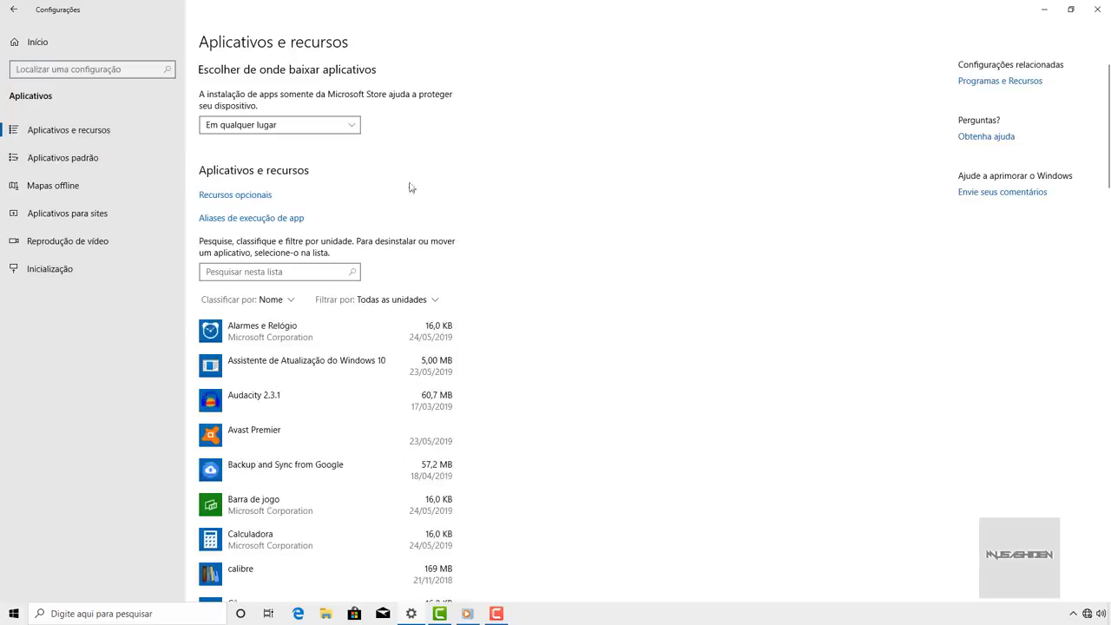
pyautogui.scroll(-7, 491, 204)
pyautogui.scroll(7, 490, 204)
pyautogui.scroll(-5, 371, 348)
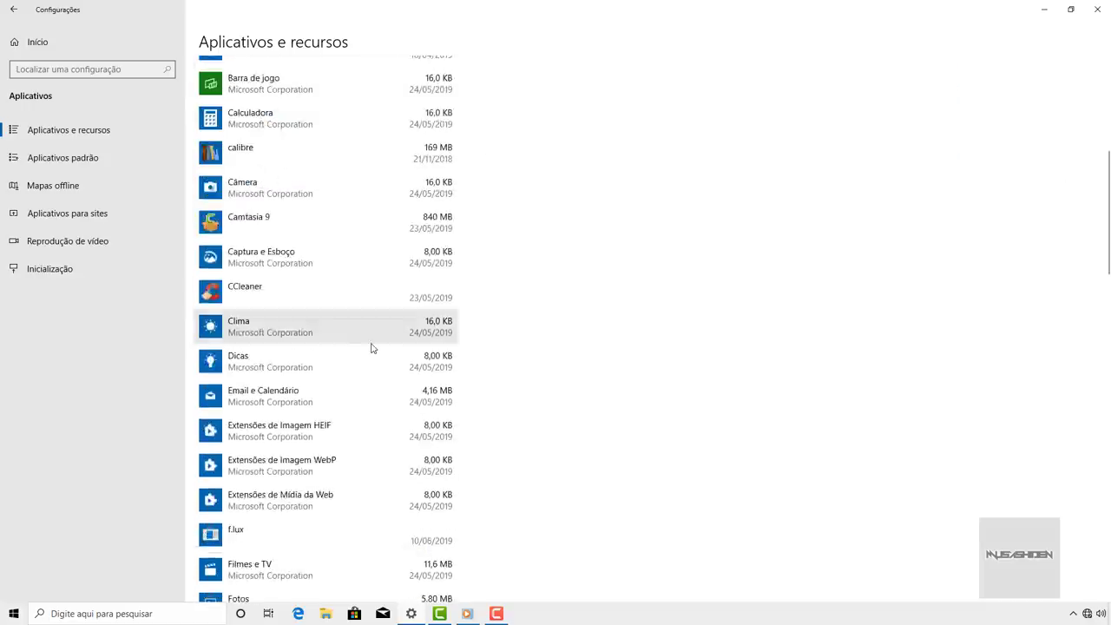
pyautogui.scroll(-15, 375, 345)
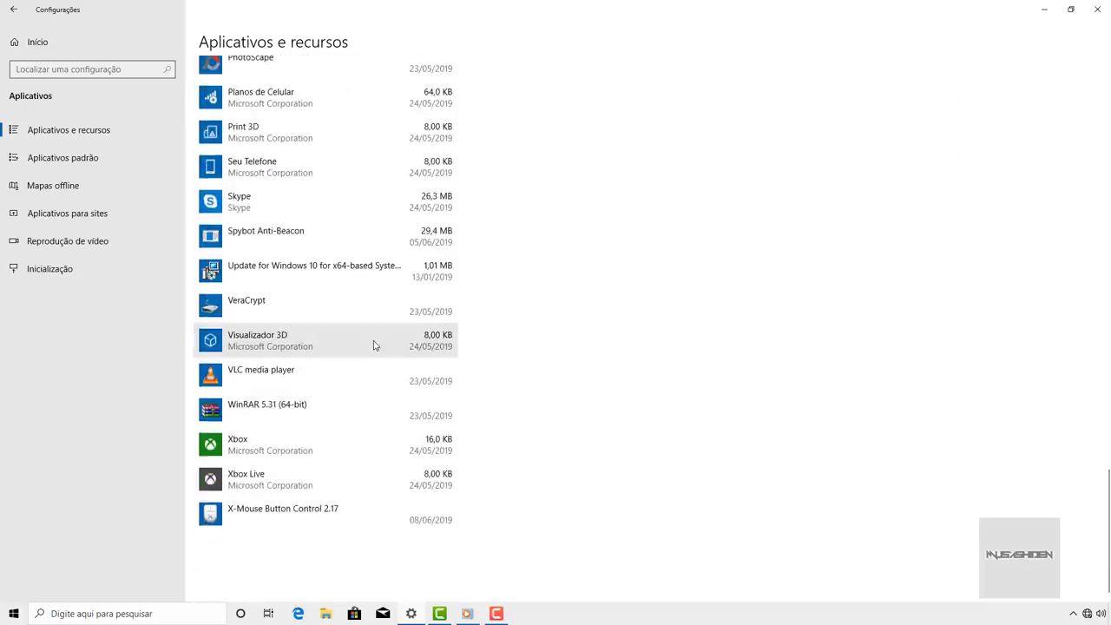
pyautogui.scroll(20, 374, 345)
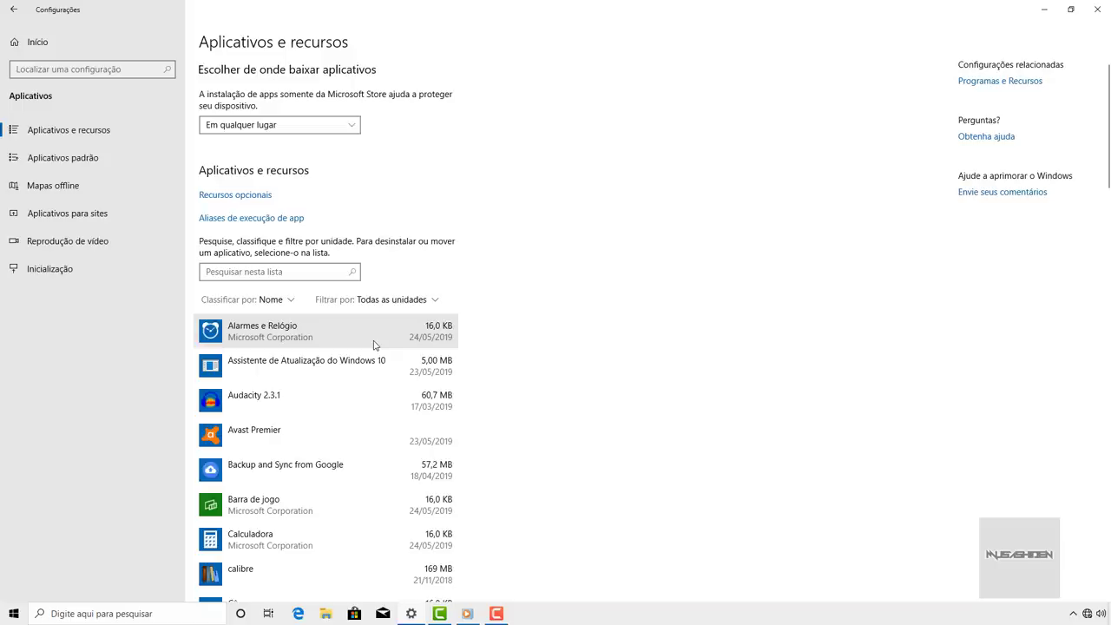
pyautogui.scroll(-12, 393, 336)
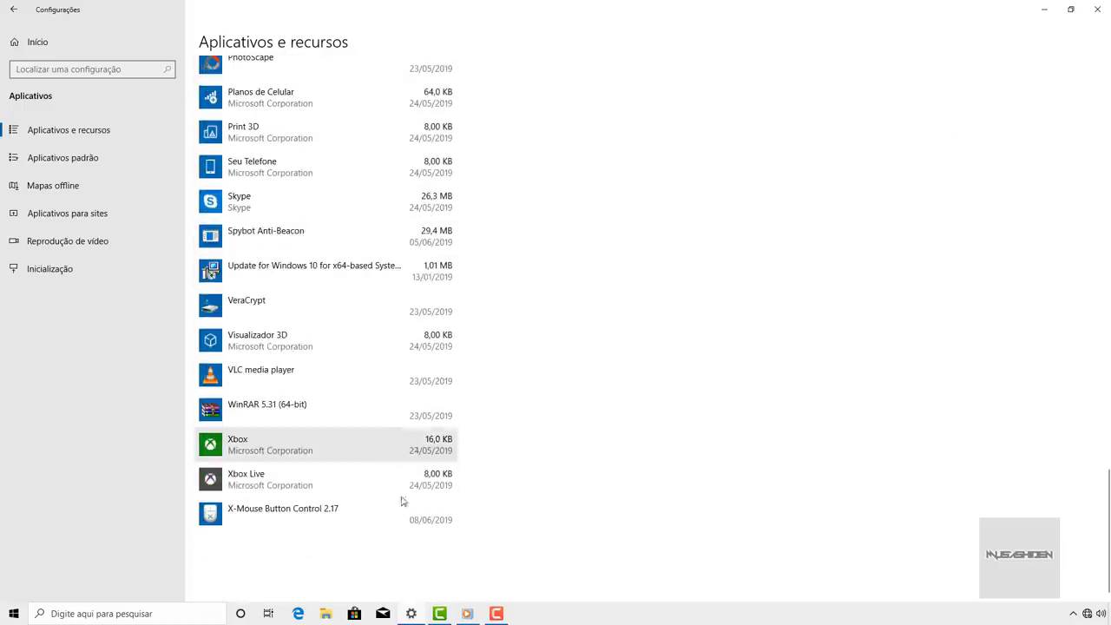
pyautogui.scroll(15, 426, 356)
# - Sort the apps by Tamanho, with Camtasia 9 at 840 MB leading the list
pyautogui.click(270, 227)
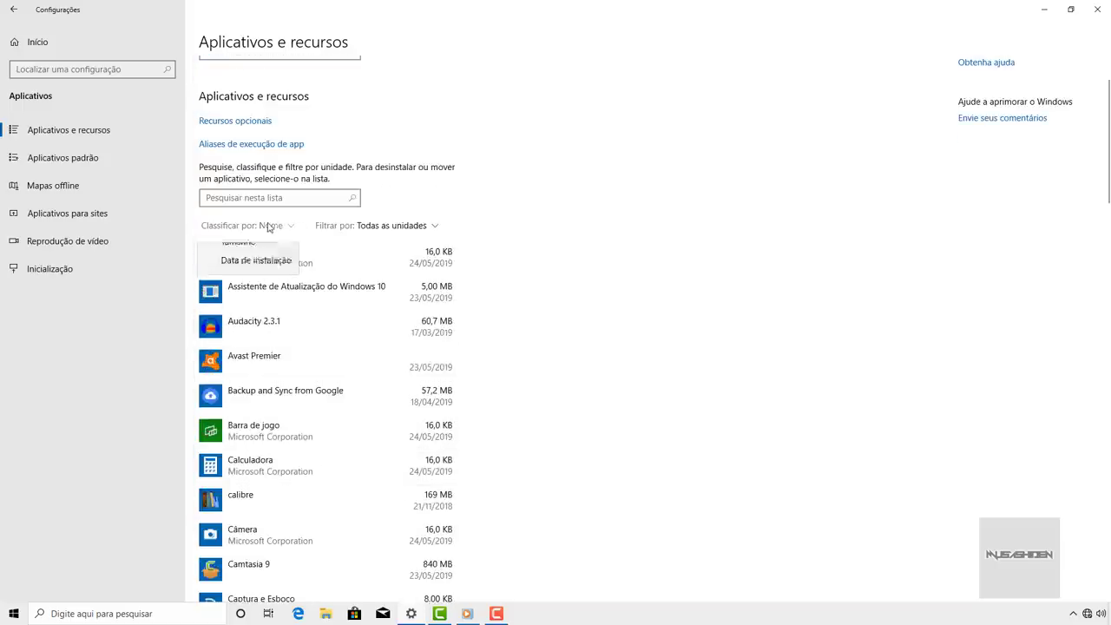
pyautogui.click(238, 273)
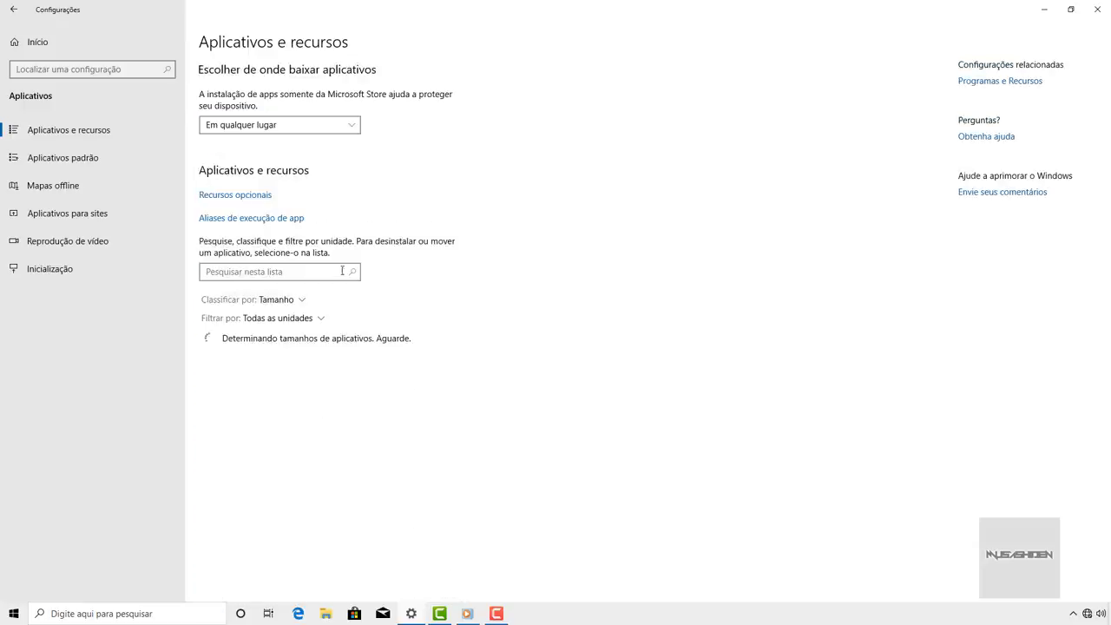
pyautogui.scroll(-3, 366, 294)
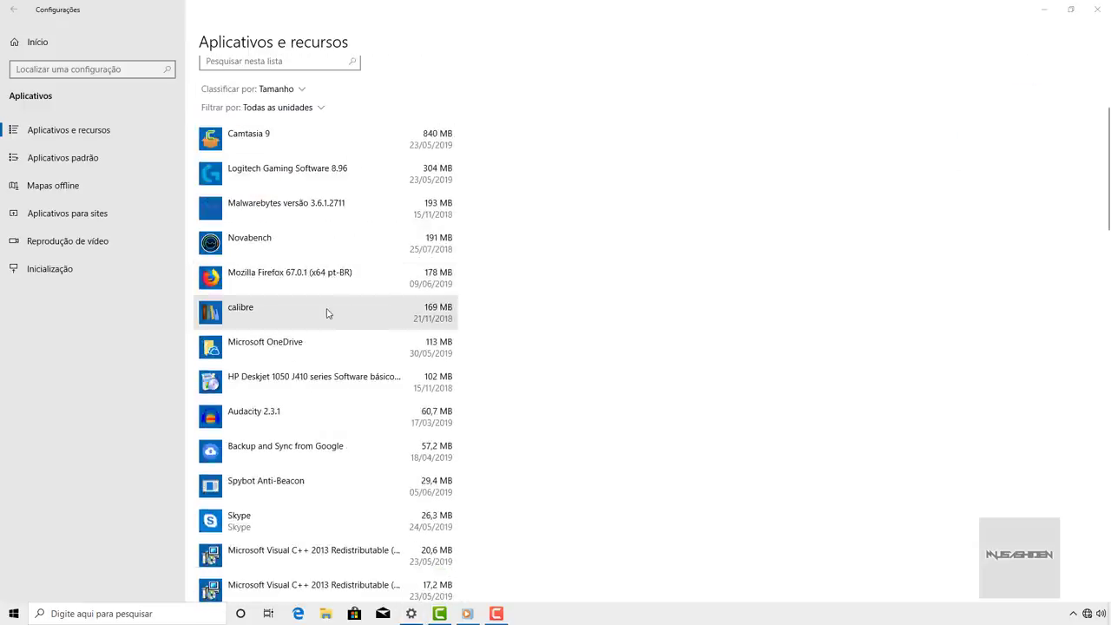
pyautogui.scroll(3, 330, 295)
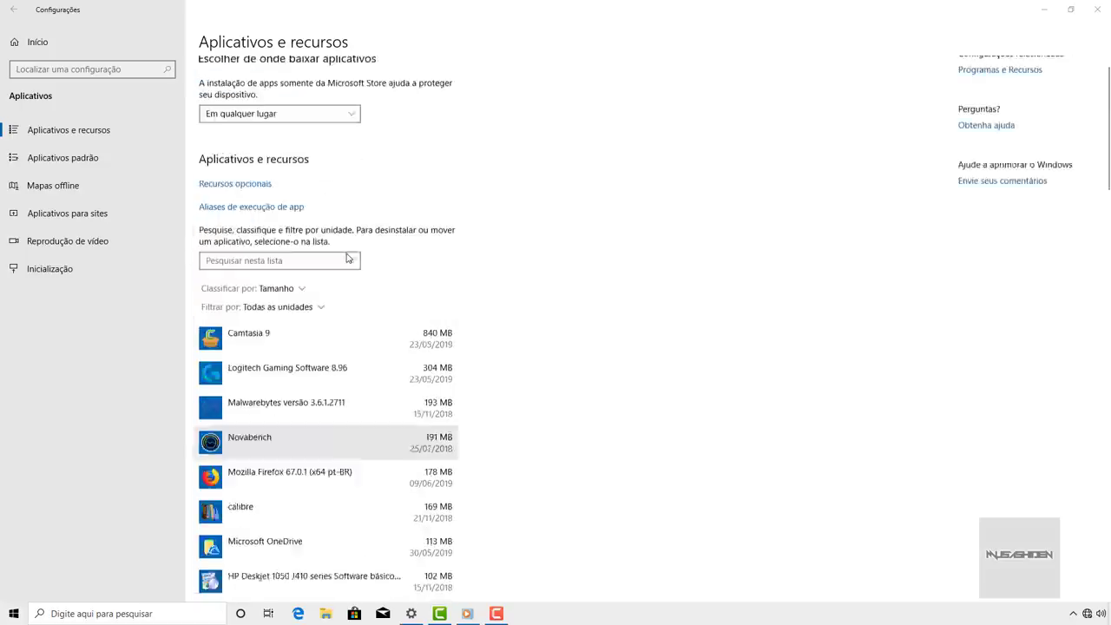
pyautogui.scroll(-3, 343, 256)
pyautogui.scroll(-4, 347, 253)
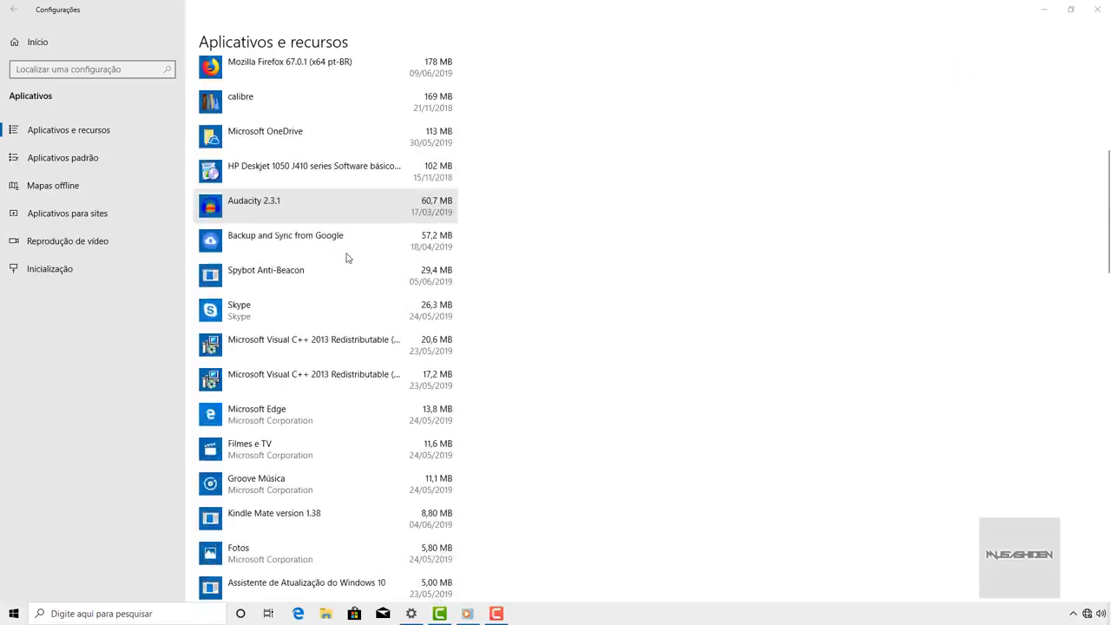
pyautogui.scroll(-4, 347, 256)
pyautogui.scroll(-7, 346, 257)
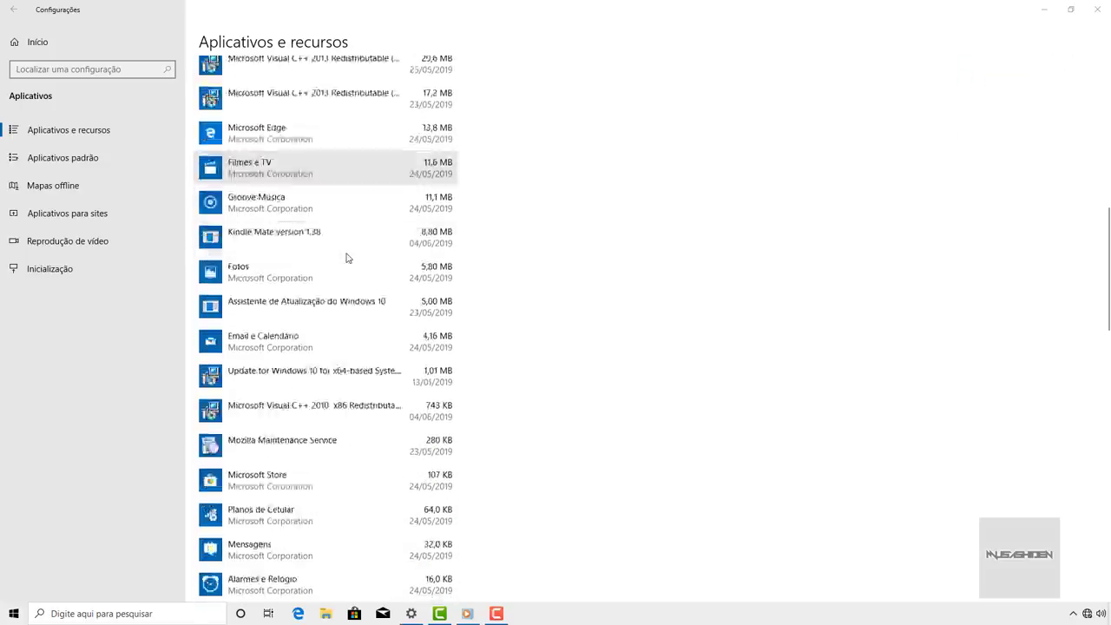
pyautogui.scroll(-2, 346, 256)
pyautogui.scroll(15, 345, 258)
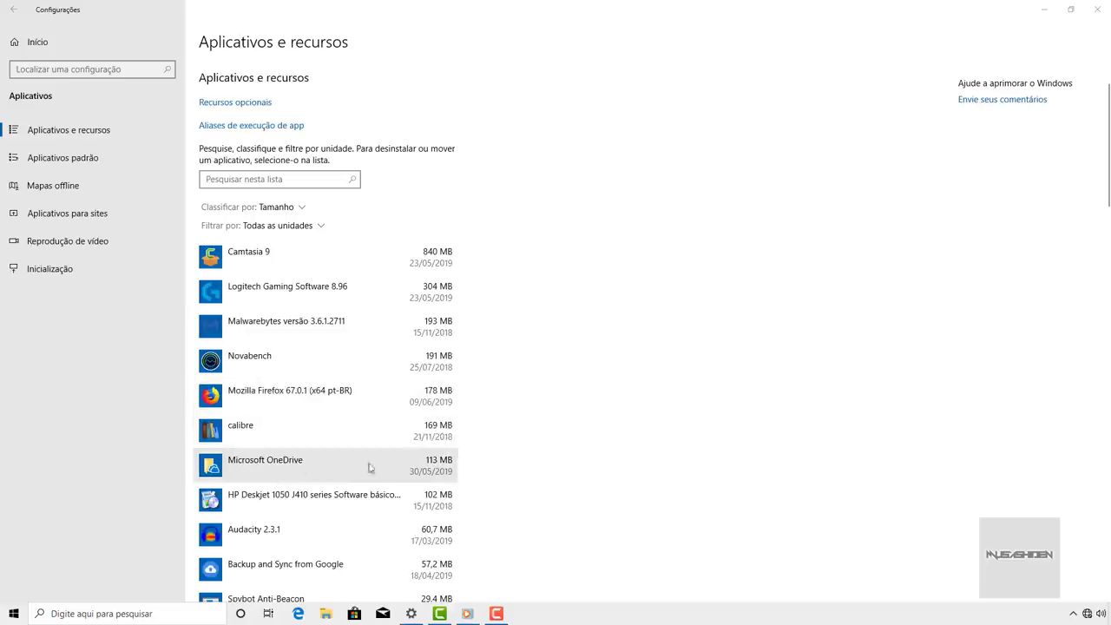
# - Uninstall Microsoft OneDrive
pyautogui.click(290, 465)
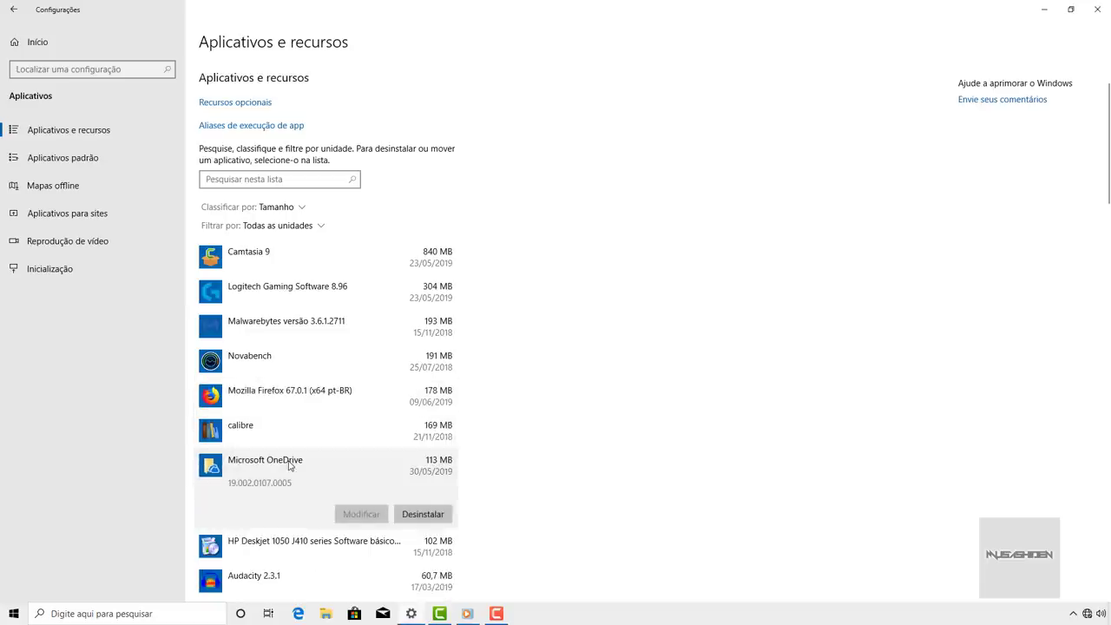
pyautogui.click(426, 515)
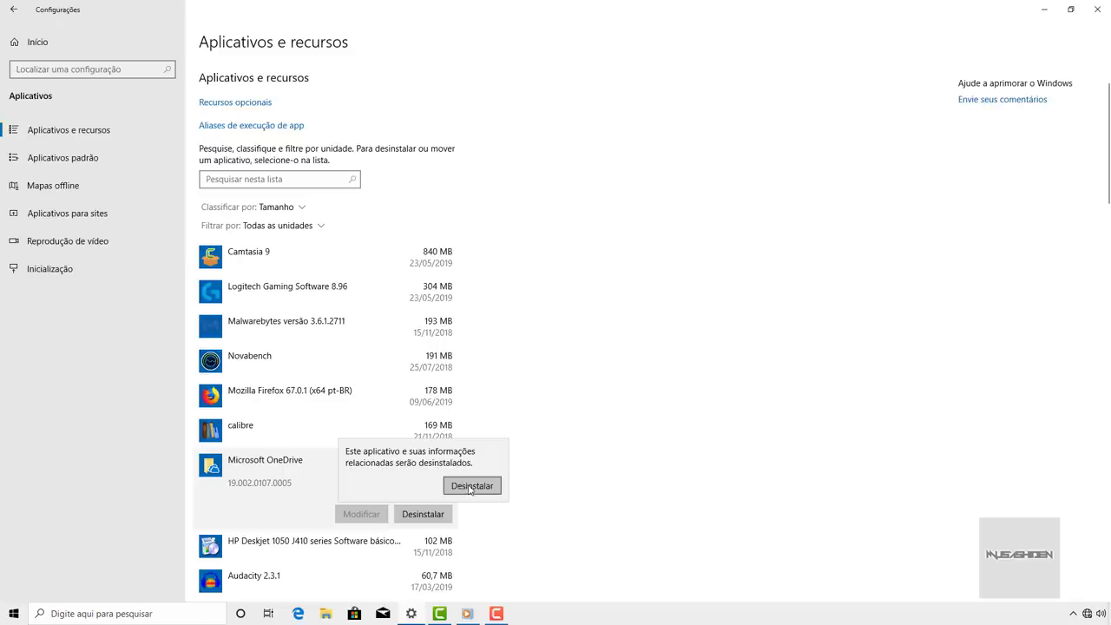
pyautogui.click(472, 487)
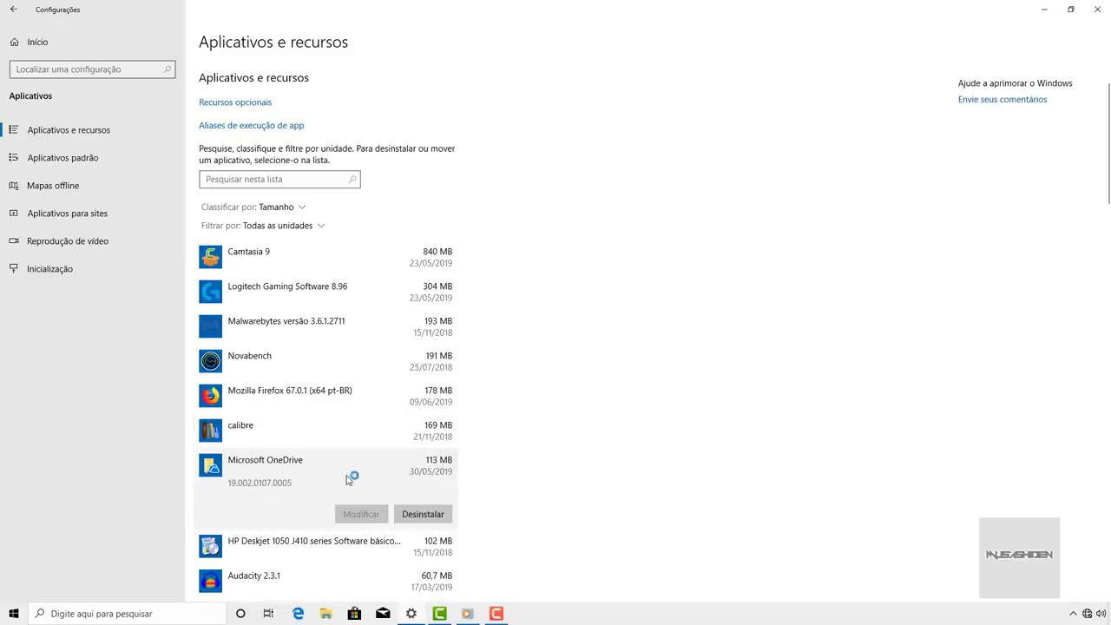
# - Uninstall the Assistente de Atualização do Windows 10, approving its own uninstaller
pyautogui.scroll(-10, 353, 275)
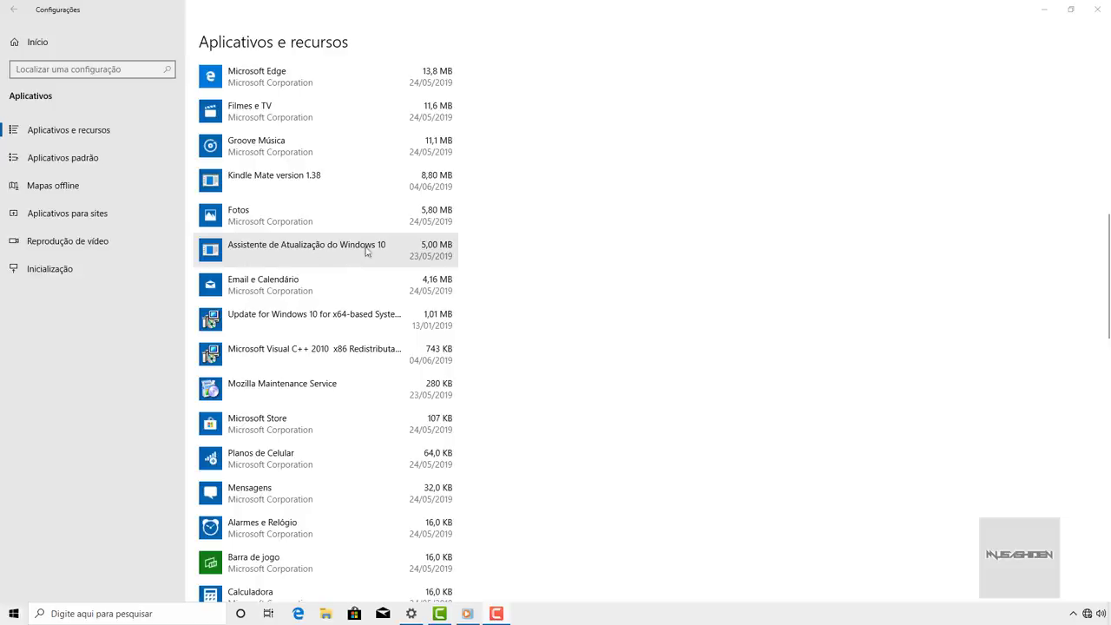
pyautogui.click(379, 250)
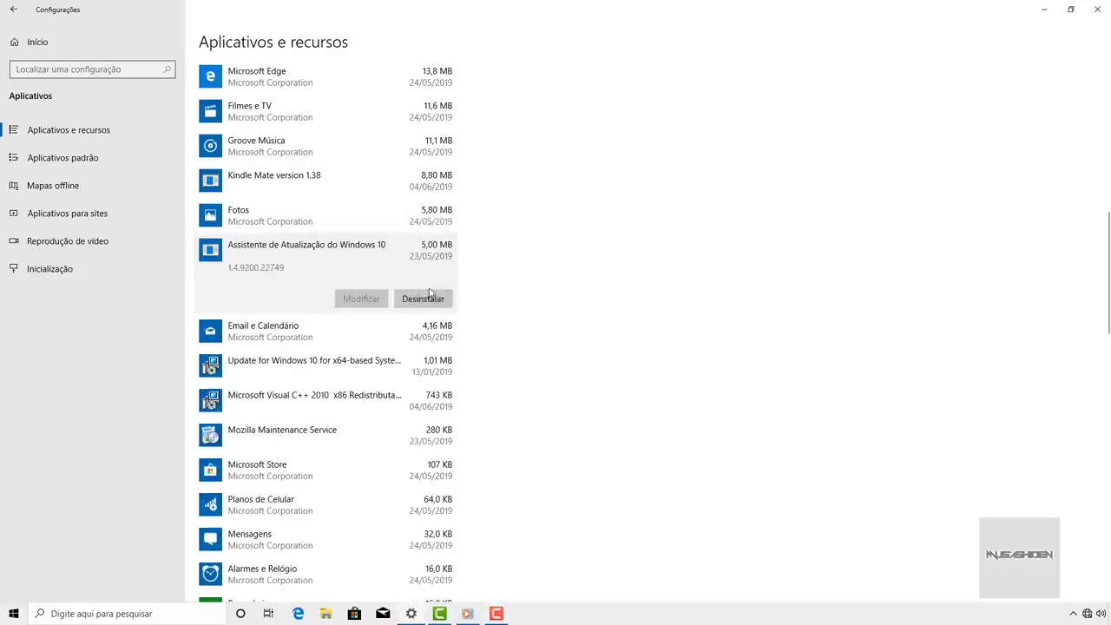
pyautogui.click(423, 298)
pyautogui.click(485, 272)
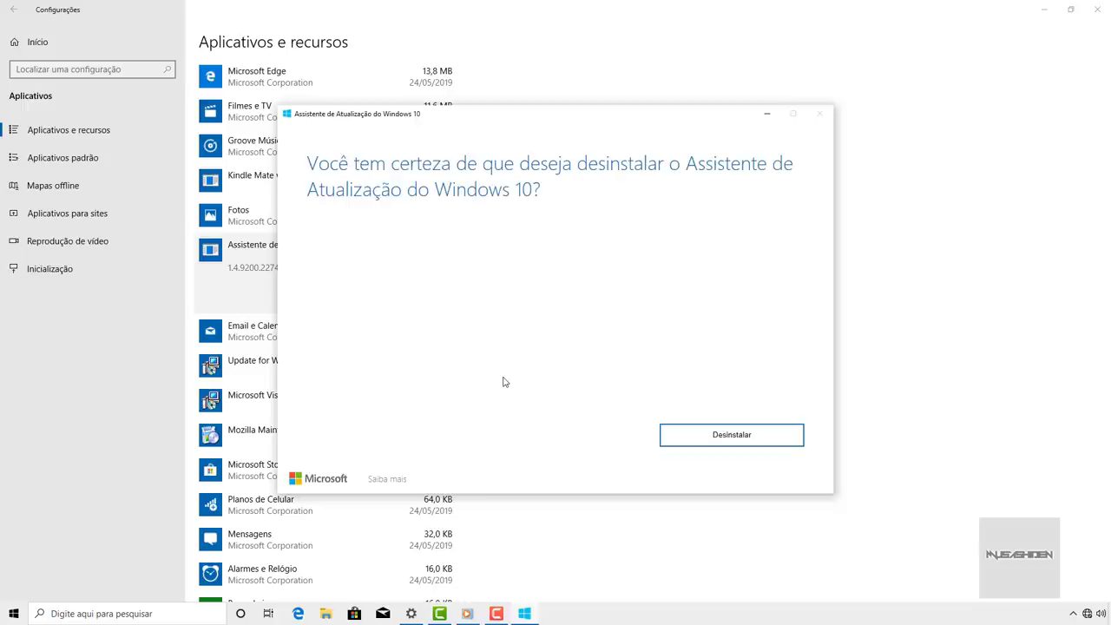
pyautogui.click(744, 443)
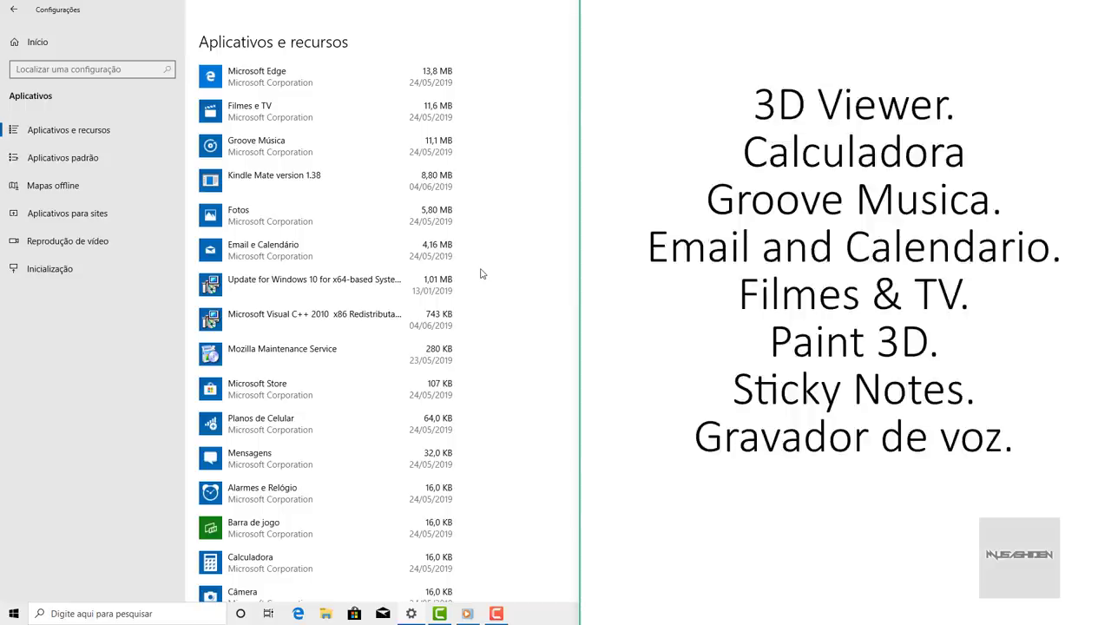
pyautogui.scroll(10, 392, 265)
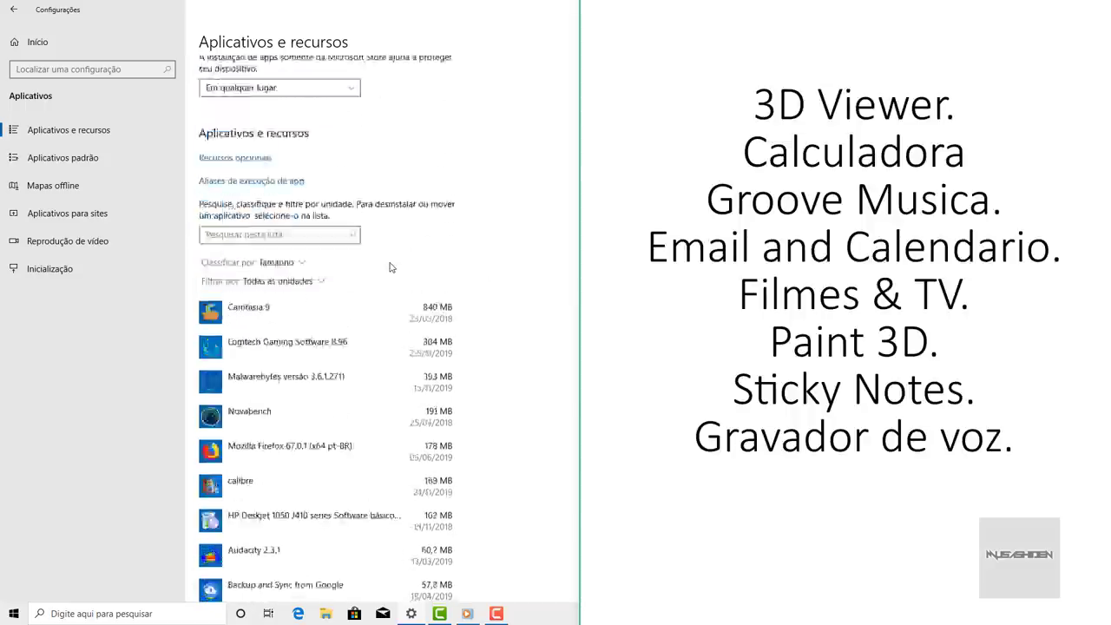
# - Inspect the uninstall options for Filmes e TV, Câmera and Fotos
pyautogui.scroll(-6, 390, 267)
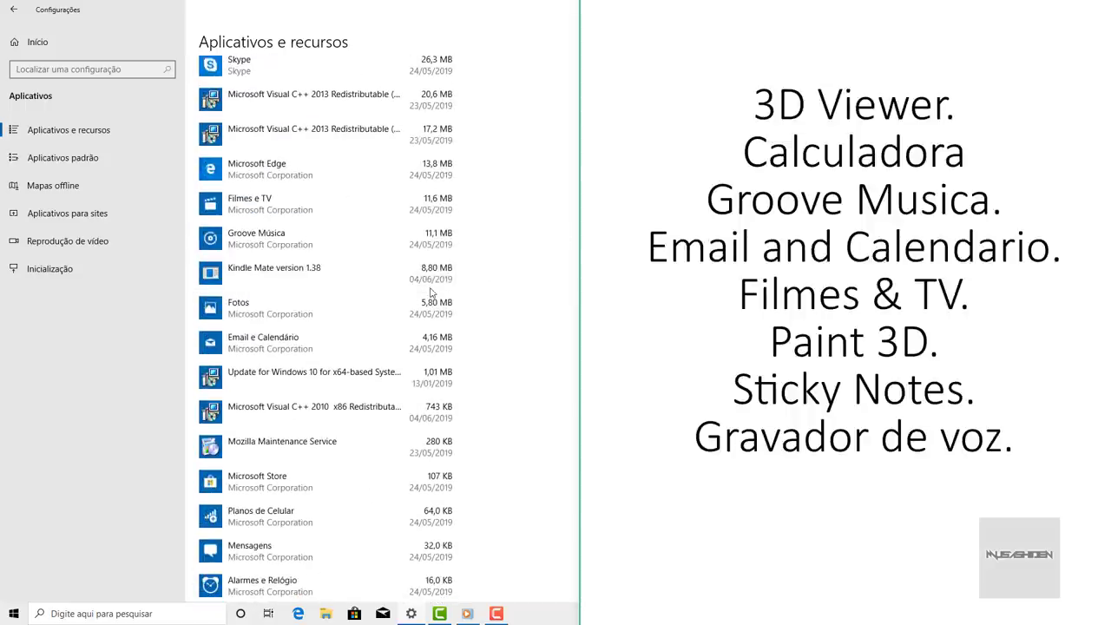
pyautogui.scroll(-15, 429, 293)
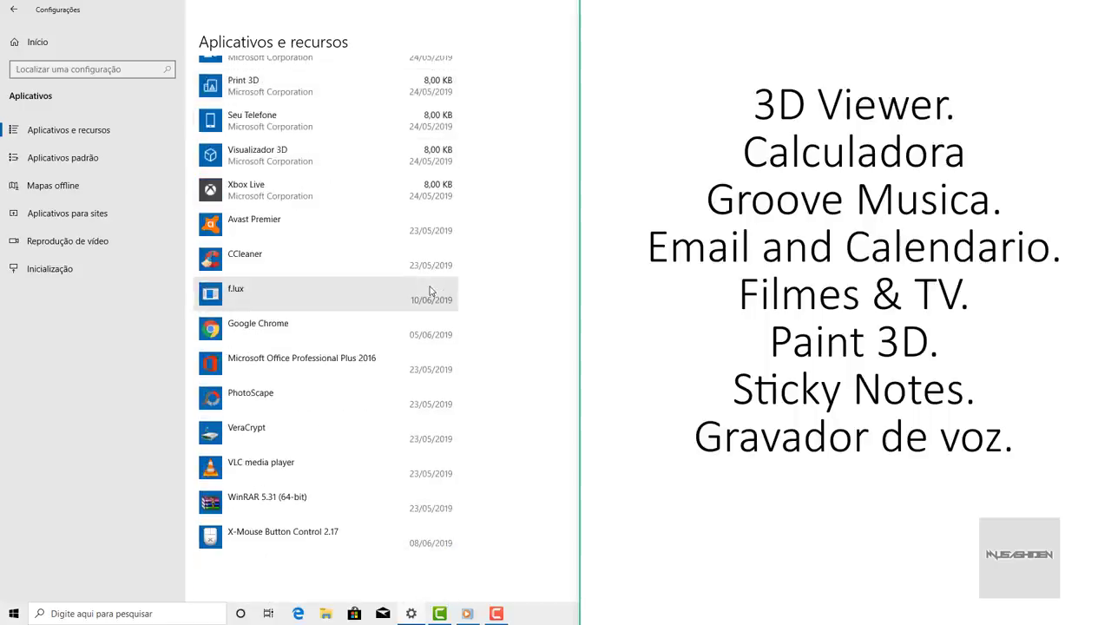
pyautogui.scroll(15, 429, 292)
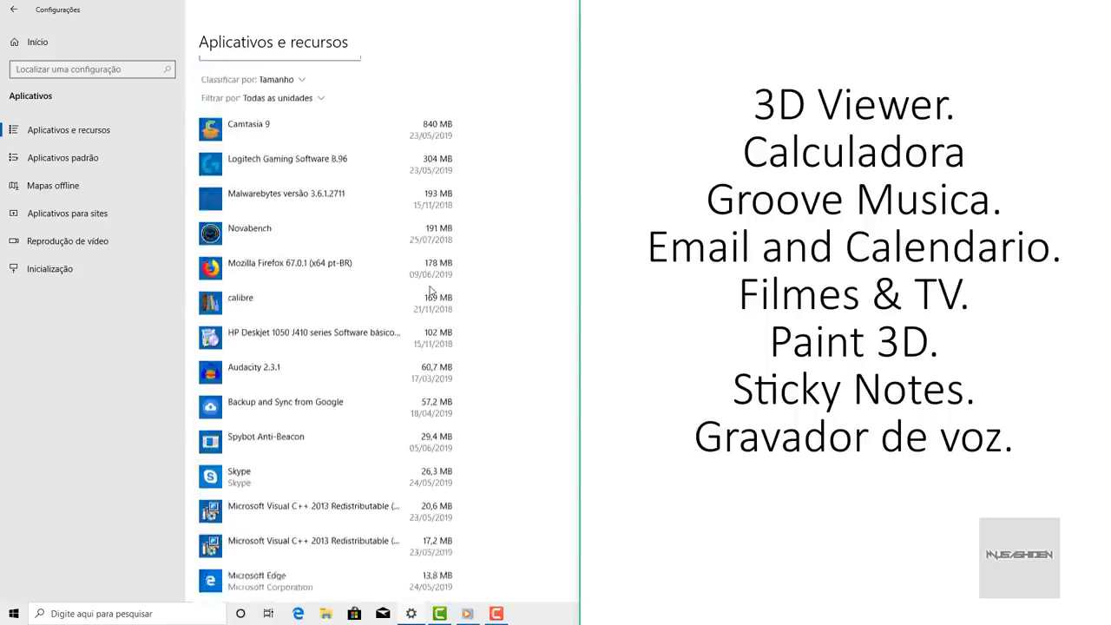
pyautogui.scroll(-5, 429, 293)
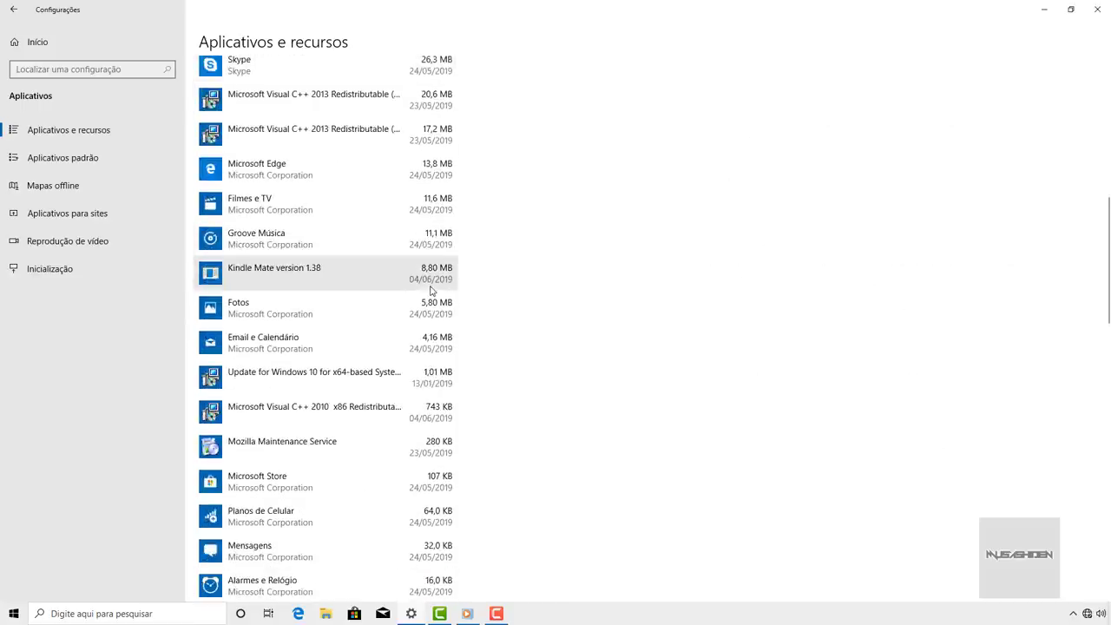
pyautogui.click(393, 221)
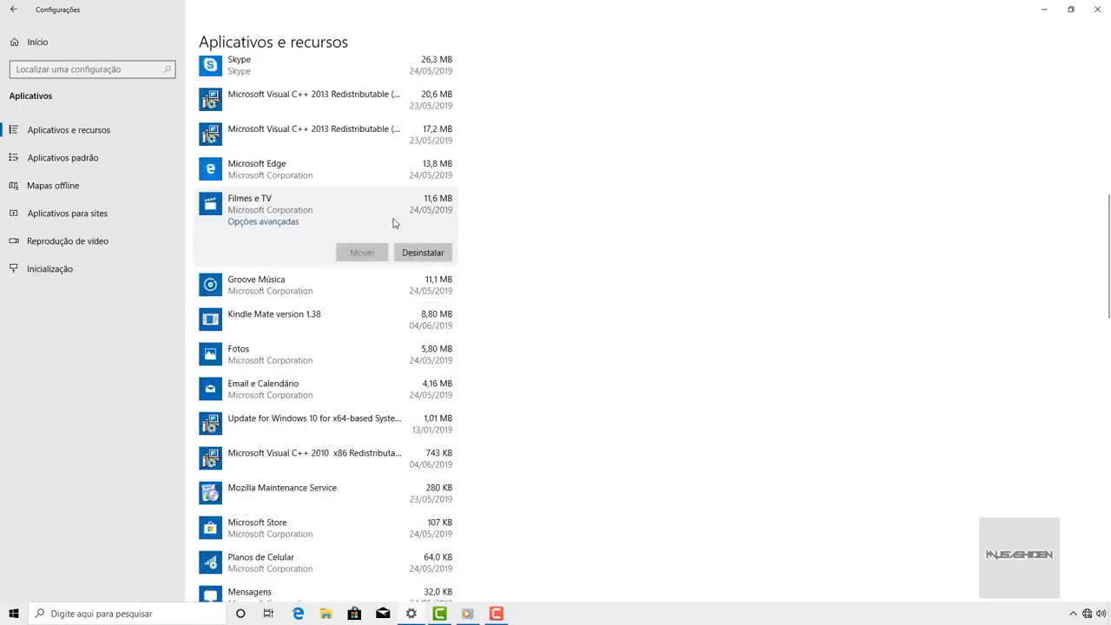
pyautogui.scroll(-5, 386, 238)
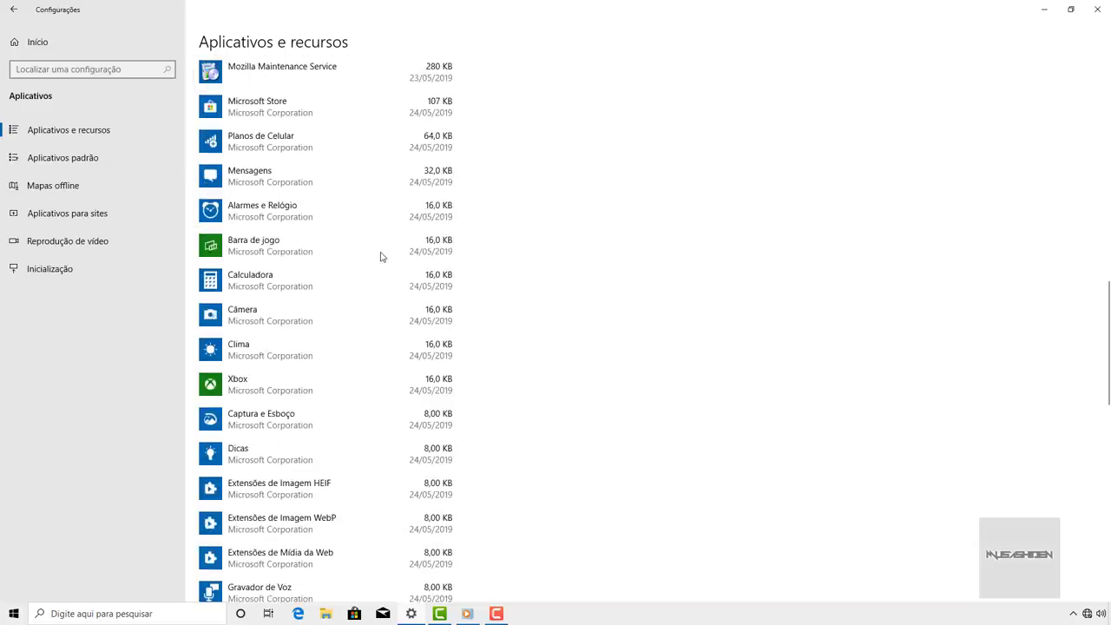
pyautogui.click(363, 310)
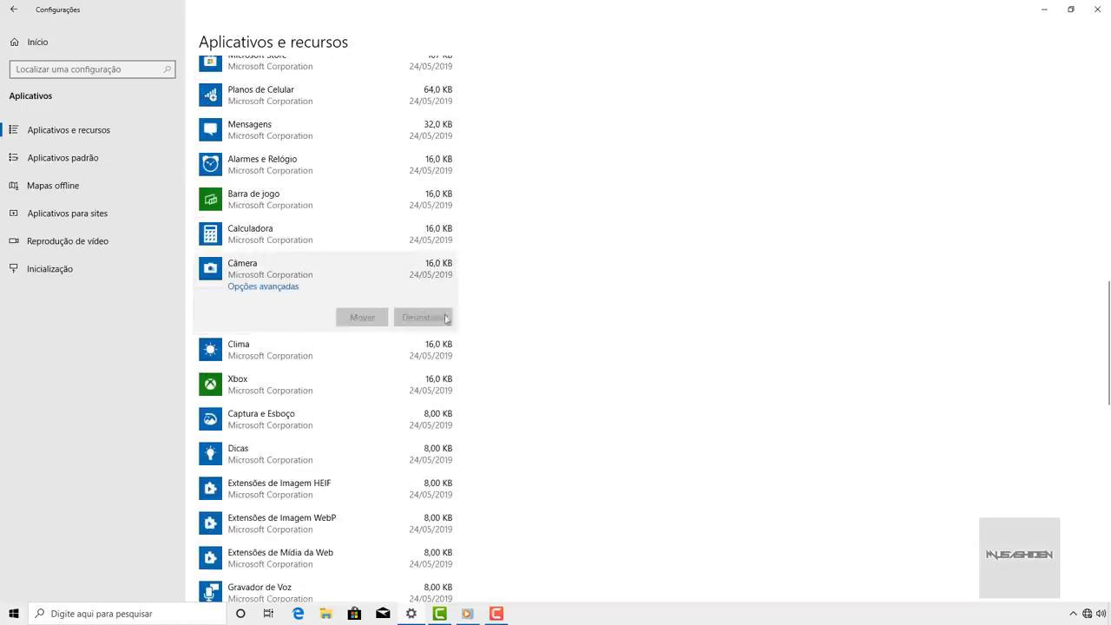
pyautogui.scroll(5, 433, 323)
pyautogui.click(370, 313)
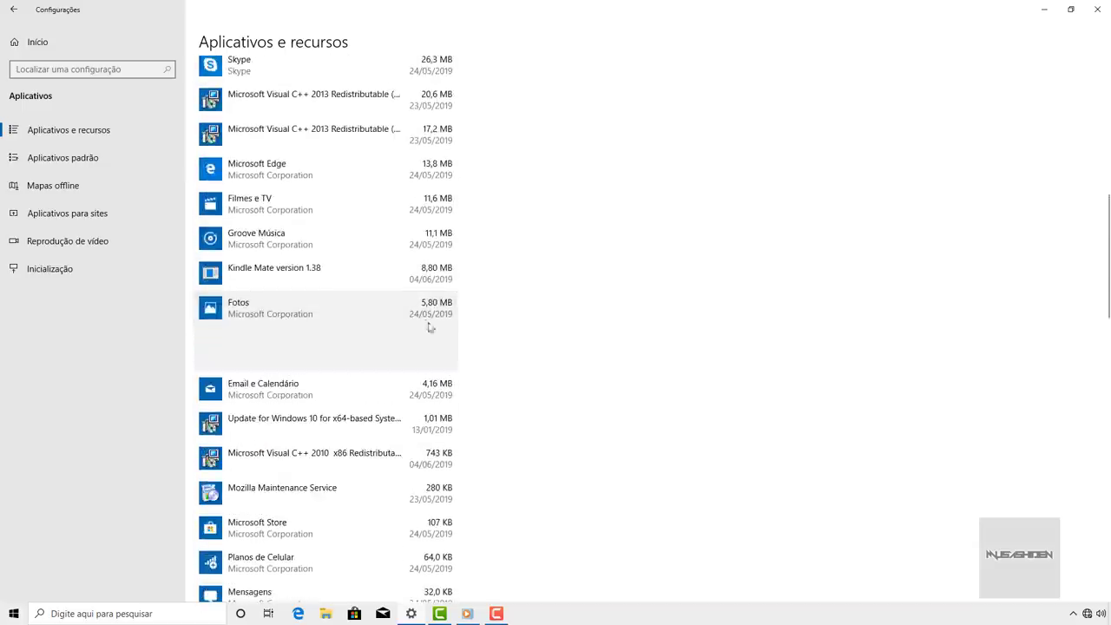
pyautogui.scroll(3, 479, 310)
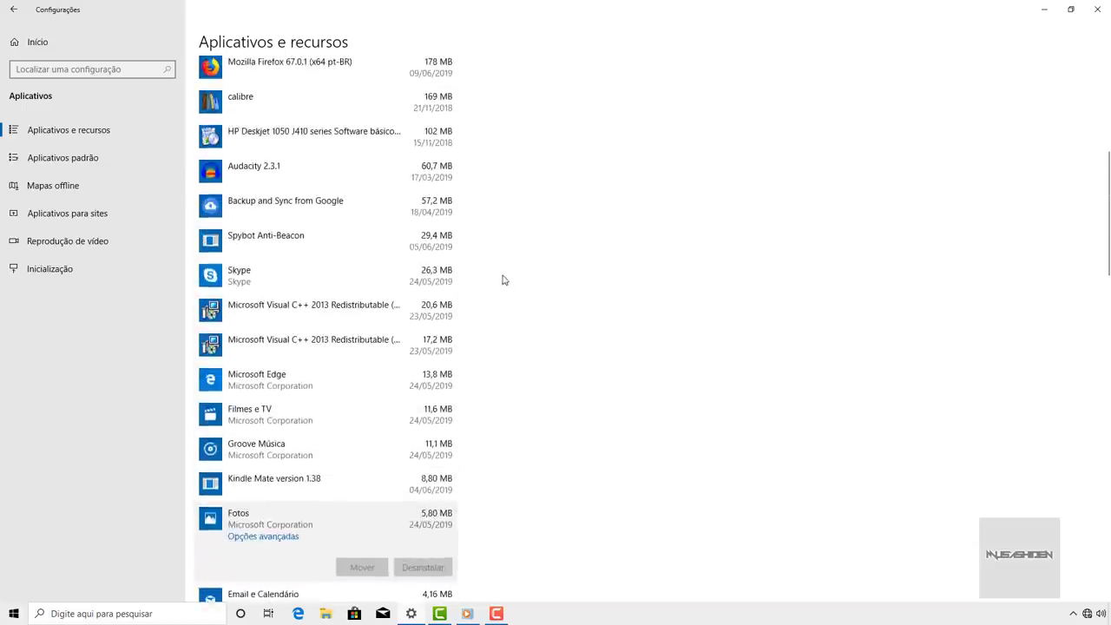
pyautogui.scroll(-7, 505, 277)
pyautogui.scroll(-1, 505, 278)
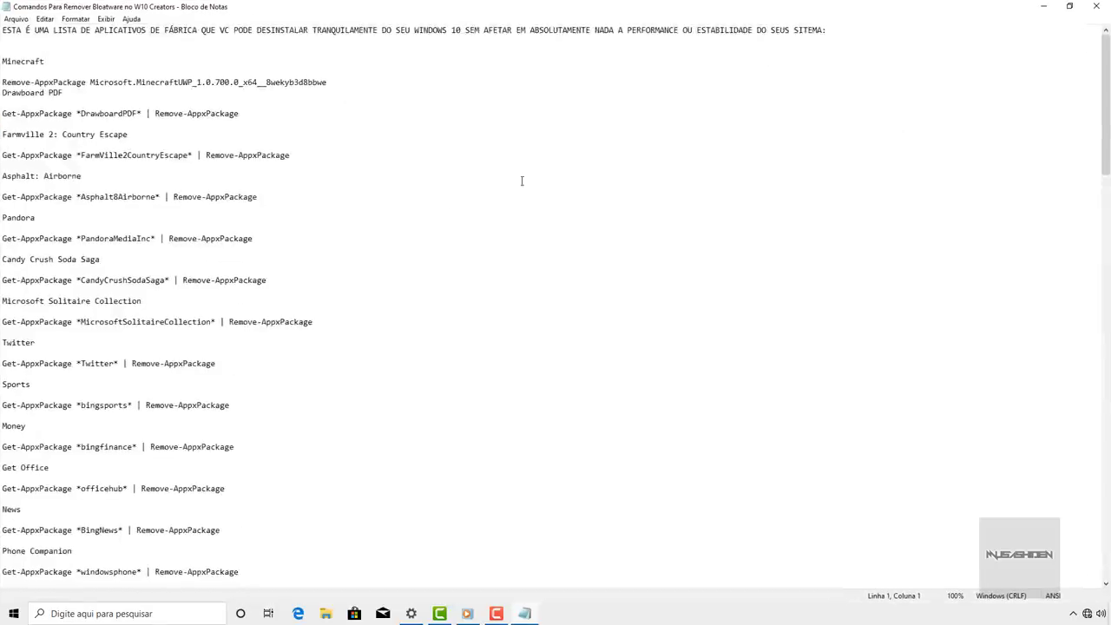
pyautogui.scroll(-18, 449, 216)
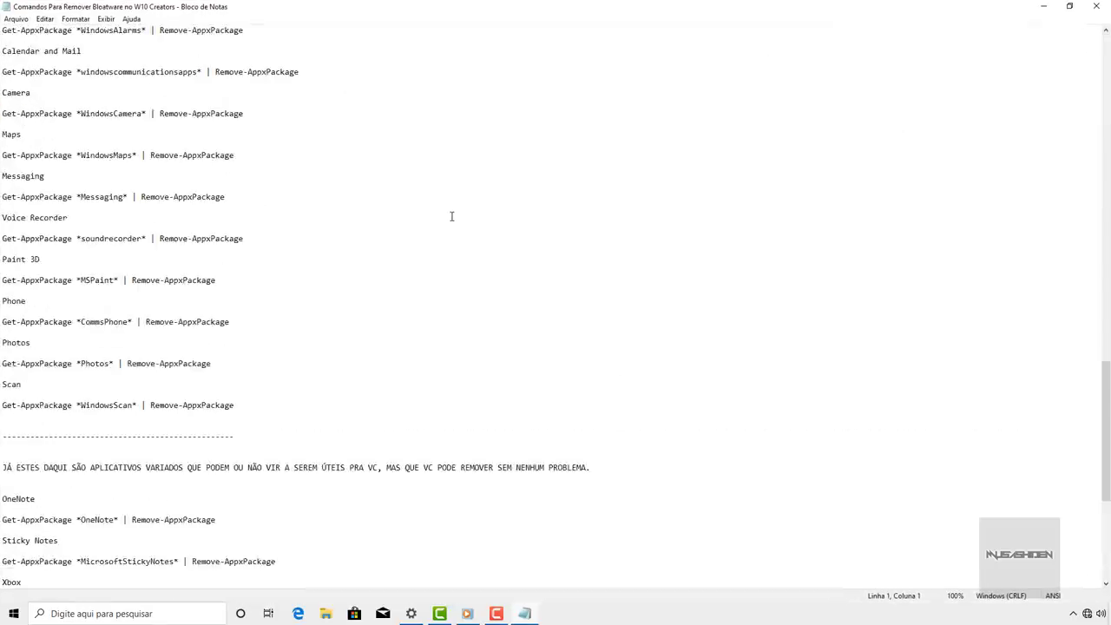
# - Restore the Notepad window, then move and resize it over Settings
pyautogui.scroll(20, 451, 216)
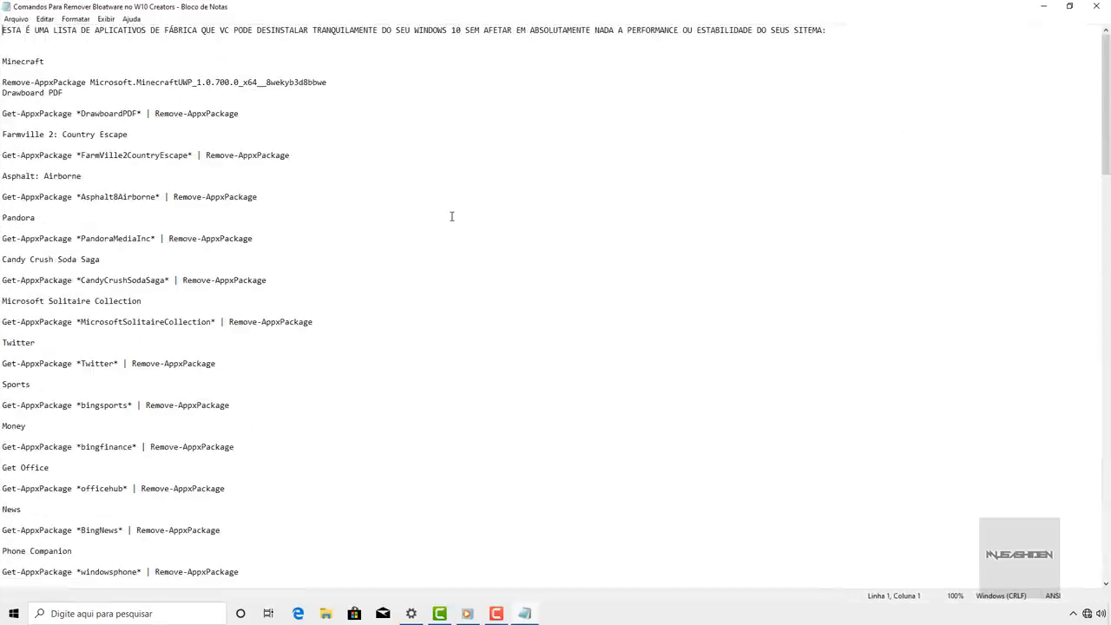
pyautogui.click(1077, 7)
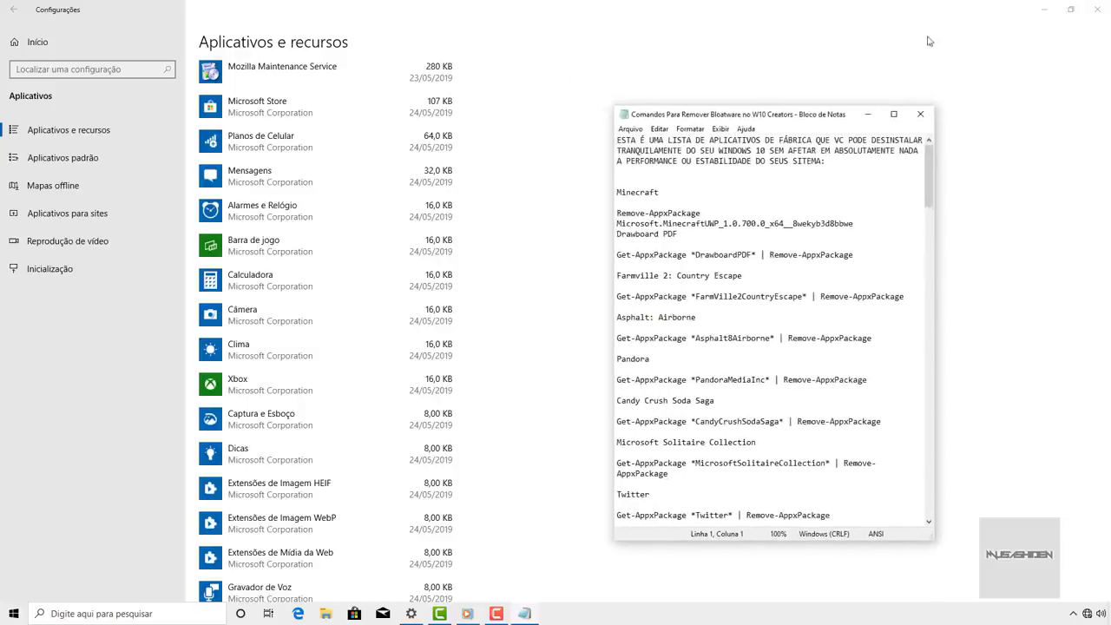
pyautogui.moveTo(740, 120); pyautogui.dragTo(678, 81)
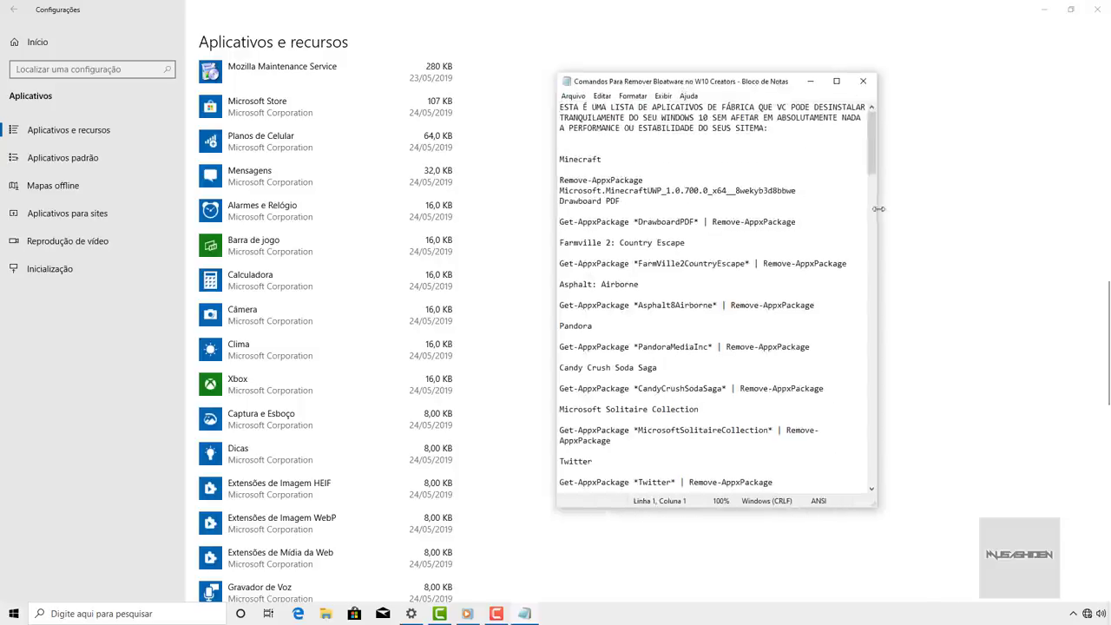
pyautogui.moveTo(878, 208); pyautogui.dragTo(969, 202)
# - Copy the OneNote Get-AppxPackage removal line, minimize Notepad and open Start
pyautogui.scroll(-10, 667, 170)
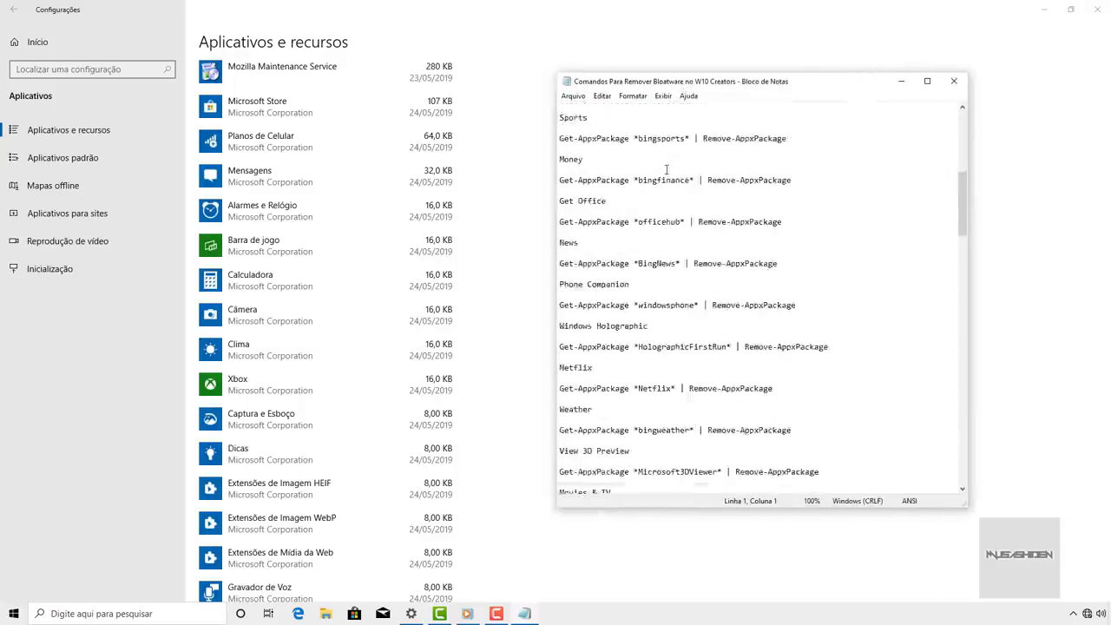
pyautogui.scroll(-20, 667, 170)
pyautogui.click(714, 253)
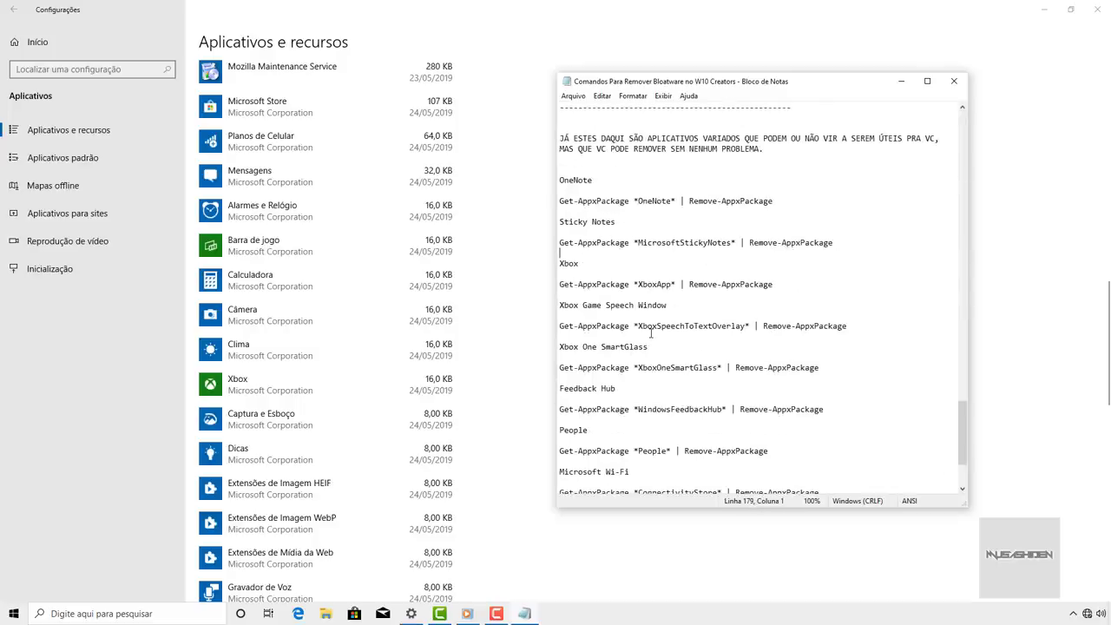
pyautogui.scroll(-4, 741, 206)
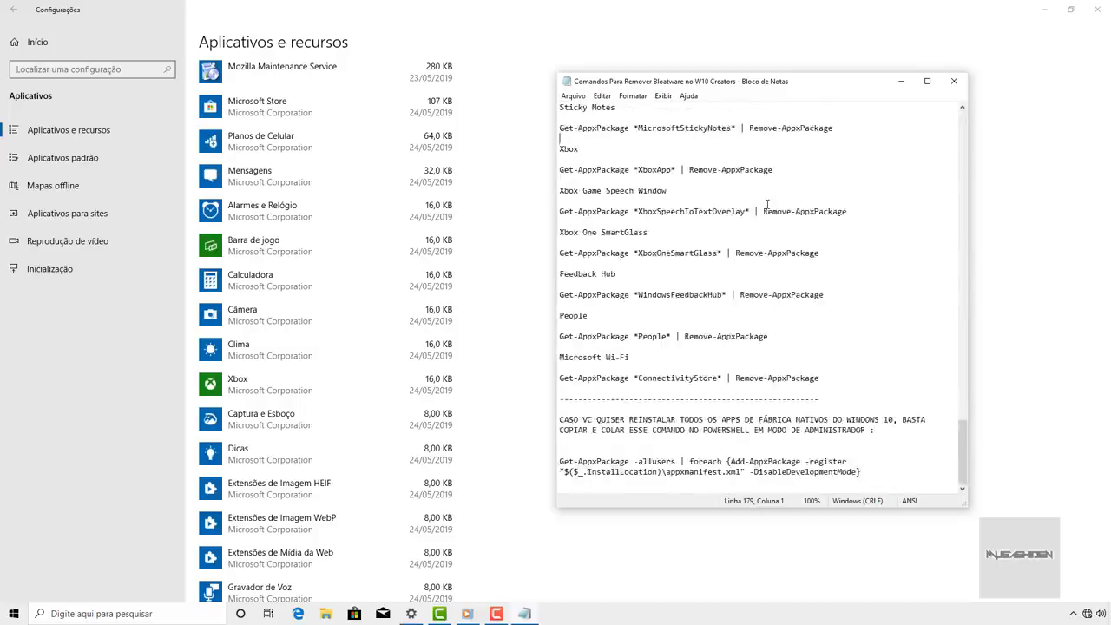
pyautogui.scroll(5, 767, 204)
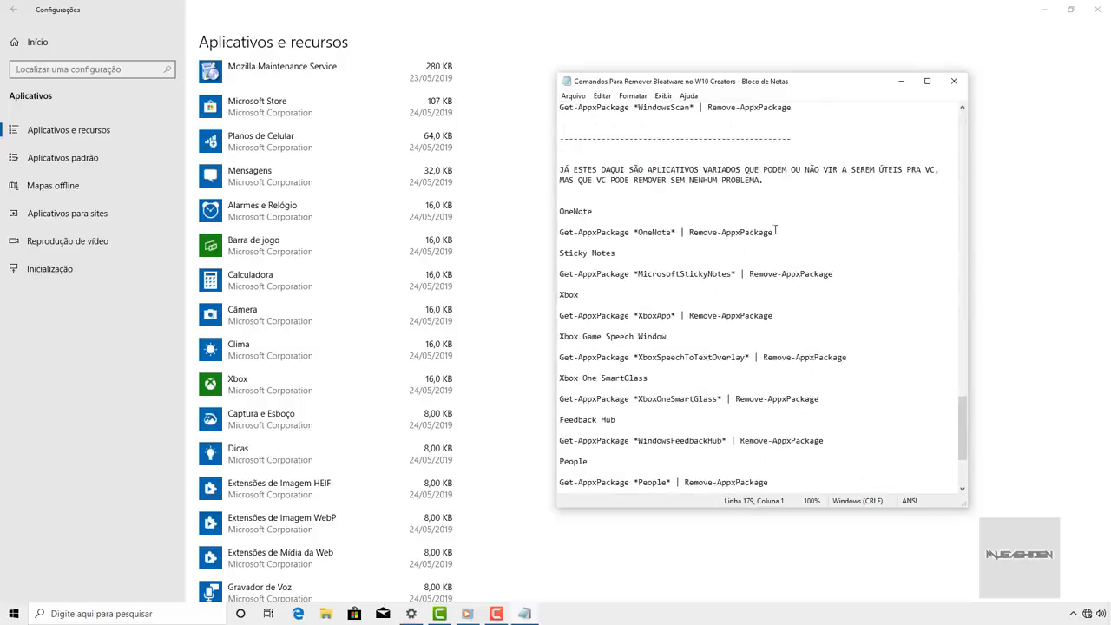
pyautogui.moveTo(779, 232); pyautogui.dragTo(564, 234)
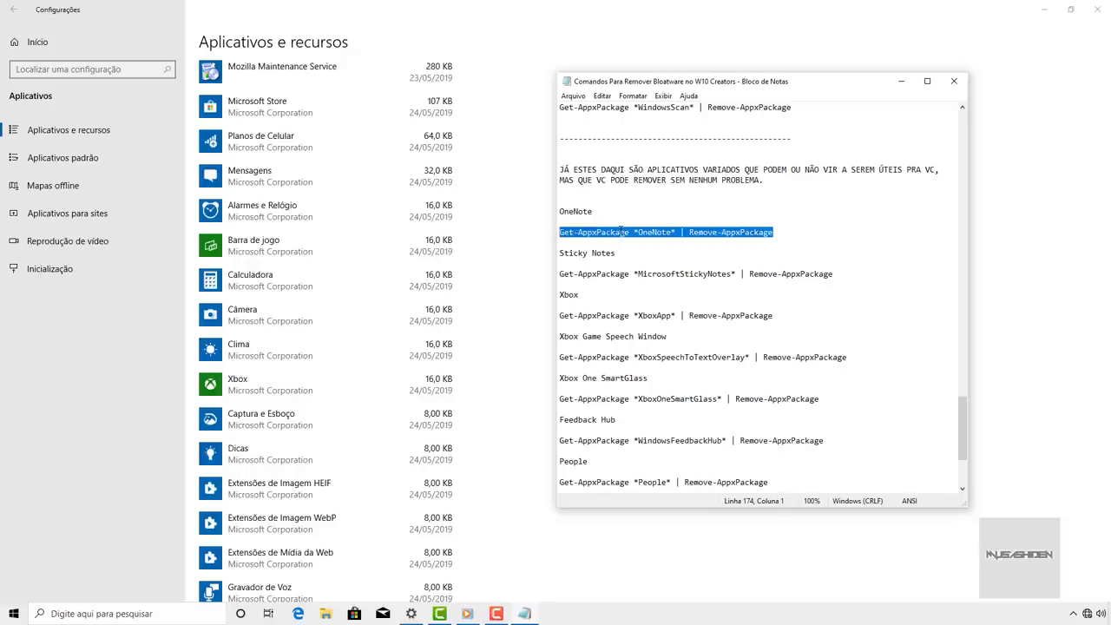
pyautogui.press('super+Down')
pyautogui.press('super')
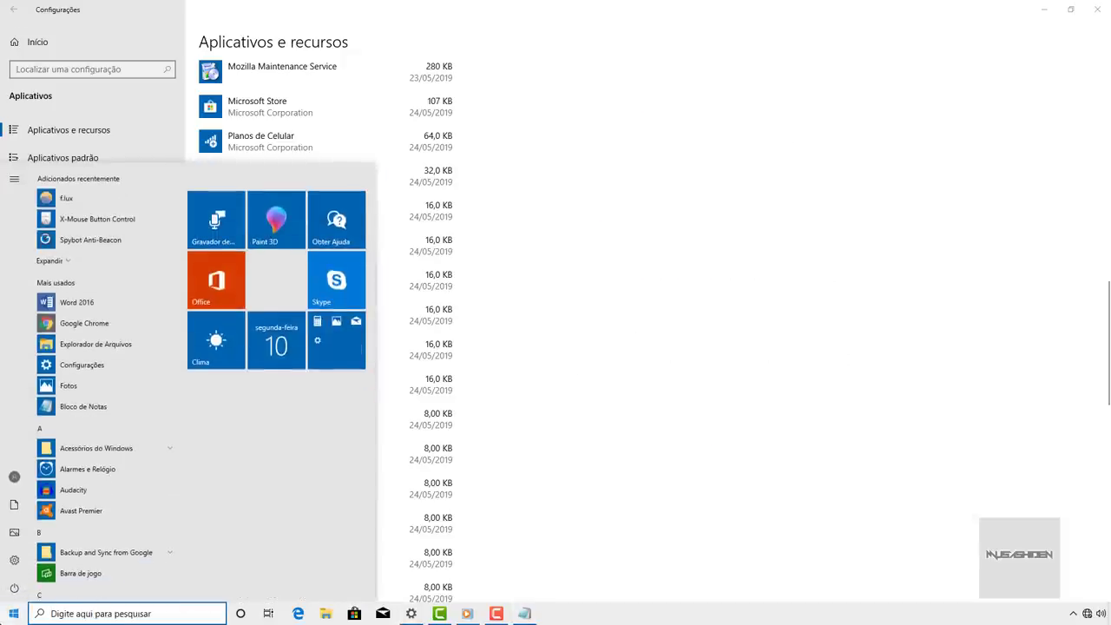
# - Uninstall OneNote with Get-AppxPackage *OneNote* | Remove-AppxPackage in an administrator PowerShell
pyautogui.write('p')
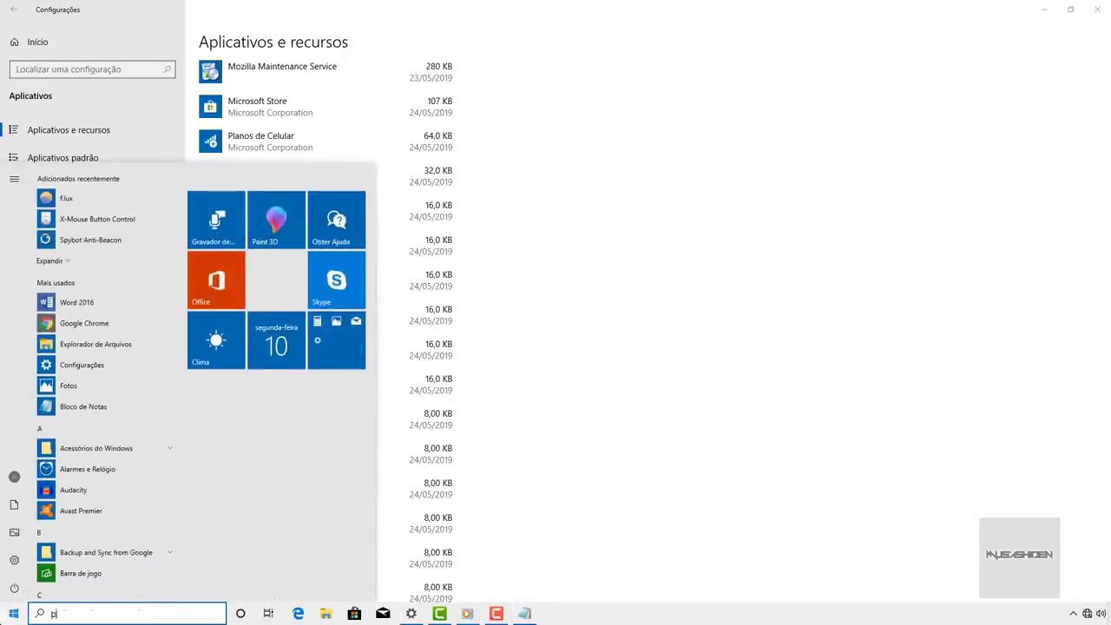
pyautogui.write('owershell')
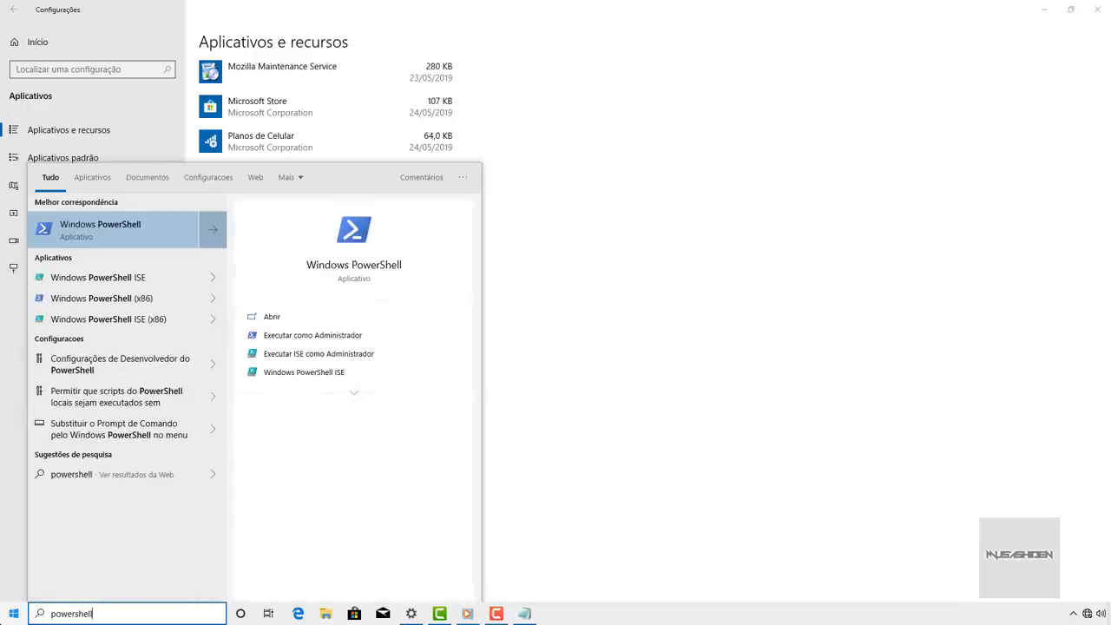
pyautogui.rightClick(127, 231)
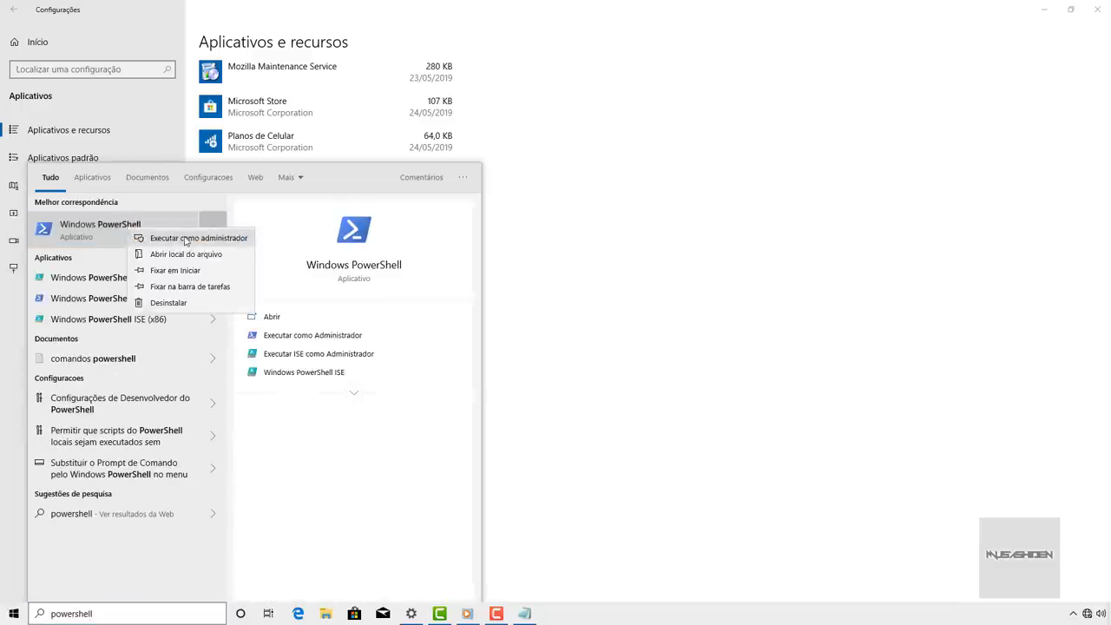
pyautogui.click(185, 237)
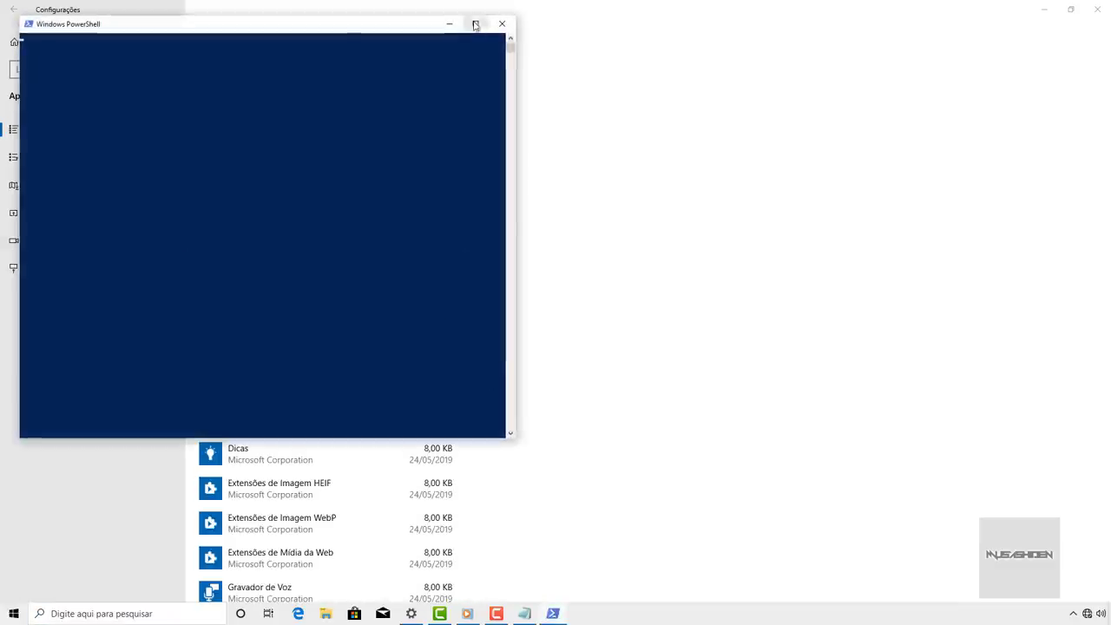
pyautogui.click(475, 24)
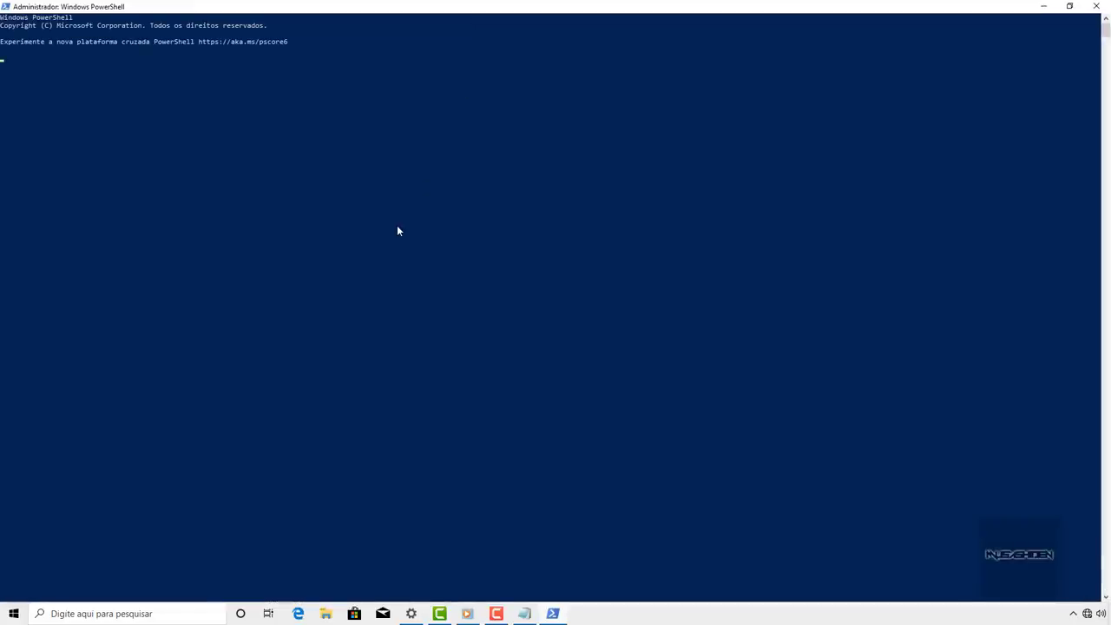
pyautogui.rightClick(253, 175)
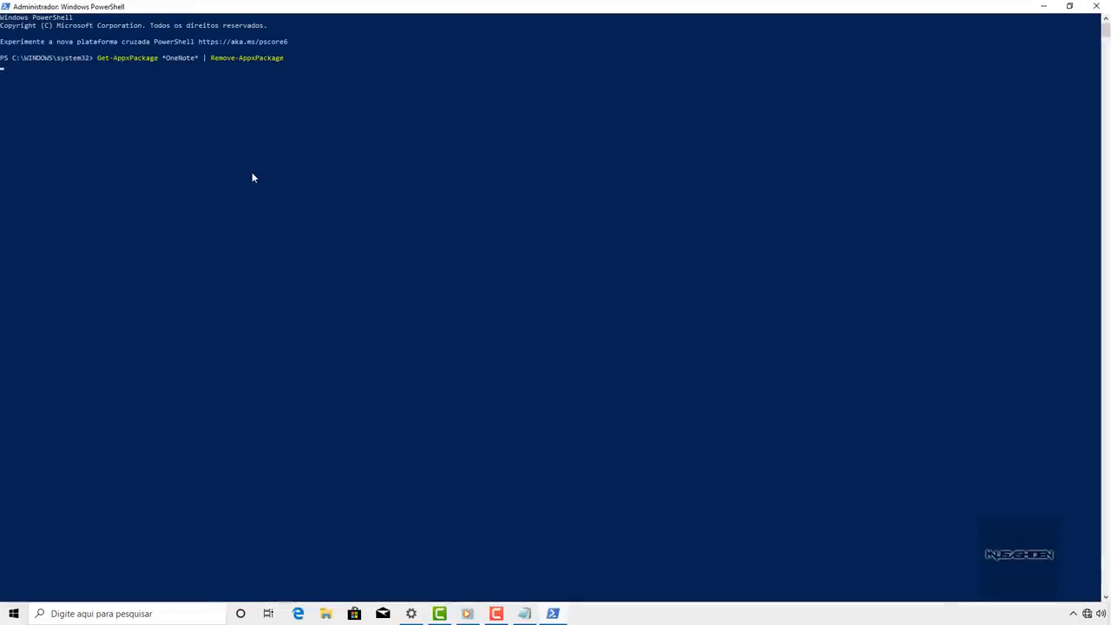
pyautogui.press('Return')
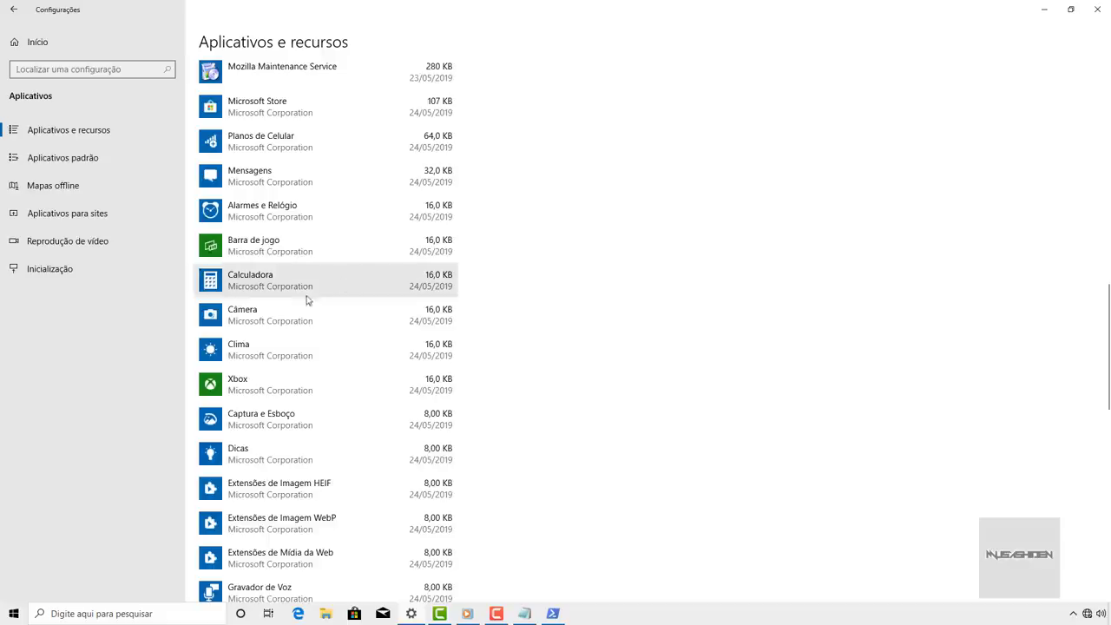
# - Delete all downloaded offline maps
pyautogui.scroll(-10, 312, 295)
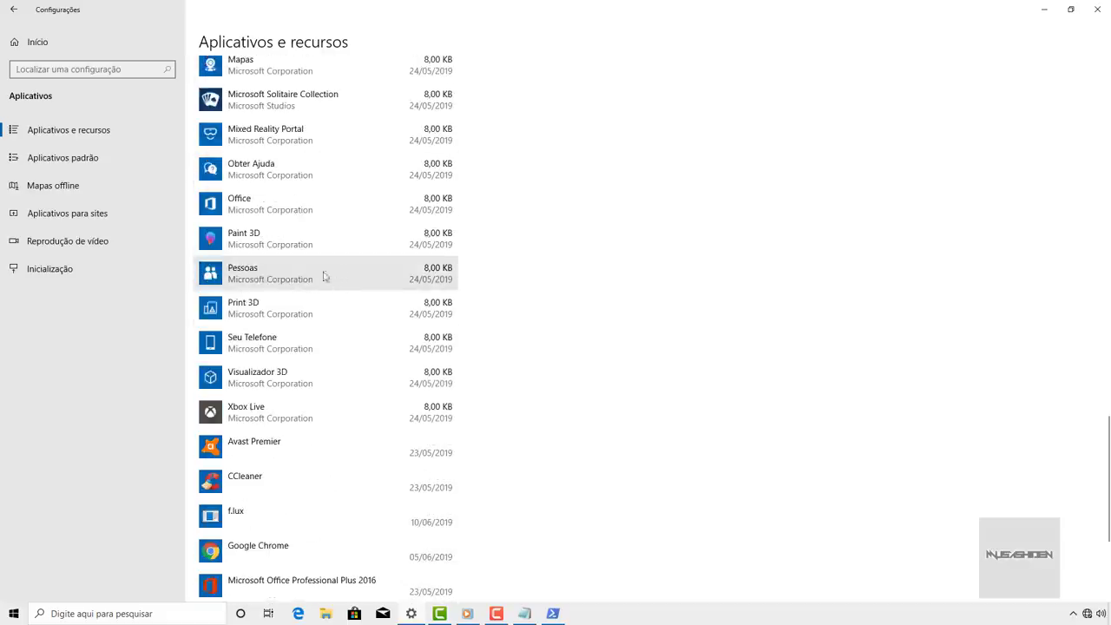
pyautogui.click(88, 197)
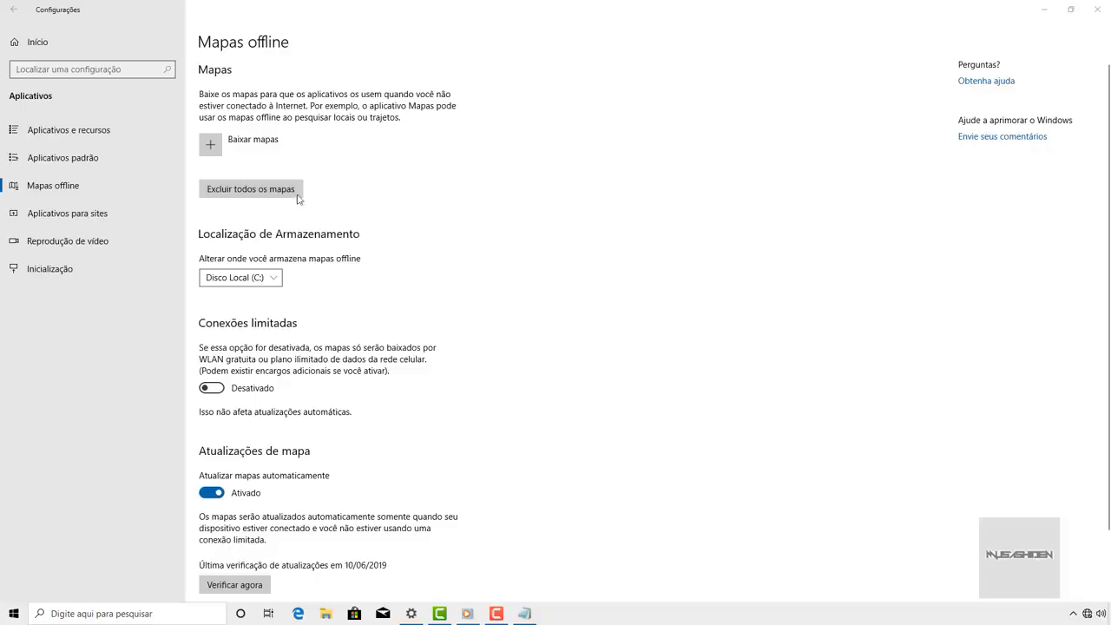
pyautogui.click(288, 191)
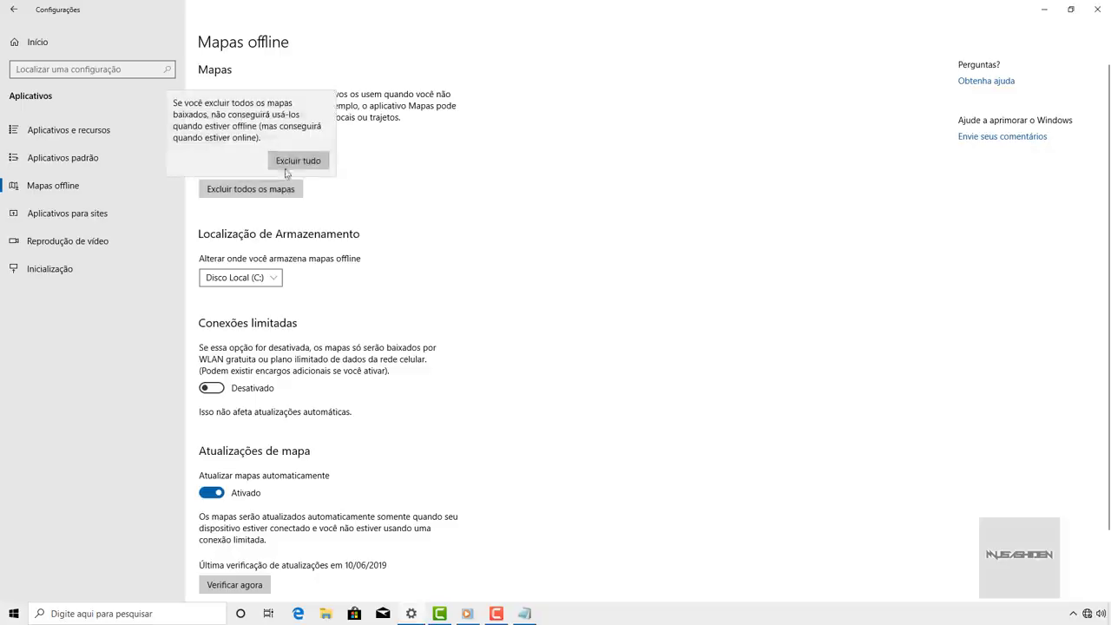
pyautogui.click(314, 158)
# - Turn off automatic map updates, then go to the Video playback settings
pyautogui.scroll(-1, 344, 261)
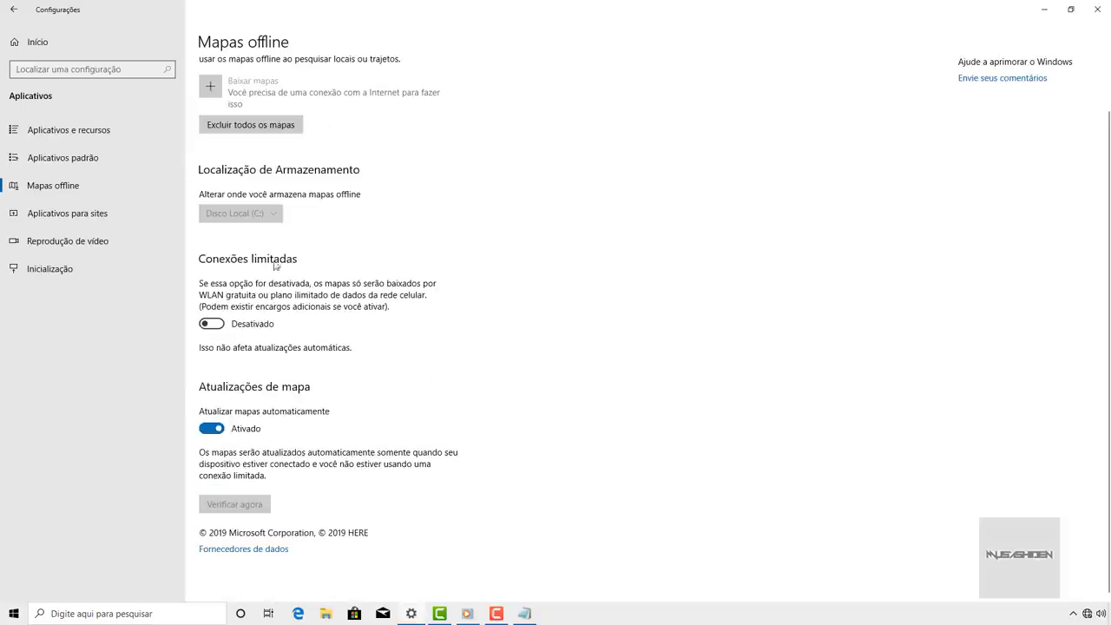
pyautogui.click(212, 430)
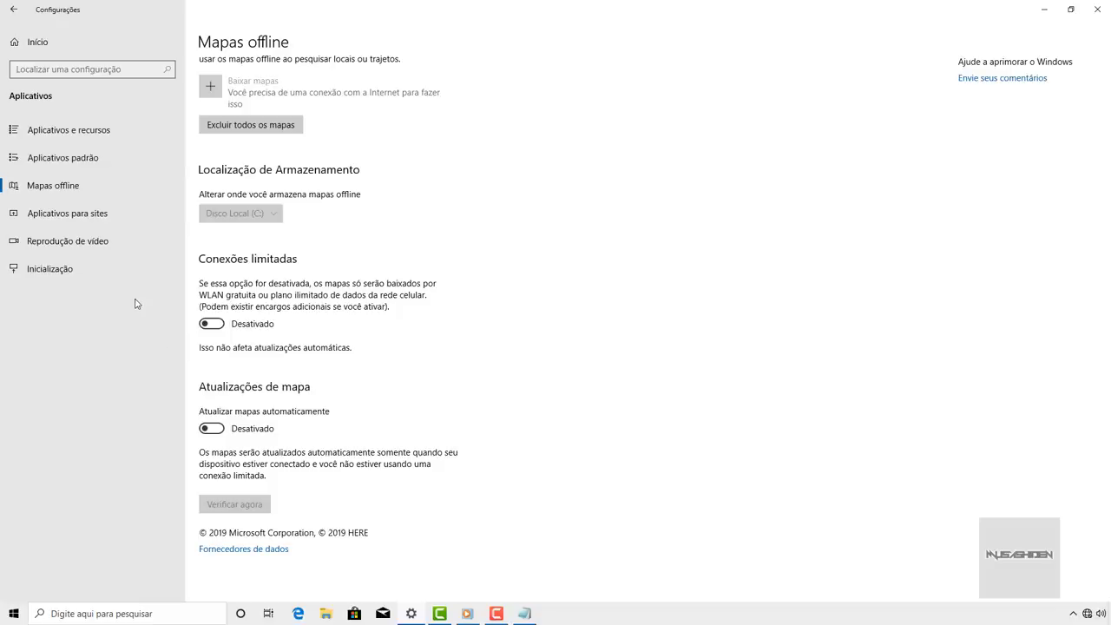
pyautogui.click(110, 248)
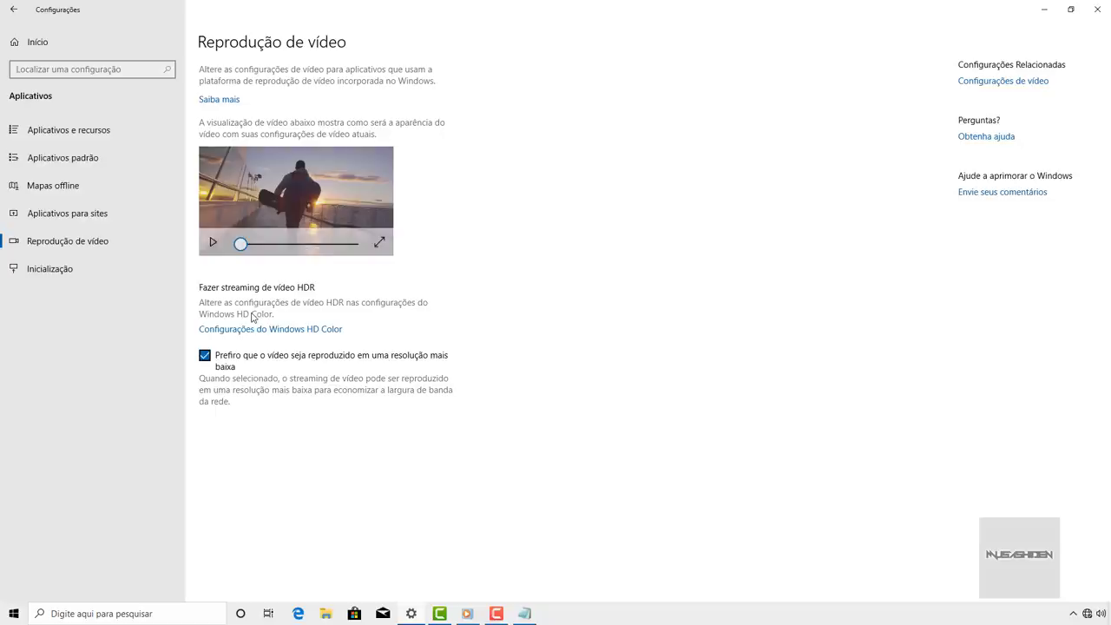
pyautogui.click(215, 248)
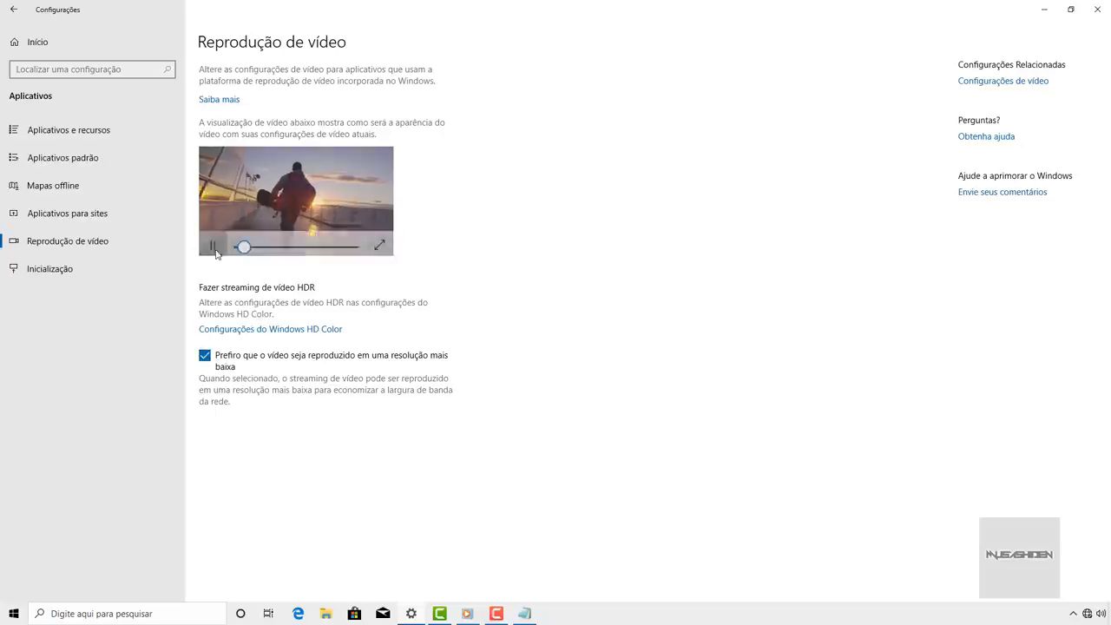
pyautogui.click(215, 248)
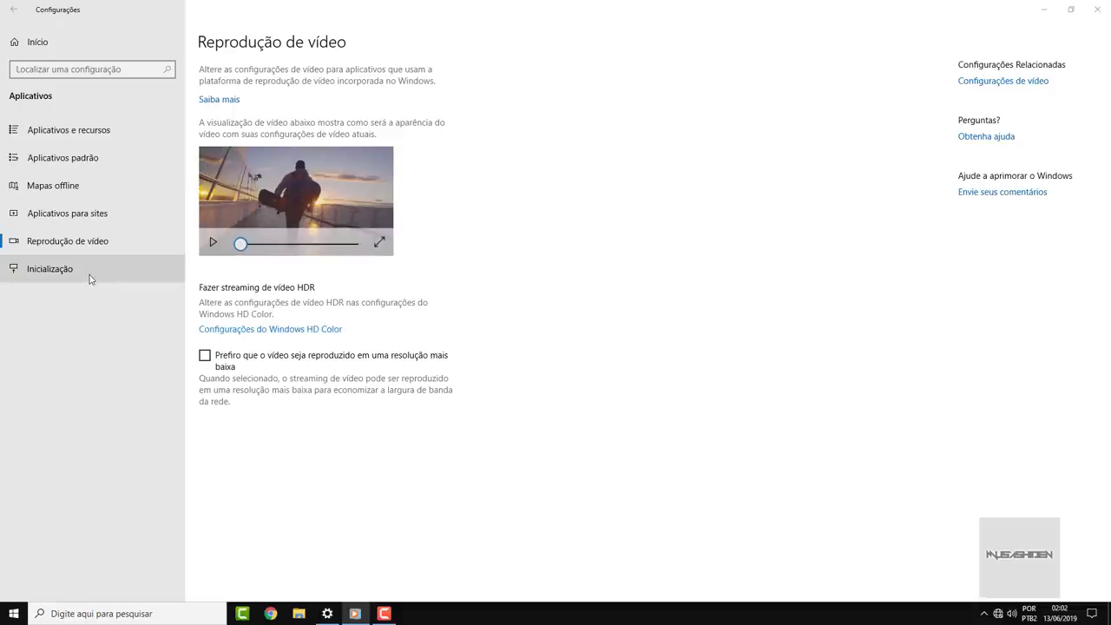
# - Disable CCleaner, Spotify, X-Mouse Button Control, µTorrent and Windows Security at startup
pyautogui.click(89, 277)
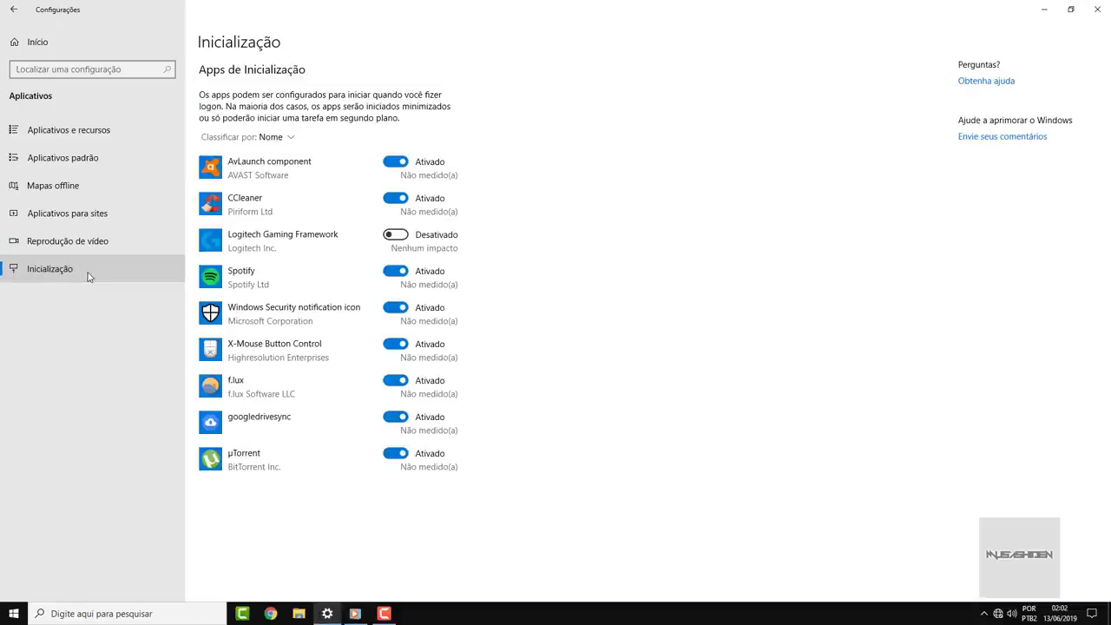
pyautogui.click(393, 235)
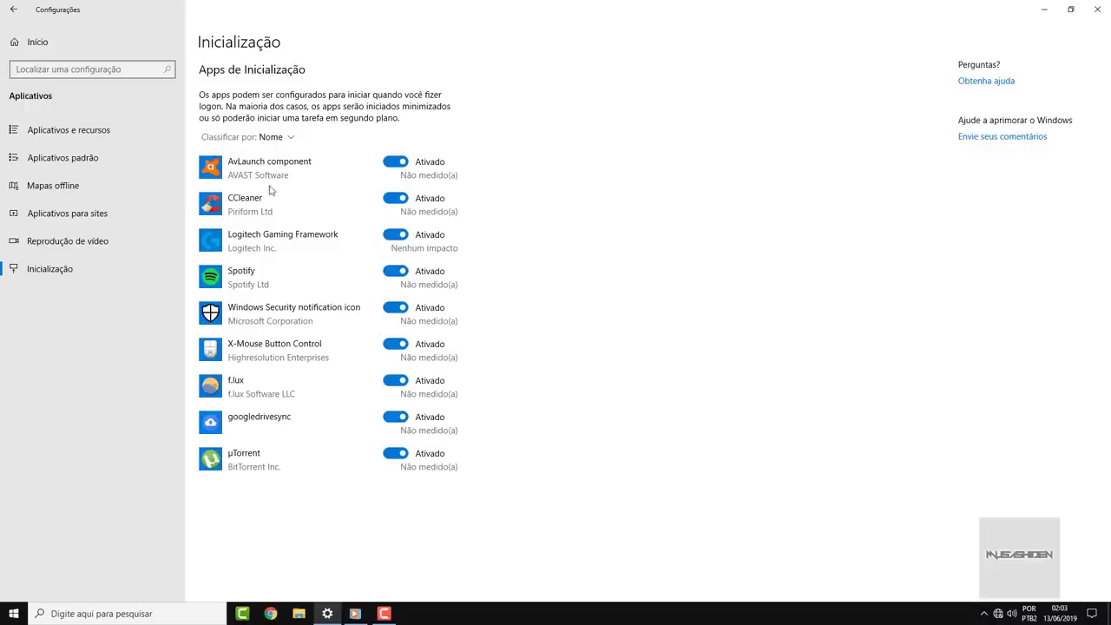
pyautogui.click(396, 200)
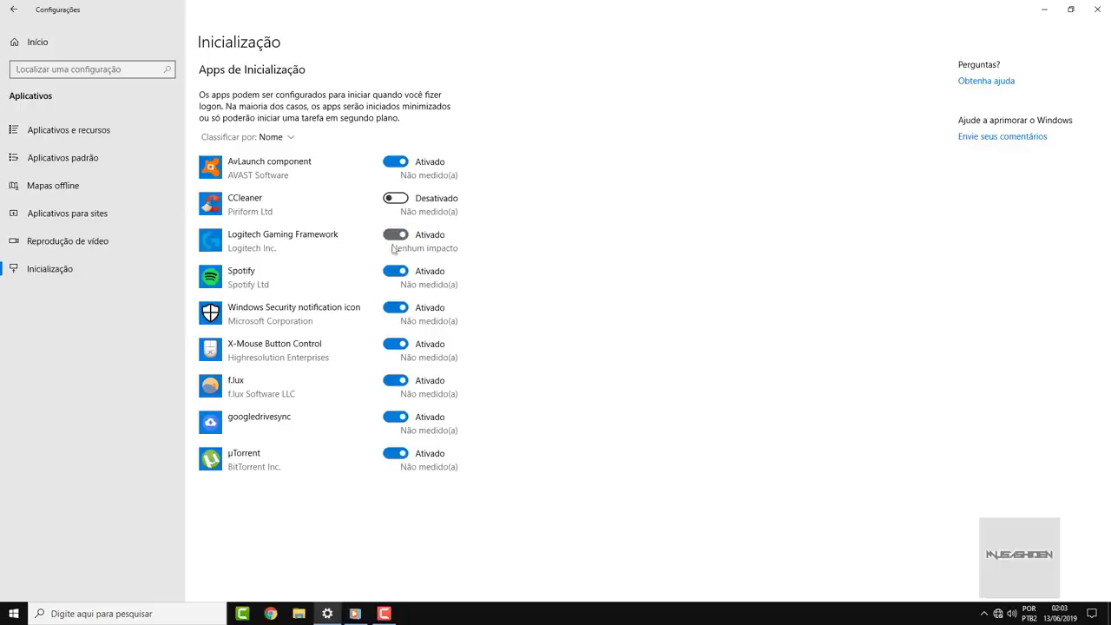
pyautogui.click(393, 274)
pyautogui.click(402, 347)
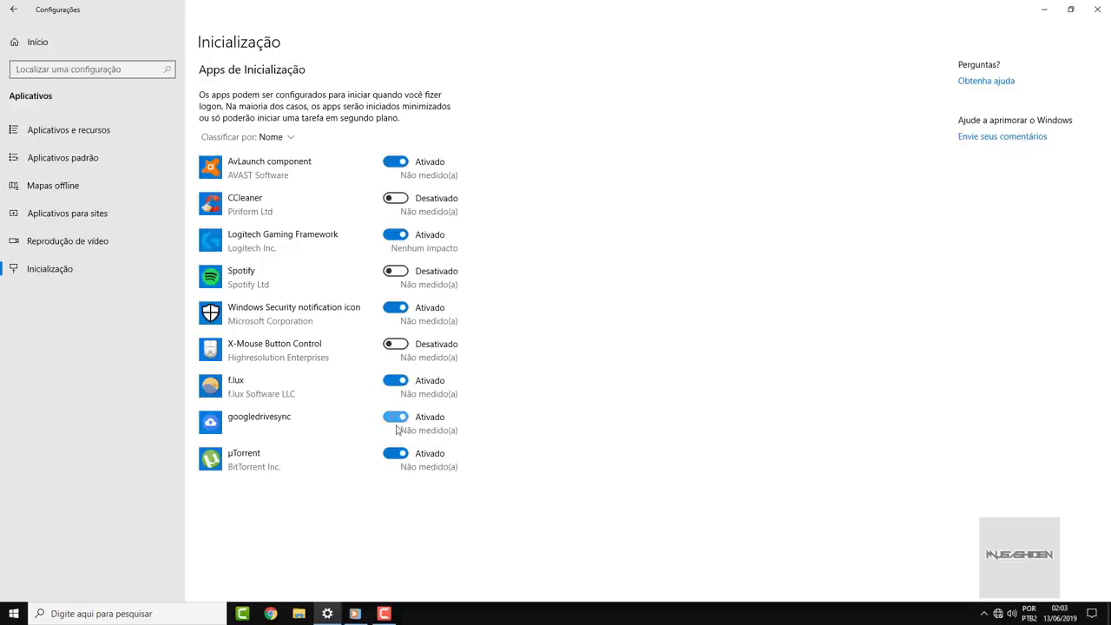
pyautogui.click(396, 455)
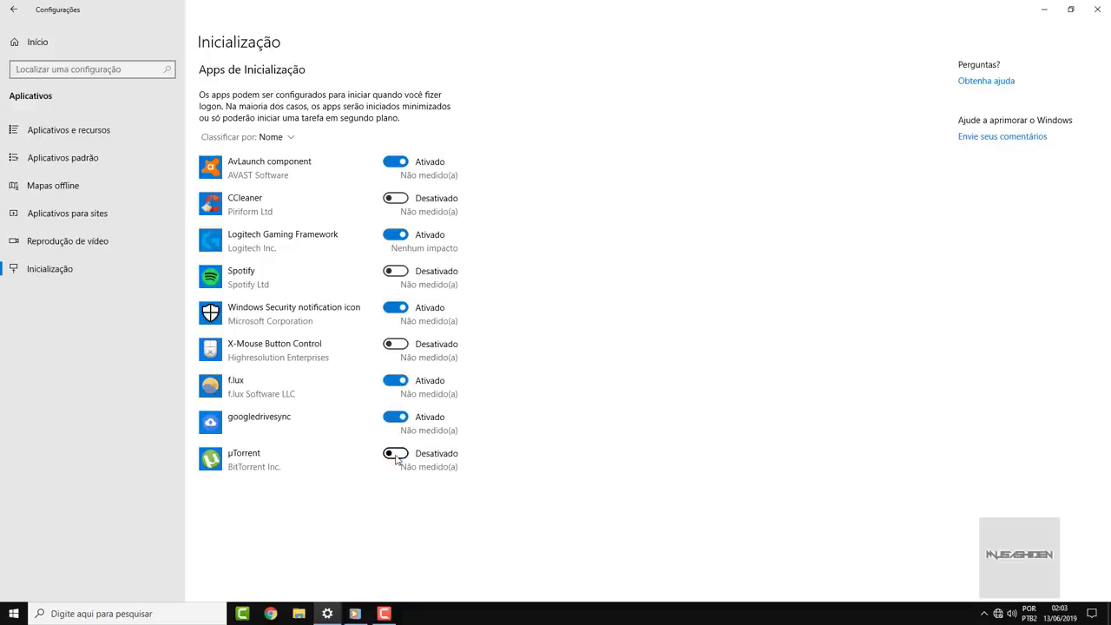
pyautogui.click(397, 310)
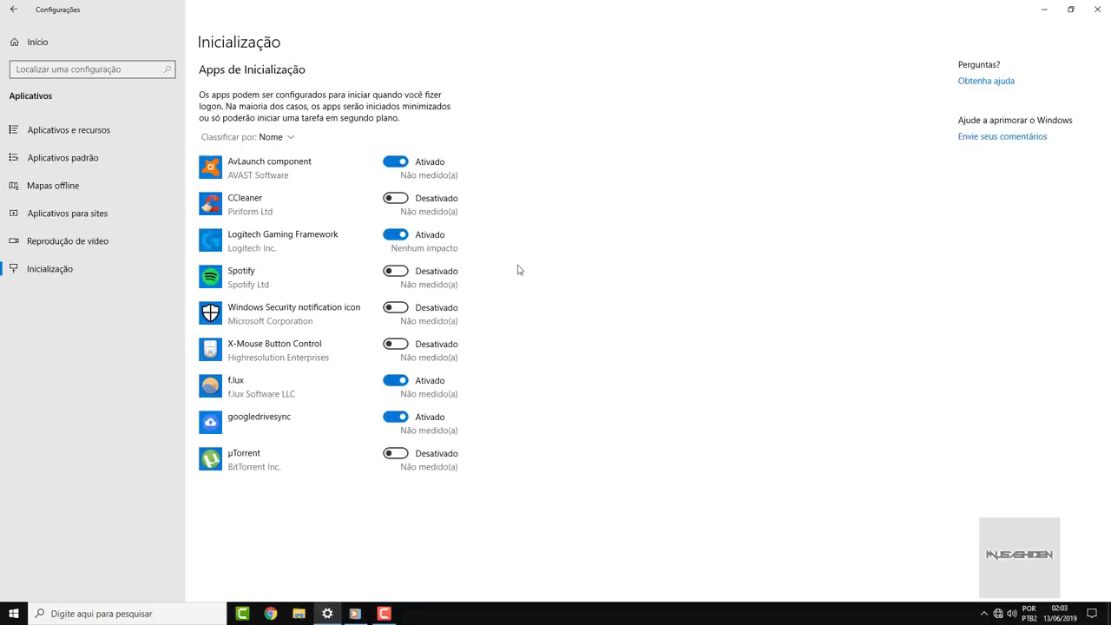
# - Sort the startup apps by startup impact, then go to Accounts settings
pyautogui.click(286, 139)
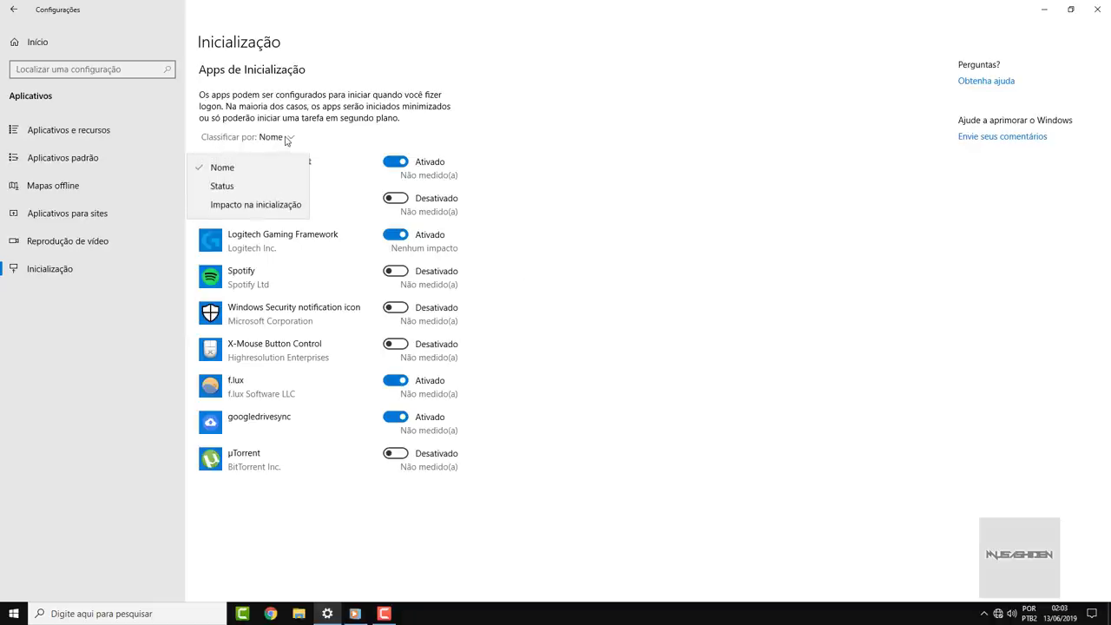
pyautogui.click(278, 210)
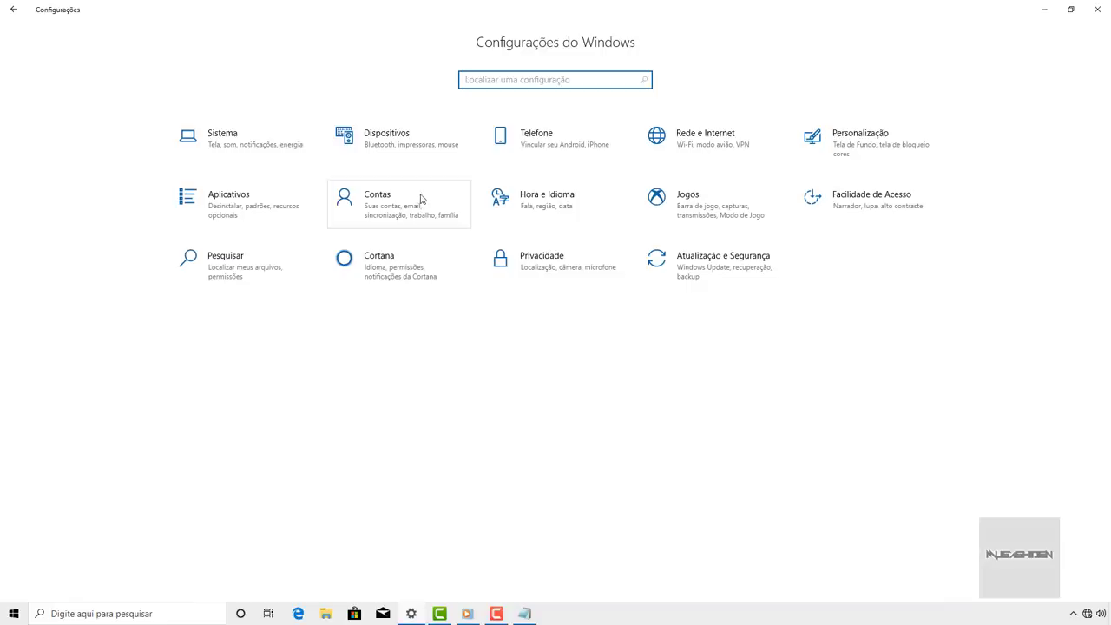
pyautogui.click(422, 199)
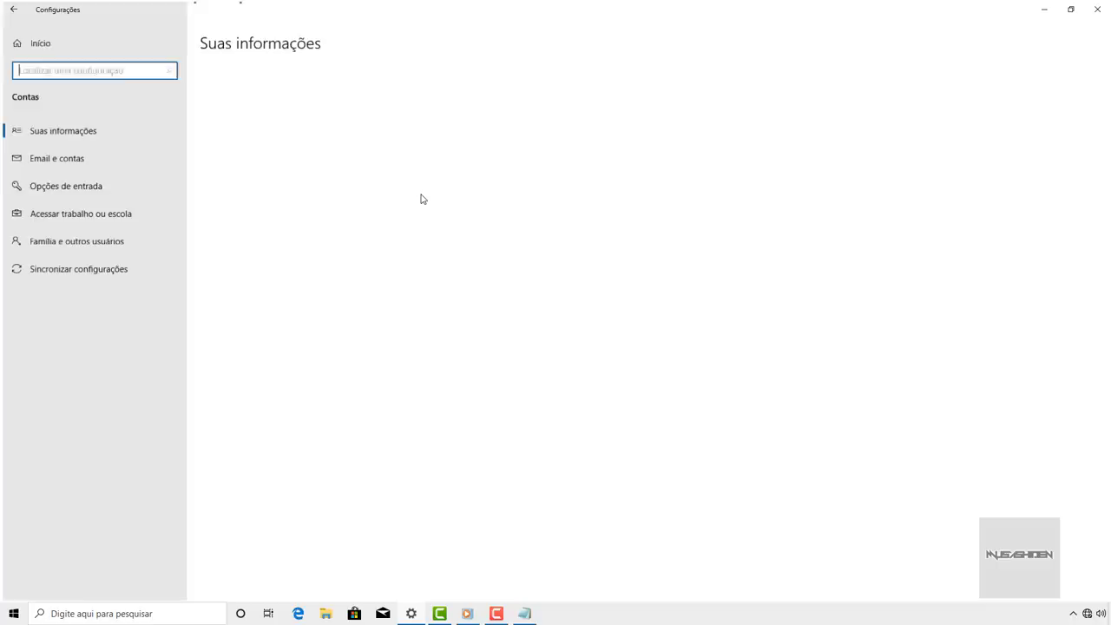
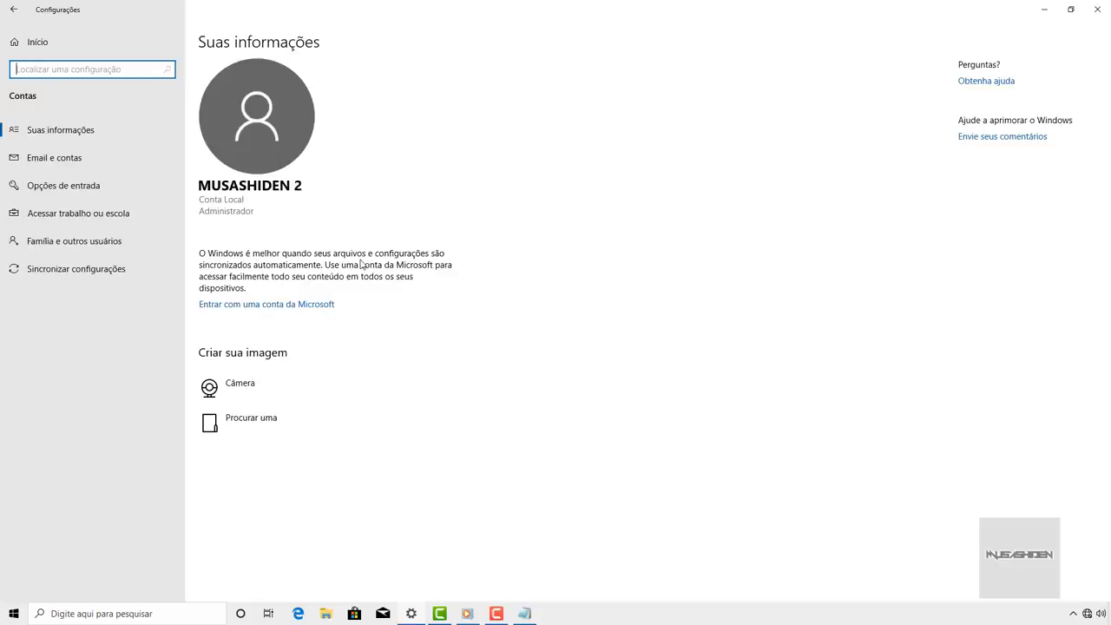
# - Restore and re-maximize the Settings window, then go to Família e outros usuários in Contas
pyautogui.click(1071, 9)
pyautogui.doubleClick(817, 17)
pyautogui.click(151, 243)
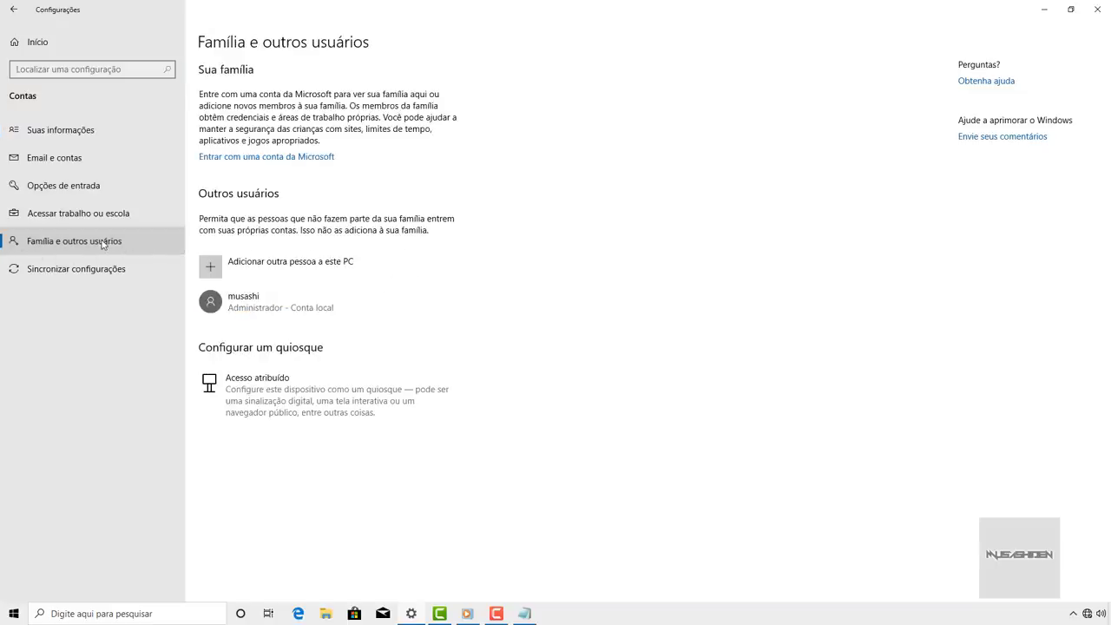
# - Begin adding another person to this PC as a local user without a Microsoft account
pyautogui.click(354, 266)
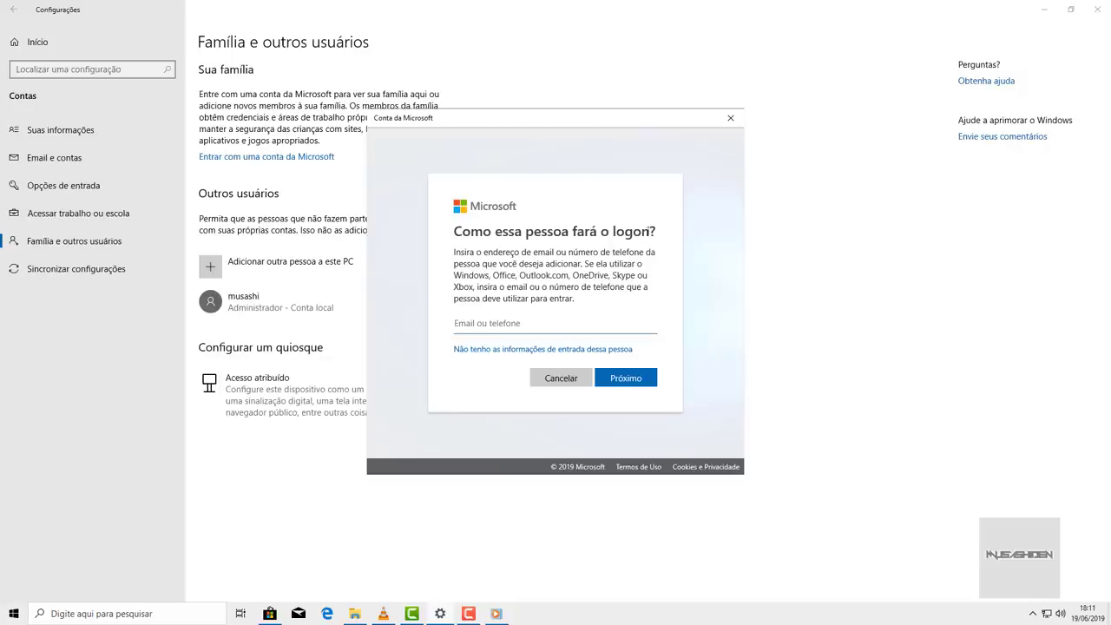
pyautogui.moveTo(484, 252); pyautogui.dragTo(547, 290)
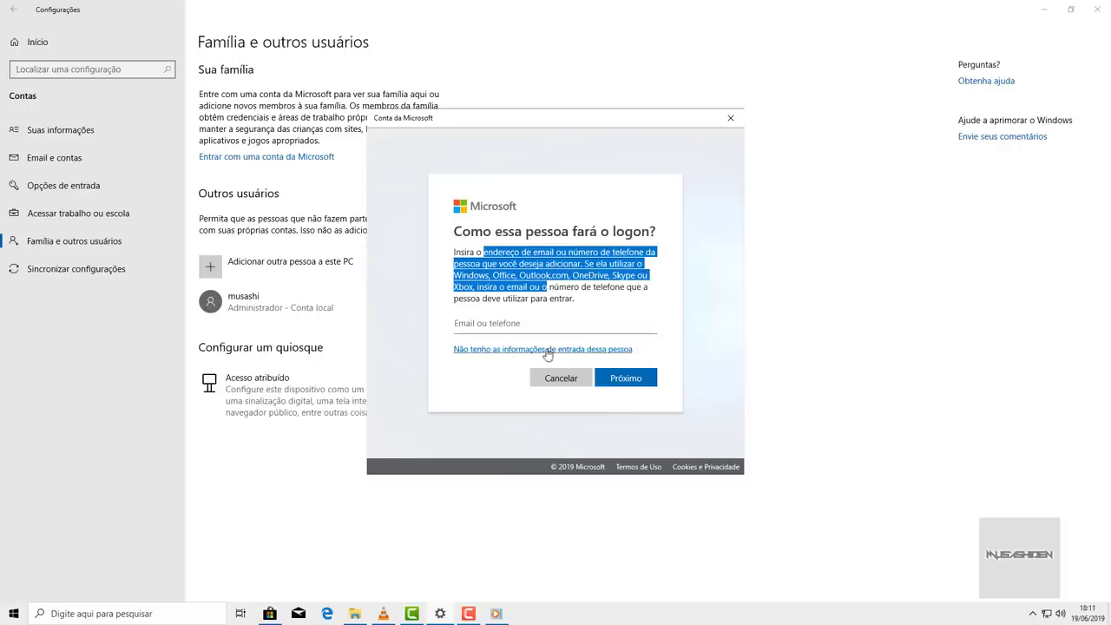
pyautogui.click(618, 351)
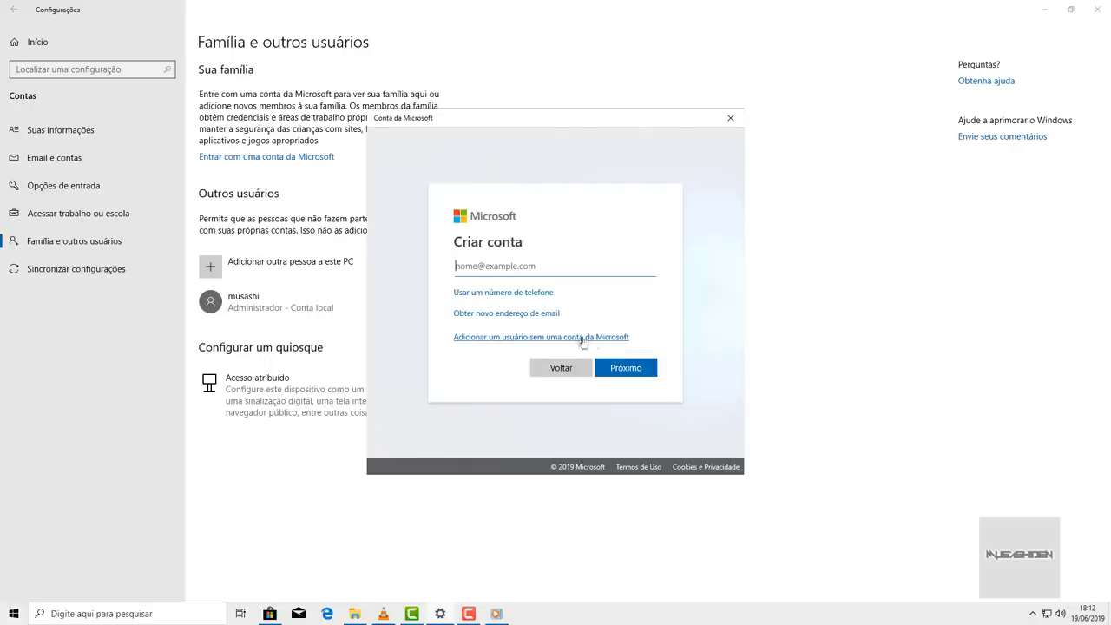
pyautogui.click(598, 338)
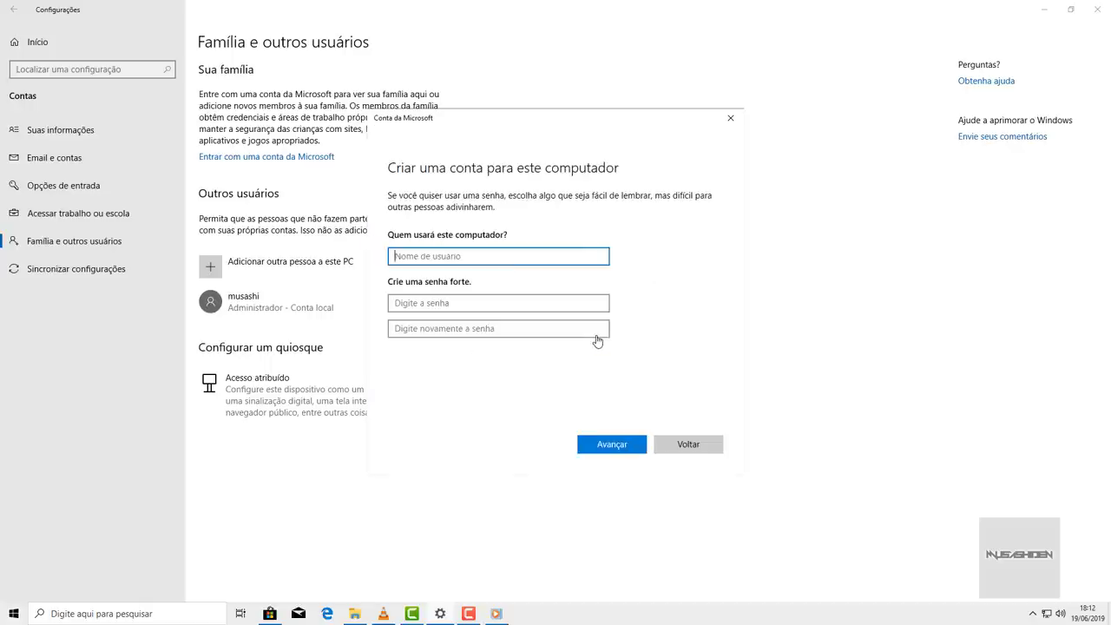
# - Enter the new account's user name and password
pyautogui.write('musashiden3')
pyautogui.click(467, 302)
pyautogui.write('••')
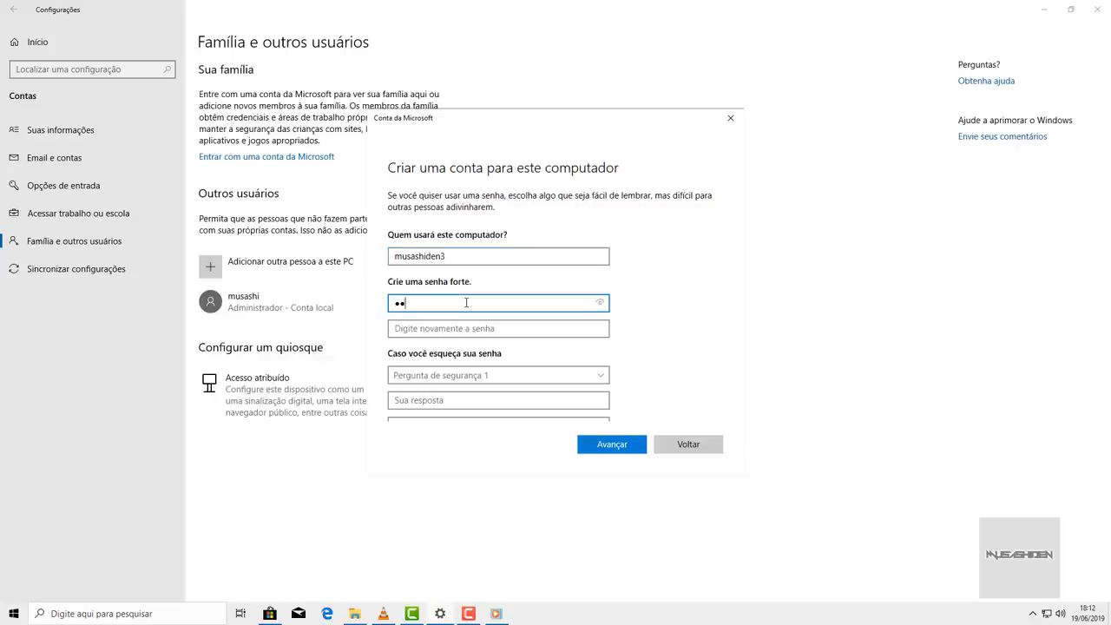
pyautogui.write('•')
pyautogui.press('Tab')
pyautogui.write('•••')
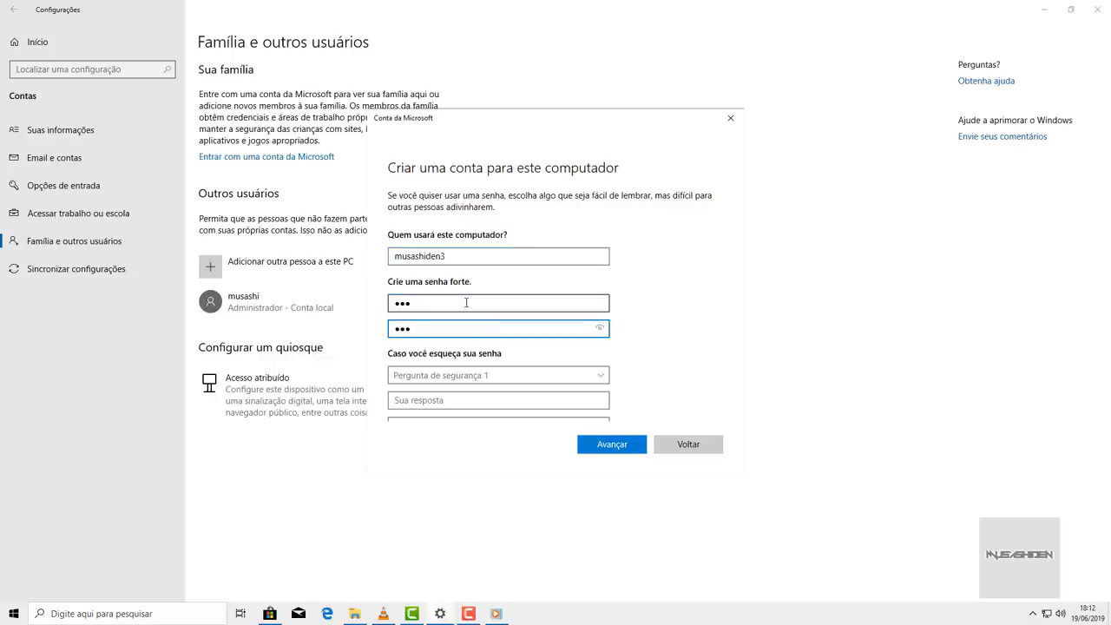
pyautogui.scroll(-2, 599, 229)
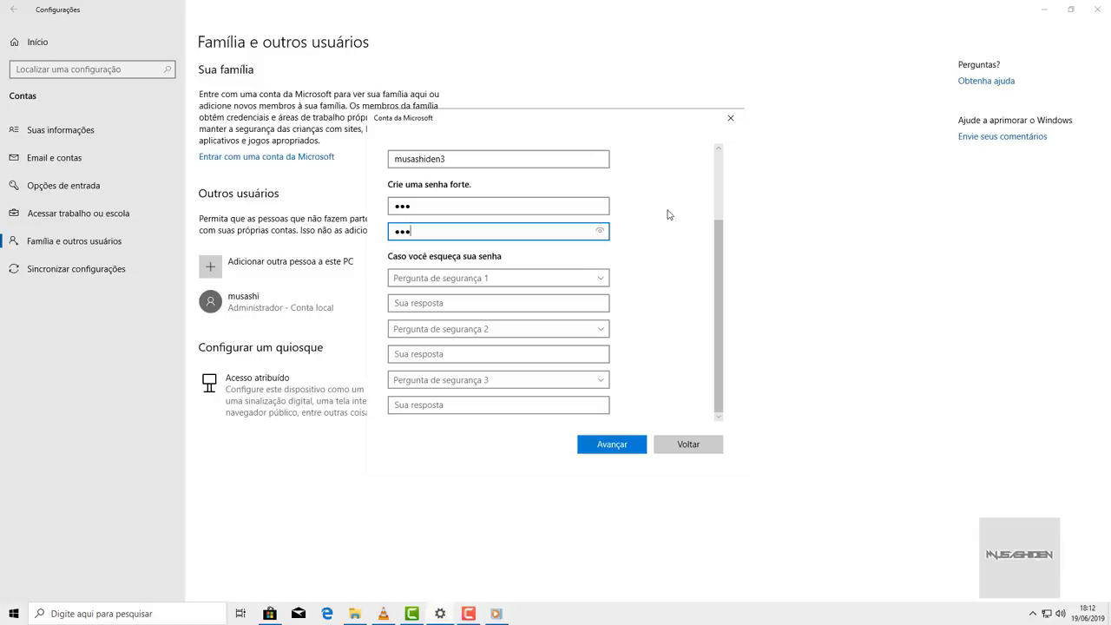
# - Choose the pet name, birth city and childhood nickname security questions
pyautogui.click(477, 280)
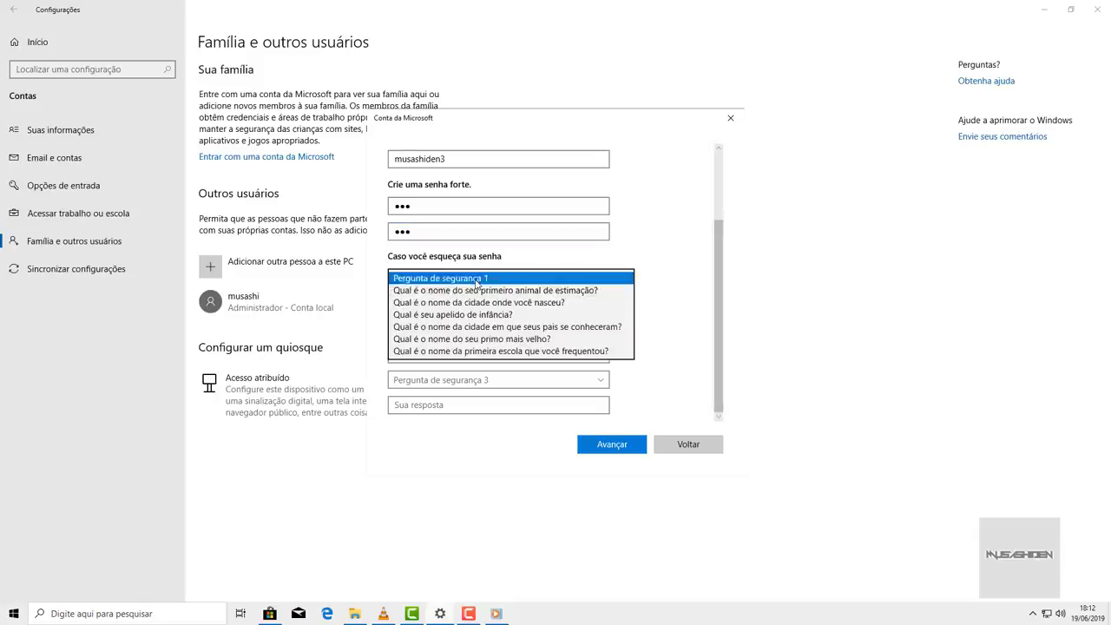
pyautogui.click(469, 291)
pyautogui.click(444, 330)
pyautogui.click(443, 353)
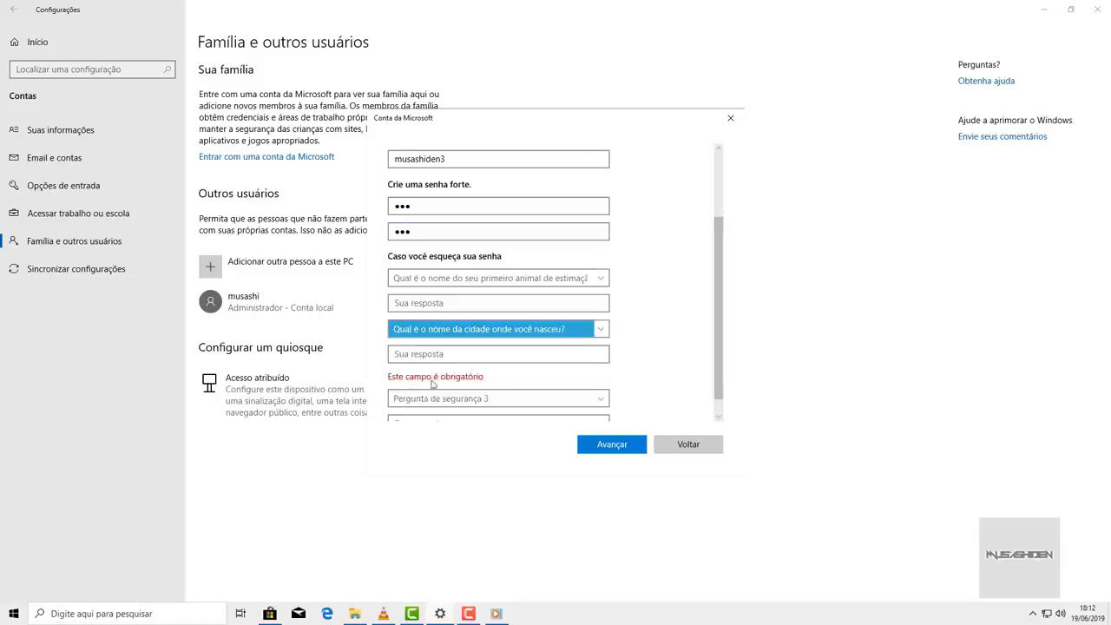
pyautogui.click(443, 398)
pyautogui.click(457, 400)
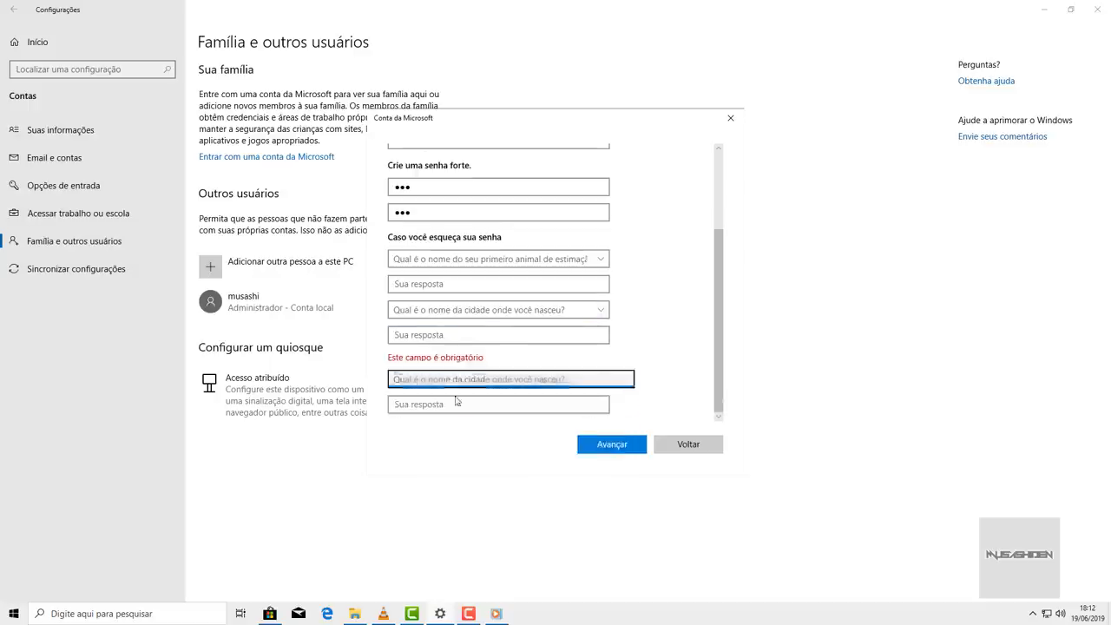
# - Answer the three security questions and submit the new account form
pyautogui.click(465, 284)
pyautogui.write('1')
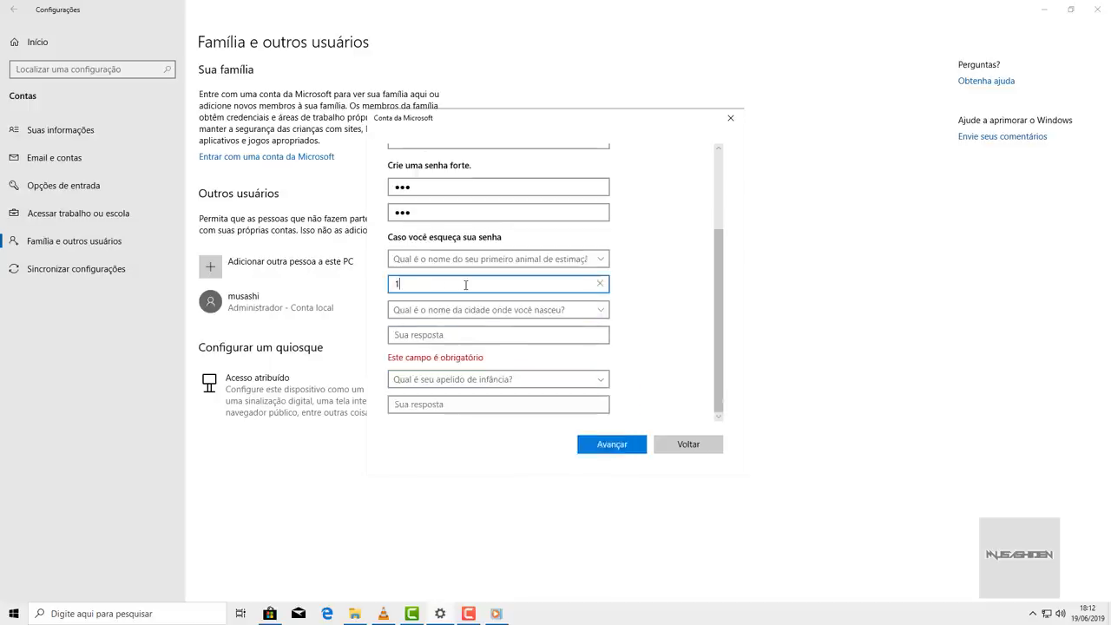
pyautogui.write('23')
pyautogui.click(425, 335)
pyautogui.write('123')
pyautogui.click(423, 405)
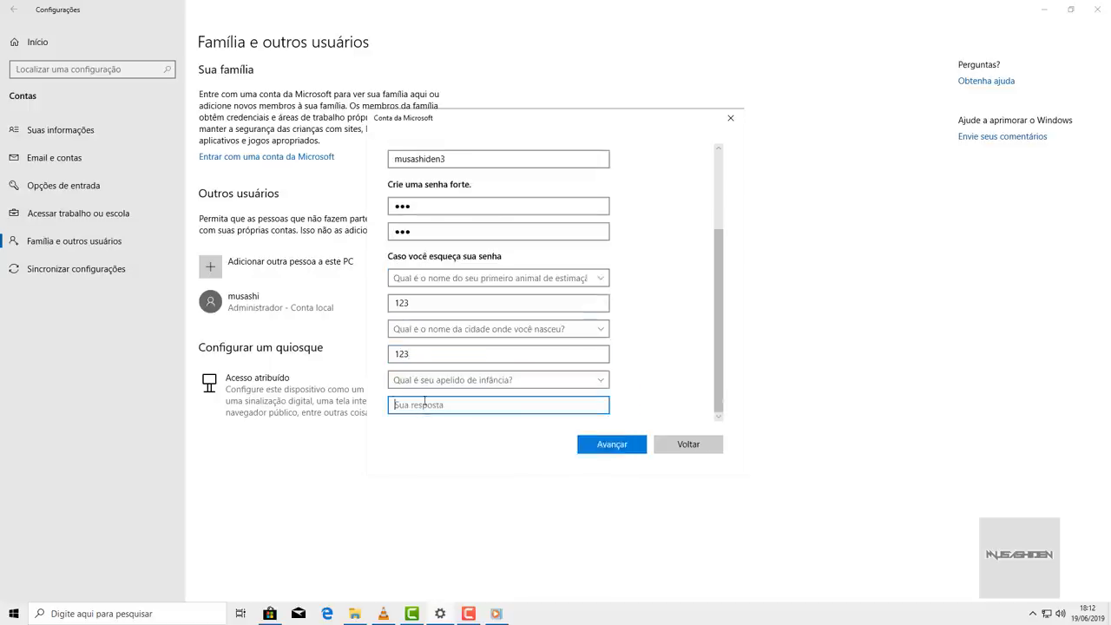
pyautogui.write('123')
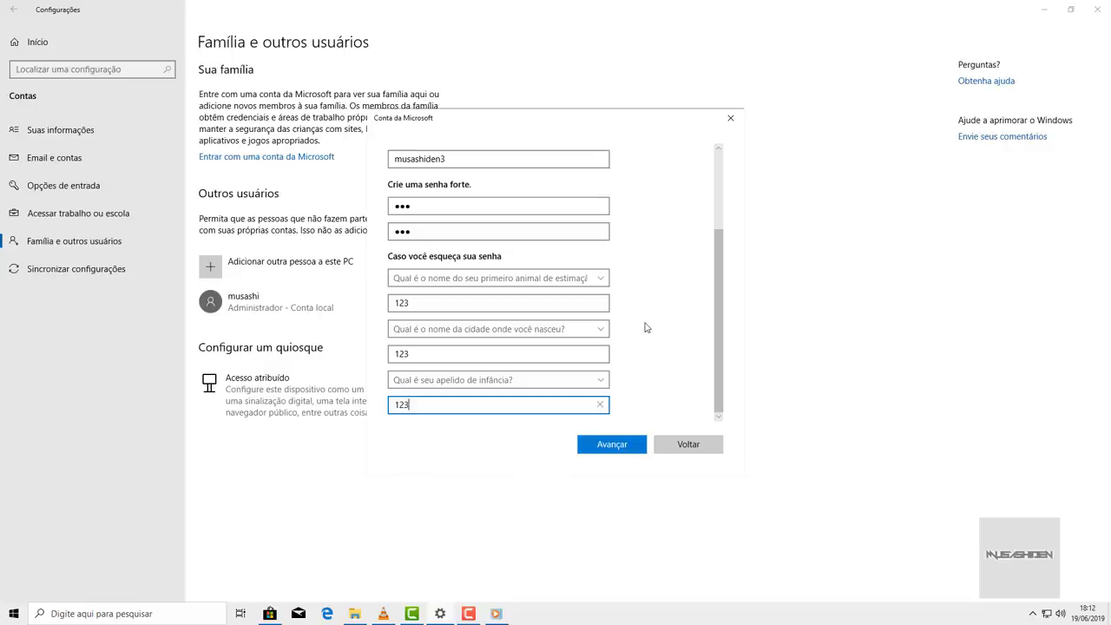
pyautogui.click(611, 448)
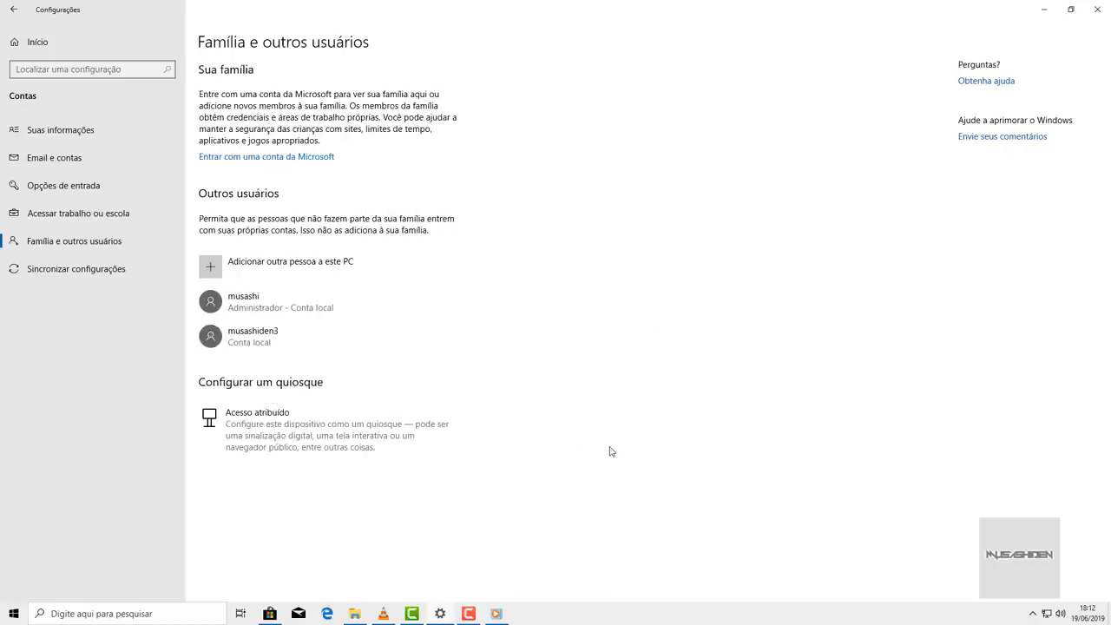
# - Change the new local account's type to Administrador
pyautogui.click(276, 347)
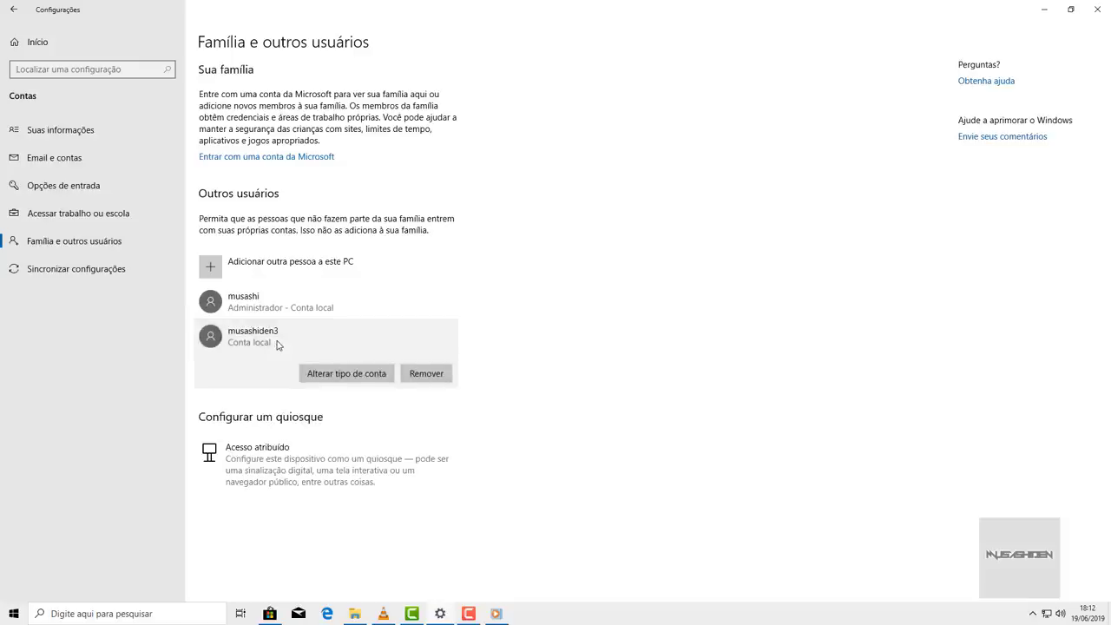
pyautogui.click(346, 375)
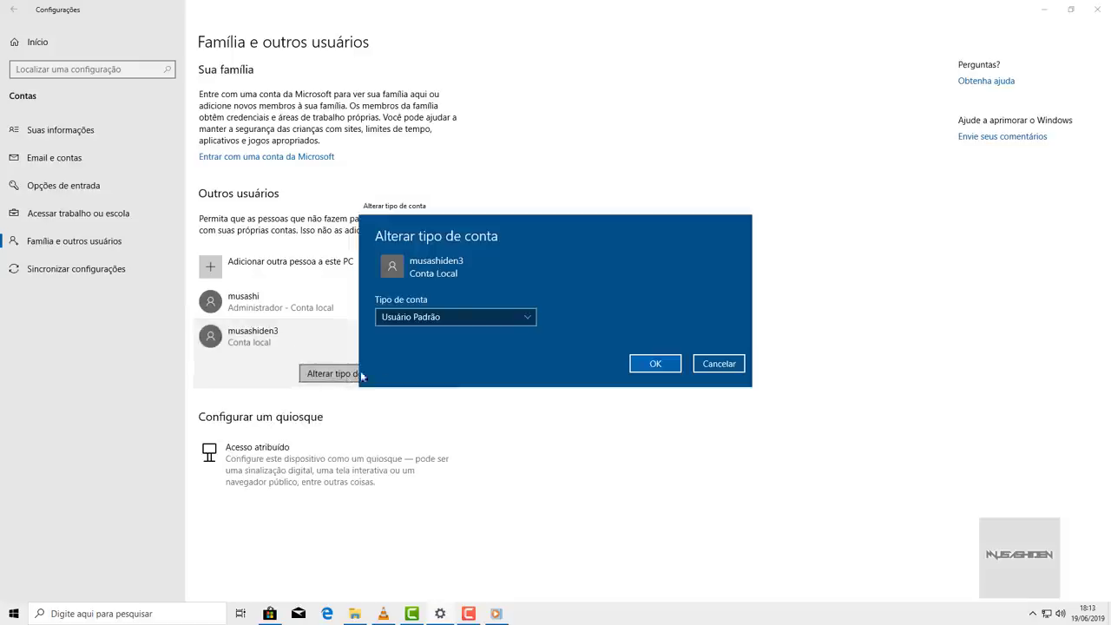
pyautogui.click(529, 318)
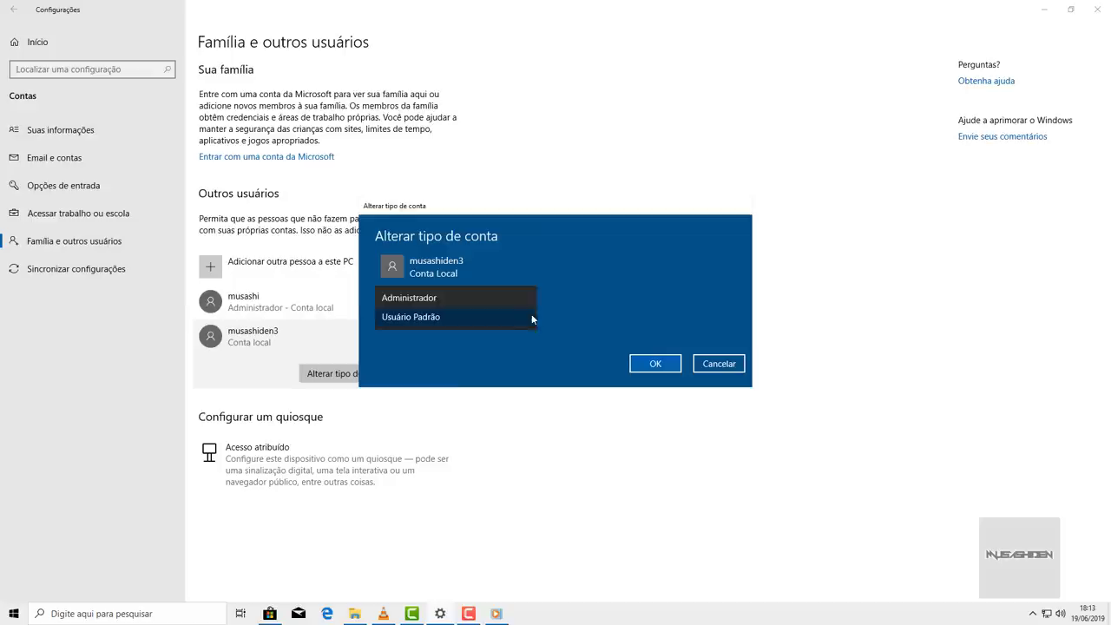
pyautogui.click(443, 296)
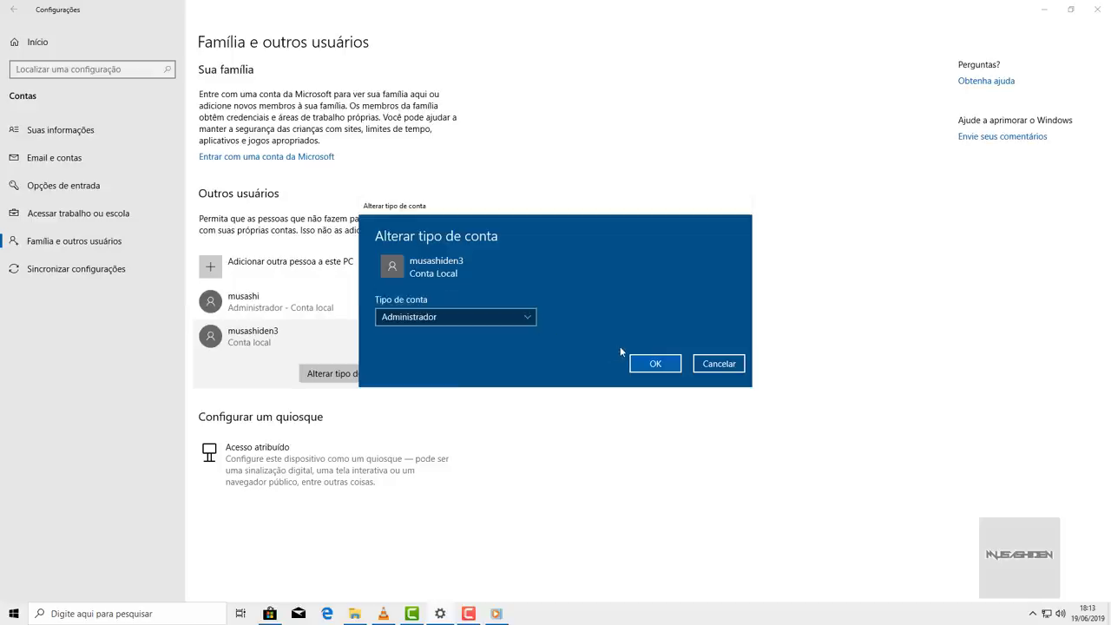
pyautogui.click(650, 364)
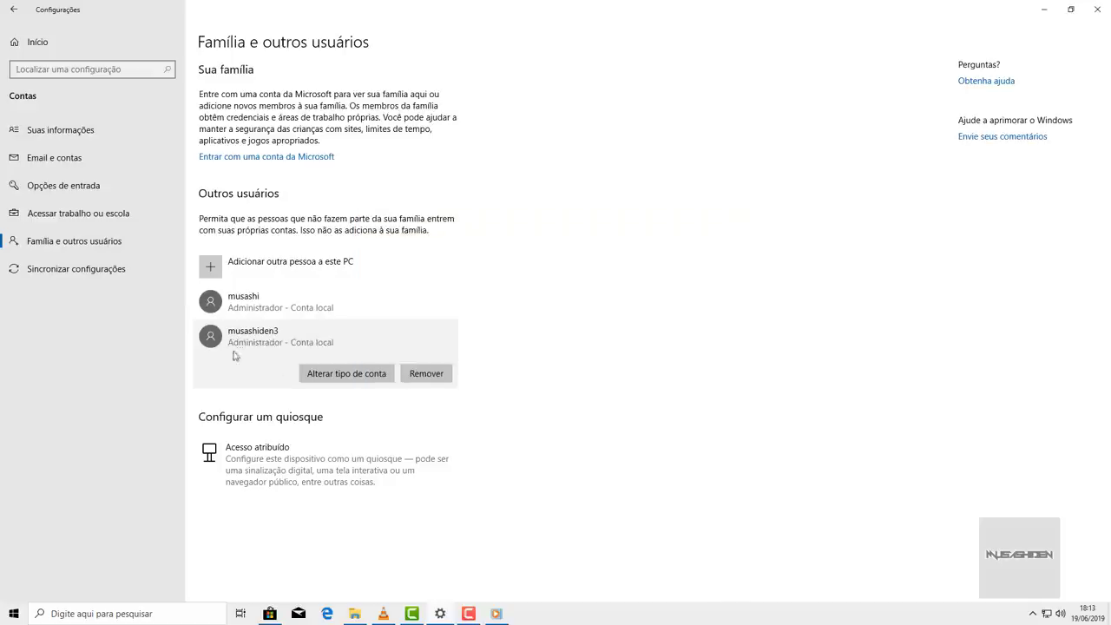
# - Return Settings to the Configurações do Windows home page
pyautogui.click(293, 345)
pyautogui.press('super')
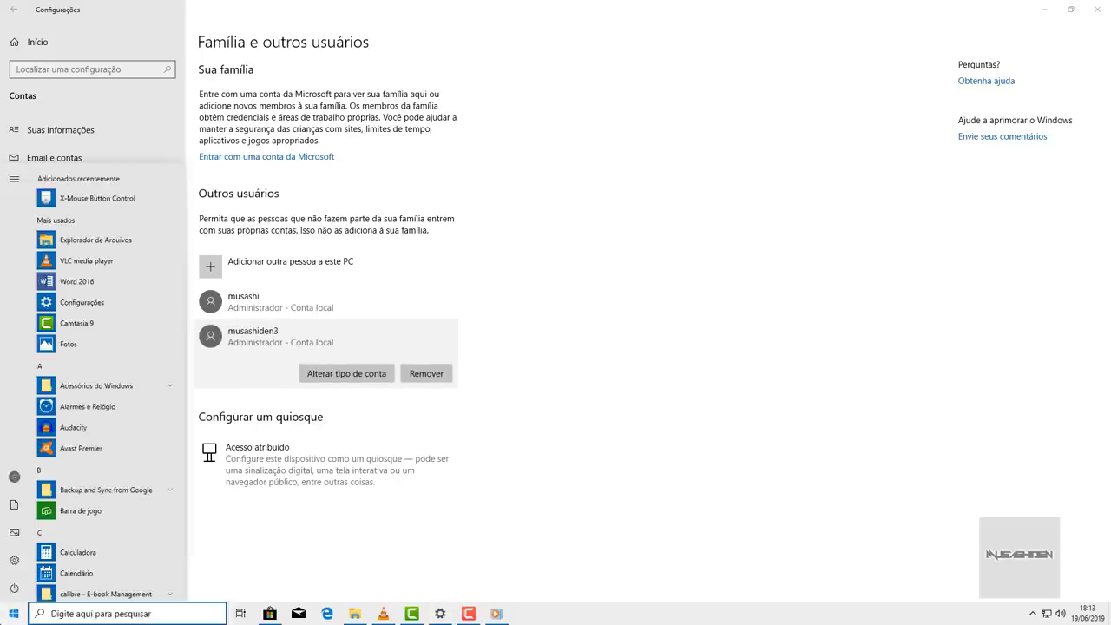
pyautogui.press('super')
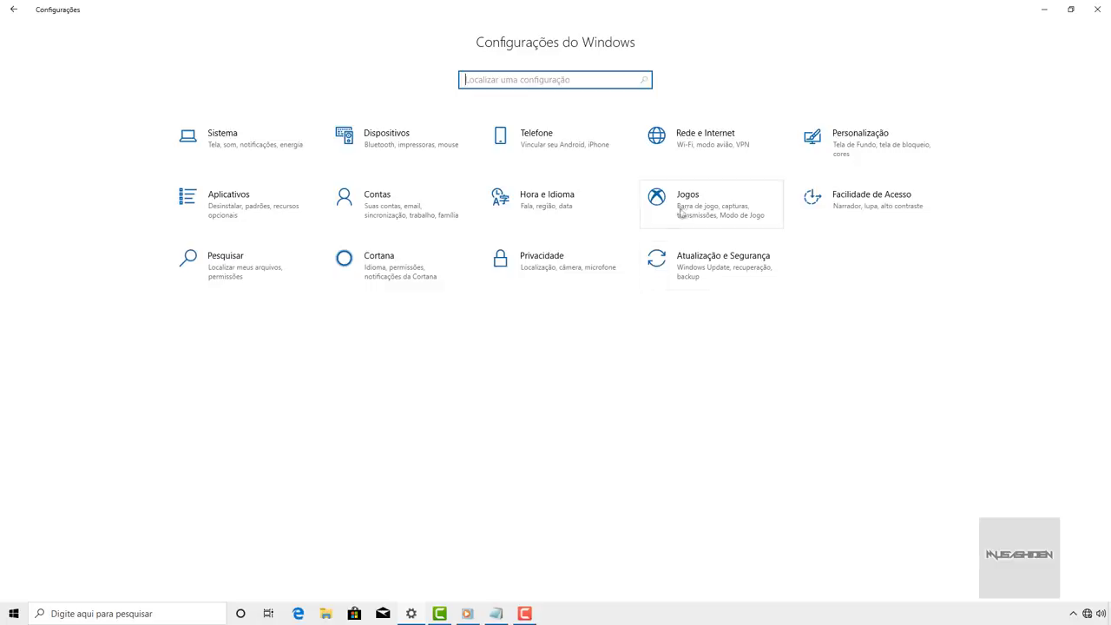
# - In Jogos > Modo de Jogo, switch Game Mode off and back on, leaving it enabled
pyautogui.click(708, 199)
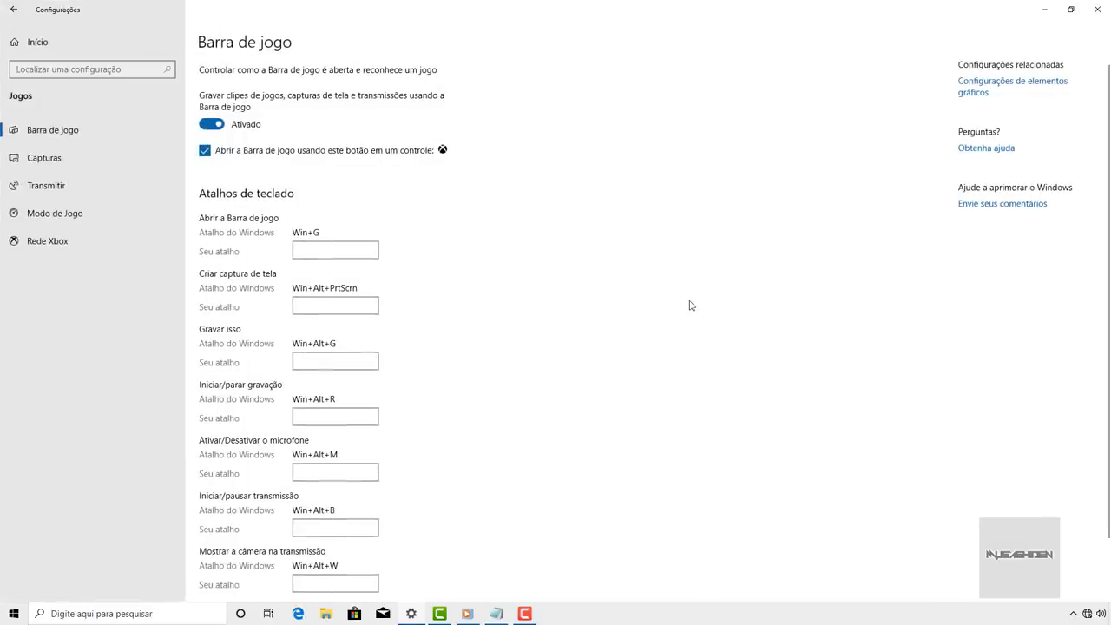
pyautogui.click(75, 216)
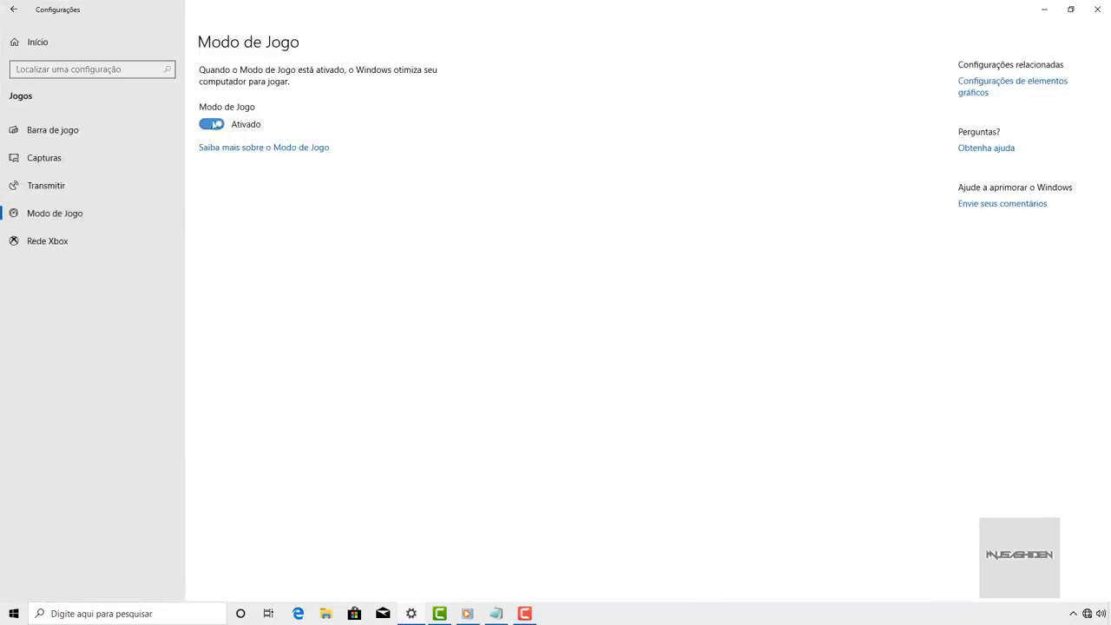
pyautogui.click(211, 125)
pyautogui.click(219, 127)
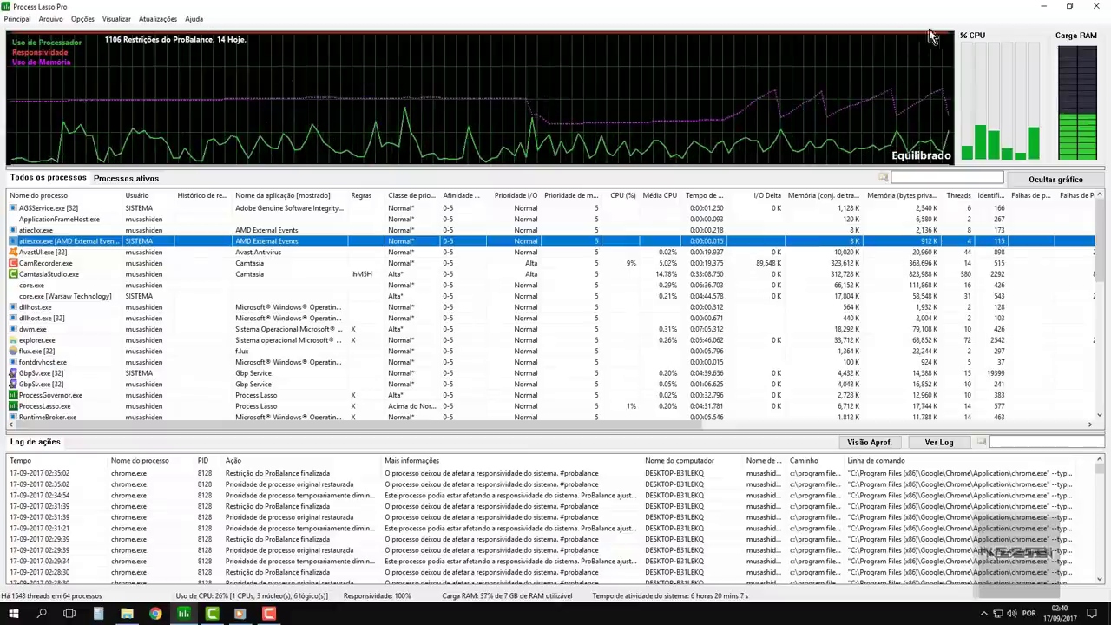
pyautogui.scroll(-15, 643, 317)
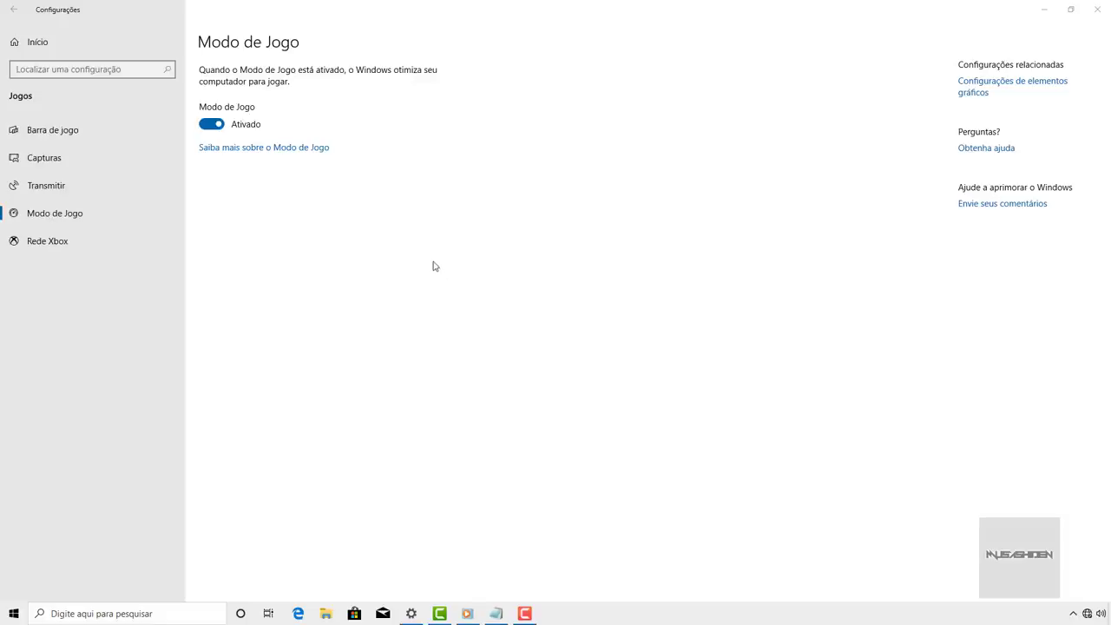
# - Turn off 'Mostrar animações no Windows' in Ease of Access settings
pyautogui.click(38, 41)
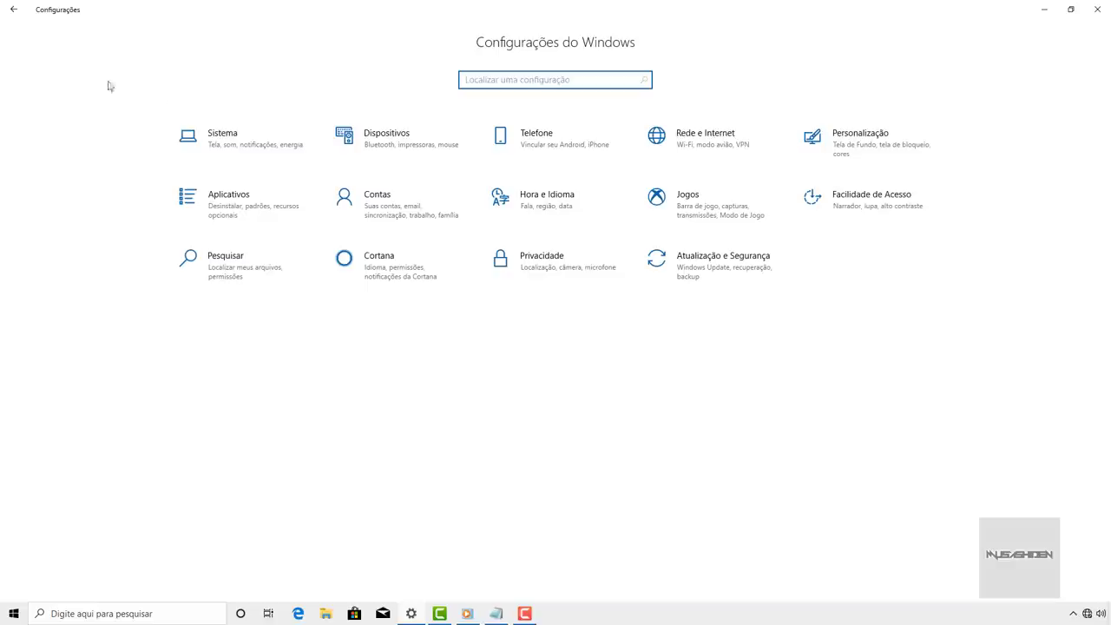
pyautogui.click(908, 202)
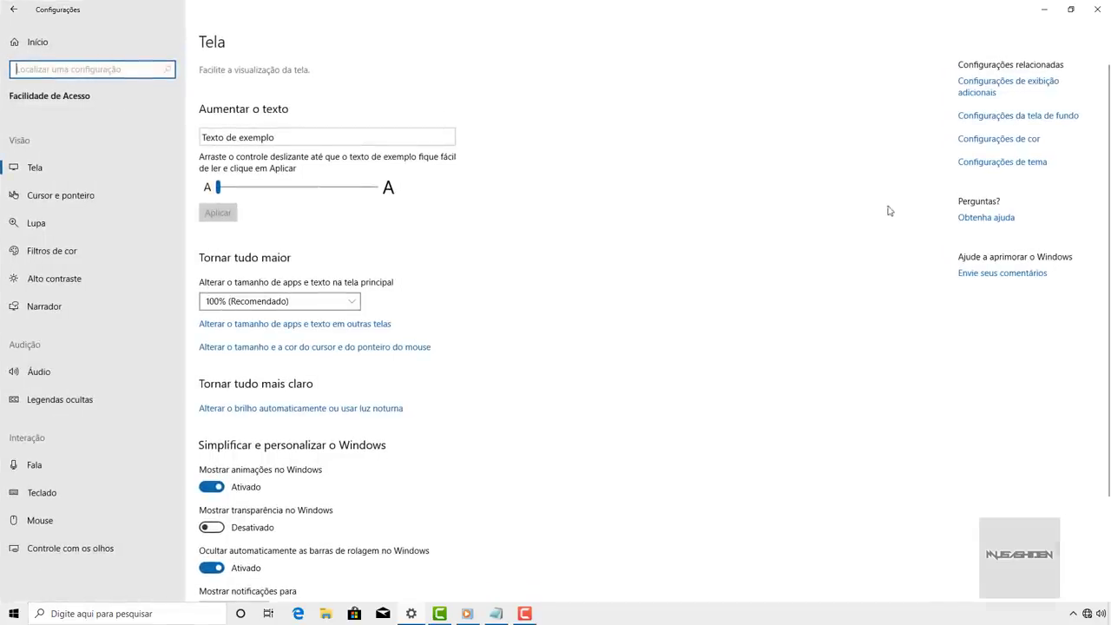
pyautogui.scroll(-3, 487, 195)
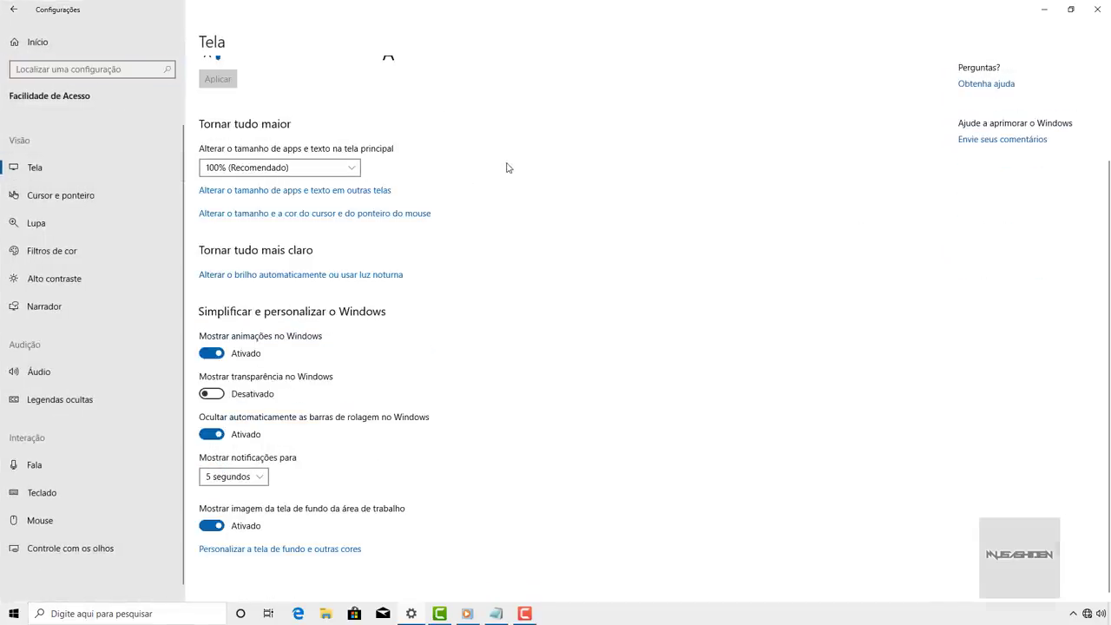
pyautogui.click(214, 354)
# - Disable the Sticky Keys shortcut on the Teclado page, declining its test prompt, then go home
pyautogui.click(63, 492)
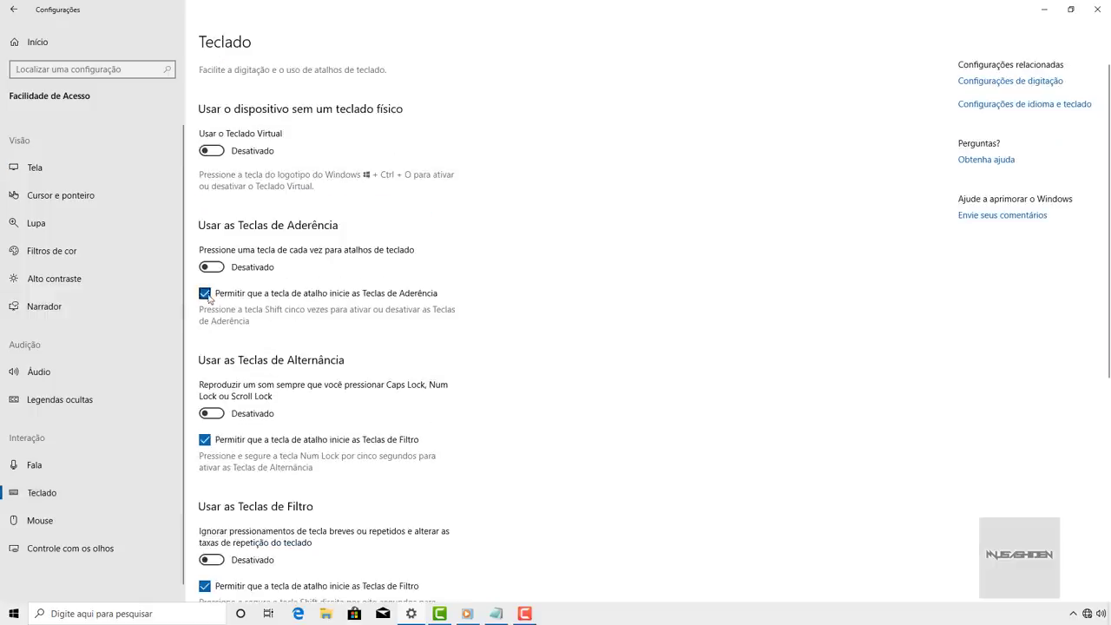
pyautogui.click(206, 293)
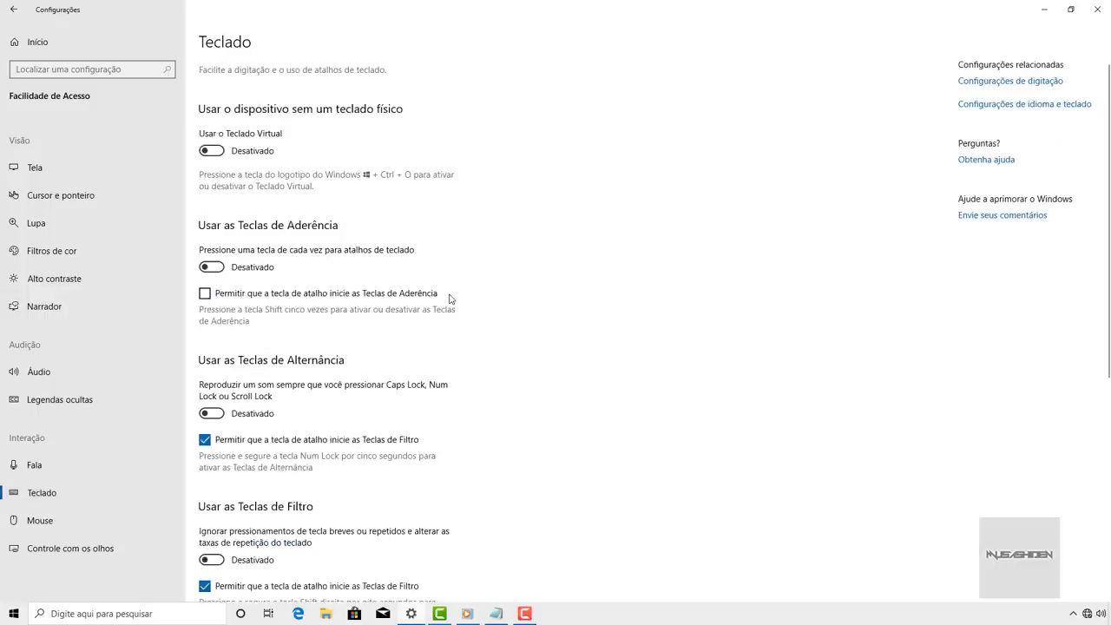
pyautogui.click(227, 296)
pyautogui.press('shift')
pyautogui.press('shift')
pyautogui.press('shift')
pyautogui.press('shift')
pyautogui.press('shift')
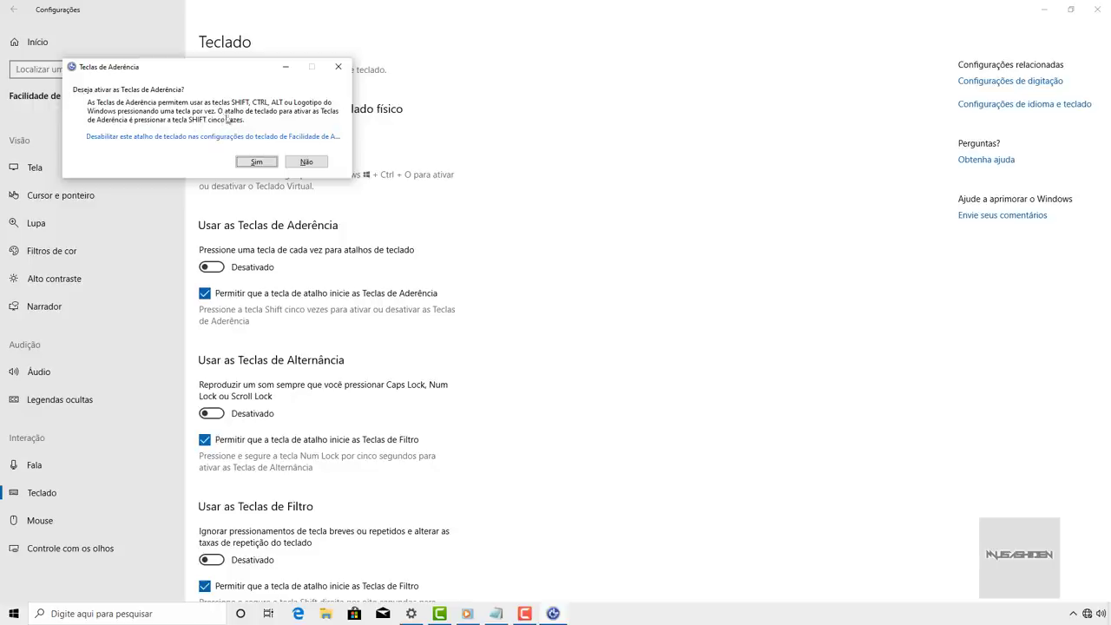
pyautogui.moveTo(208, 70)
pyautogui.mouseDown()
pyautogui.moveTo(224, 102)
pyautogui.moveTo(218, 84)
pyautogui.mouseUp()
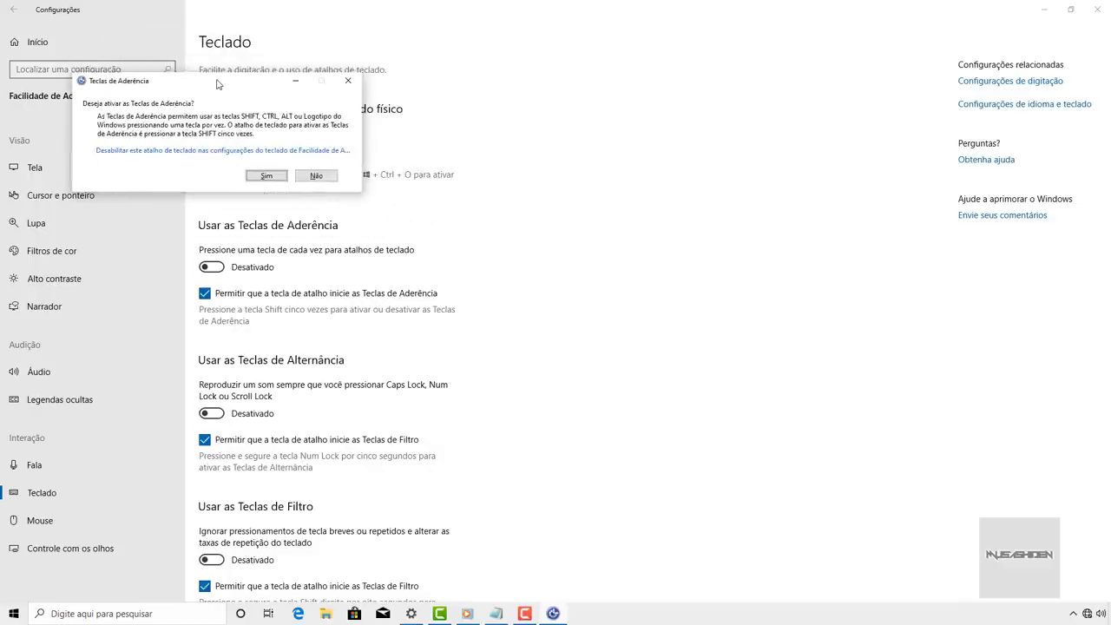
pyautogui.click(317, 176)
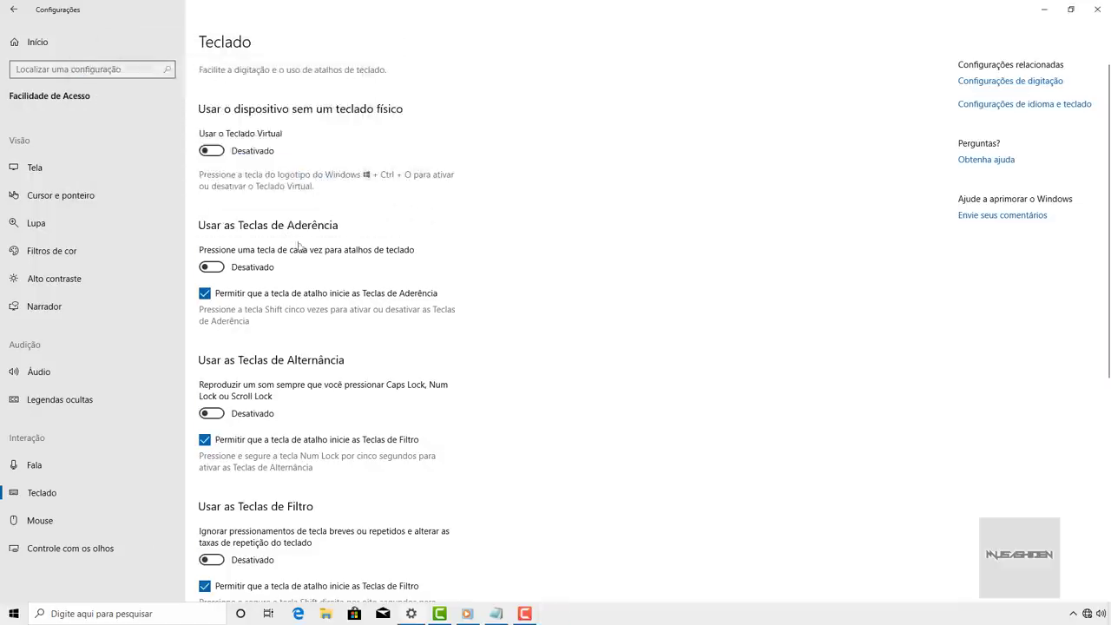
pyautogui.click(260, 297)
pyautogui.click(49, 47)
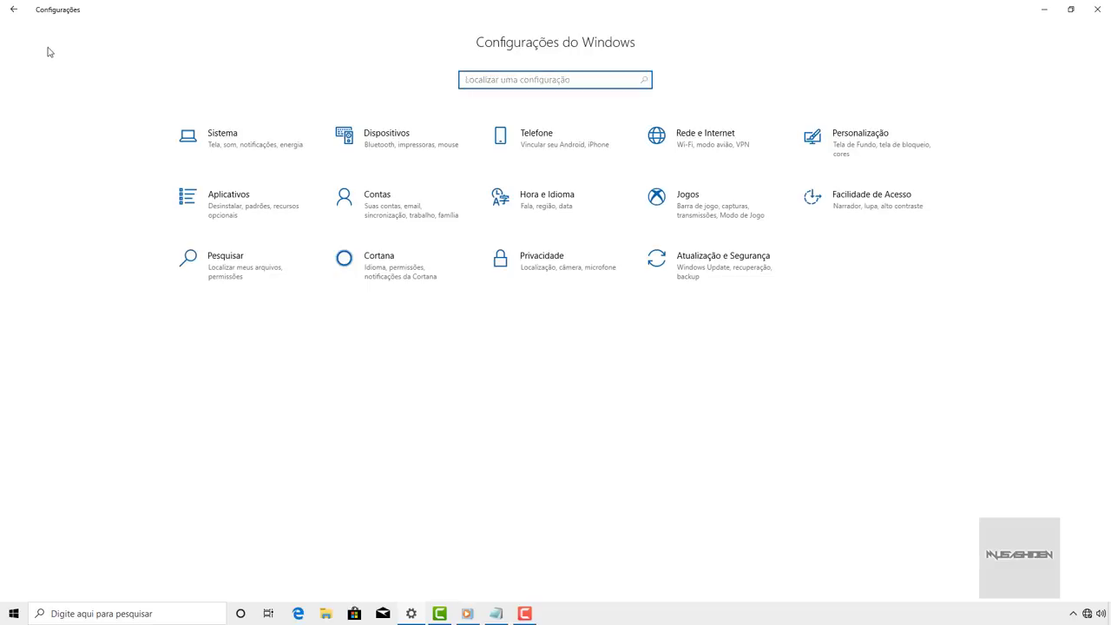
# - Turn off Conta Microsoft, Conta corporativa and device history in search, then open Pesquisando no Windows
pyautogui.click(250, 267)
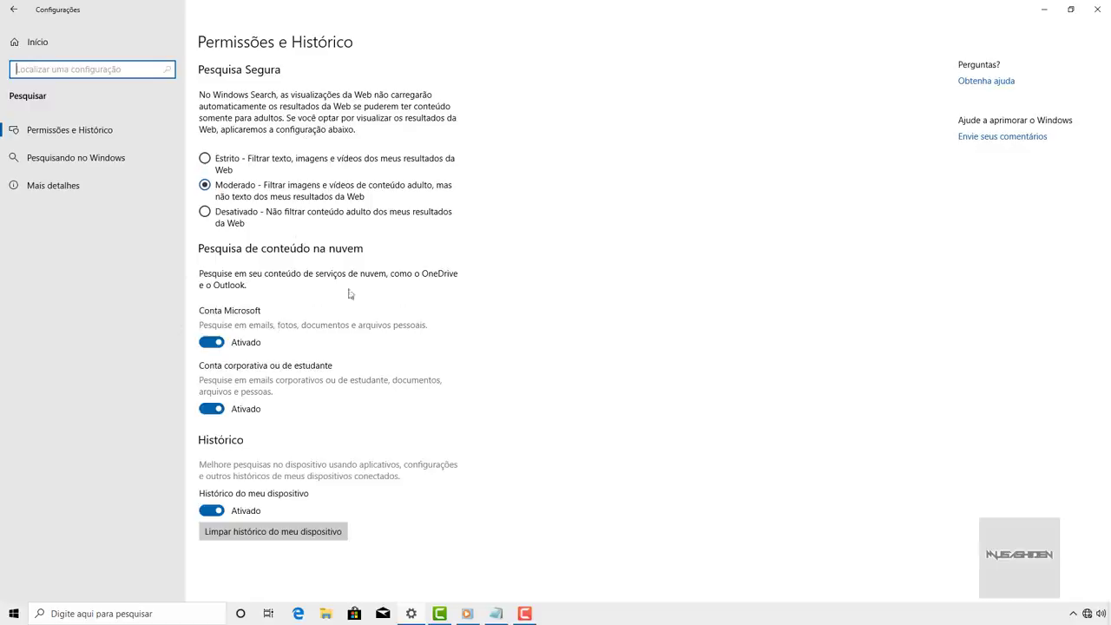
pyautogui.click(219, 344)
pyautogui.click(213, 410)
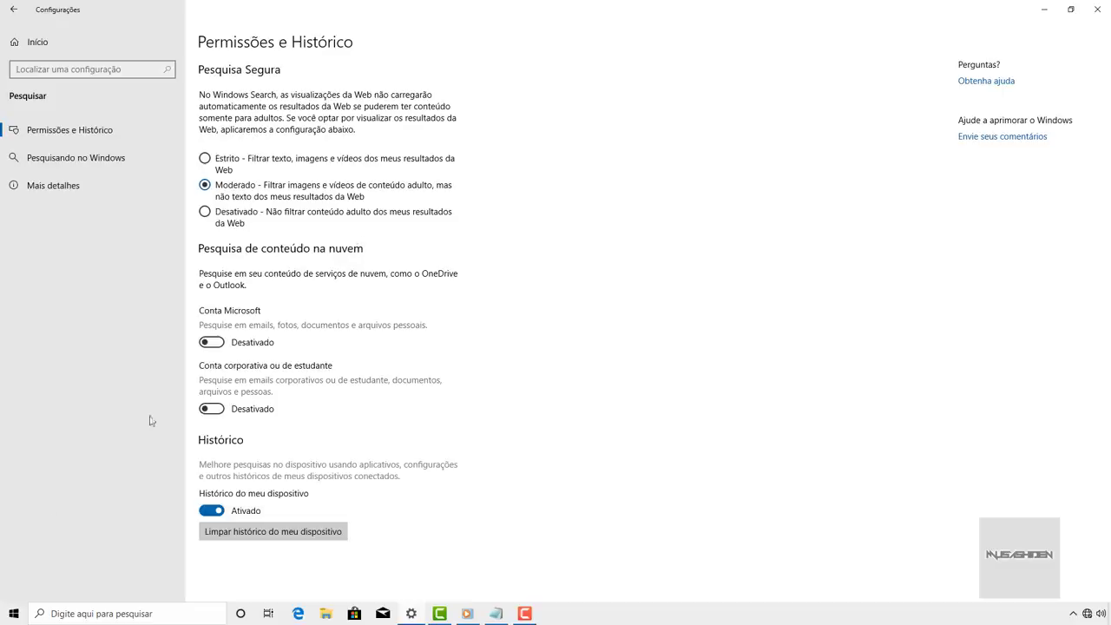
pyautogui.click(3, 616)
pyautogui.click(4, 617)
pyautogui.click(214, 512)
pyautogui.click(87, 163)
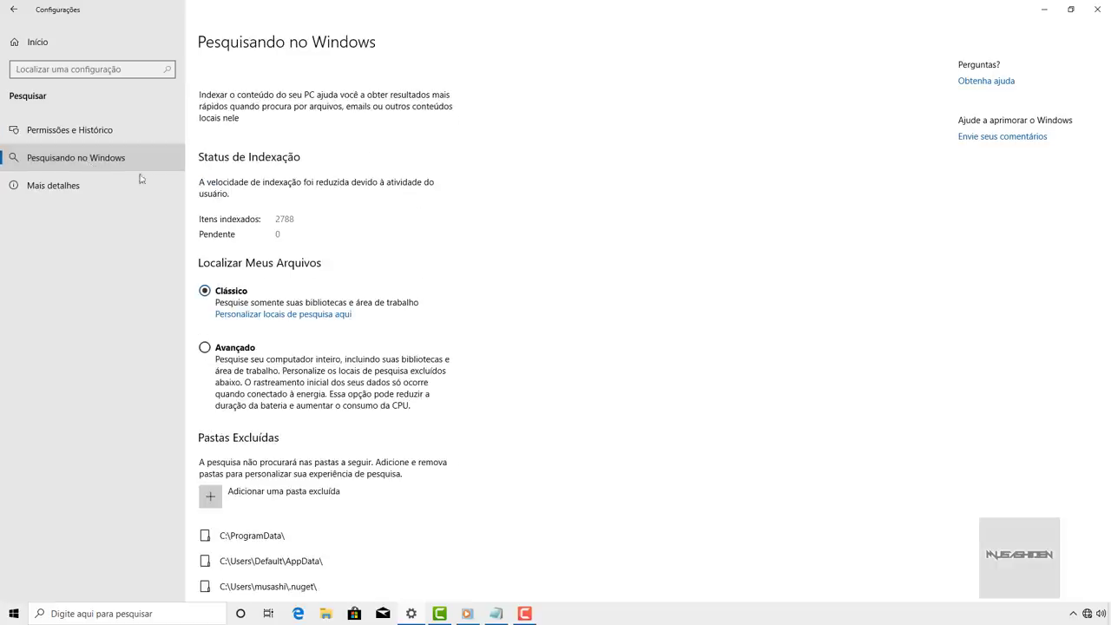
pyautogui.scroll(-3, 307, 231)
pyautogui.scroll(3, 308, 228)
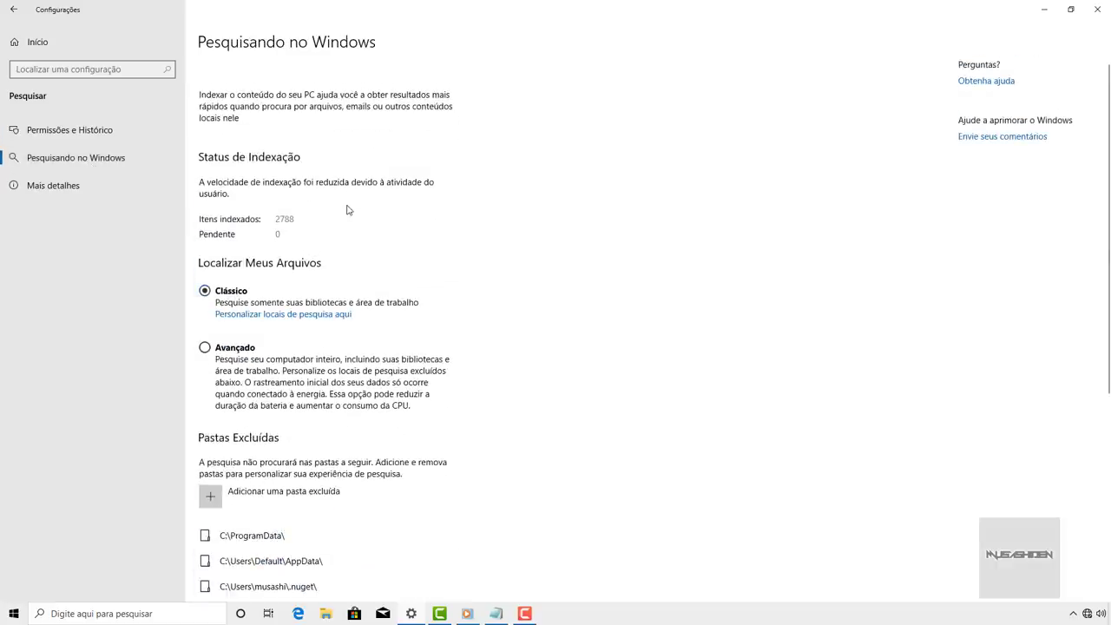
pyautogui.scroll(-3, 347, 209)
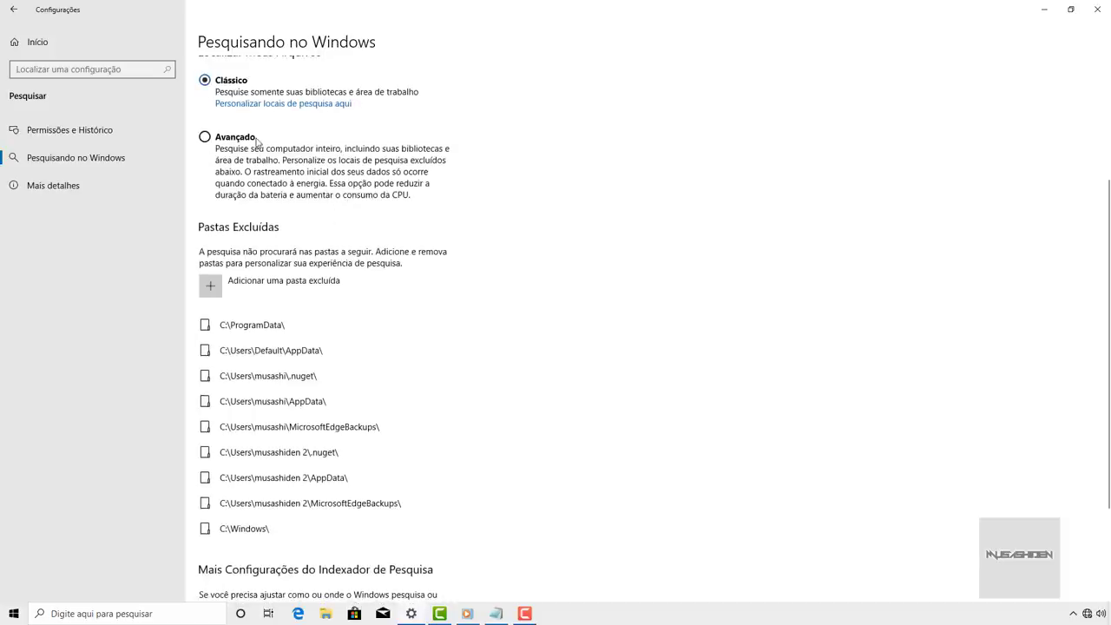
pyautogui.scroll(3, 504, 213)
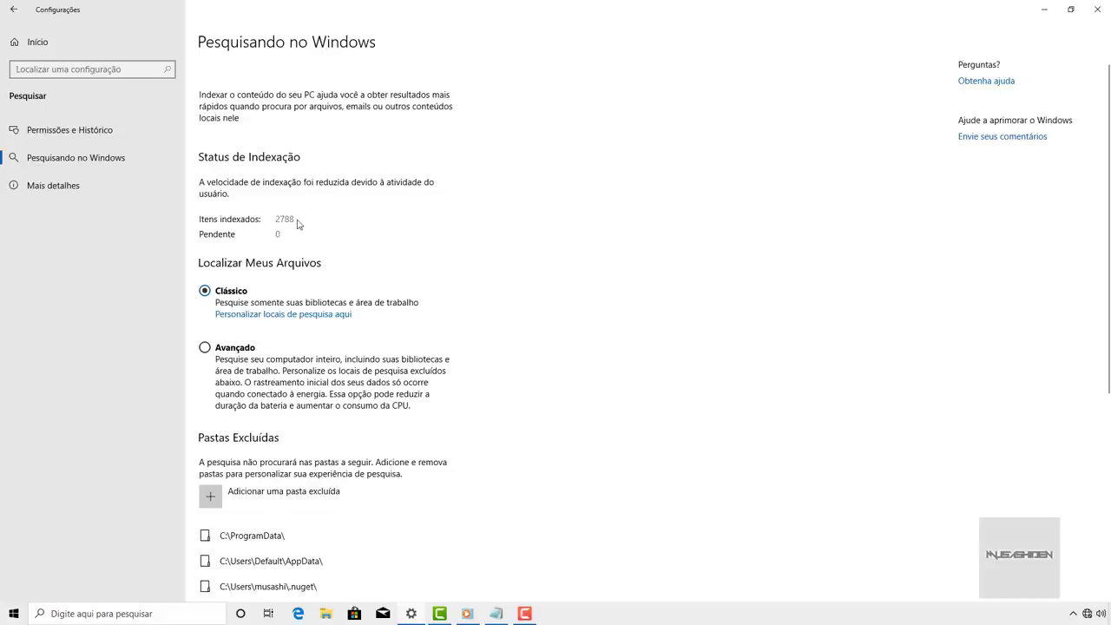
pyautogui.scroll(-3, 299, 222)
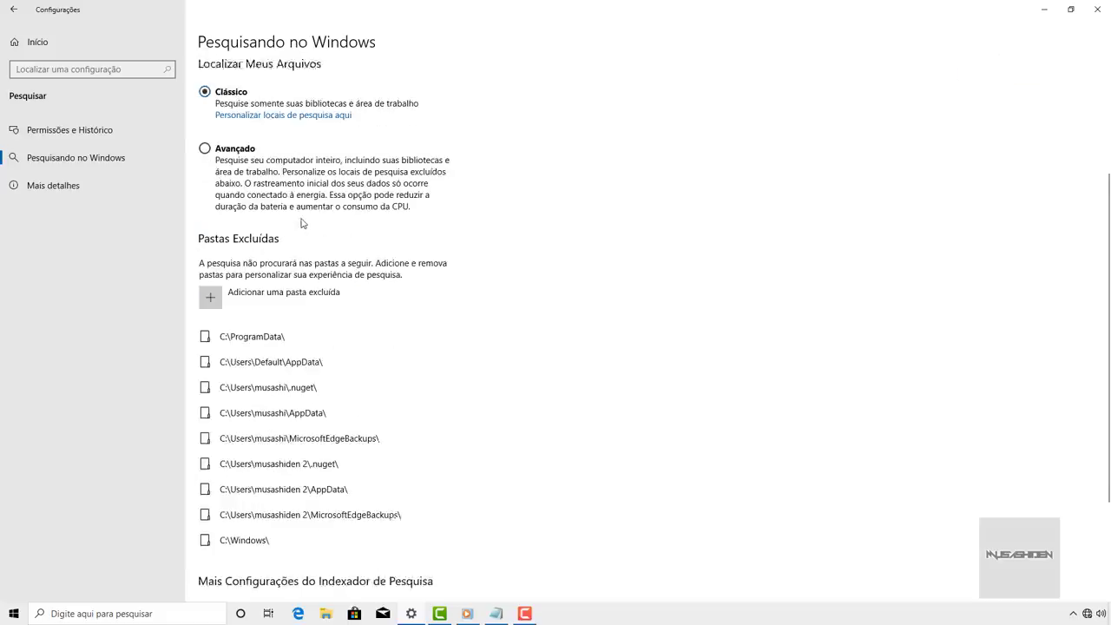
pyautogui.scroll(3, 438, 178)
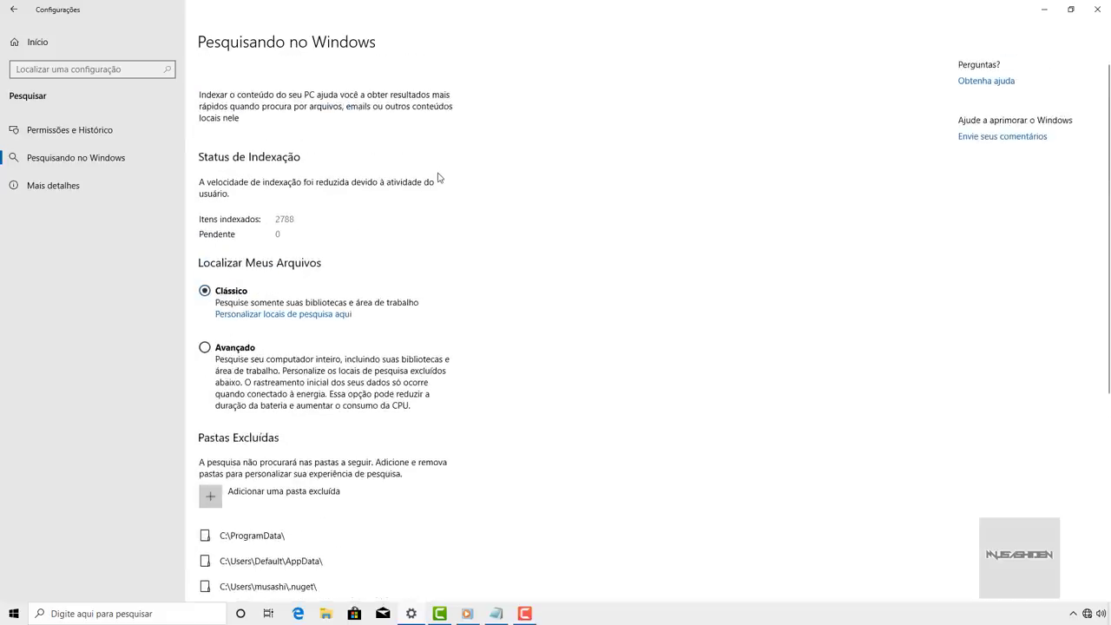
pyautogui.scroll(-5, 438, 178)
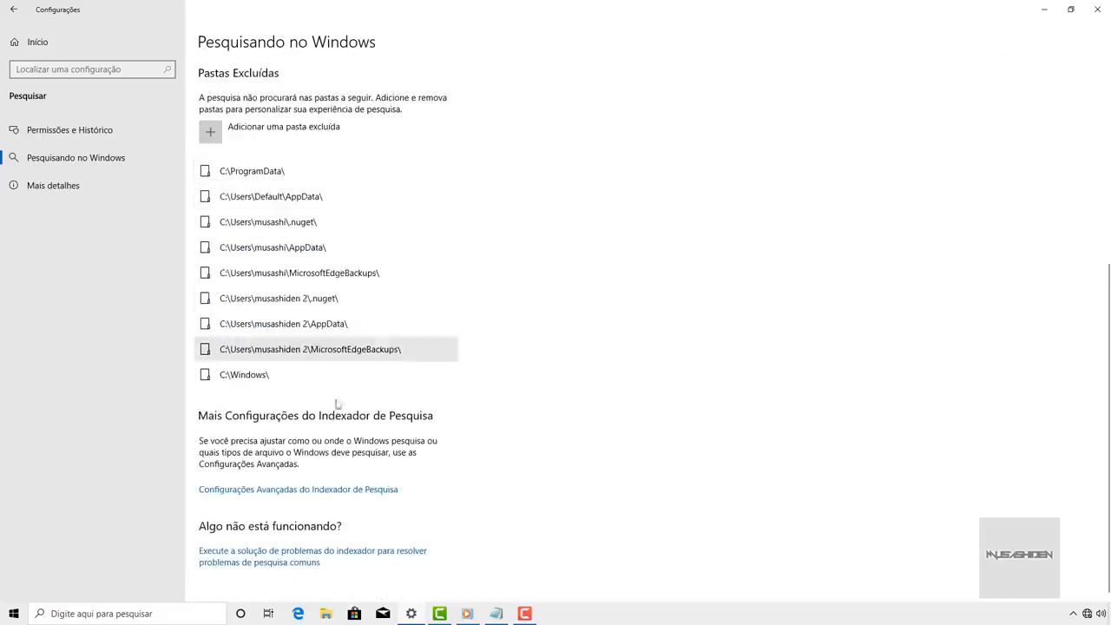
# - Open the indexer's advanced Indexing Options and cancel the Recriar Índice rebuild
pyautogui.click(386, 494)
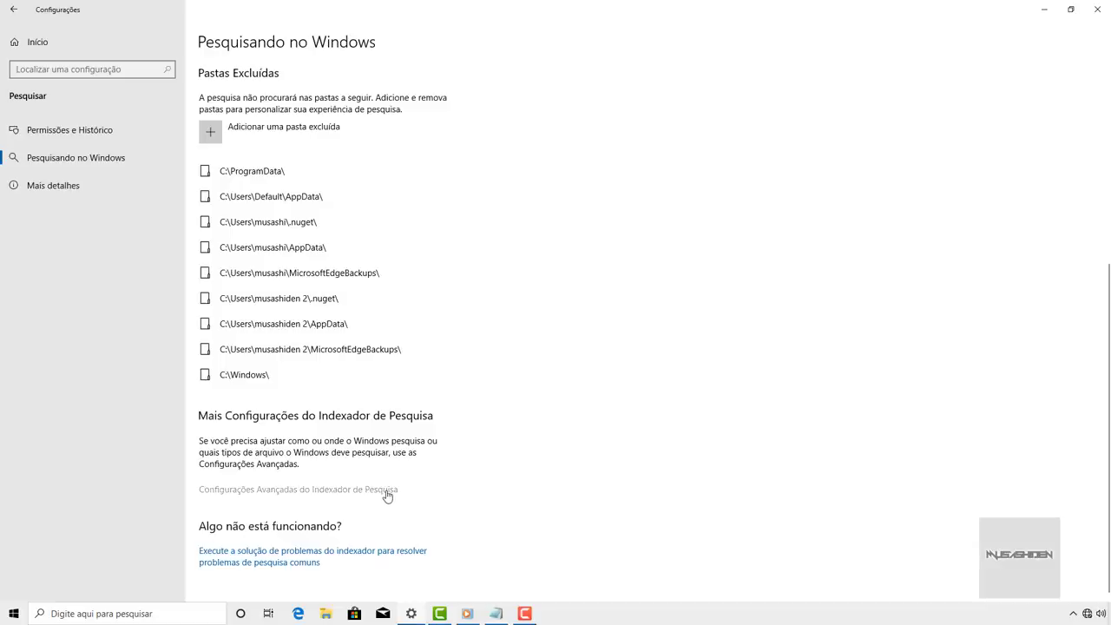
pyautogui.click(201, 341)
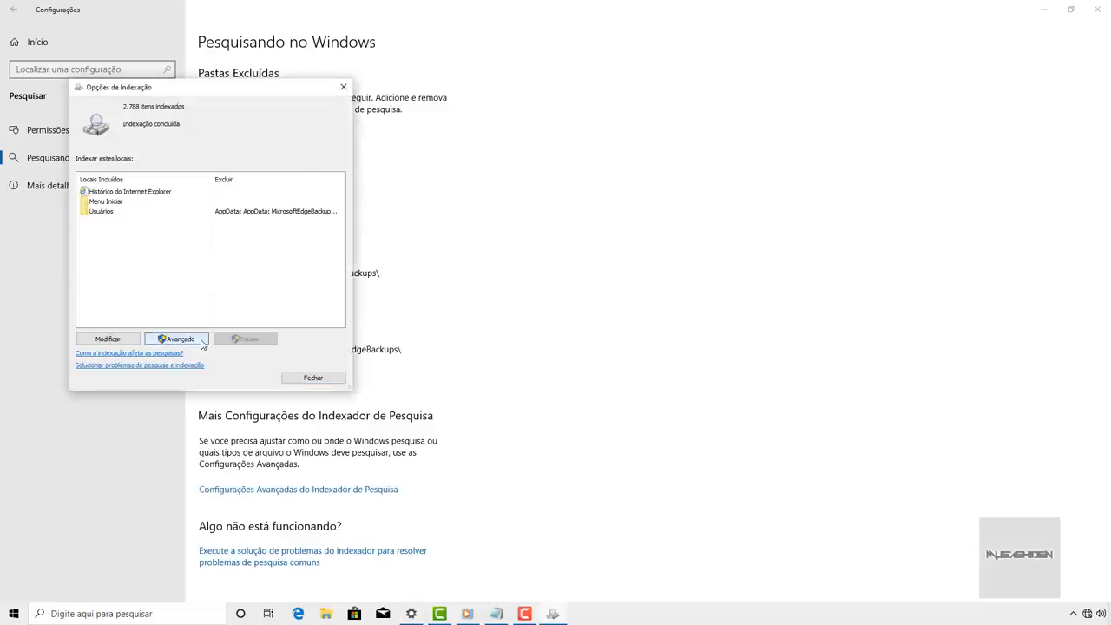
pyautogui.click(232, 200)
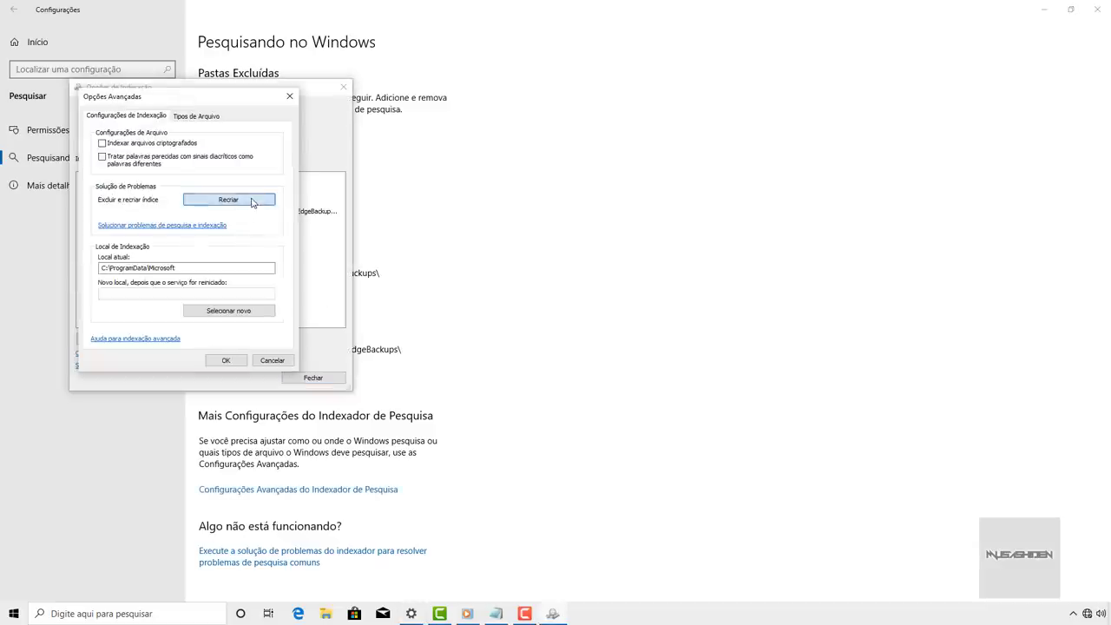
pyautogui.click(232, 200)
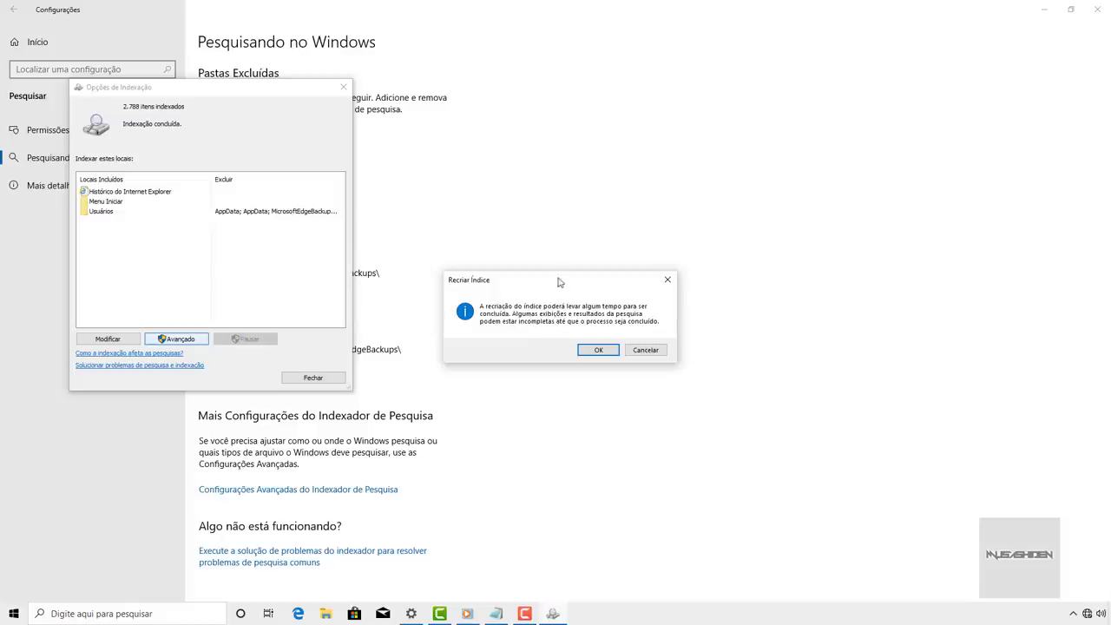
pyautogui.moveTo(559, 279); pyautogui.dragTo(215, 244)
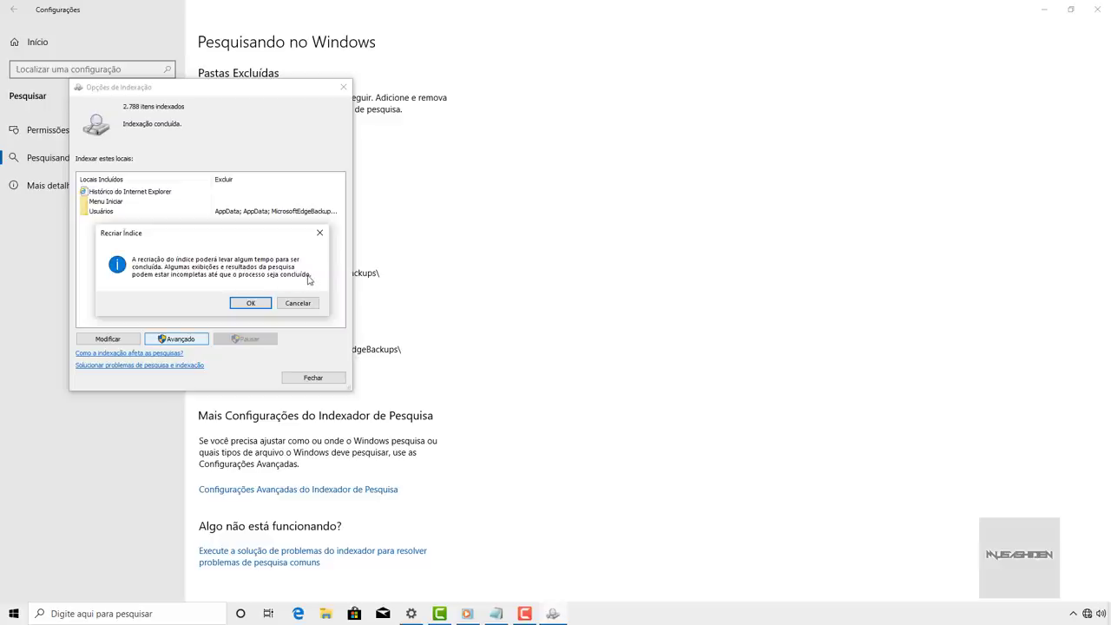
pyautogui.click(298, 304)
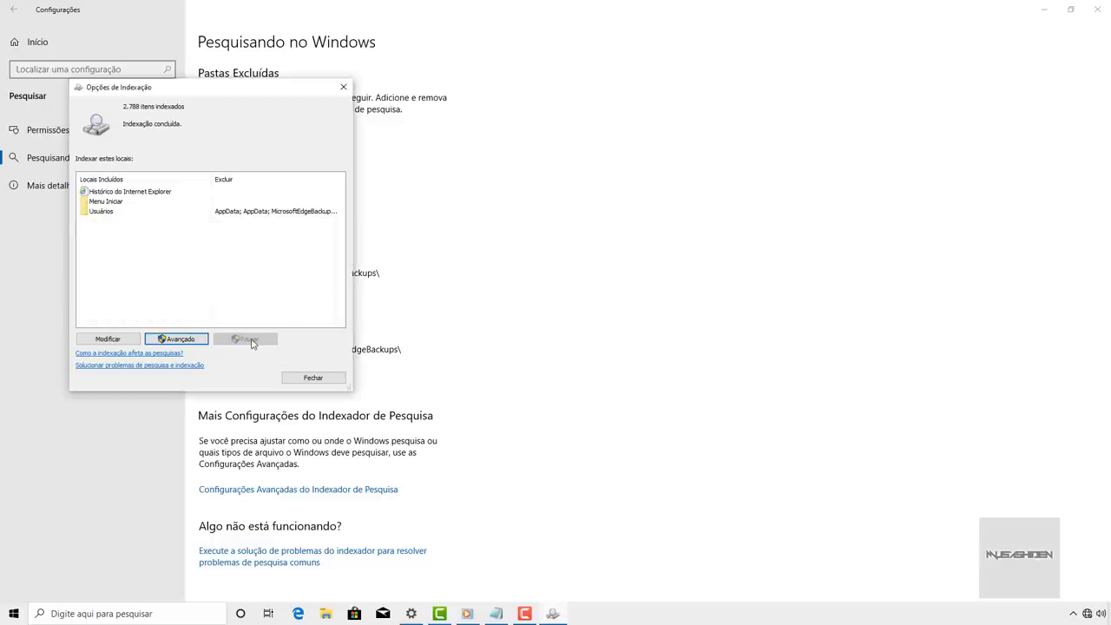
# - Check the Matemática folder under BACKUP (F:) > Documentos > Exercicios as an indexed location
pyautogui.click(123, 344)
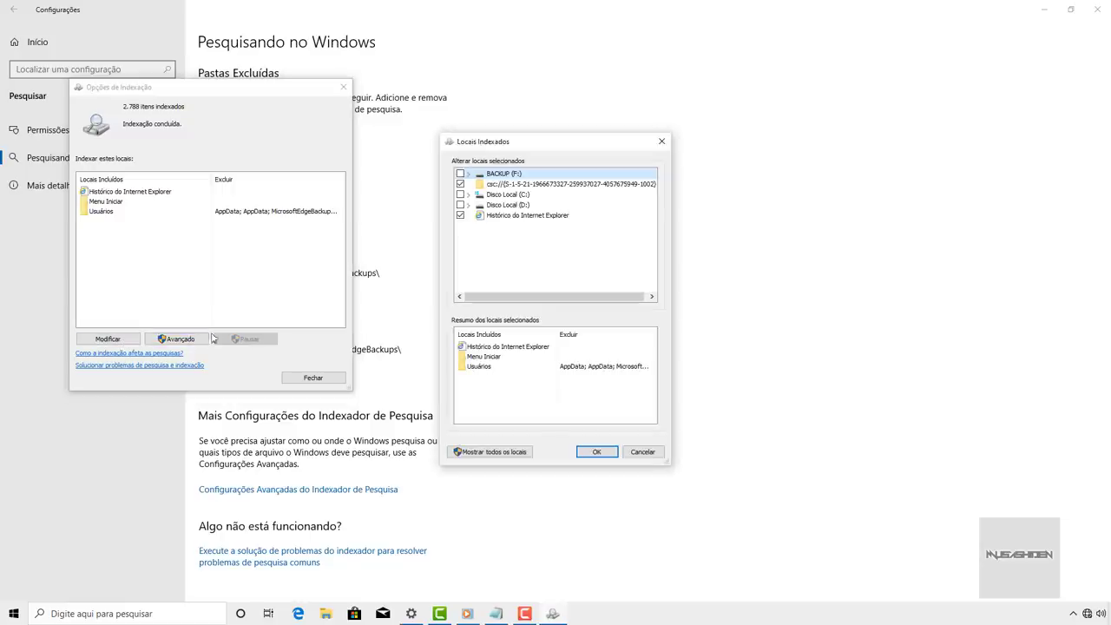
pyautogui.click(468, 173)
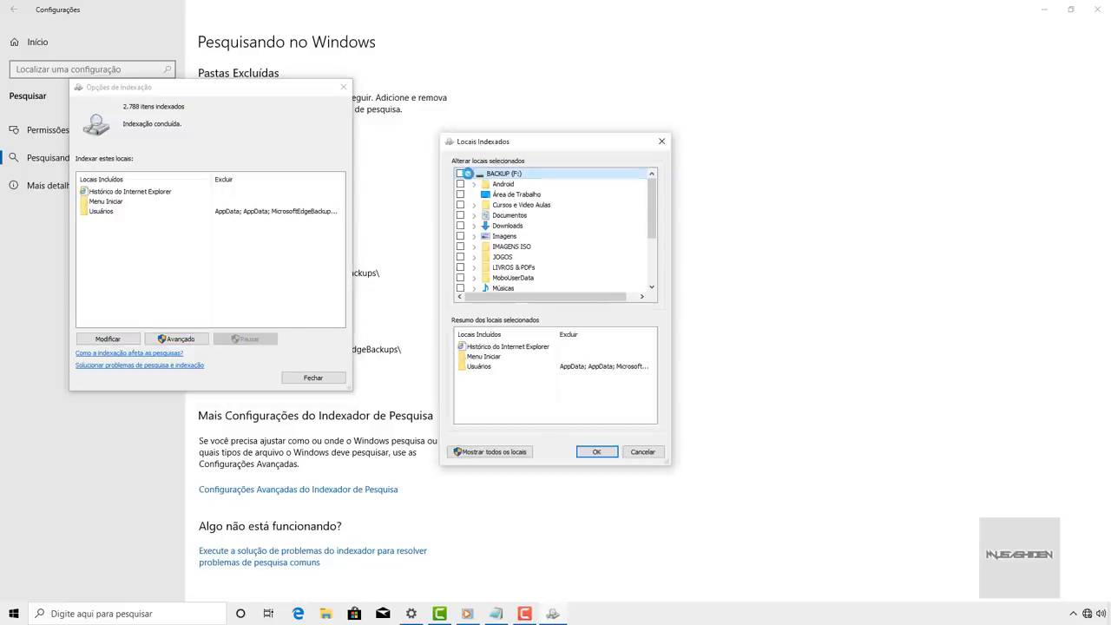
pyautogui.click(474, 217)
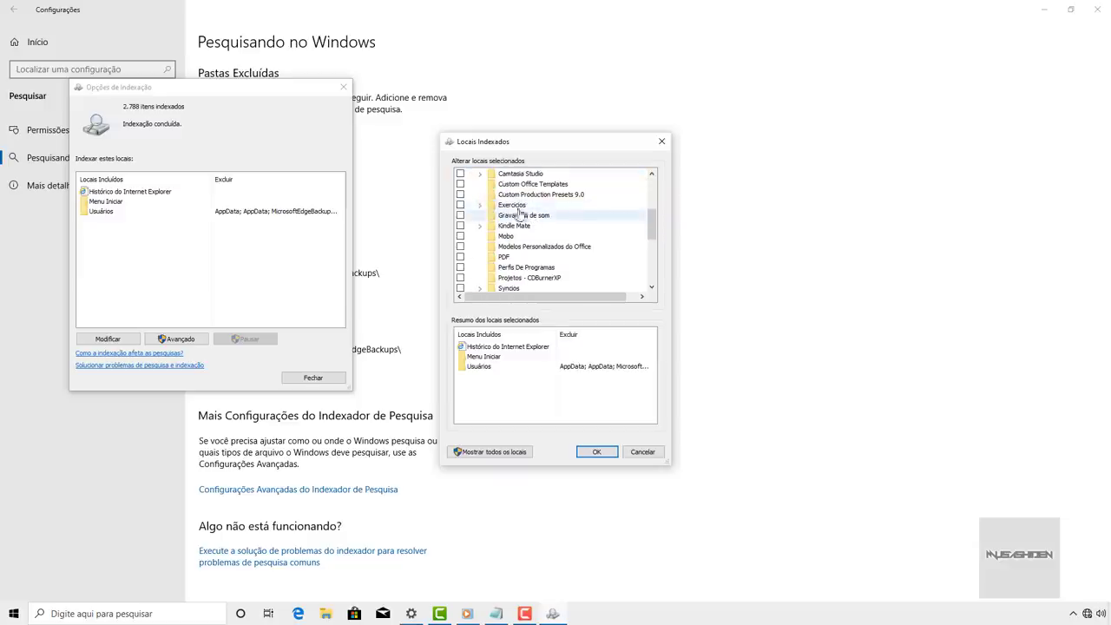
pyautogui.click(460, 205)
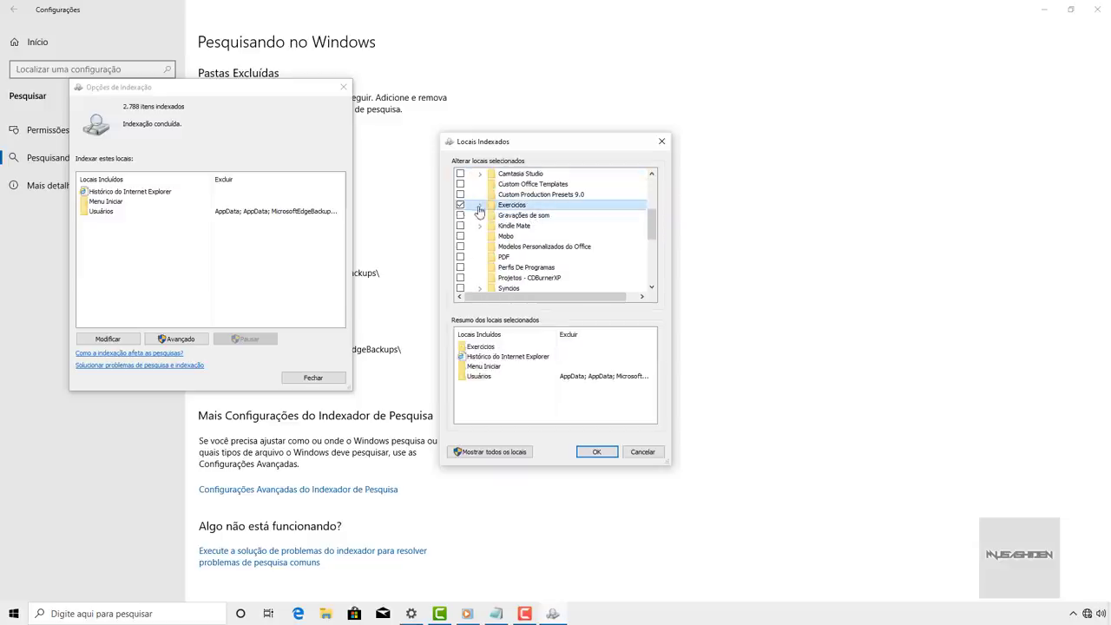
pyautogui.click(479, 205)
pyautogui.click(460, 205)
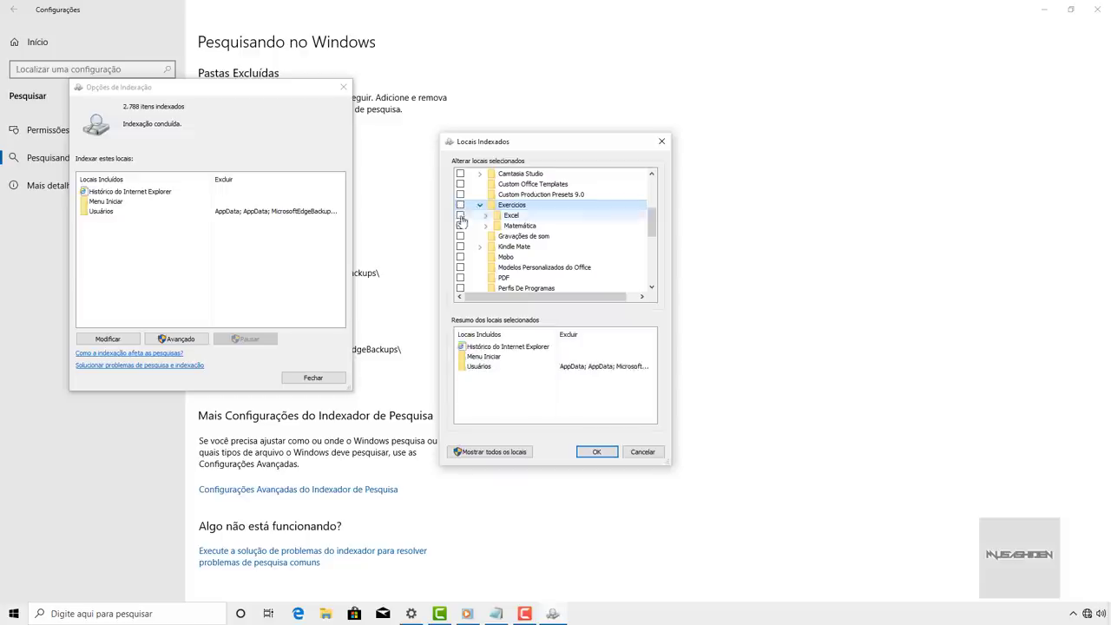
pyautogui.click(461, 226)
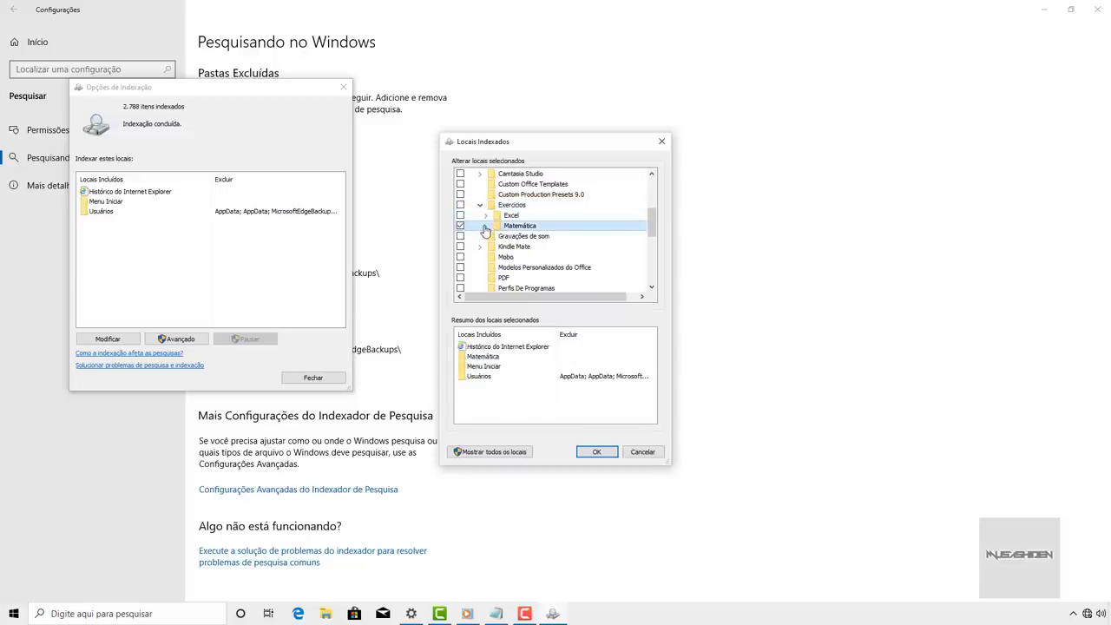
pyautogui.click(485, 226)
pyautogui.click(508, 347)
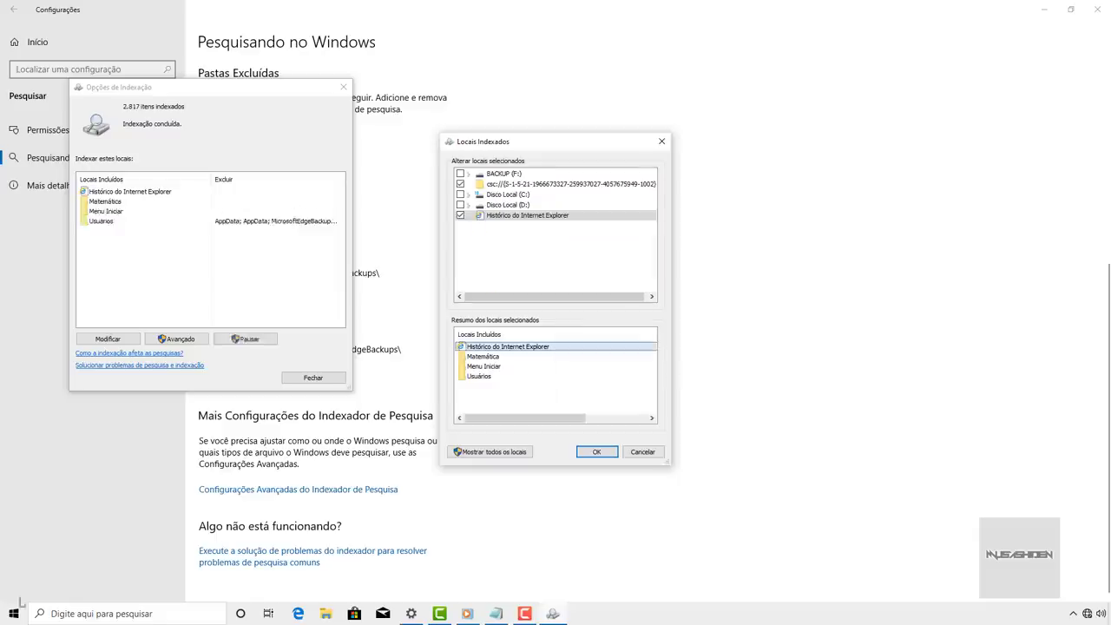
# - Test the index with a Start search for 'matem', then return to the indexed locations dialog
pyautogui.press('super')
pyautogui.write('matem')
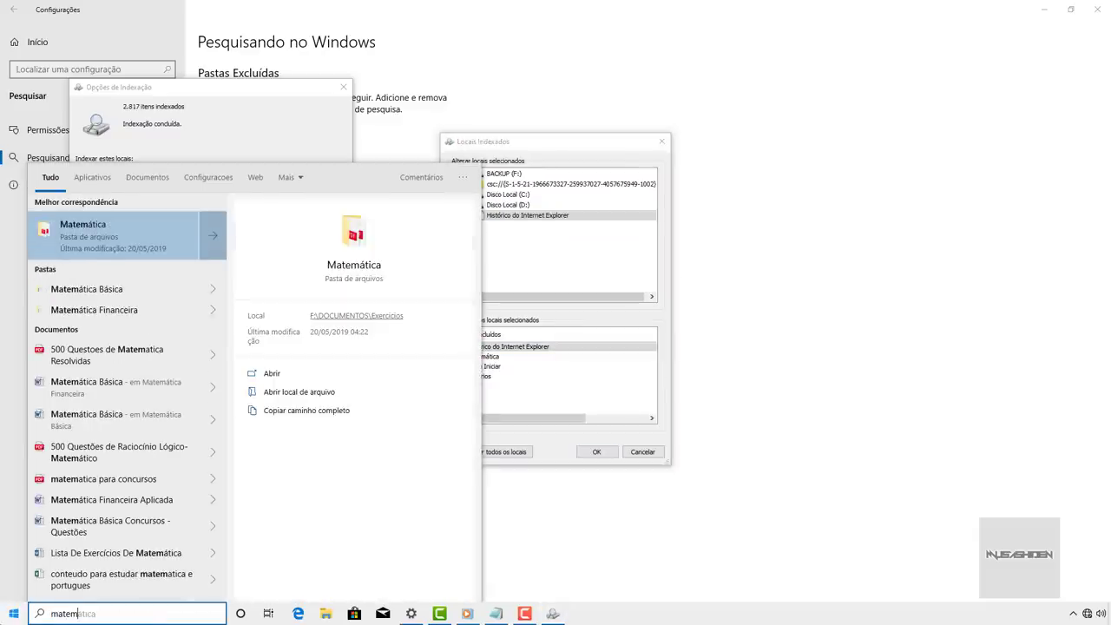
pyautogui.scroll(-1, 126, 434)
pyautogui.click(590, 262)
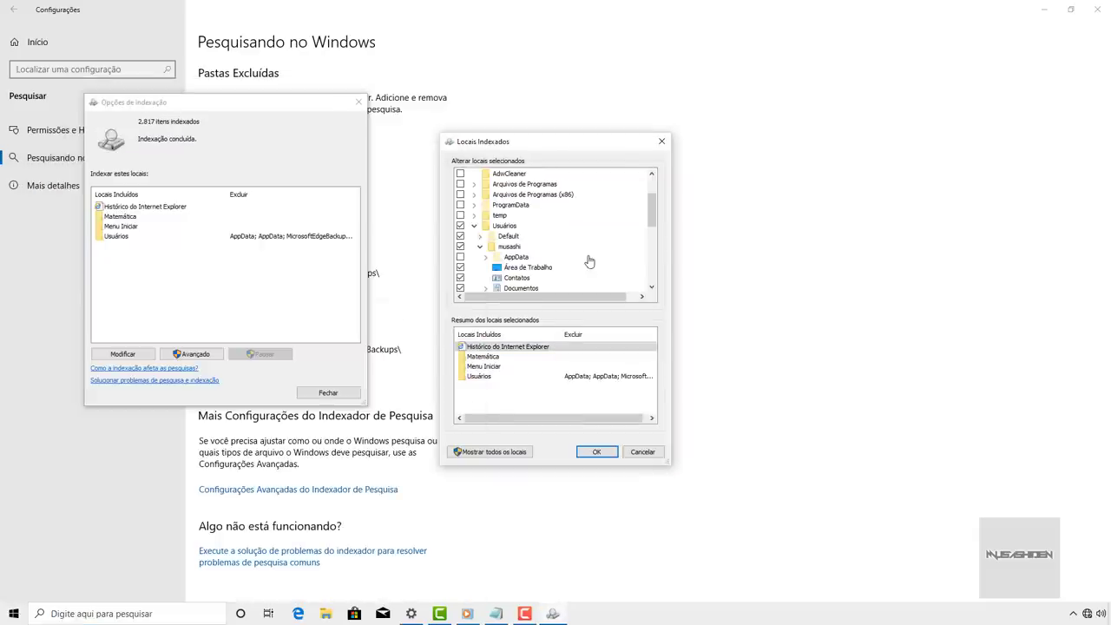
pyautogui.moveTo(657, 207); pyautogui.dragTo(658, 220)
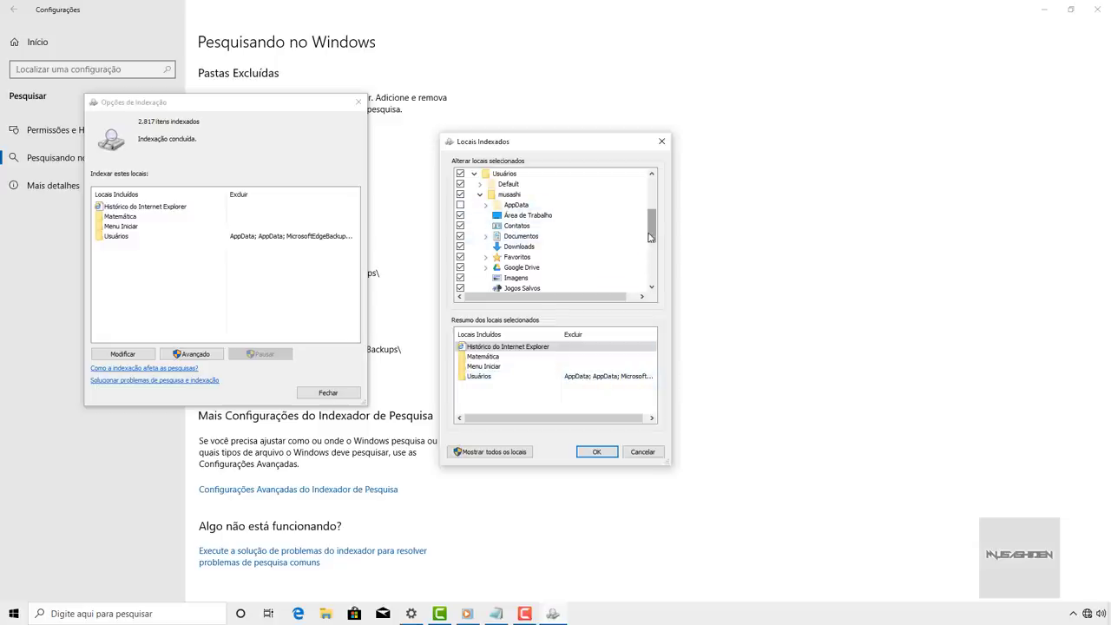
pyautogui.moveTo(651, 236)
pyautogui.mouseDown()
pyautogui.moveTo(651, 217)
pyautogui.moveTo(657, 227)
pyautogui.mouseUp()
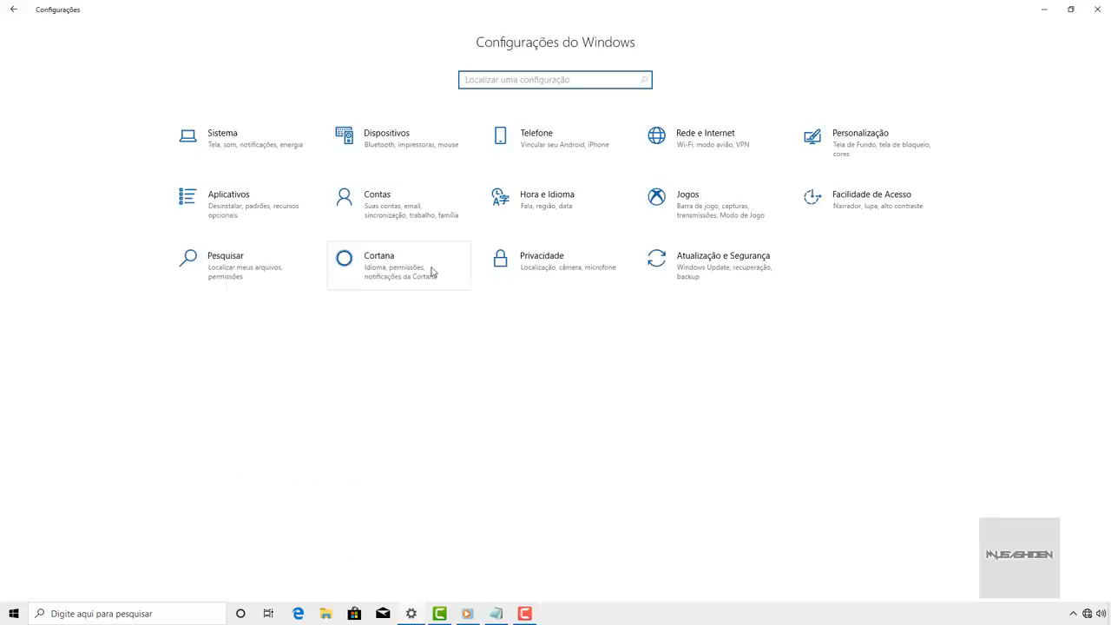
# - In Cortana settings, turn off Ei Cortana voice activation and the Cortana keyboard shortcut
pyautogui.click(431, 271)
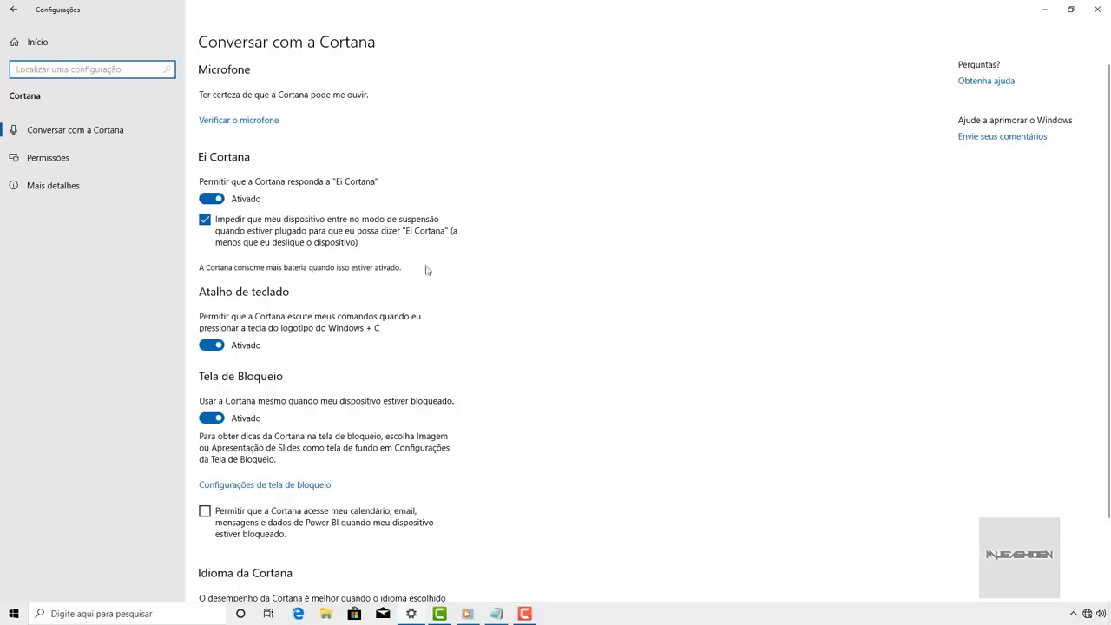
pyautogui.scroll(-2, 360, 255)
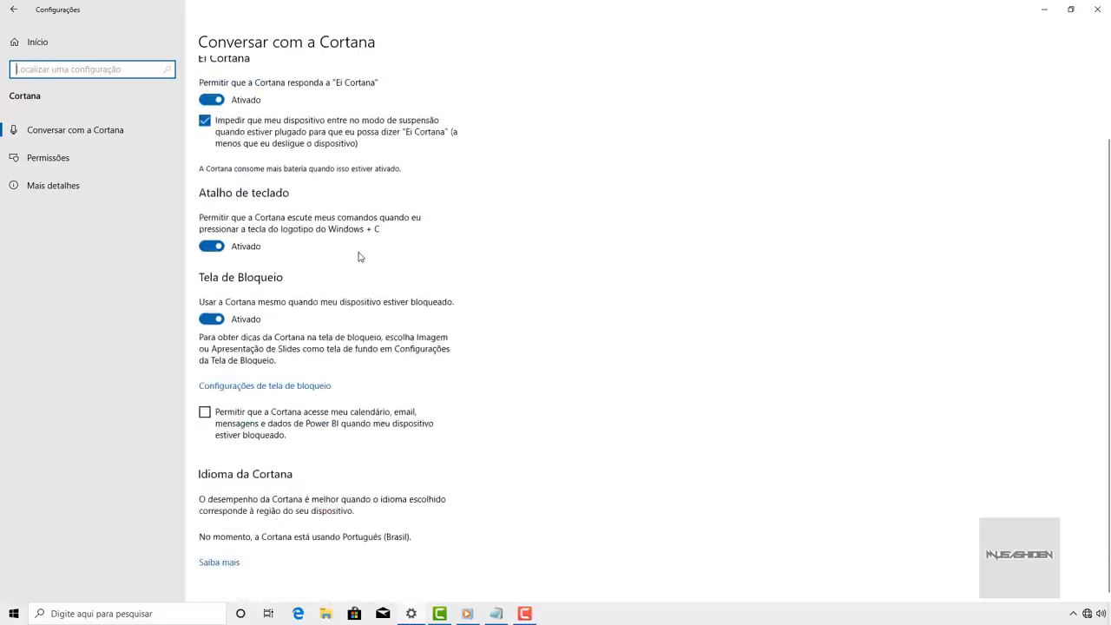
pyautogui.scroll(2, 361, 256)
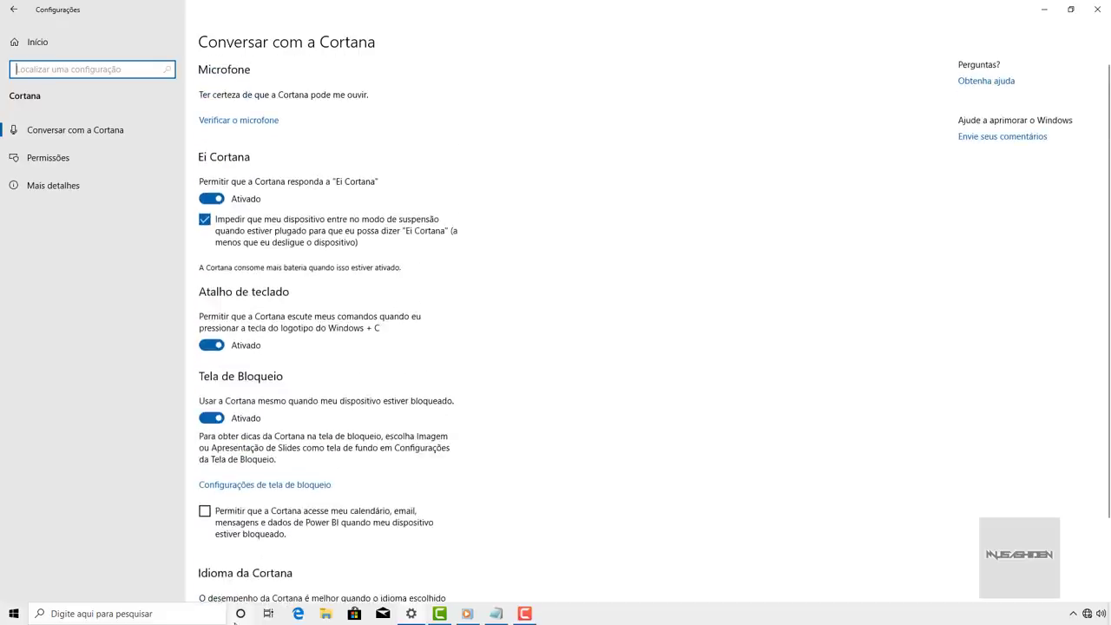
pyautogui.click(235, 621)
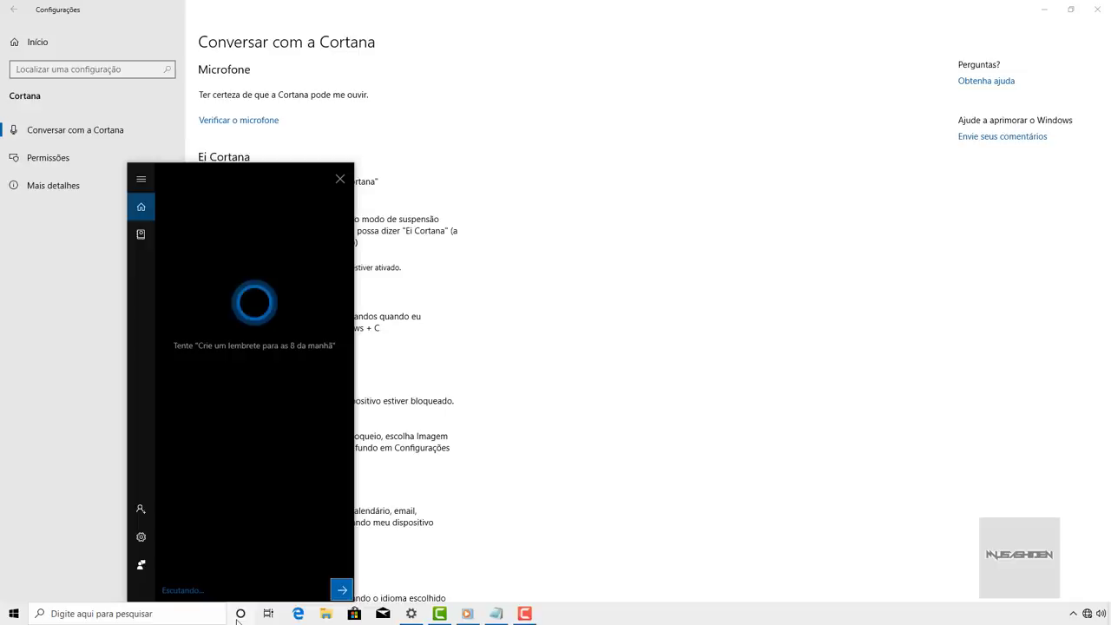
pyautogui.click(236, 621)
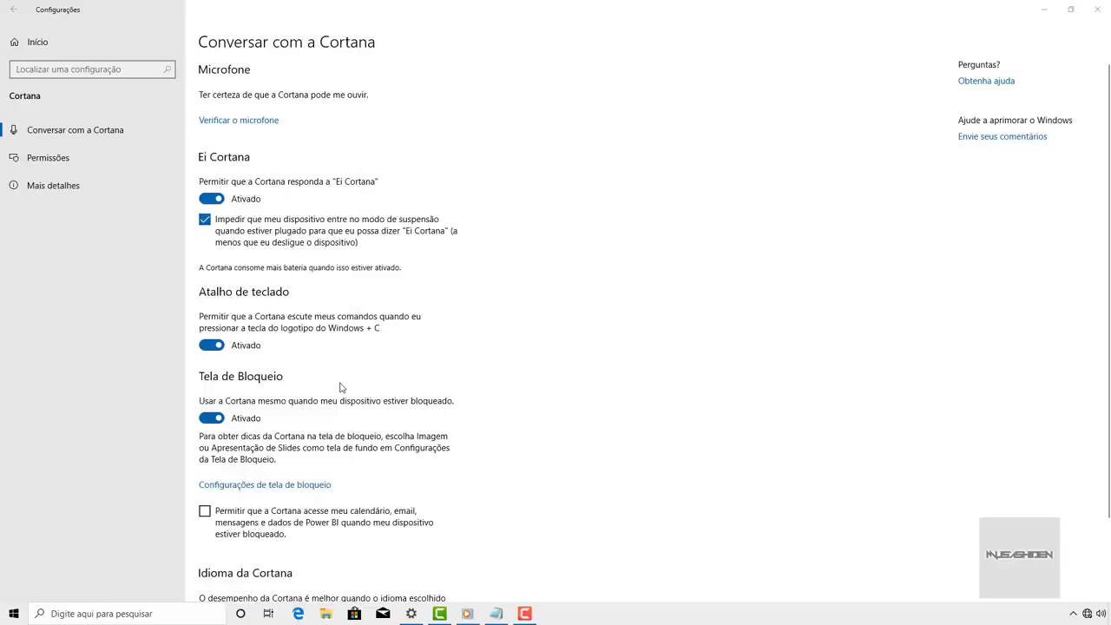
pyautogui.click(210, 199)
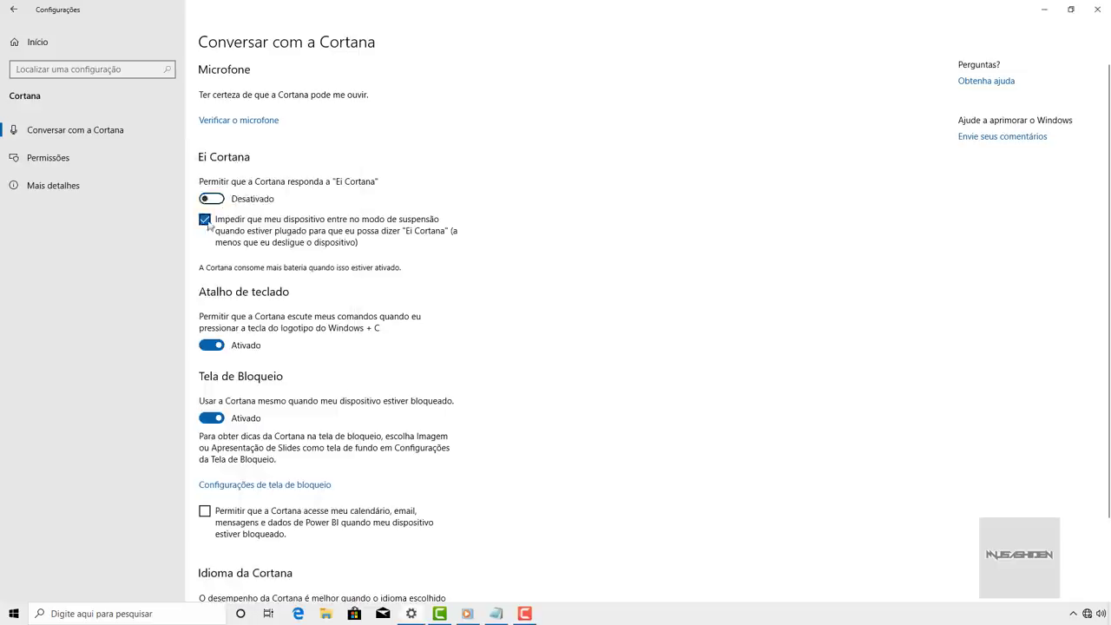
pyautogui.click(210, 295)
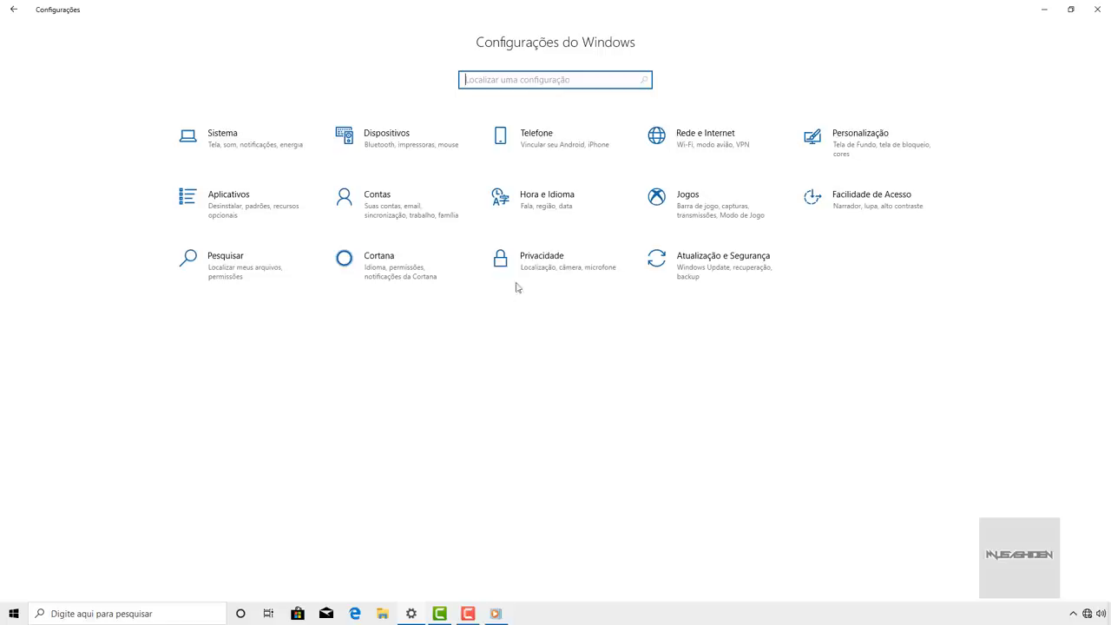
# - Turn off suggested content in Settings under Privacidade > Geral
pyautogui.click(538, 264)
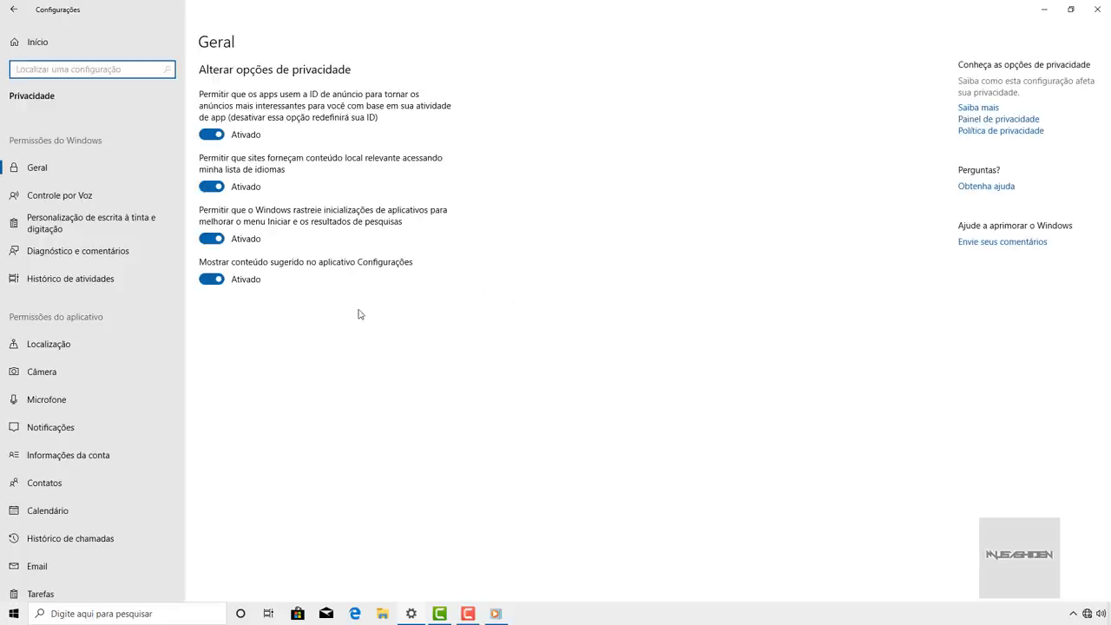
pyautogui.click(67, 174)
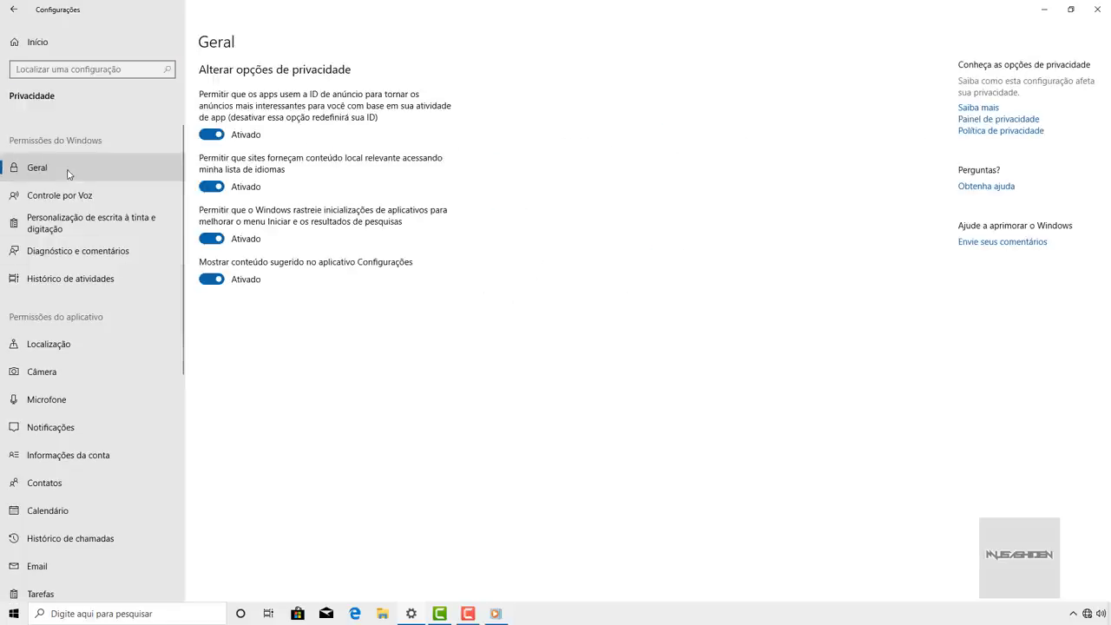
pyautogui.click(217, 280)
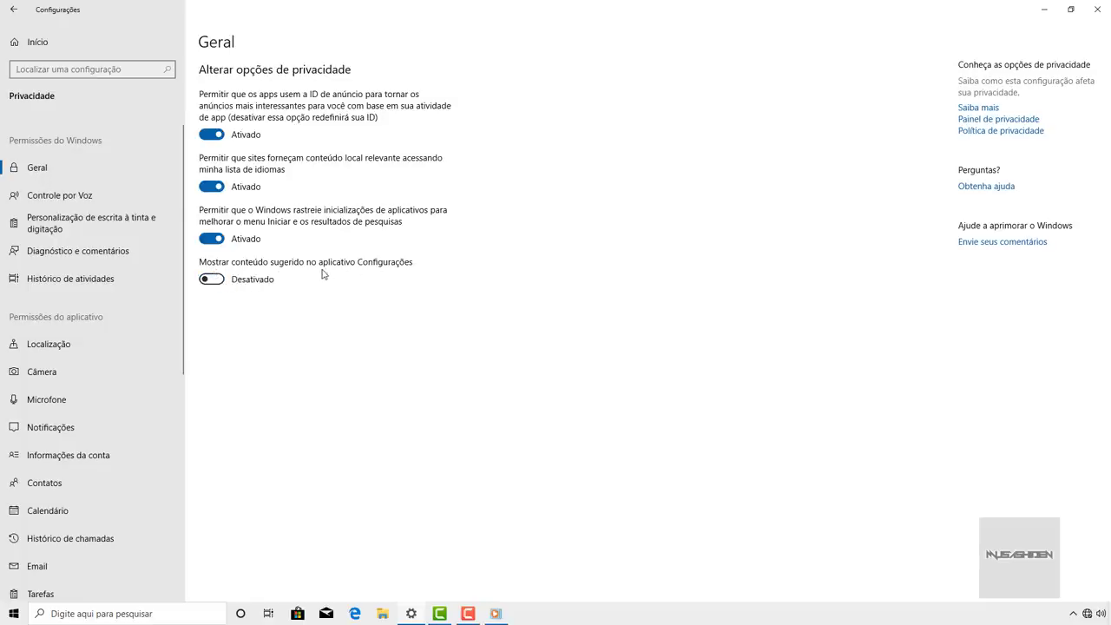
# - Turn off online speech recognition on the Controle por Voz privacy page
pyautogui.click(121, 205)
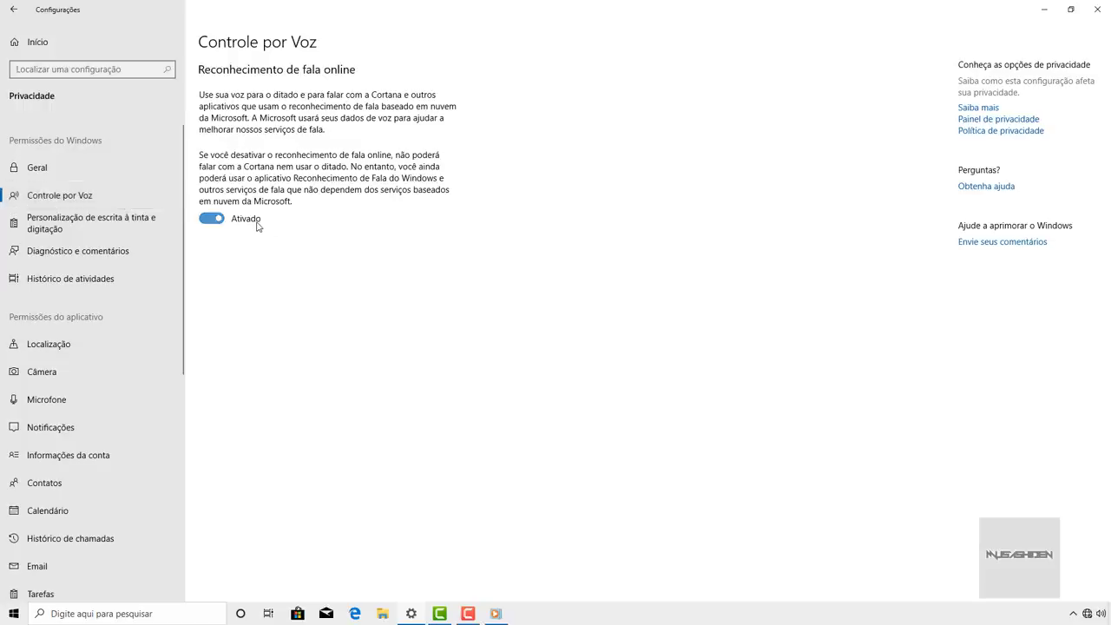
pyautogui.click(221, 221)
pyautogui.click(121, 230)
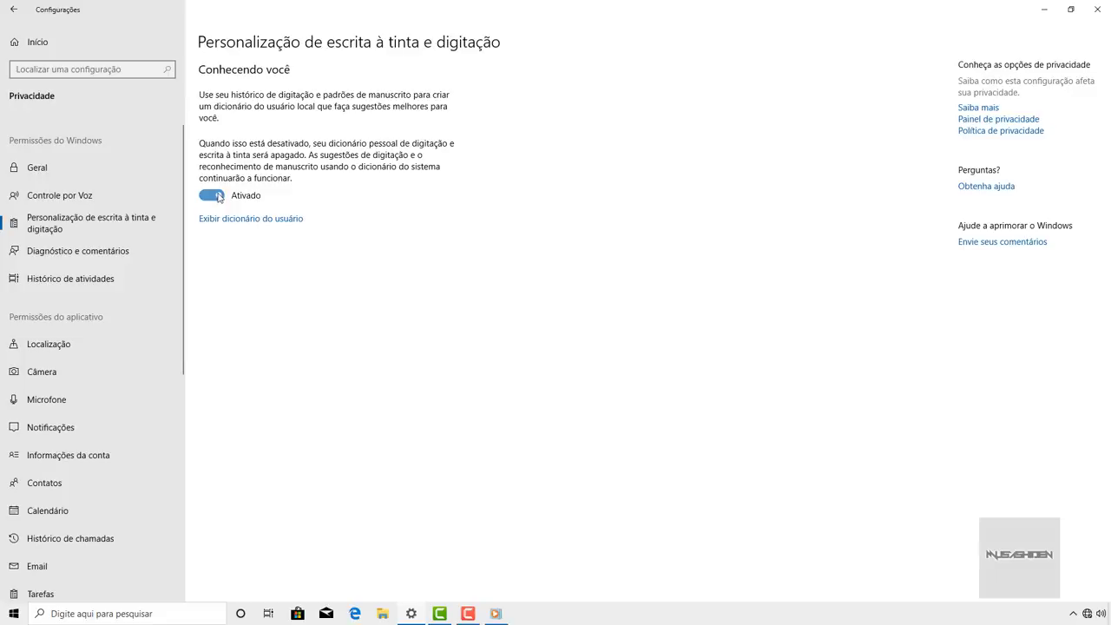
# - Open Diagnóstico e comentários (diagnostic data at Básicos), then briefly search Start for 'spyb'
pyautogui.click(219, 198)
pyautogui.click(119, 253)
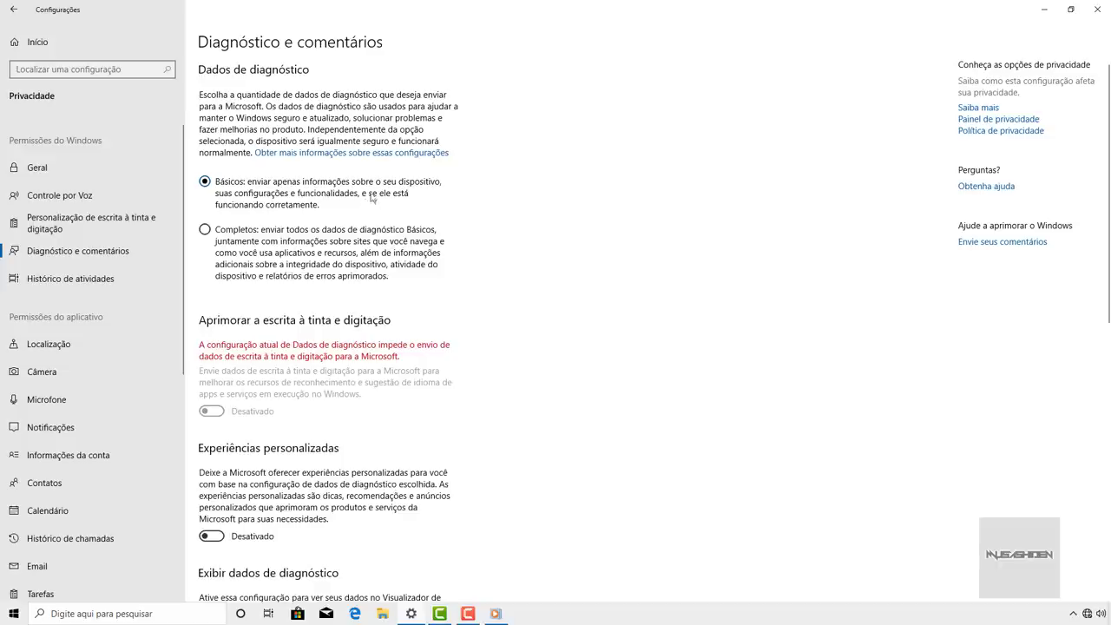
pyautogui.click(14, 614)
pyautogui.write('spyb')
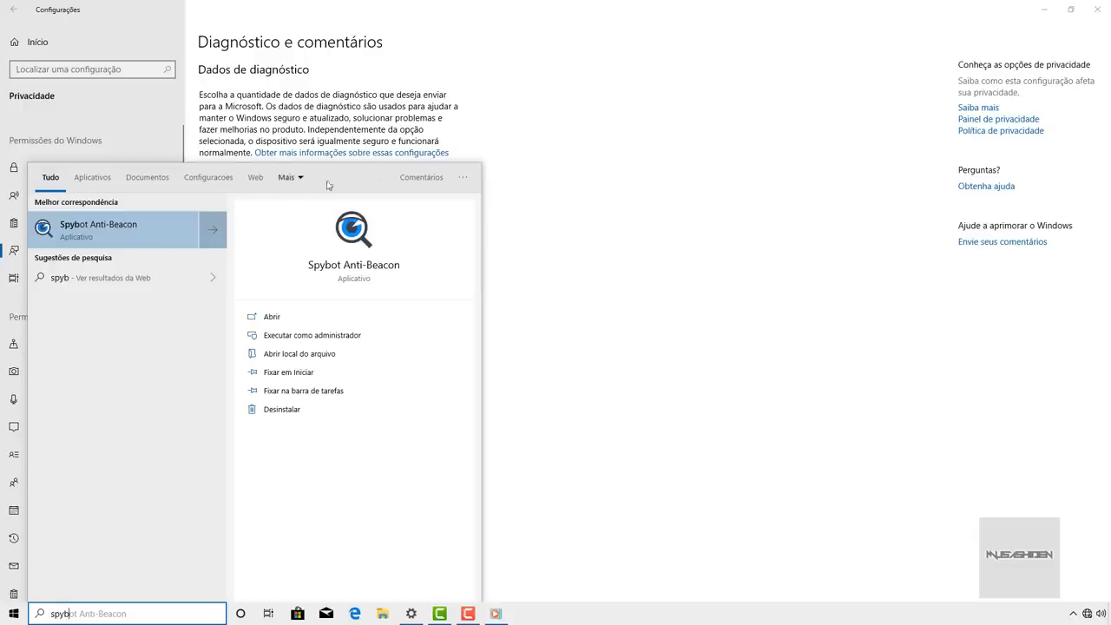
pyautogui.click(500, 161)
pyautogui.scroll(-10, 328, 328)
pyautogui.scroll(10, 326, 261)
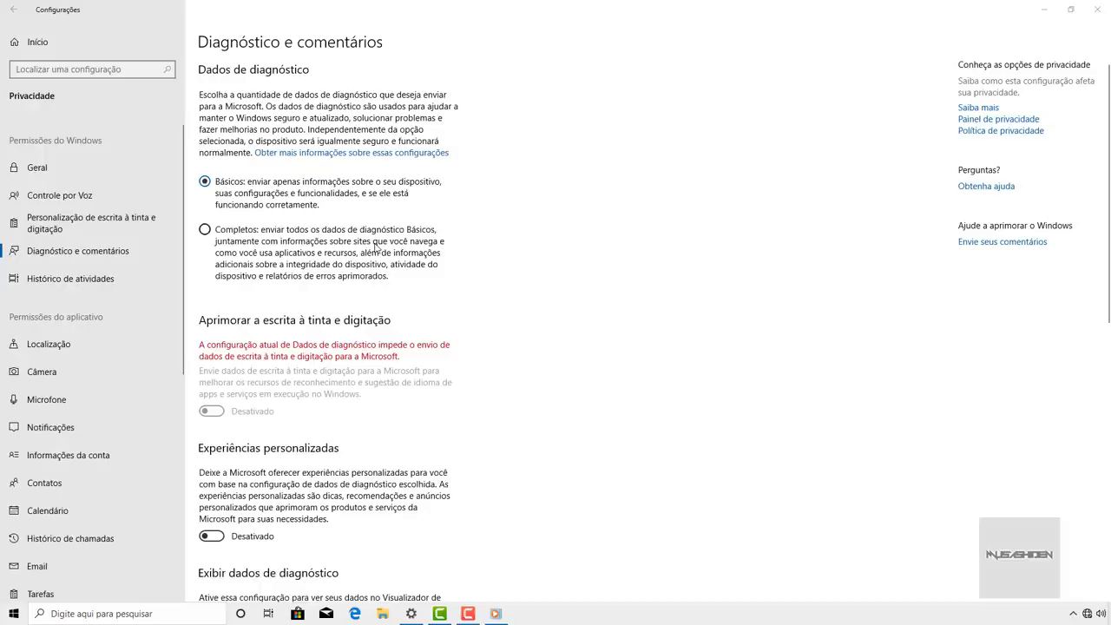
# - Run SpybotAntiBeacon-2.1-setup from F:\Downloads in English, accept the licence, then cancel the installation
pyautogui.click(382, 614)
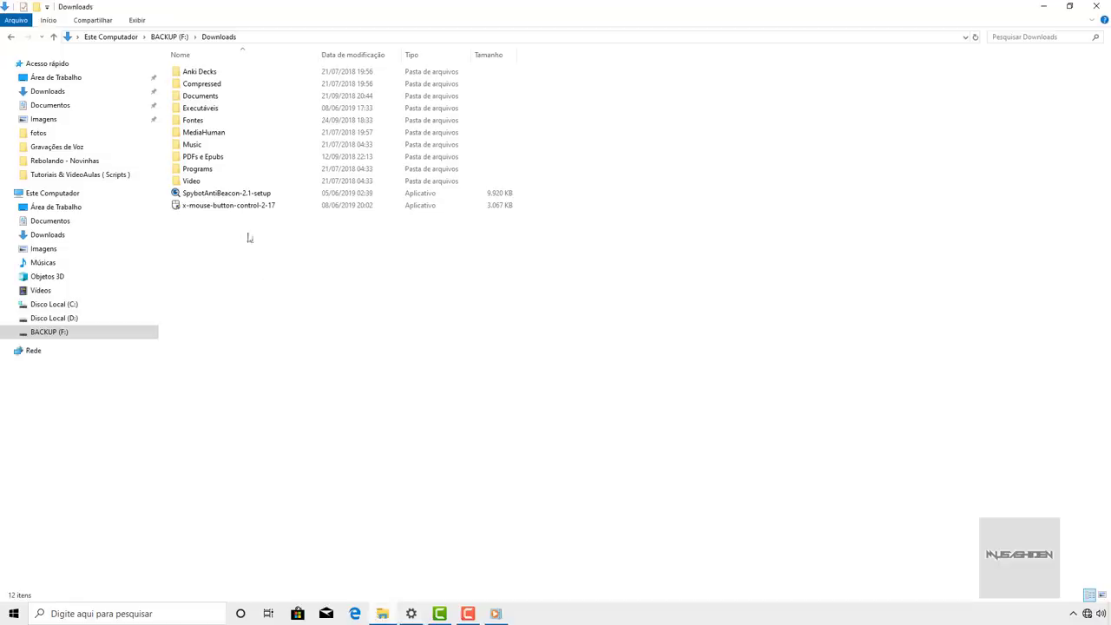
pyautogui.click(193, 195)
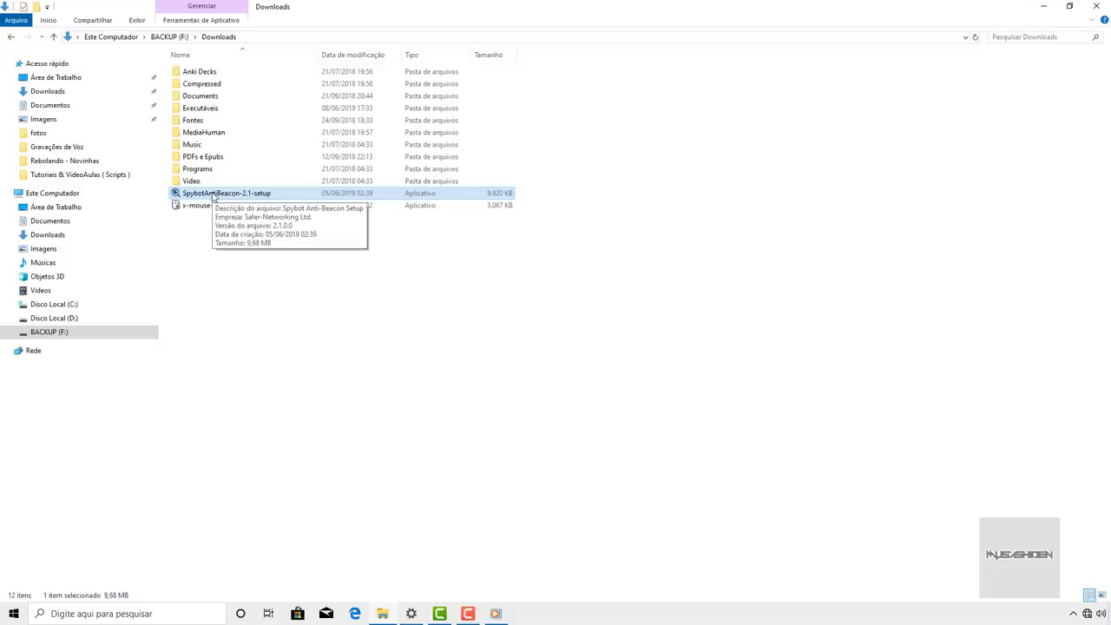
pyautogui.doubleClick(300, 194)
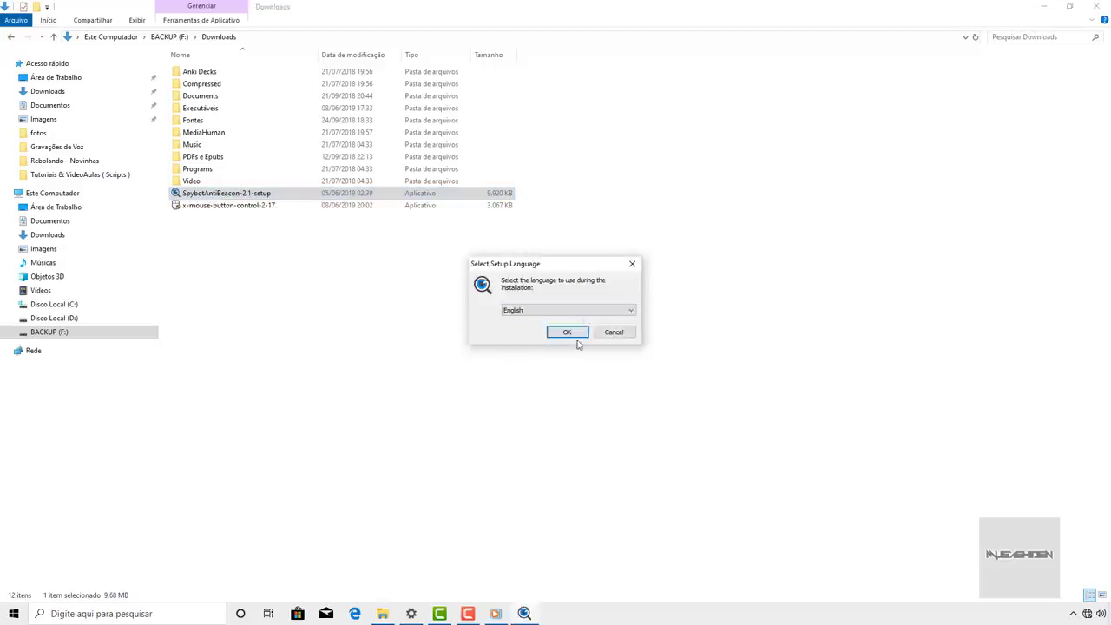
pyautogui.click(573, 334)
pyautogui.click(488, 367)
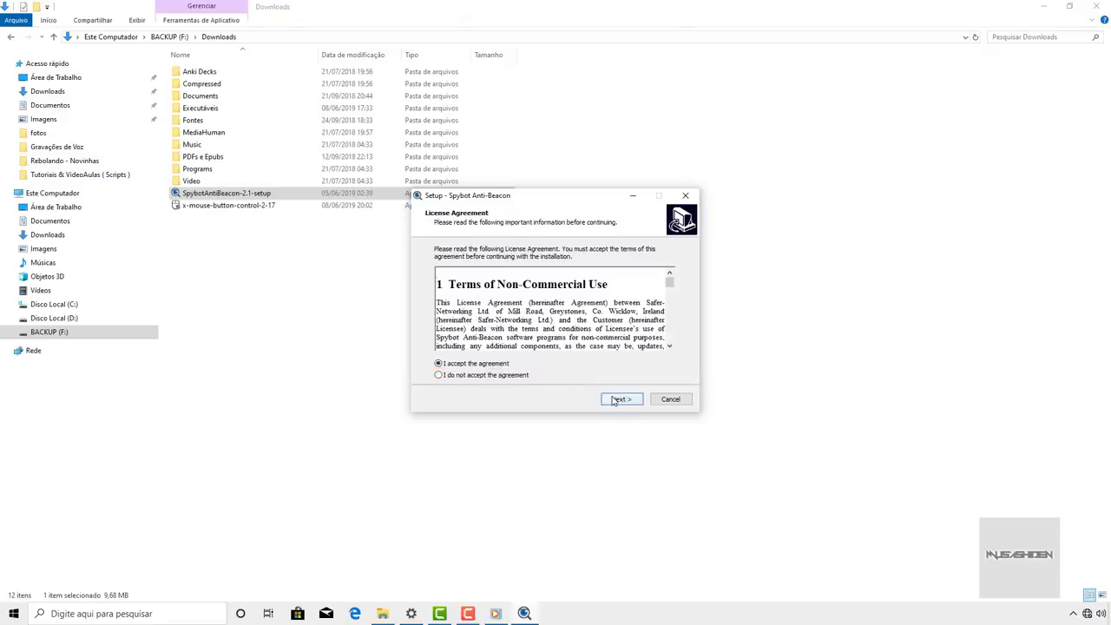
pyautogui.click(622, 399)
pyautogui.click(629, 401)
pyautogui.click(670, 400)
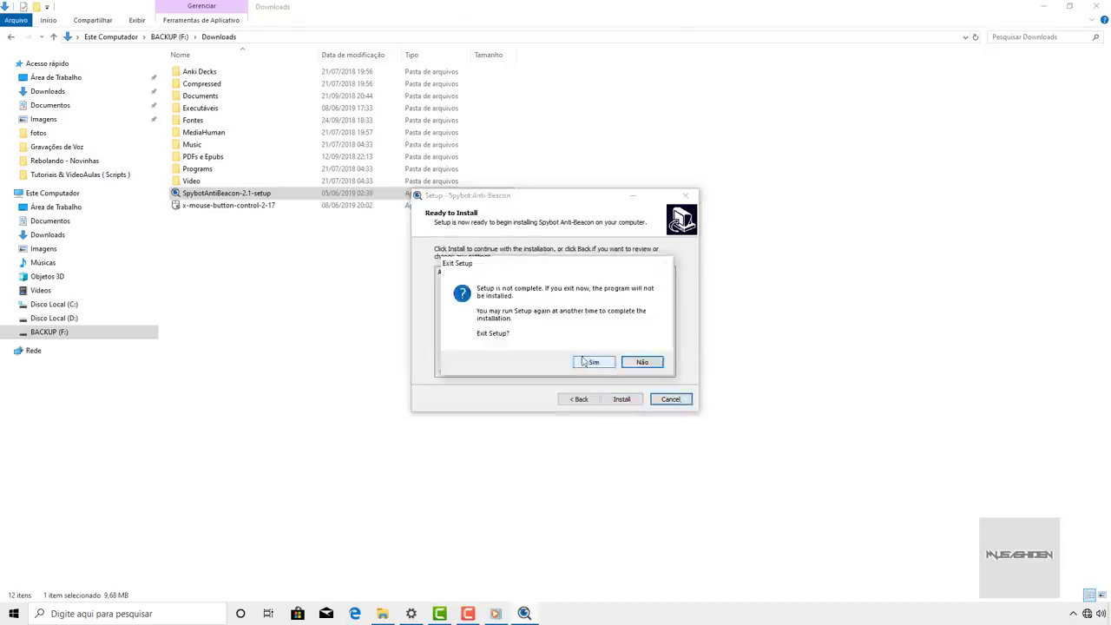
pyautogui.click(588, 362)
# - Search Start for 'spyb' and dismiss the results
pyautogui.press('super')
pyautogui.write('spyb')
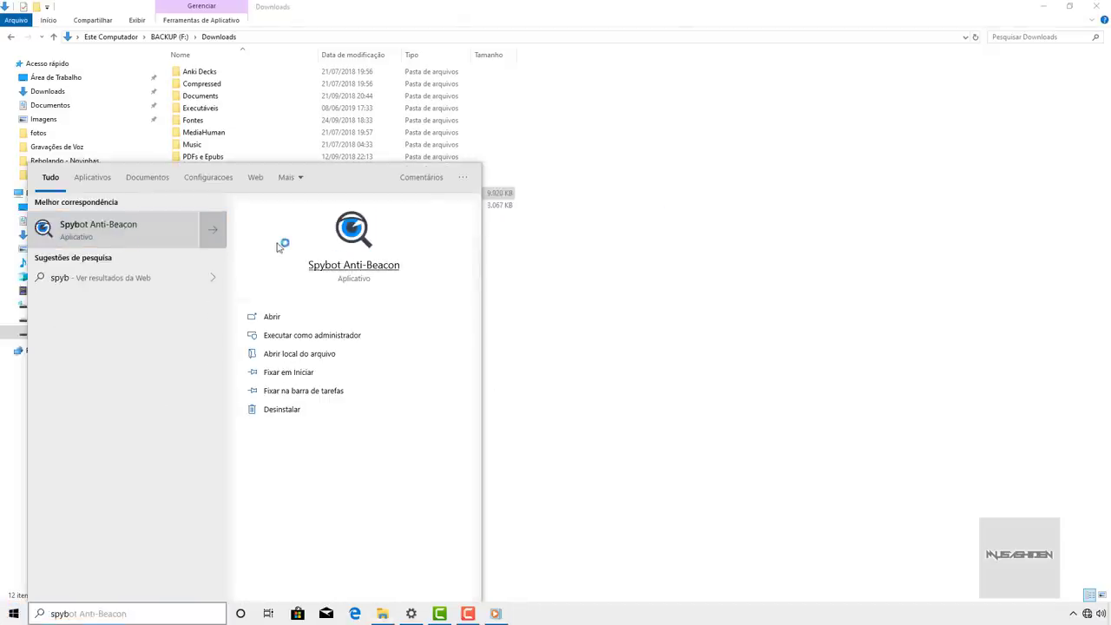
pyautogui.press('Escape')
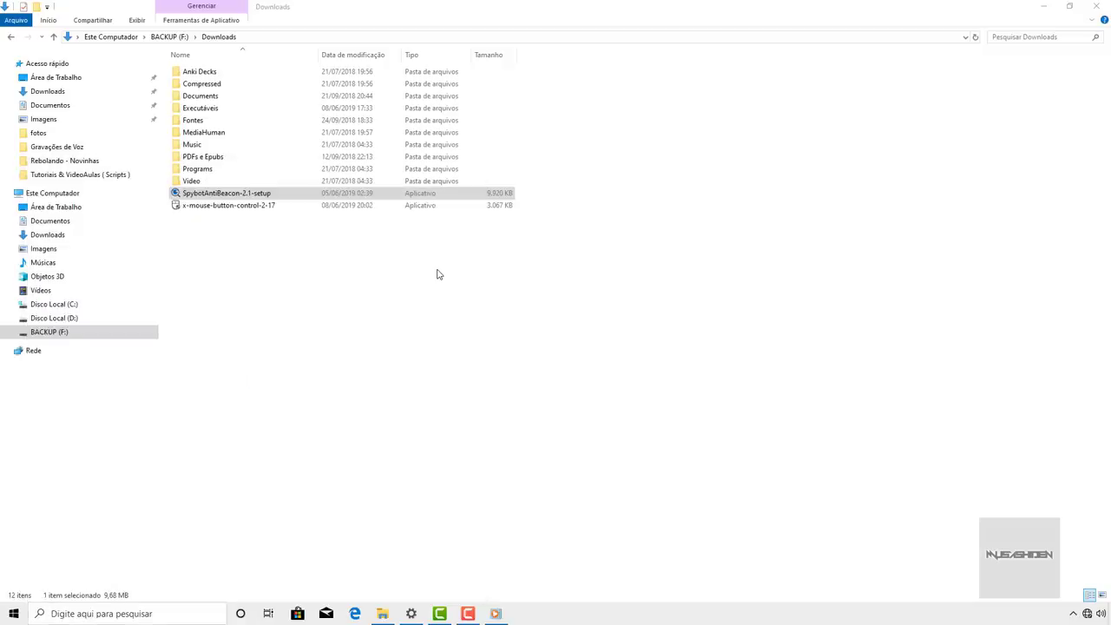
# - Close File Explorer, block every Spybot immunizer at Full, and finish to the protection summary
pyautogui.click(1095, 7)
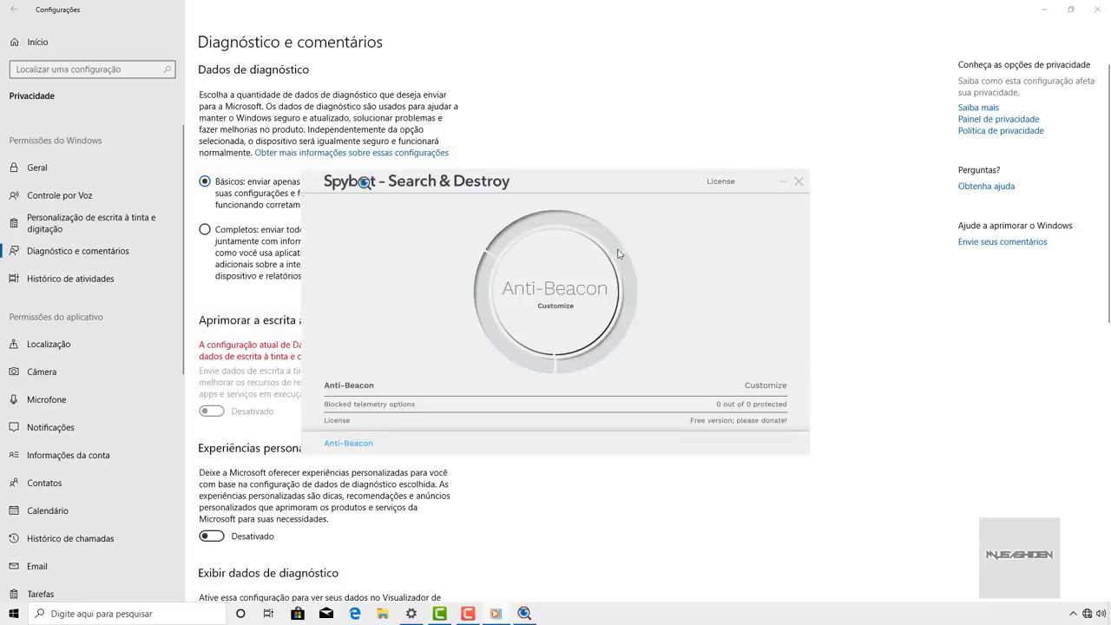
pyautogui.click(549, 308)
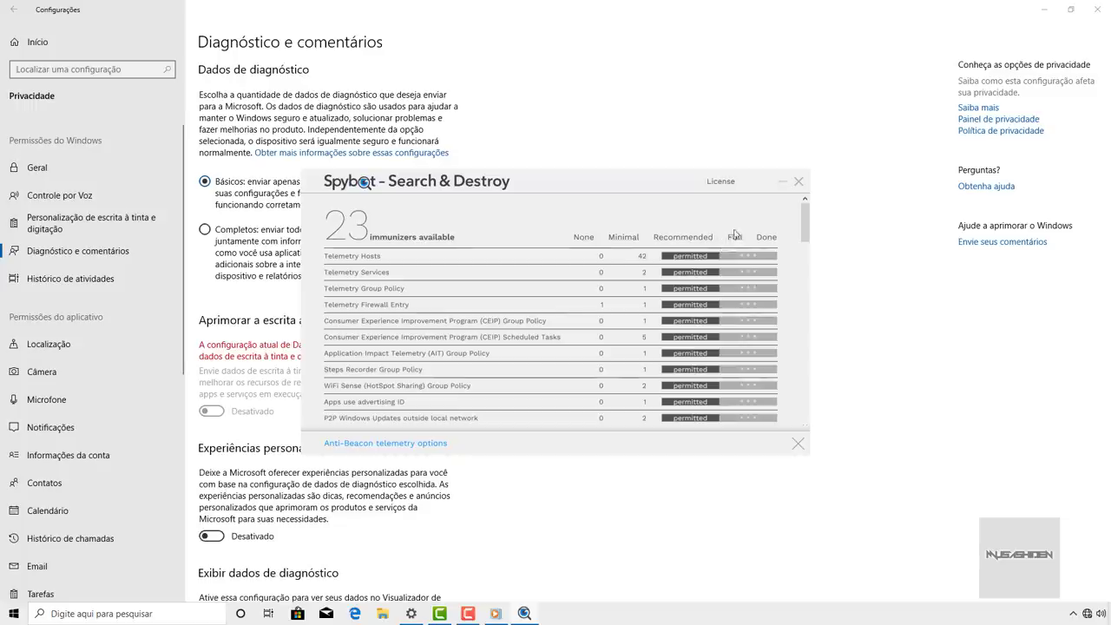
pyautogui.click(737, 237)
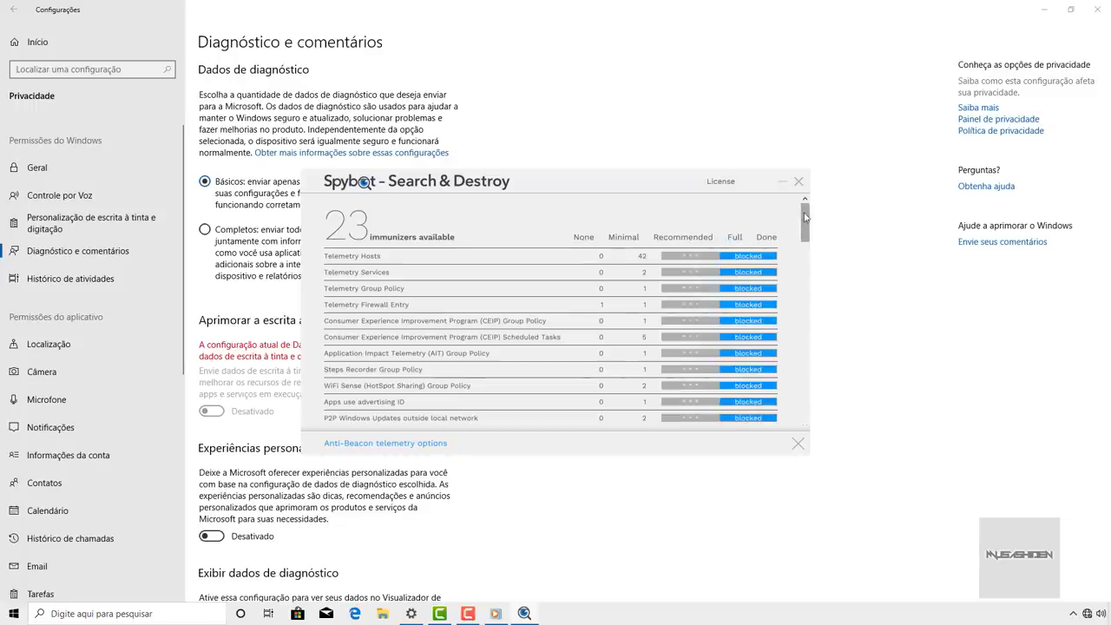
pyautogui.moveTo(805, 236); pyautogui.dragTo(803, 361)
pyautogui.scroll(8, 408, 268)
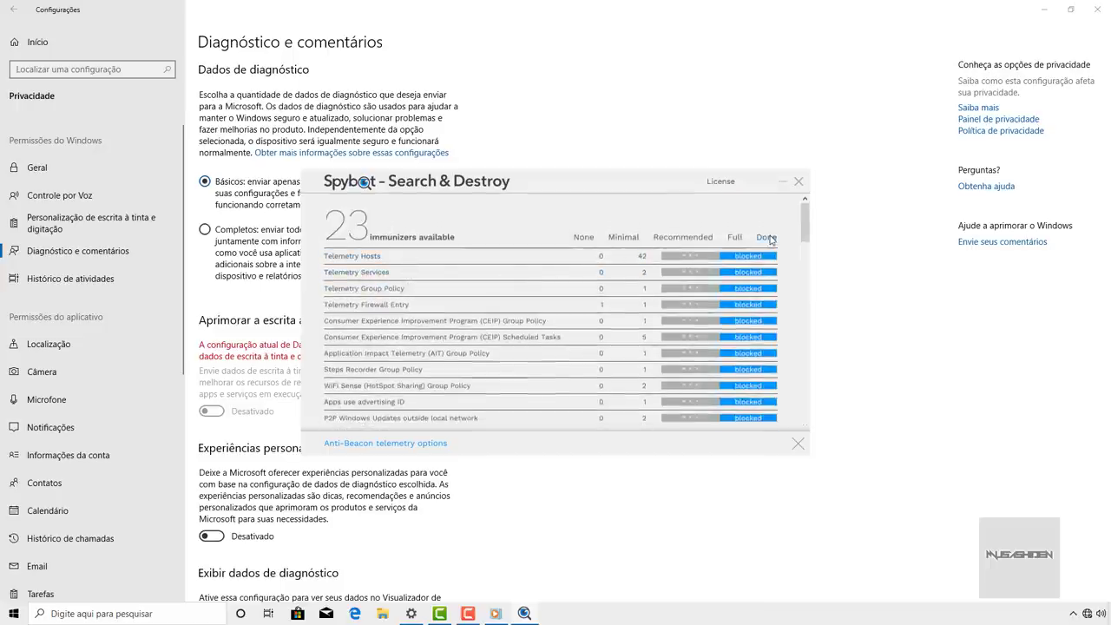
pyautogui.click(768, 239)
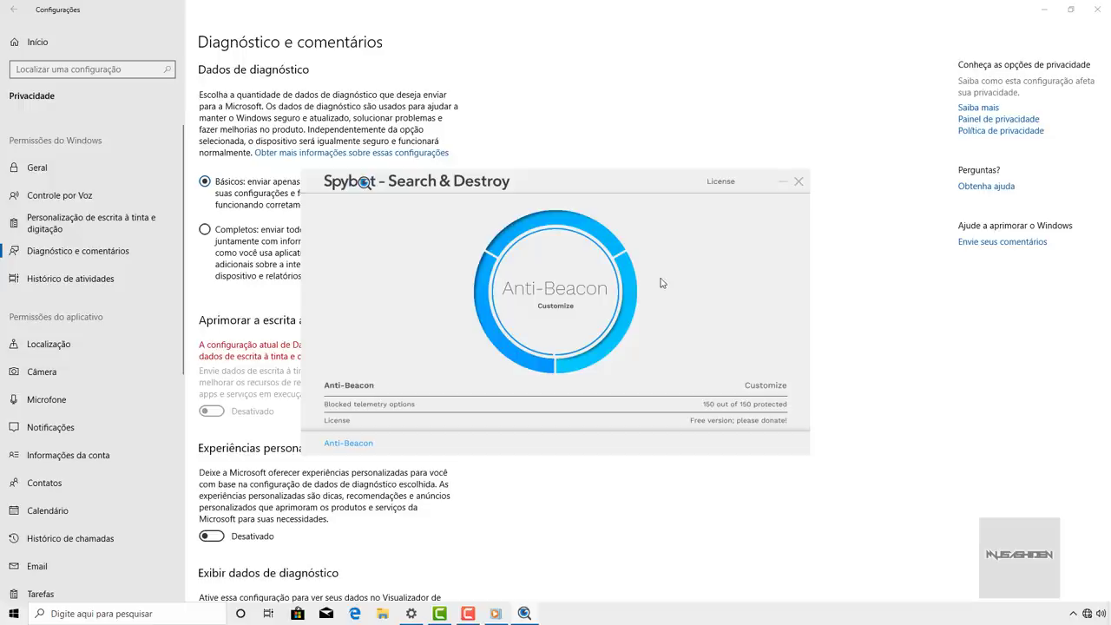
# - Reopen the immunizer list and set all 23 immunizers to permitted via the None column
pyautogui.click(596, 288)
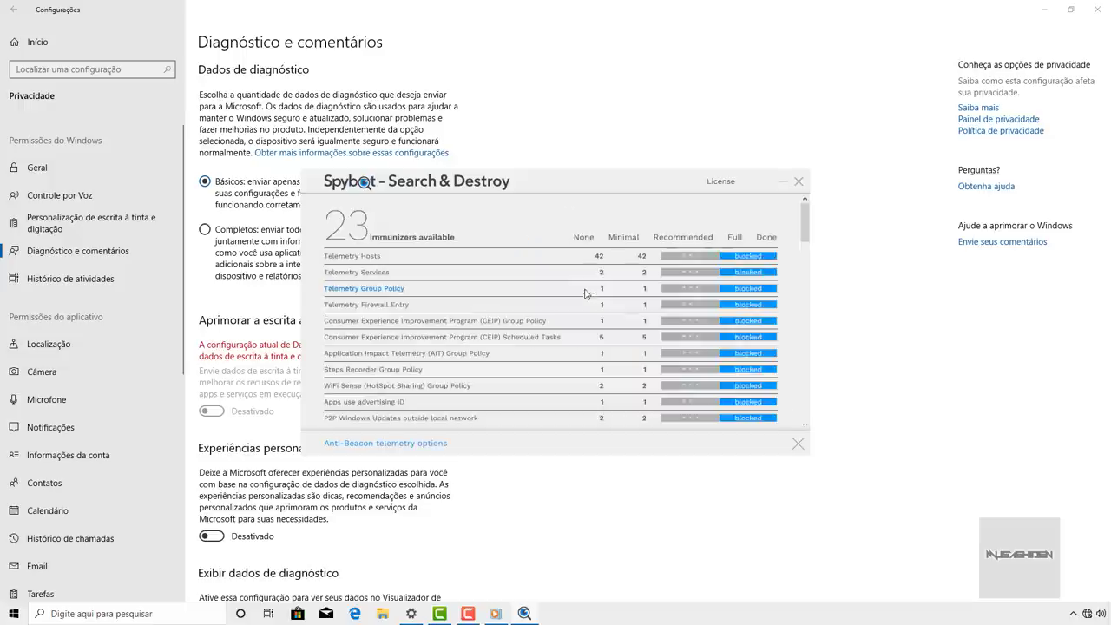
pyautogui.scroll(-5, 530, 287)
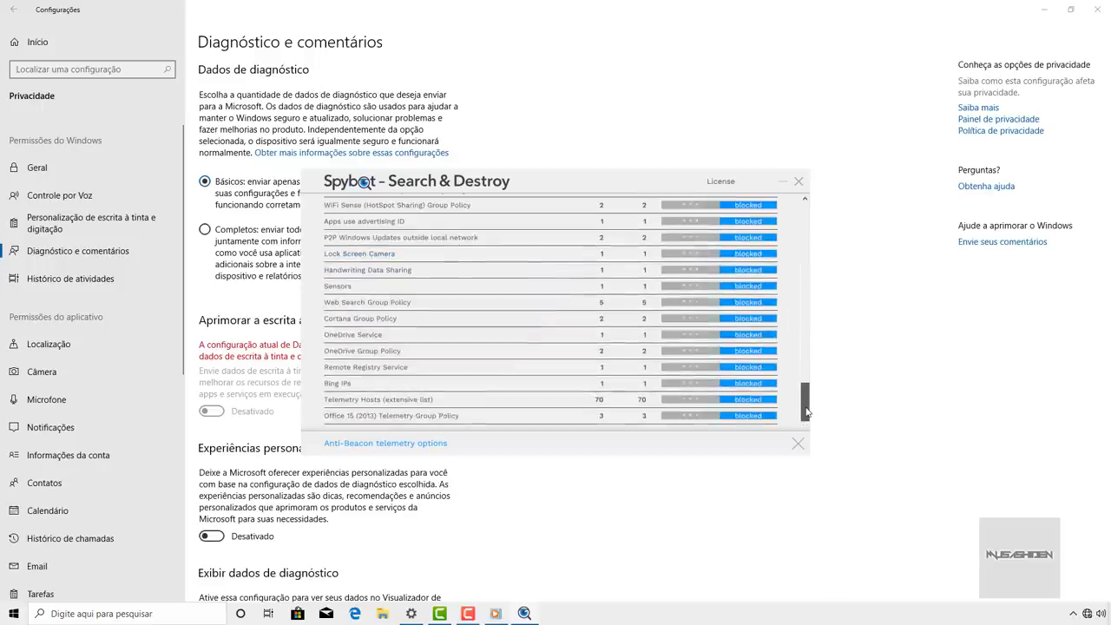
pyautogui.moveTo(806, 412); pyautogui.dragTo(806, 230)
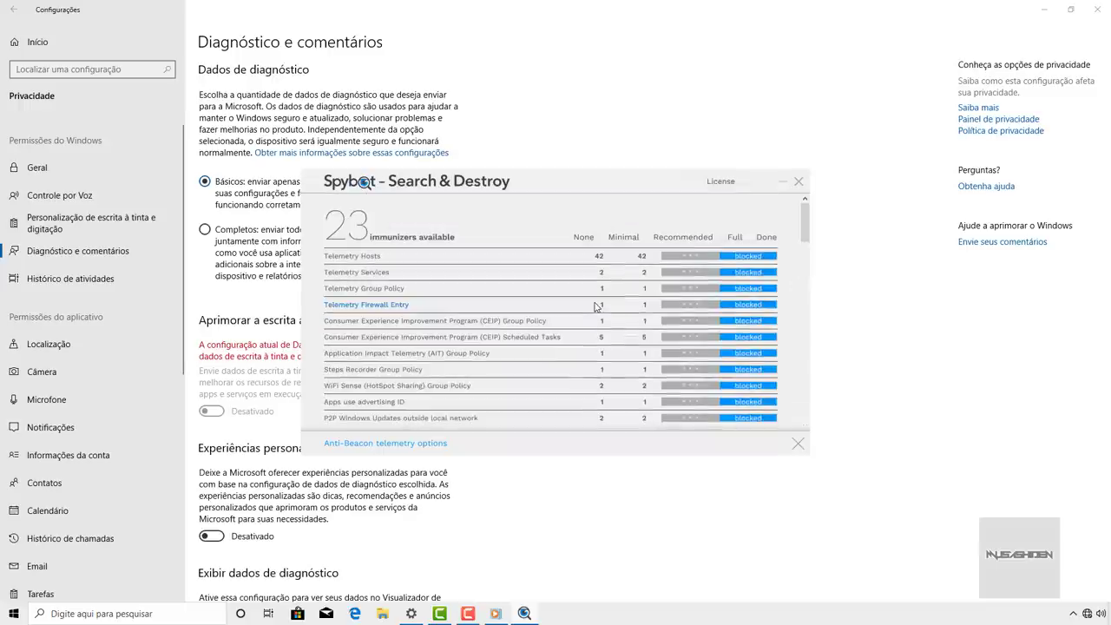
pyautogui.click(584, 240)
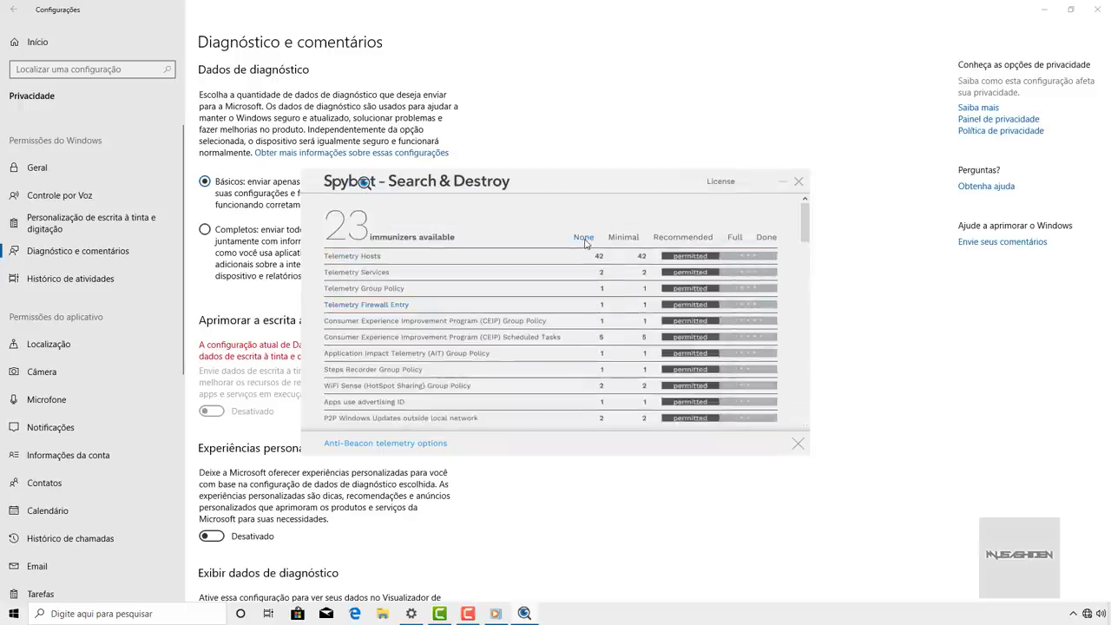
pyautogui.scroll(-5, 781, 355)
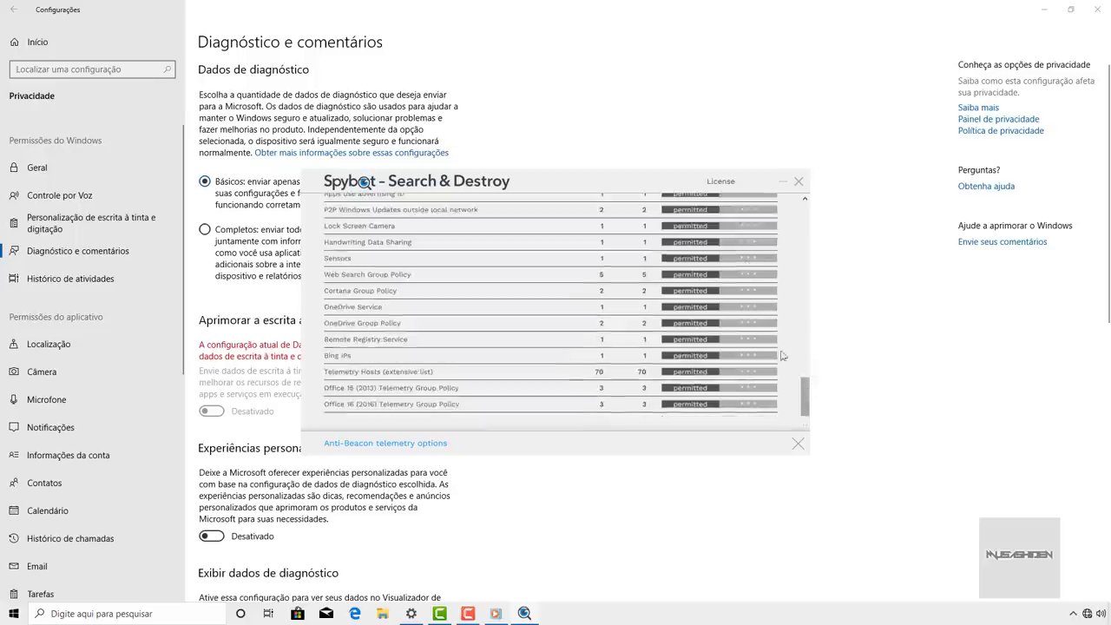
pyautogui.scroll(5, 782, 347)
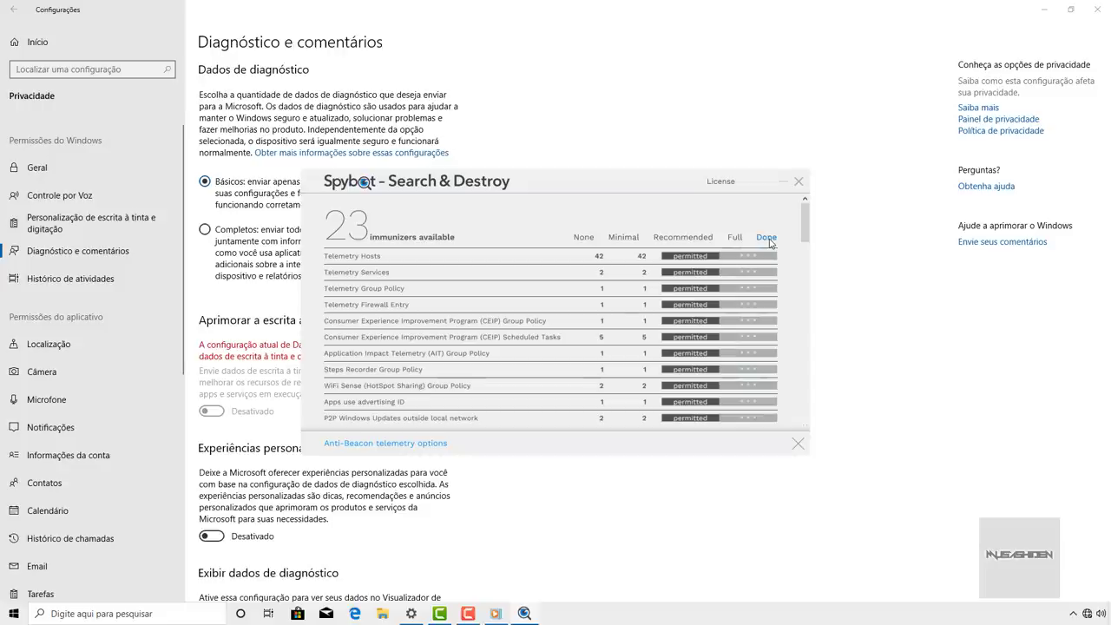
pyautogui.scroll(-1, 629, 279)
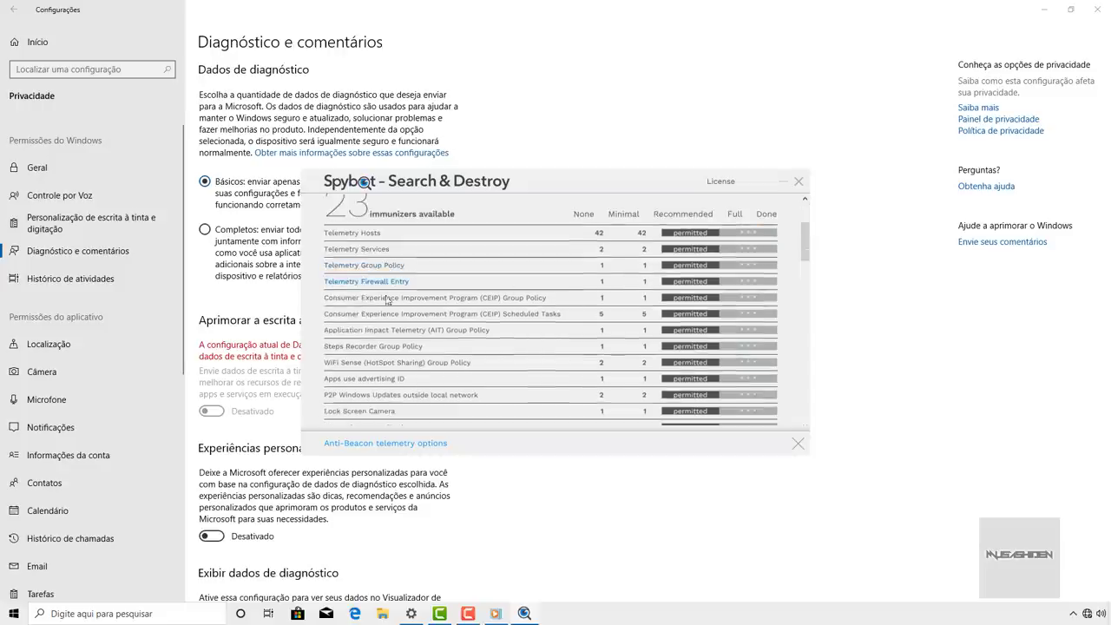
pyautogui.scroll(-4, 368, 283)
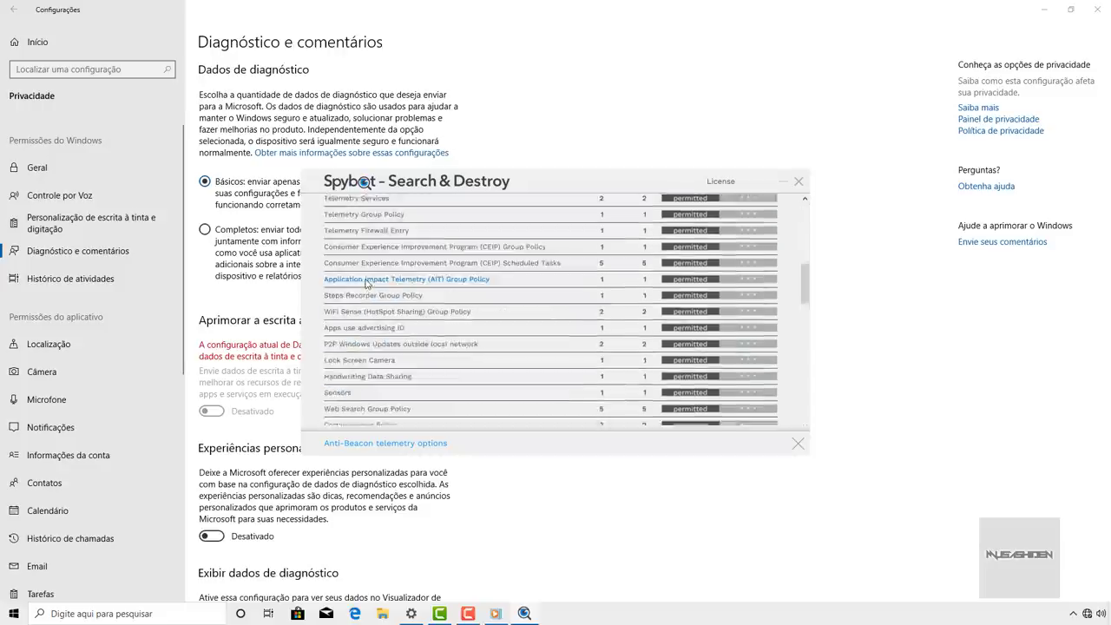
pyautogui.scroll(-2, 367, 284)
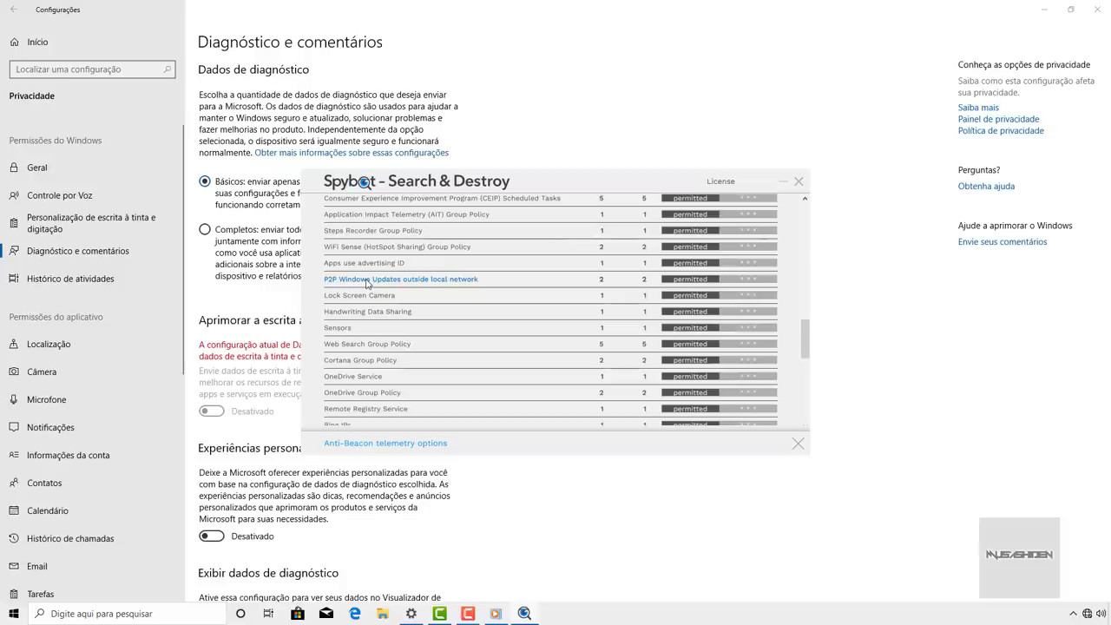
pyautogui.scroll(-3, 367, 289)
pyautogui.scroll(6, 391, 323)
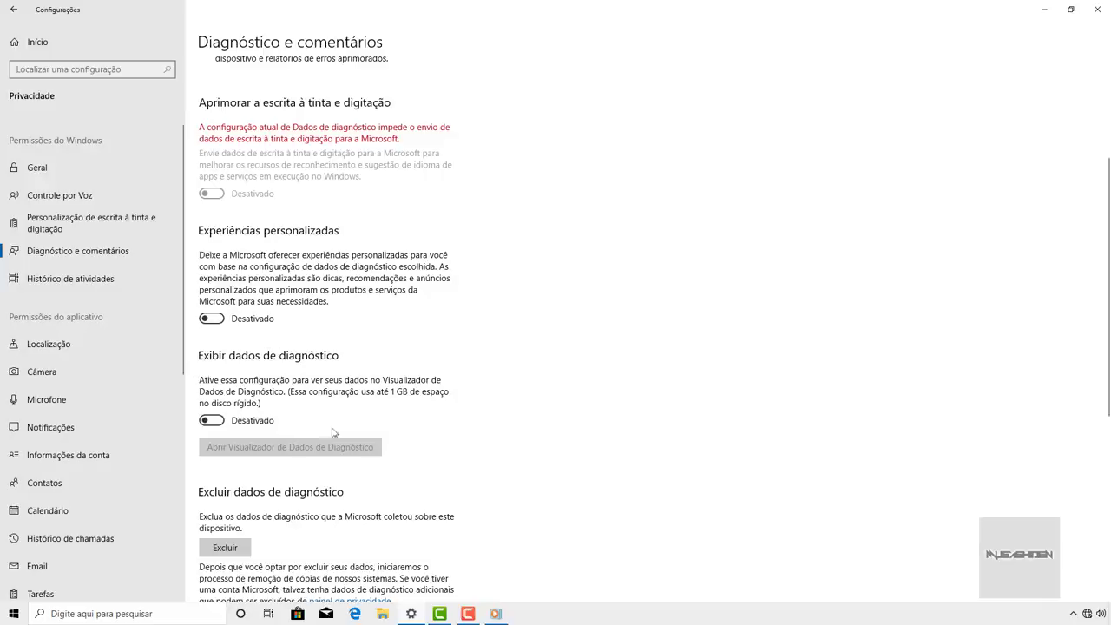
# - Switch diagnostic data to Completos, then back to Básicos
pyautogui.scroll(1, 274, 177)
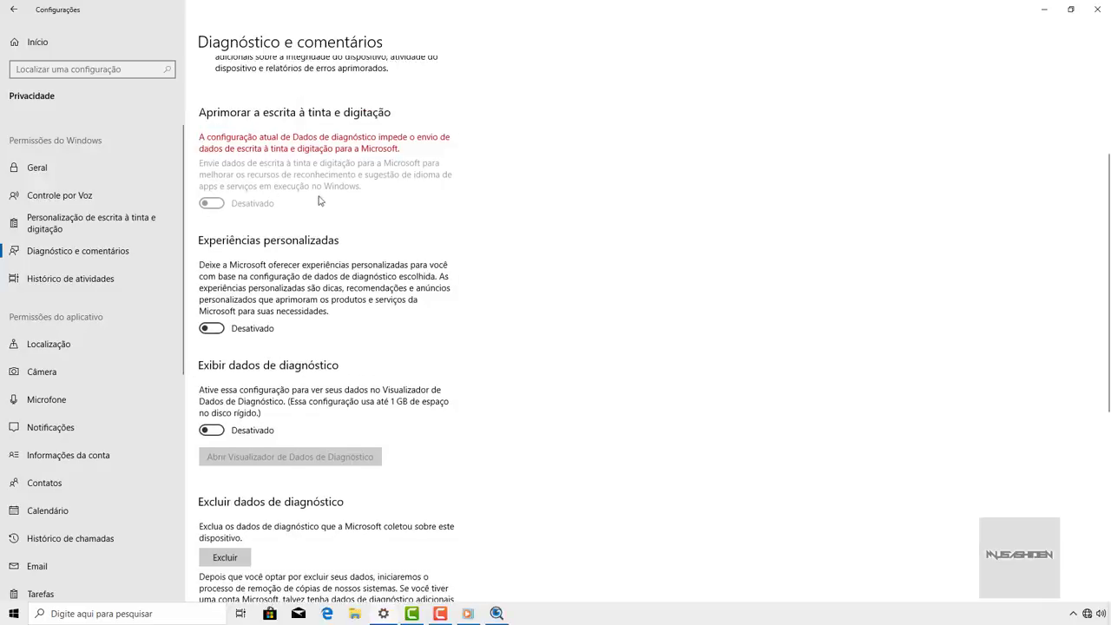
pyautogui.scroll(5, 304, 208)
pyautogui.click(205, 230)
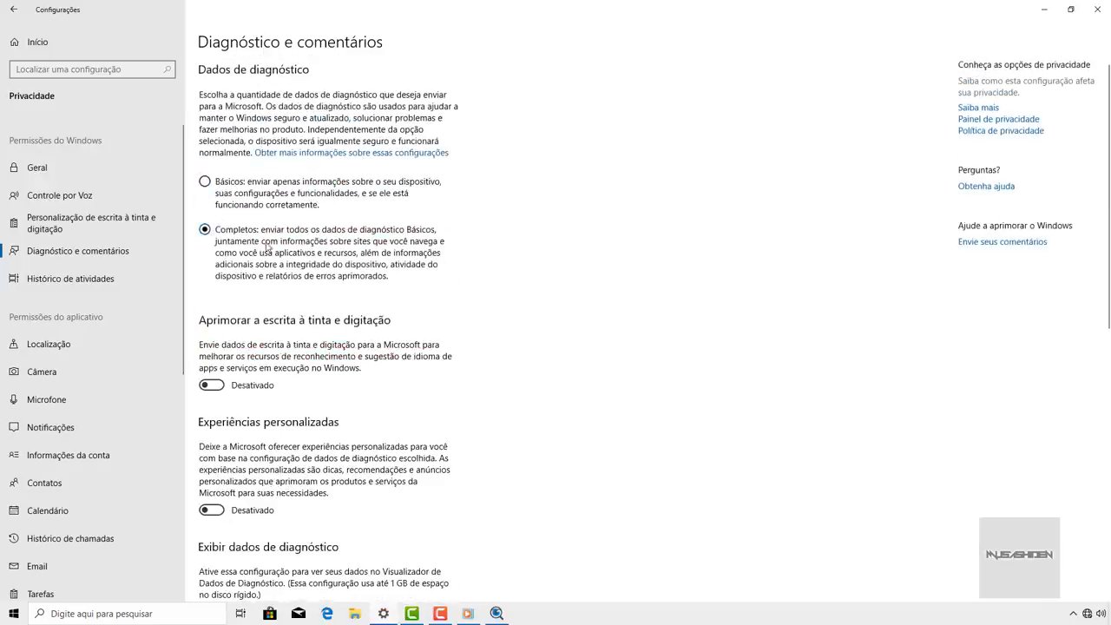
pyautogui.scroll(-5, 299, 234)
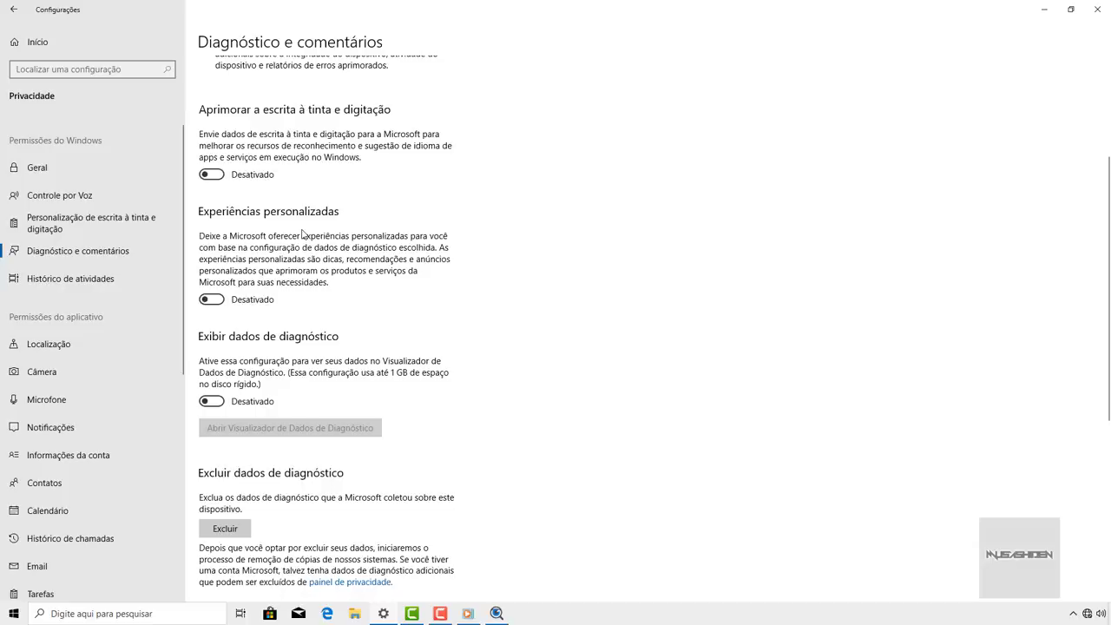
pyautogui.scroll(4, 302, 233)
pyautogui.click(240, 194)
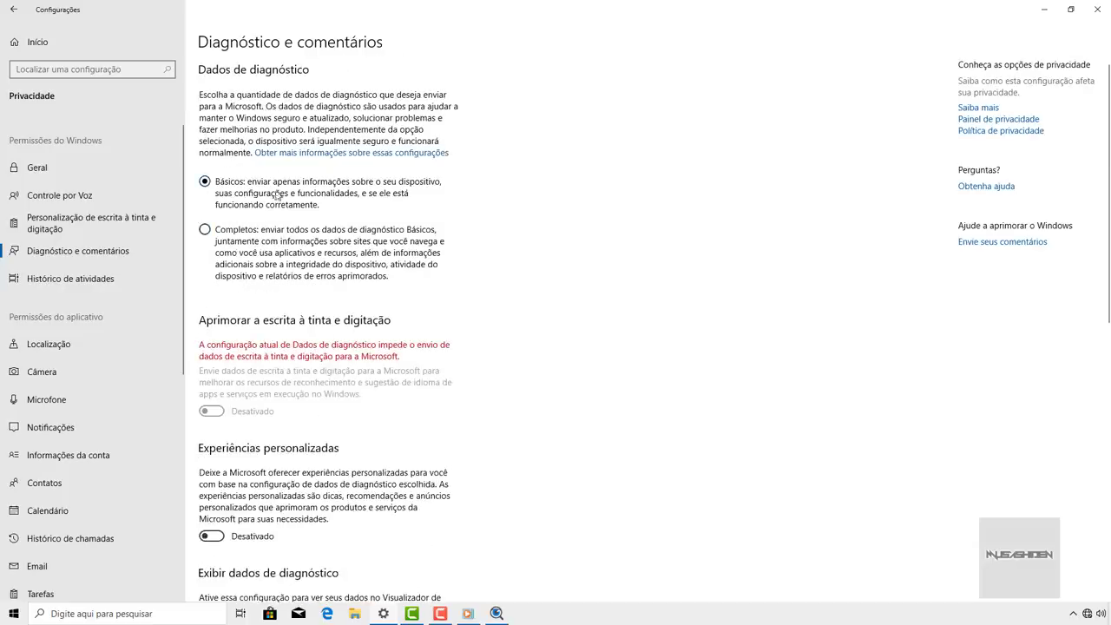
pyautogui.scroll(-5, 304, 176)
pyautogui.scroll(3, 300, 208)
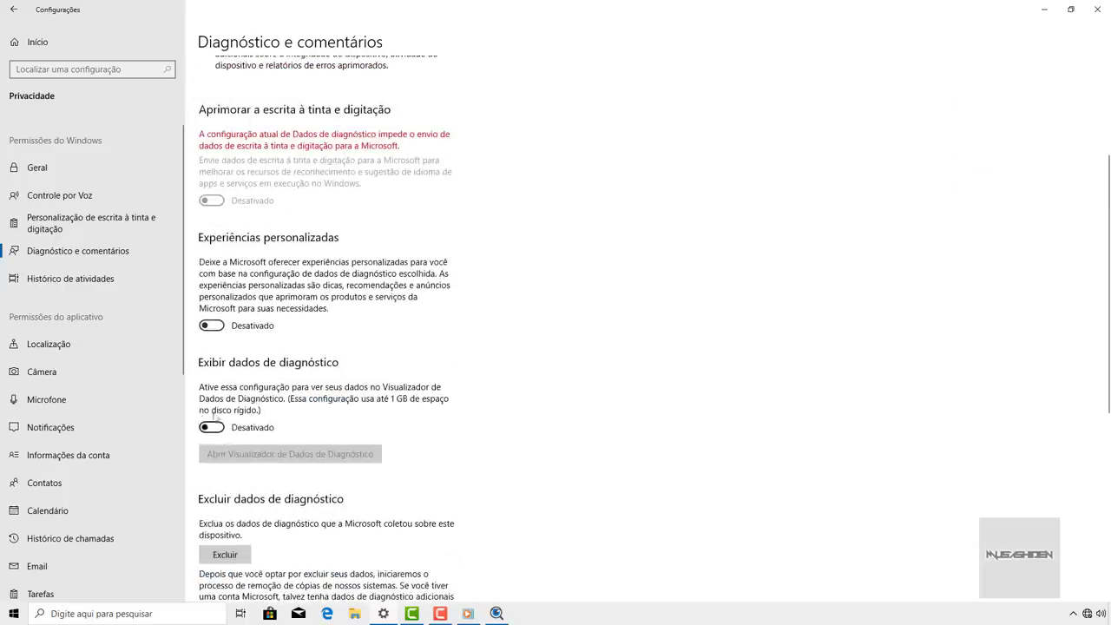
pyautogui.scroll(-5, 346, 320)
# - Set Frequência de comentários to Nunca and keep 'Perguntar antes de corrigir os problemas'
pyautogui.click(346, 320)
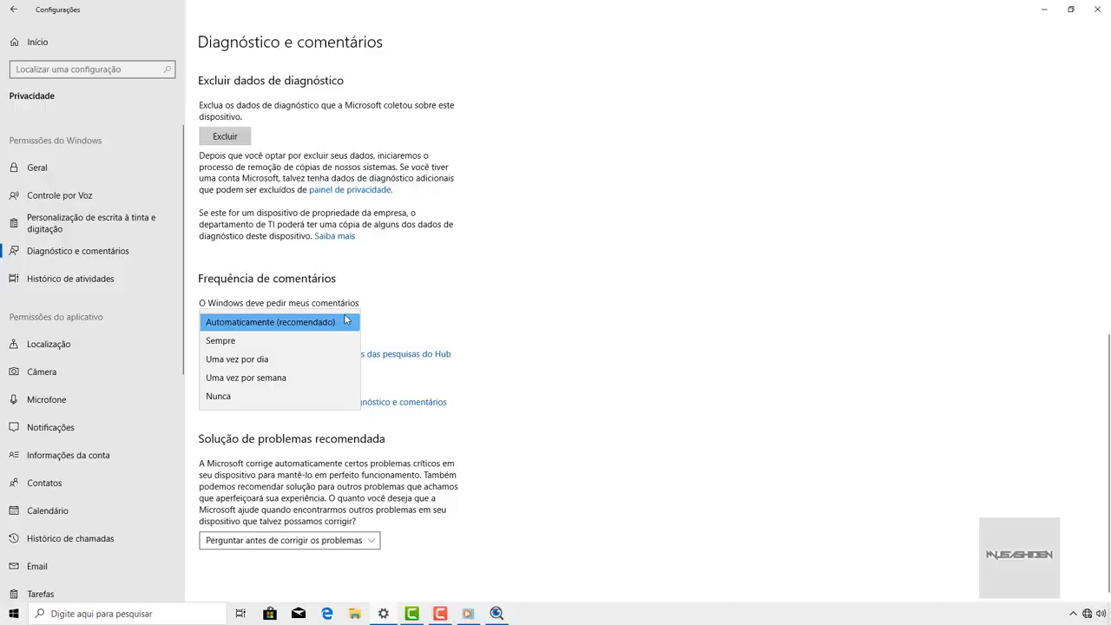
pyautogui.click(231, 396)
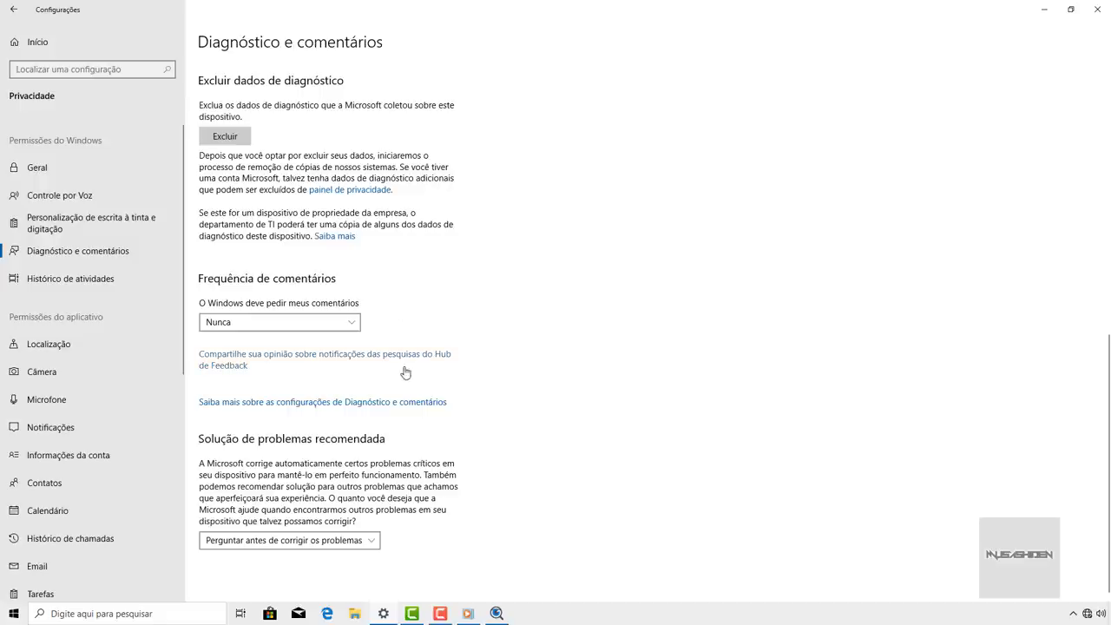
pyautogui.click(363, 541)
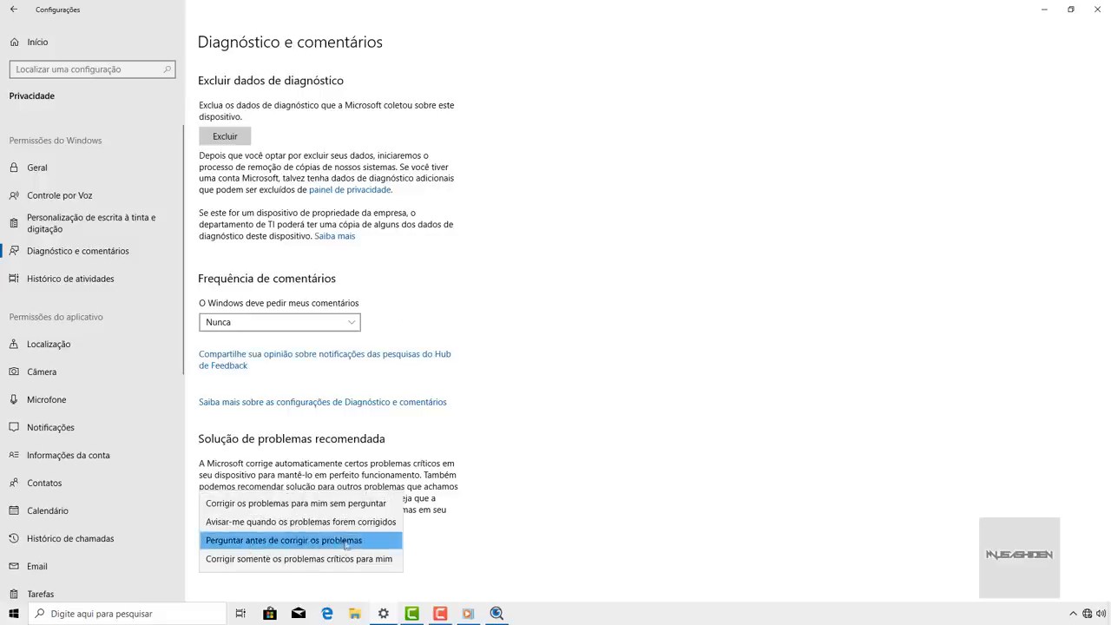
pyautogui.click(356, 542)
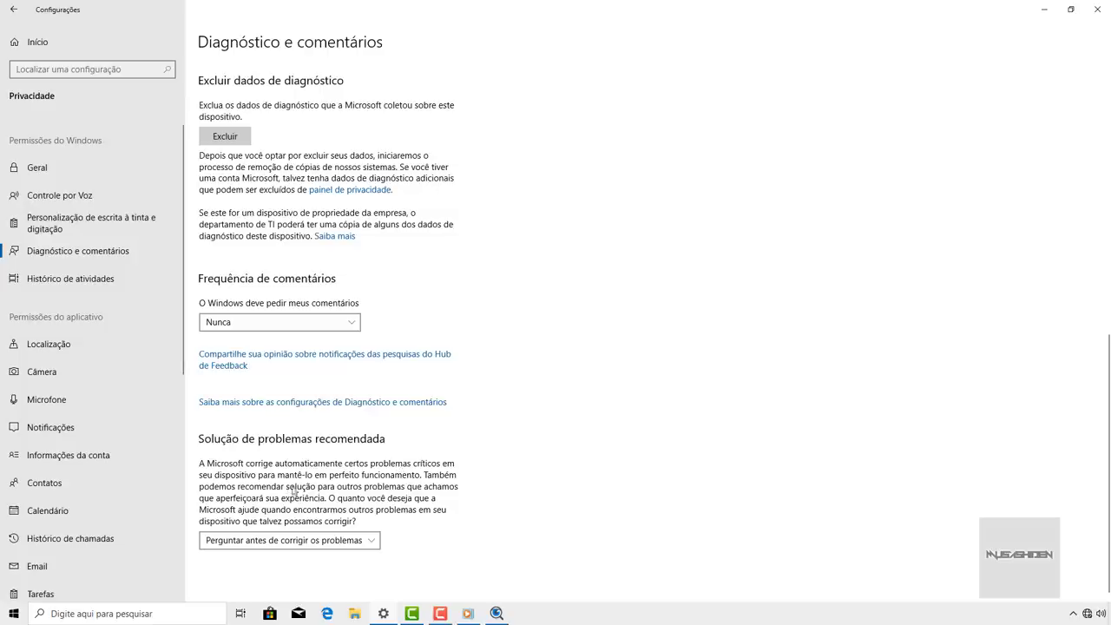
pyautogui.scroll(10, 465, 352)
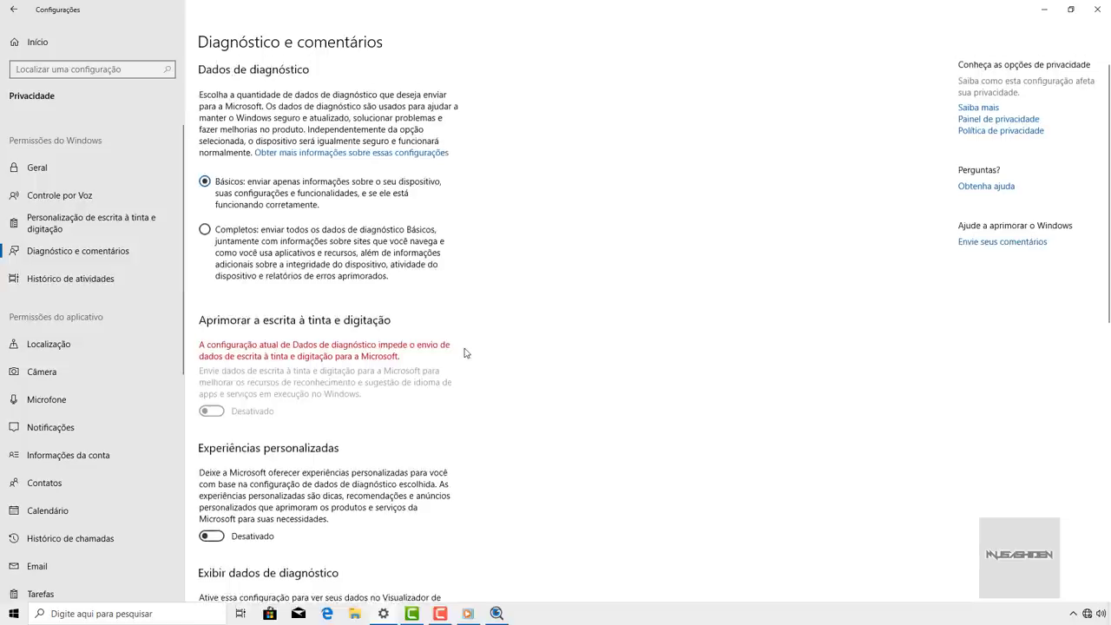
# - In Histórico de atividades, untick 'Armazenar meu histórico' and clear the existing activity history
pyautogui.click(105, 286)
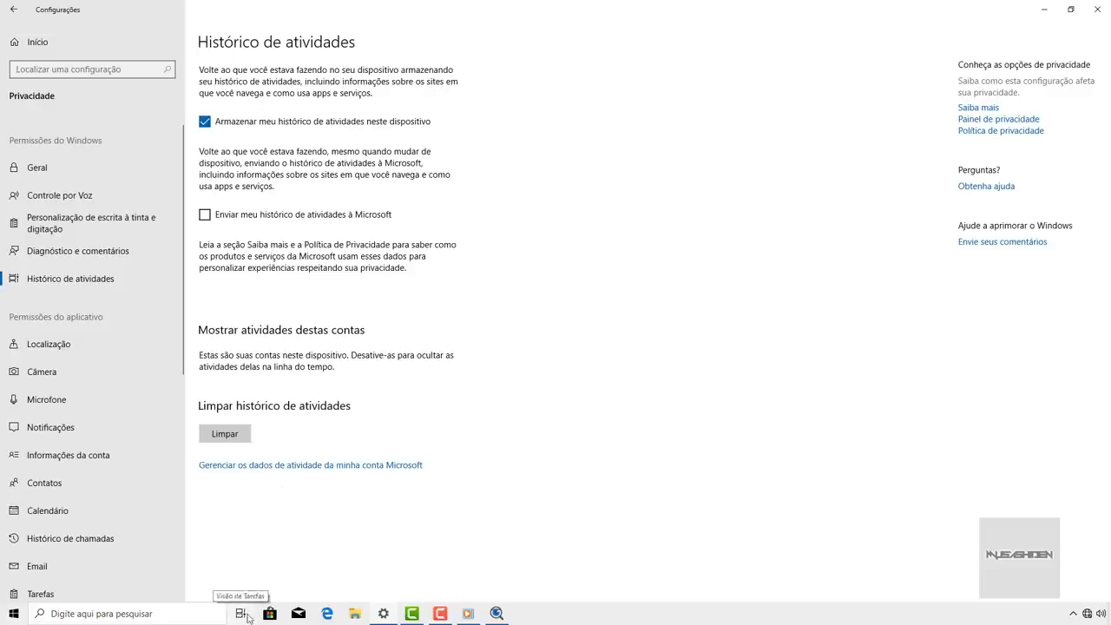
pyautogui.click(245, 614)
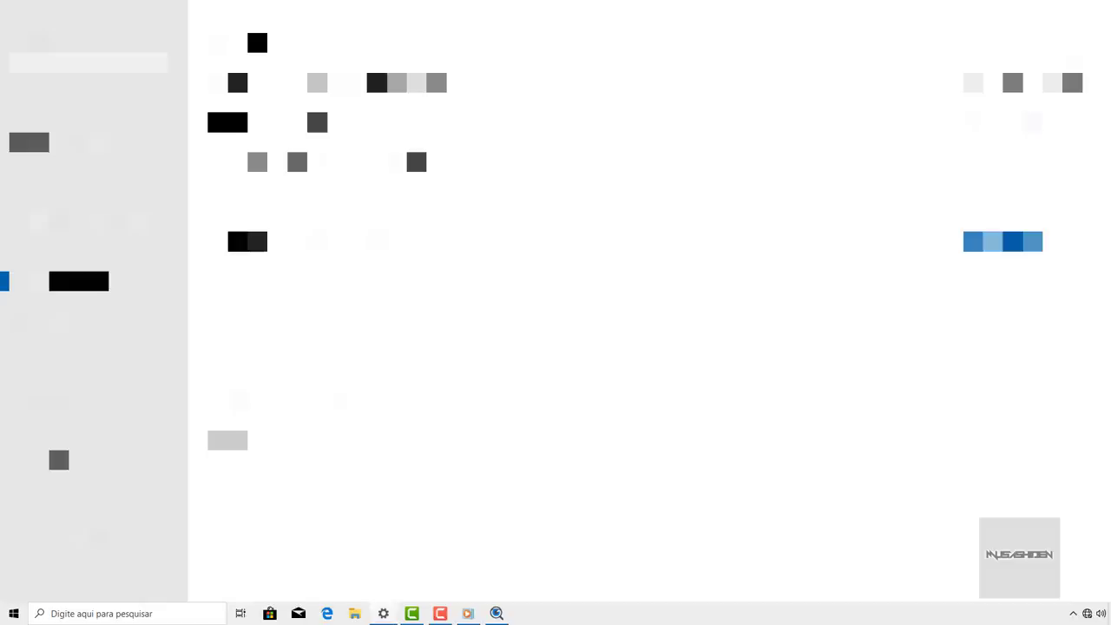
pyautogui.click(240, 614)
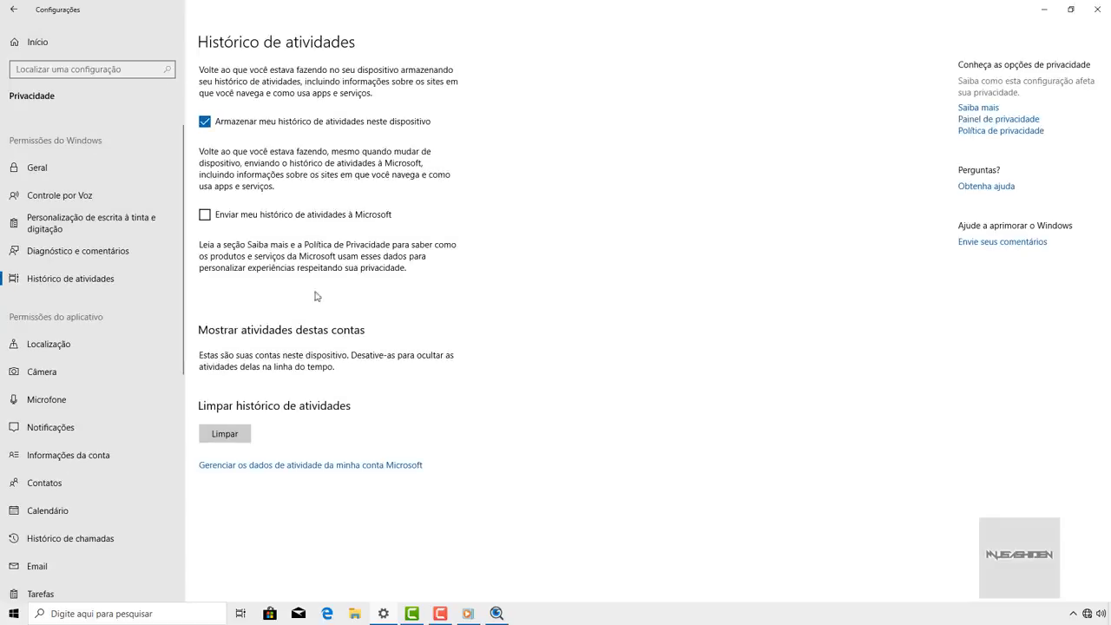
pyautogui.click(209, 127)
pyautogui.click(235, 439)
pyautogui.click(203, 415)
# - Close the Spybot Anti-Beacon window with 'Fechar janela' from its taskbar jump list
pyautogui.click(242, 611)
pyautogui.click(240, 612)
pyautogui.rightClick(497, 614)
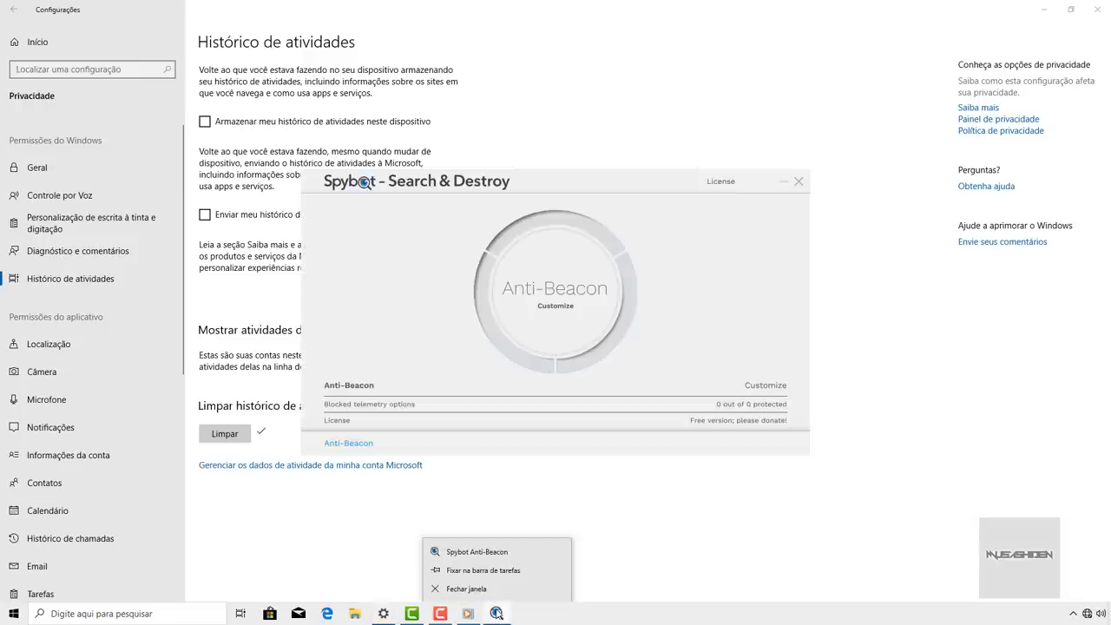
pyautogui.click(497, 593)
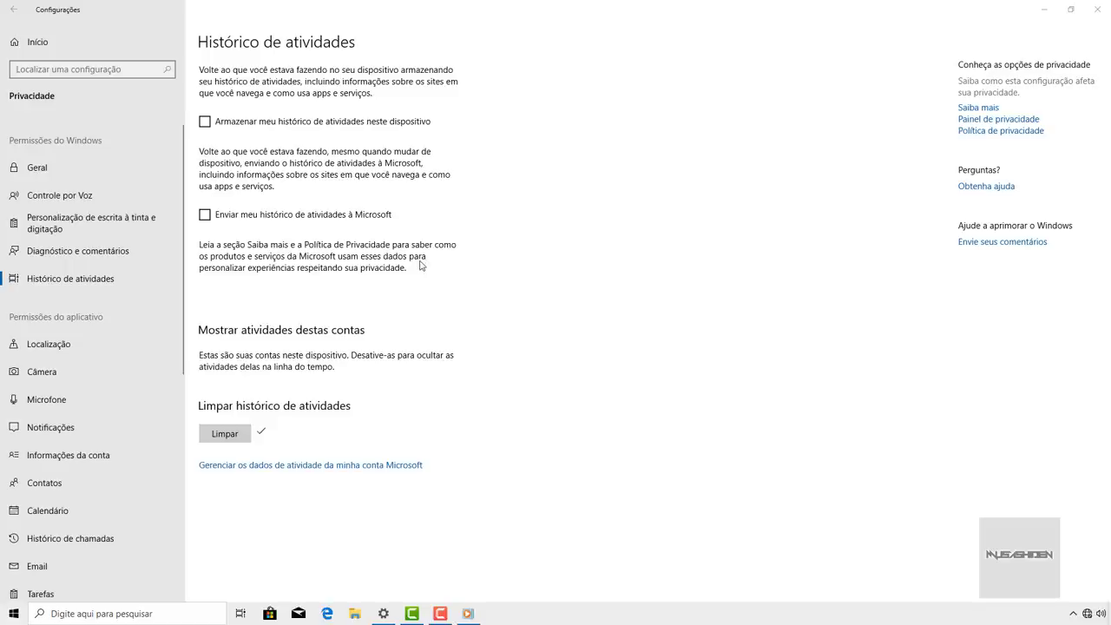
pyautogui.scroll(-2, 136, 234)
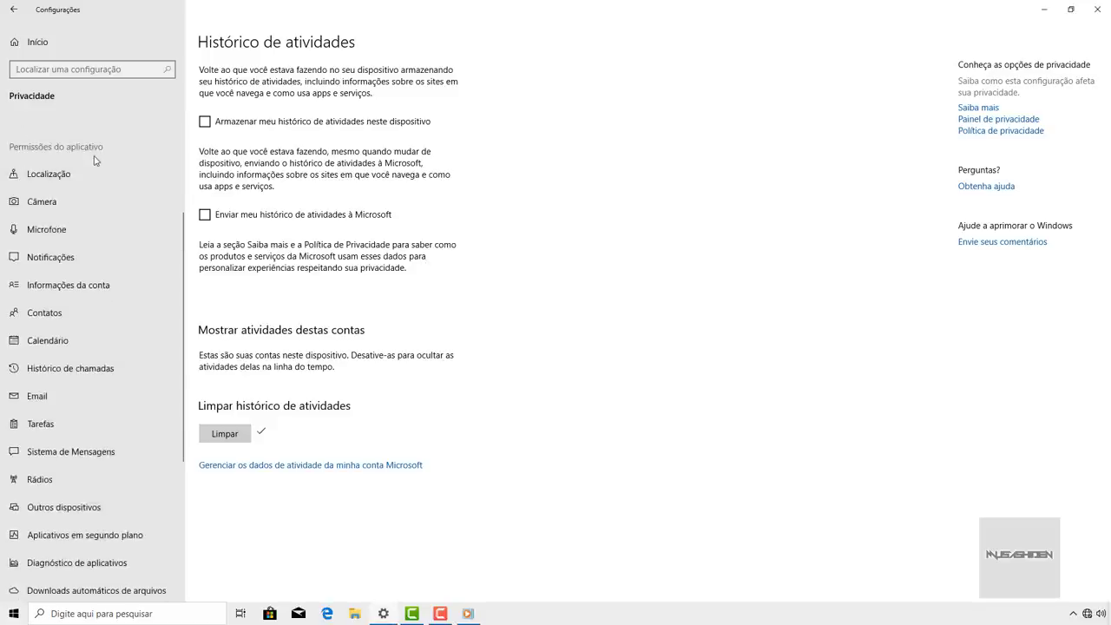
# - Browse Location, Microphone, Camera, Documents, Videos and Pictures privacy pages, ending on Aplicativos em segundo plano
pyautogui.click(66, 181)
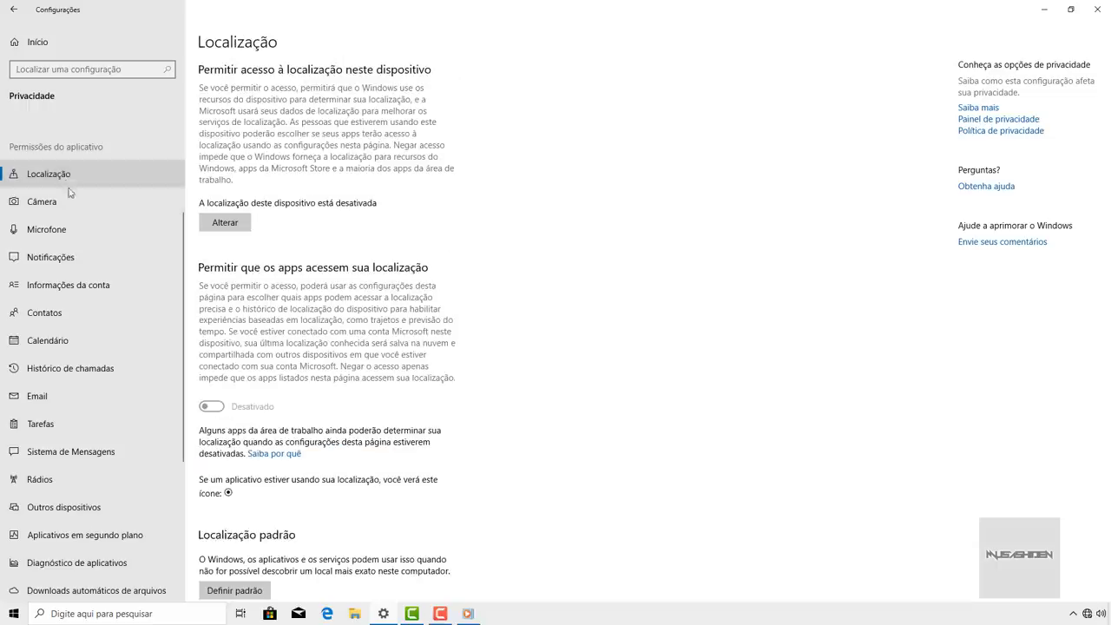
pyautogui.click(66, 231)
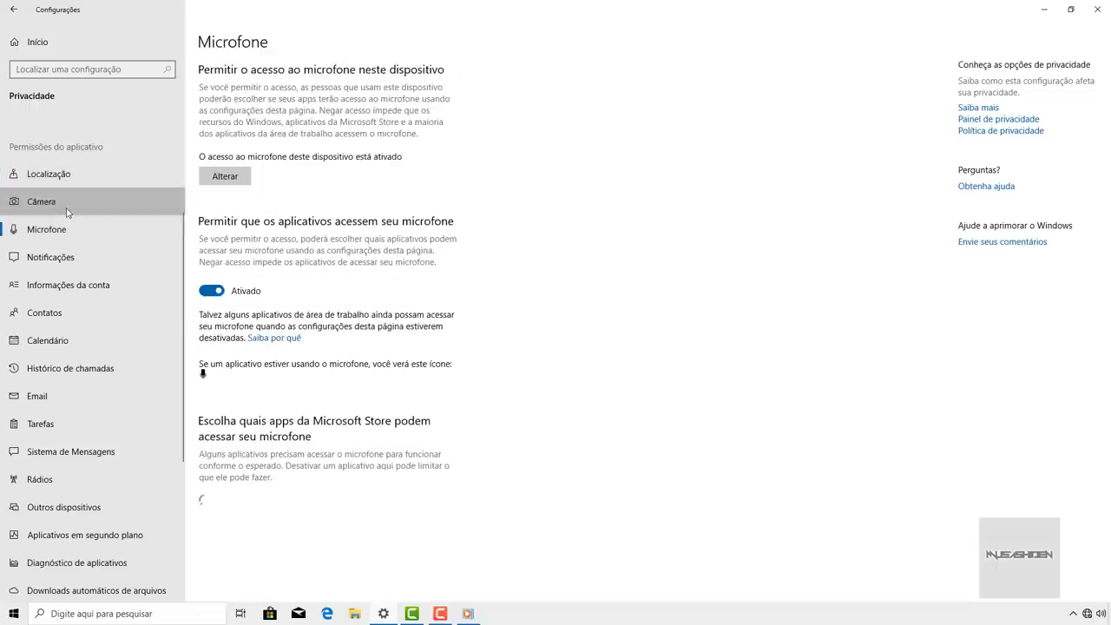
pyautogui.click(67, 208)
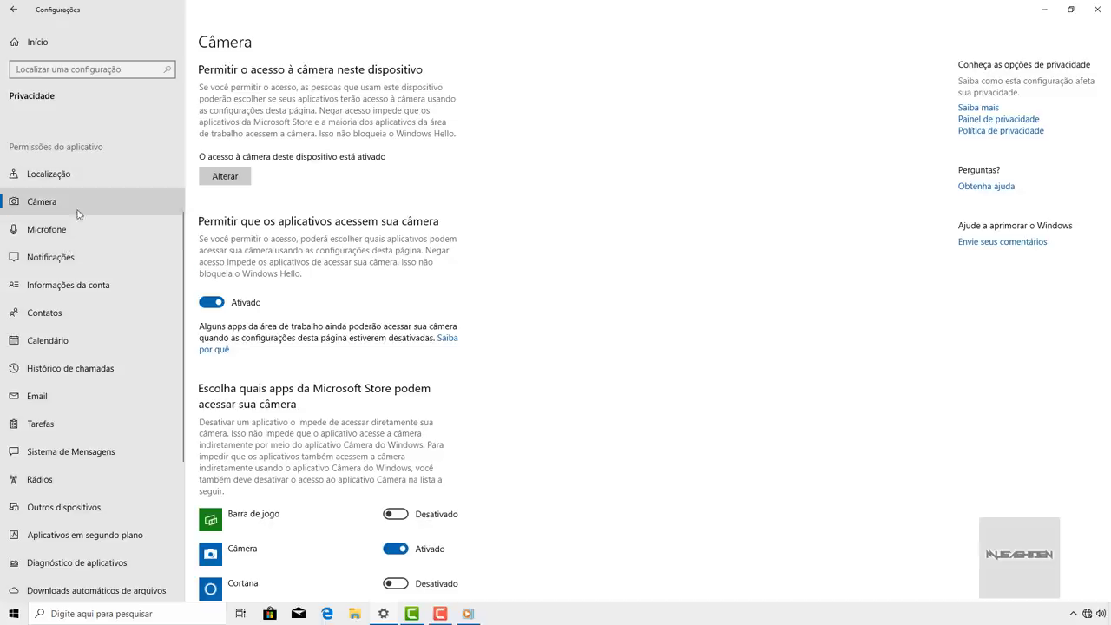
pyautogui.click(75, 229)
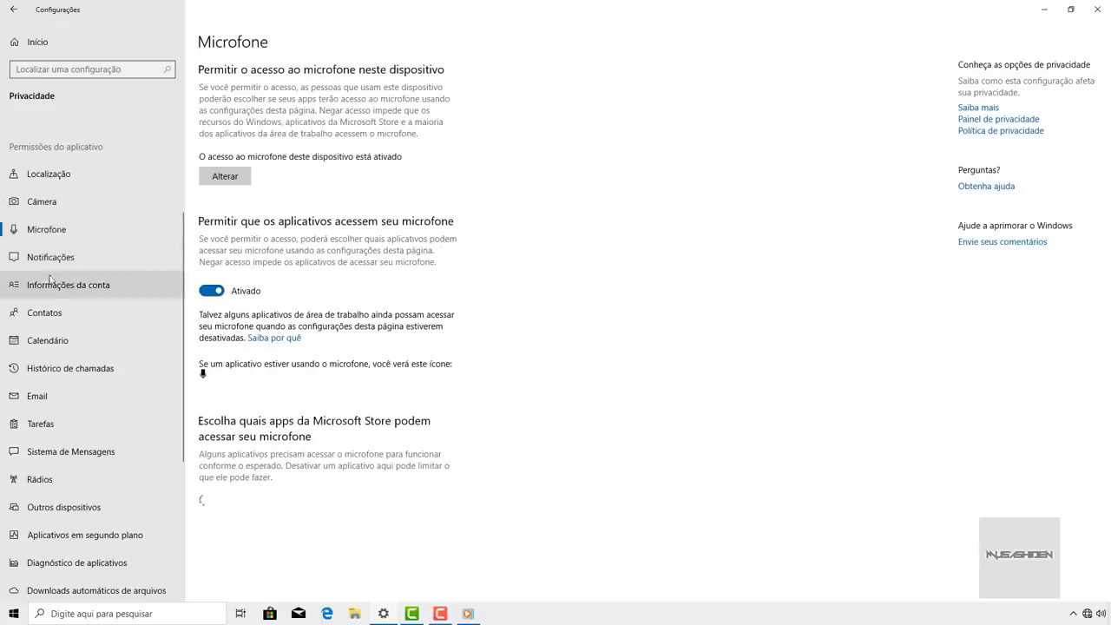
pyautogui.scroll(-4, 48, 300)
pyautogui.scroll(-2, 50, 303)
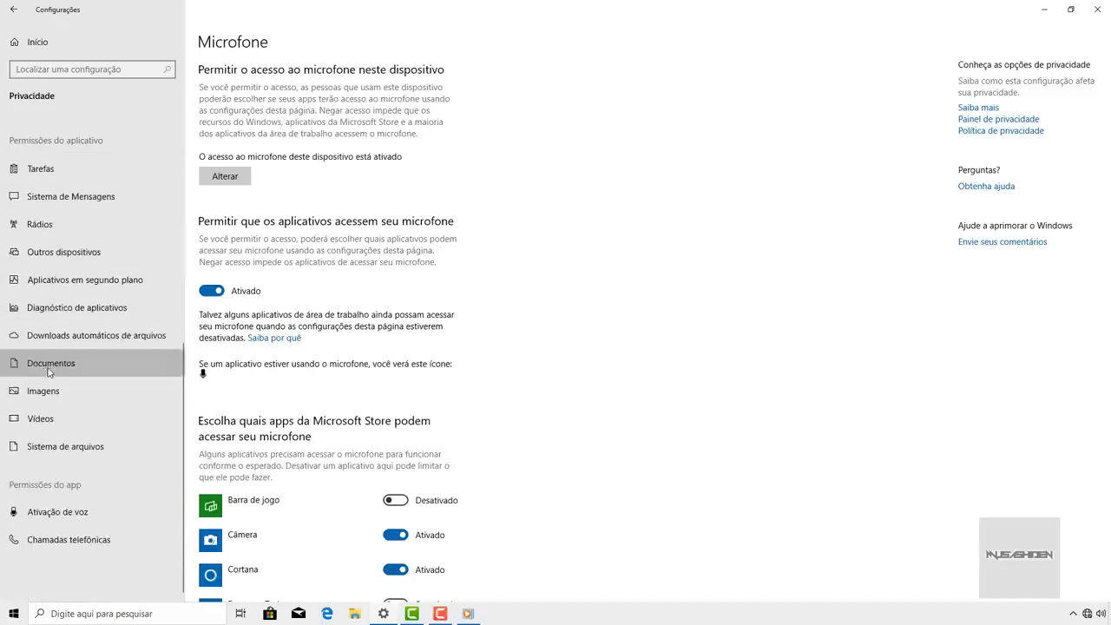
pyautogui.click(50, 369)
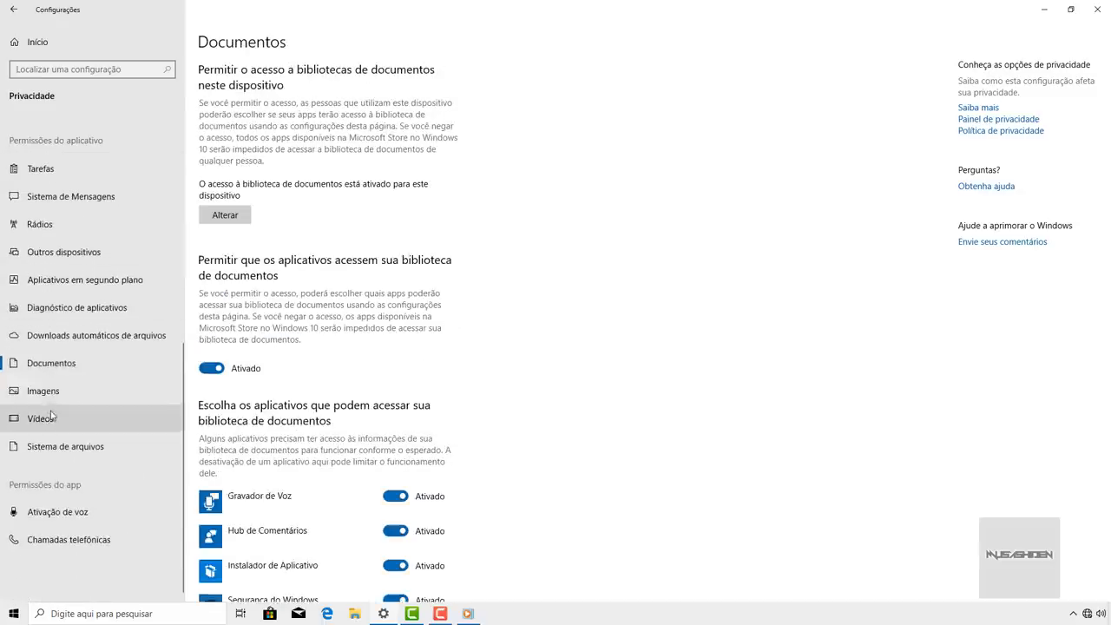
pyautogui.click(50, 420)
pyautogui.click(57, 395)
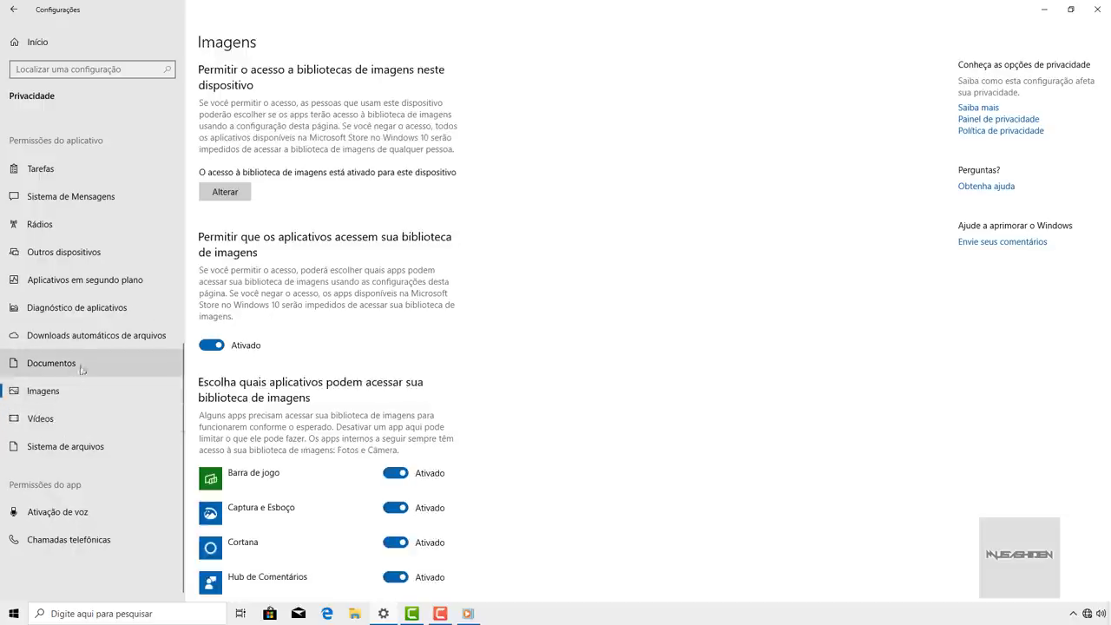
pyautogui.click(146, 285)
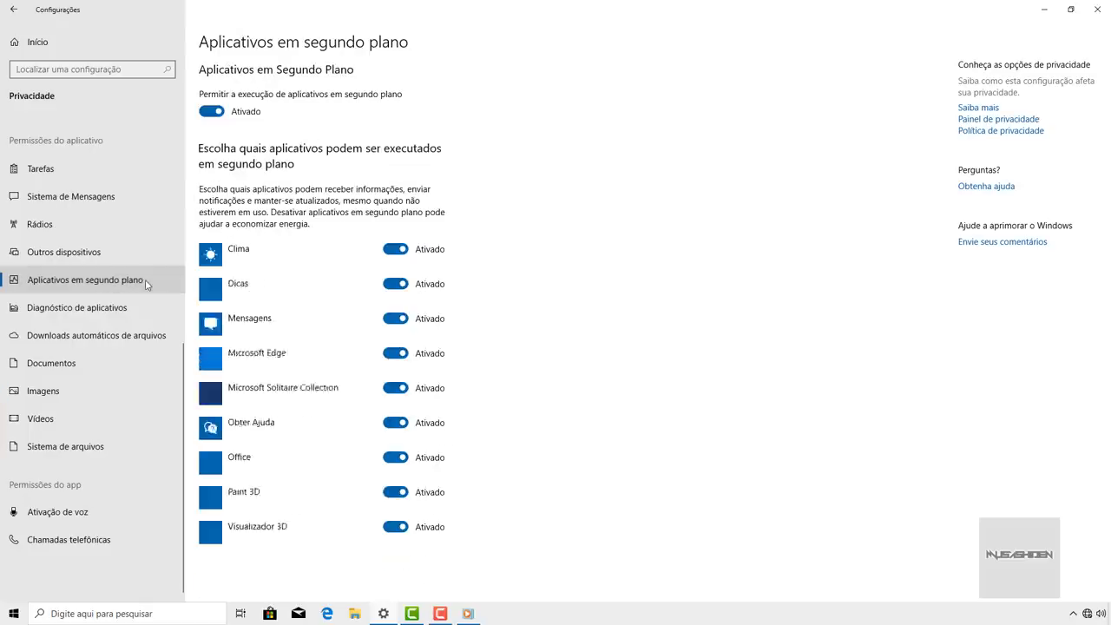
# - Turn off background running for Barra de jogo, Captura e Esboço, Dicas, Câmera, Email through Microsoft Store
pyautogui.scroll(-3, 442, 231)
pyautogui.scroll(3, 438, 234)
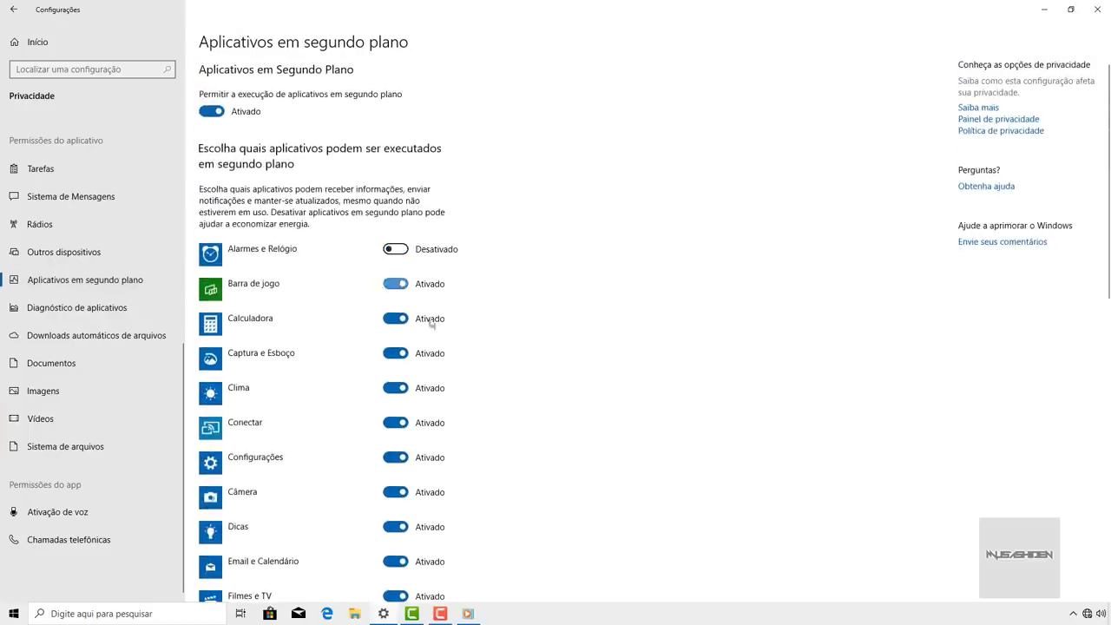
pyautogui.click(398, 284)
pyautogui.click(397, 354)
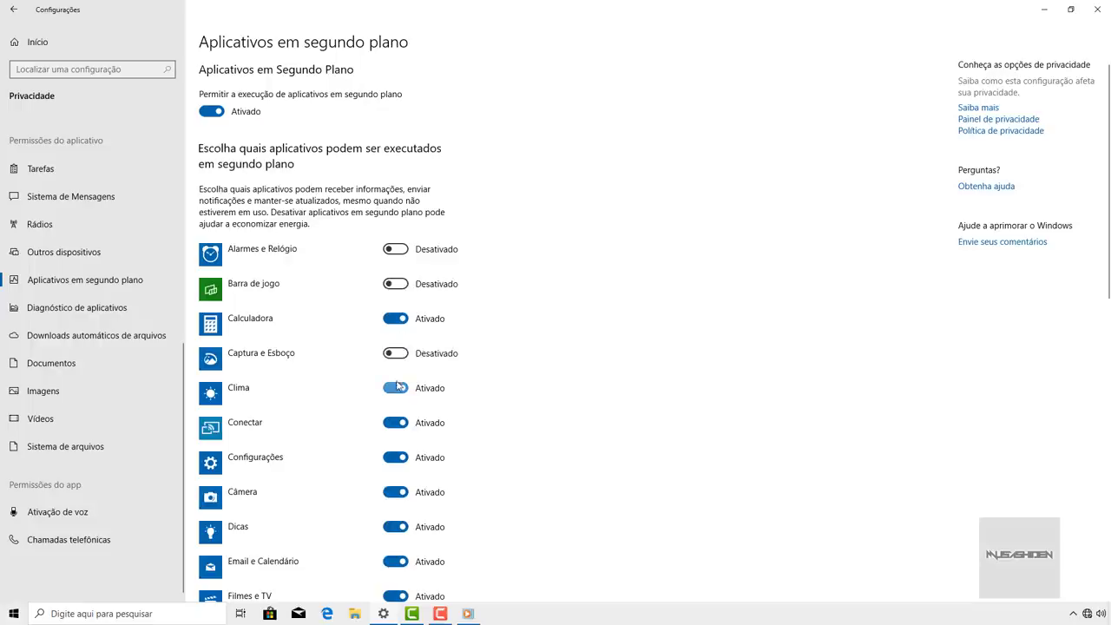
pyautogui.scroll(-5, 399, 347)
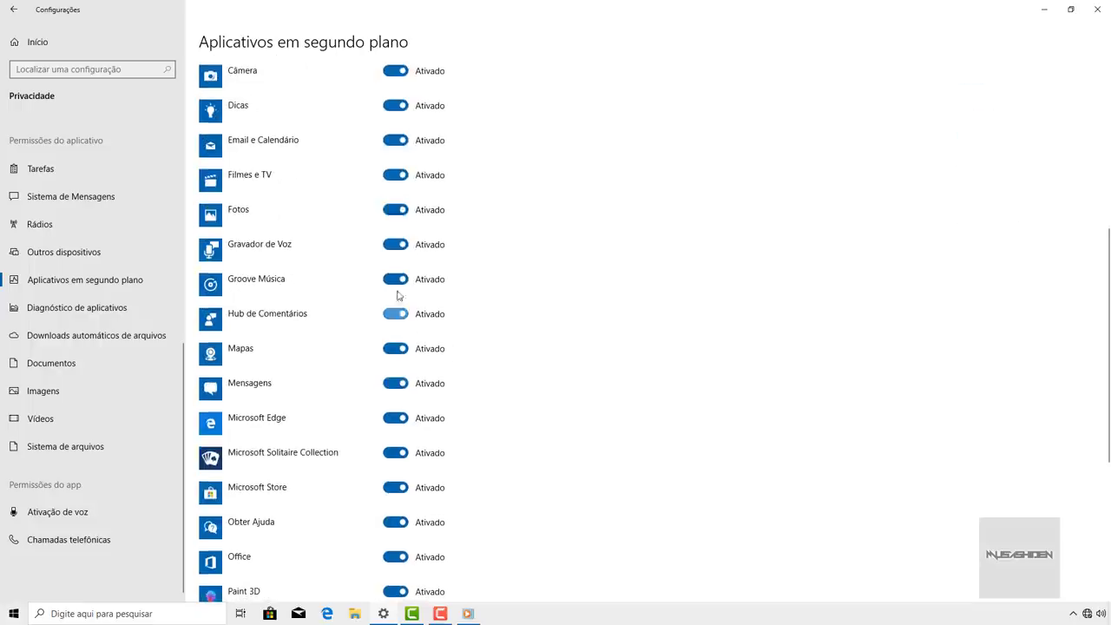
pyautogui.click(397, 106)
pyautogui.click(398, 73)
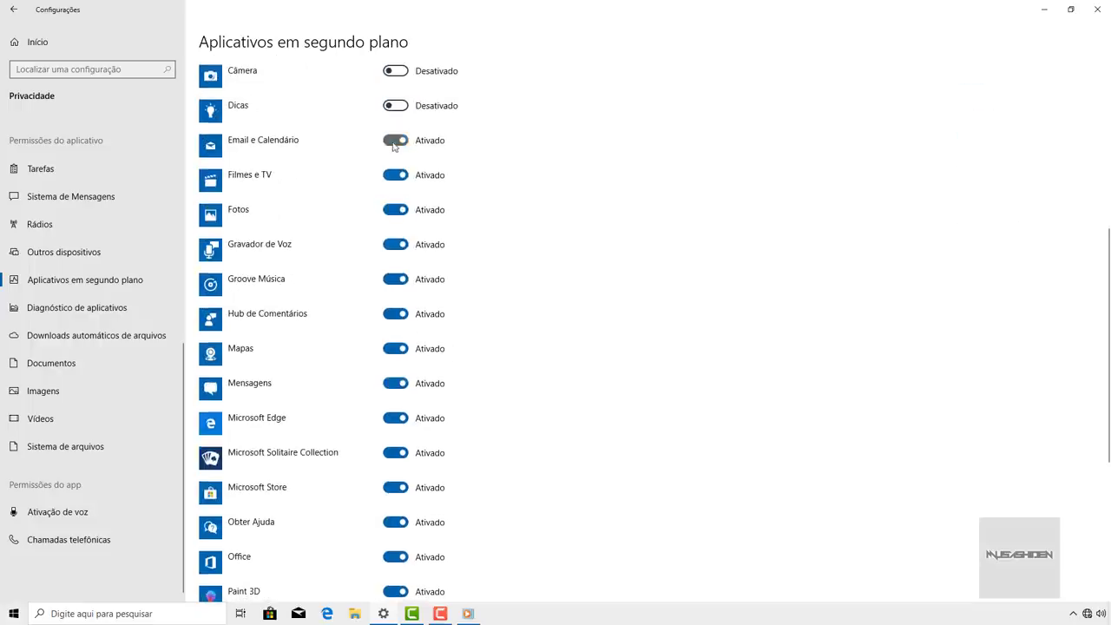
pyautogui.click(395, 141)
pyautogui.click(395, 175)
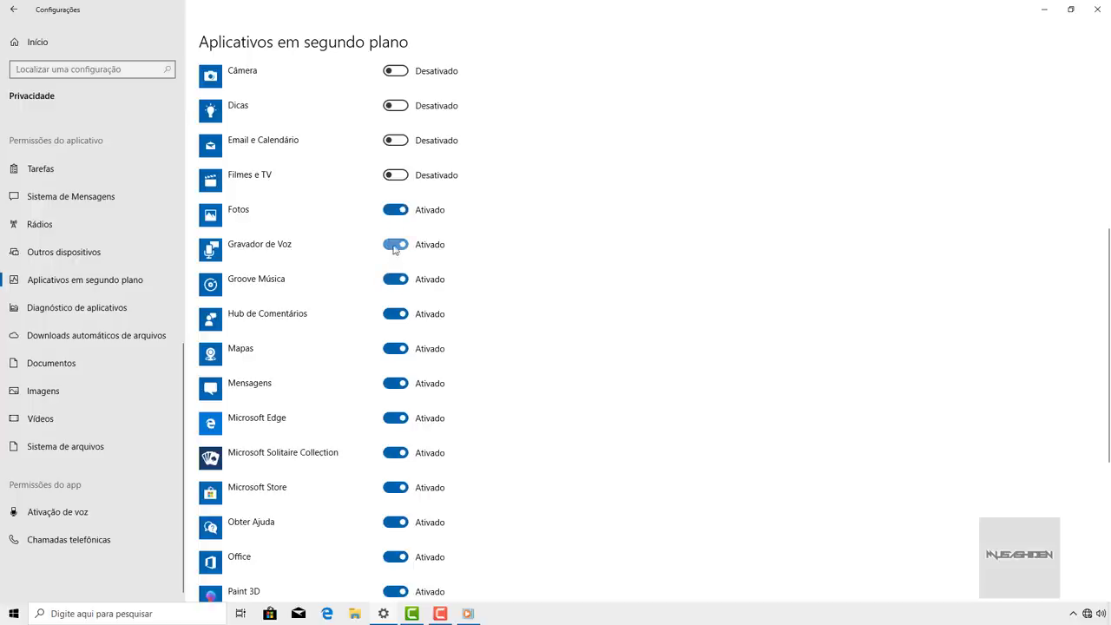
pyautogui.click(396, 247)
pyautogui.click(397, 281)
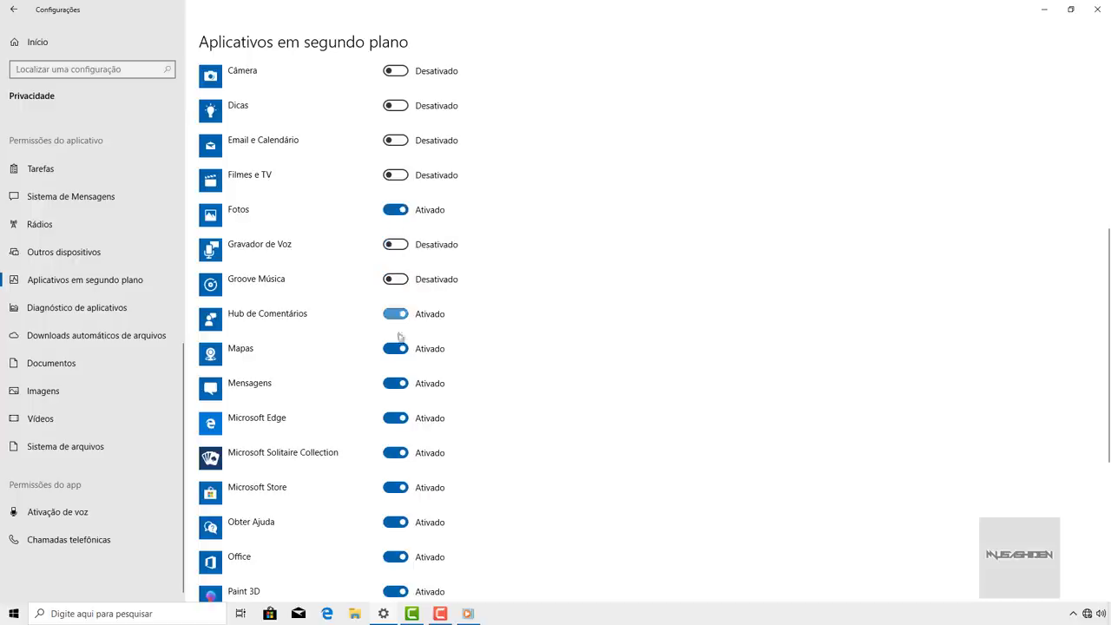
pyautogui.click(401, 317)
pyautogui.click(397, 351)
pyautogui.click(397, 386)
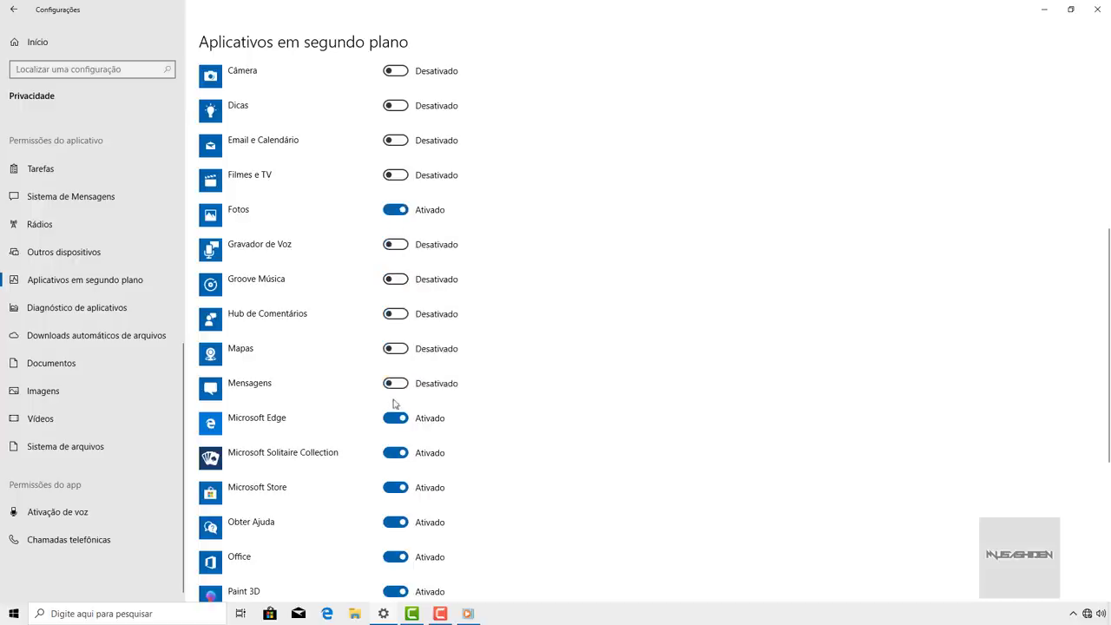
pyautogui.click(396, 418)
pyautogui.click(396, 453)
pyautogui.click(395, 487)
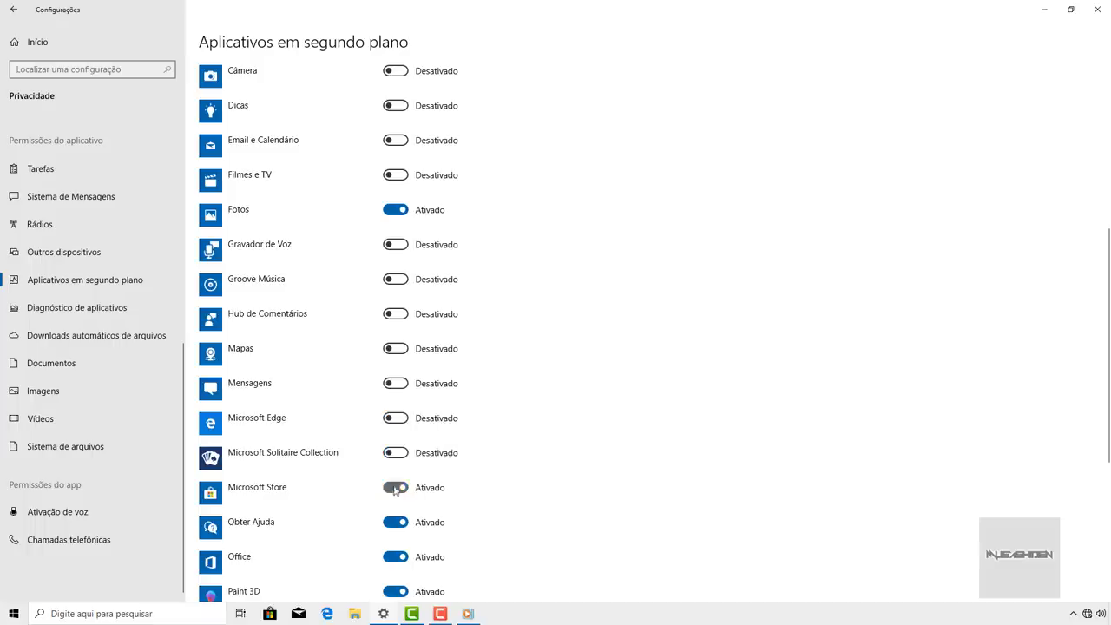
# - Turn off background running for Office, Paint 3D, Pessoas through Xbox, plus Conectar and Configurações
pyautogui.scroll(-3, 396, 469)
pyautogui.click(393, 346)
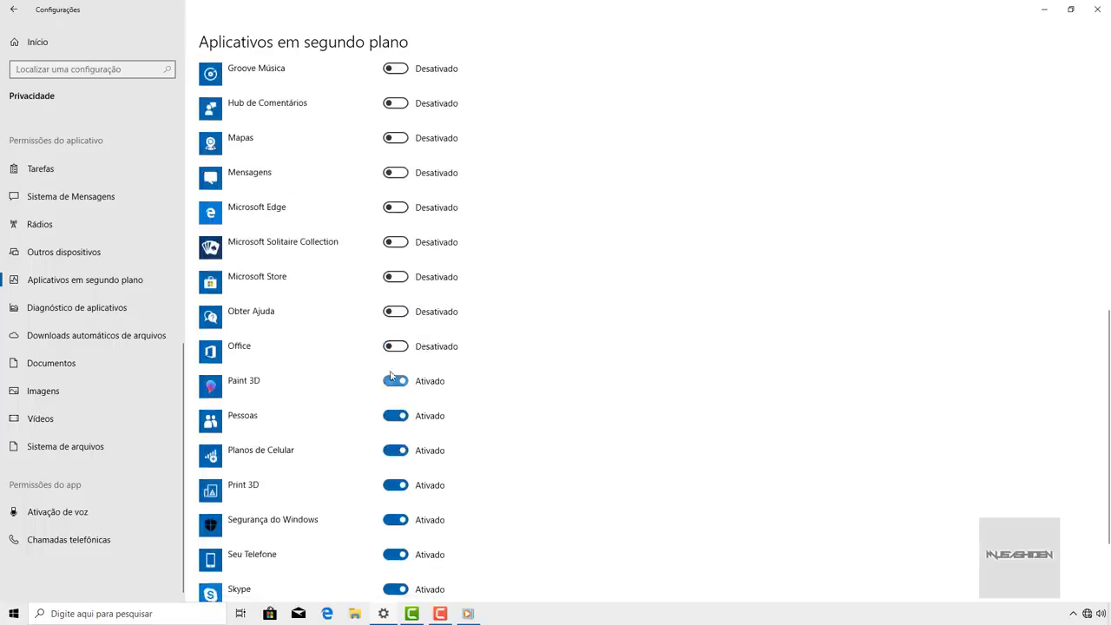
pyautogui.click(393, 382)
pyautogui.scroll(-3, 392, 395)
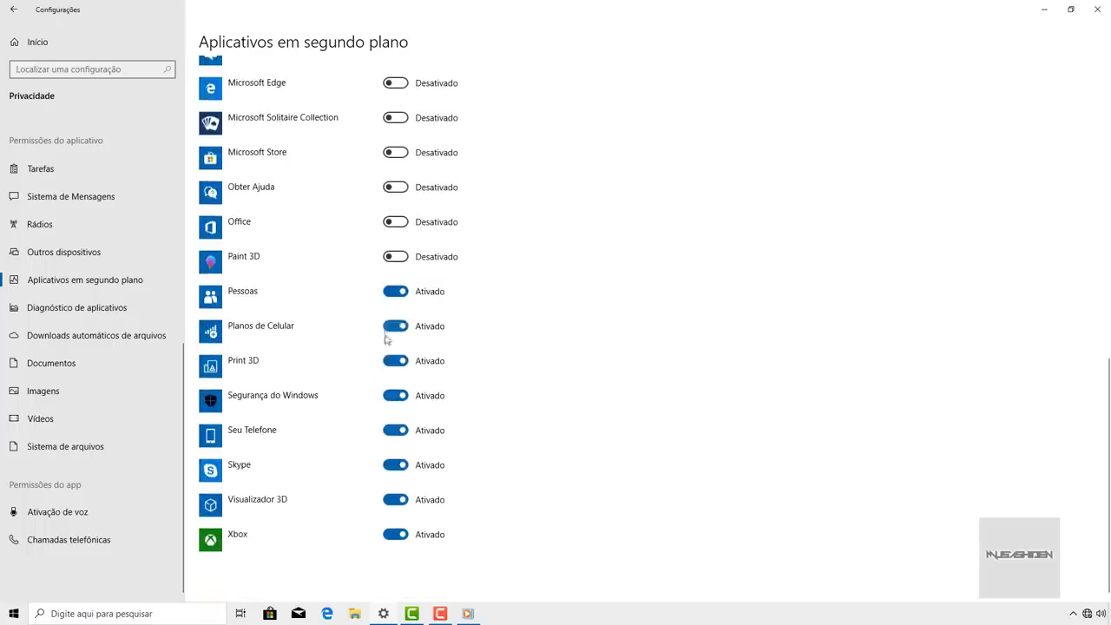
pyautogui.click(395, 293)
pyautogui.click(396, 328)
pyautogui.click(396, 360)
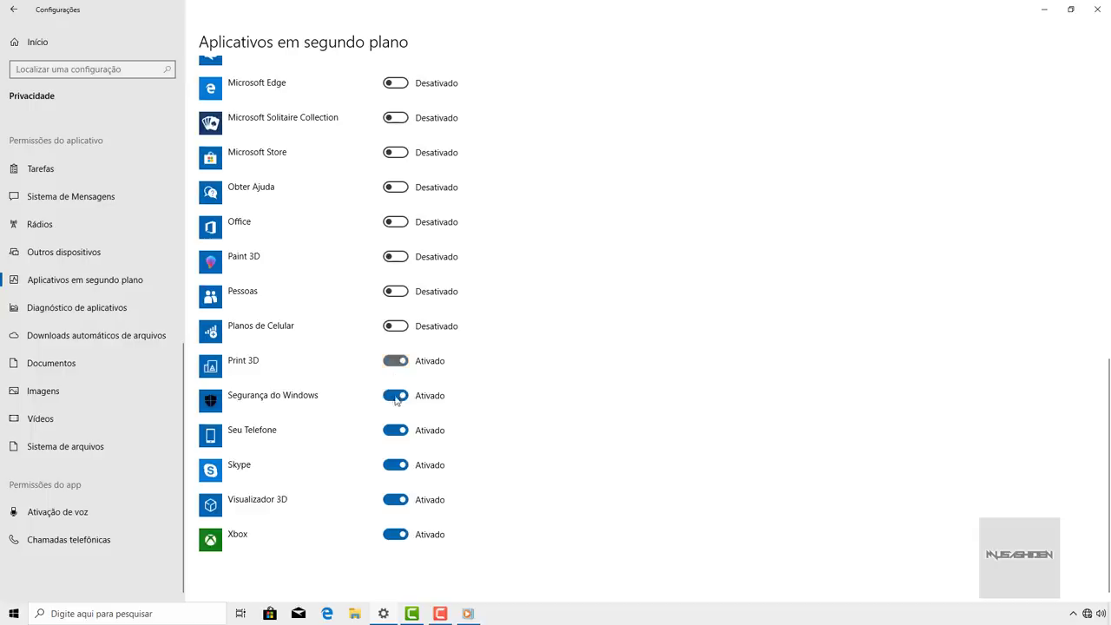
pyautogui.click(396, 396)
pyautogui.click(396, 430)
pyautogui.click(395, 467)
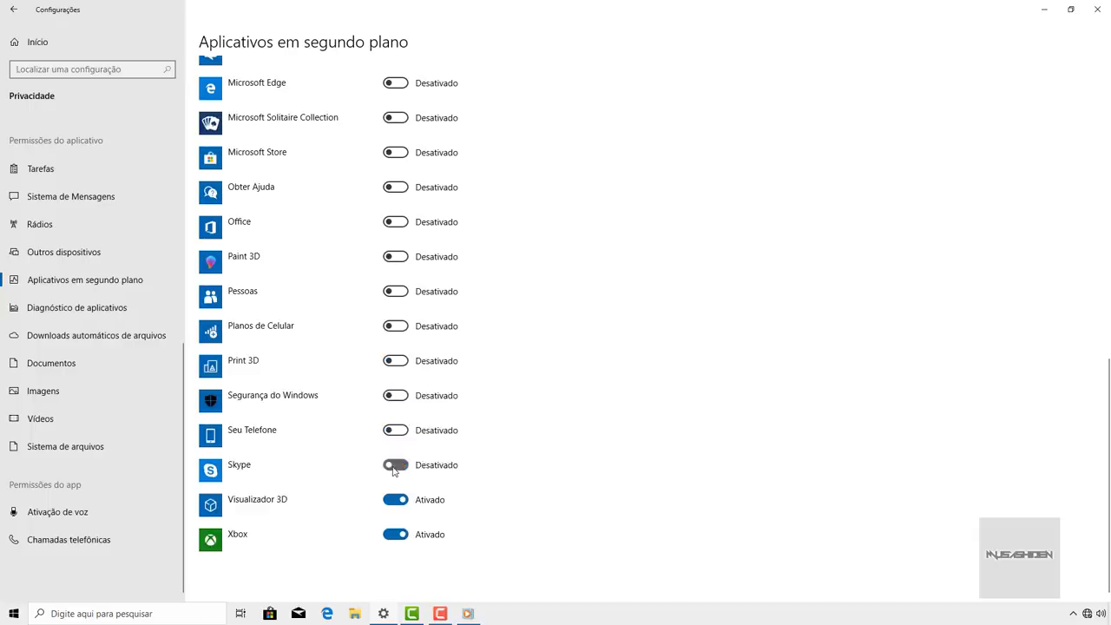
pyautogui.click(395, 500)
pyautogui.click(395, 534)
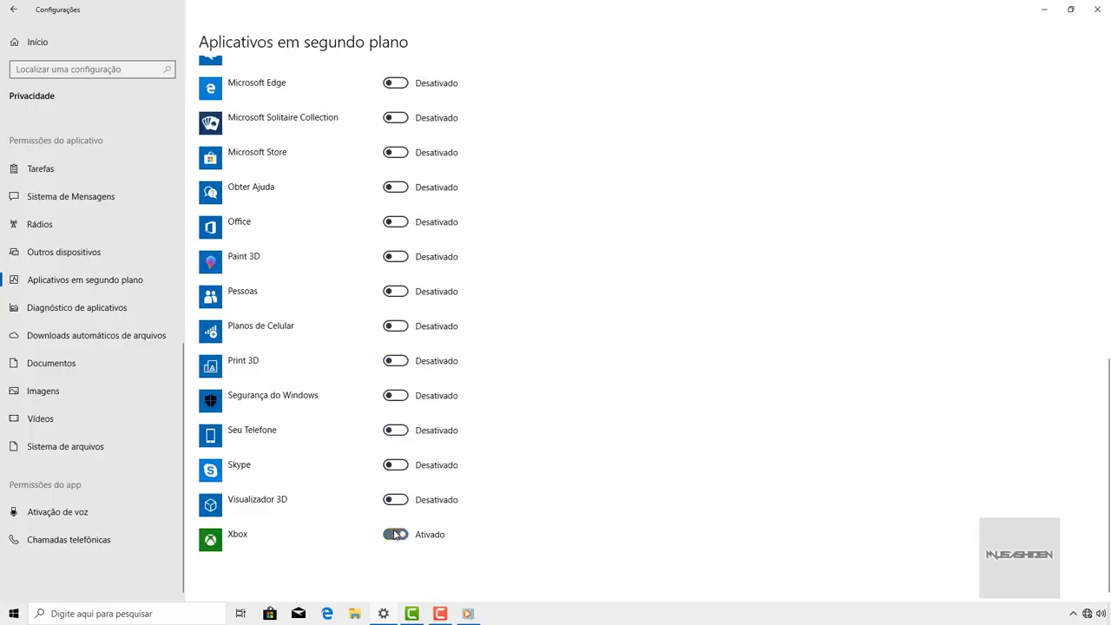
pyautogui.scroll(8, 488, 428)
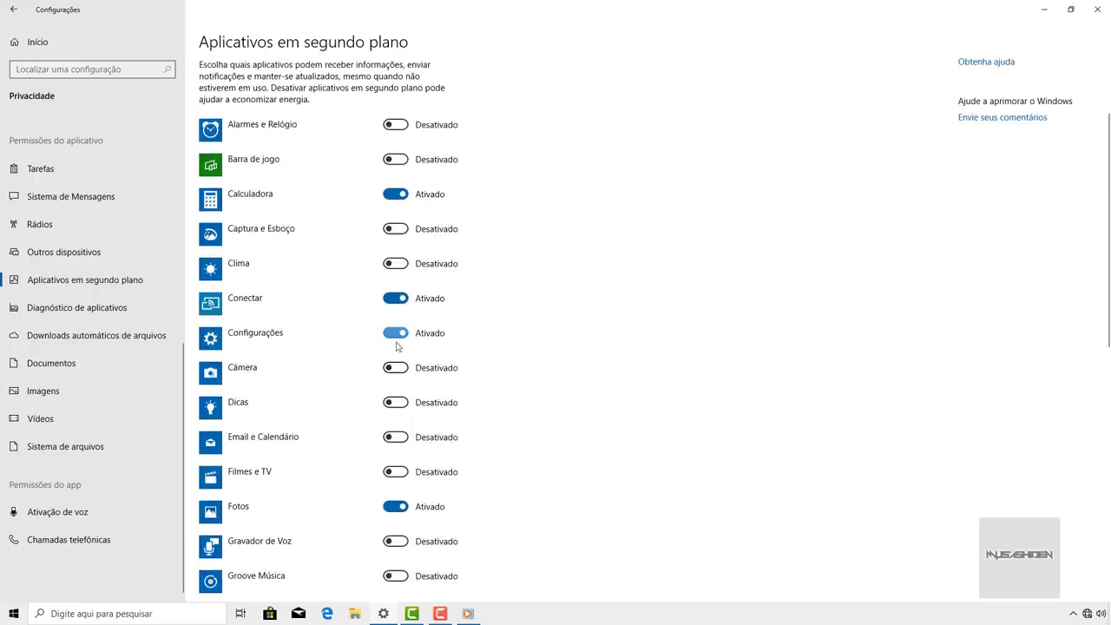
pyautogui.click(396, 303)
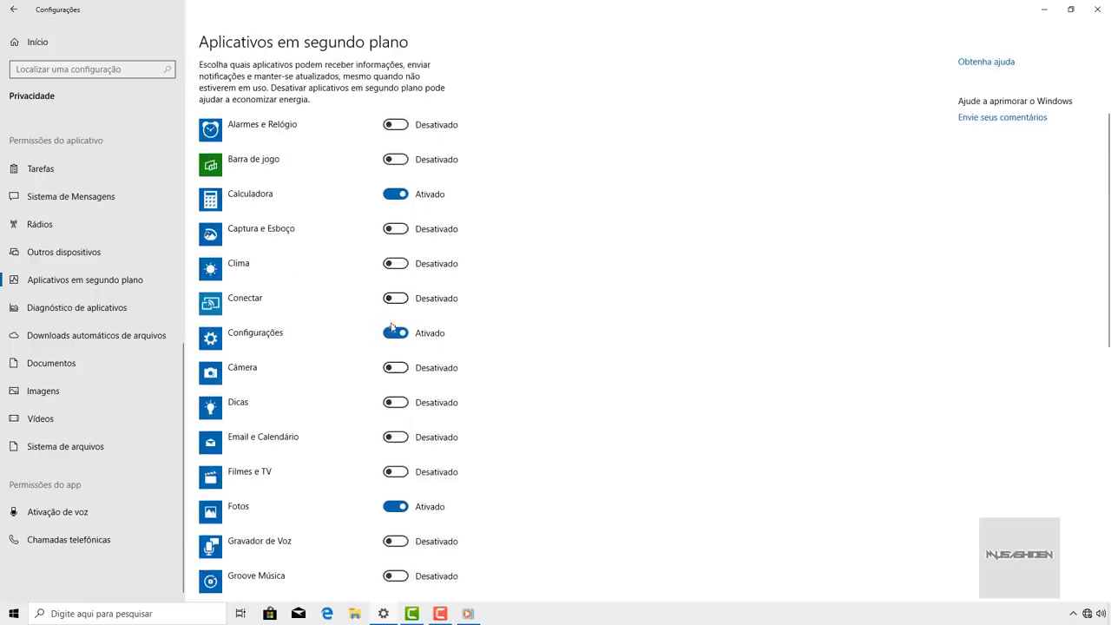
pyautogui.click(395, 334)
# - Leave Email e Calendário off and disable 'Let apps run in the background' for all apps
pyautogui.scroll(-2, 506, 345)
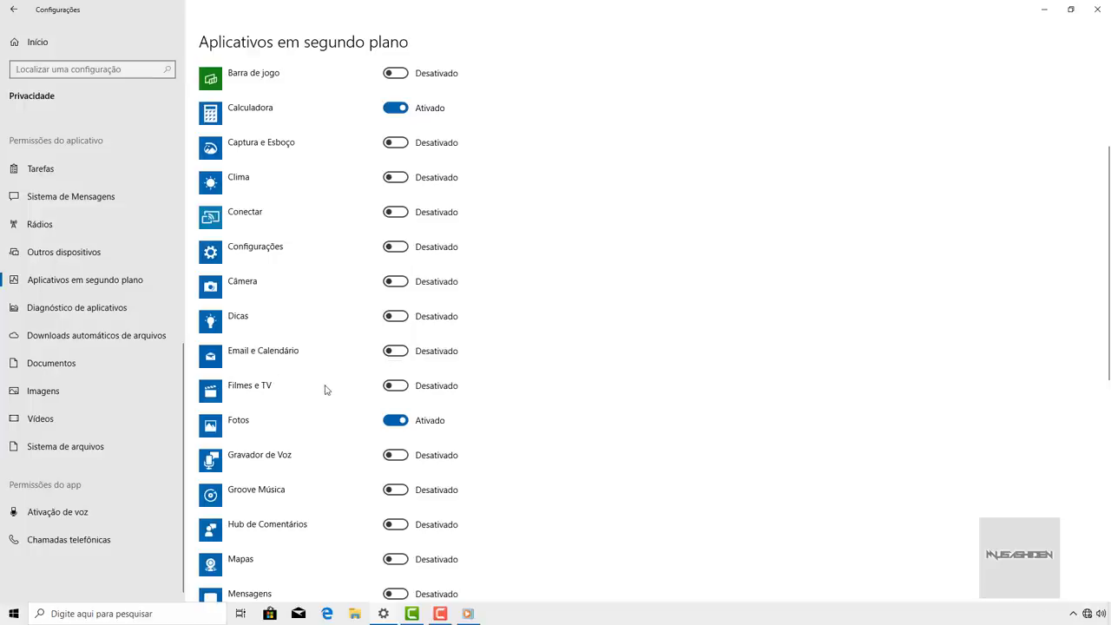
pyautogui.click(395, 351)
pyautogui.click(395, 351)
pyautogui.scroll(3, 469, 311)
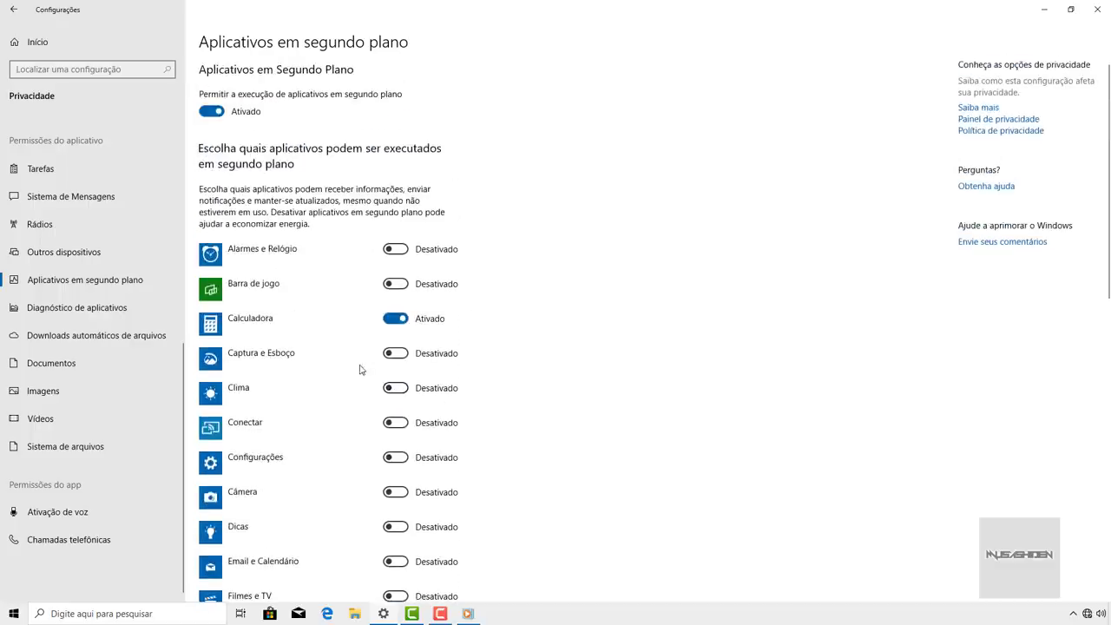
pyautogui.click(213, 112)
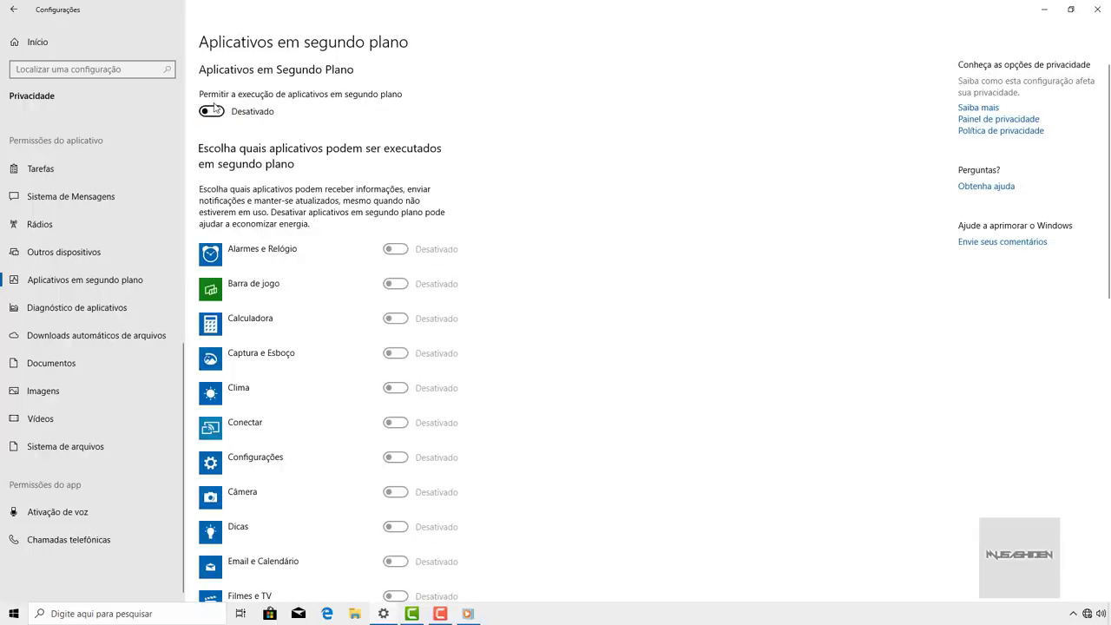
pyautogui.scroll(-10, 258, 196)
pyautogui.scroll(10, 257, 196)
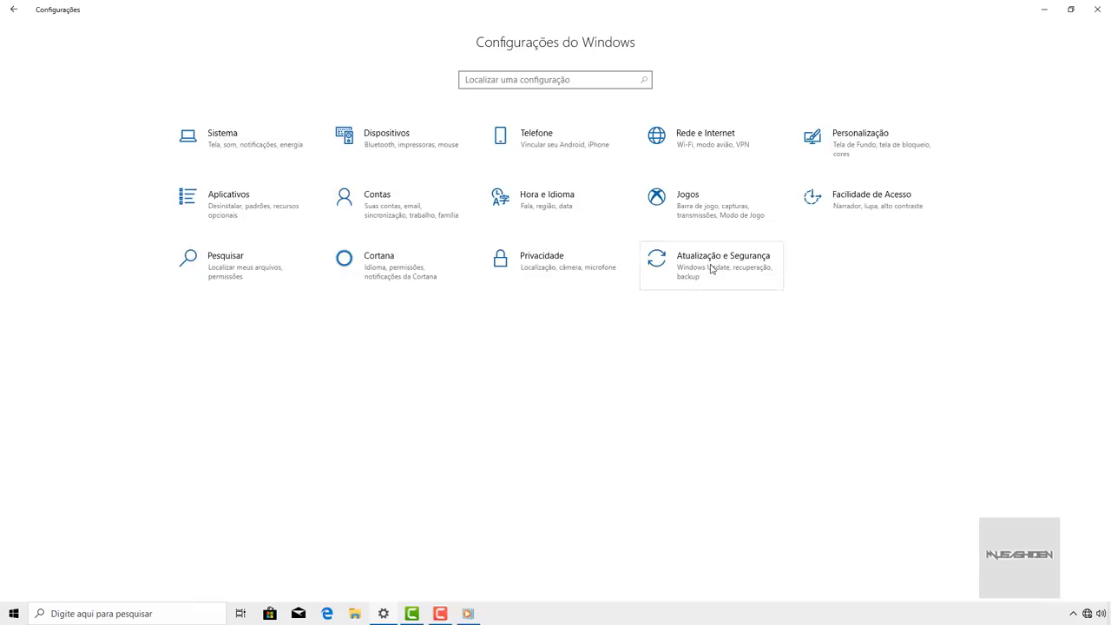
# - Open Atualização e Segurança and pause Windows updates for 7 days
pyautogui.click(712, 268)
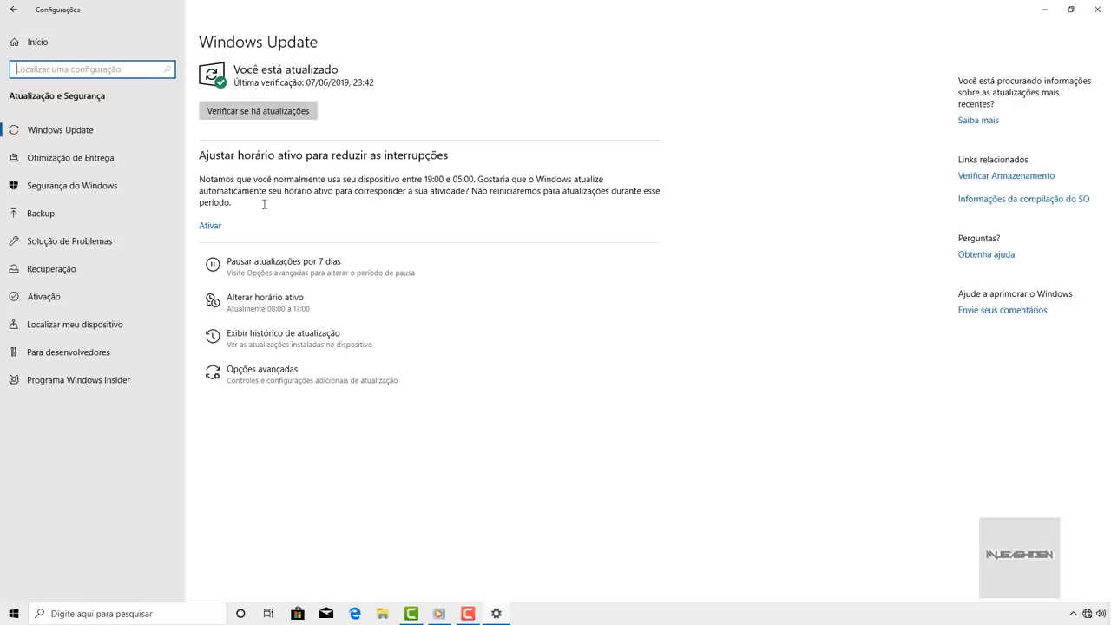
pyautogui.click(224, 272)
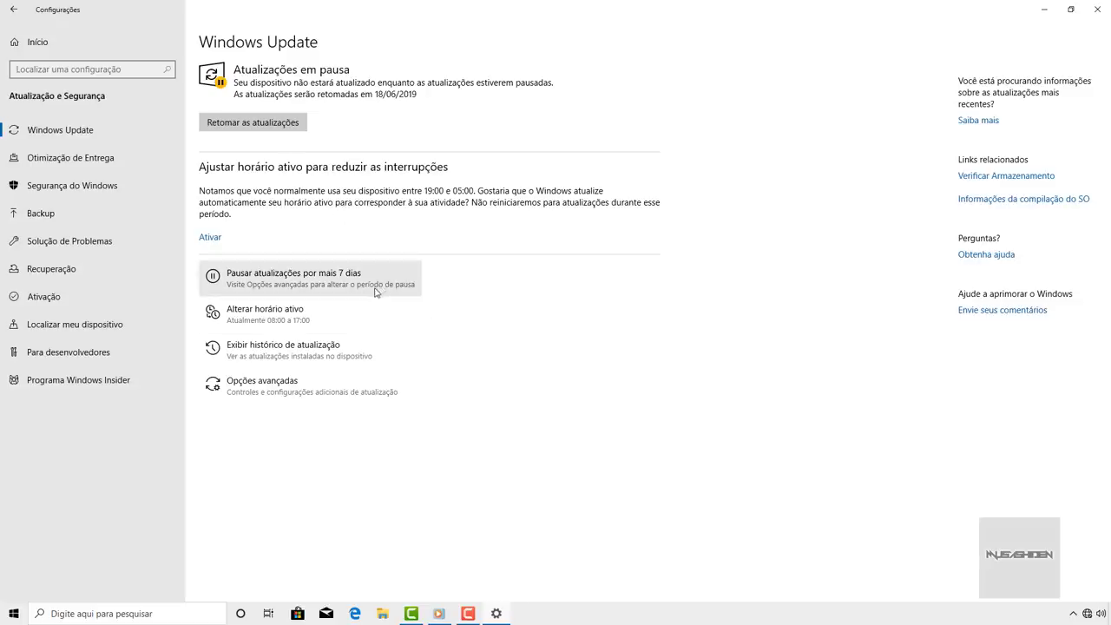
# - Pause updates until terça-feira, 16 de julho de 2019, and reopen Opções avançadas
pyautogui.click(254, 388)
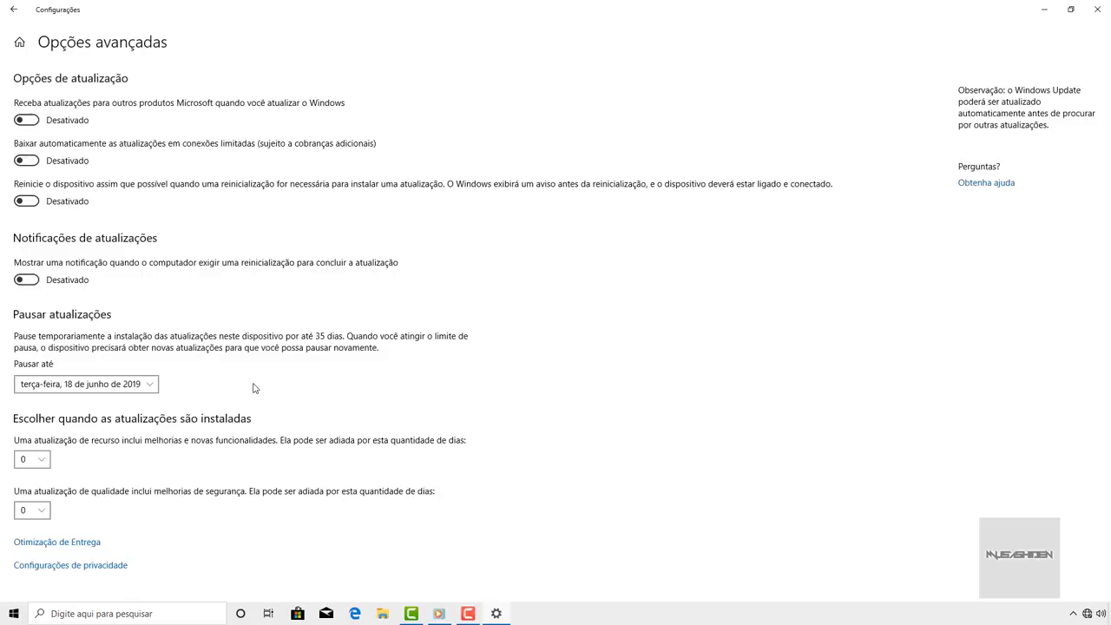
pyautogui.click(149, 387)
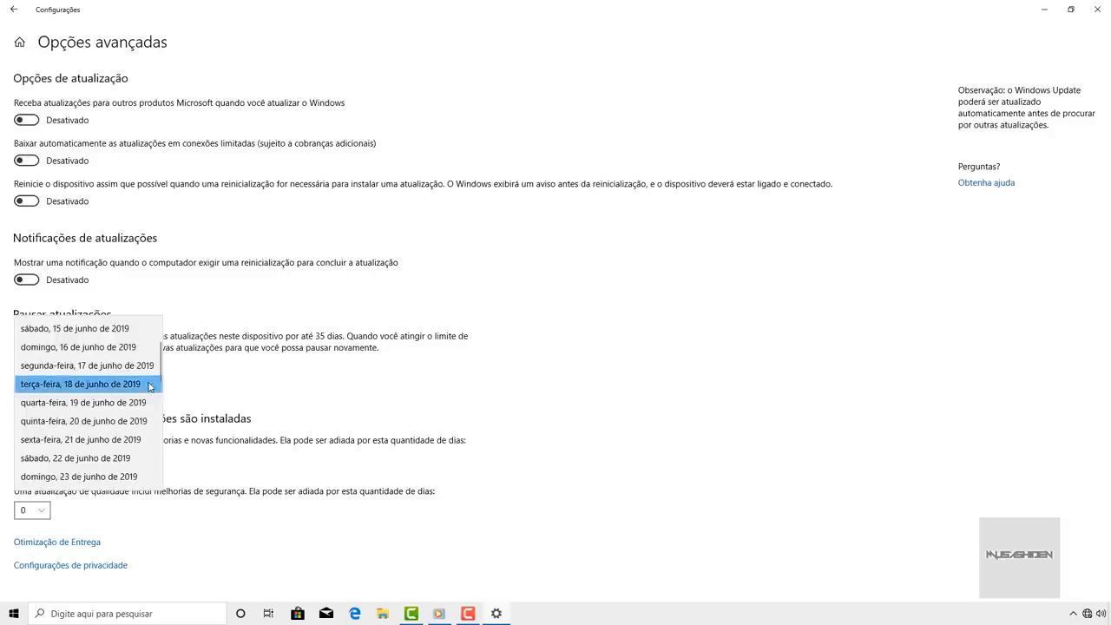
pyautogui.moveTo(158, 352); pyautogui.dragTo(158, 476)
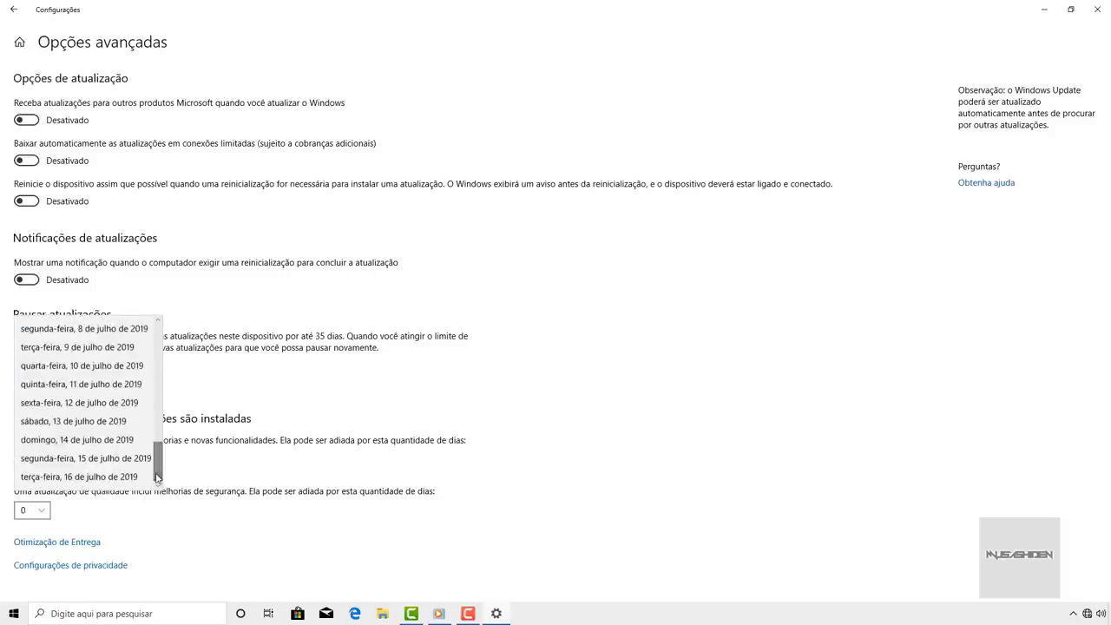
pyautogui.click(141, 478)
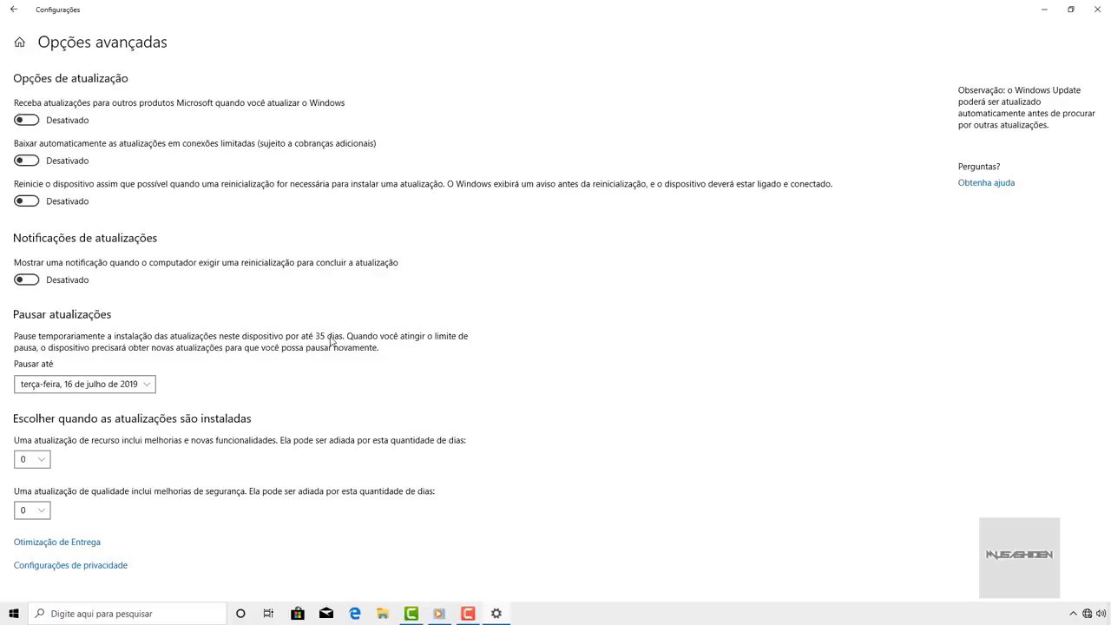
pyautogui.click(11, 11)
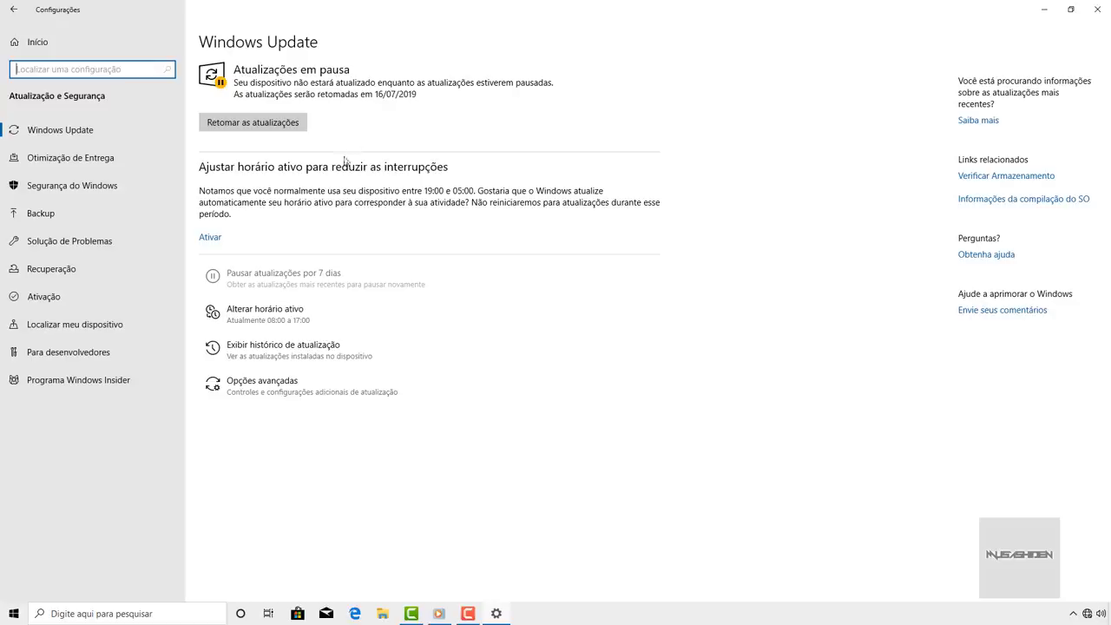
pyautogui.click(285, 393)
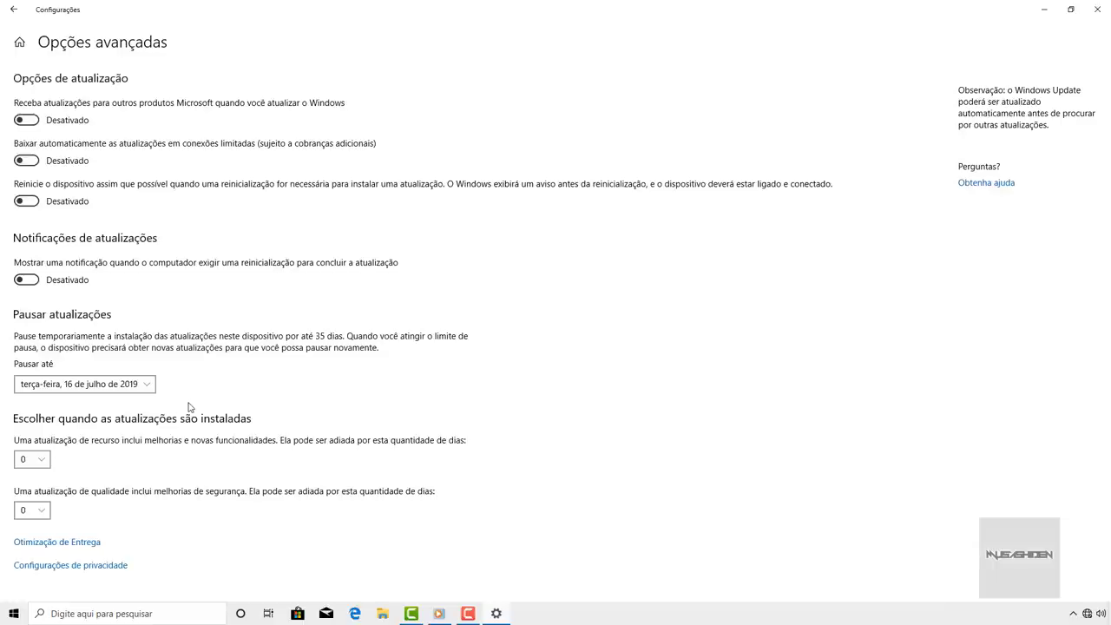
# - Open the feature and quality update deferral lists, leaving both unchanged
pyautogui.click(48, 463)
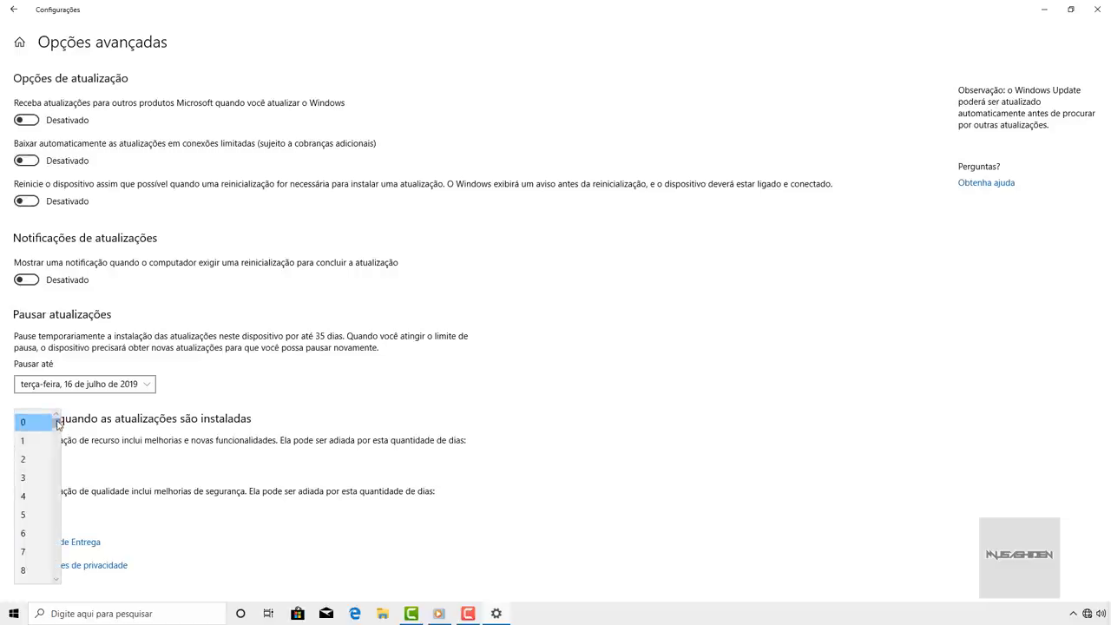
pyautogui.click(132, 444)
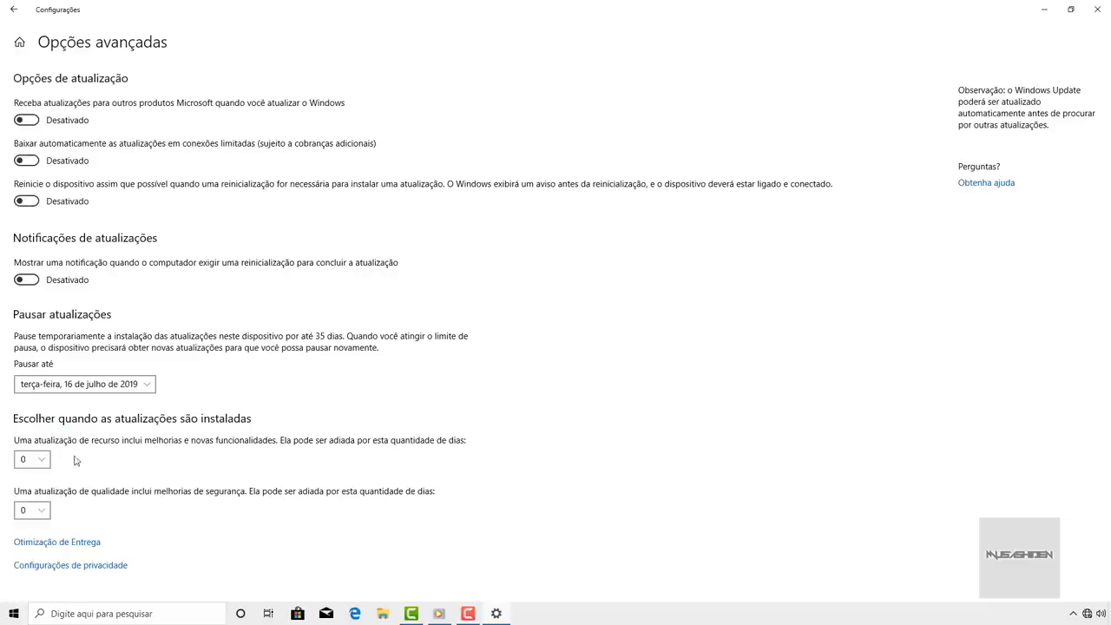
pyautogui.click(48, 511)
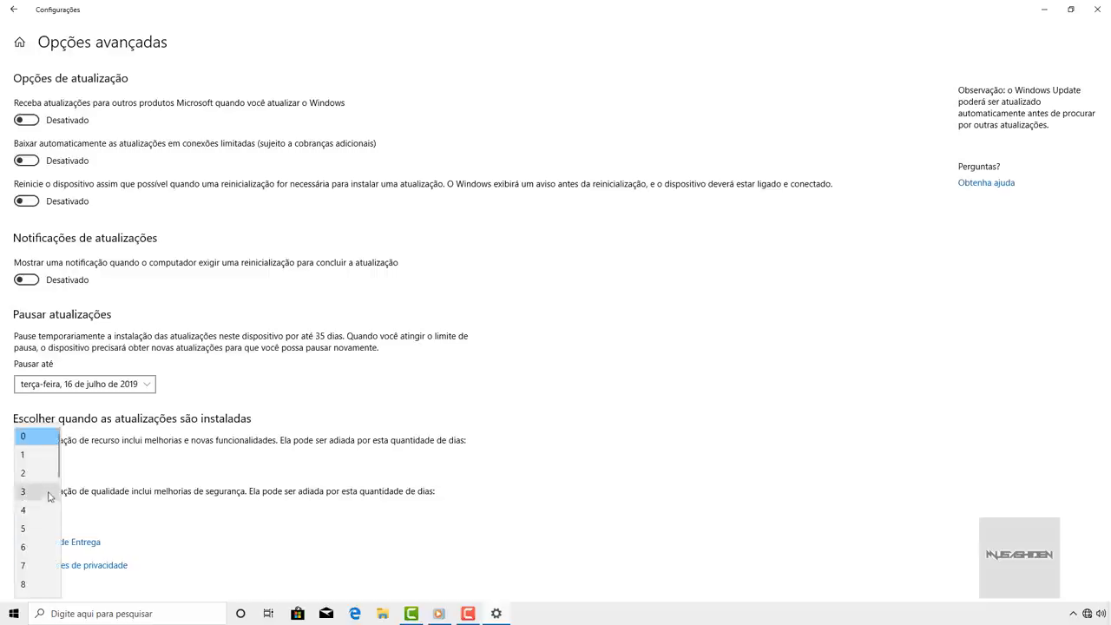
pyautogui.scroll(-2, 47, 477)
pyautogui.scroll(-4, 47, 478)
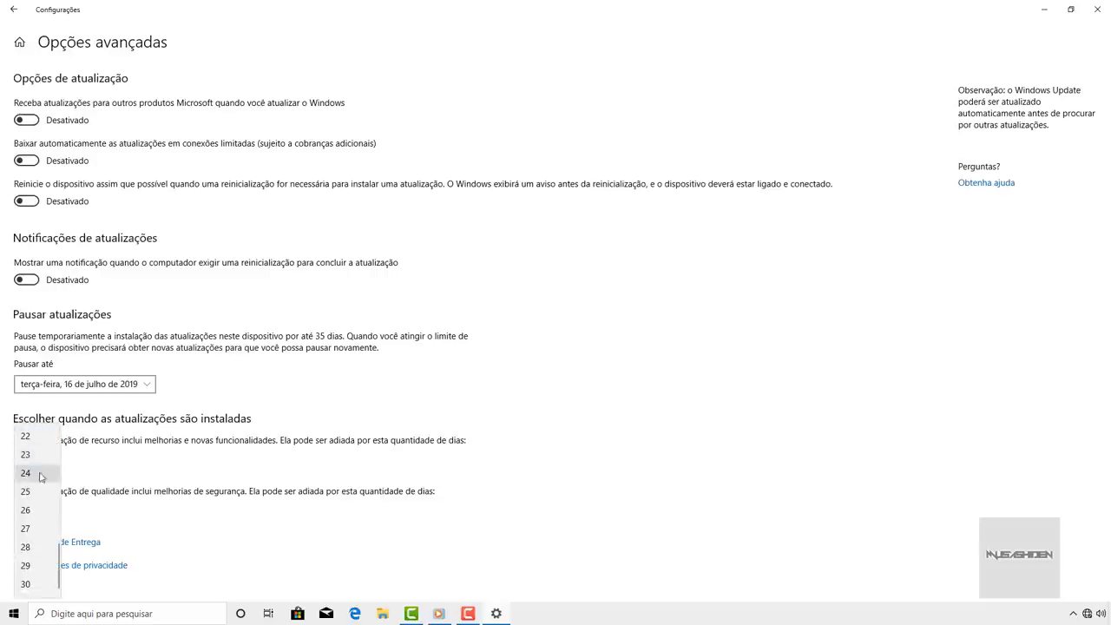
pyautogui.click(94, 499)
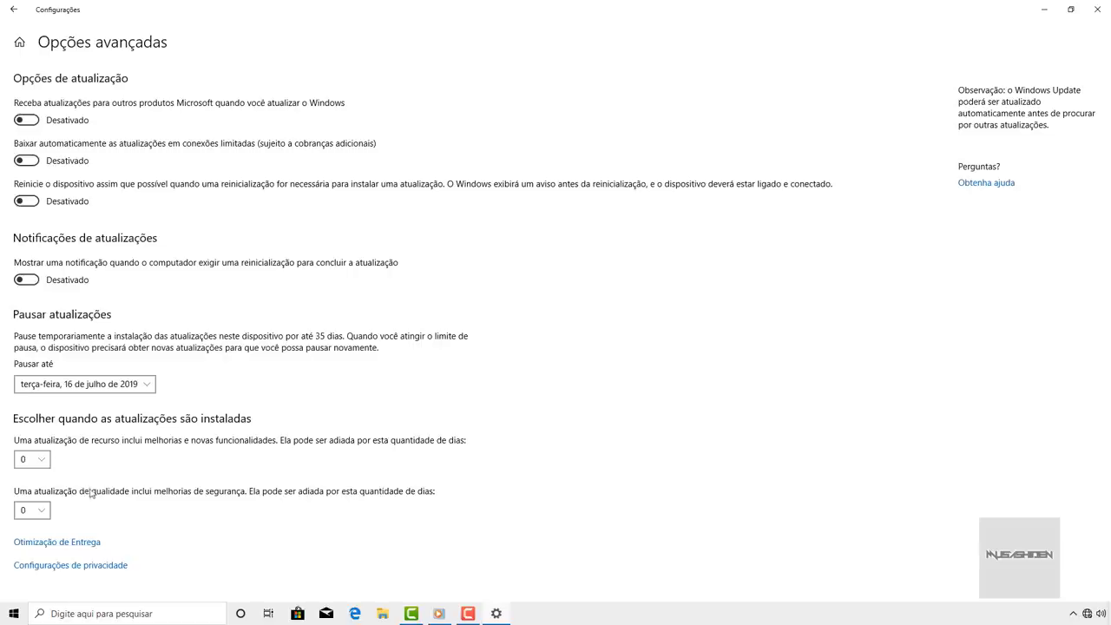
# - Defer feature updates by 365 days and quality updates by 30 days
pyautogui.click(43, 460)
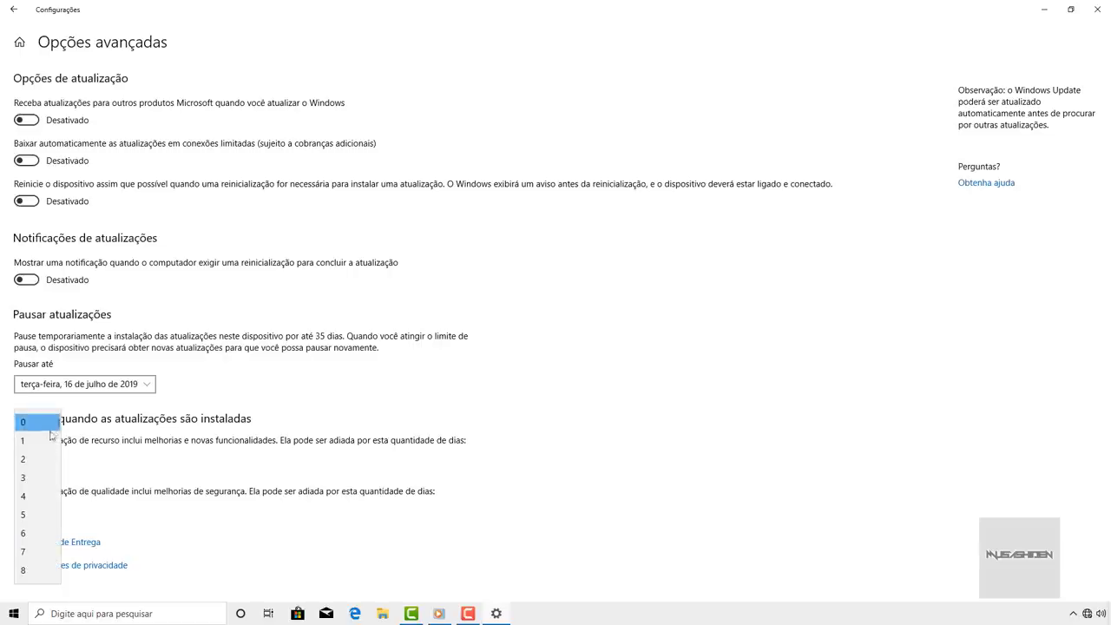
pyautogui.moveTo(56, 424); pyautogui.dragTo(54, 573)
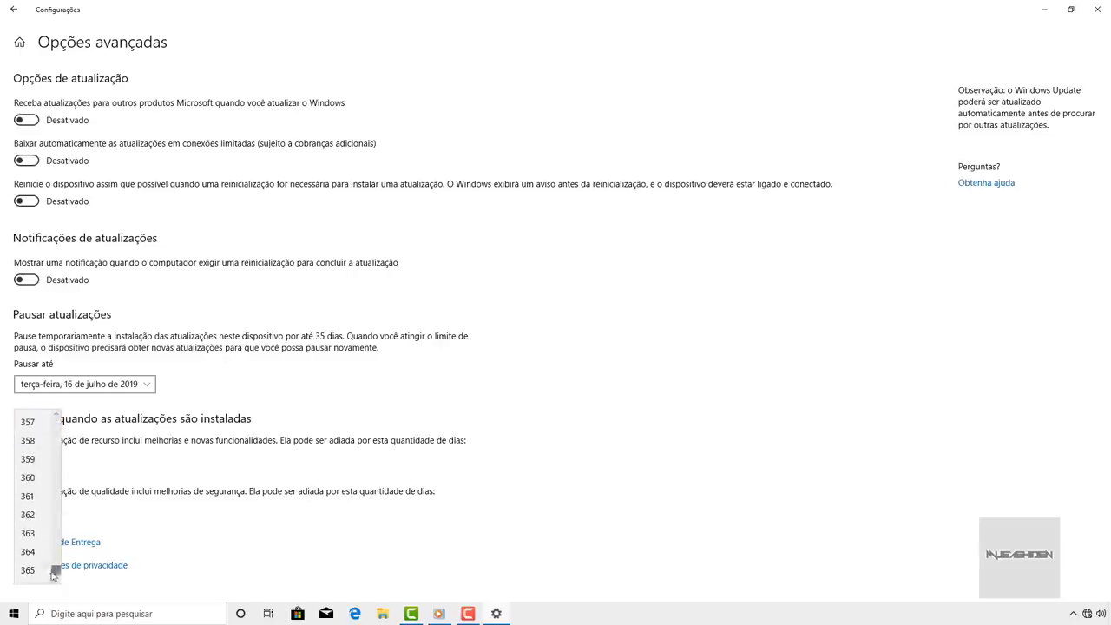
pyautogui.click(37, 571)
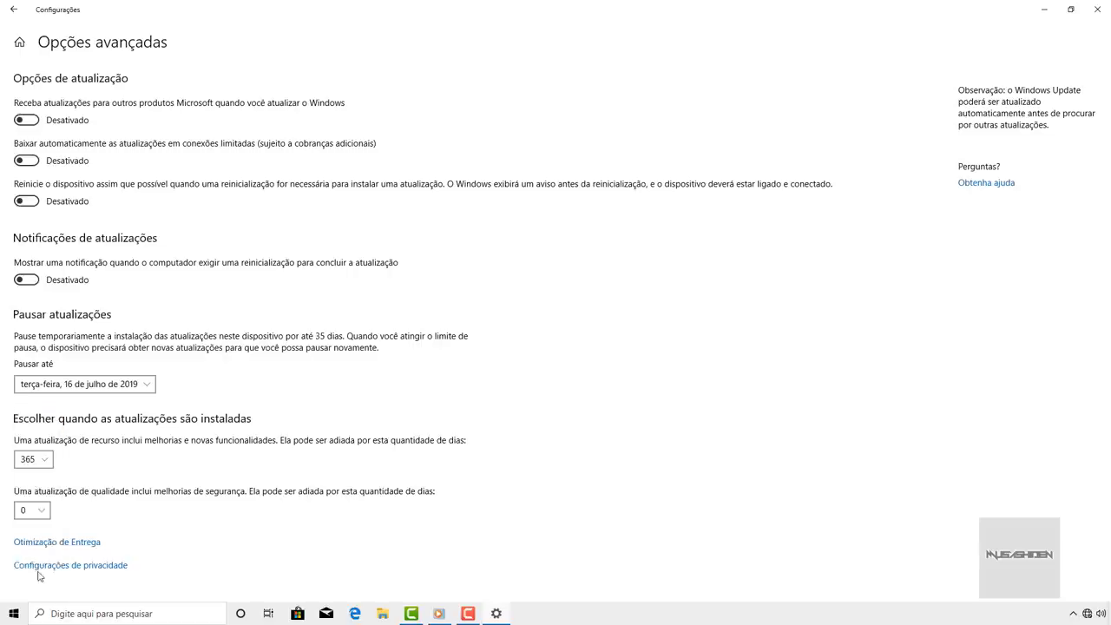
pyautogui.click(46, 514)
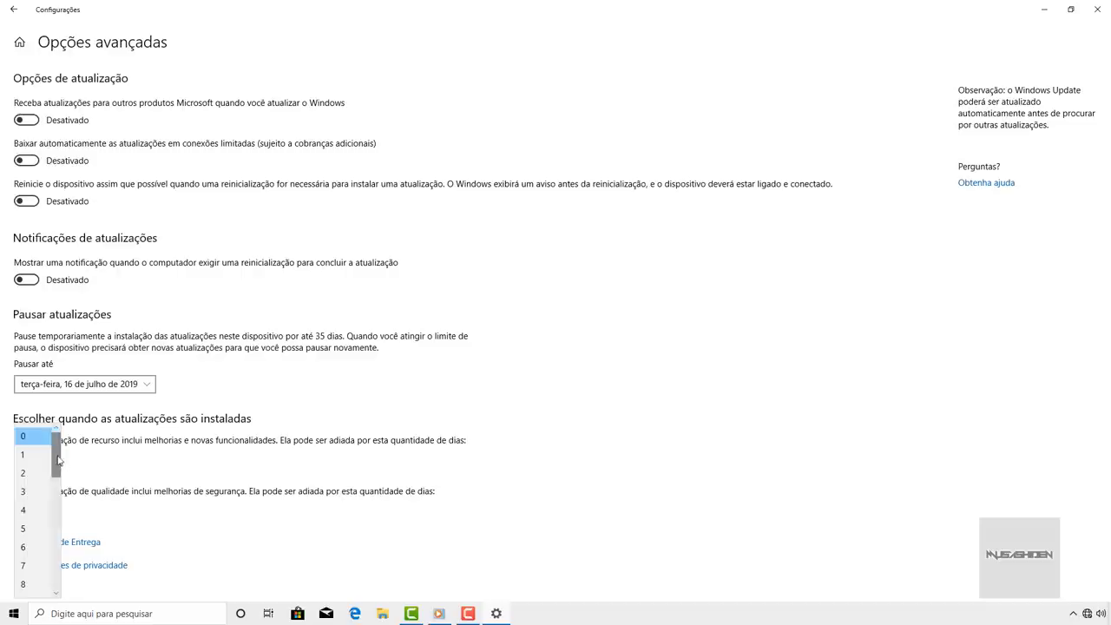
pyautogui.moveTo(58, 460); pyautogui.dragTo(61, 581)
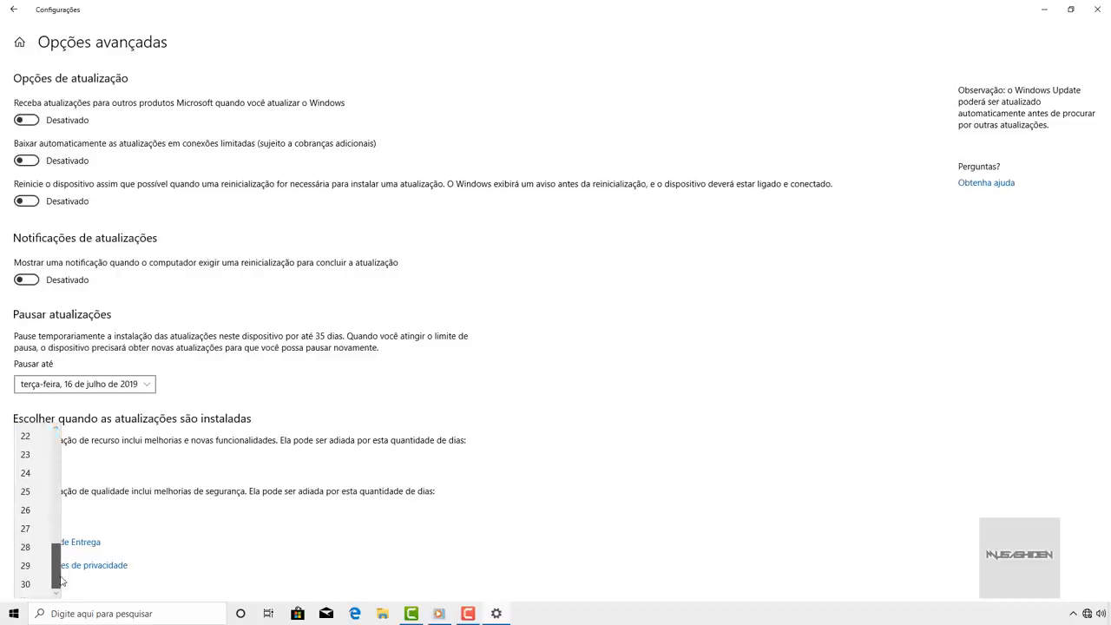
pyautogui.click(26, 585)
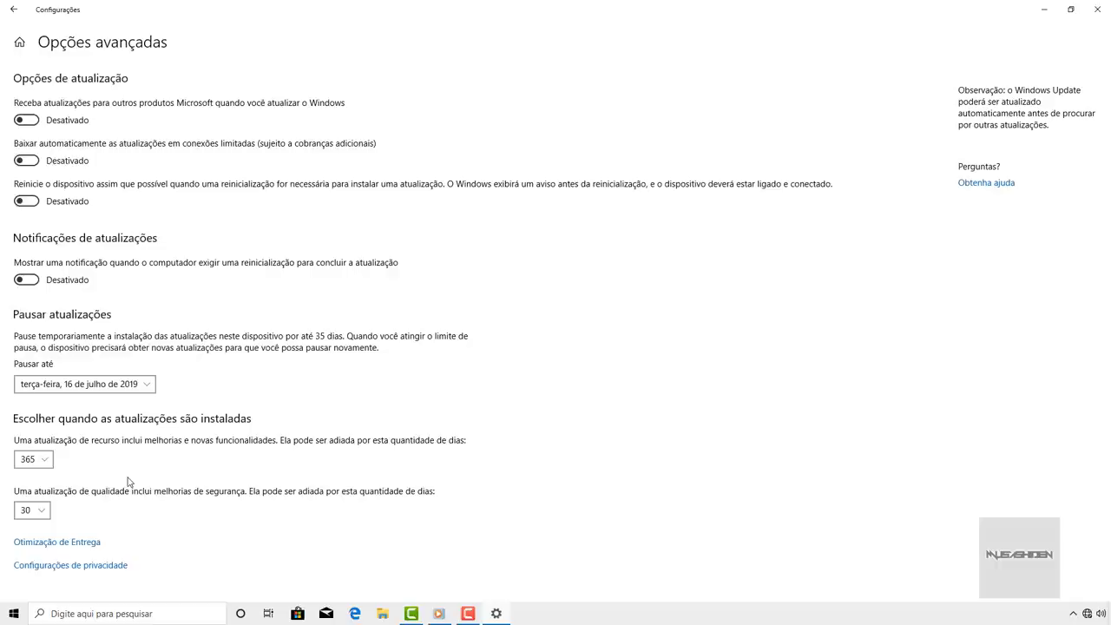
# - Reduce the feature update deferral to 30 days
pyautogui.click(48, 462)
pyautogui.scroll(5, 45, 388)
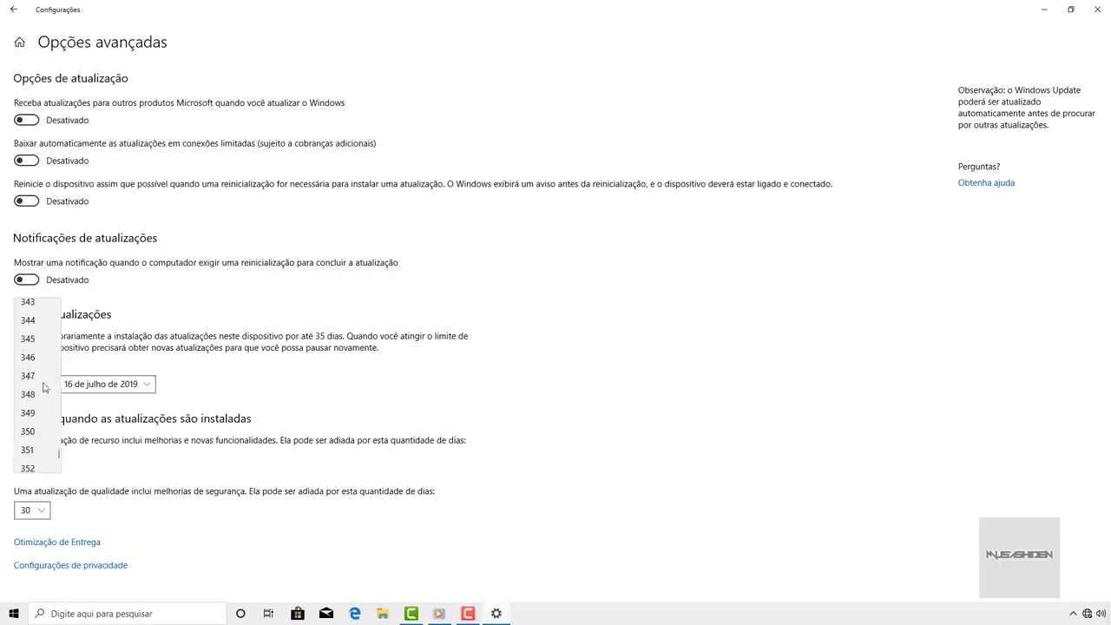
pyautogui.moveTo(56, 454); pyautogui.dragTo(56, 326)
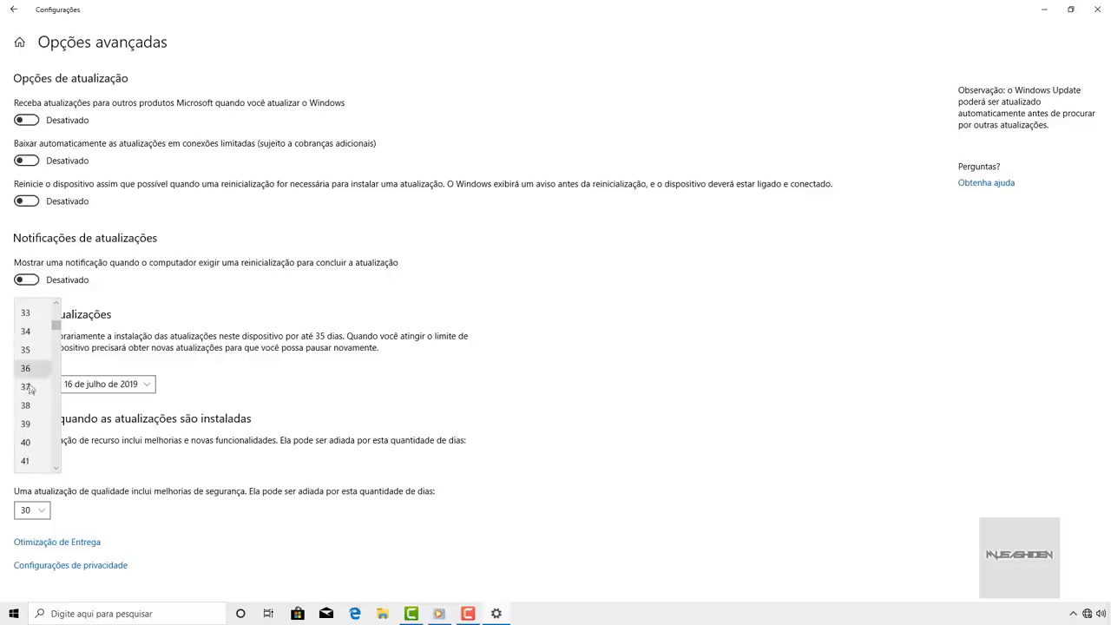
pyautogui.scroll(1, 33, 347)
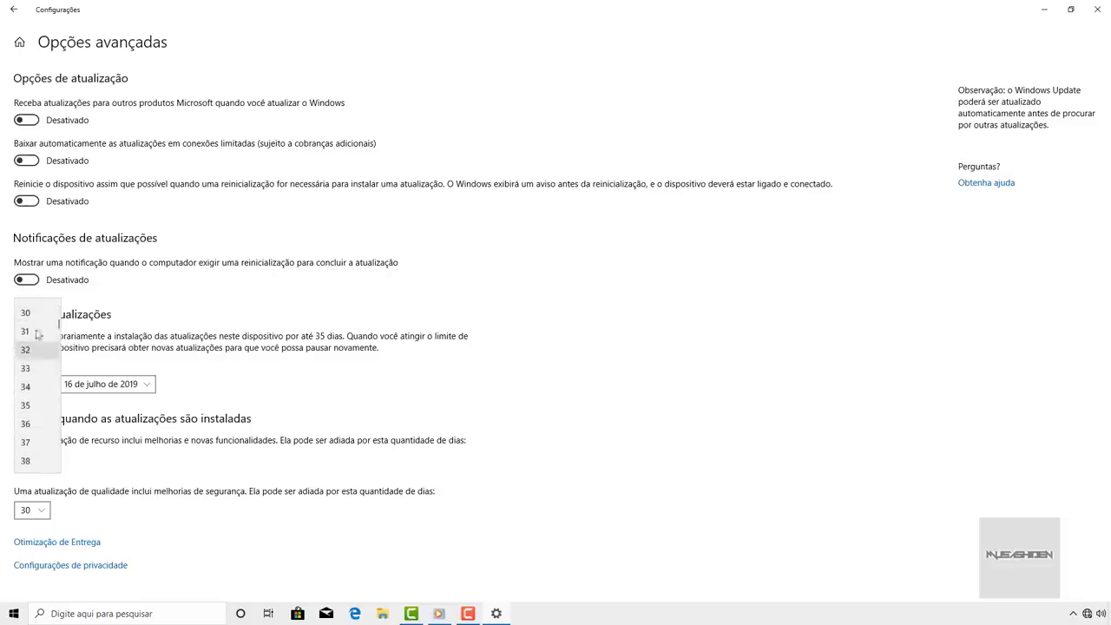
pyautogui.click(183, 389)
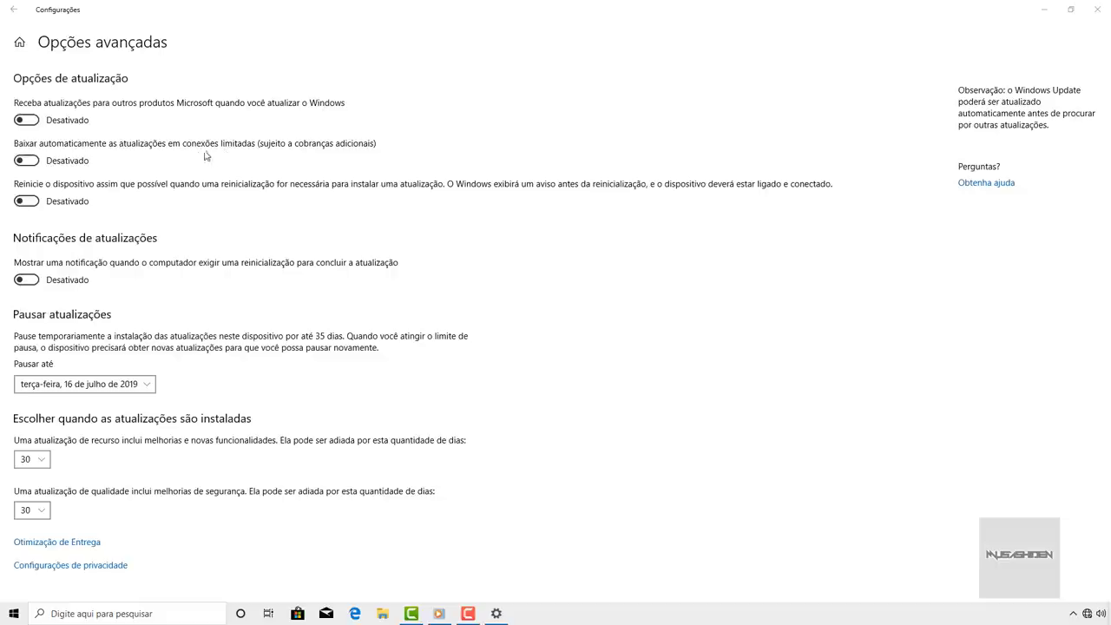
# - Leave both the automatic-restart and restart-notification switches off, then return to the main Windows Update page
pyautogui.click(27, 202)
pyautogui.click(27, 202)
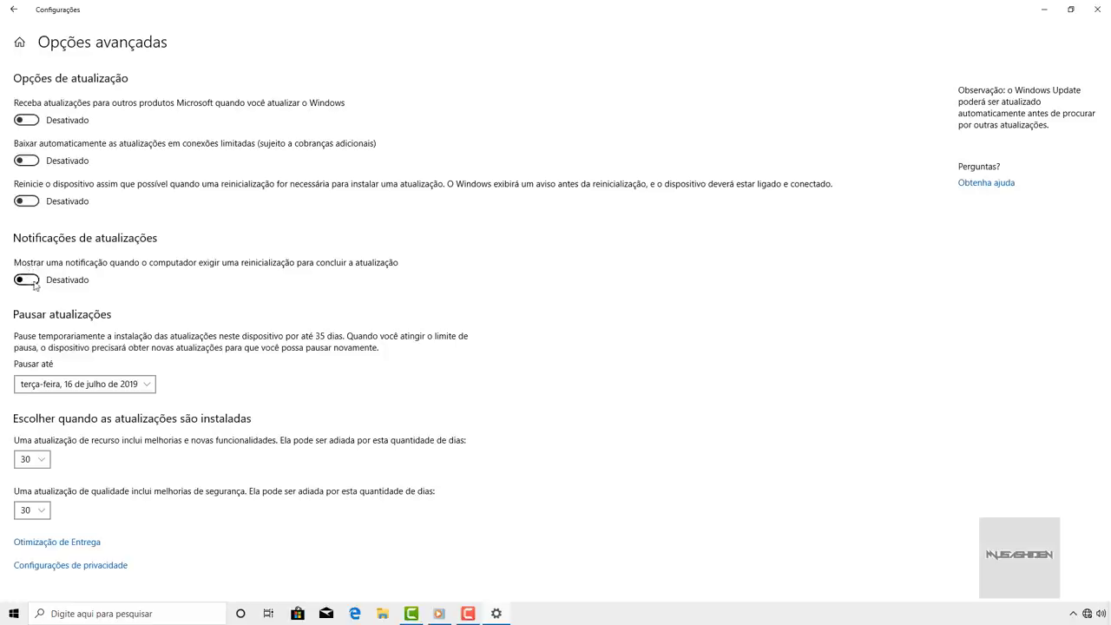
pyautogui.click(34, 283)
pyautogui.click(31, 284)
pyautogui.click(31, 284)
pyautogui.click(34, 284)
pyautogui.click(11, 12)
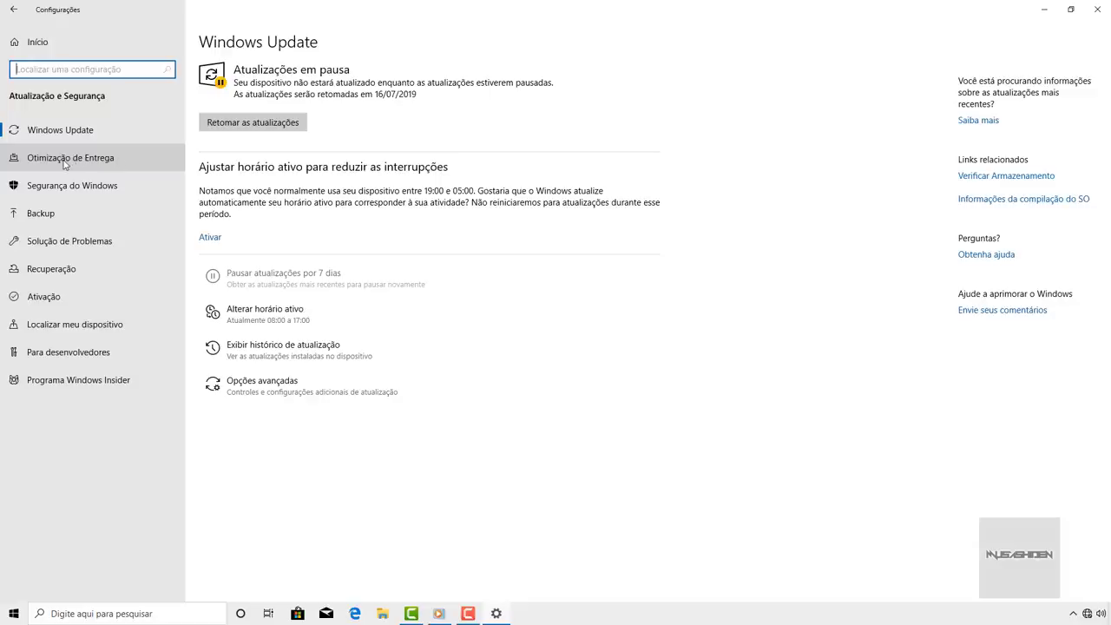
# - In Otimização de Entrega, leave 'Permitir downloads de outros computadores' off and return to Início
pyautogui.click(114, 160)
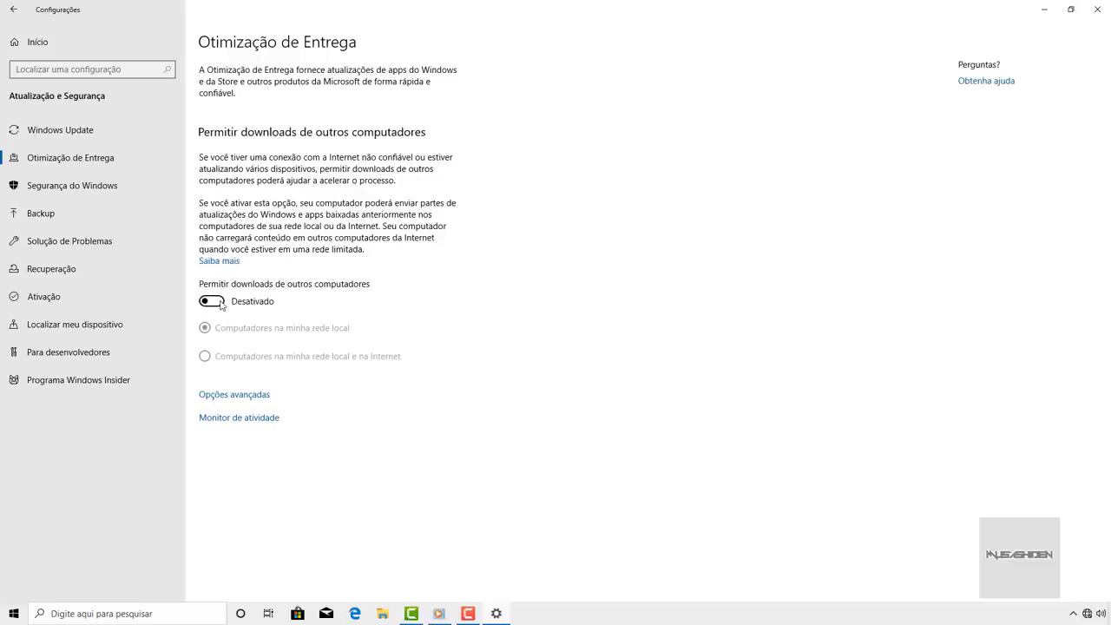
pyautogui.click(222, 304)
pyautogui.click(222, 304)
pyautogui.click(217, 302)
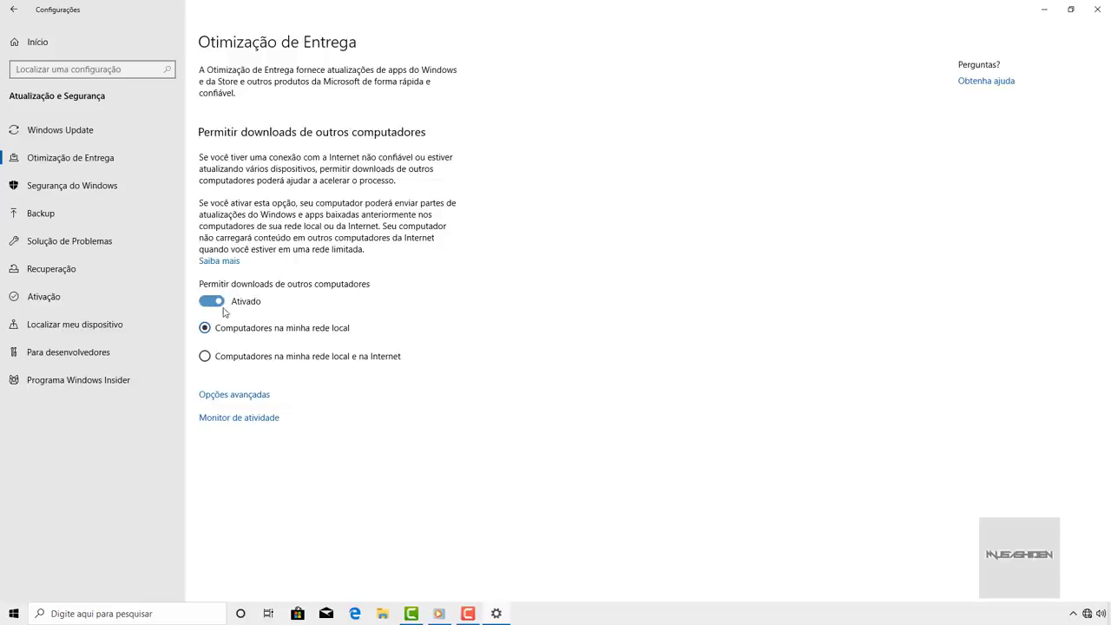
pyautogui.click(218, 302)
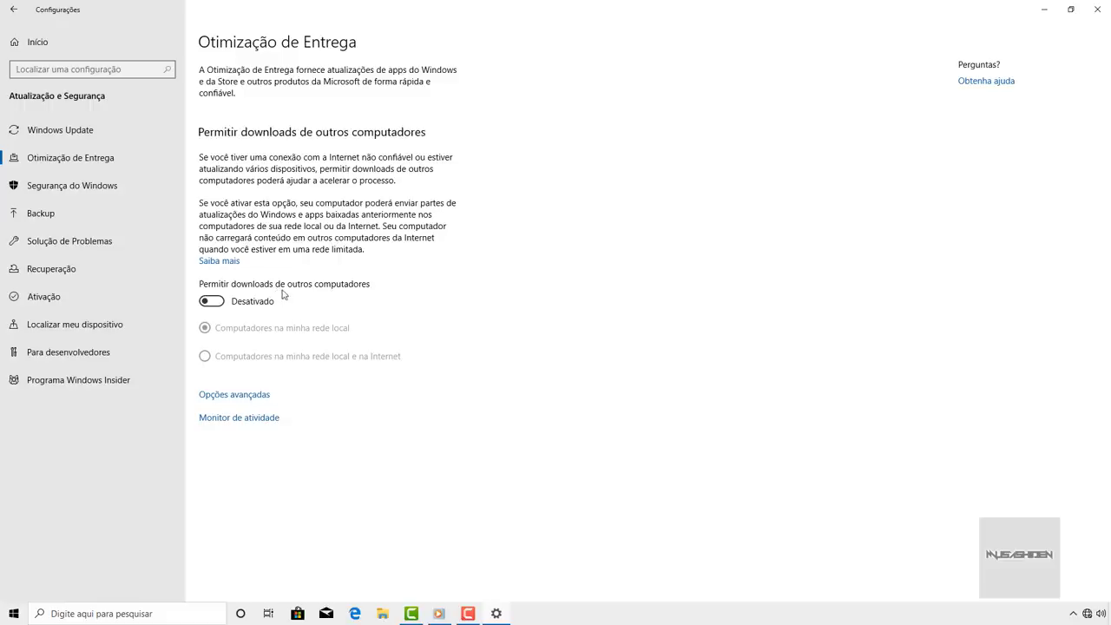
pyautogui.click(50, 42)
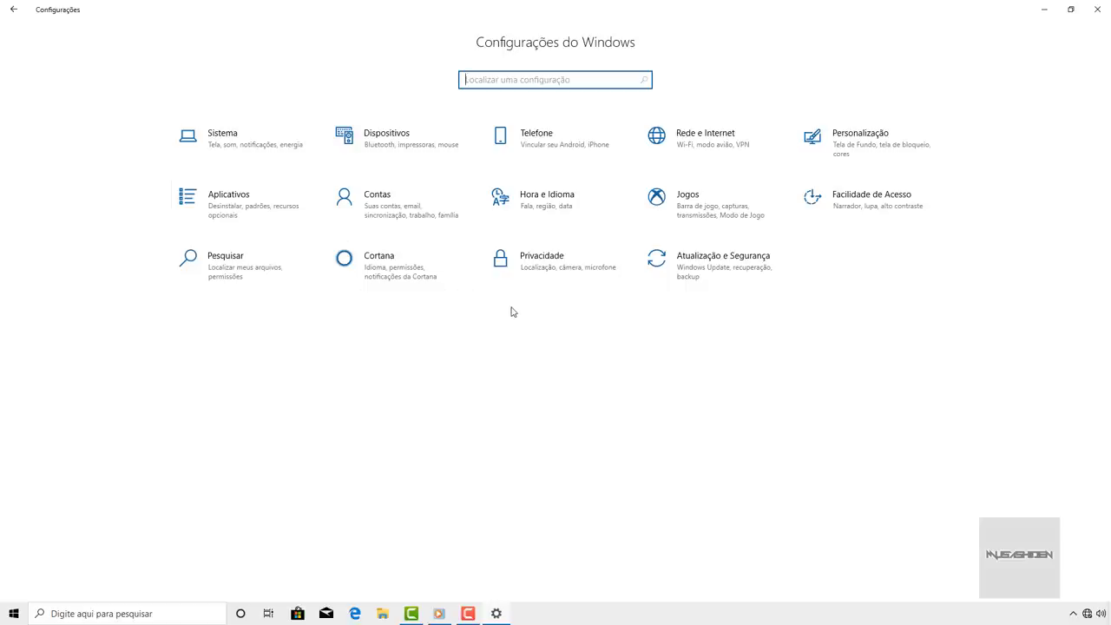
# - Close Settings and search Start for 'restauração' to open 'Criar ponto de restauração'
pyautogui.hotkey('alt', 'F4')
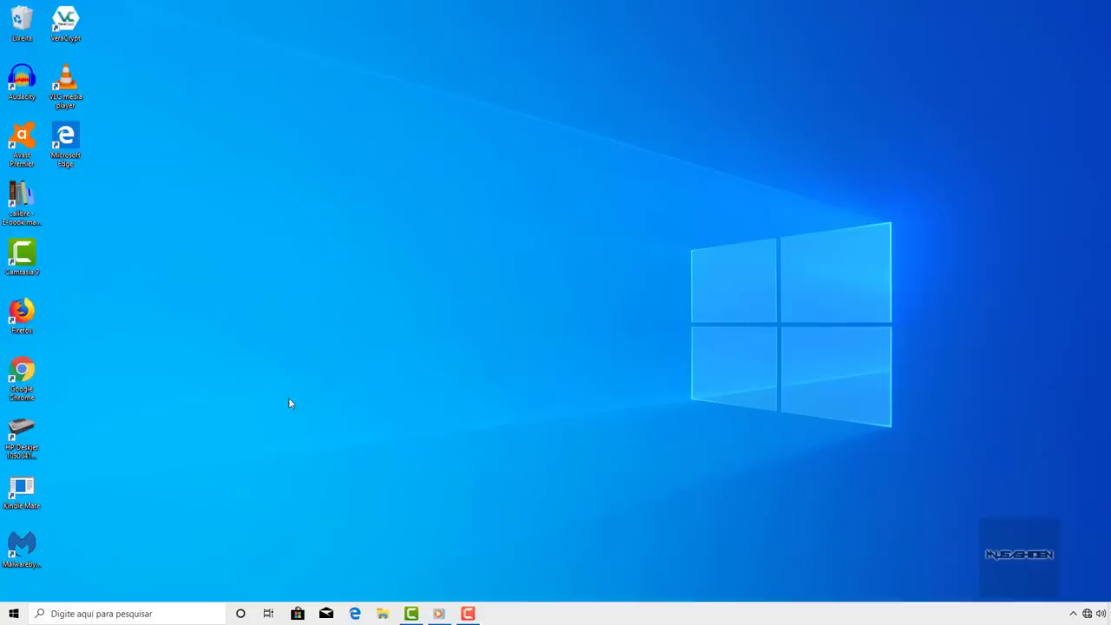
pyautogui.click(12, 617)
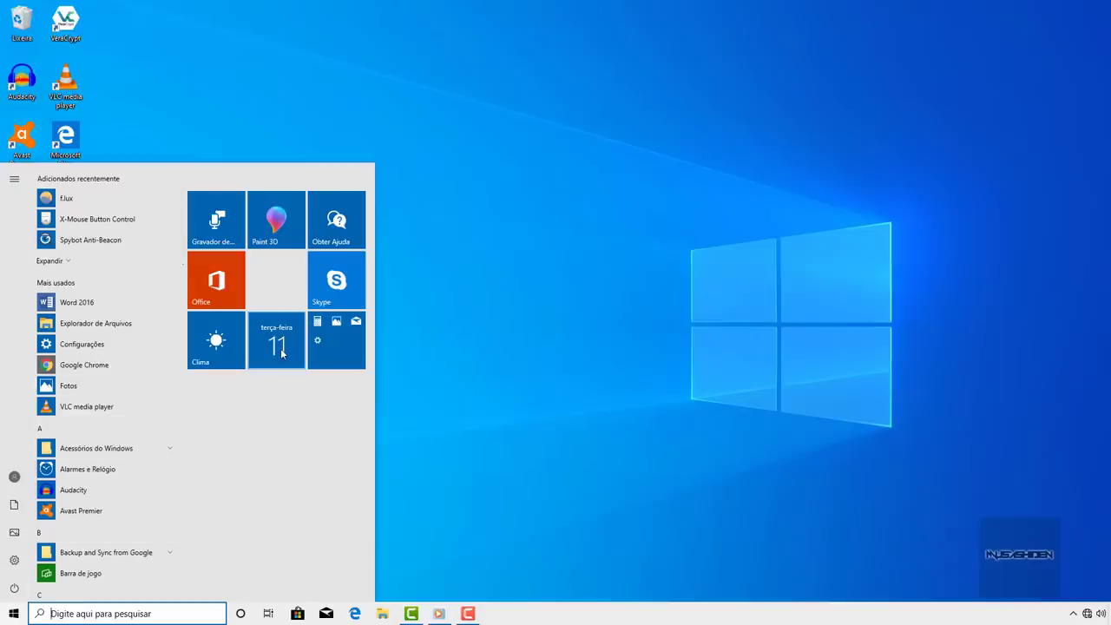
pyautogui.write('c')
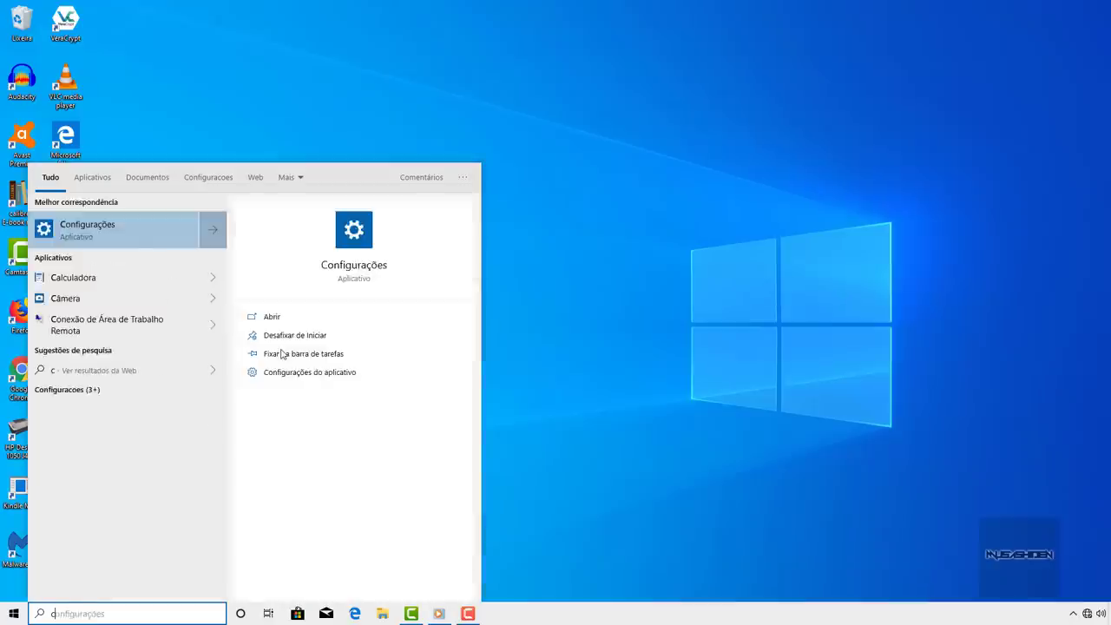
pyautogui.press('BackSpace')
pyautogui.write('restauração')
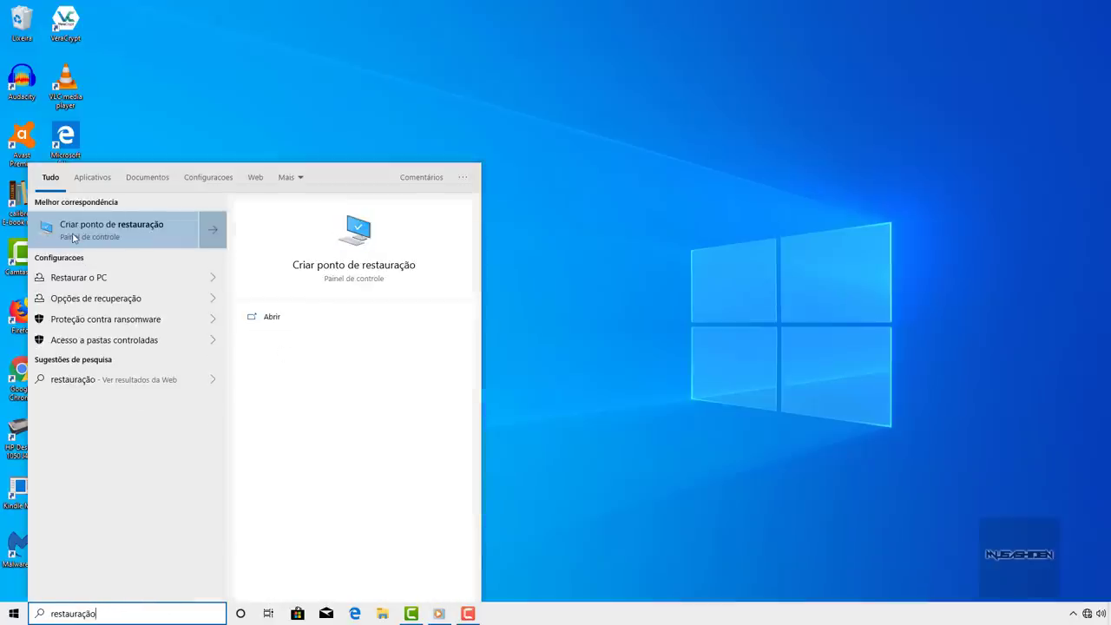
pyautogui.click(148, 236)
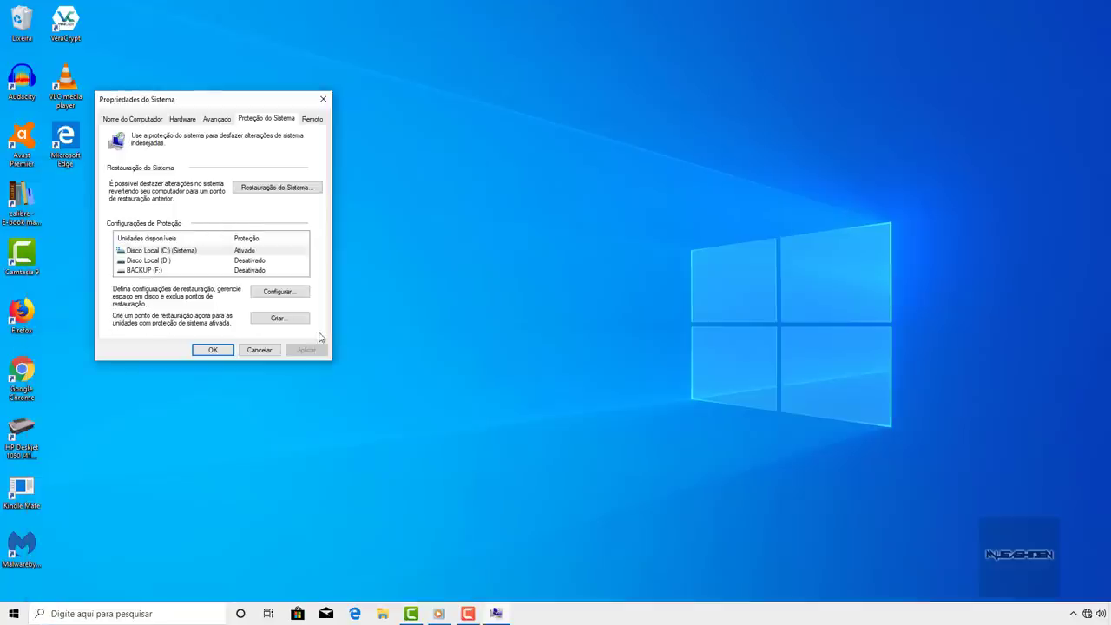
# - Create a restore point described 'antes da otimização'
pyautogui.click(295, 320)
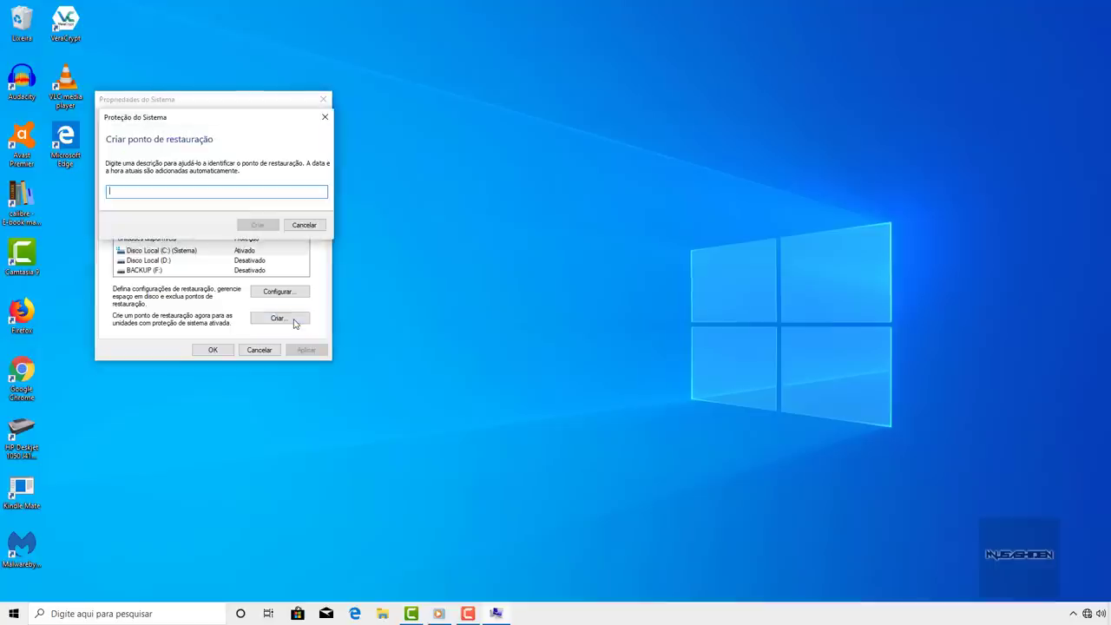
pyautogui.write('antes da otimização')
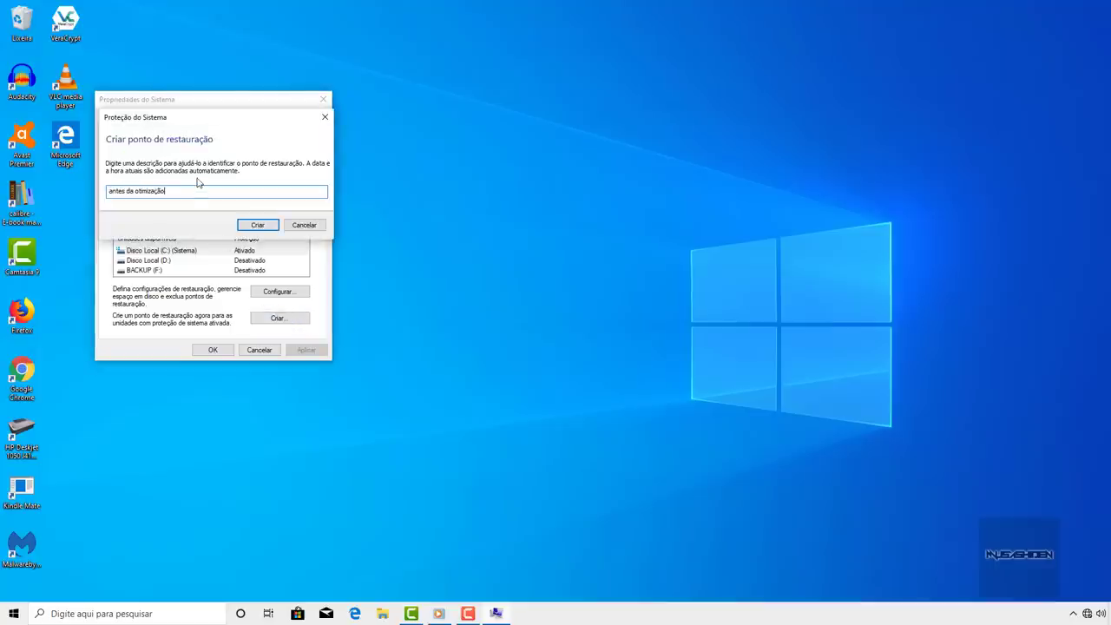
pyautogui.click(262, 224)
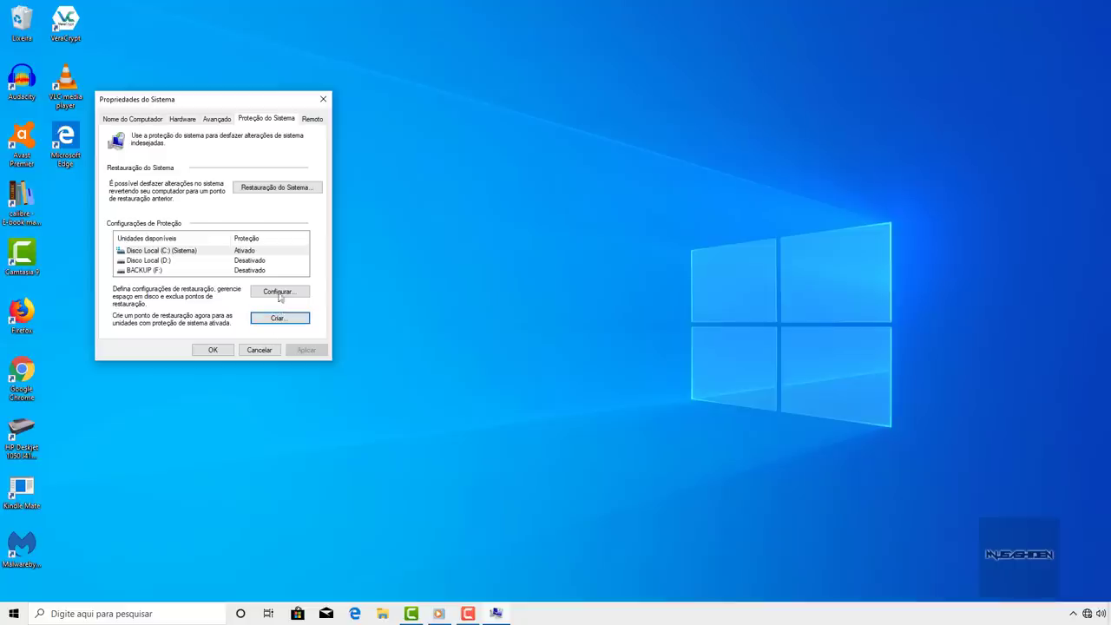
# - Keep protection on for Disco Local (C:), close System Properties and refresh the desktop
pyautogui.click(191, 252)
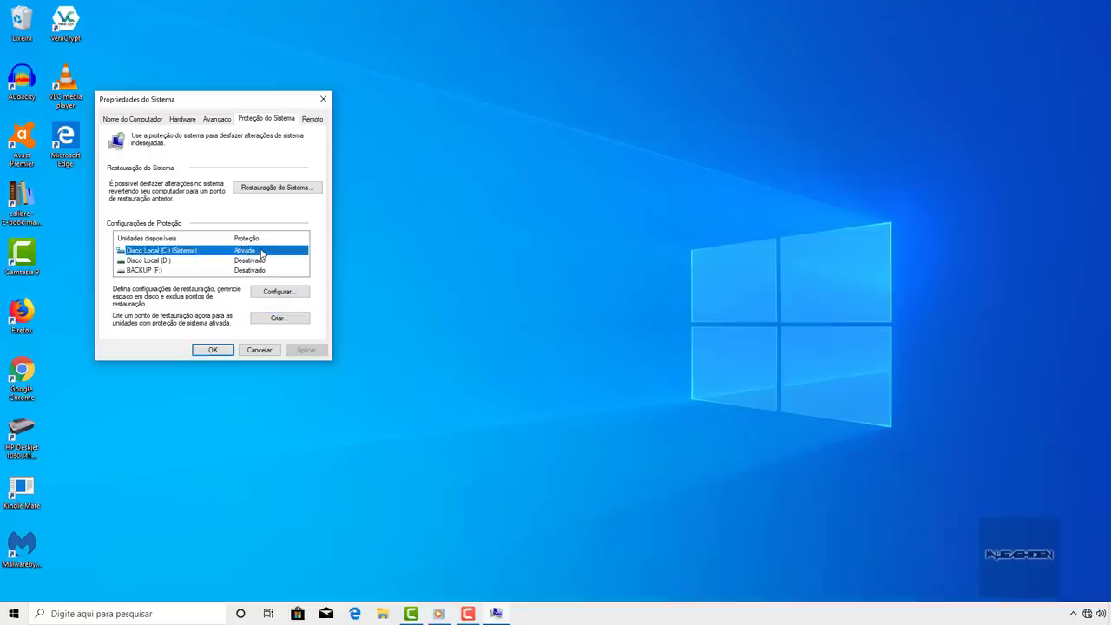
pyautogui.click(277, 292)
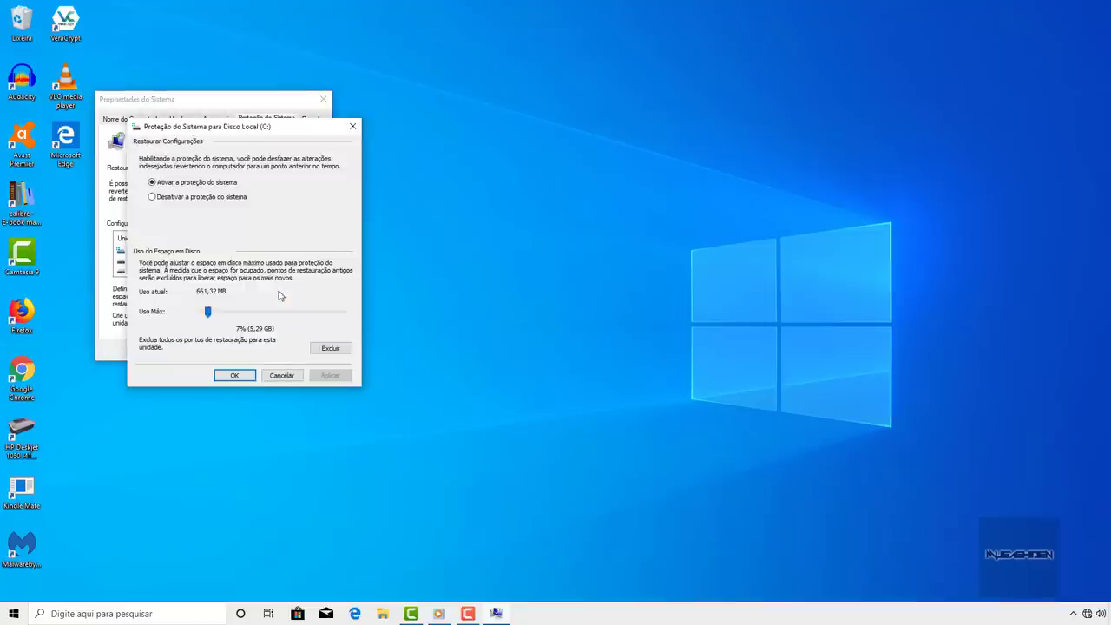
pyautogui.click(187, 183)
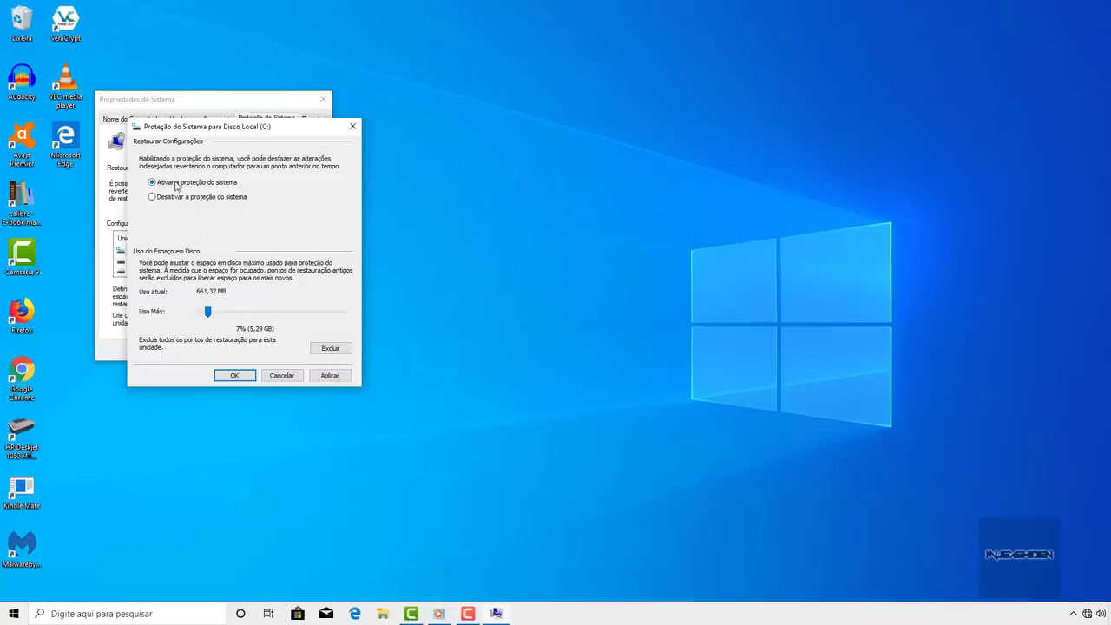
pyautogui.click(281, 375)
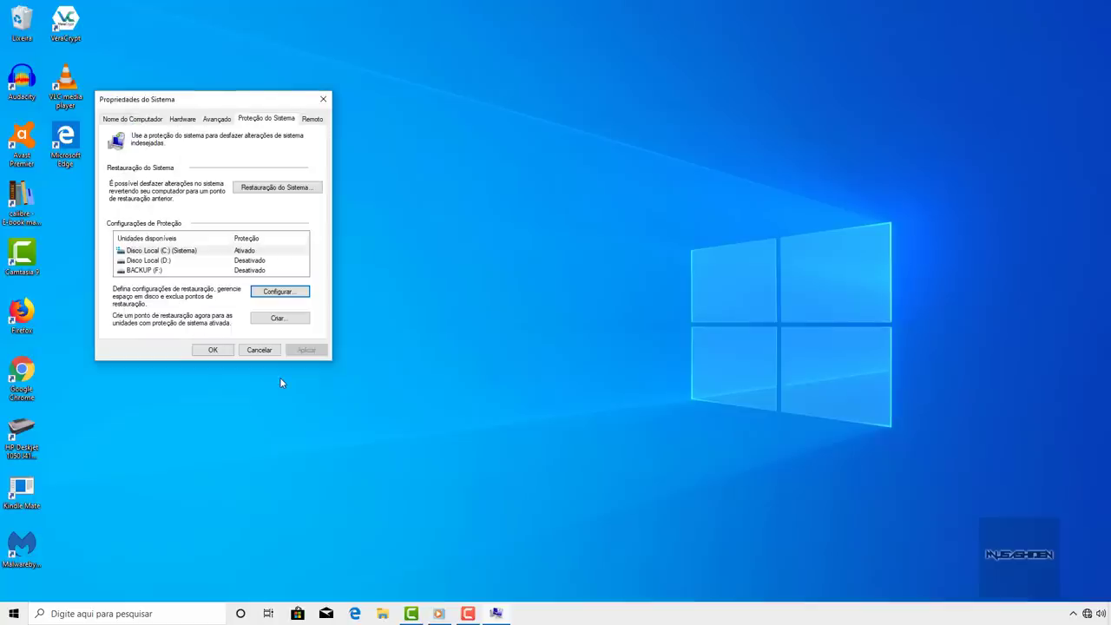
pyautogui.click(216, 351)
pyautogui.rightClick(269, 205)
pyautogui.click(297, 240)
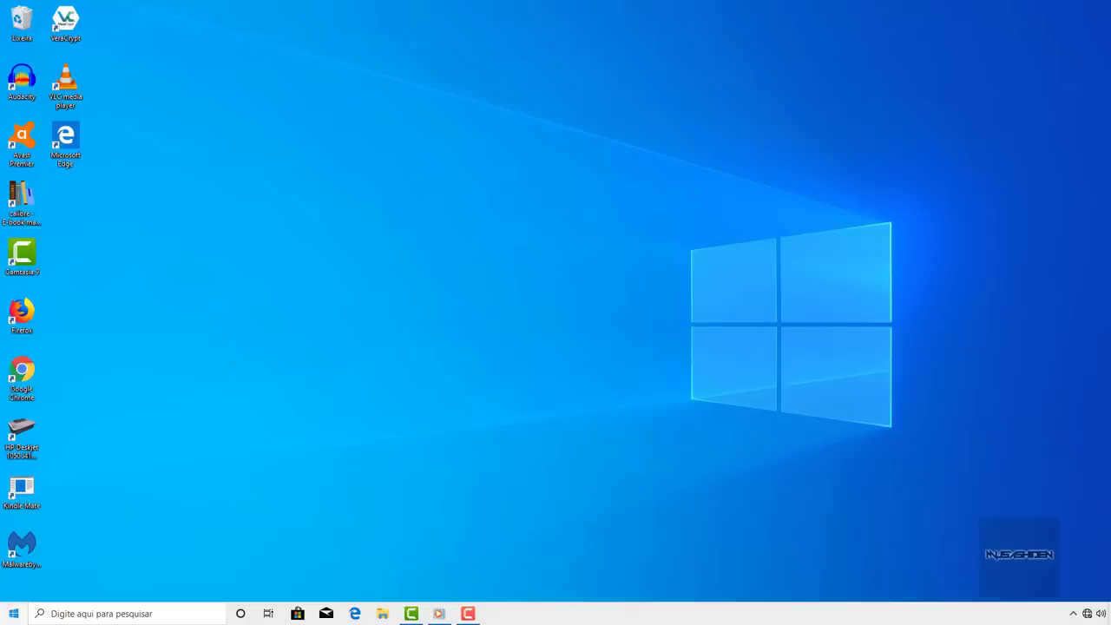
# - Fill the Start tile gaps by moving Skype beside Office and the tile folder beside Skype
pyautogui.press('super')
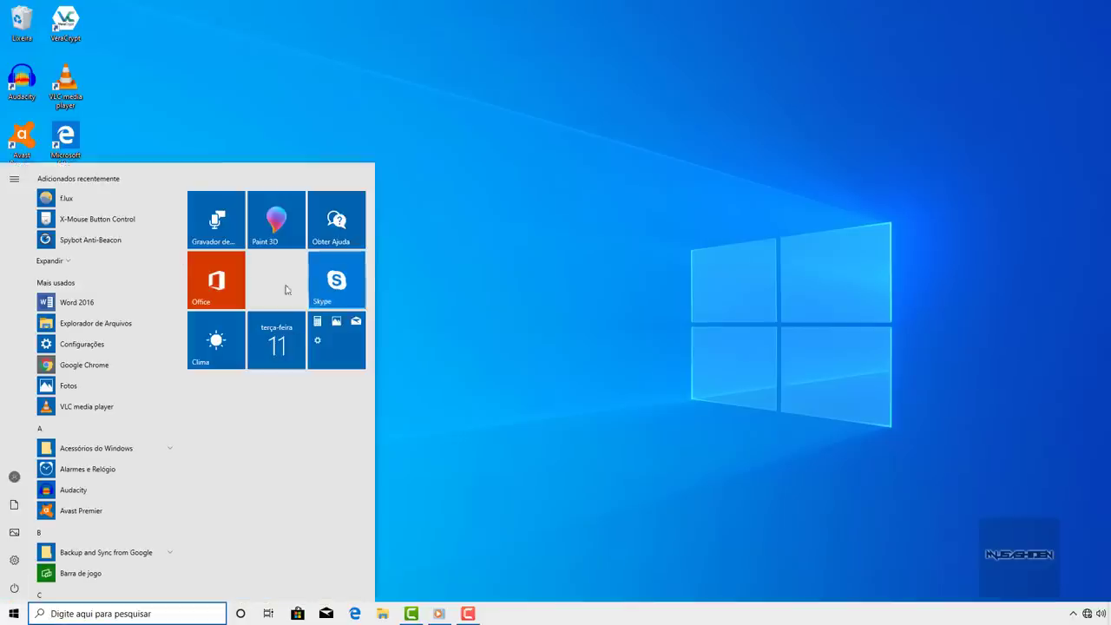
pyautogui.moveTo(336, 279); pyautogui.dragTo(276, 285)
pyautogui.moveTo(325, 336); pyautogui.dragTo(337, 280)
pyautogui.click(407, 261)
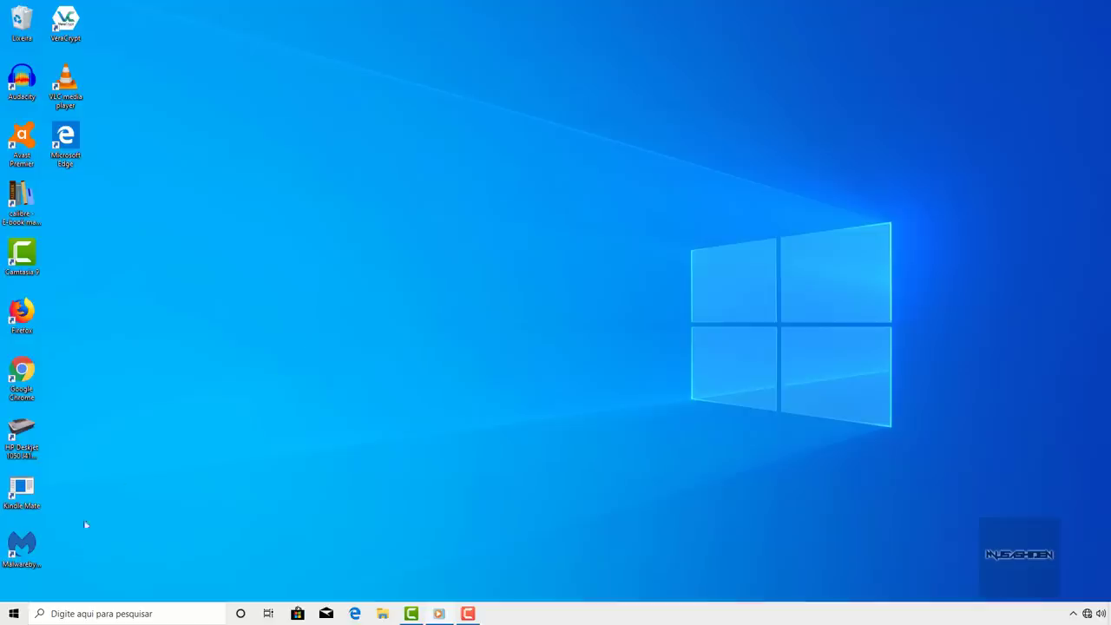
# - Open Configurações avançadas do sistema through Sistema and Informações do sistema
pyautogui.rightClick(13, 612)
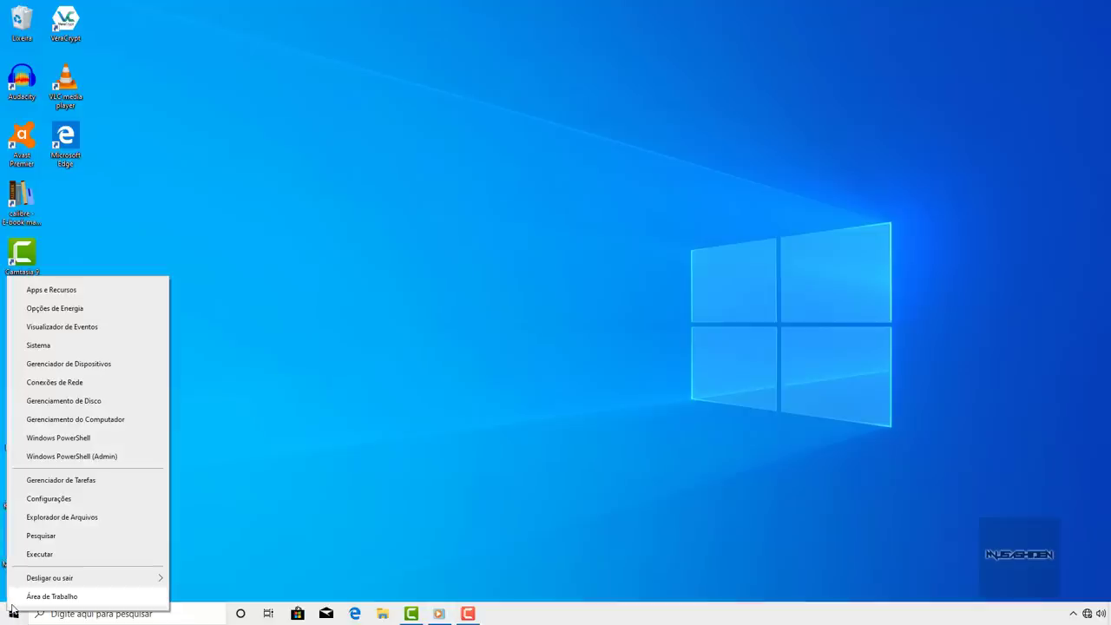
pyautogui.click(94, 343)
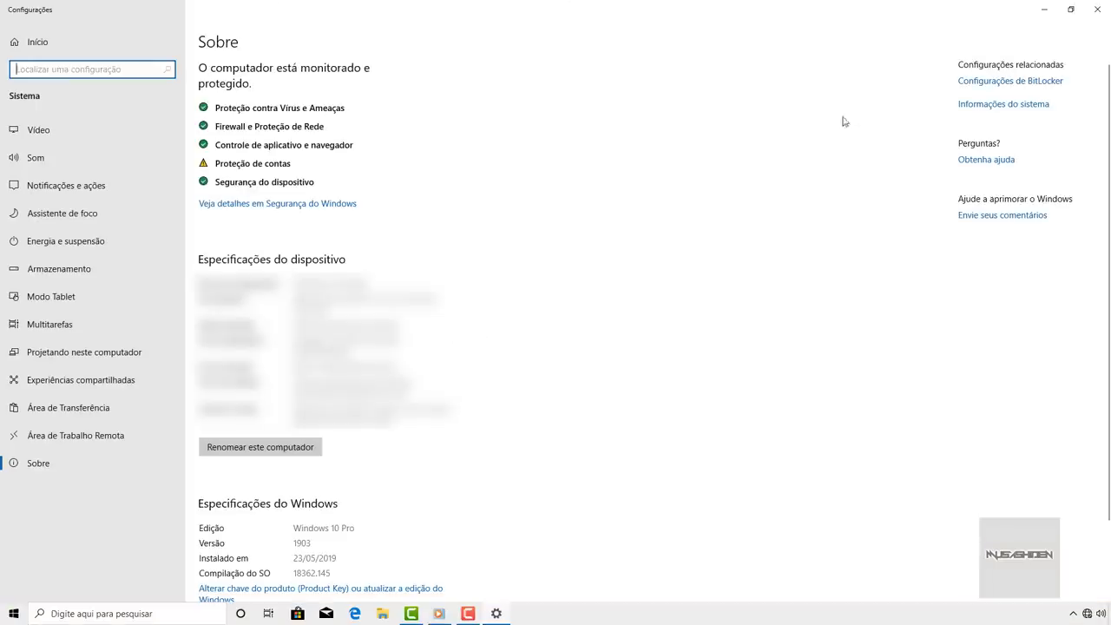
pyautogui.click(1029, 107)
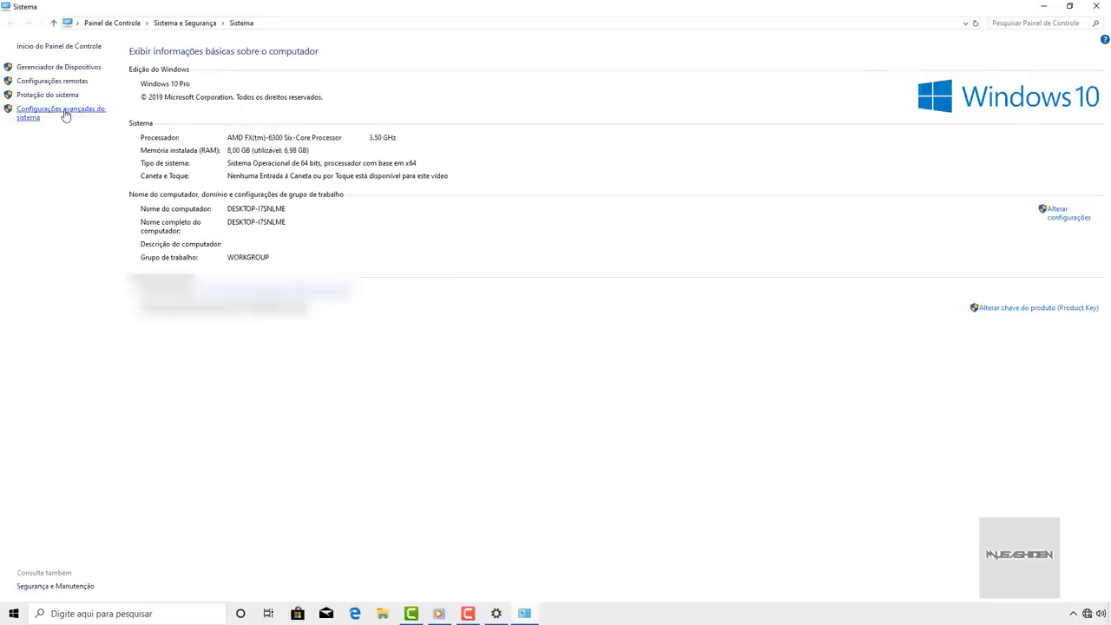
pyautogui.click(65, 114)
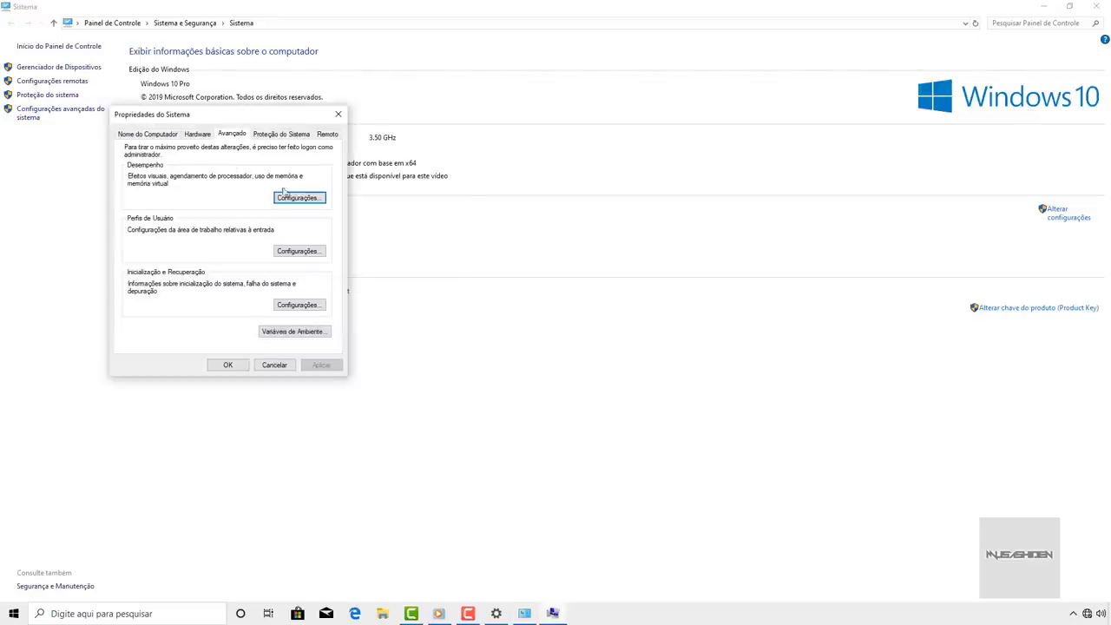
# - Set visual effects to best performance, keeping only thumbnails, smooth list scrolling, smooth fonts and window dragging contents
pyautogui.click(314, 200)
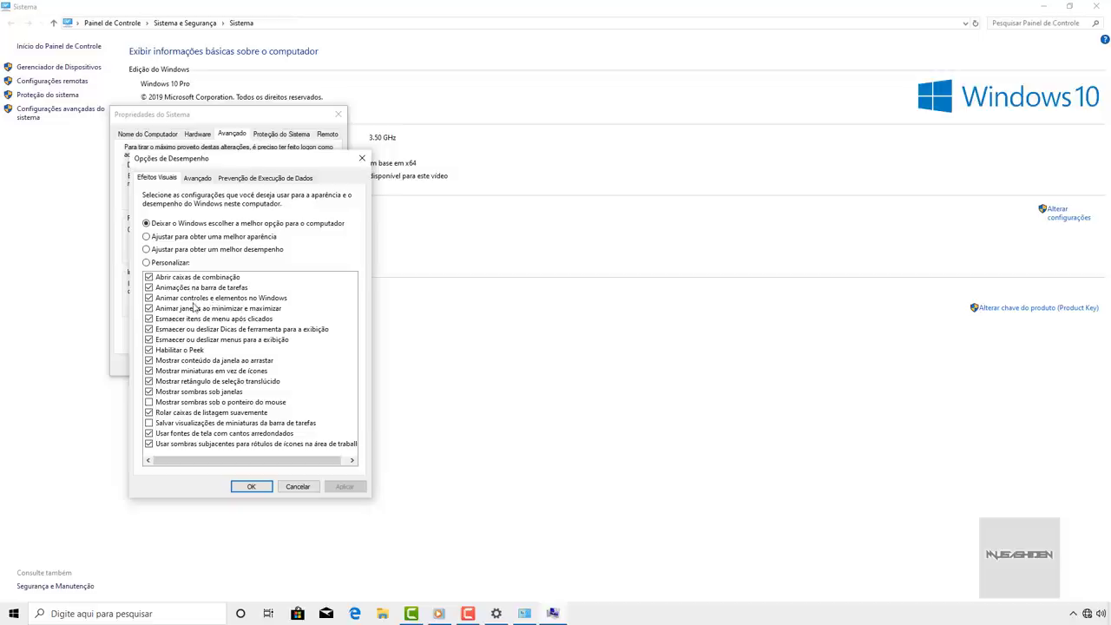
pyautogui.click(146, 249)
pyautogui.click(149, 370)
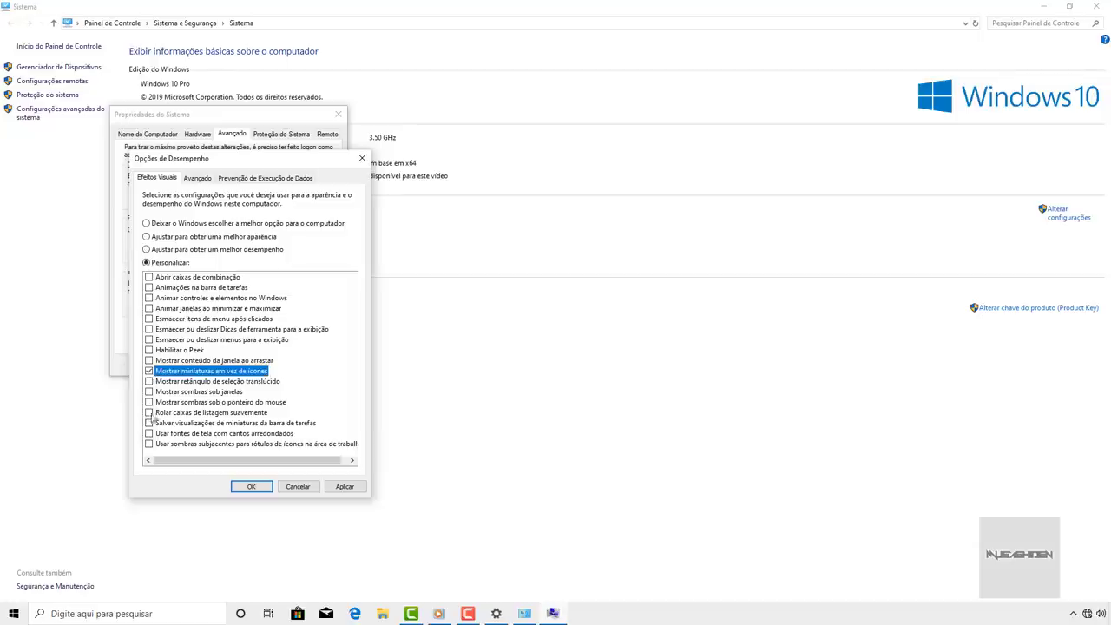
pyautogui.click(149, 414)
pyautogui.click(152, 444)
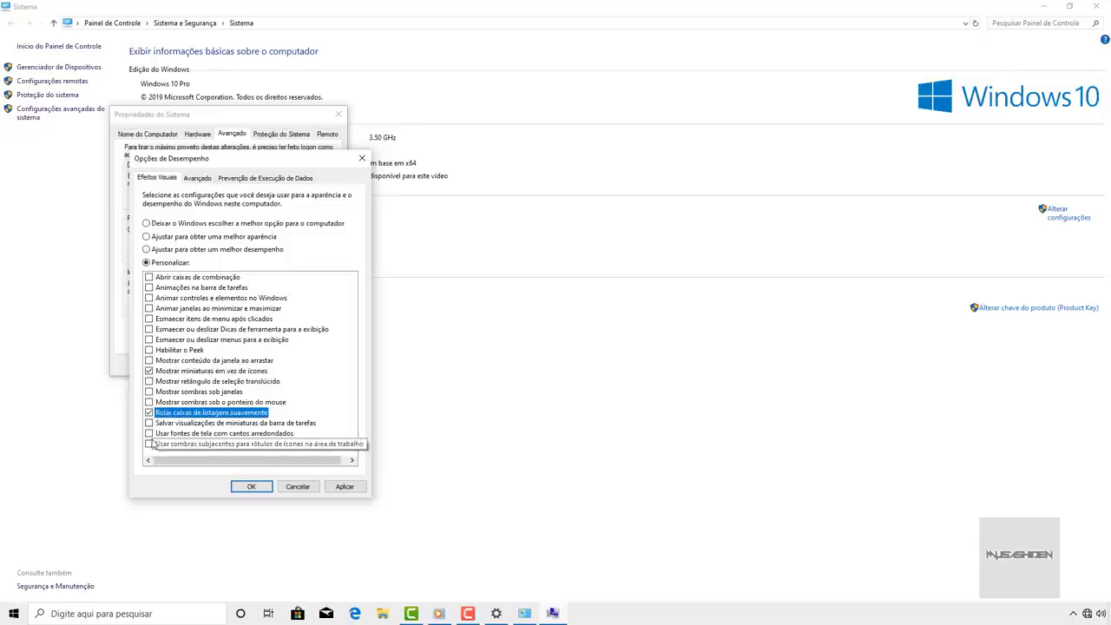
pyautogui.click(150, 433)
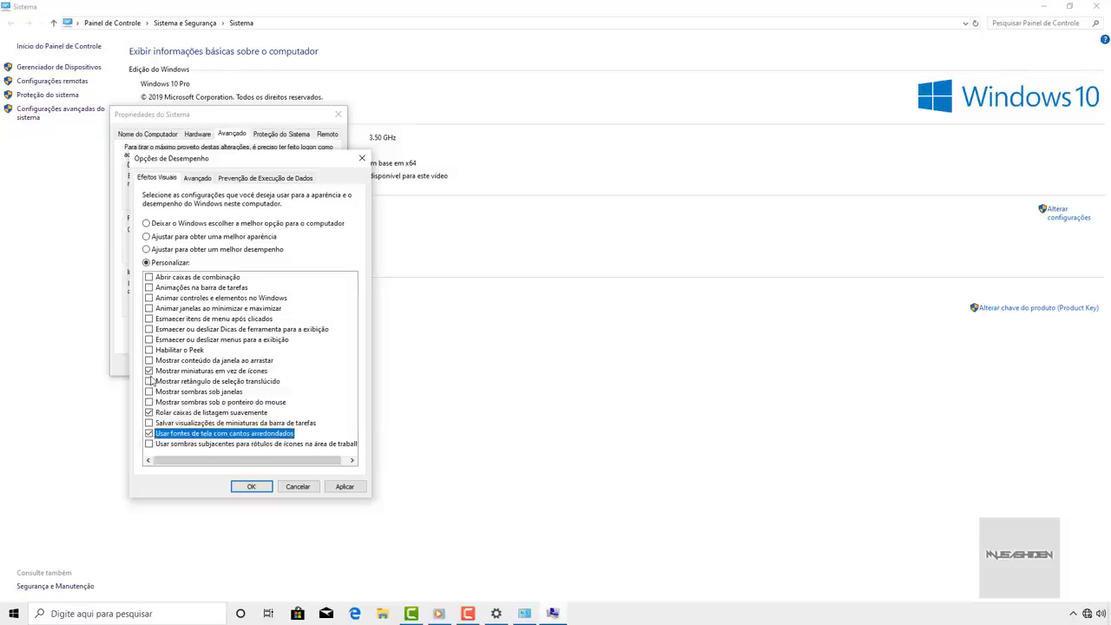
pyautogui.click(149, 361)
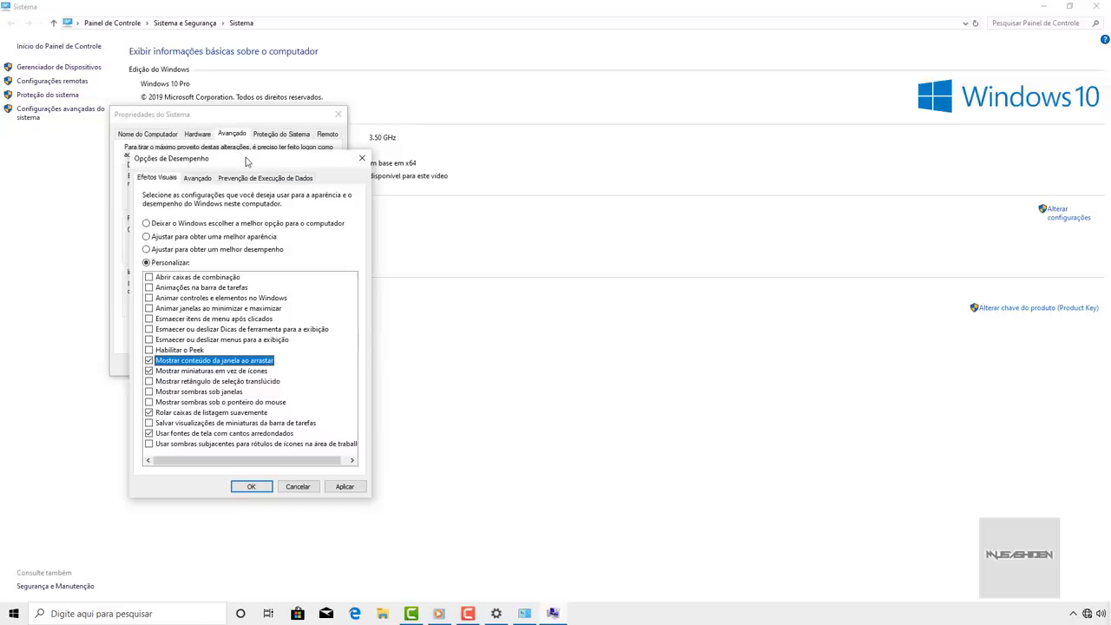
pyautogui.moveTo(249, 163); pyautogui.dragTo(238, 133)
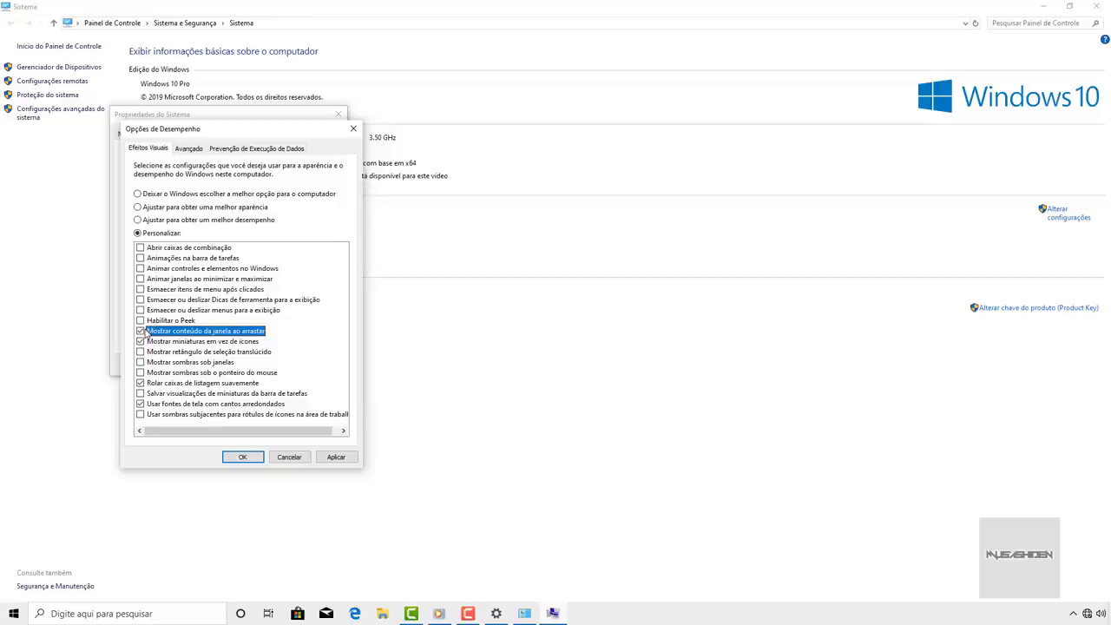
# - Apply the visual-effects settings and show Opções de Desempenho's Avançado tab with virtual memory
pyautogui.click(141, 332)
pyautogui.click(324, 456)
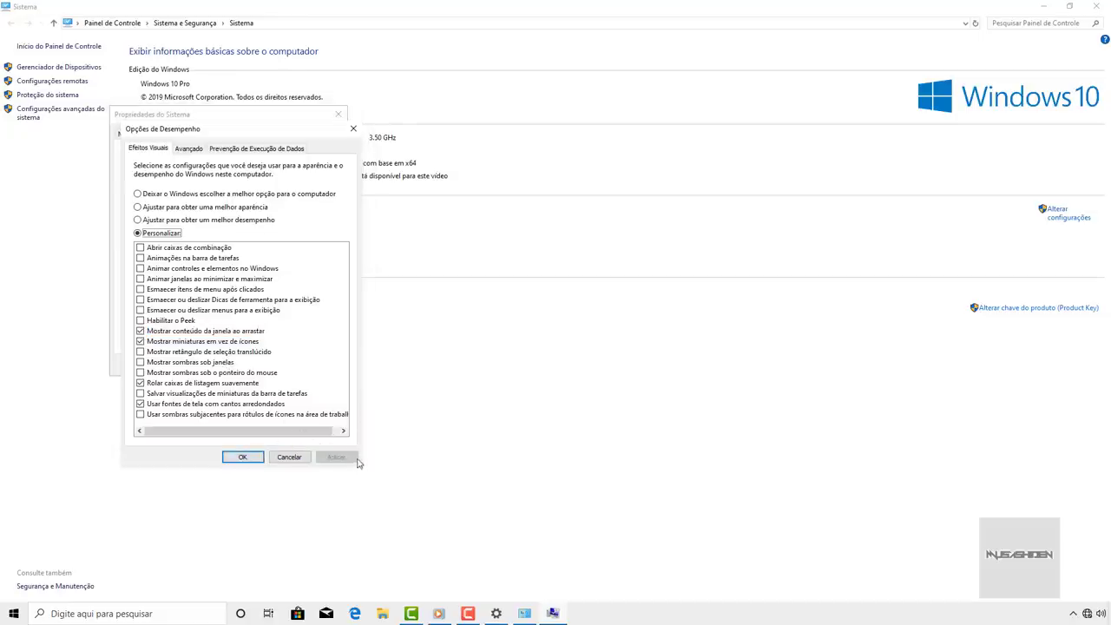
pyautogui.moveTo(202, 134); pyautogui.dragTo(199, 138)
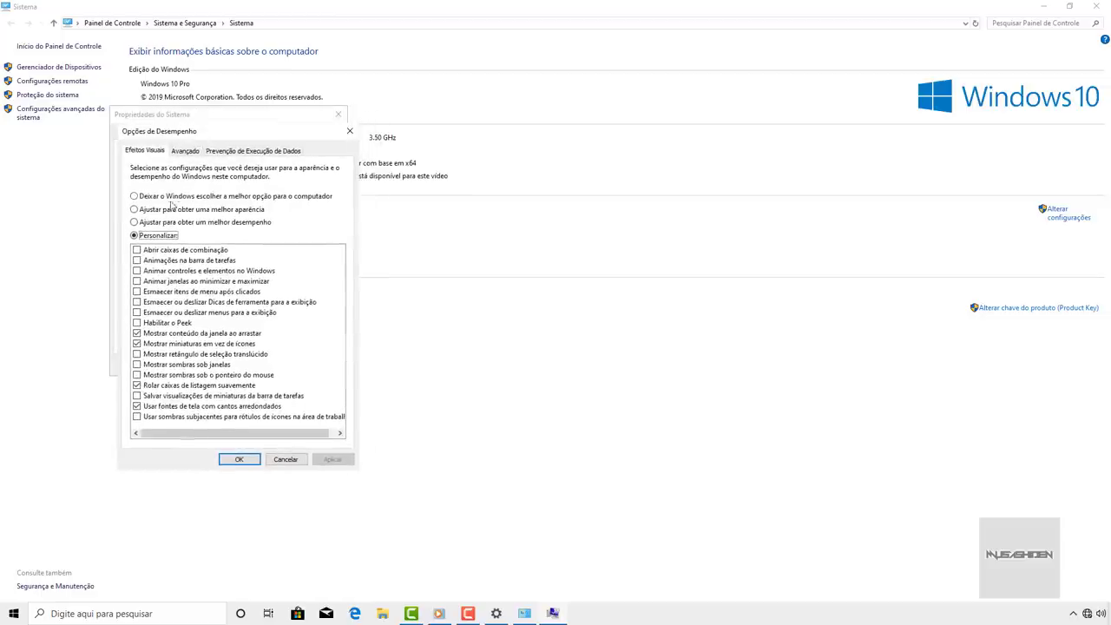
pyautogui.click(256, 198)
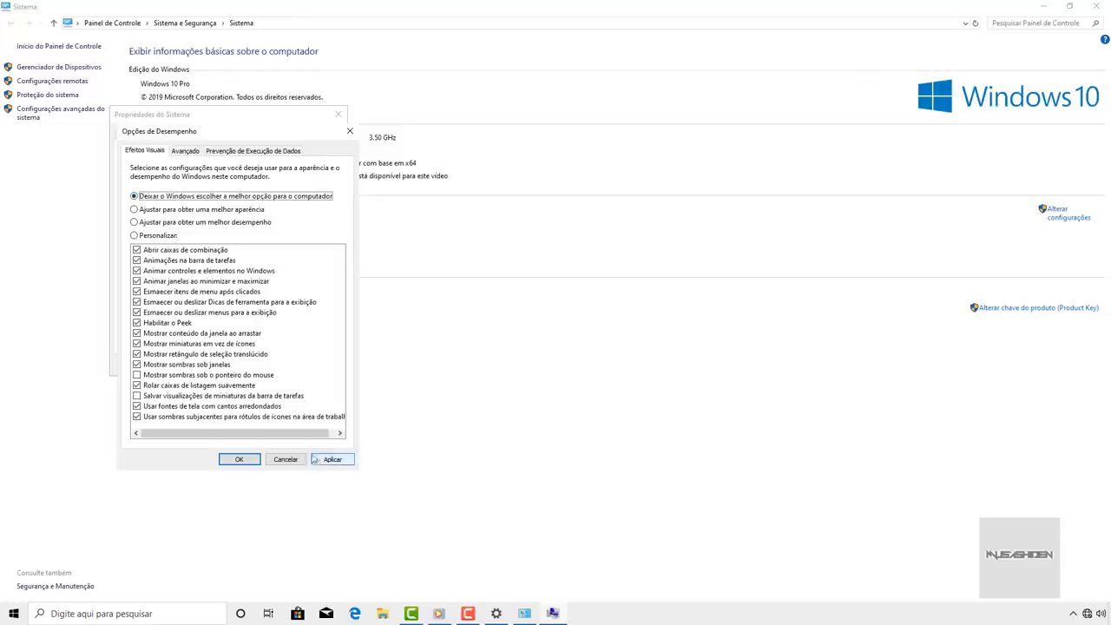
pyautogui.click(315, 459)
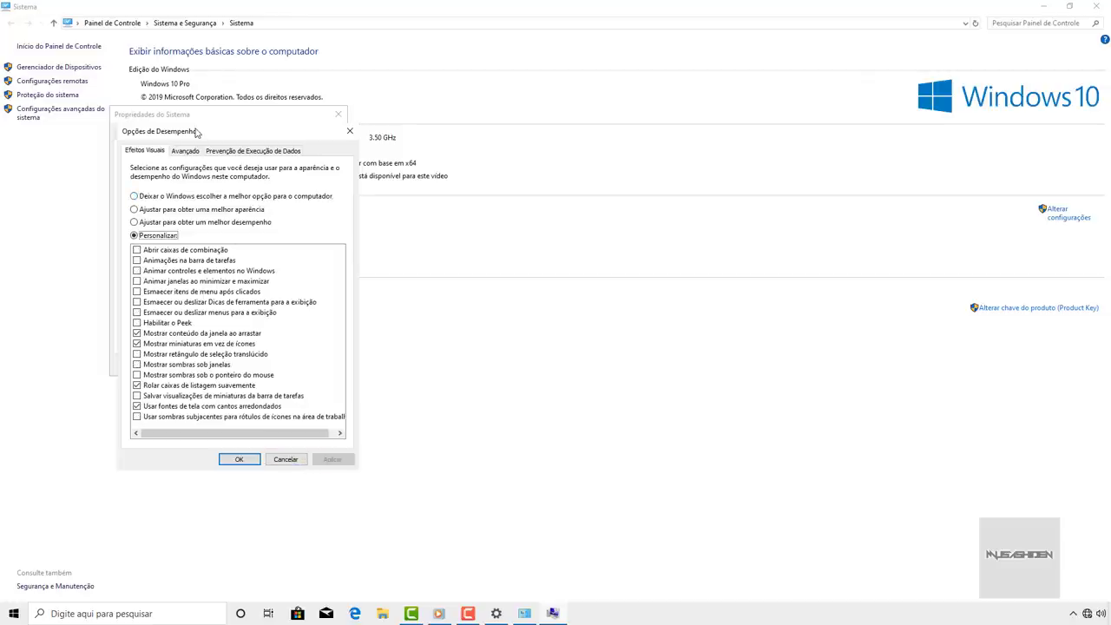
pyautogui.click(188, 151)
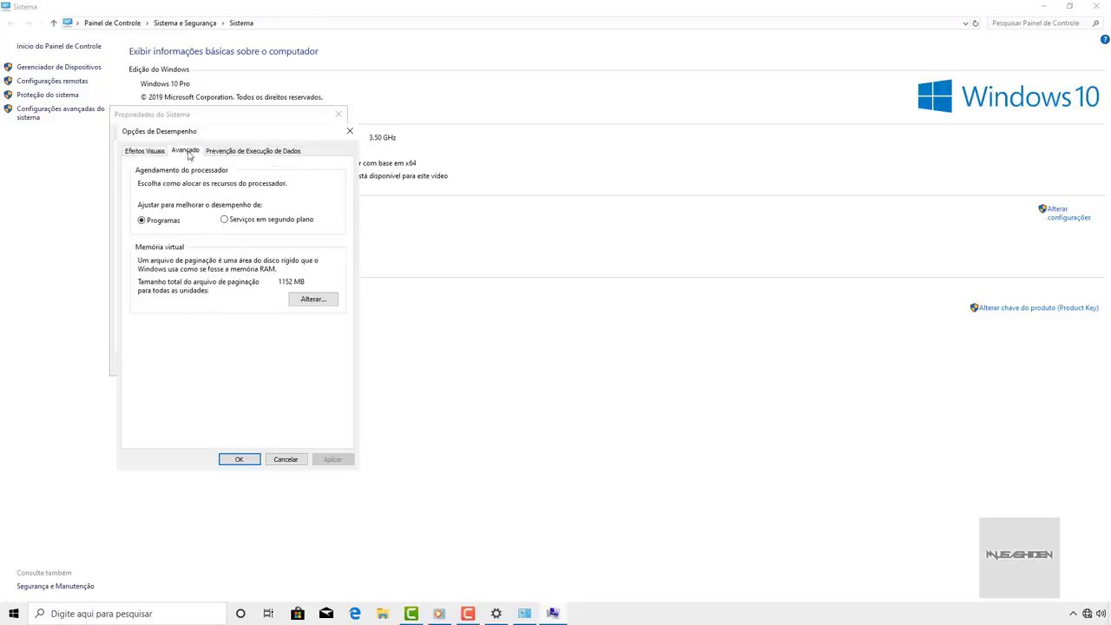
# - In Memória Virtual, disable automatic paging-file management, choose Tamanho personalizado for C:, and launch Calculator
pyautogui.click(312, 302)
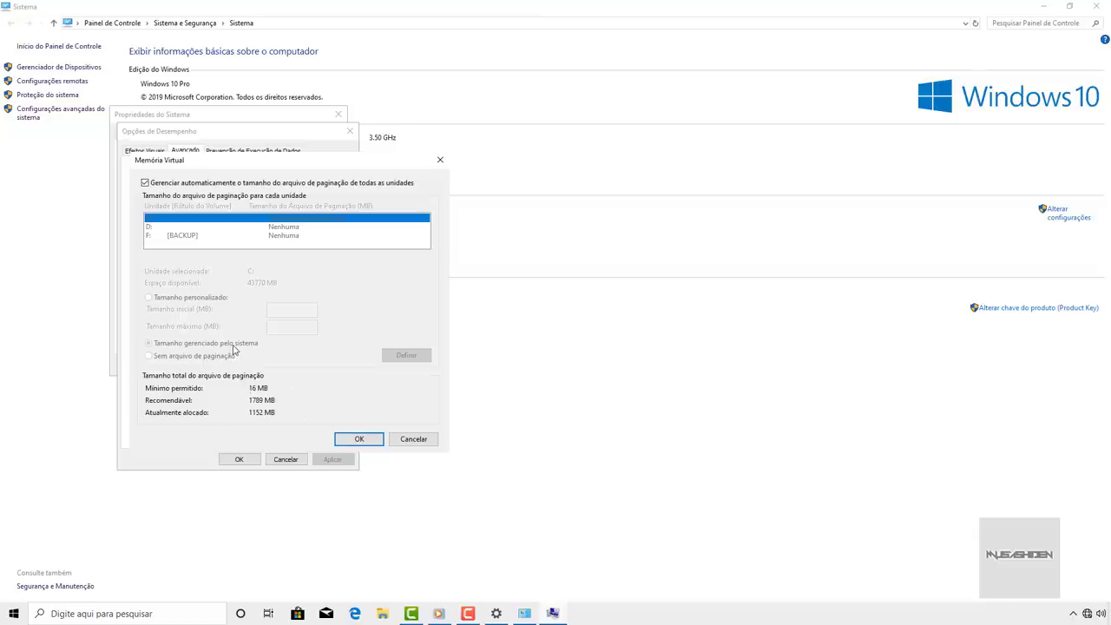
pyautogui.click(155, 187)
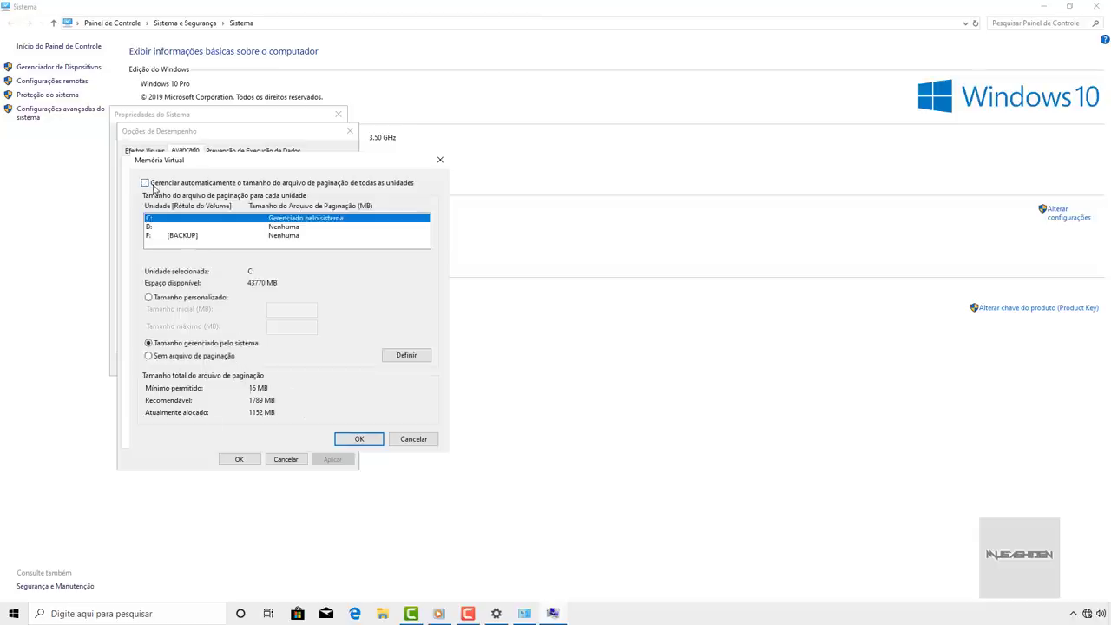
pyautogui.click(148, 298)
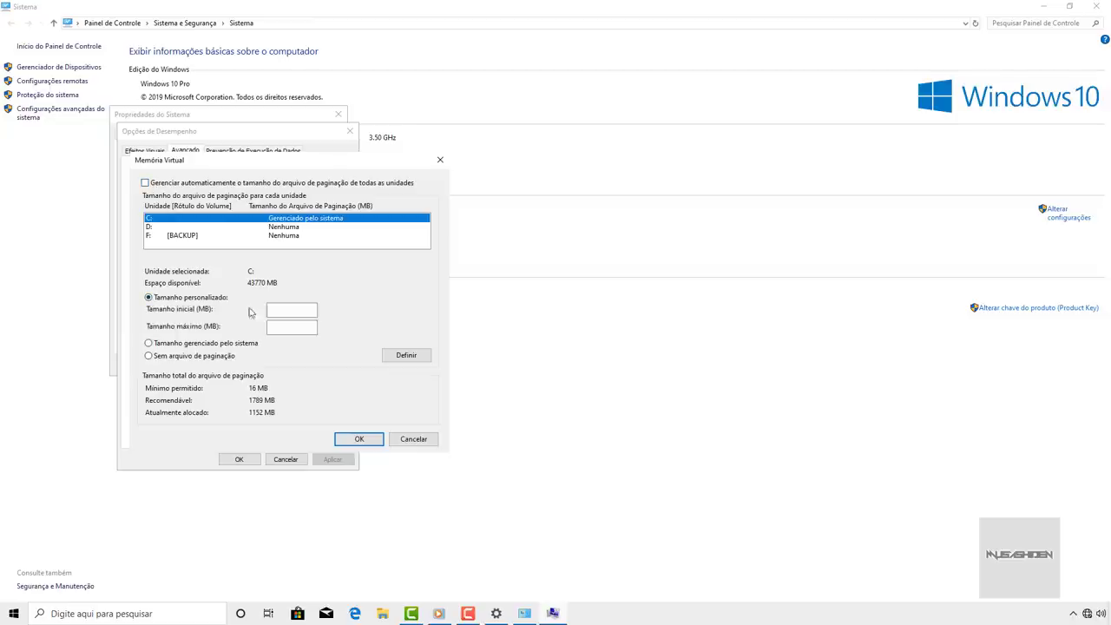
pyautogui.click(283, 328)
pyautogui.press('XF86Calculator')
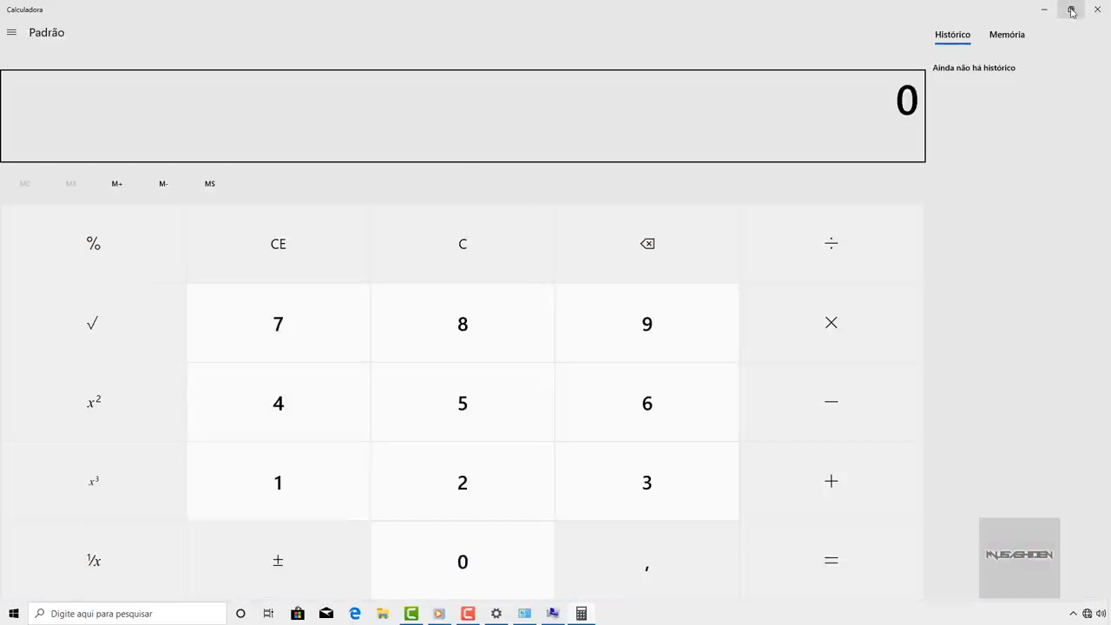
# - Compute 4096 × 1,5 = 6144 in Calculator and copy the result
pyautogui.click(1072, 11)
pyautogui.moveTo(817, 15); pyautogui.dragTo(532, 164)
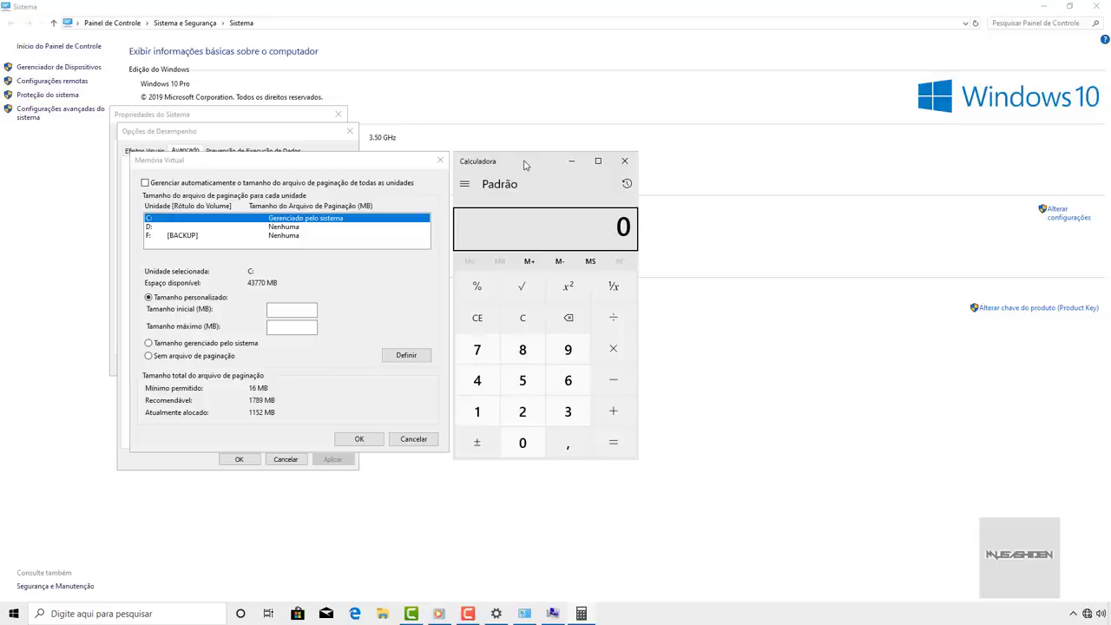
pyautogui.write('4096')
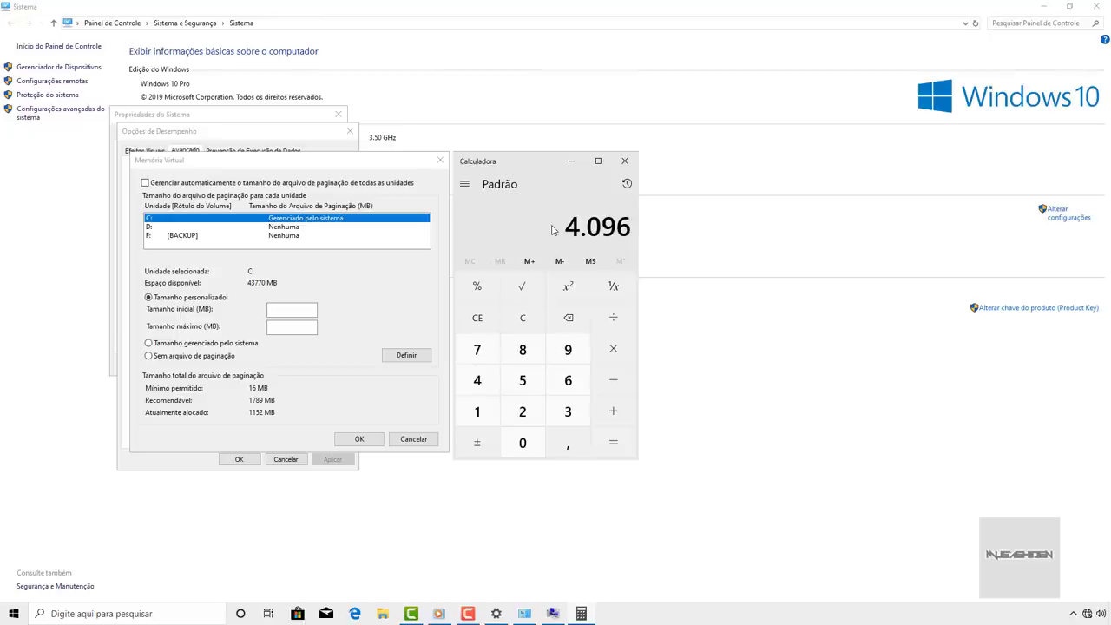
pyautogui.press('*')
pyautogui.write('1,5')
pyautogui.press('Return')
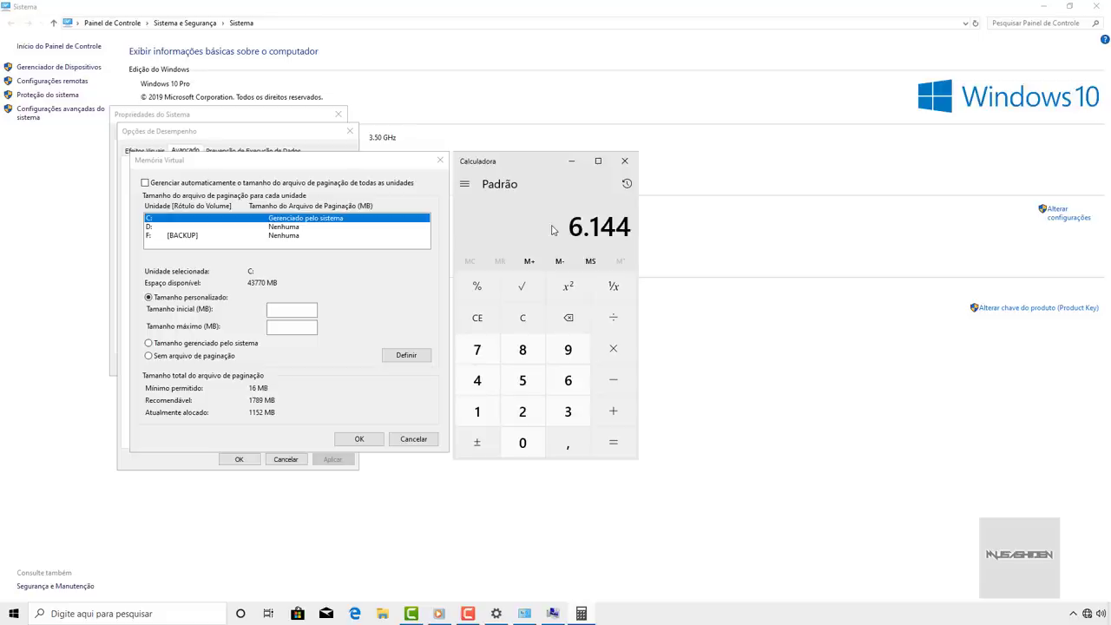
pyautogui.rightClick(615, 236)
pyautogui.click(624, 240)
# - Set C:'s initial and maximum paging-file size to 6144 MB, confirm, and dismiss the restart notice
pyautogui.click(286, 310)
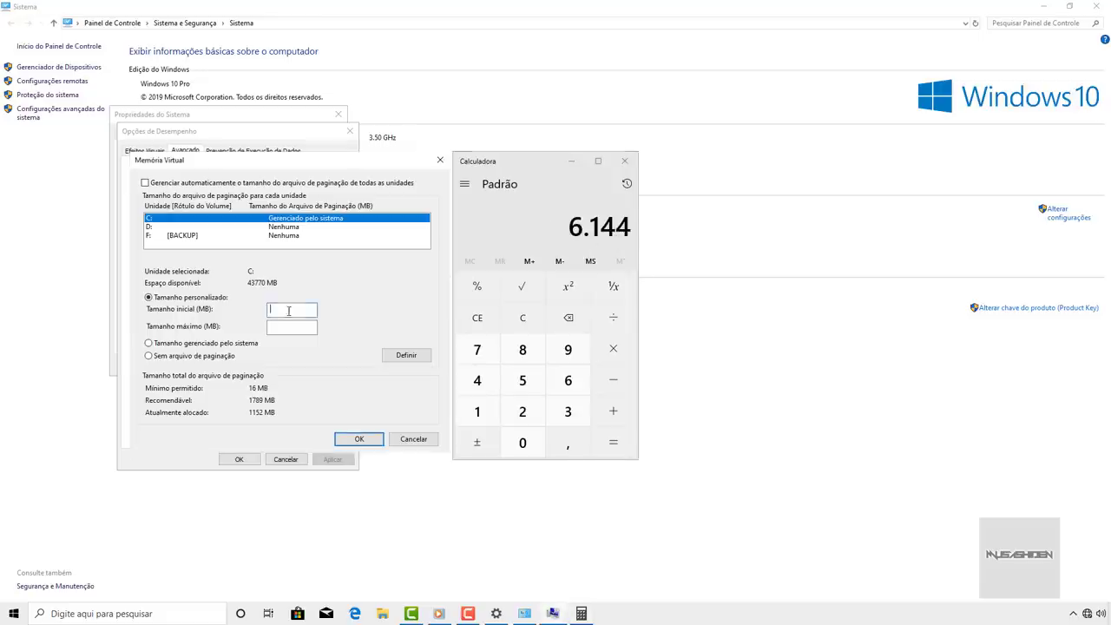
pyautogui.write('6144')
pyautogui.click(291, 327)
pyautogui.write('6144')
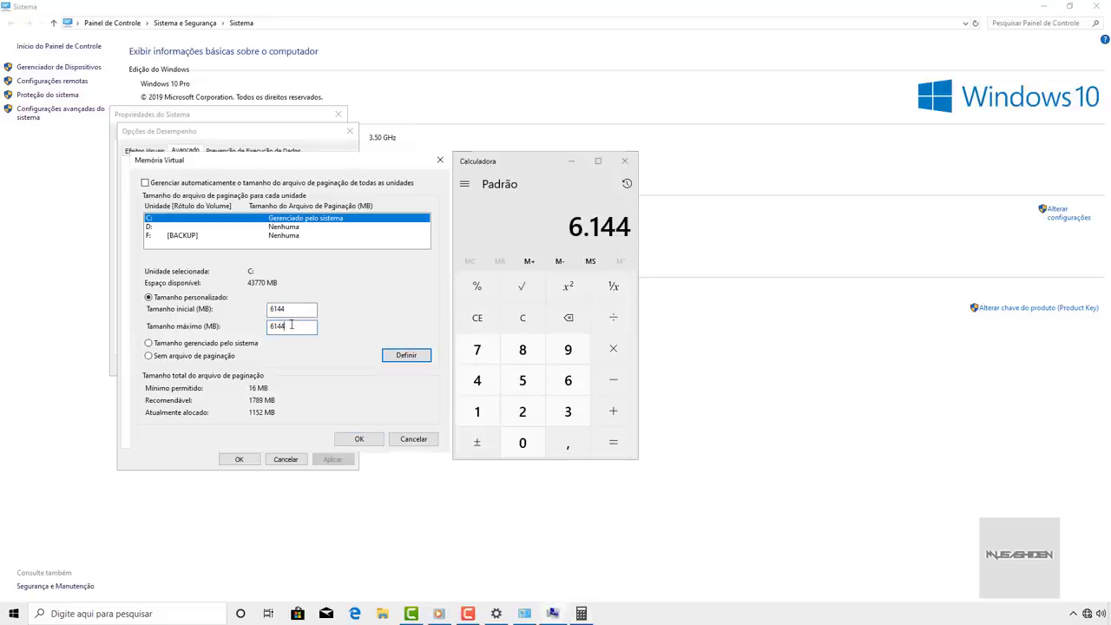
pyautogui.click(398, 356)
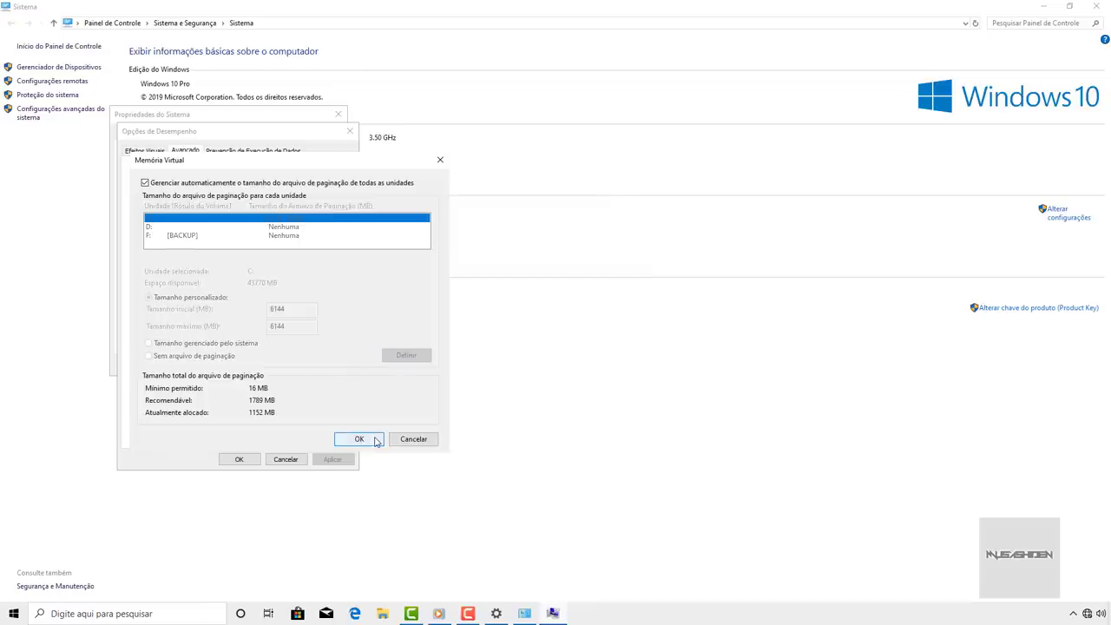
pyautogui.click(358, 440)
pyautogui.click(676, 284)
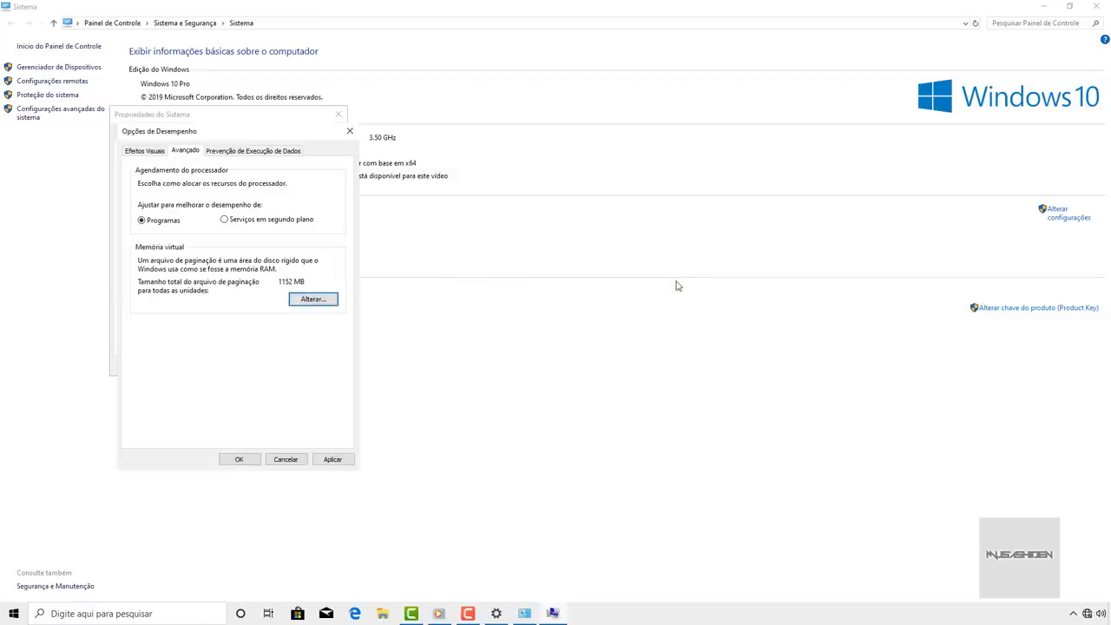
# - Close Performance Options and open Proteção do Sistema settings for Local Disk (C:), keeping protection on
pyautogui.click(236, 458)
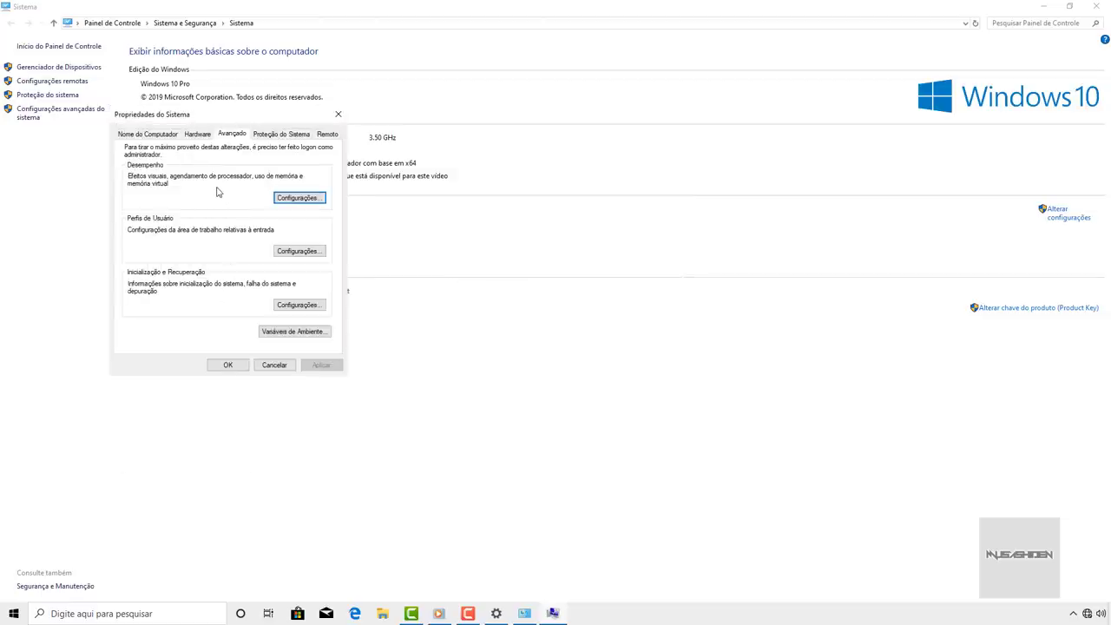
pyautogui.moveTo(199, 116)
pyautogui.mouseDown()
pyautogui.moveTo(196, 249)
pyautogui.moveTo(202, 122)
pyautogui.mouseUp()
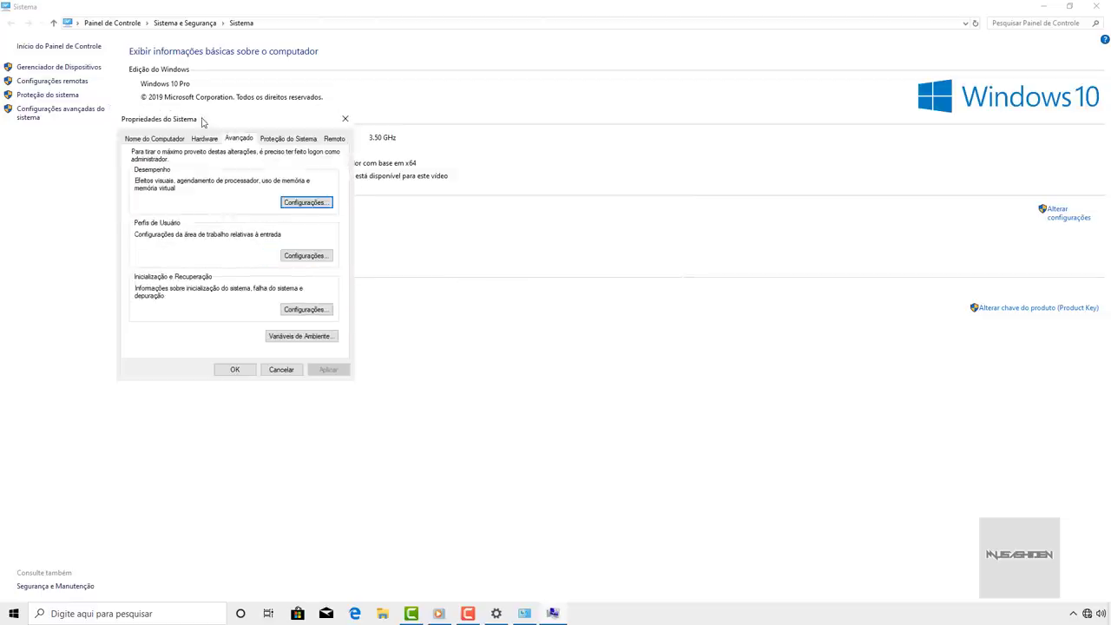
pyautogui.click(290, 144)
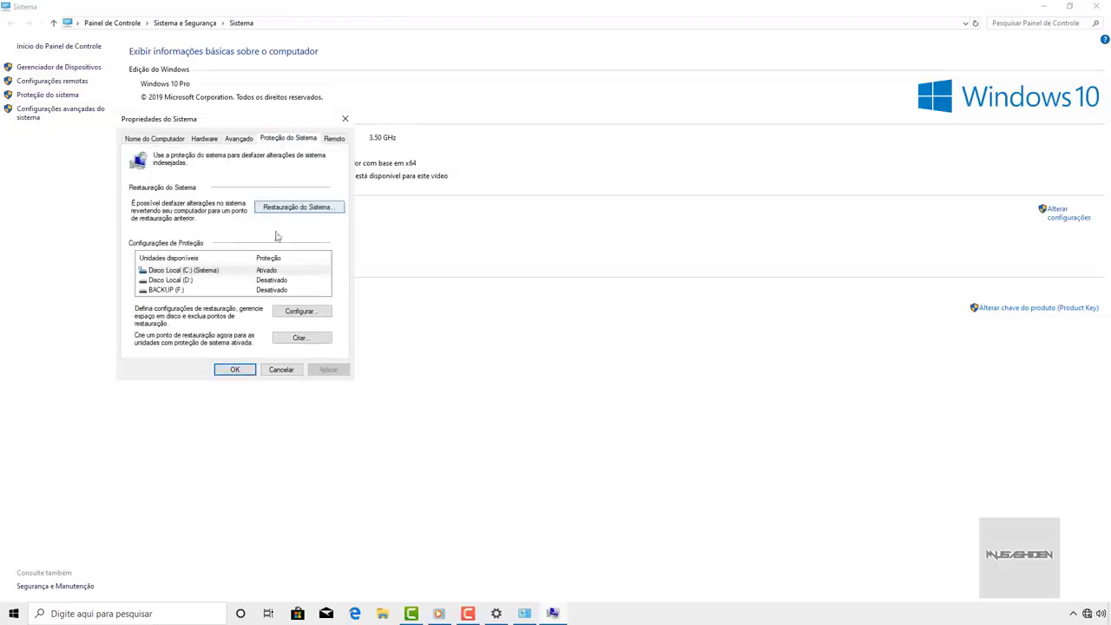
pyautogui.click(282, 272)
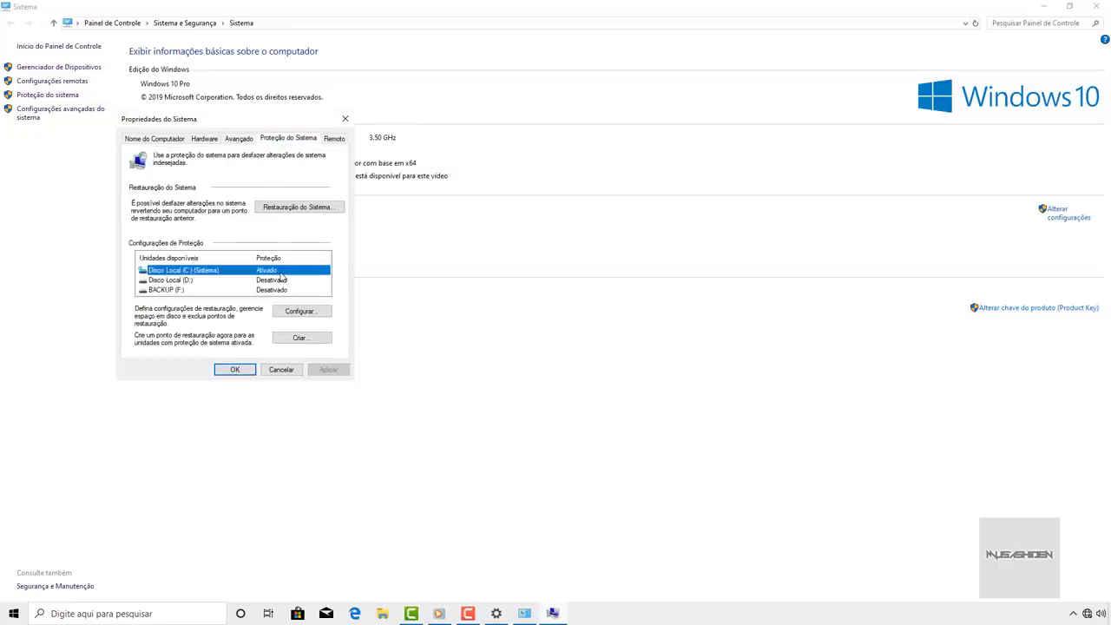
pyautogui.click(302, 314)
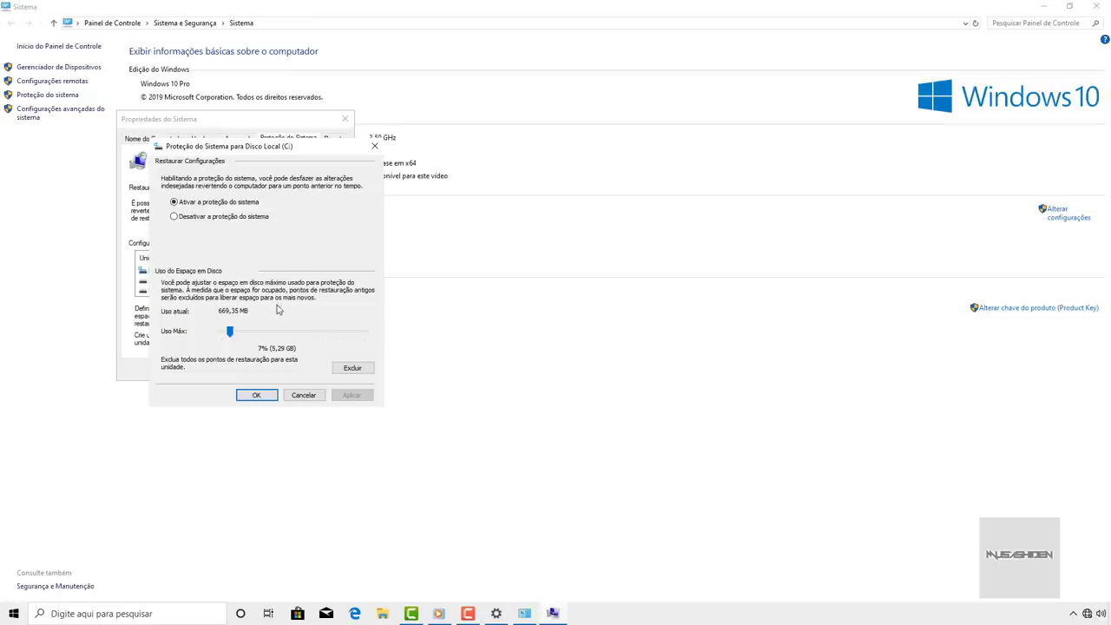
pyautogui.click(174, 201)
# - Set C:'s maximum restore-point usage to 5% (3,78 GB) and save it
pyautogui.moveTo(230, 331); pyautogui.dragTo(246, 330)
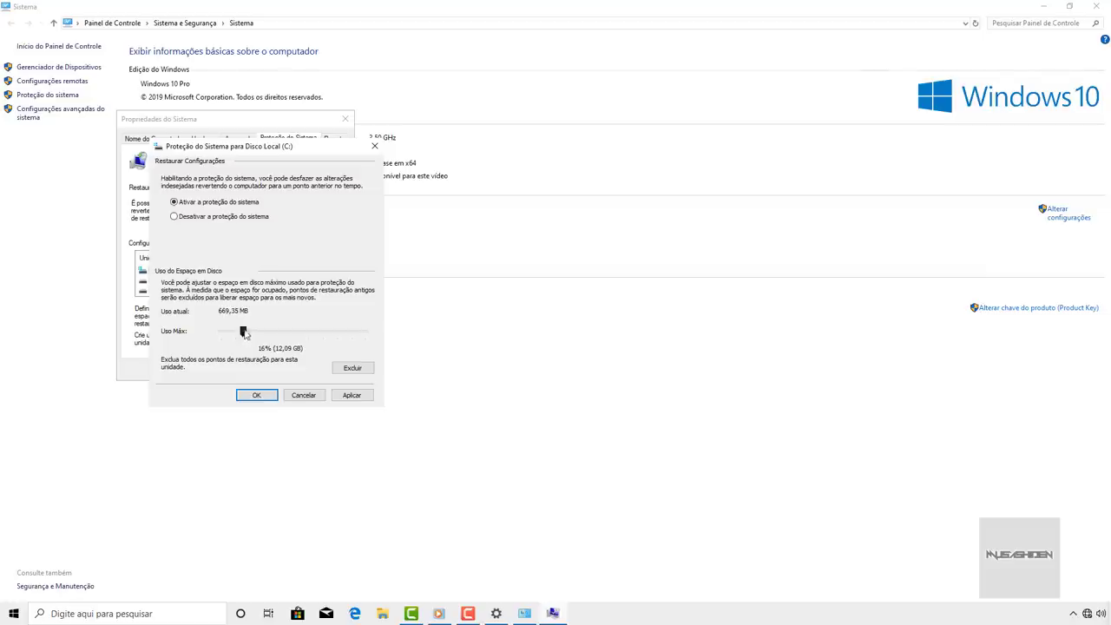
pyautogui.moveTo(244, 333)
pyautogui.mouseDown()
pyautogui.moveTo(261, 333)
pyautogui.moveTo(250, 332)
pyautogui.mouseUp()
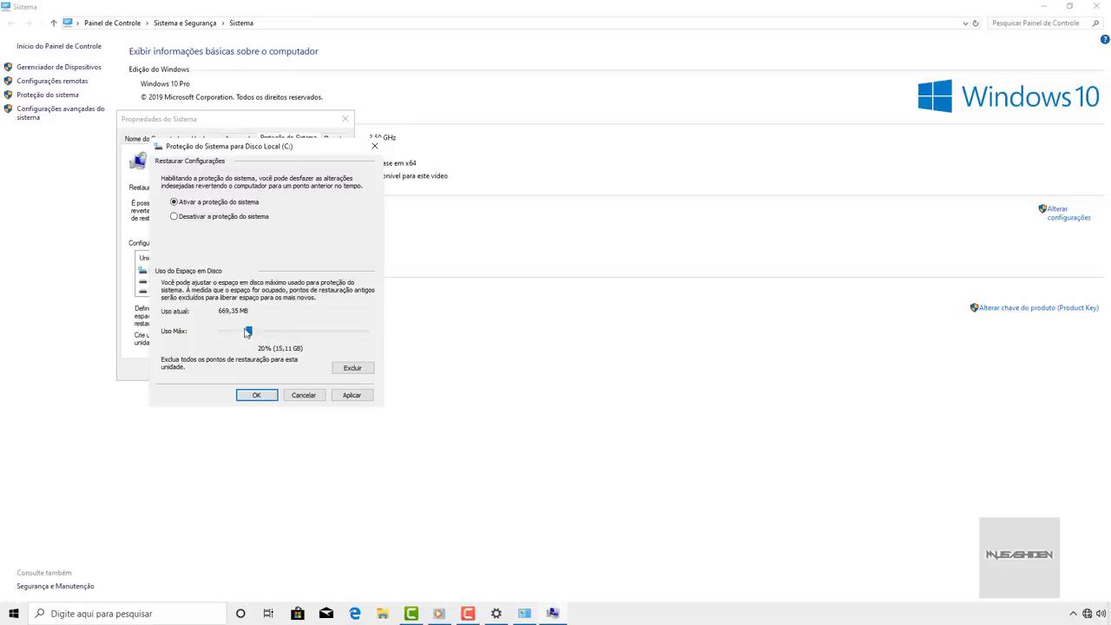
pyautogui.moveTo(248, 331); pyautogui.dragTo(241, 333)
pyautogui.moveTo(242, 331); pyautogui.dragTo(236, 335)
pyautogui.moveTo(236, 335); pyautogui.dragTo(228, 332)
pyautogui.click(253, 396)
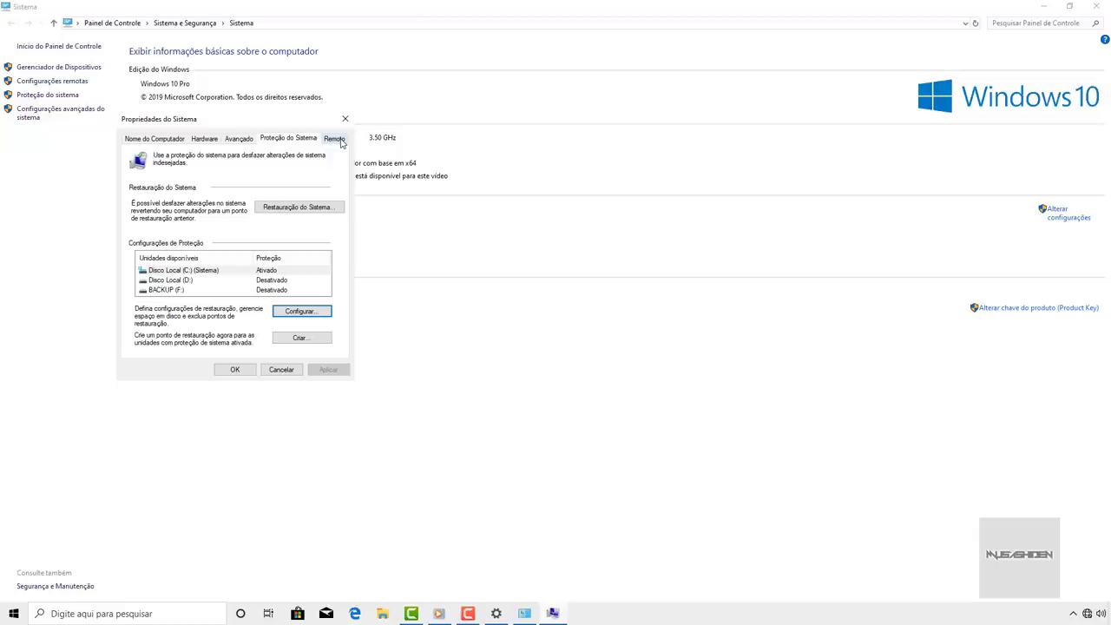
# - Uncheck 'Permitir conexões de Assistência Remota' on the Remoto tab and apply it with OK
pyautogui.click(335, 140)
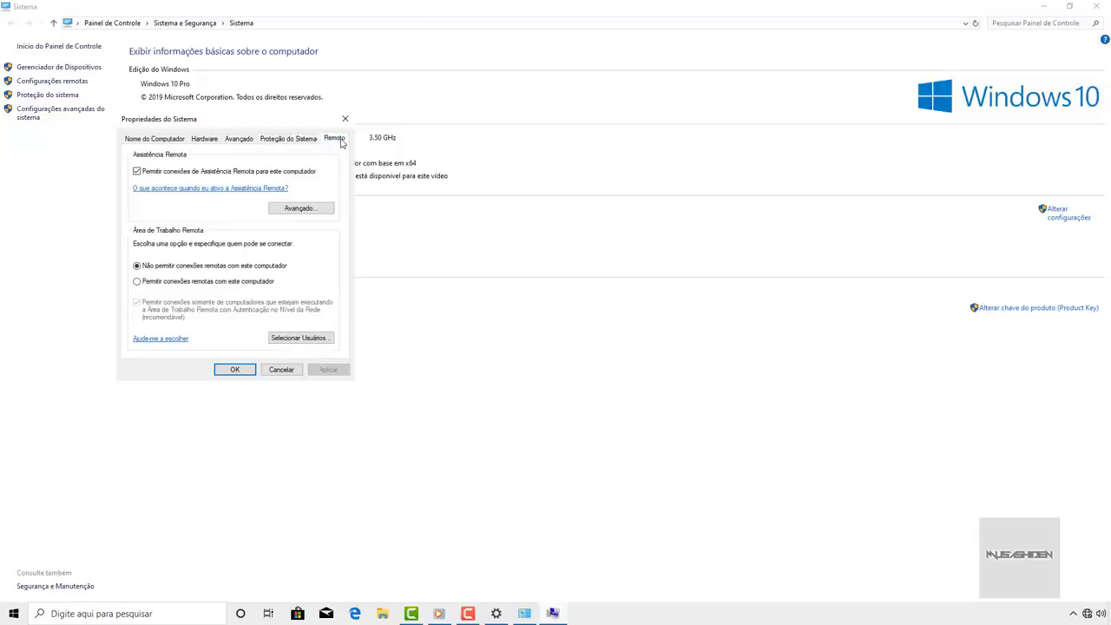
pyautogui.click(196, 177)
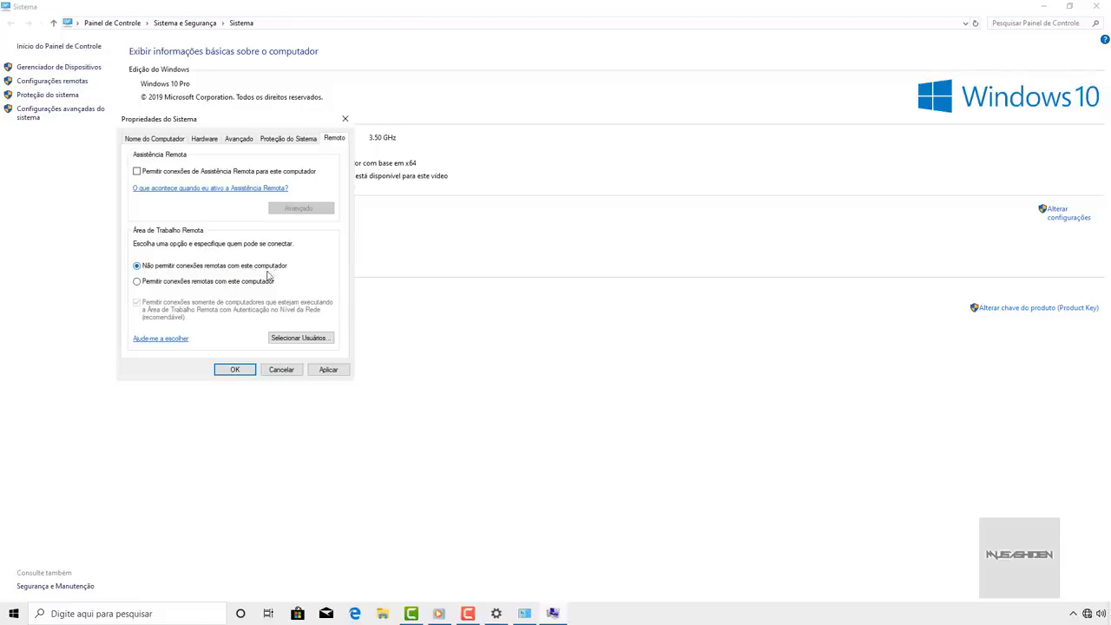
pyautogui.click(238, 371)
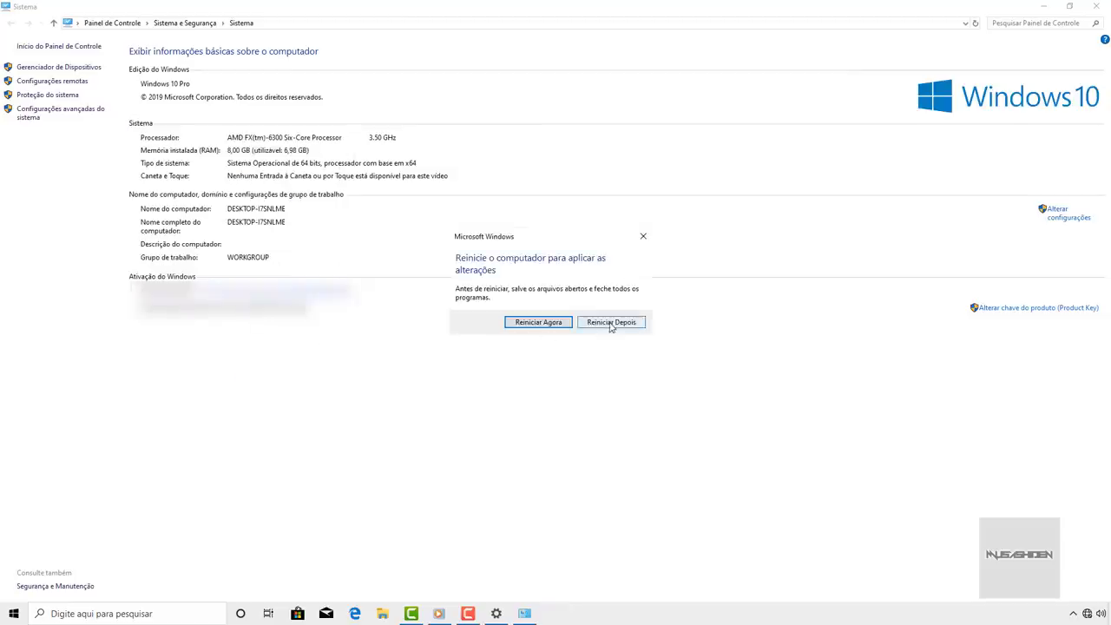
# - Postpone the restart with Reiniciar Depois, then refresh the desktop with Atualizar
pyautogui.click(610, 323)
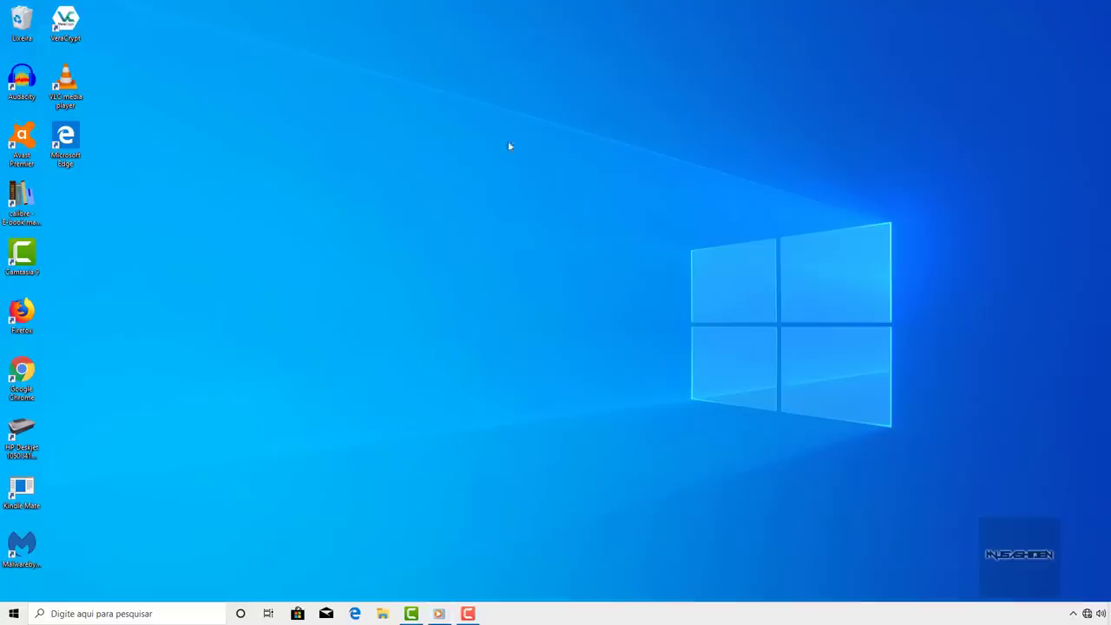
pyautogui.rightClick(509, 146)
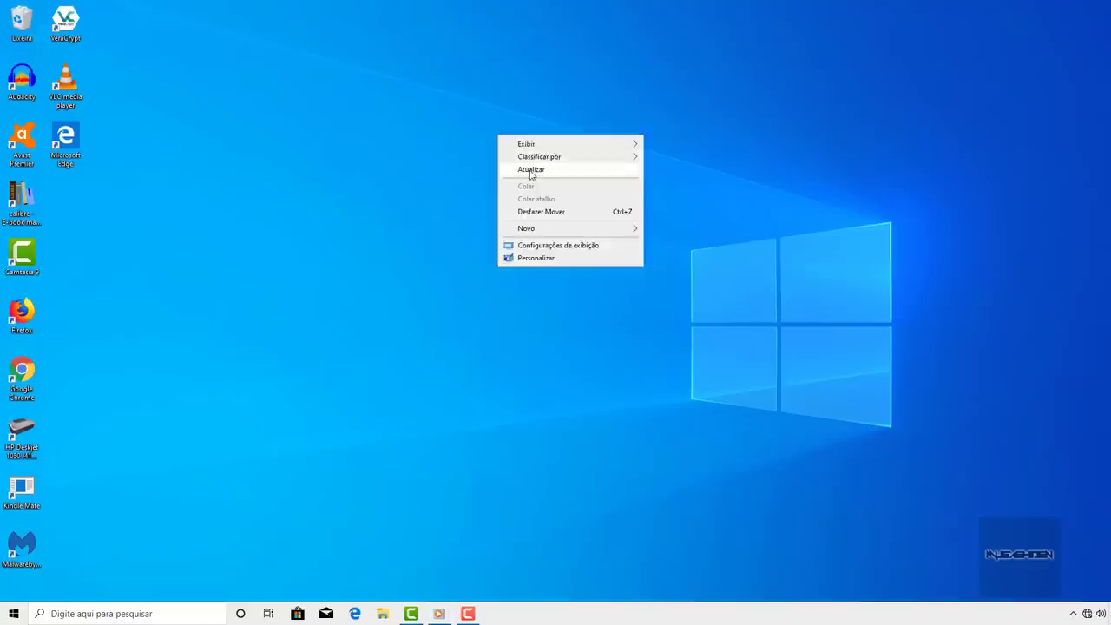
pyautogui.click(531, 171)
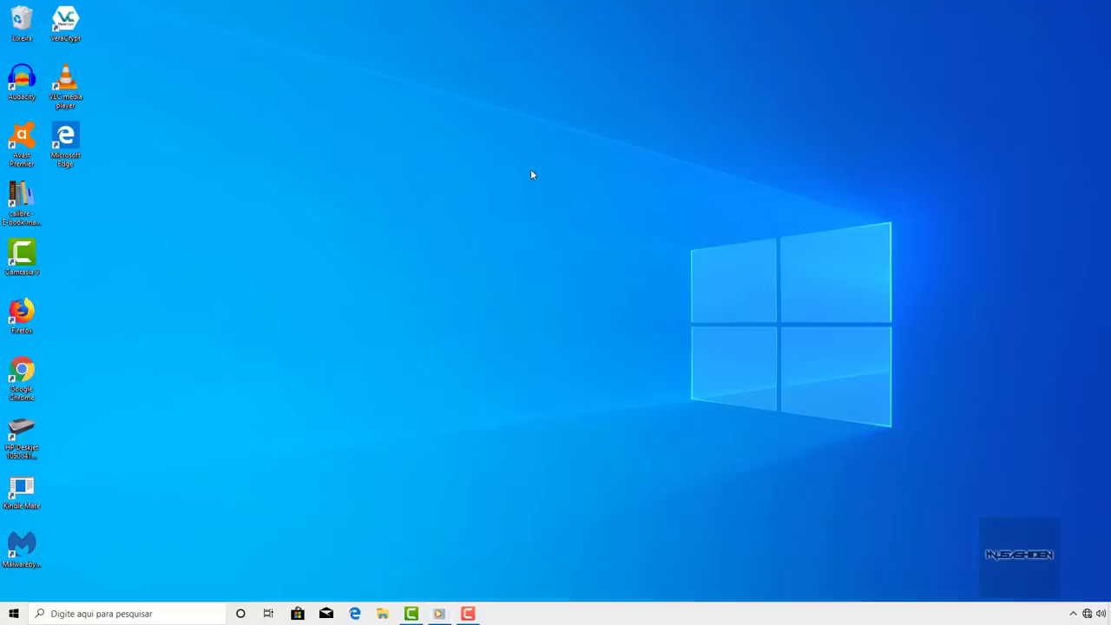
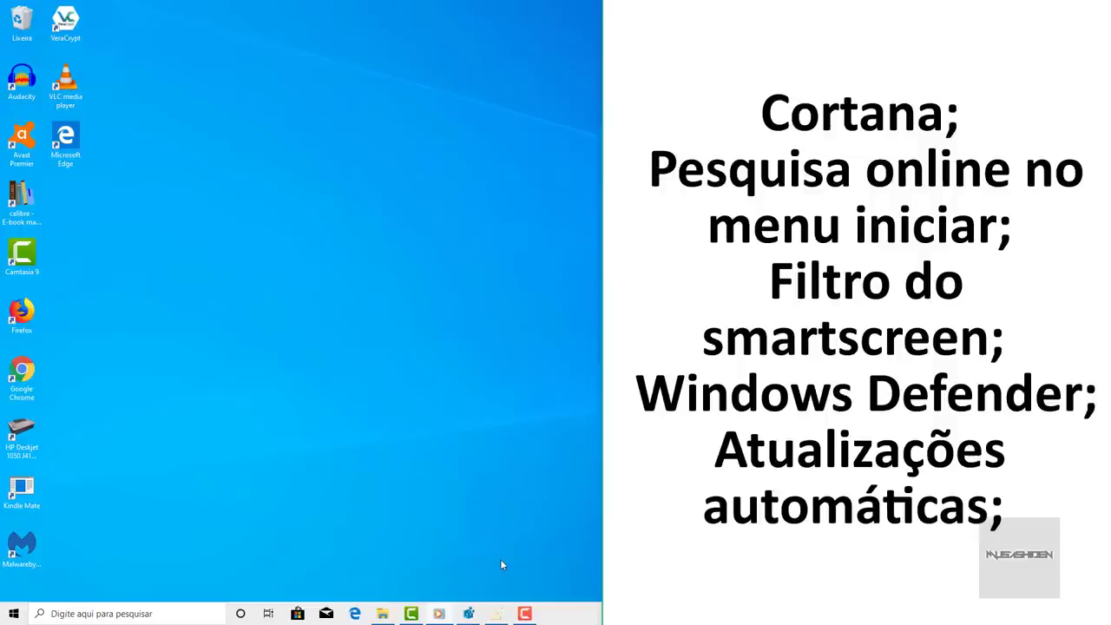
# - Close both the Registry Editor and the Local Group Policy Editor windows
pyautogui.click(495, 614)
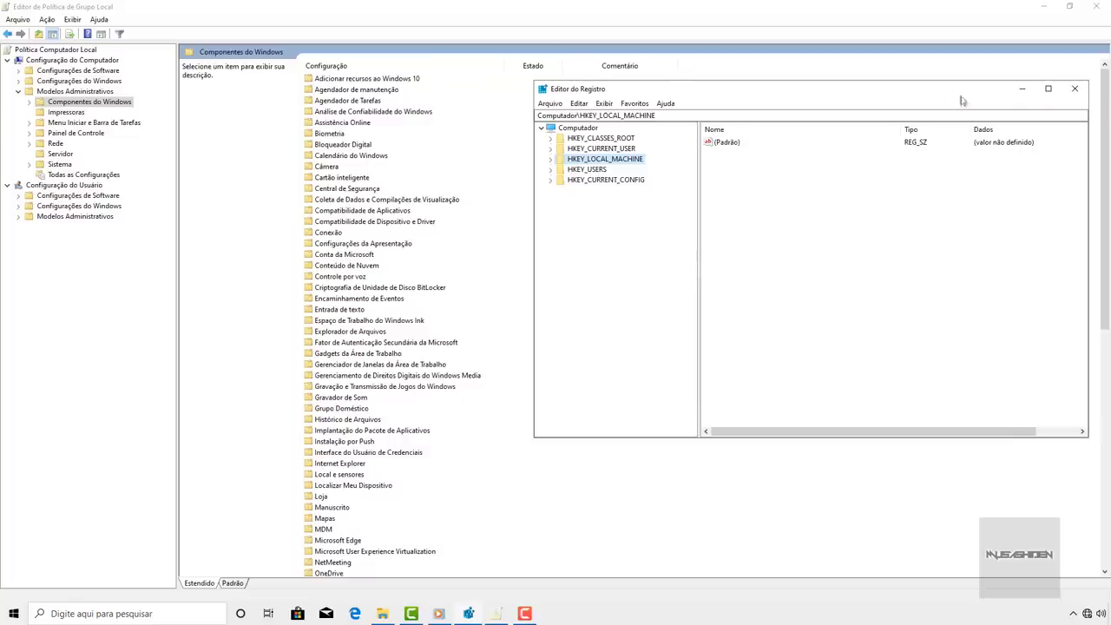
pyautogui.click(1048, 88)
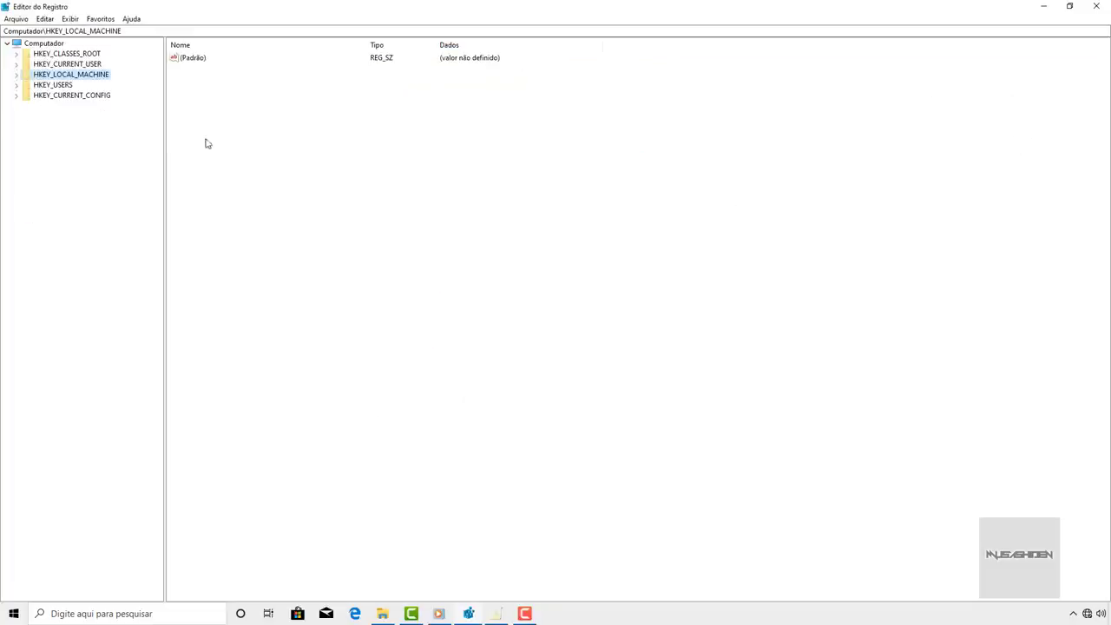
pyautogui.click(37, 45)
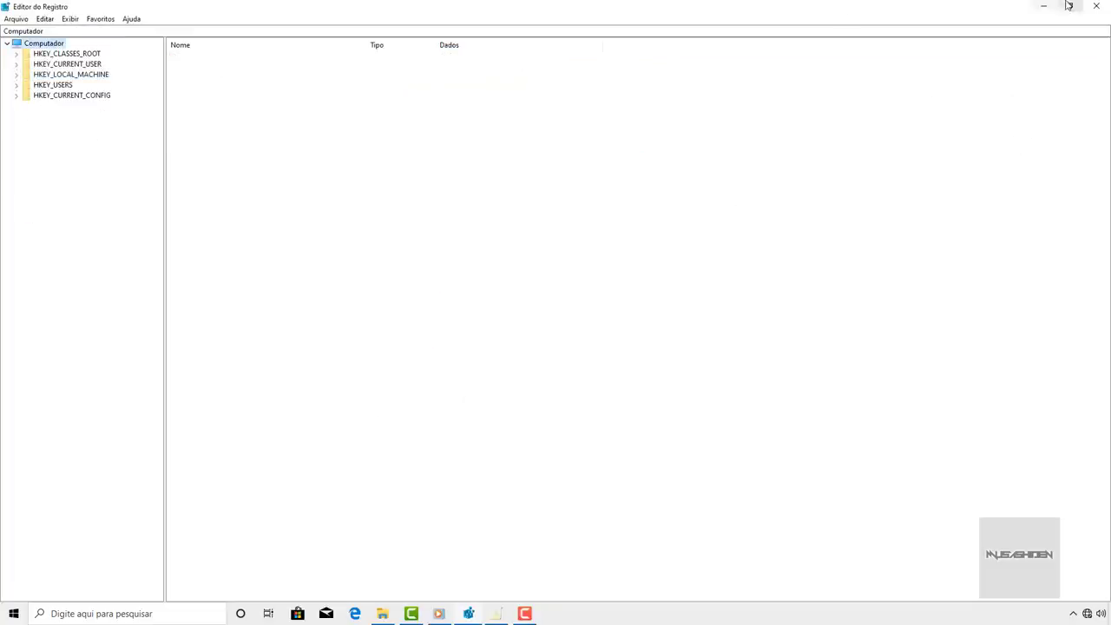
pyautogui.click(1097, 6)
pyautogui.click(1097, 6)
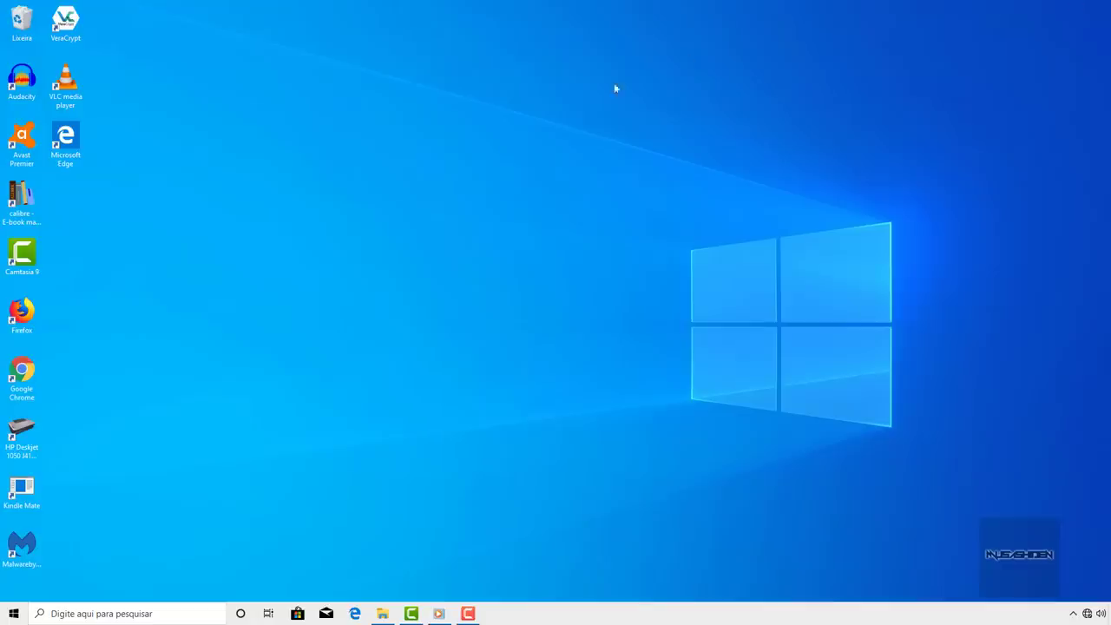
# - Refresh the desktop with Atualizar and bring up the Start menu
pyautogui.rightClick(307, 171)
pyautogui.click(315, 194)
pyautogui.click(8, 616)
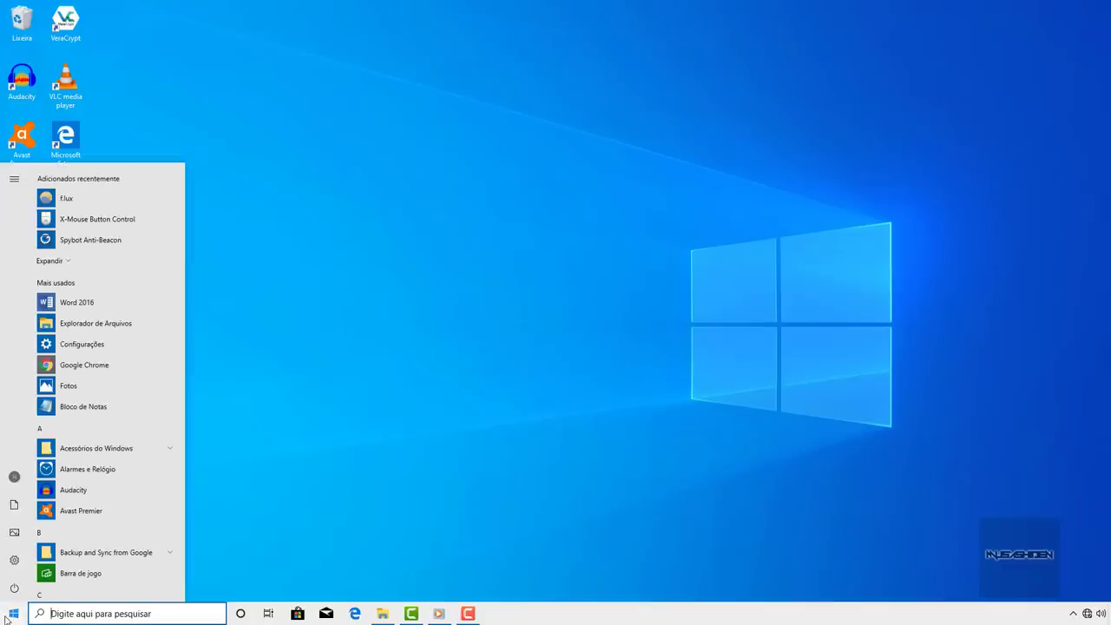
# - Launch gpedit.msc from Start search and maximize the Group Policy Editor window
pyautogui.write('gpedit.msc')
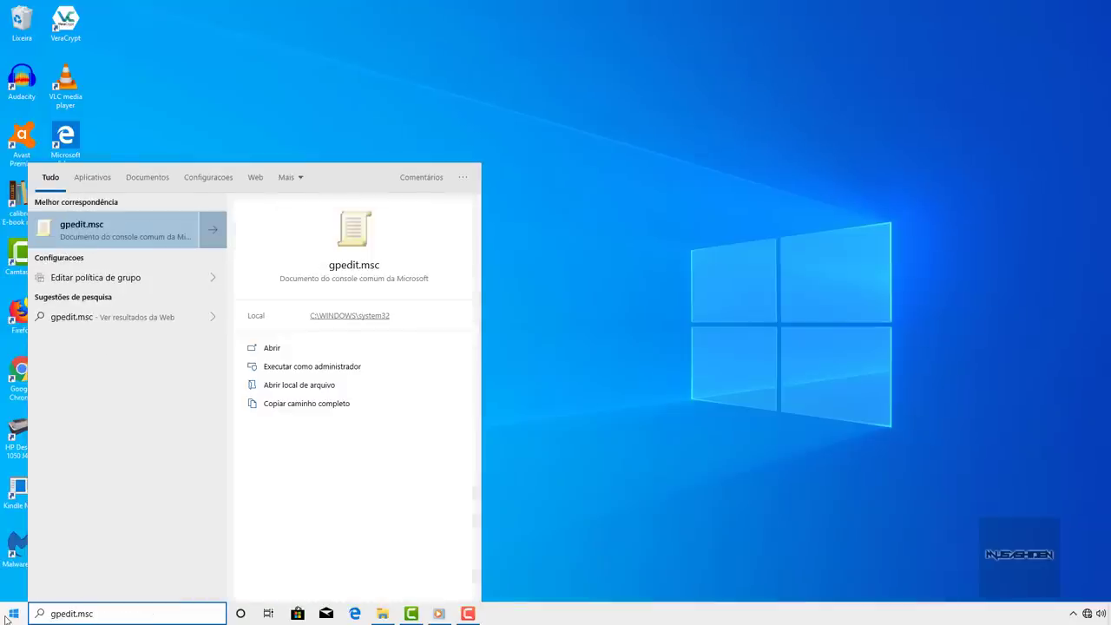
pyautogui.press('Return')
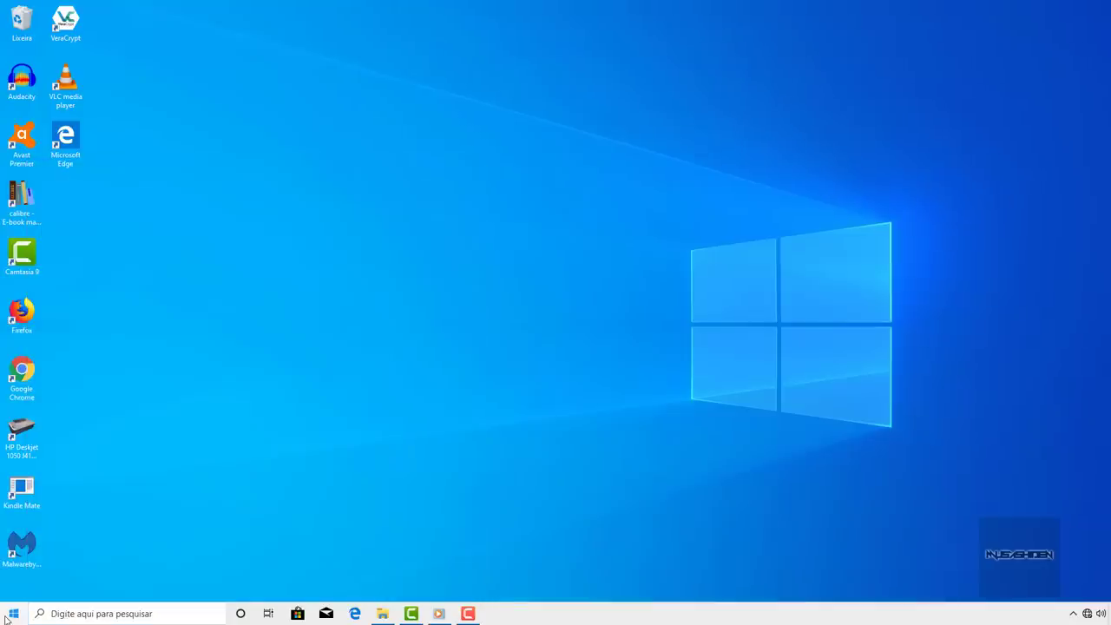
pyautogui.click(489, 98)
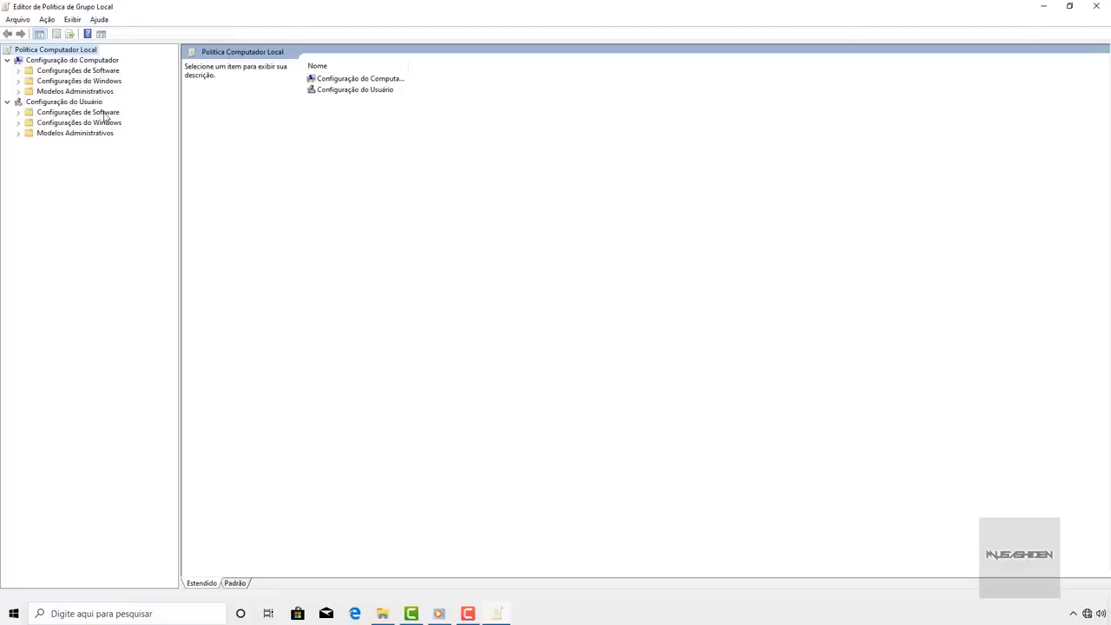
# - Browse to Modelos Administrativos > Componentes do Windows > Pesquisar and open Permitir Cortana
pyautogui.click(64, 62)
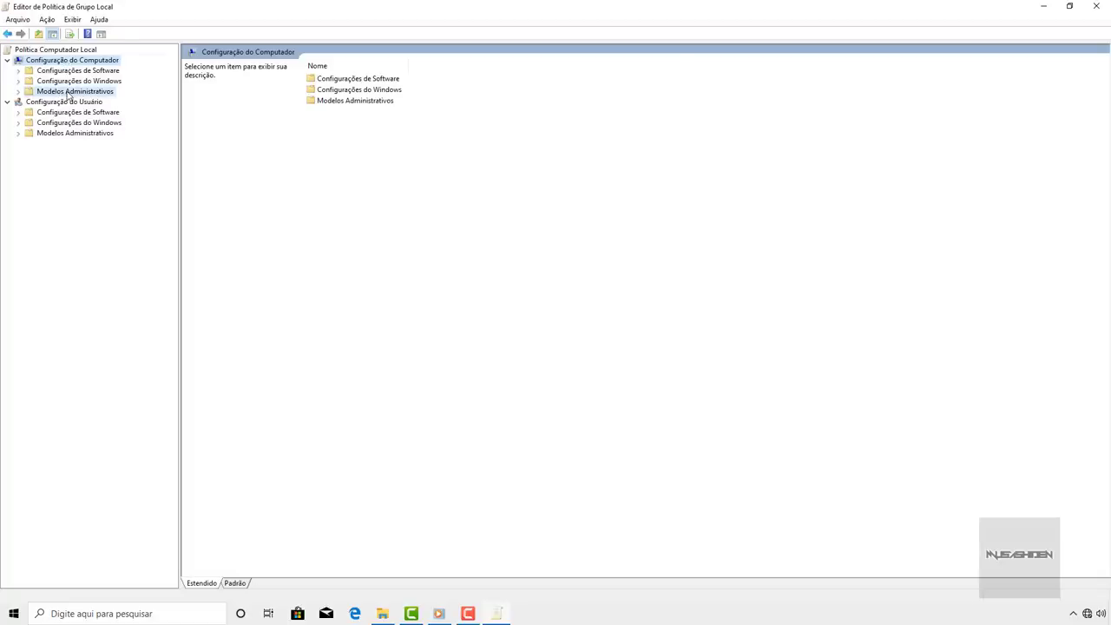
pyautogui.click(67, 94)
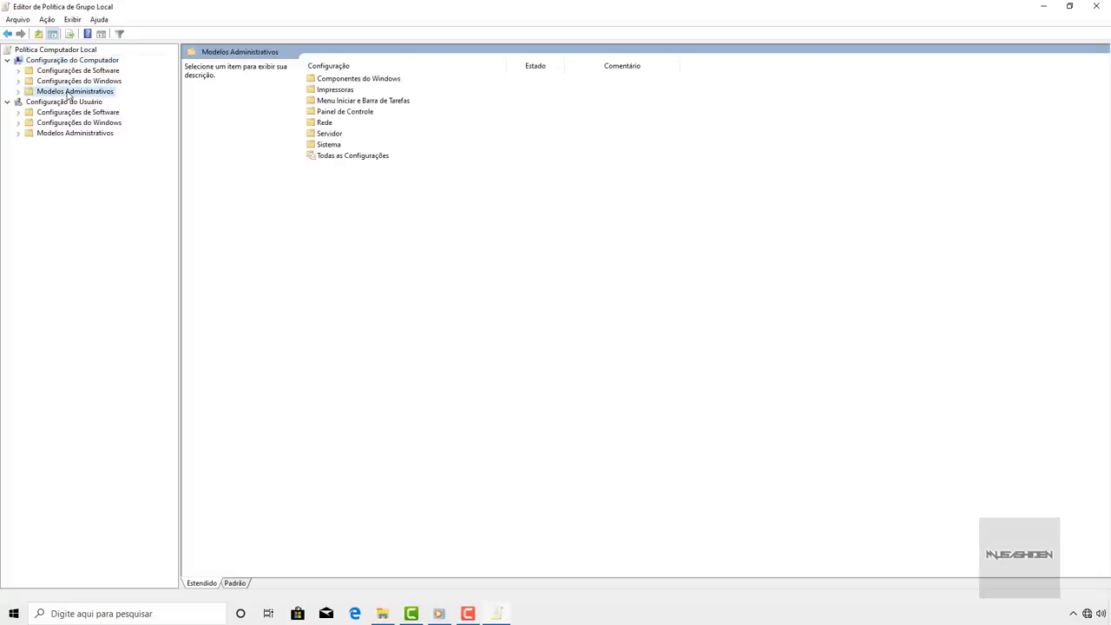
pyautogui.doubleClick(348, 82)
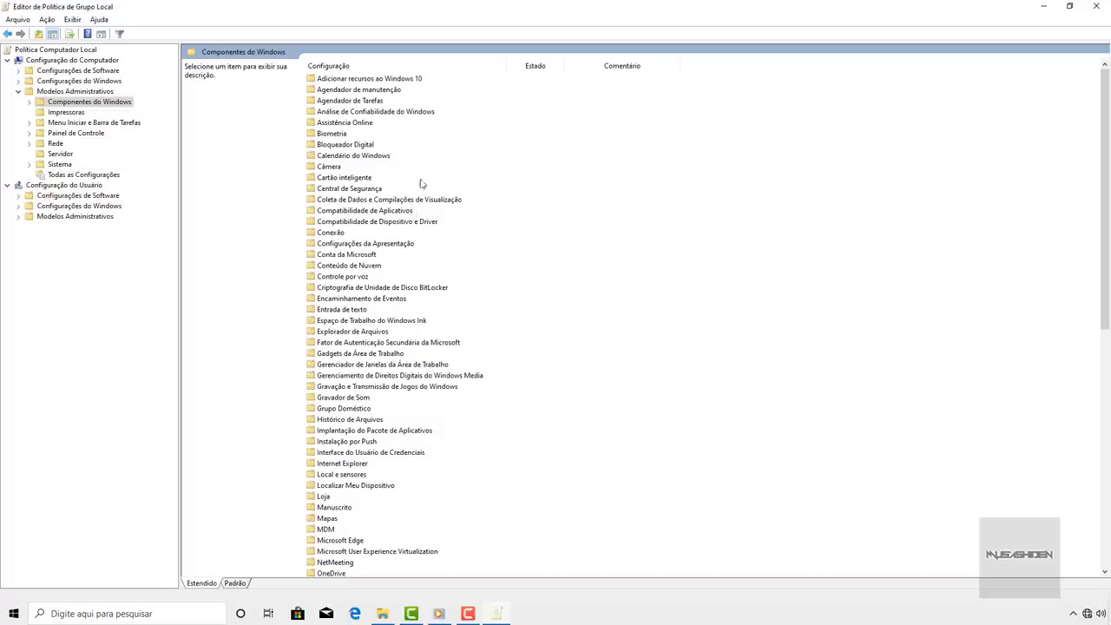
pyautogui.scroll(-10, 465, 109)
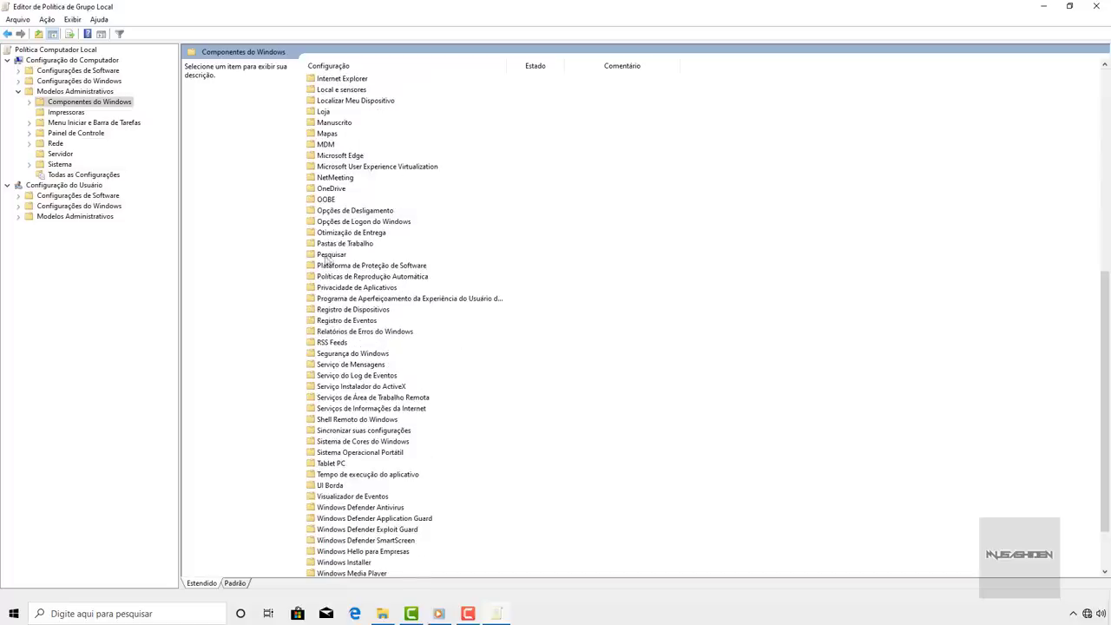
pyautogui.click(326, 256)
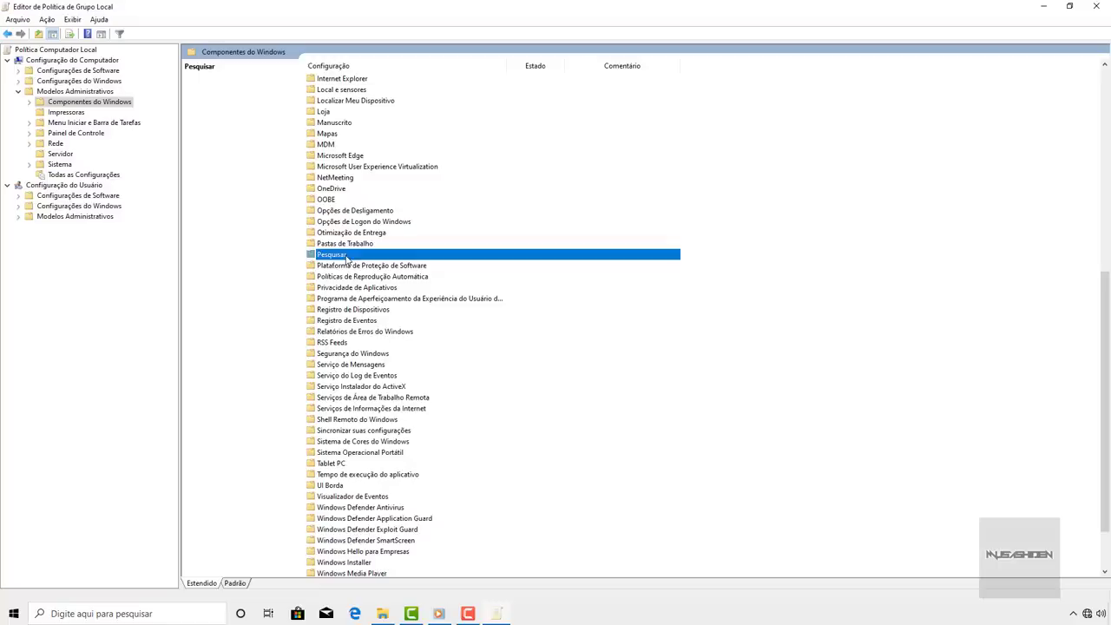
pyautogui.doubleClick(344, 256)
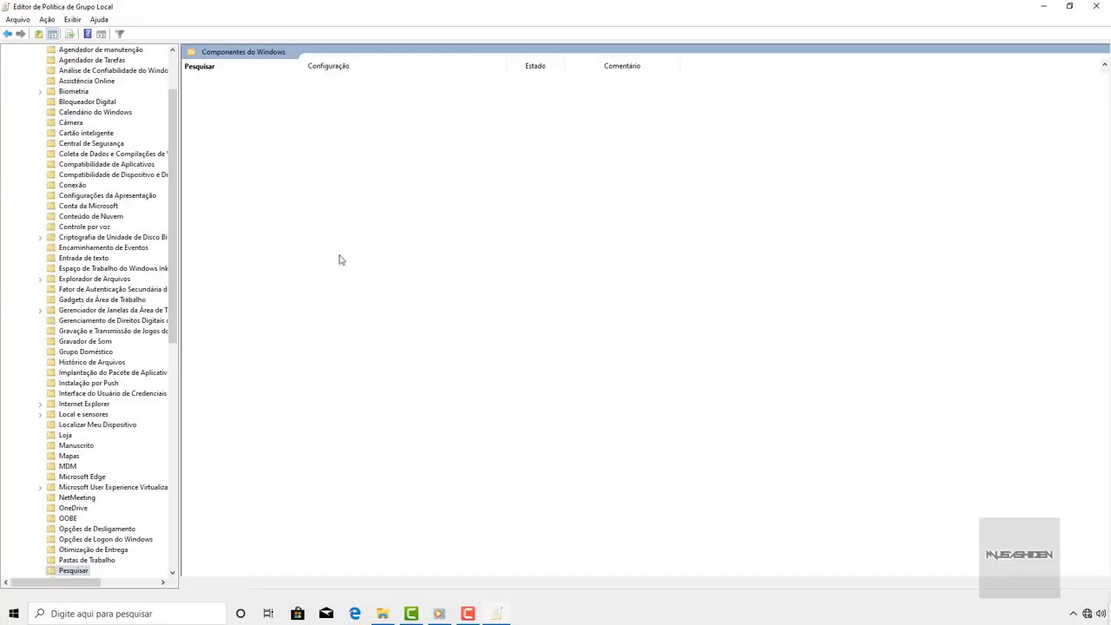
pyautogui.click(350, 113)
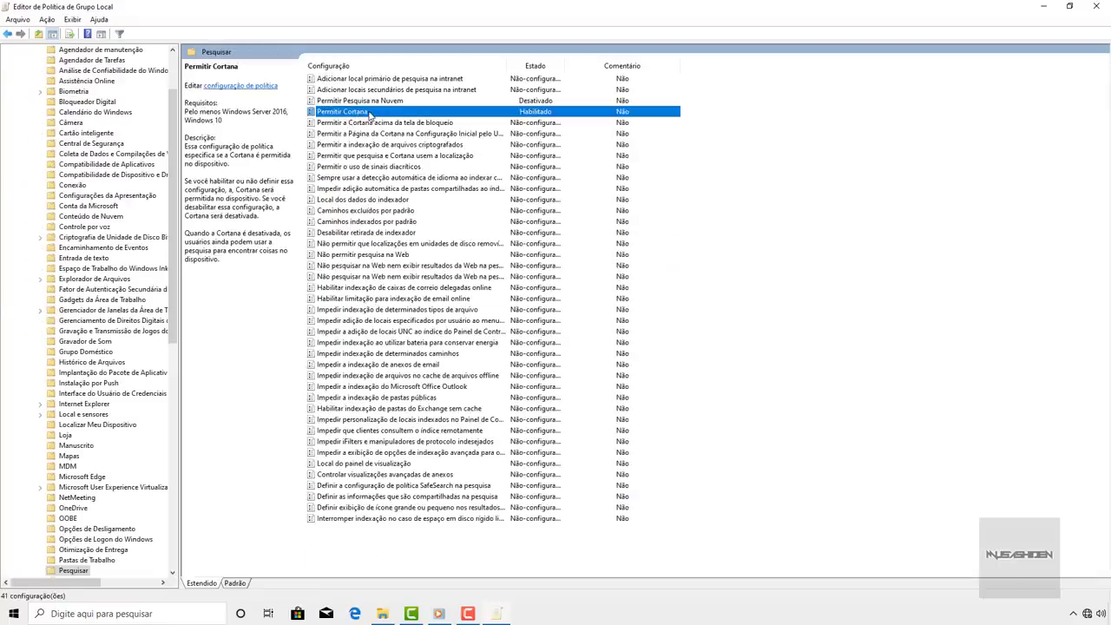
pyautogui.doubleClick(369, 113)
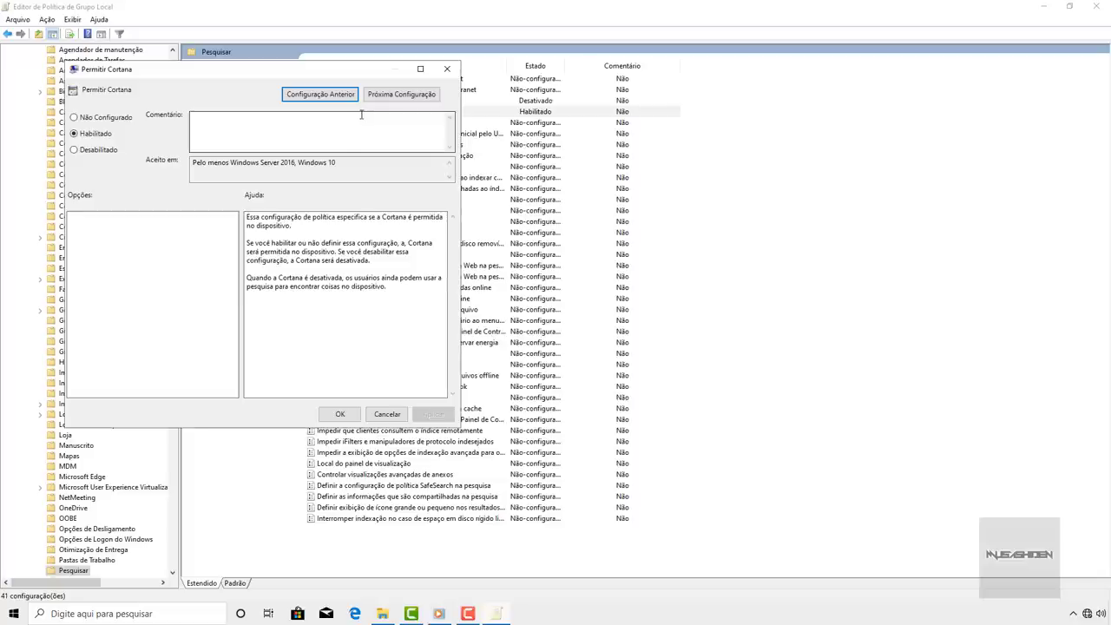
# - Set Permitir Cortana to Desabilitado, then search the Start menu for regedit
pyautogui.click(75, 150)
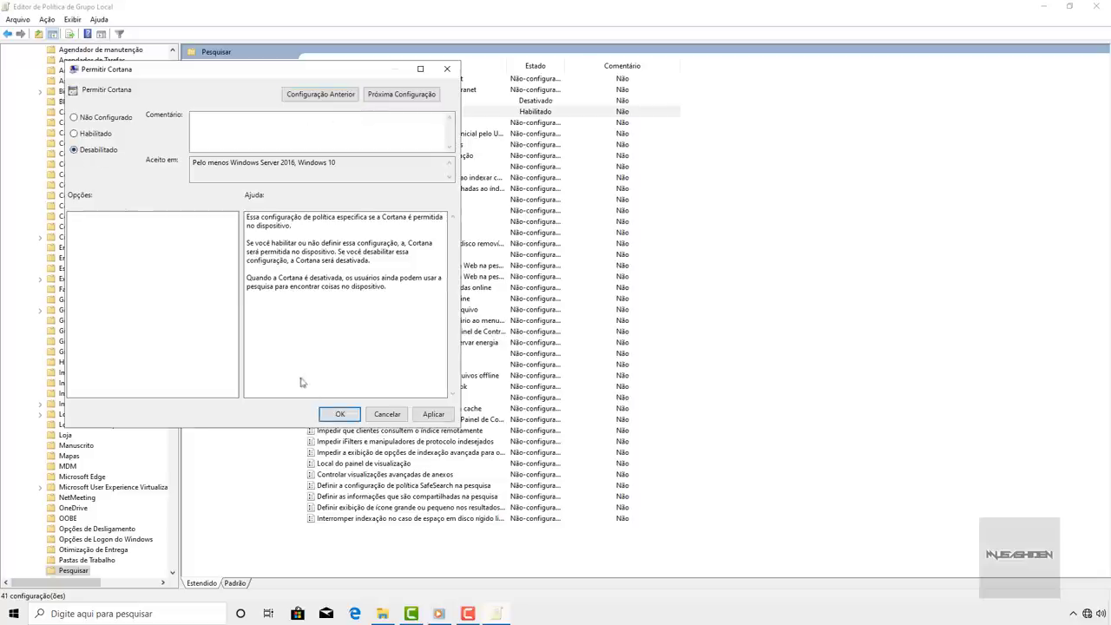
pyautogui.click(330, 414)
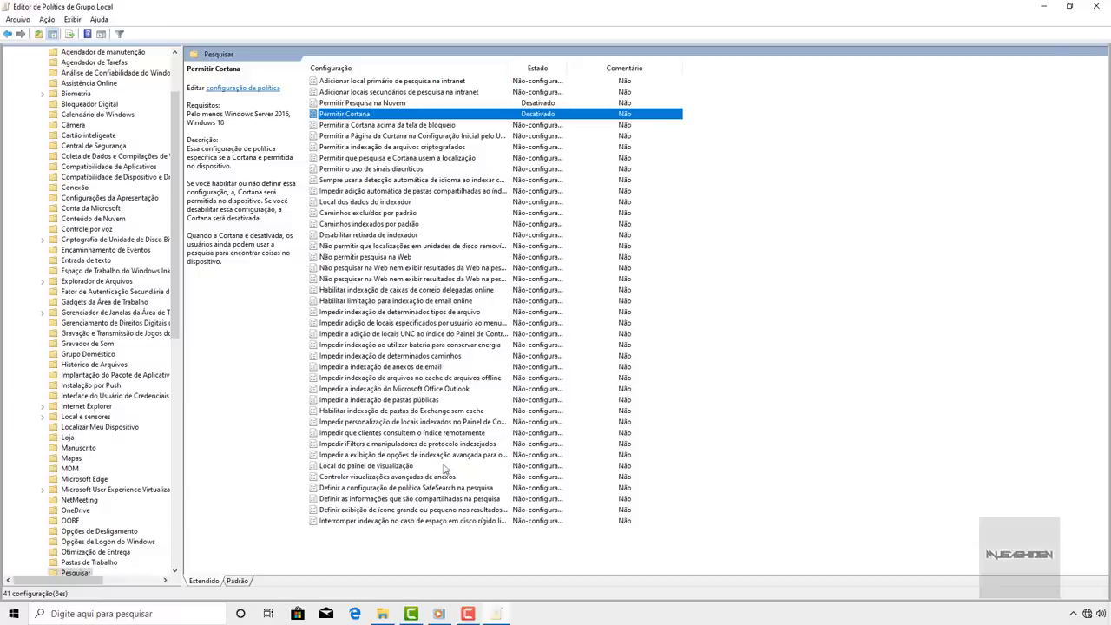
pyautogui.click(13, 614)
pyautogui.write('regedit')
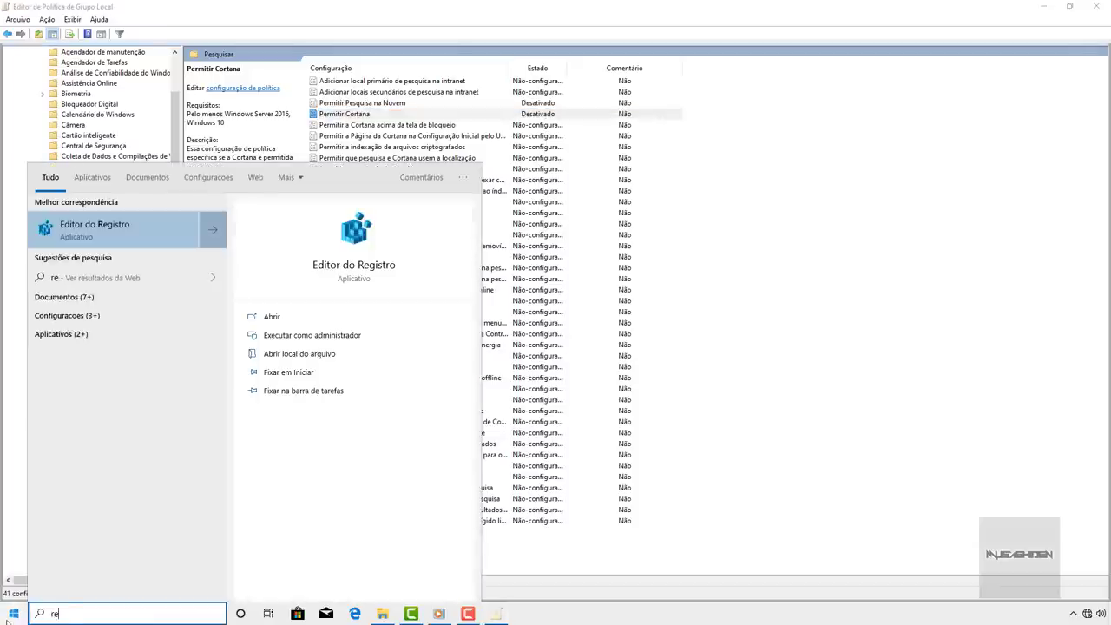
# - Open Registry Editor and jump to HKLM\SOFTWARE\Policies\Microsoft\Windows\Windows Search via the address bar
pyautogui.click(140, 228)
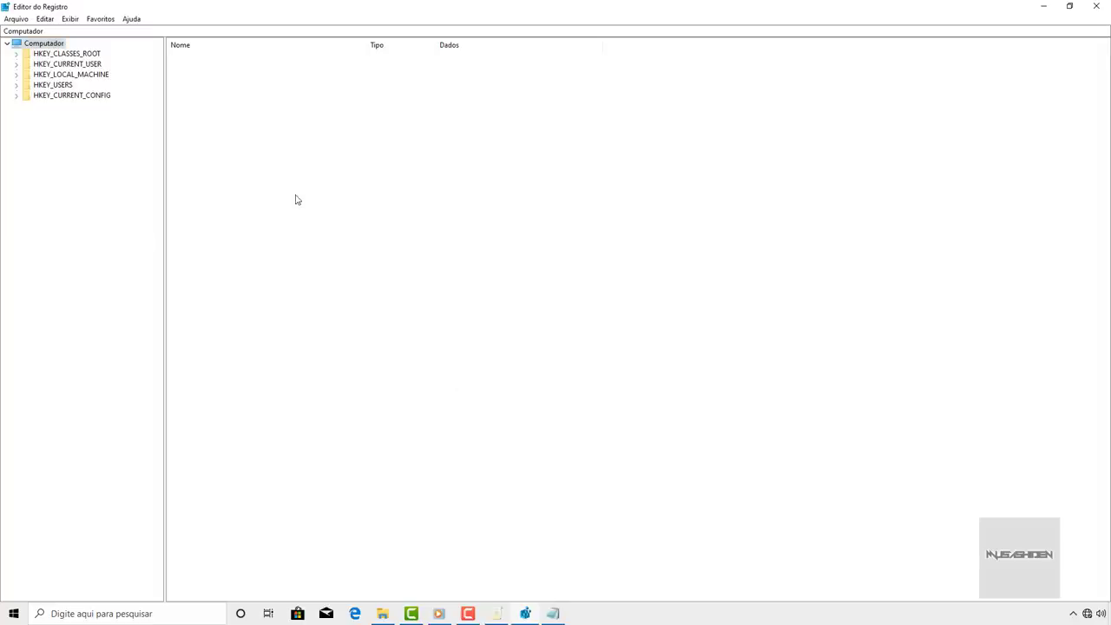
pyautogui.click(44, 32)
pyautogui.hotkey('ctrl', 'a')
pyautogui.write('computador\\HKEY_LOCAL_MACHINE\\SOFTWARE\\Policies\\Microsoft\\Windows\\Windows Search')
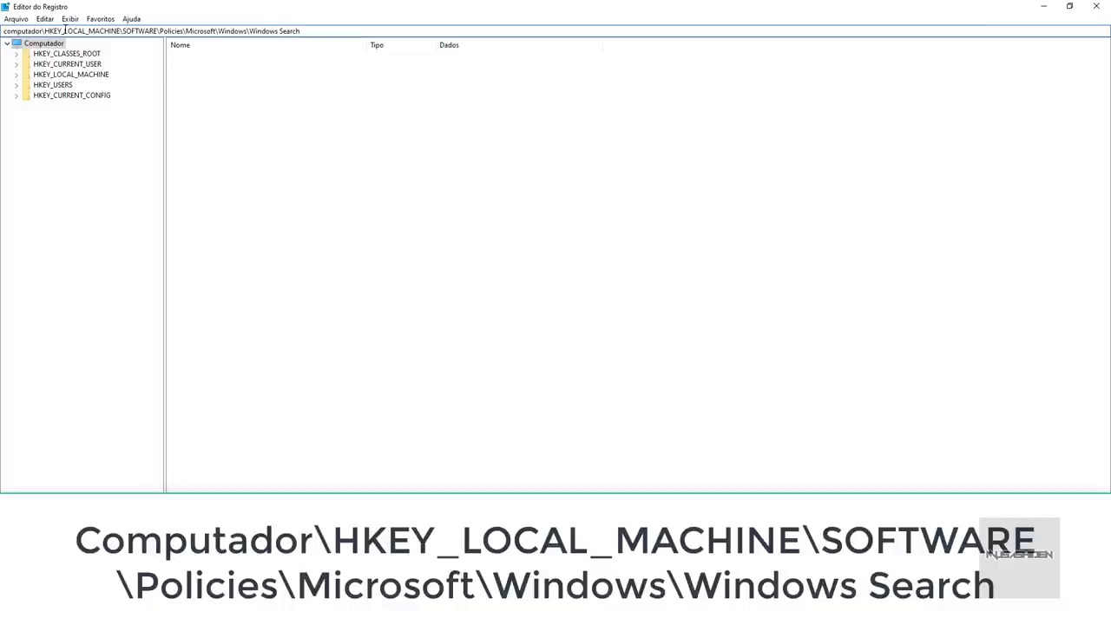
pyautogui.moveTo(44, 31); pyautogui.dragTo(302, 23)
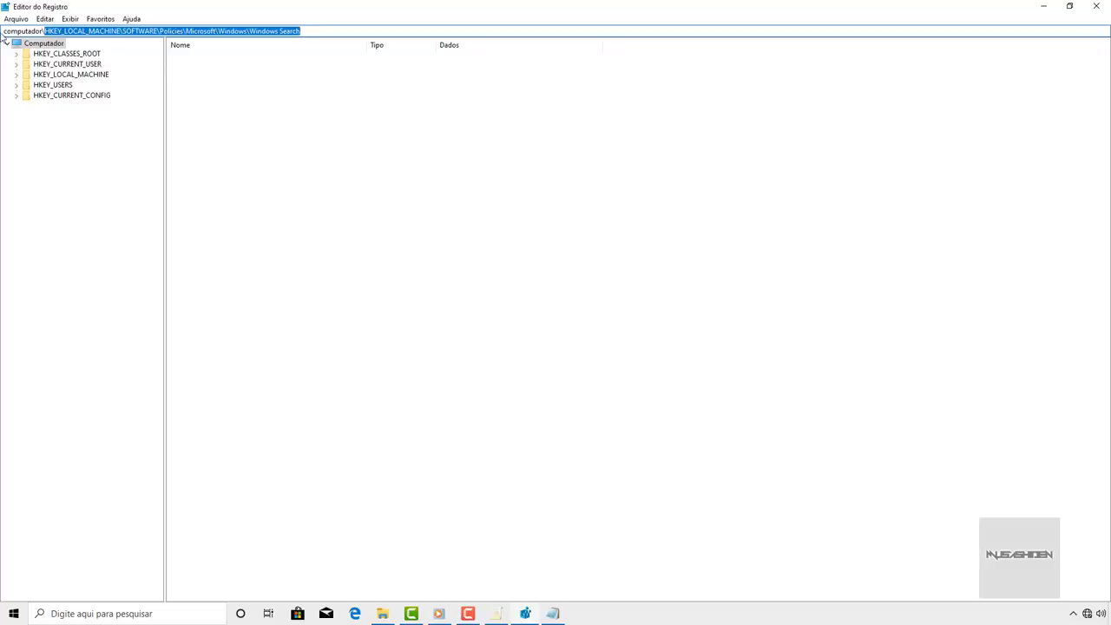
pyautogui.moveTo(4, 31); pyautogui.dragTo(250, 31)
pyautogui.click(326, 29)
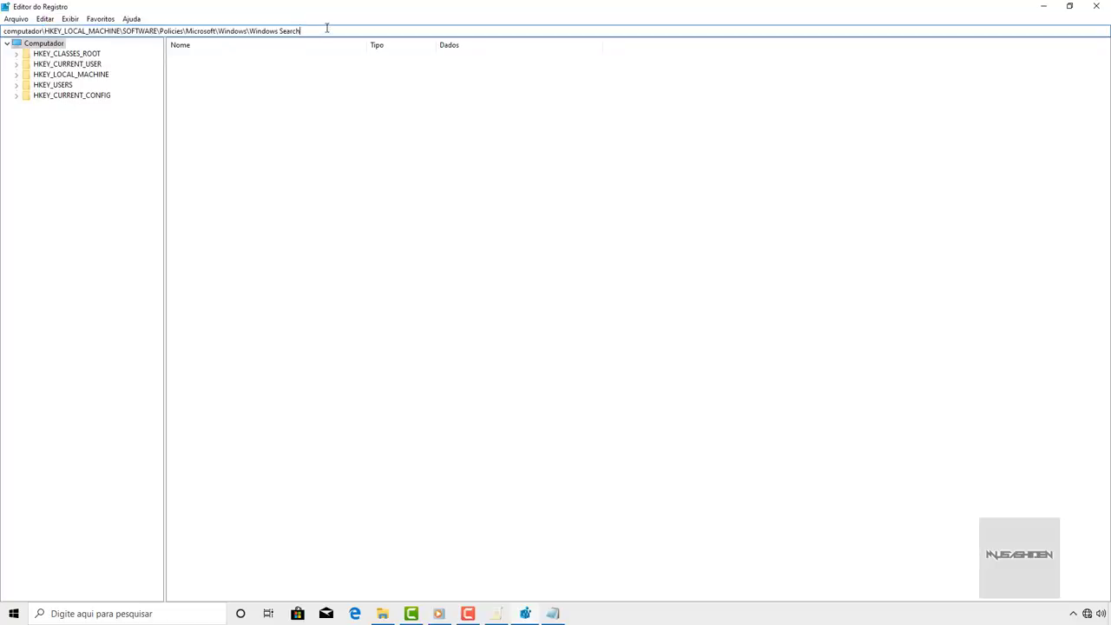
pyautogui.press('Return')
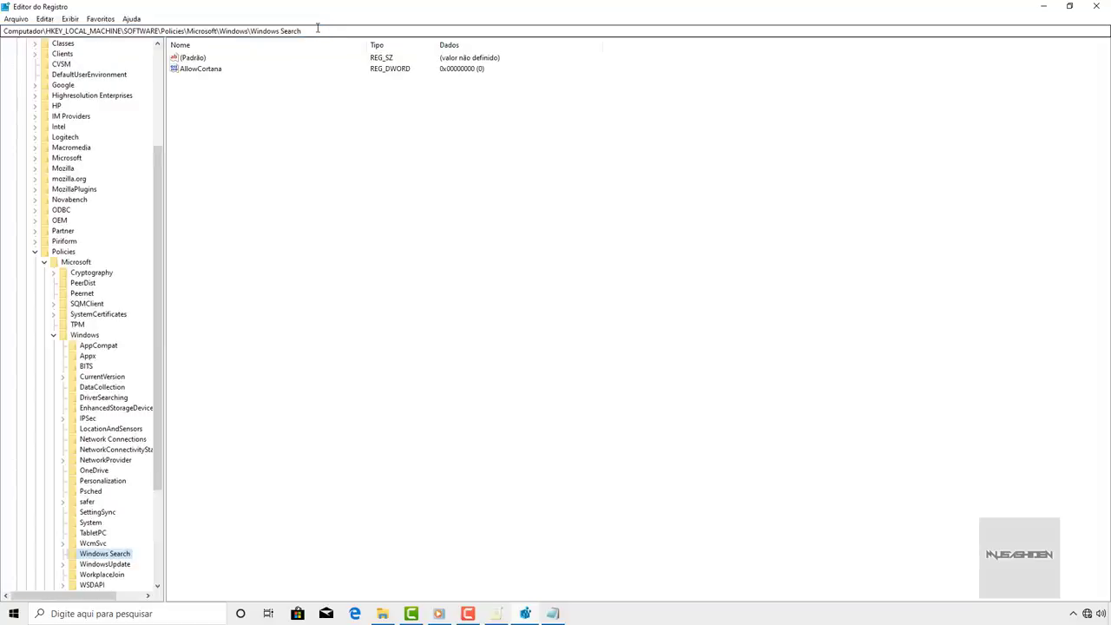
# - Verify the AllowCortana DWORD under Windows Search is set to 0
pyautogui.click(318, 29)
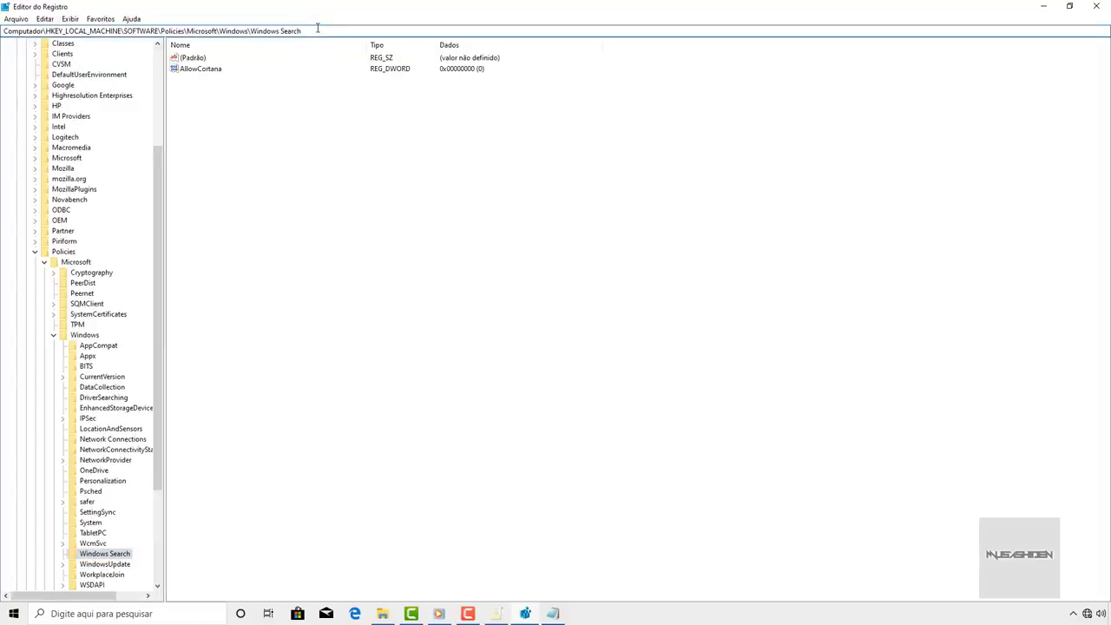
pyautogui.hotkey('ctrl', 'a')
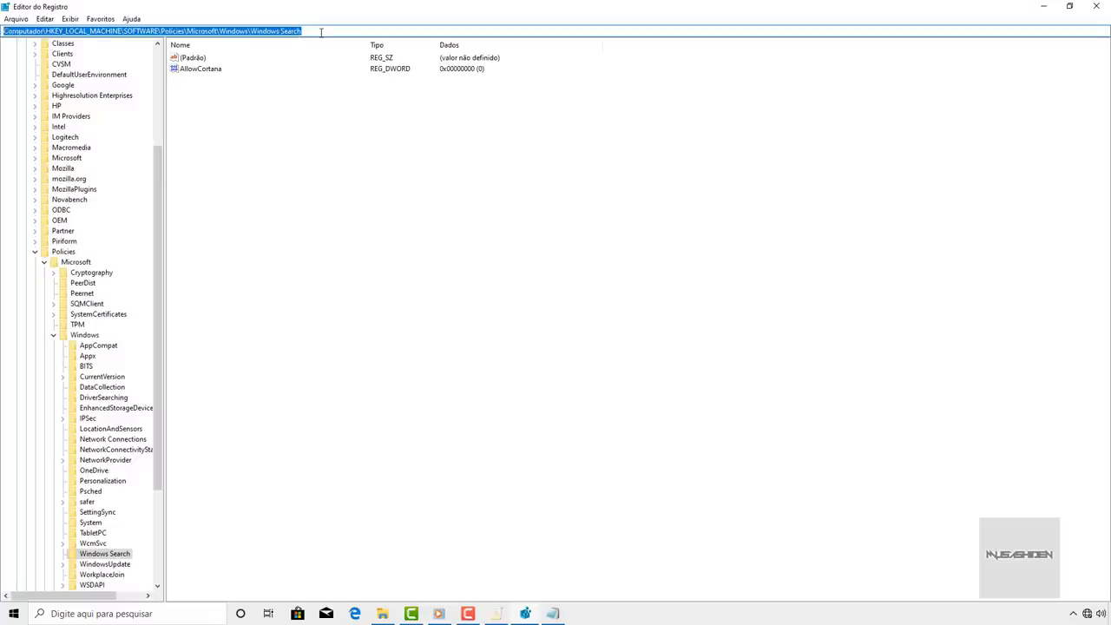
pyautogui.click(322, 32)
pyautogui.scroll(-5, 96, 408)
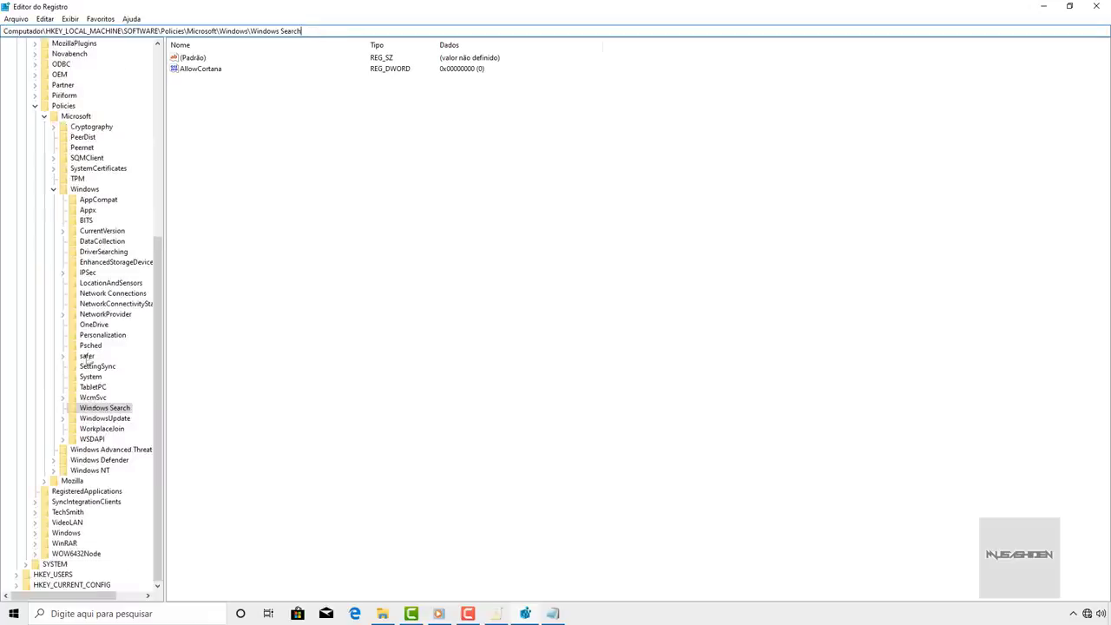
pyautogui.click(99, 408)
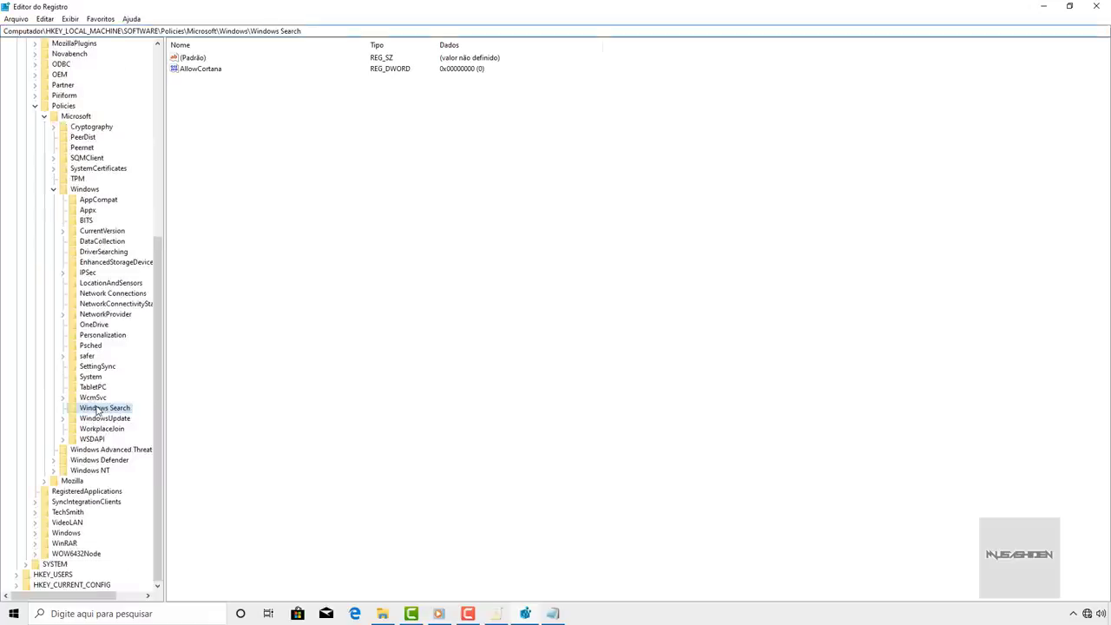
pyautogui.click(208, 69)
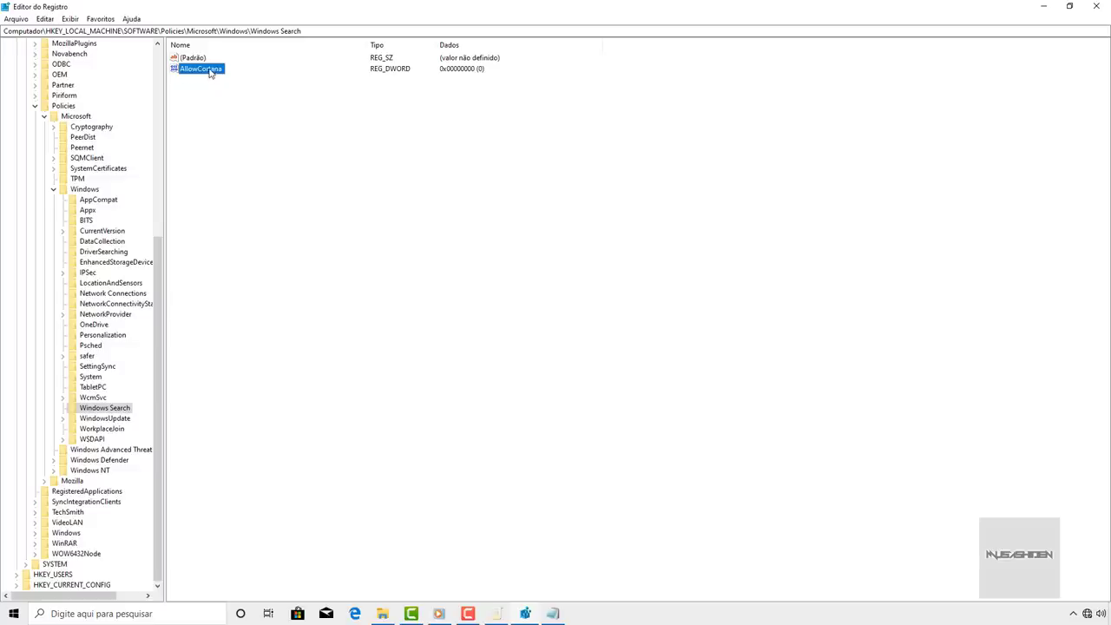
pyautogui.doubleClick(206, 69)
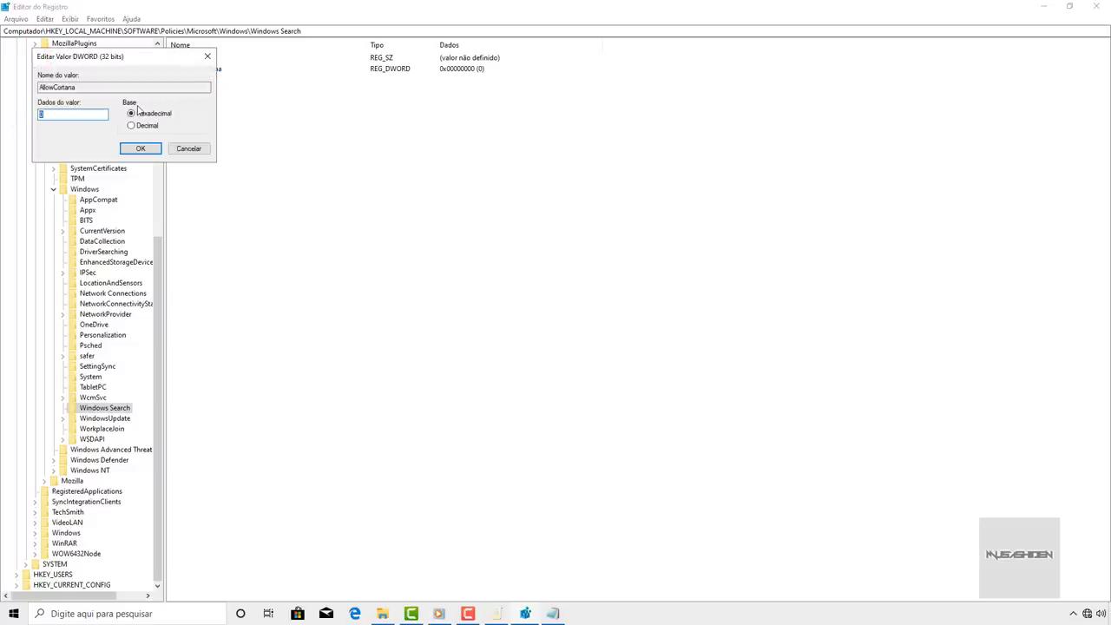
pyautogui.click(140, 148)
pyautogui.click(453, 76)
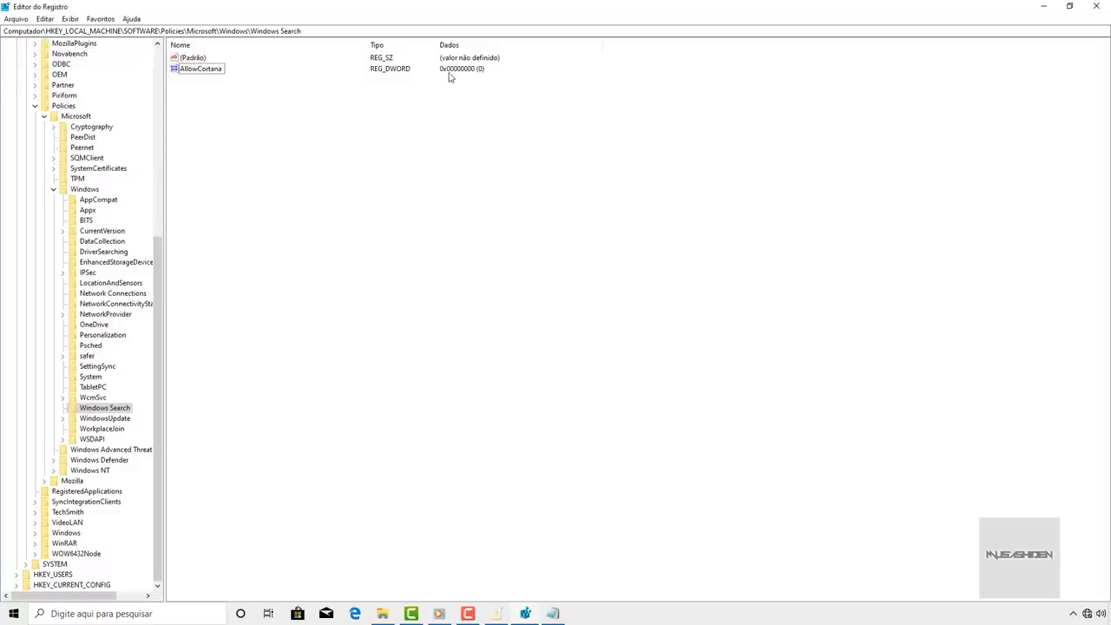
# - Add a new DWORD named AllowCortana, then cancel and delete the duplicate value
pyautogui.rightClick(249, 116)
pyautogui.moveTo(296, 130)
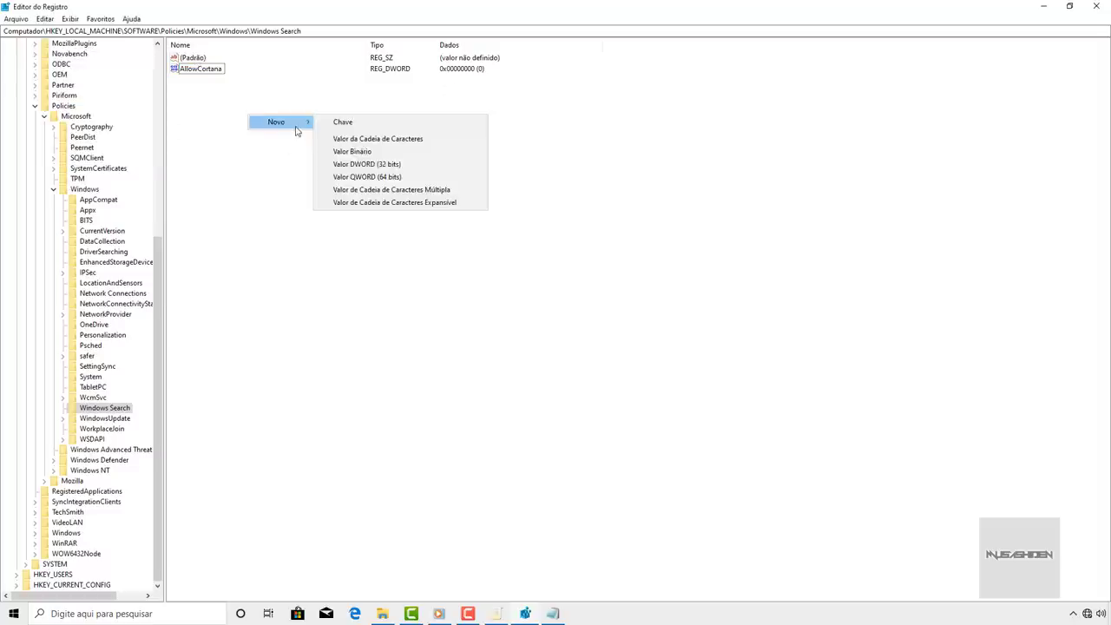
pyautogui.click(388, 164)
pyautogui.write('Allowco')
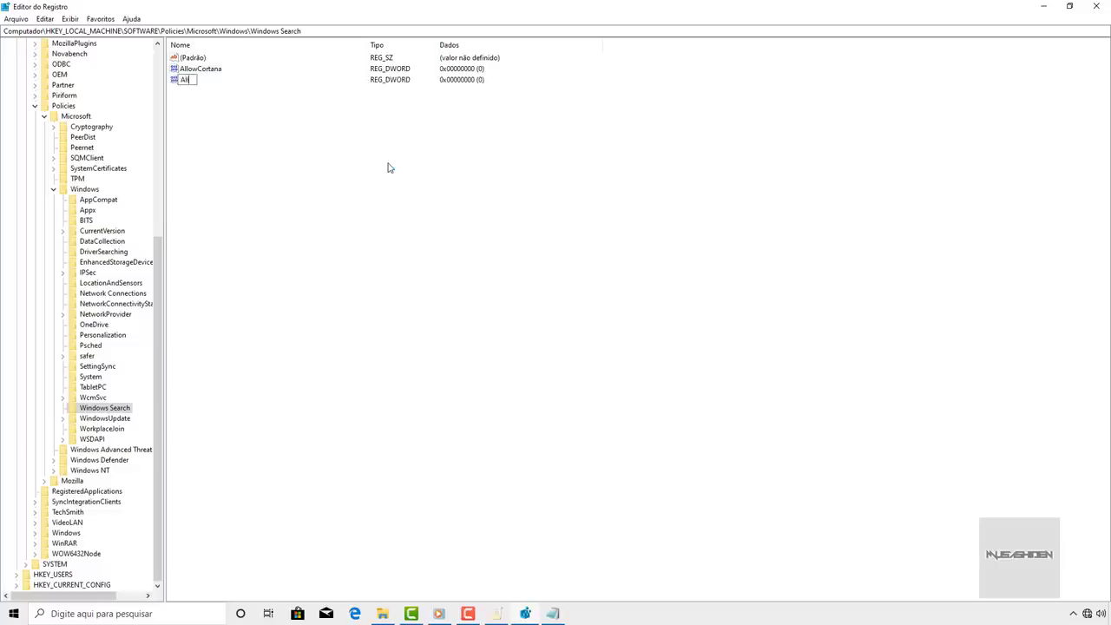
pyautogui.press('BackSpace')
pyautogui.press('BackSpace')
pyautogui.write('Cortana')
pyautogui.press('Escape')
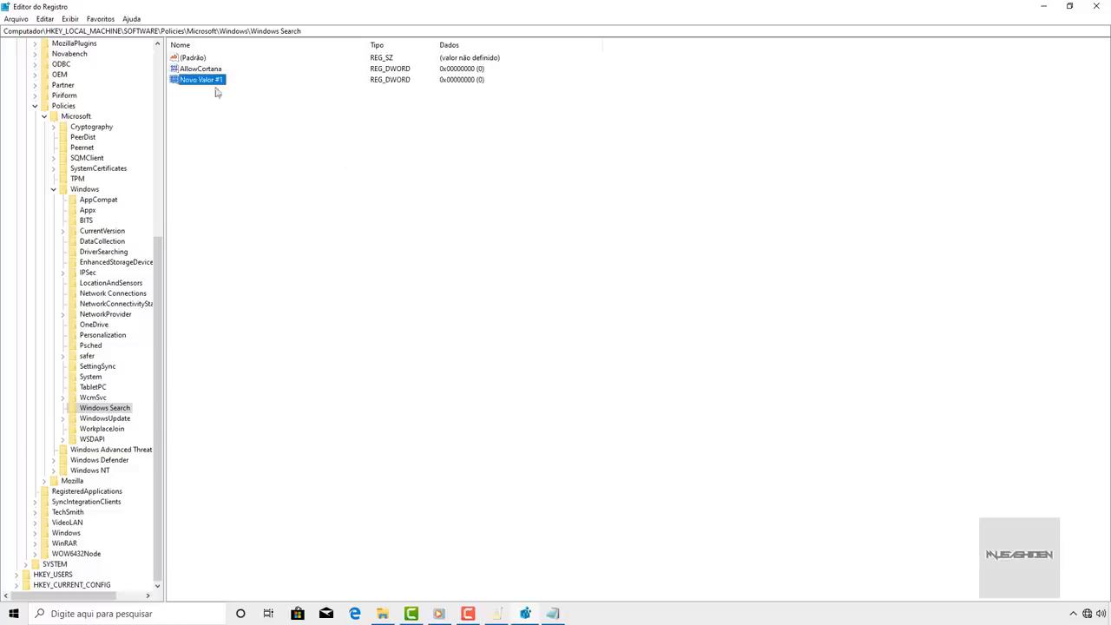
pyautogui.press('Delete')
pyautogui.click(643, 307)
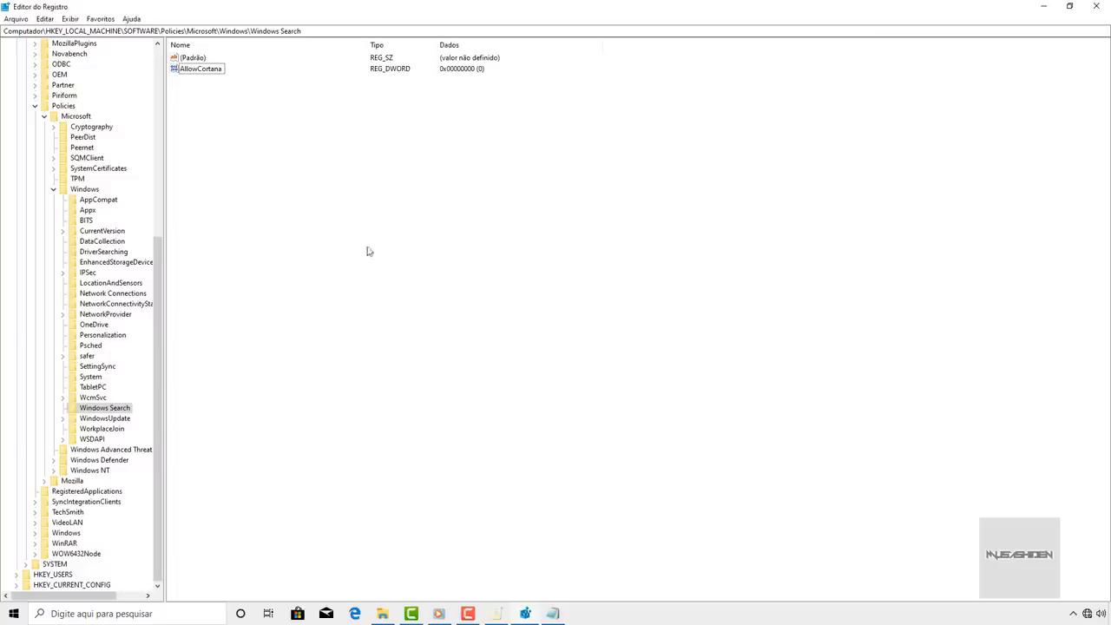
# - Create a 'Windows Search' subkey under the Windows policies key, then cancel and delete it
pyautogui.click(80, 190)
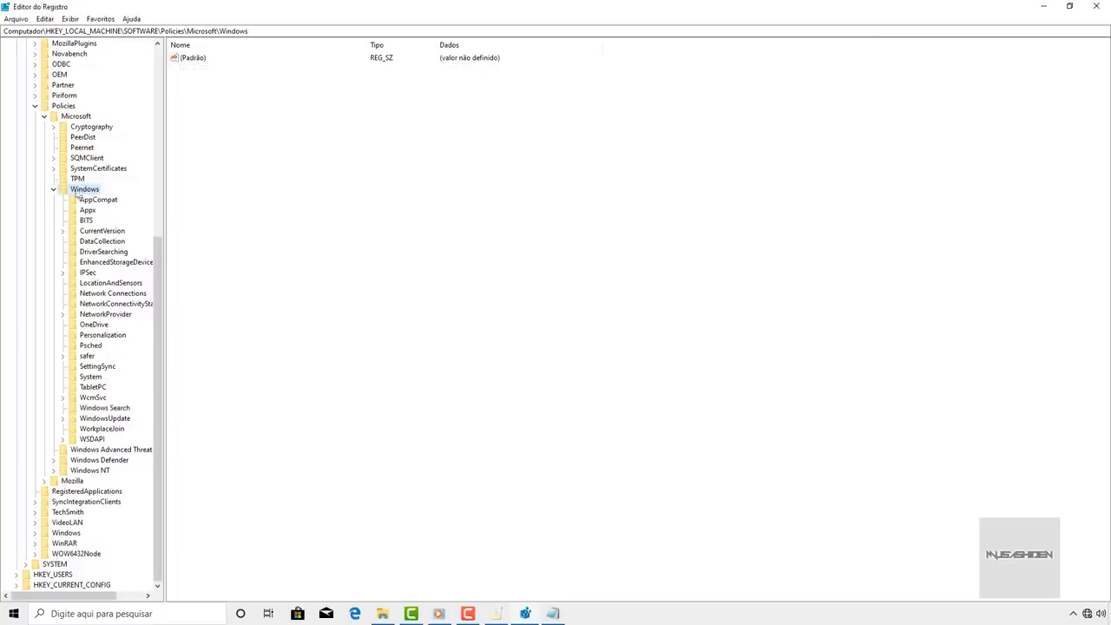
pyautogui.click(54, 189)
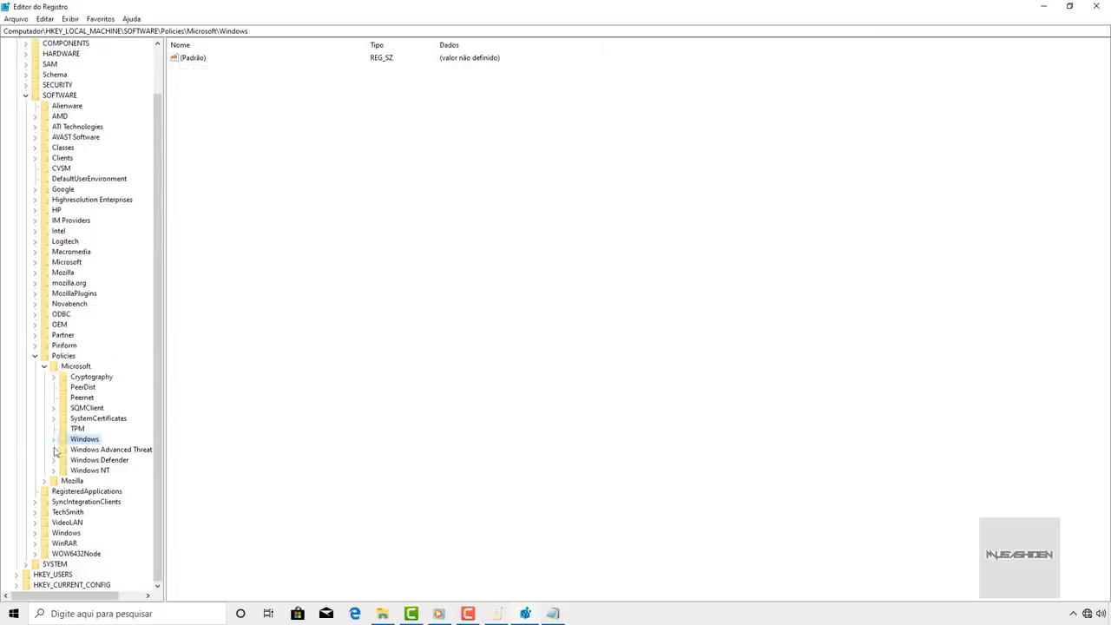
pyautogui.click(53, 440)
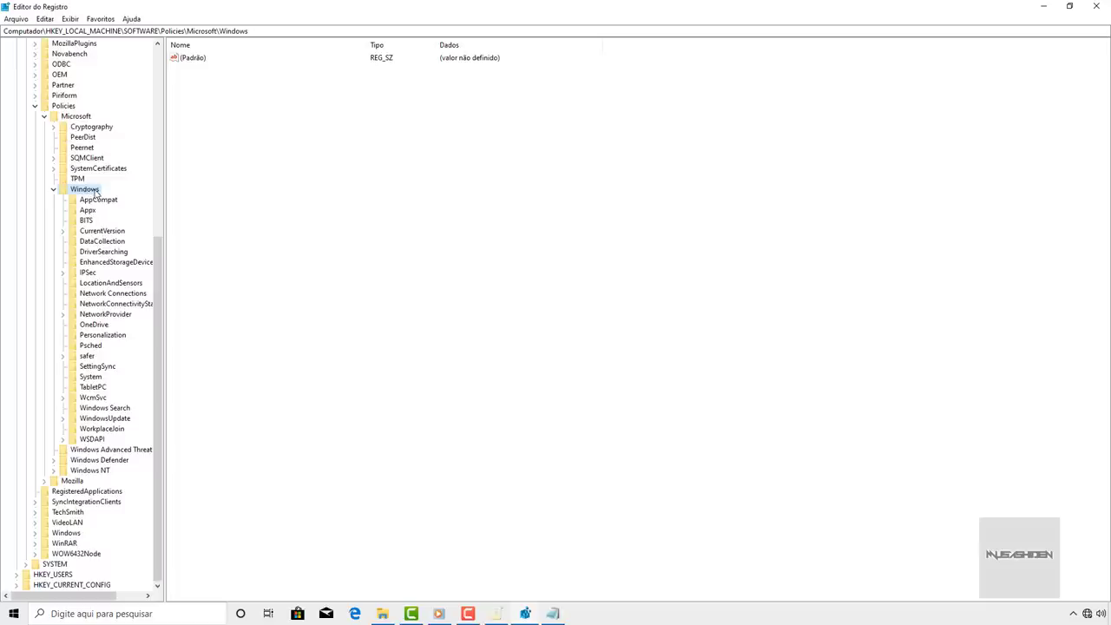
pyautogui.rightClick(92, 191)
pyautogui.moveTo(126, 210)
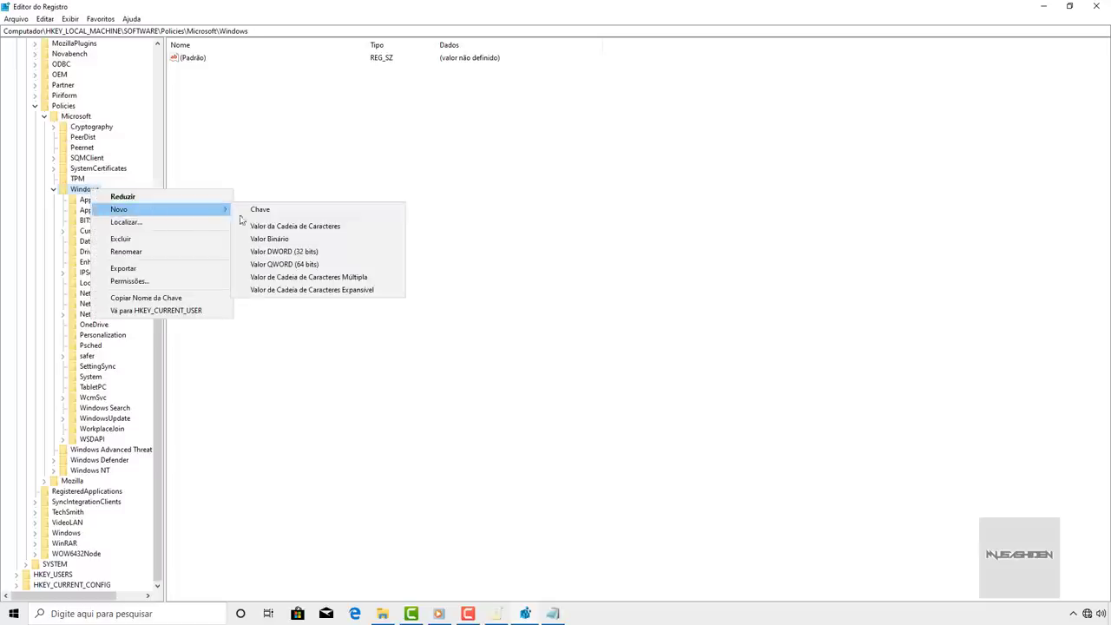
pyautogui.click(278, 211)
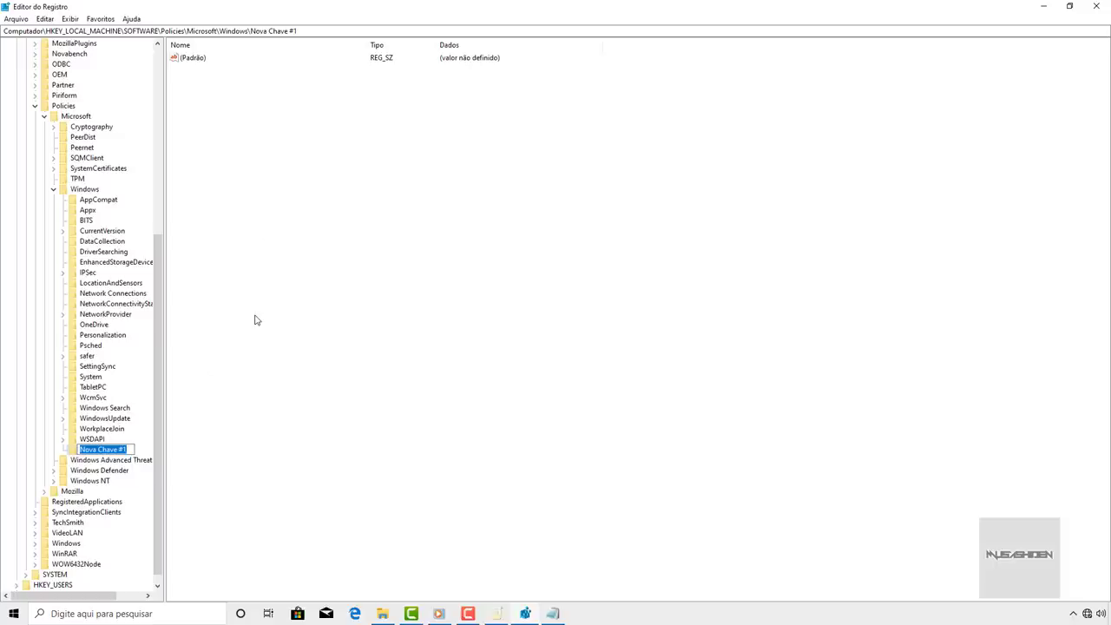
pyautogui.write('Windows Search')
pyautogui.press('Escape')
pyautogui.press('Delete')
pyautogui.press('Return')
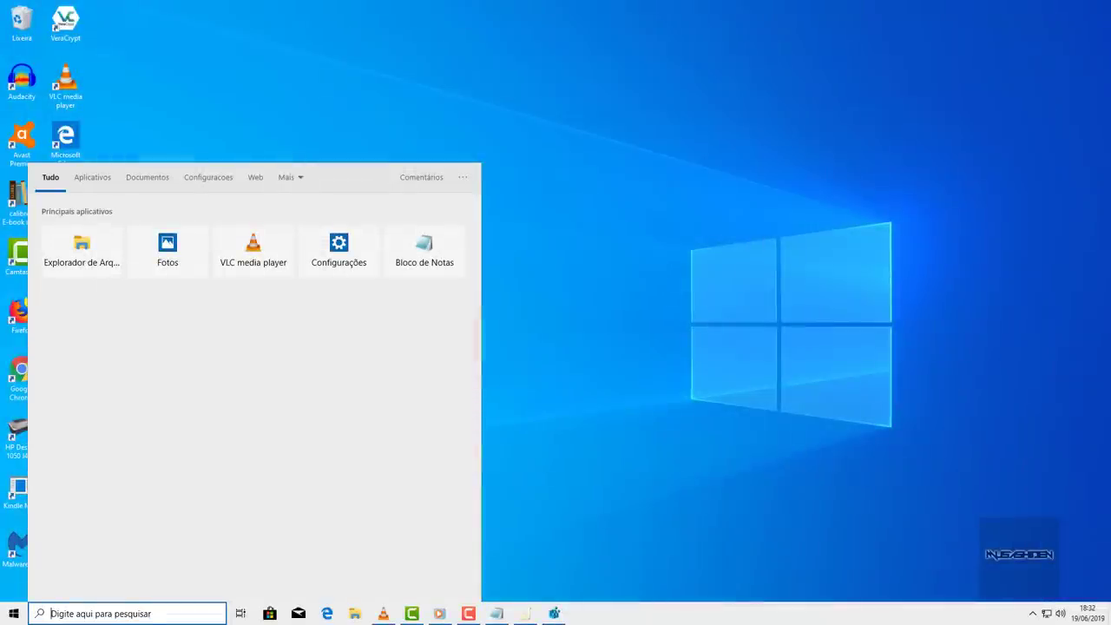
# - Search for '50 cent' and check that Bing web suggestions still appear
pyautogui.write('50 c')
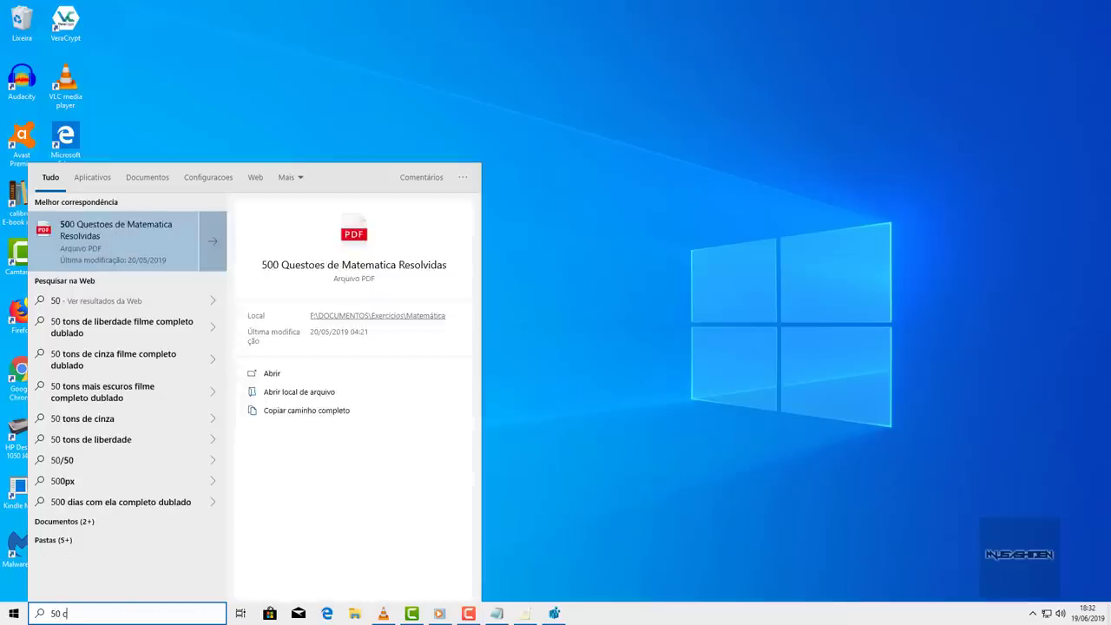
pyautogui.write('ent')
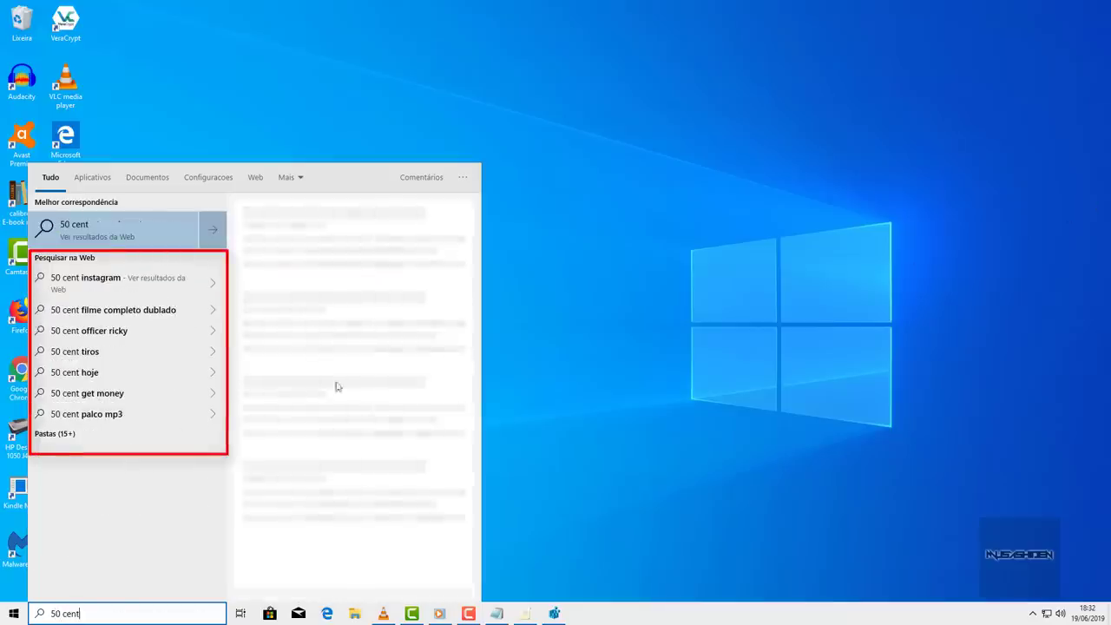
pyautogui.click(99, 612)
pyautogui.click(99, 613)
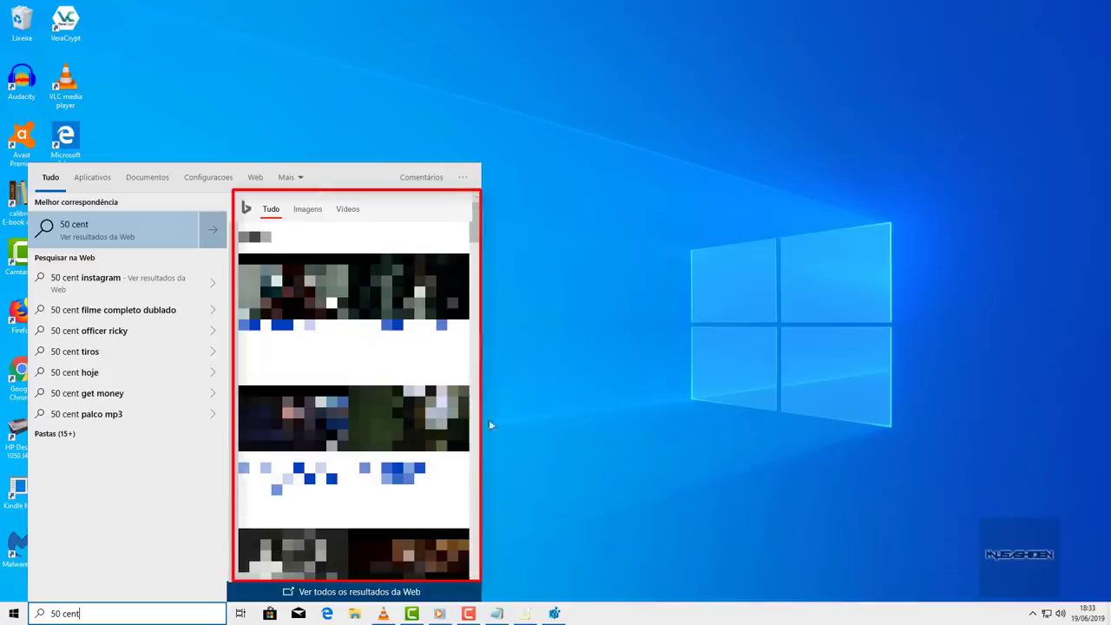
pyautogui.moveTo(478, 218); pyautogui.dragTo(480, 443)
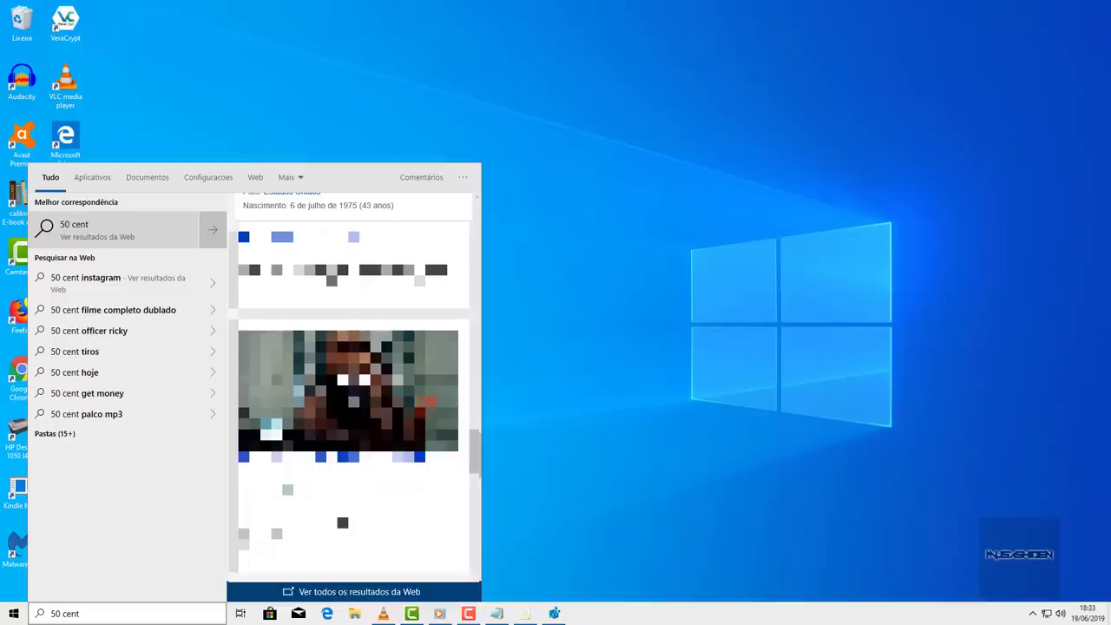
pyautogui.press('Return')
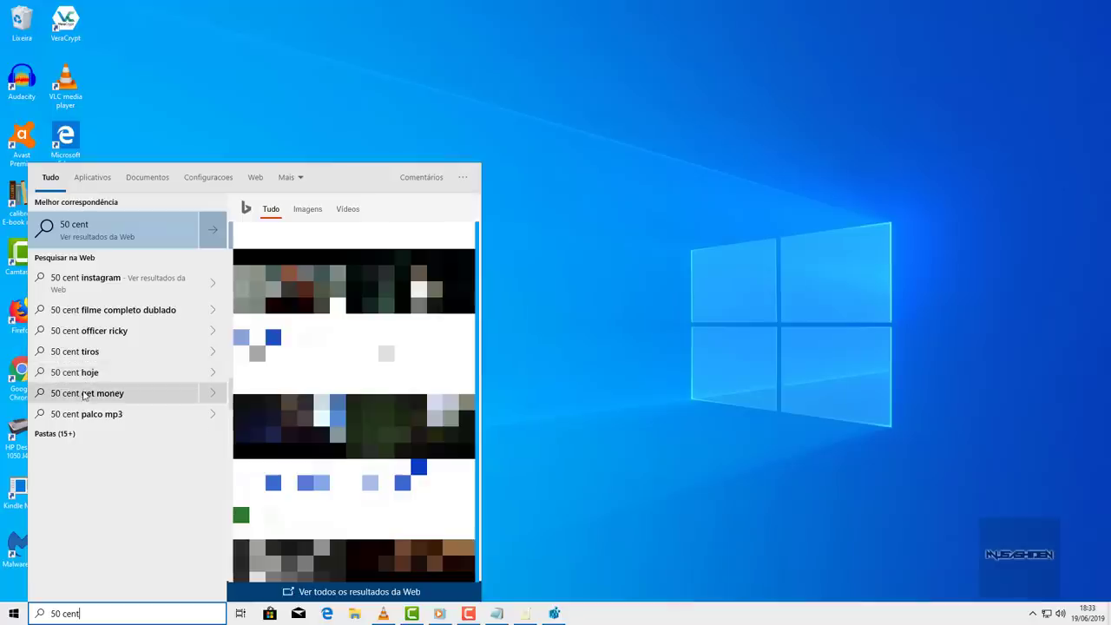
# - Return to the Group Policy Editor and open Não permitir pesquisa na Web in Pesquisar
pyautogui.press('Escape')
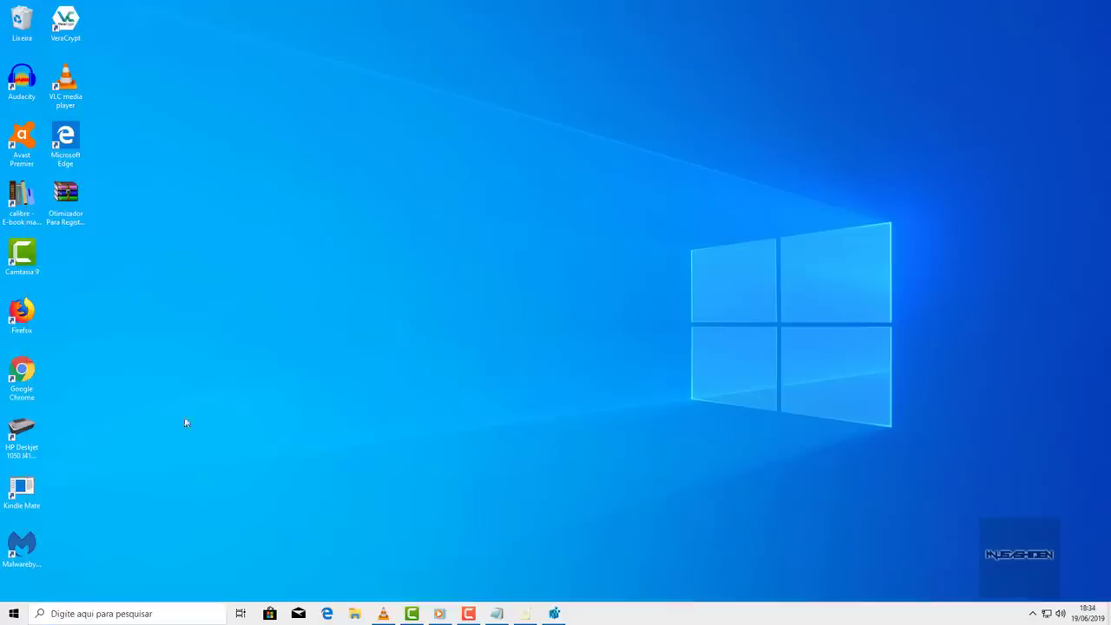
pyautogui.click(526, 613)
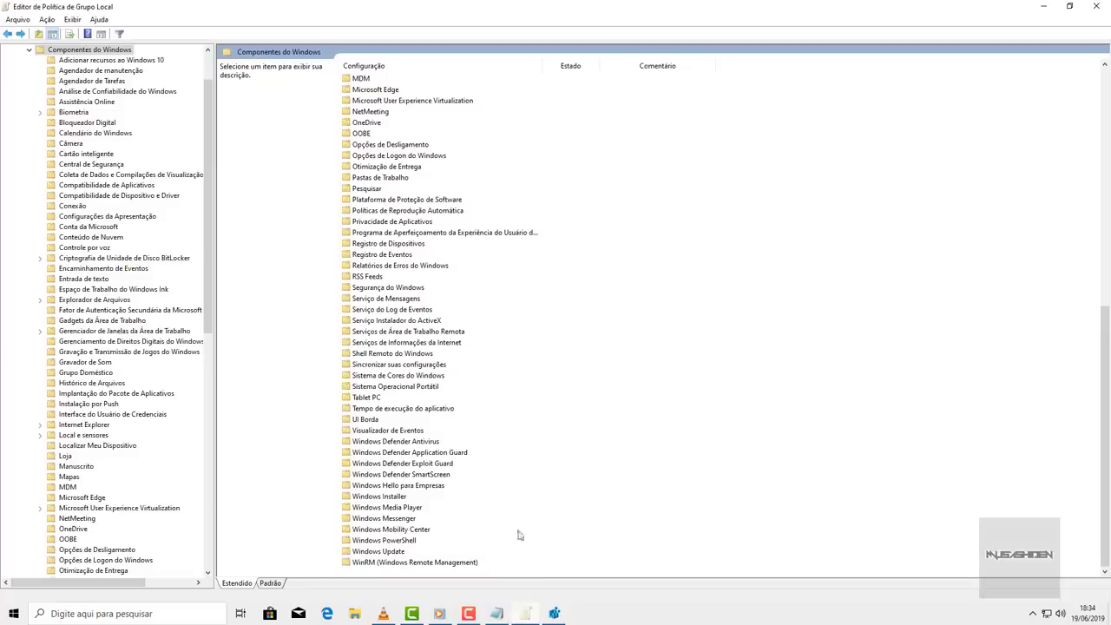
pyautogui.doubleClick(363, 190)
pyautogui.click(425, 255)
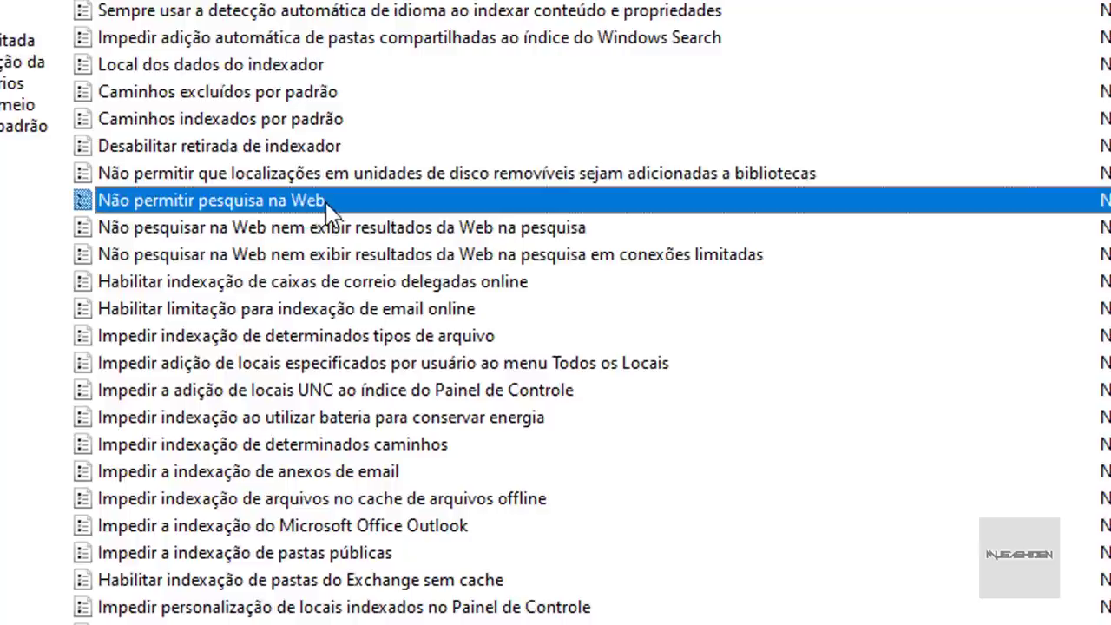
pyautogui.click(269, 228)
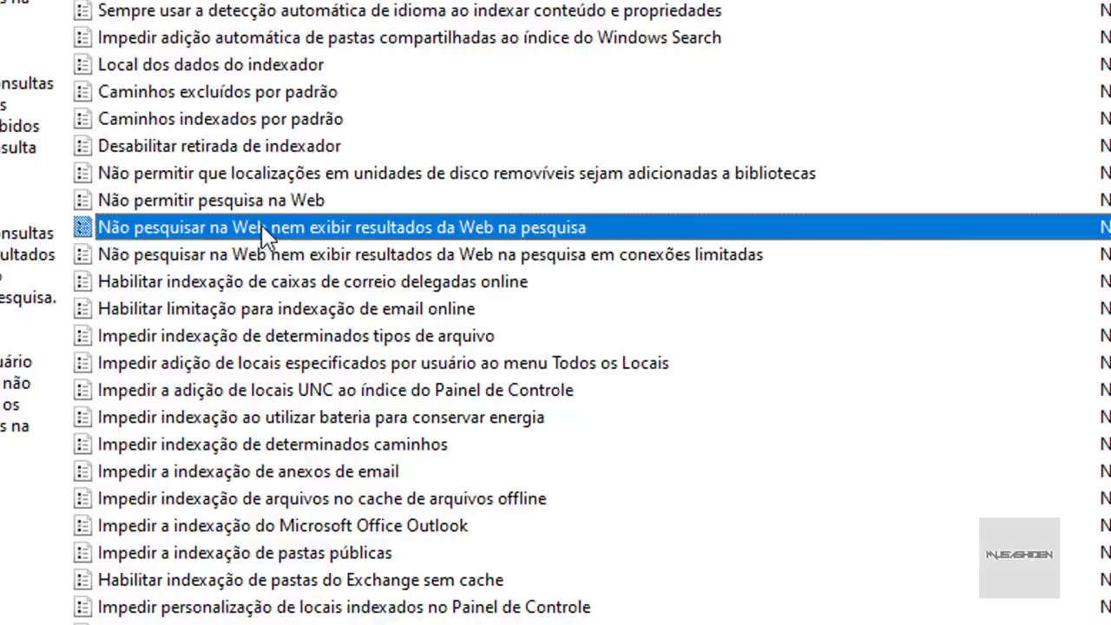
pyautogui.click(163, 257)
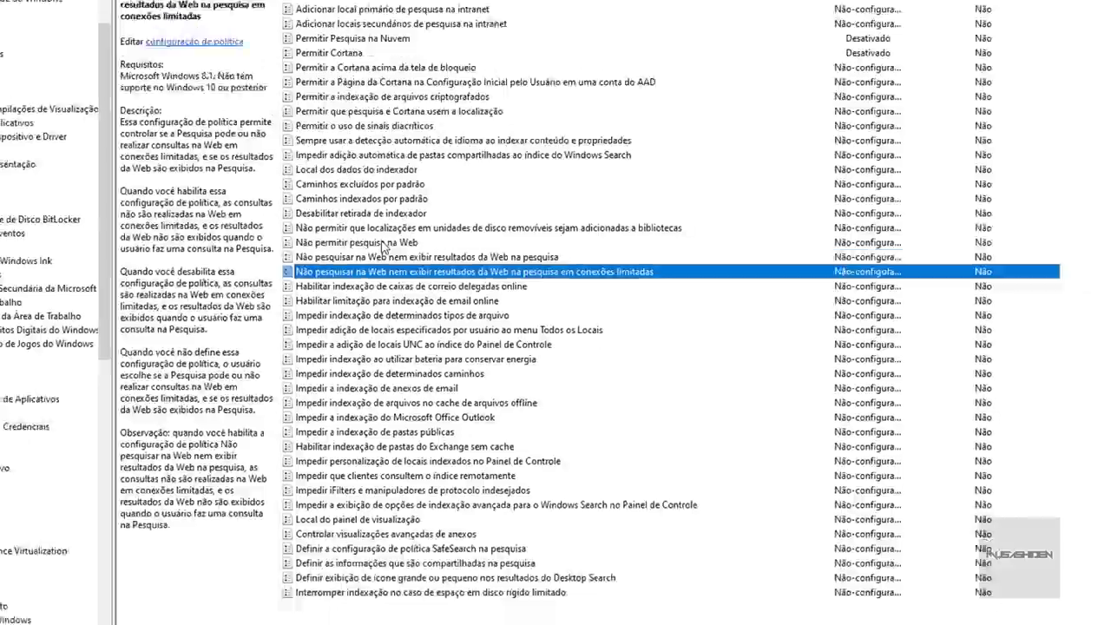
pyautogui.doubleClick(382, 246)
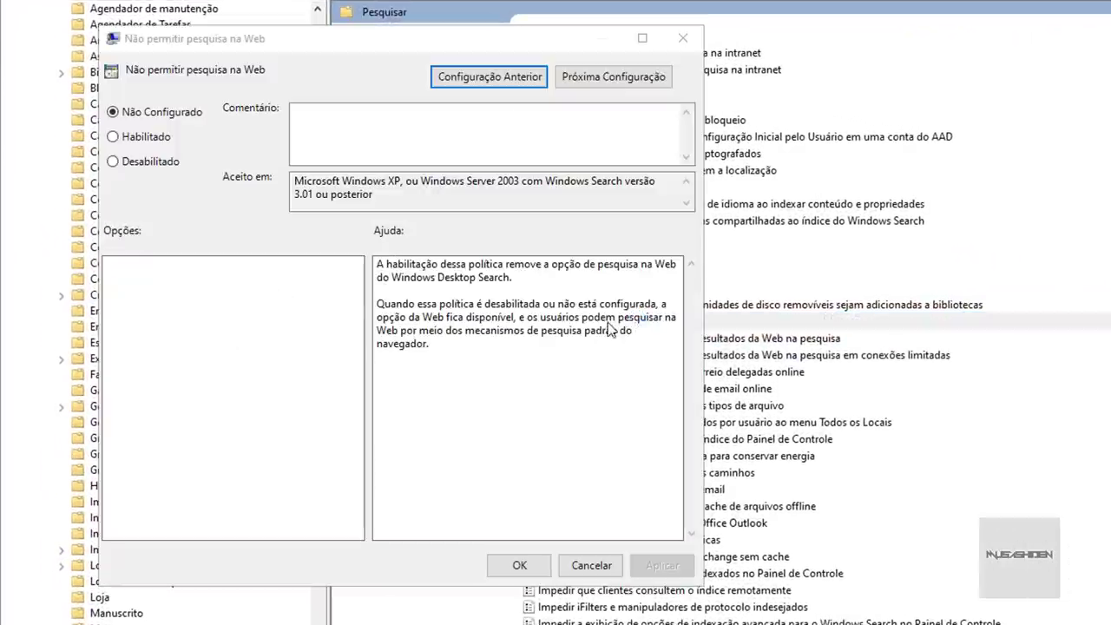
# - Set Não permitir pesquisa na Web, web results and metered-connections policies all to Habilitado
pyautogui.click(161, 135)
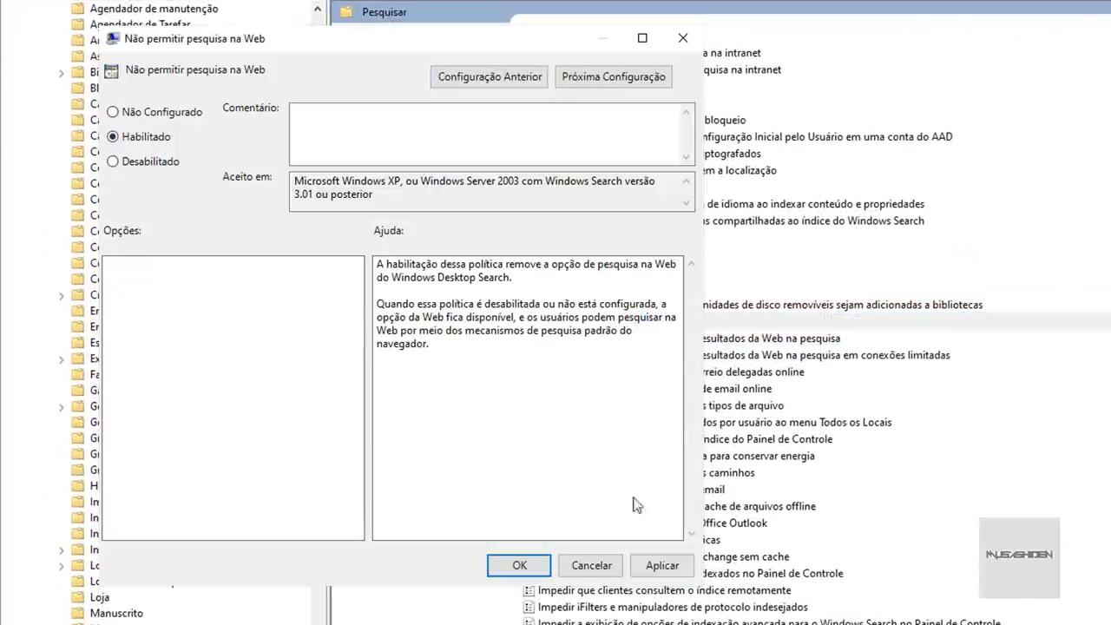
pyautogui.click(662, 565)
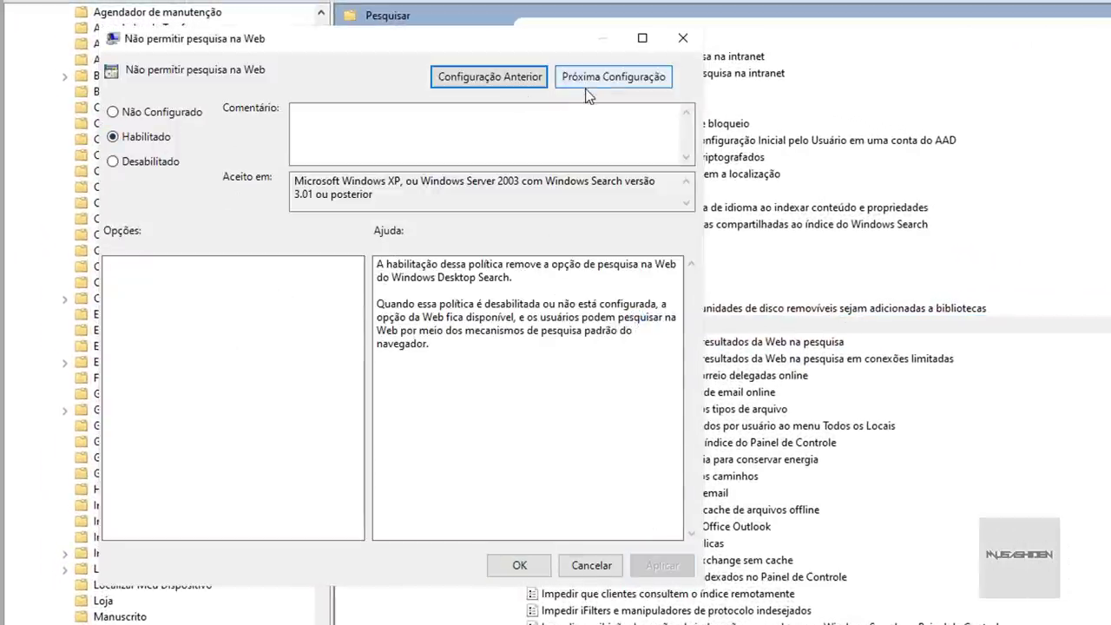
pyautogui.click(591, 80)
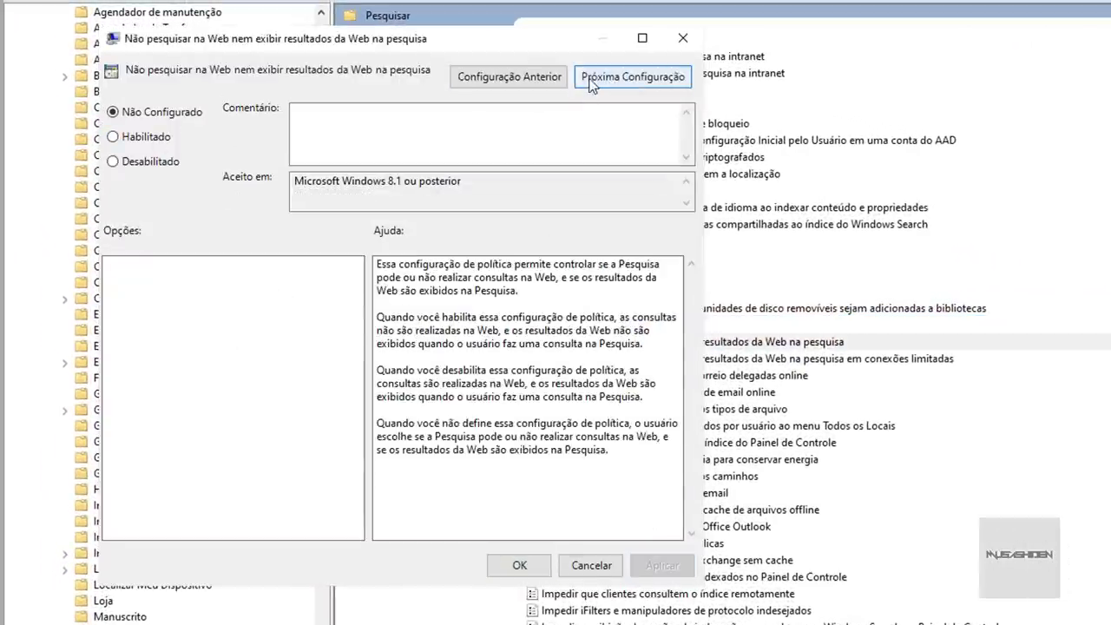
pyautogui.click(146, 137)
pyautogui.click(661, 566)
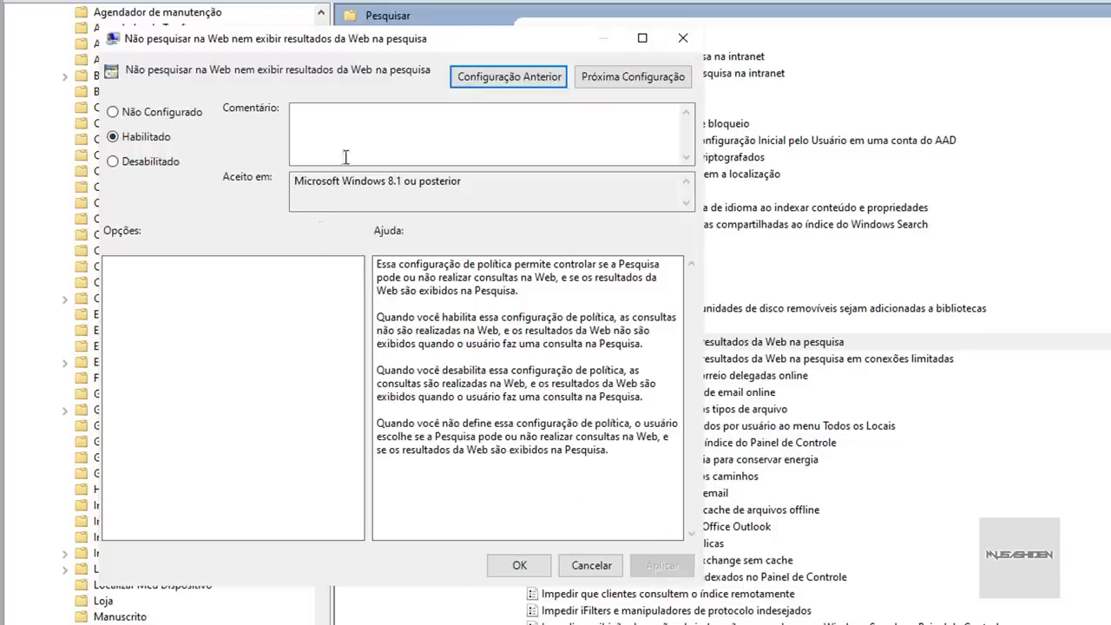
pyautogui.click(613, 74)
pyautogui.click(135, 159)
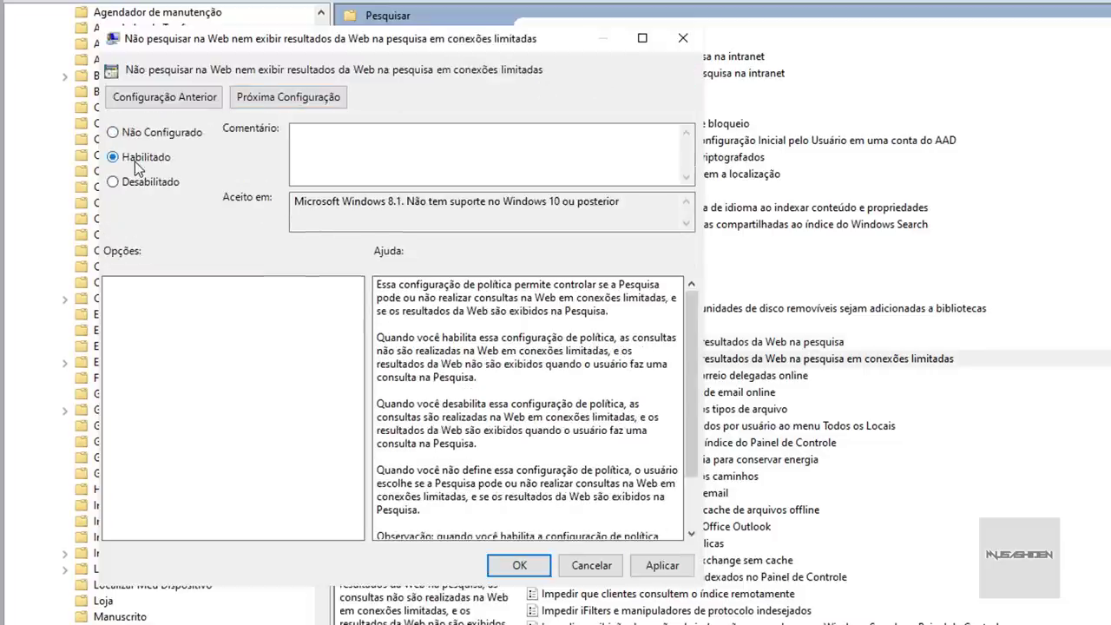
pyautogui.click(662, 565)
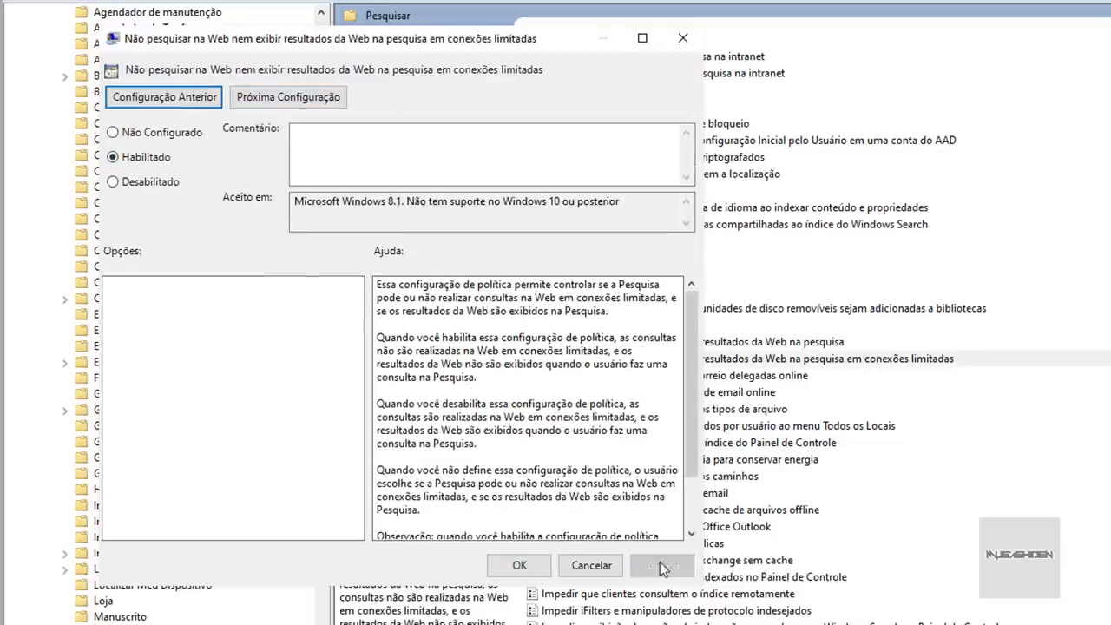
pyautogui.click(535, 568)
pyautogui.click(909, 412)
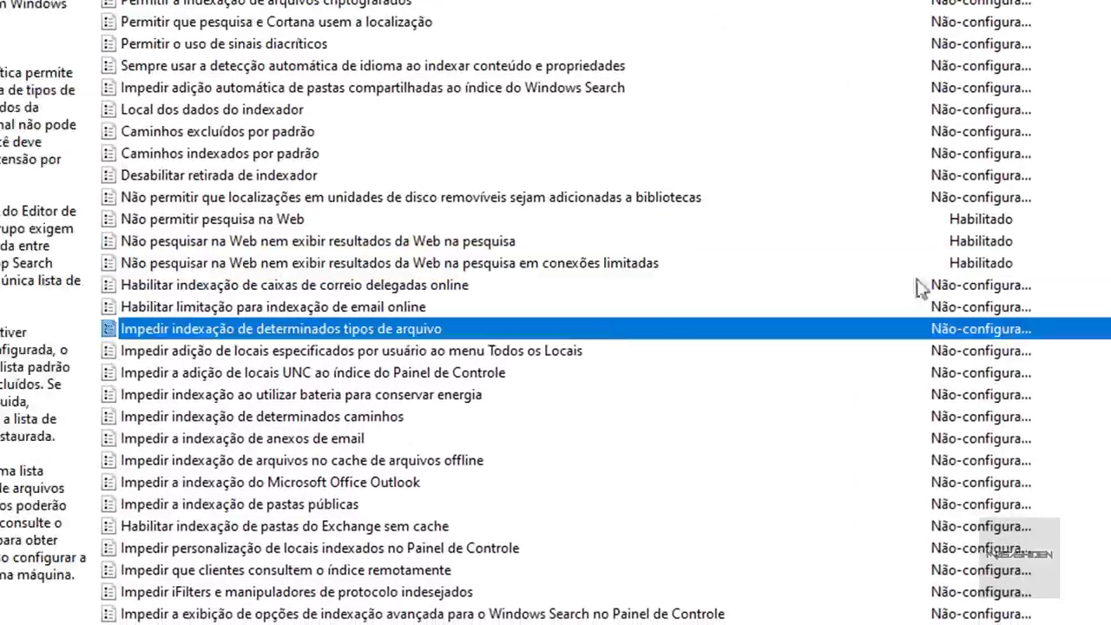
pyautogui.click(982, 240)
pyautogui.click(981, 263)
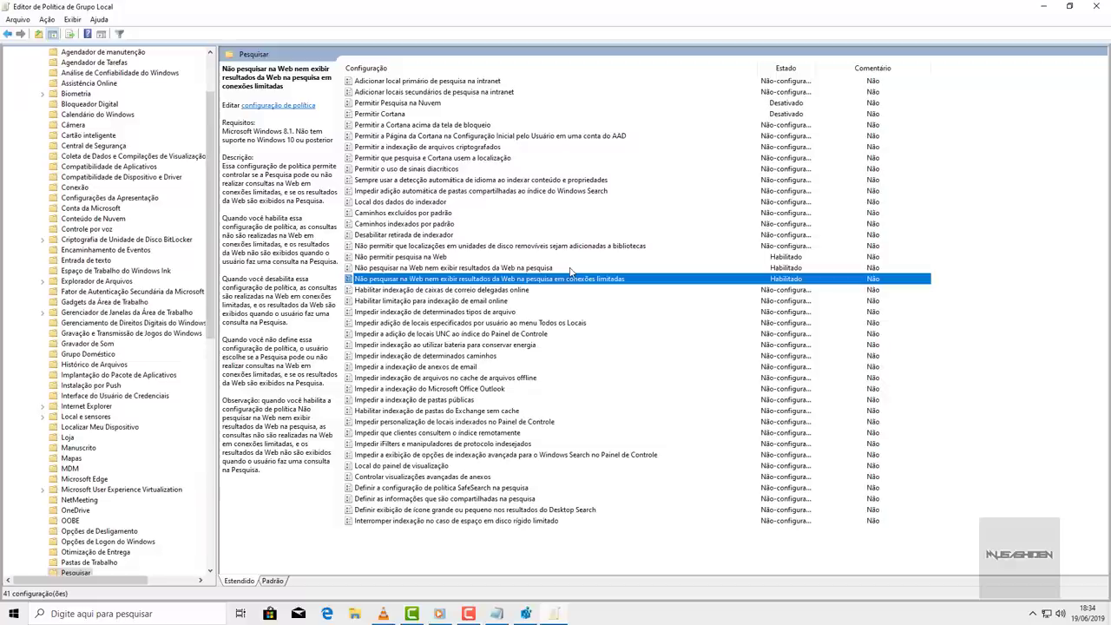
# - Switch to Registry Editor and go to the current user's CurrentVersion\Search key
pyautogui.click(1046, 7)
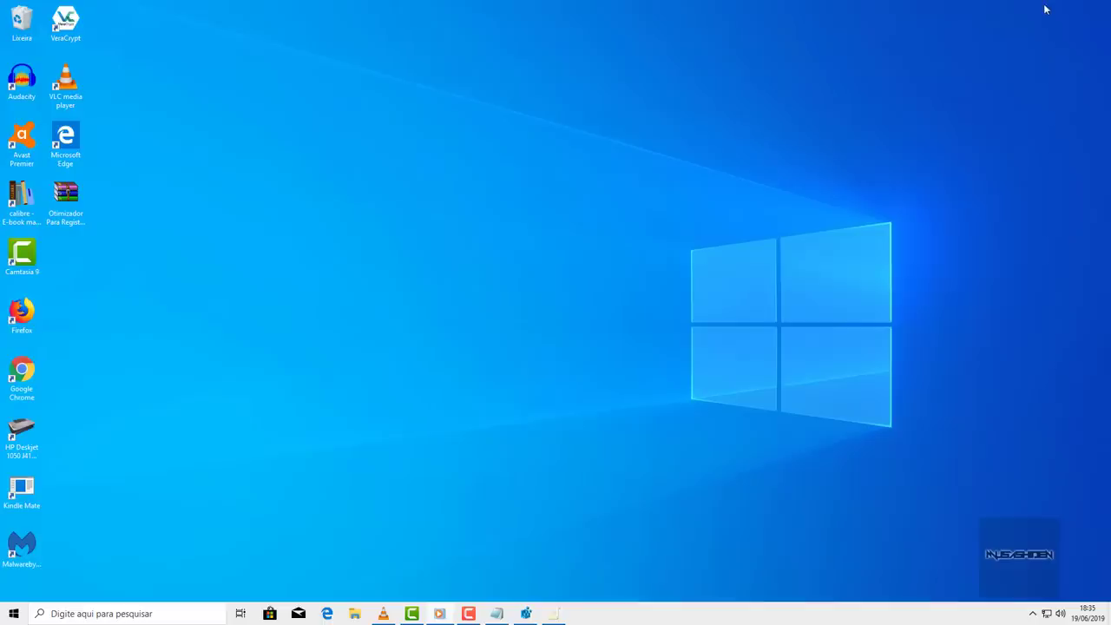
pyautogui.click(525, 614)
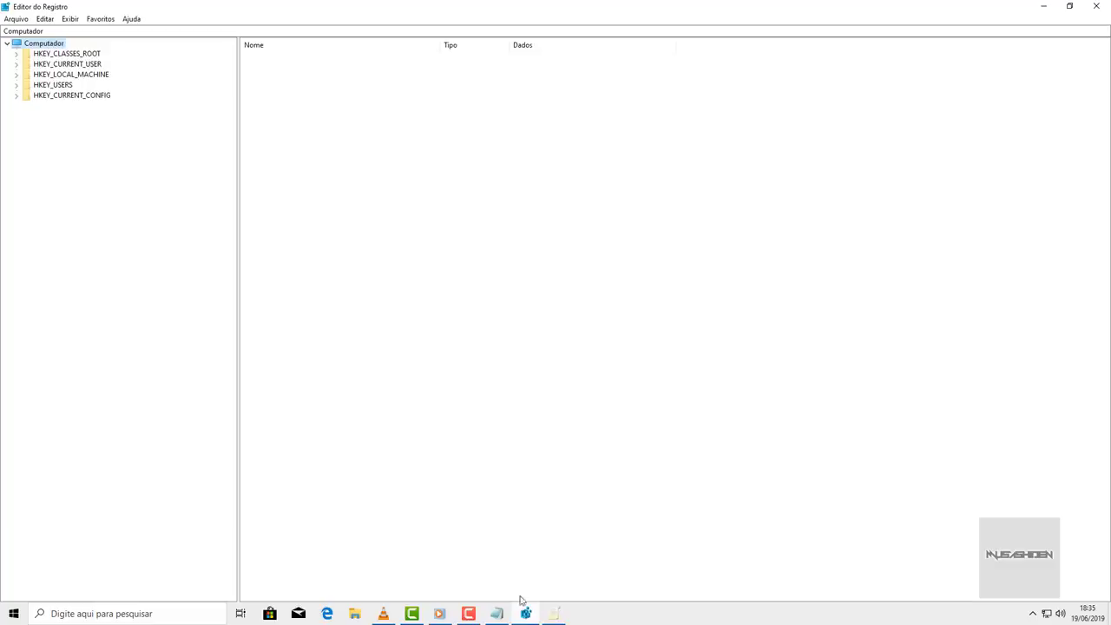
pyautogui.click(214, 30)
pyautogui.write('Computador\\HKEY_CURRENT_USER\\Software\\Microsoft\\Windows\\CurrentVersion\\Search')
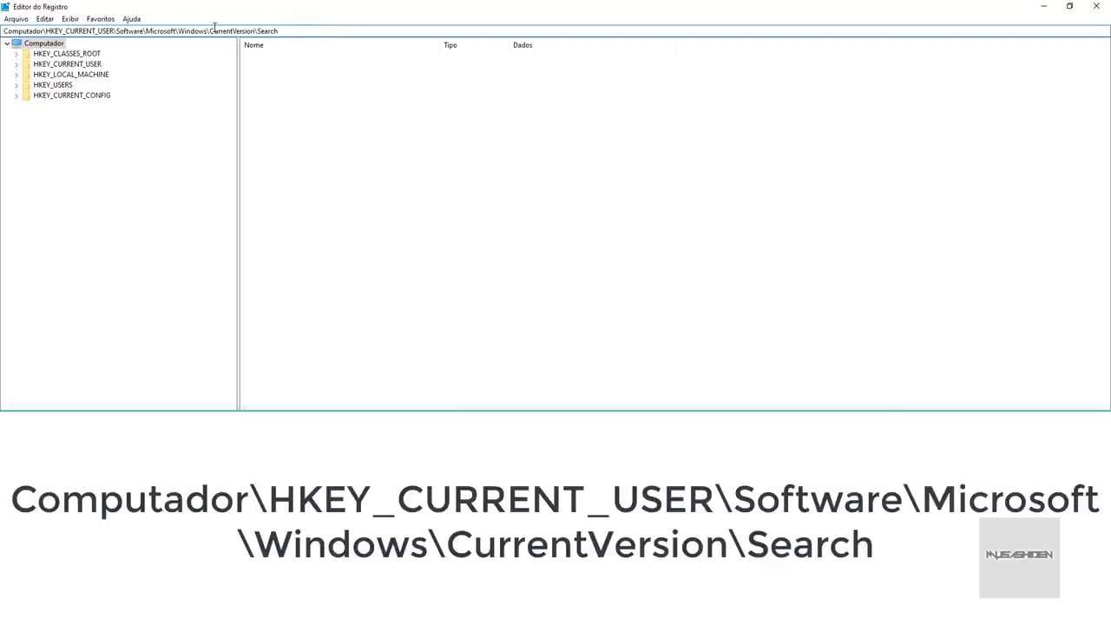
pyautogui.press('Return')
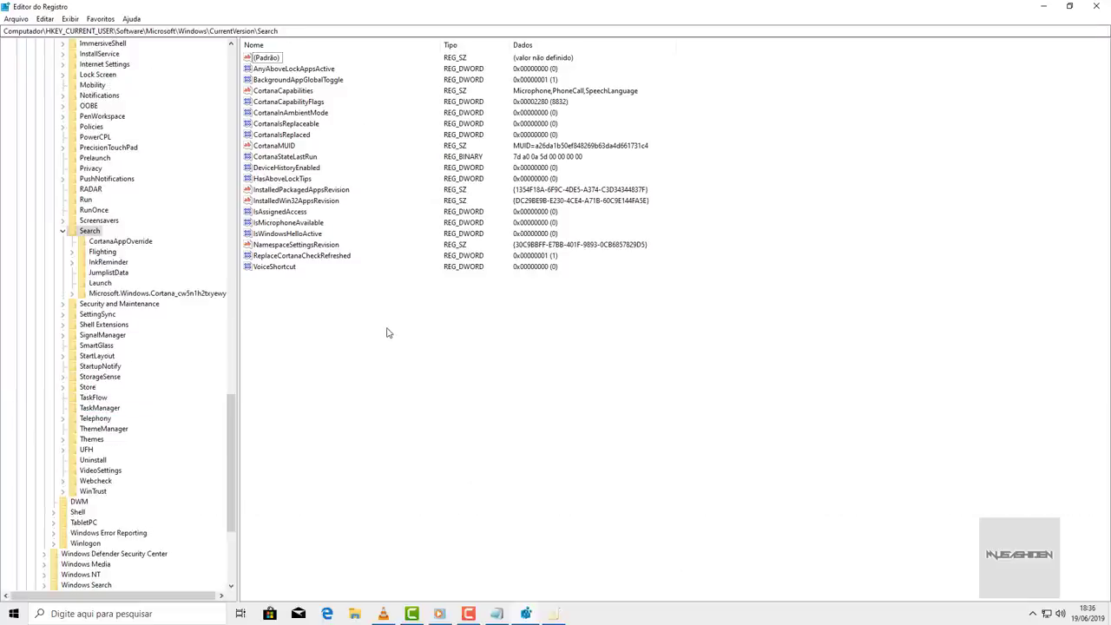
# - Create two DWORD values named BingSearchEnabled and CortanaConsent in the Search key
pyautogui.rightClick(388, 333)
pyautogui.moveTo(423, 339)
pyautogui.click(490, 376)
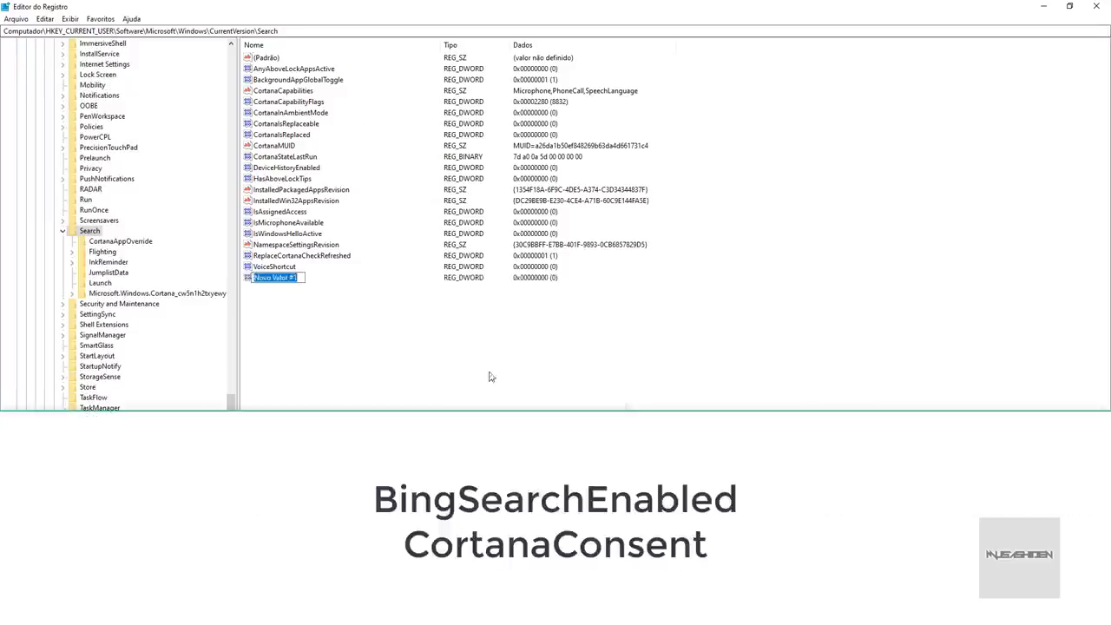
pyautogui.rightClick(343, 339)
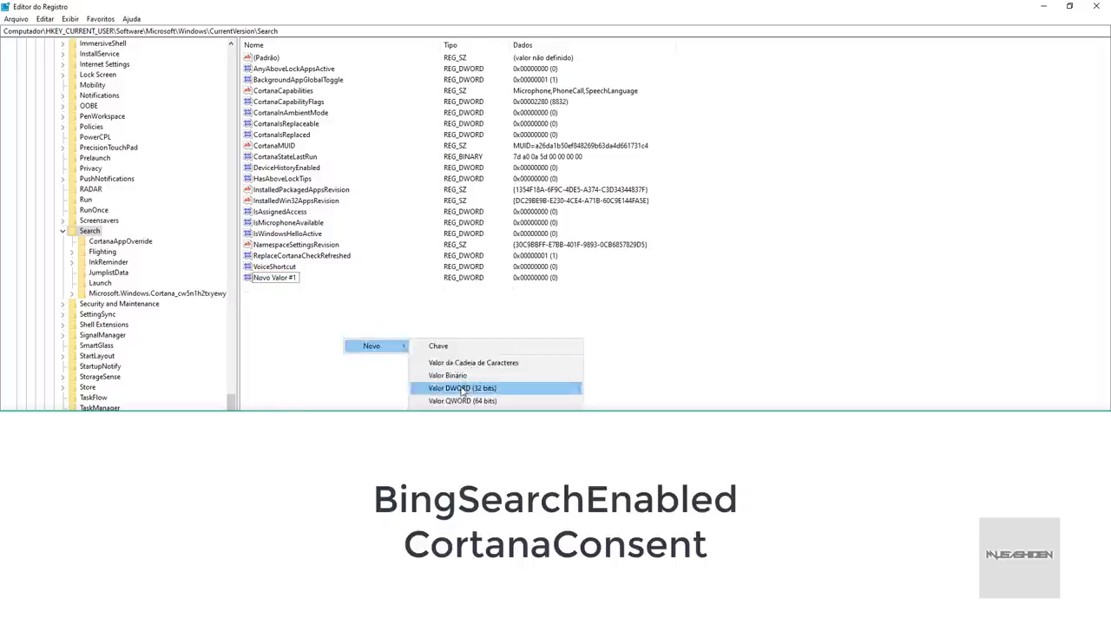
pyautogui.click(462, 388)
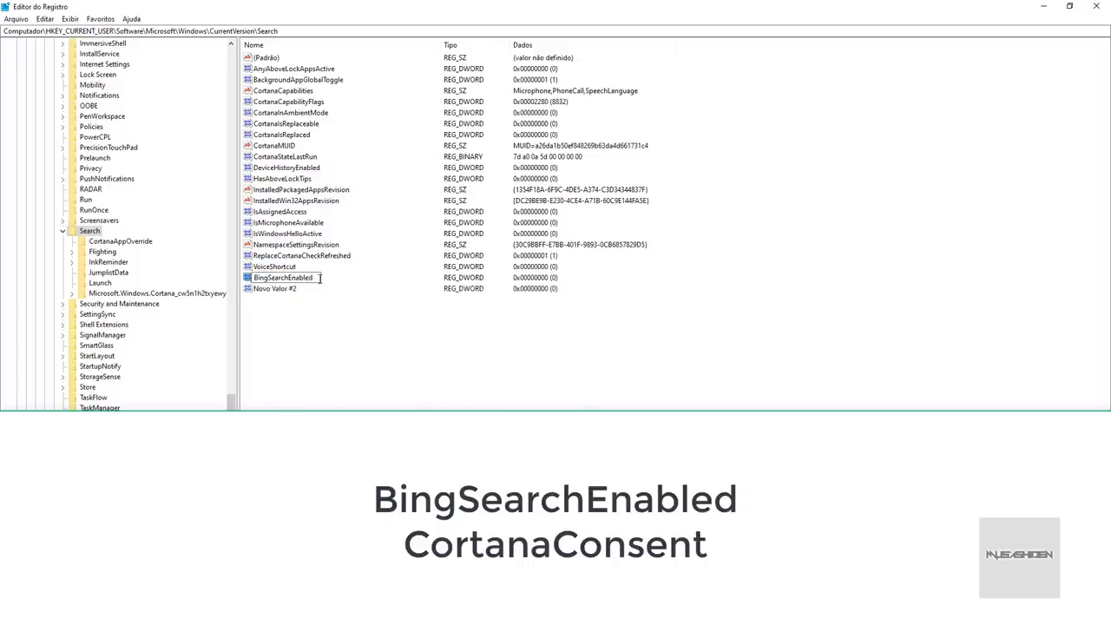
pyautogui.press('Return')
pyautogui.click(289, 288)
pyautogui.write('CortanaConsent')
pyautogui.press('Return')
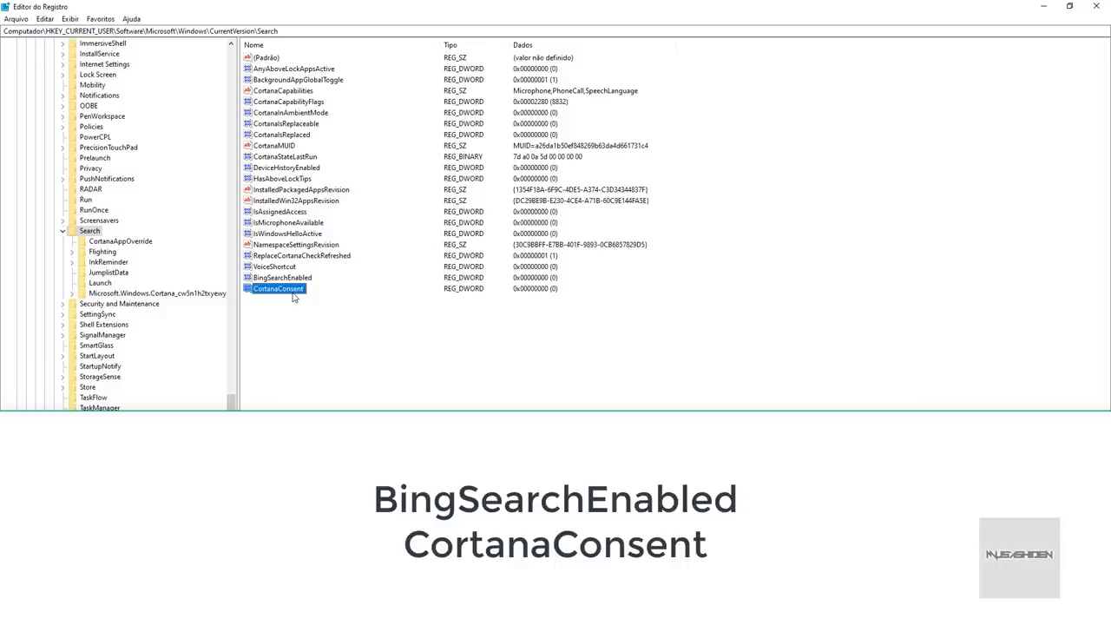
# - Confirm both BingSearchEnabled and CortanaConsent hold data 0, then type '50 cent' into search
pyautogui.doubleClick(282, 277)
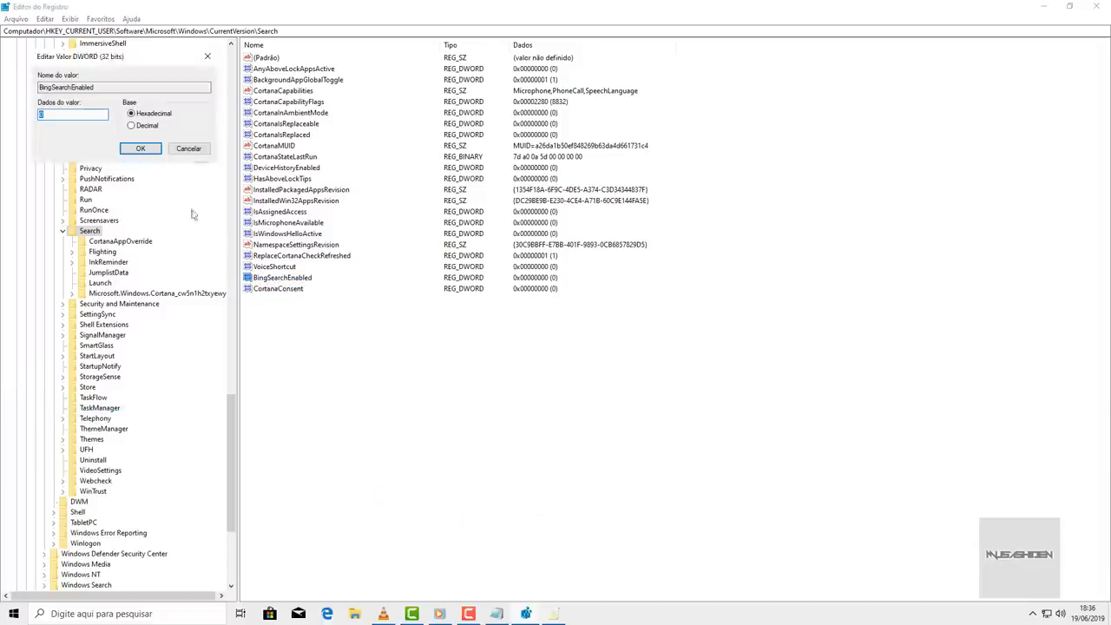
pyautogui.click(143, 149)
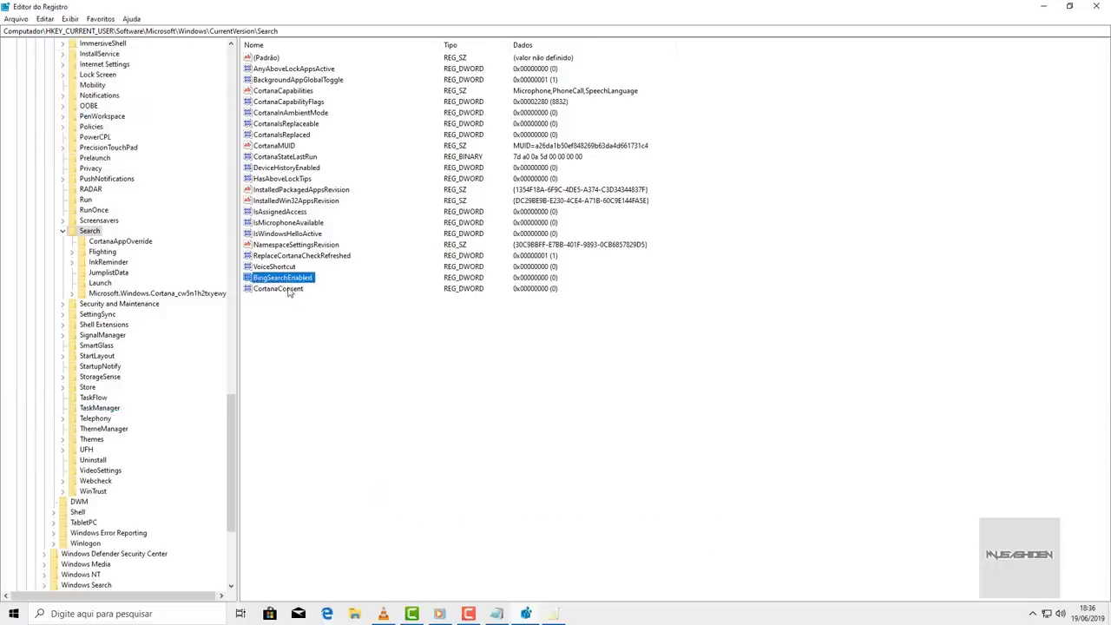
pyautogui.doubleClick(288, 289)
pyautogui.click(140, 148)
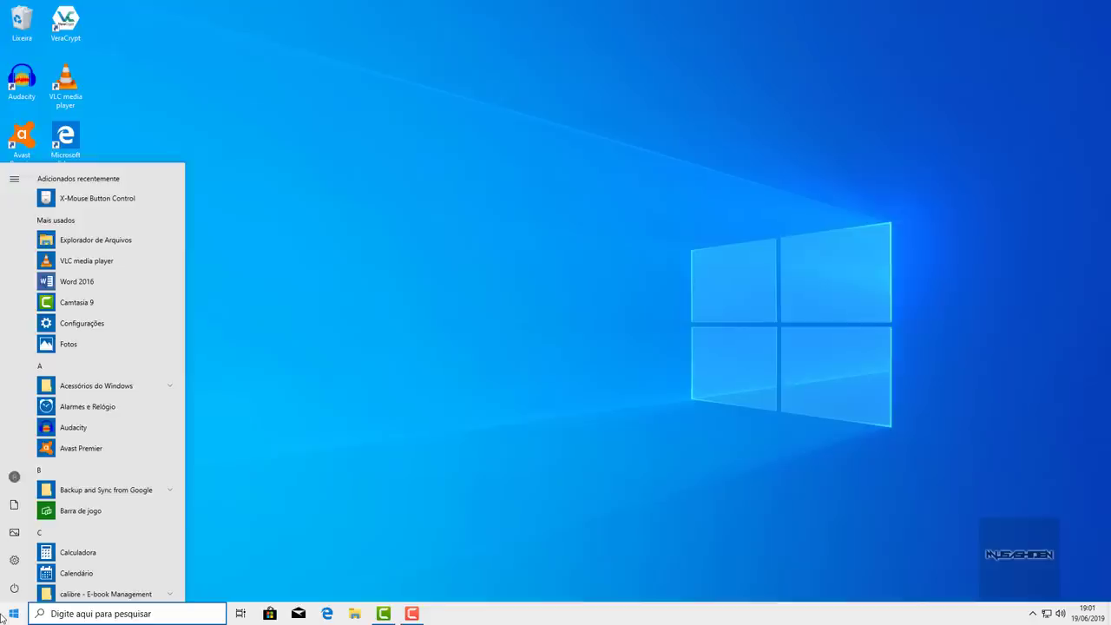
pyautogui.write('50 cent')
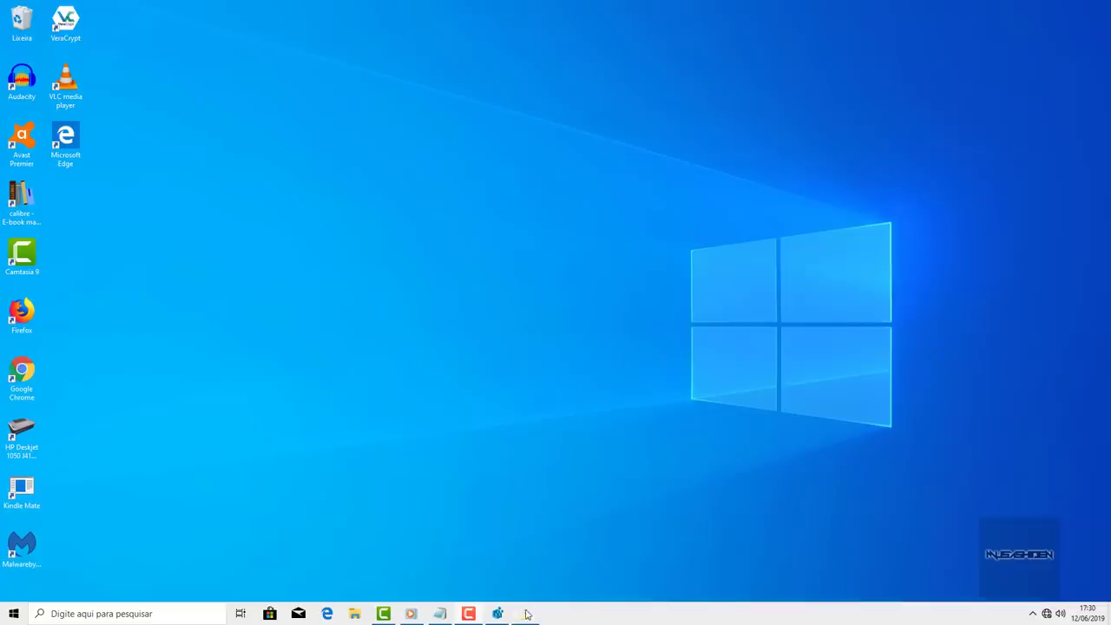
# - Launch Segurança do Windows from a Start search for 'seguran'
pyautogui.click(14, 614)
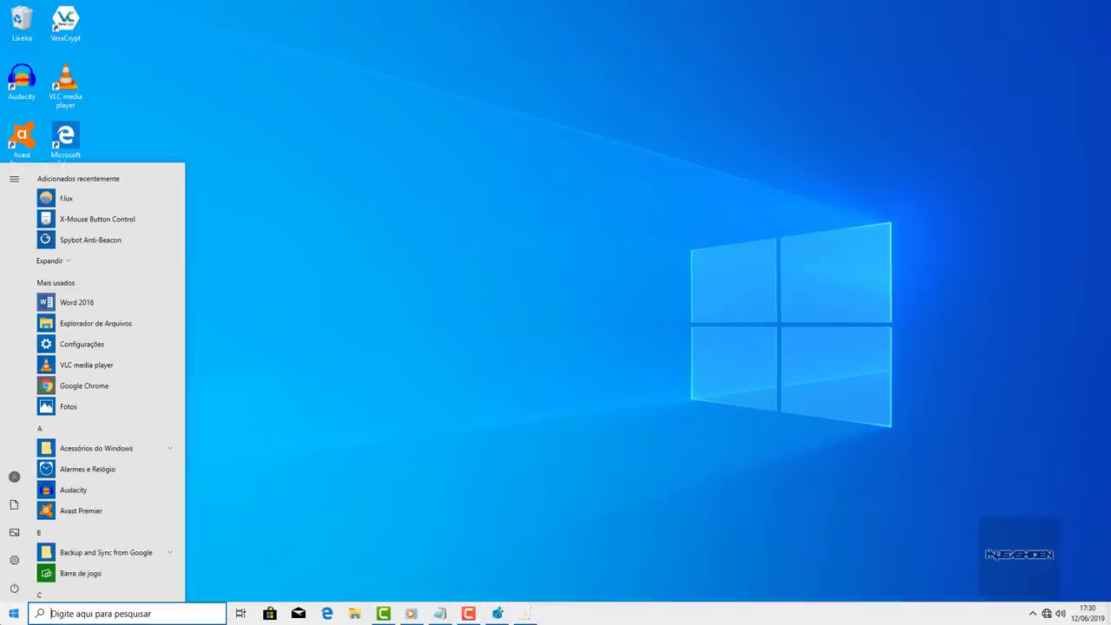
pyautogui.write('seguran')
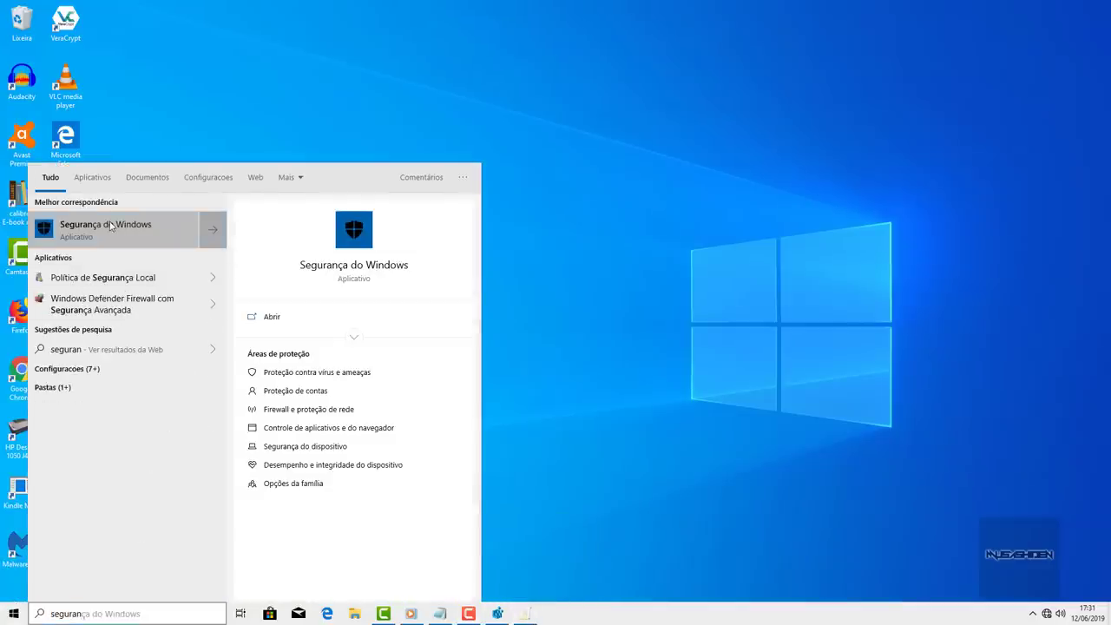
pyautogui.click(110, 226)
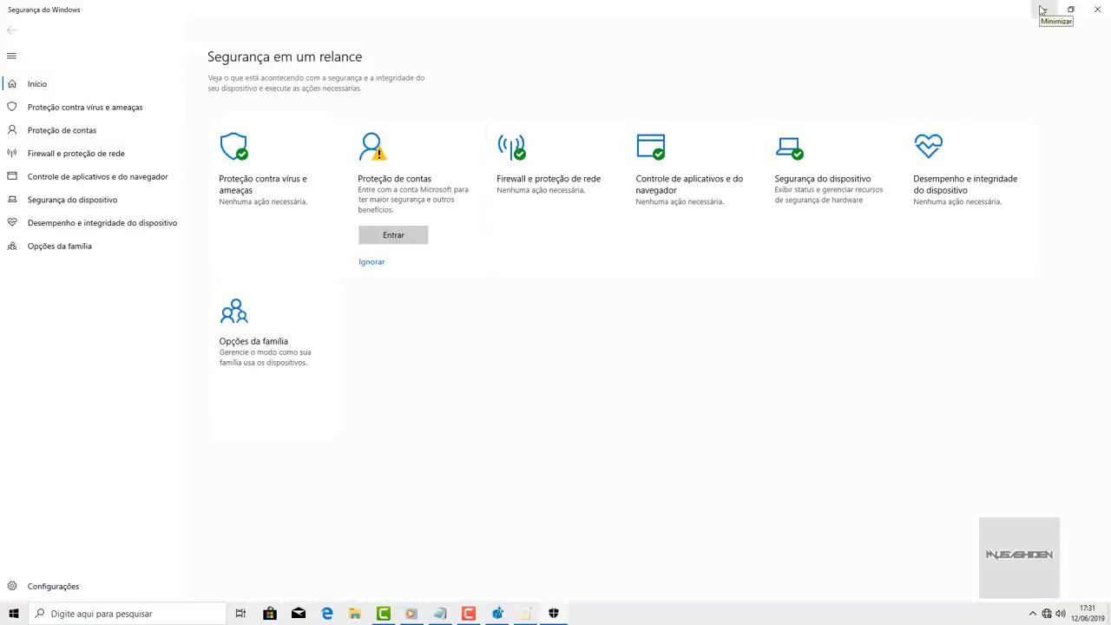
# - Search Windows for 'defender', then replace the search text with 'word 2016'
pyautogui.click(13, 614)
pyautogui.write('d')
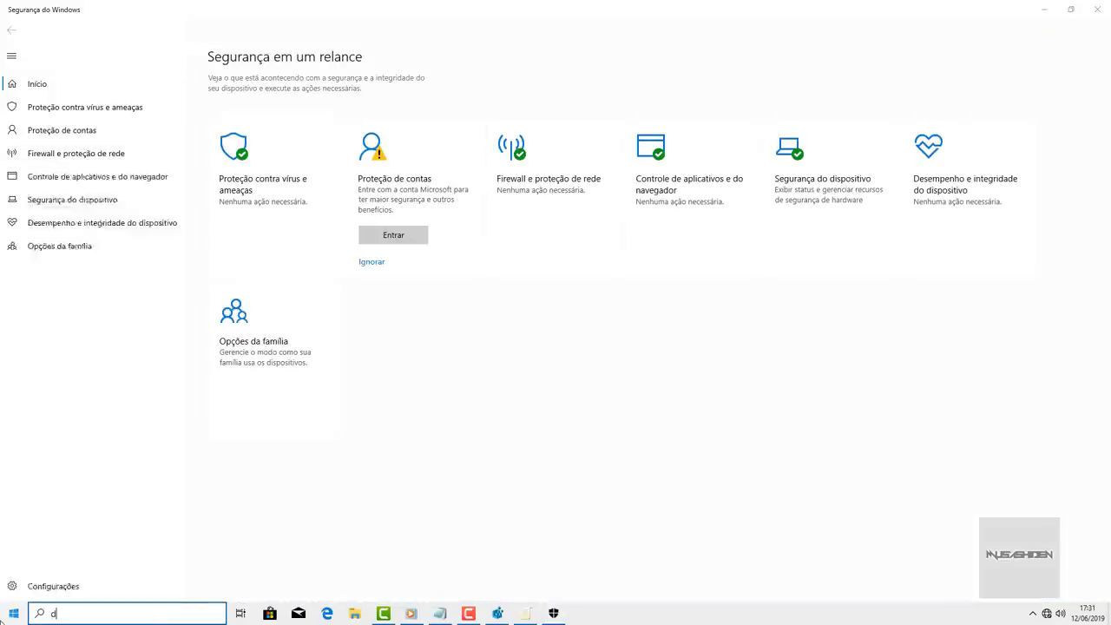
pyautogui.write('efender')
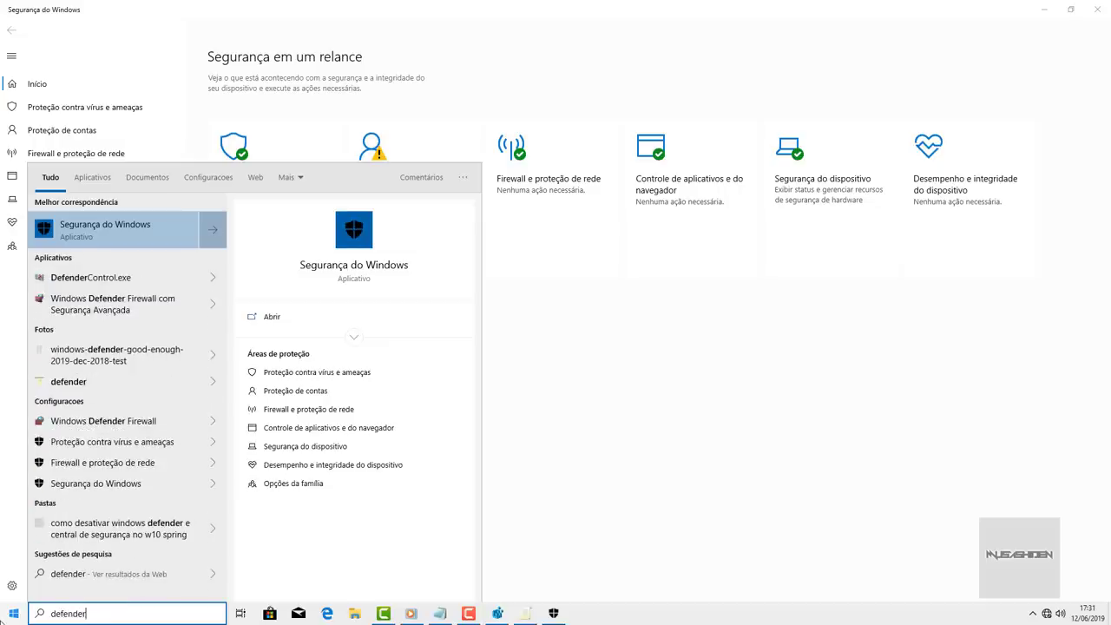
pyautogui.hotkey('ctrl', 'a')
pyautogui.write('word 2016')
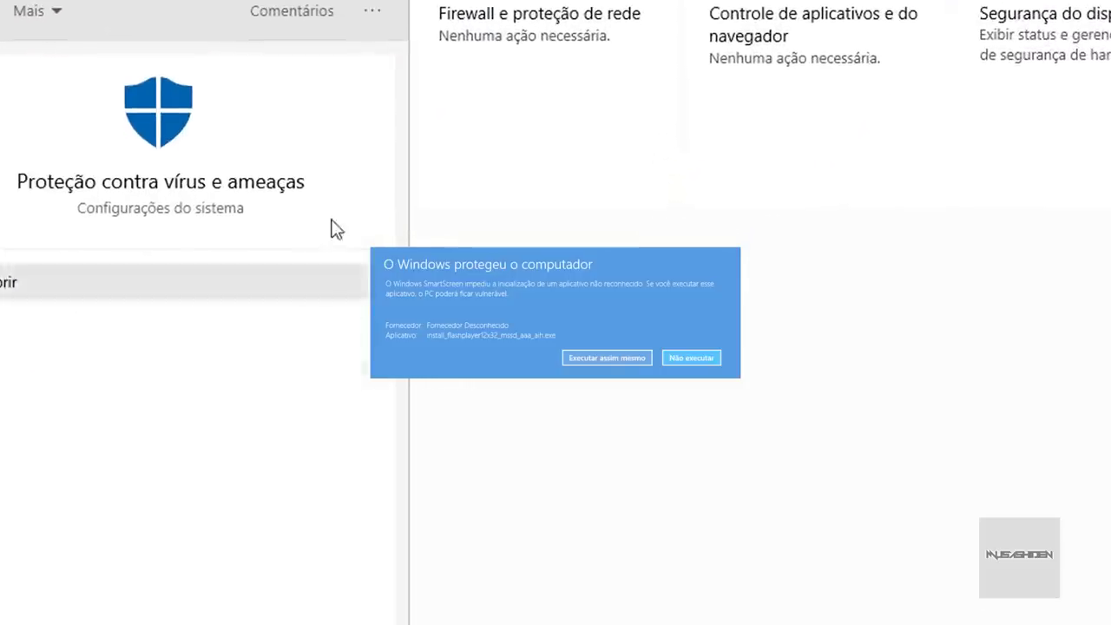
# - Open Proteção contra vírus e ameaças, expand the Windows Defender Antivirus options, then go back
pyautogui.click(365, 178)
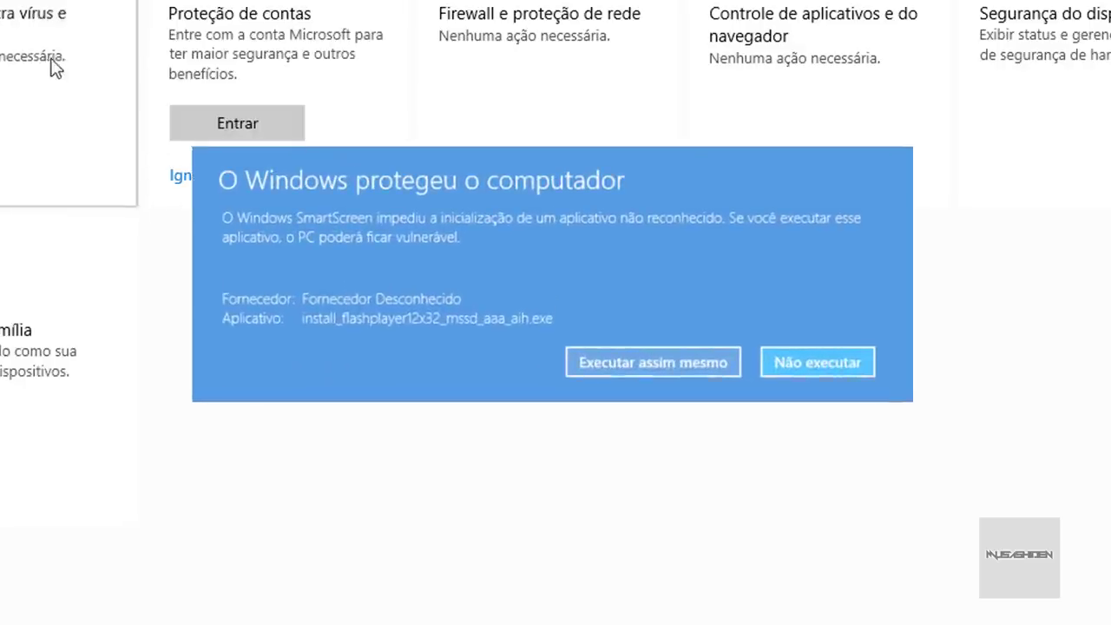
pyautogui.click(50, 67)
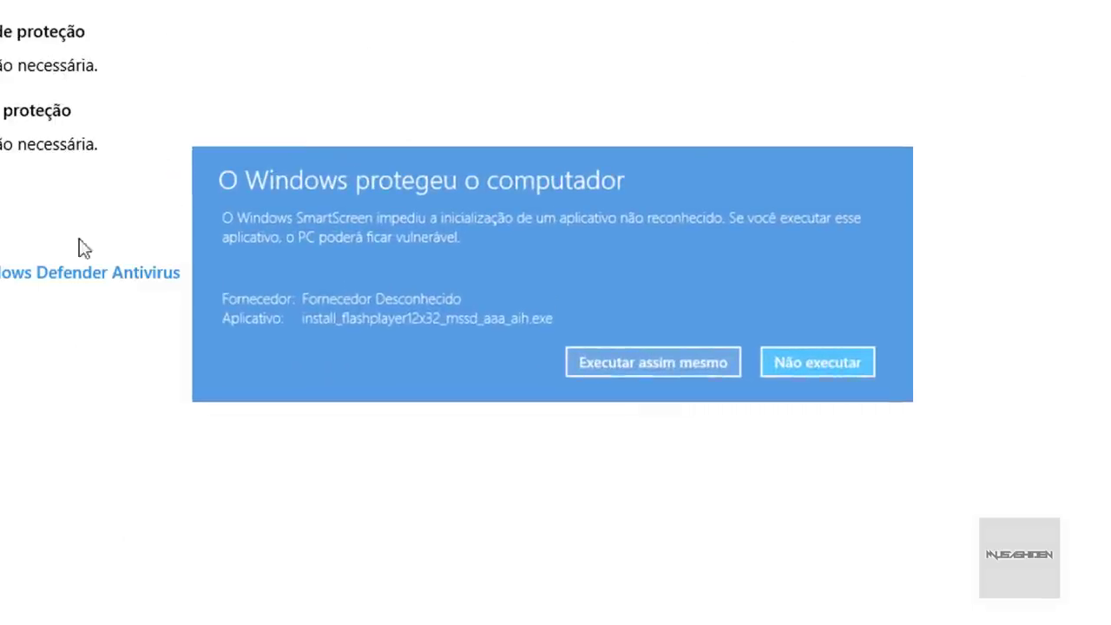
pyautogui.click(109, 276)
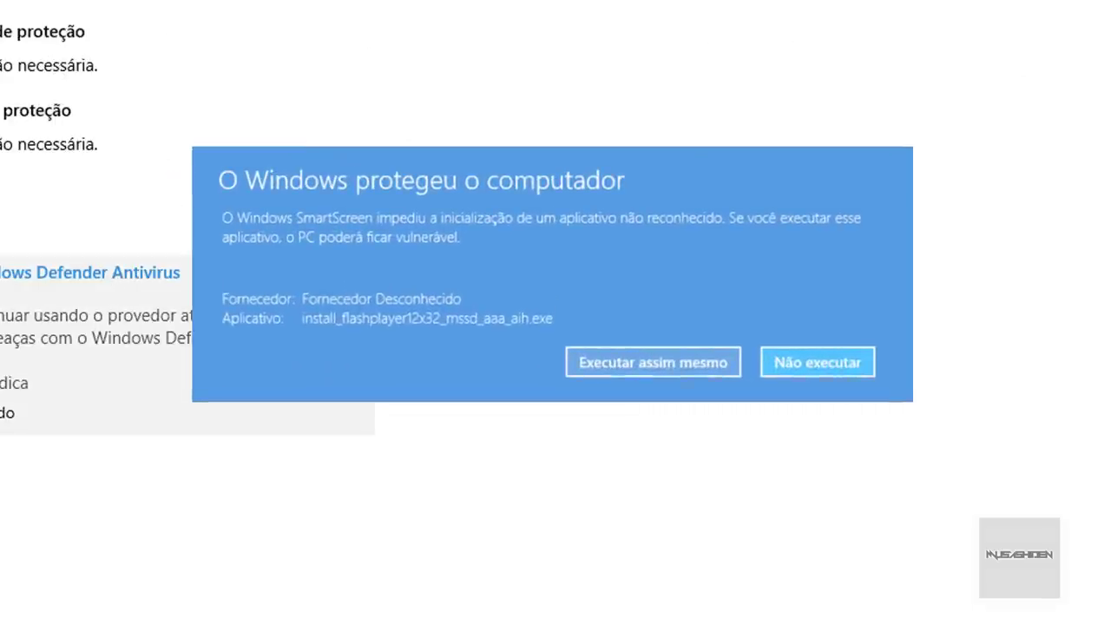
pyautogui.hotkey('alt', 'Left')
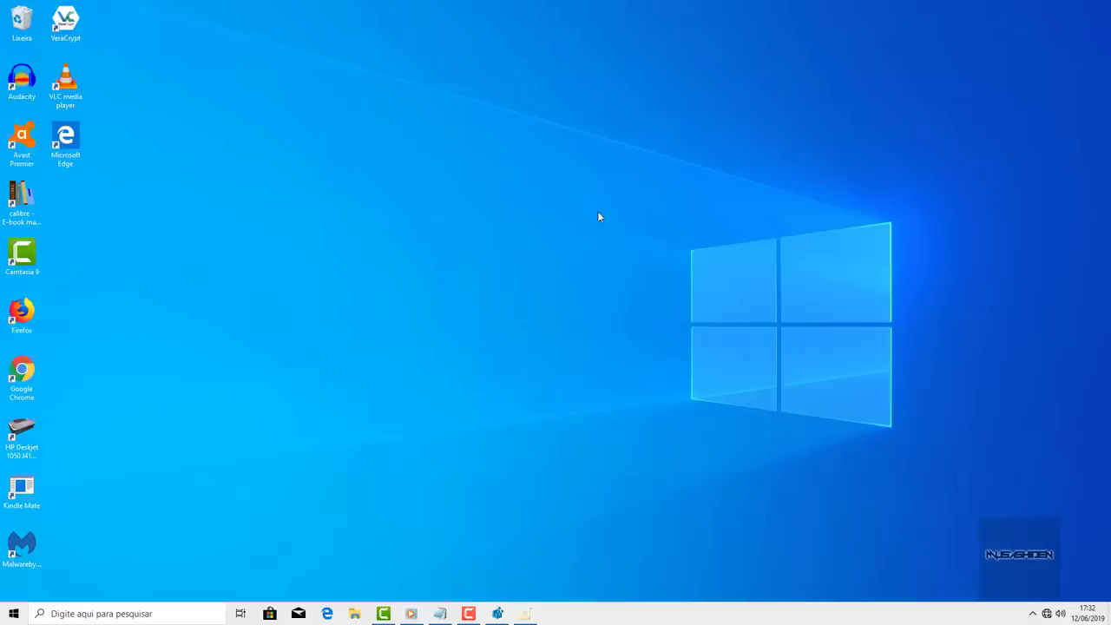
# - Launch Windows Security via a 'segurança' search and set Verificar aplicativos e arquivos to Desativado
pyautogui.press('super')
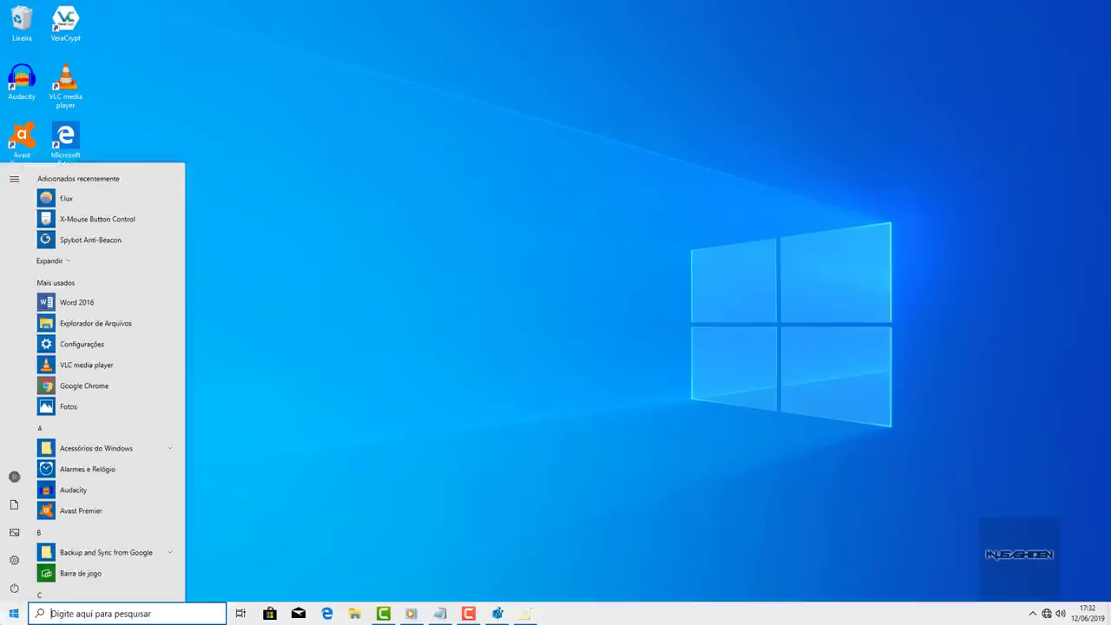
pyautogui.write('segurança')
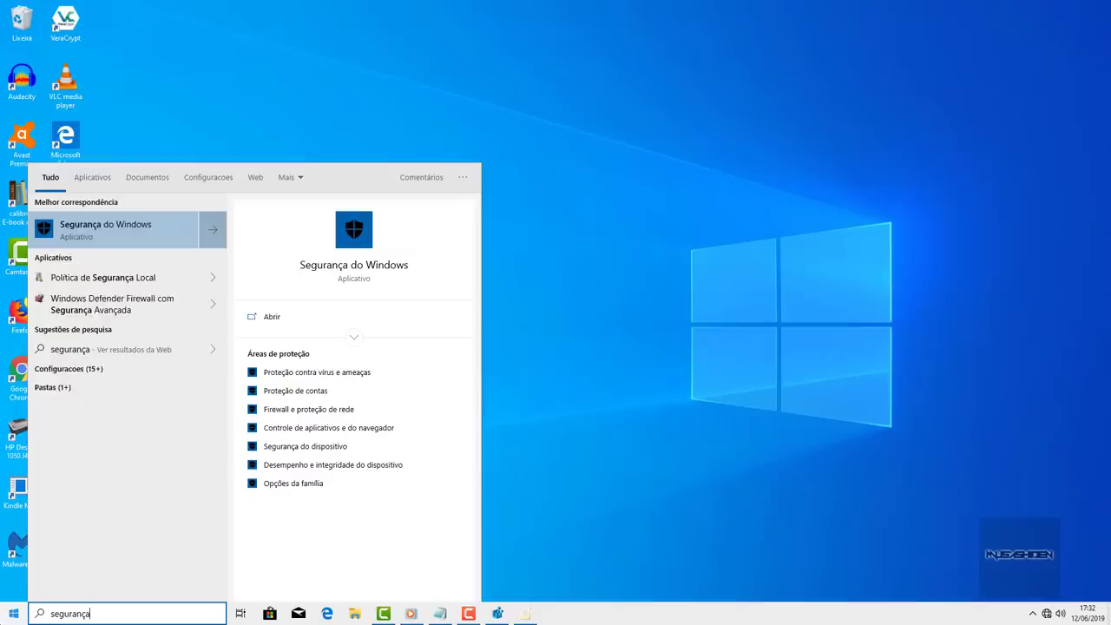
pyautogui.press('Return')
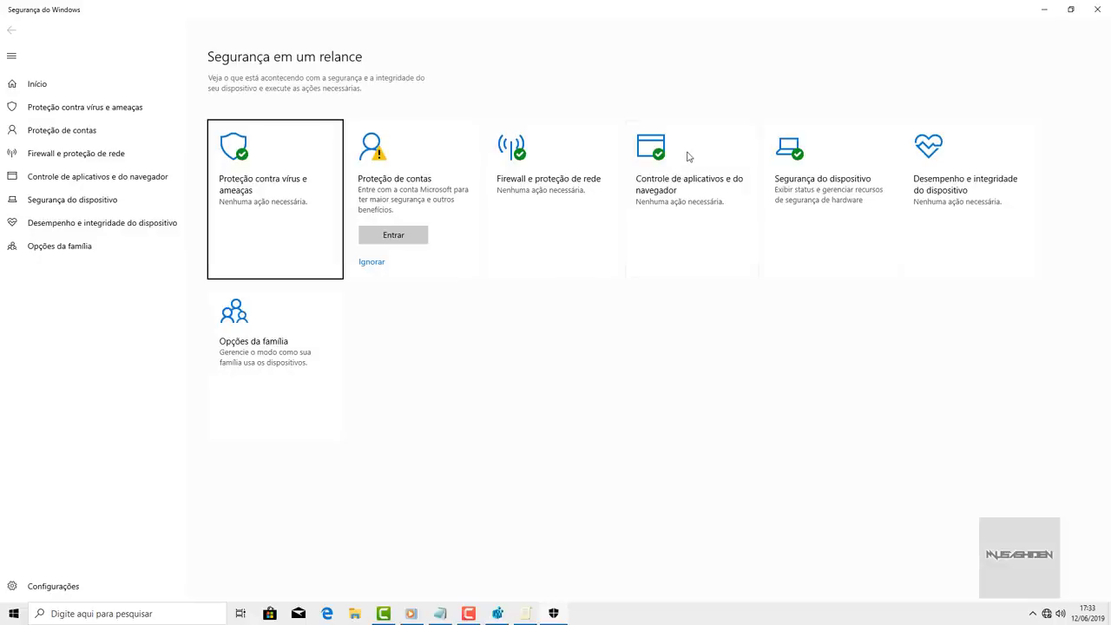
pyautogui.click(688, 156)
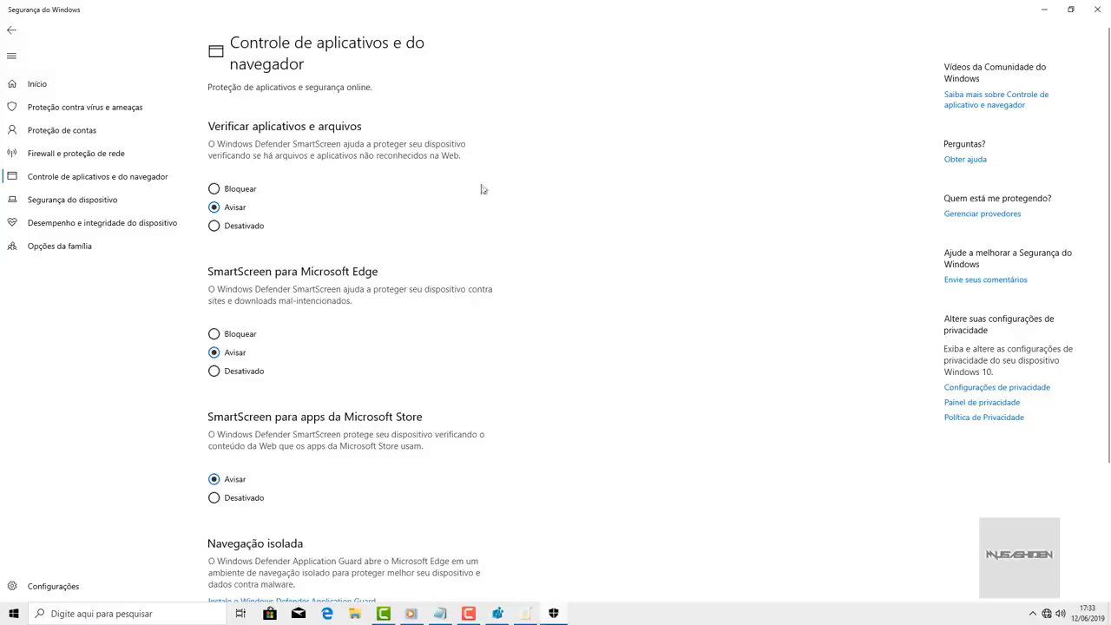
pyautogui.click(215, 227)
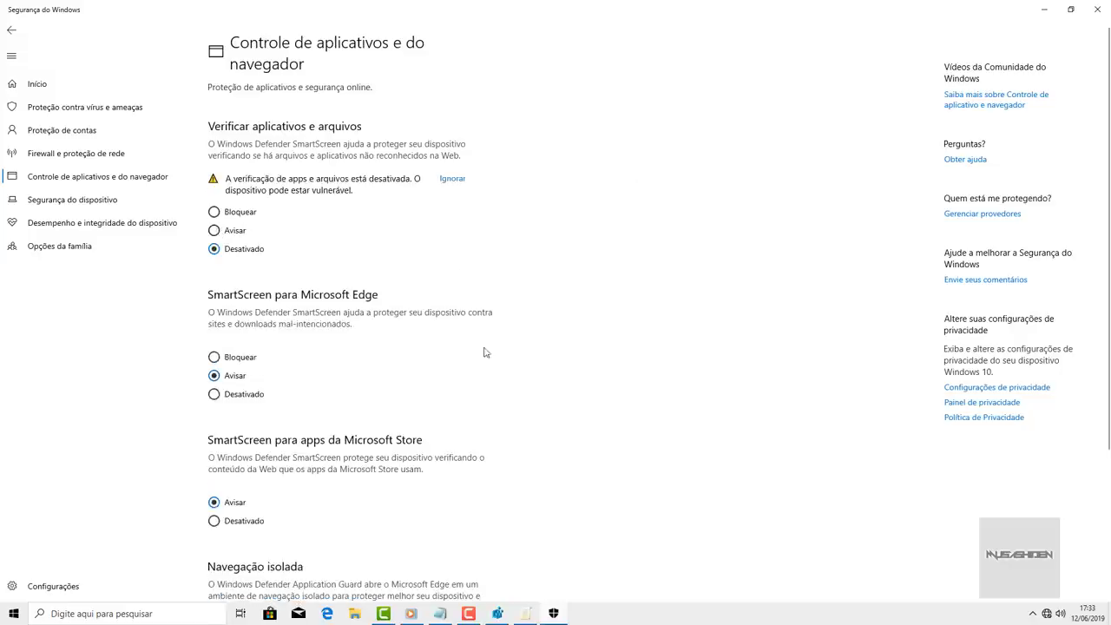
pyautogui.click(521, 607)
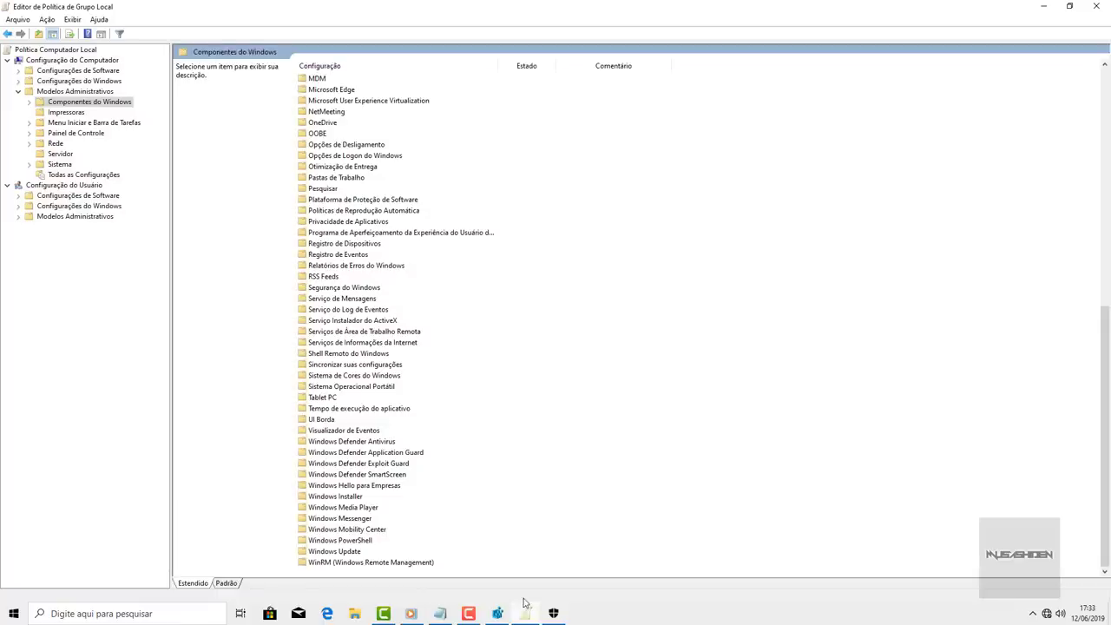
# - Set Windows Defender SmartScreen > Explorer > Configurar o Windows Defender SmartScreen to Desabilitado
pyautogui.click(383, 476)
pyautogui.doubleClick(383, 476)
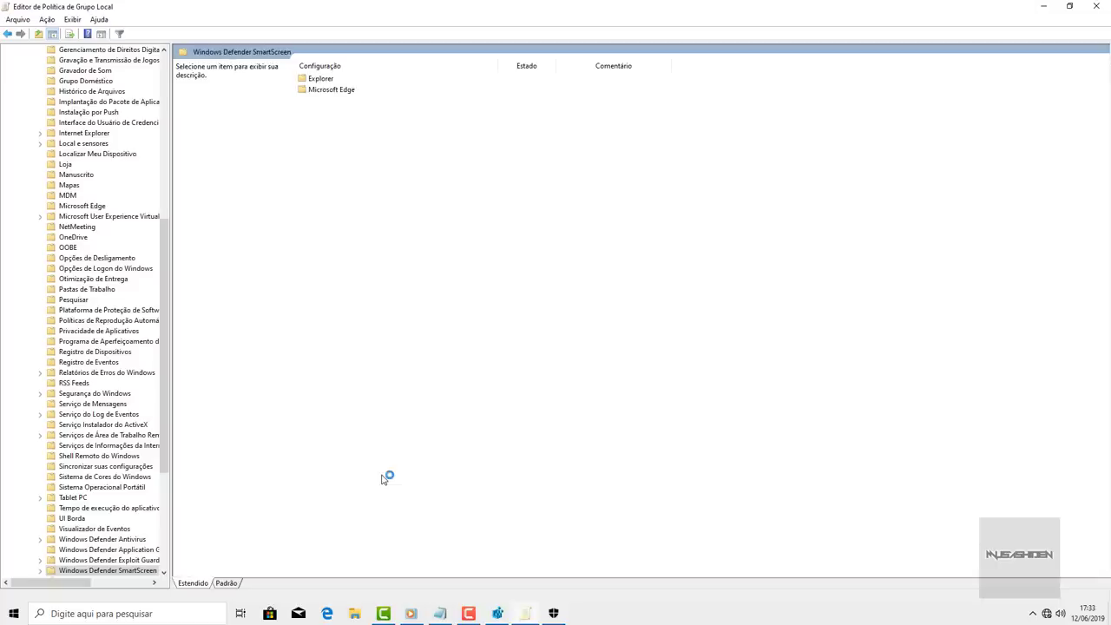
pyautogui.click(323, 80)
pyautogui.doubleClick(324, 79)
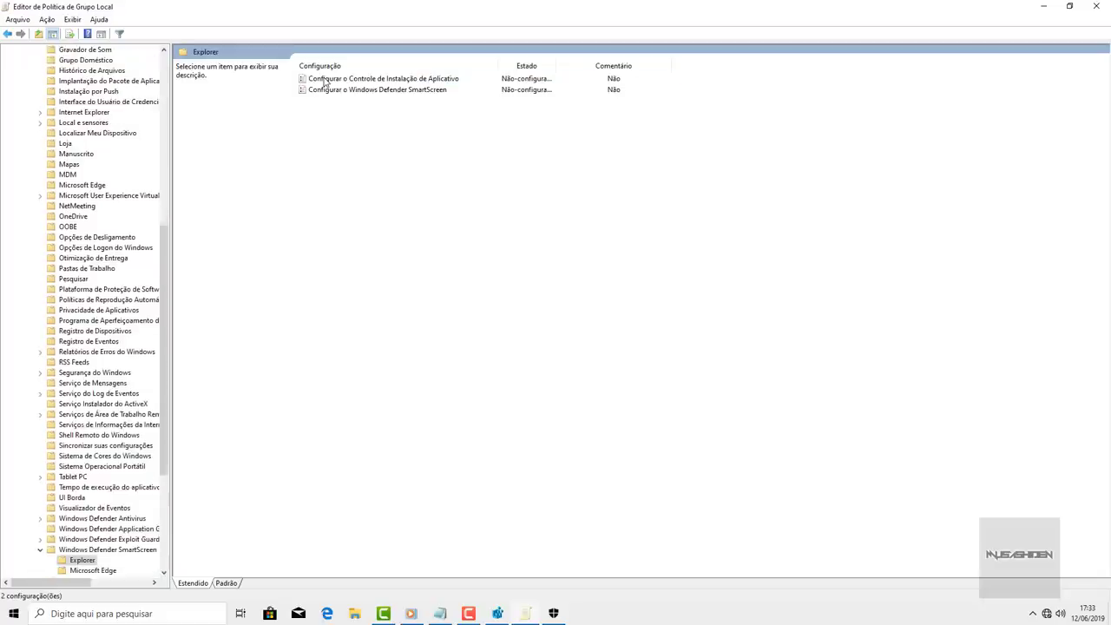
pyautogui.click(384, 91)
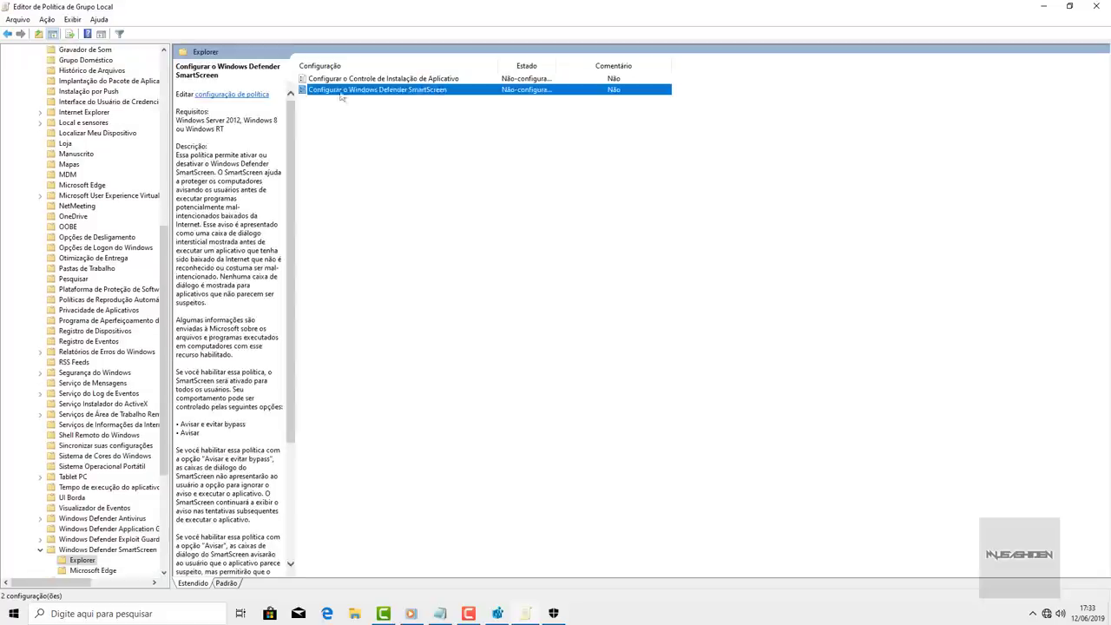
pyautogui.doubleClick(441, 91)
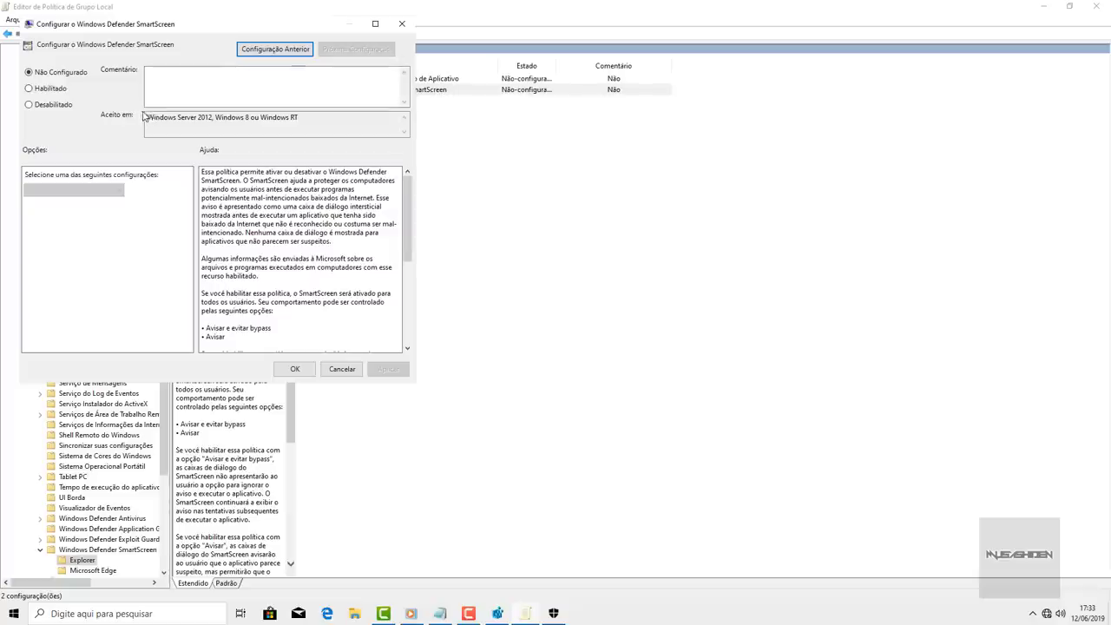
pyautogui.click(29, 105)
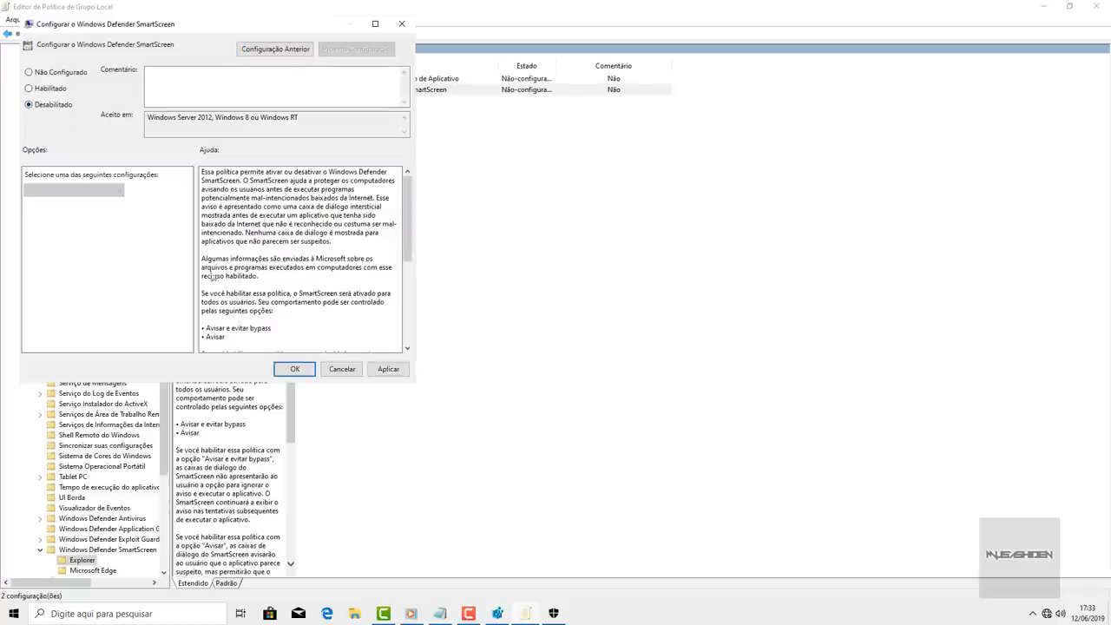
pyautogui.click(293, 369)
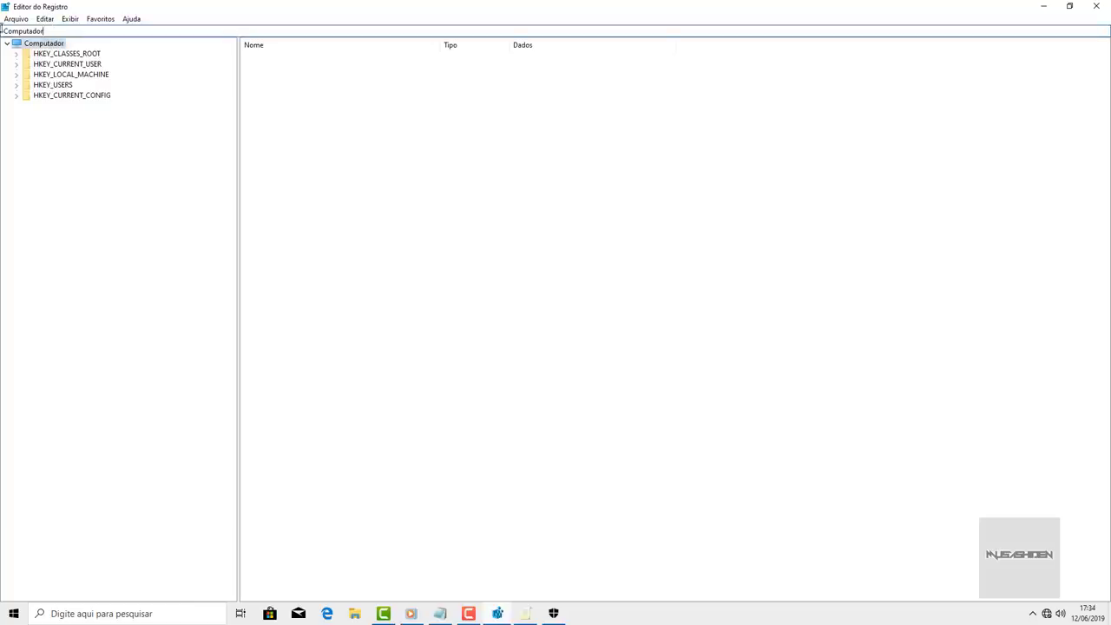
# - Navigate Registry Editor to the Policies\Microsoft\Windows\System key via the pasted path
pyautogui.click(53, 27)
pyautogui.write('computador\\HKEY_LOCAL_MACHINE\\SOFTWARE\\Policies\\Microsoft\\Windows')
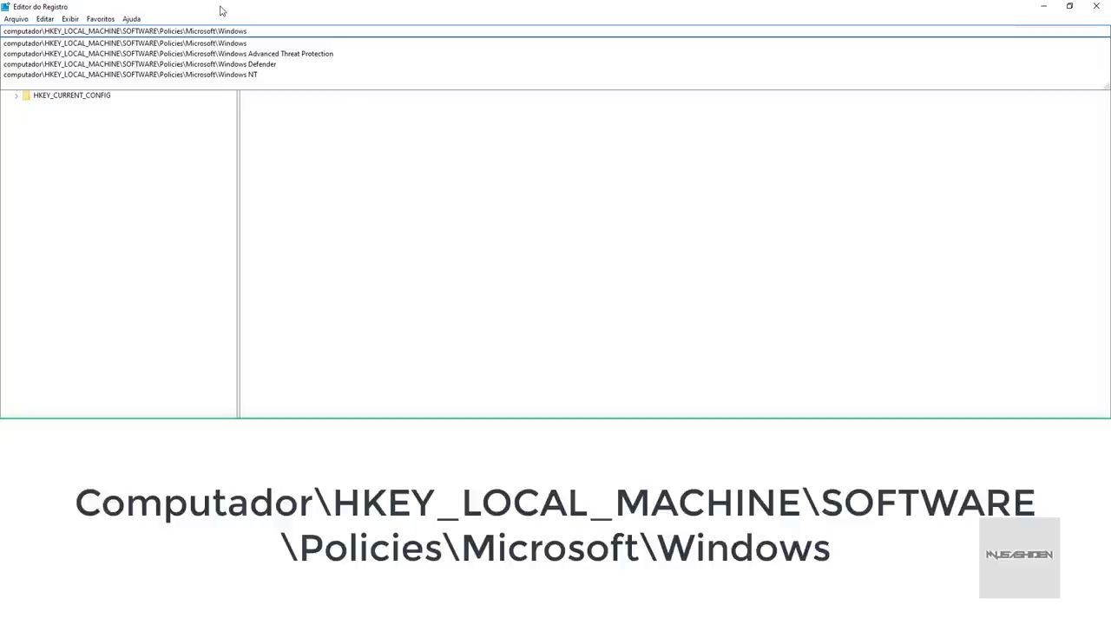
pyautogui.press('Return')
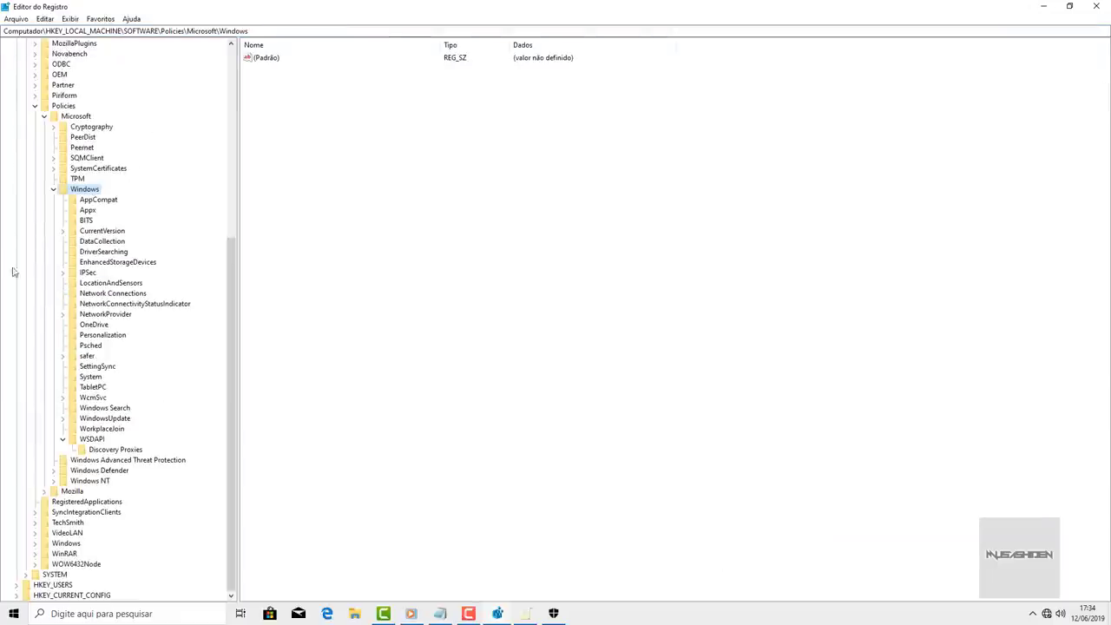
pyautogui.click(97, 377)
pyautogui.scroll(10, 149, 257)
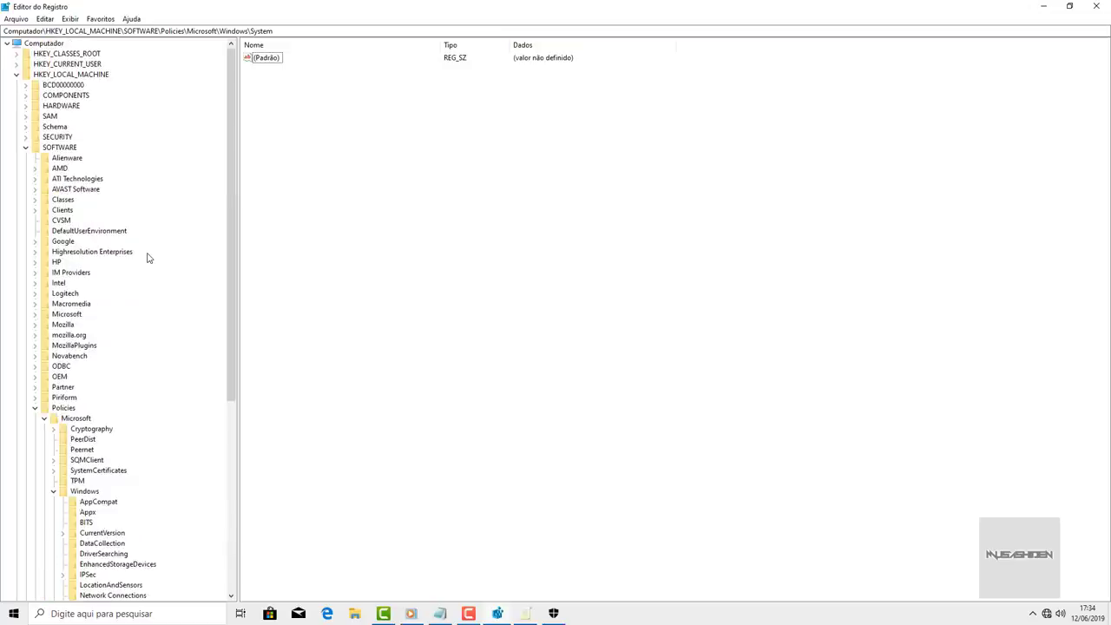
pyautogui.scroll(-10, 149, 257)
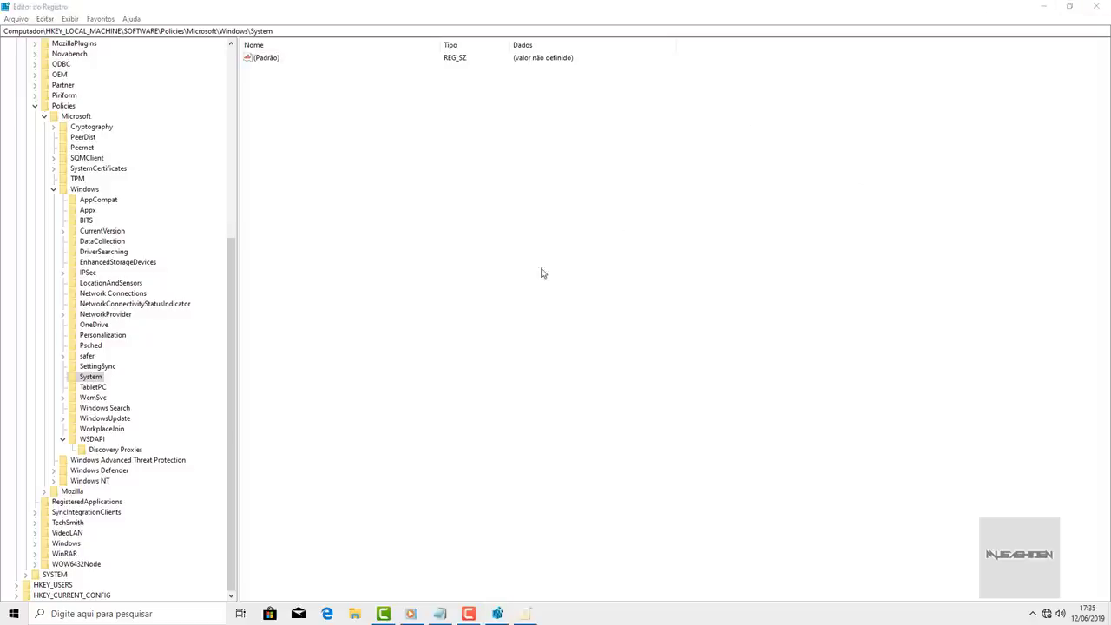
# - Create a 32-bit DWORD named EnableSmartScreen with value data 0
pyautogui.rightClick(257, 83)
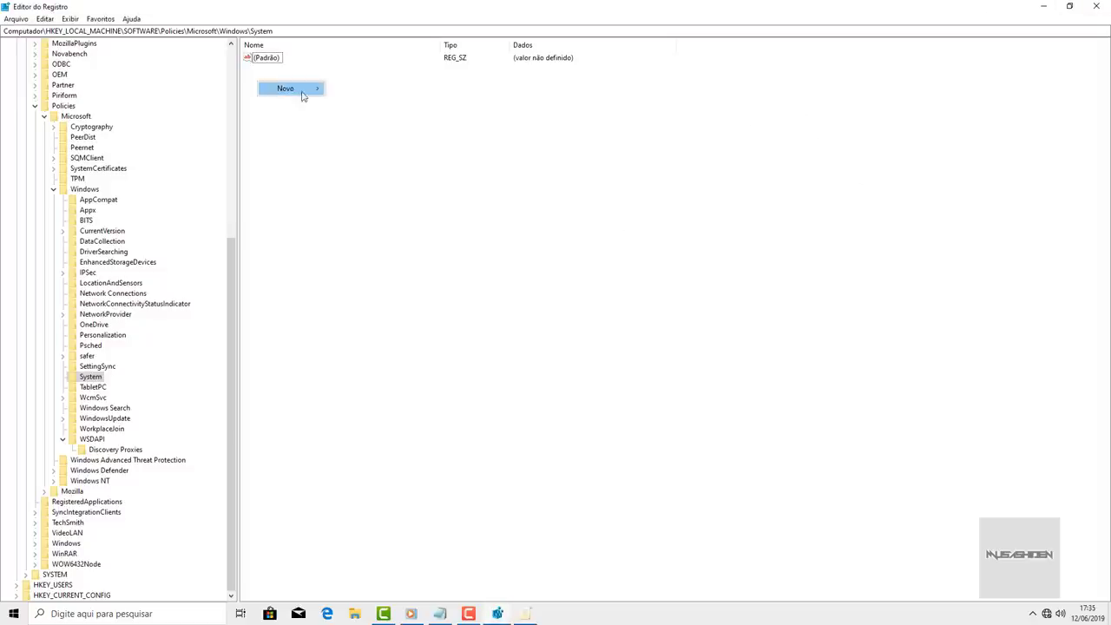
pyautogui.moveTo(304, 90)
pyautogui.click(391, 130)
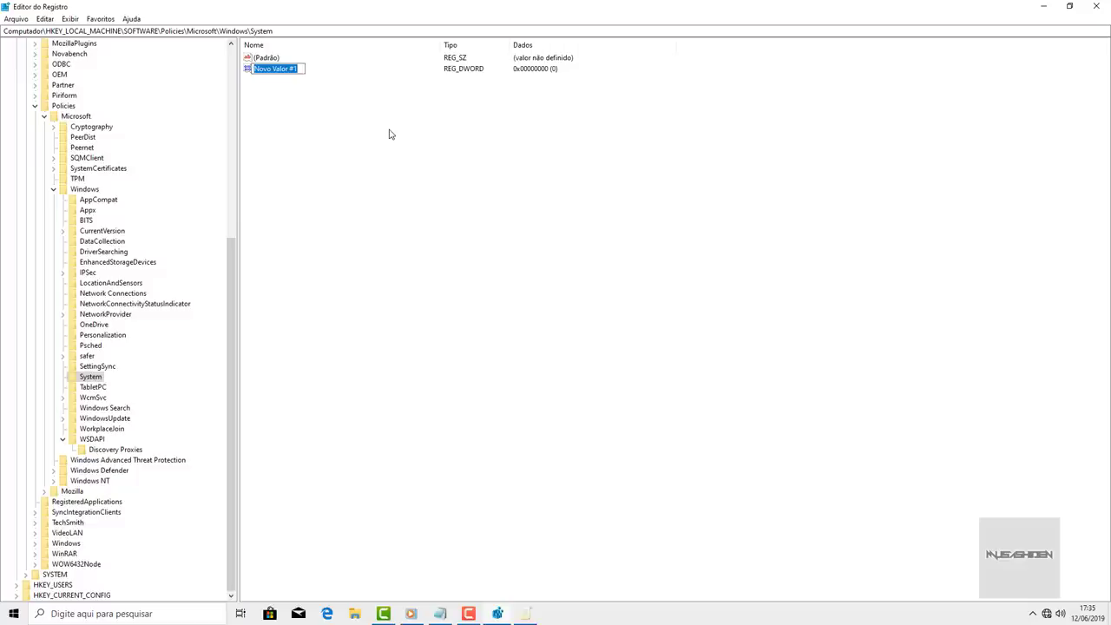
pyautogui.write('EnableSmartScreen')
pyautogui.press('Return')
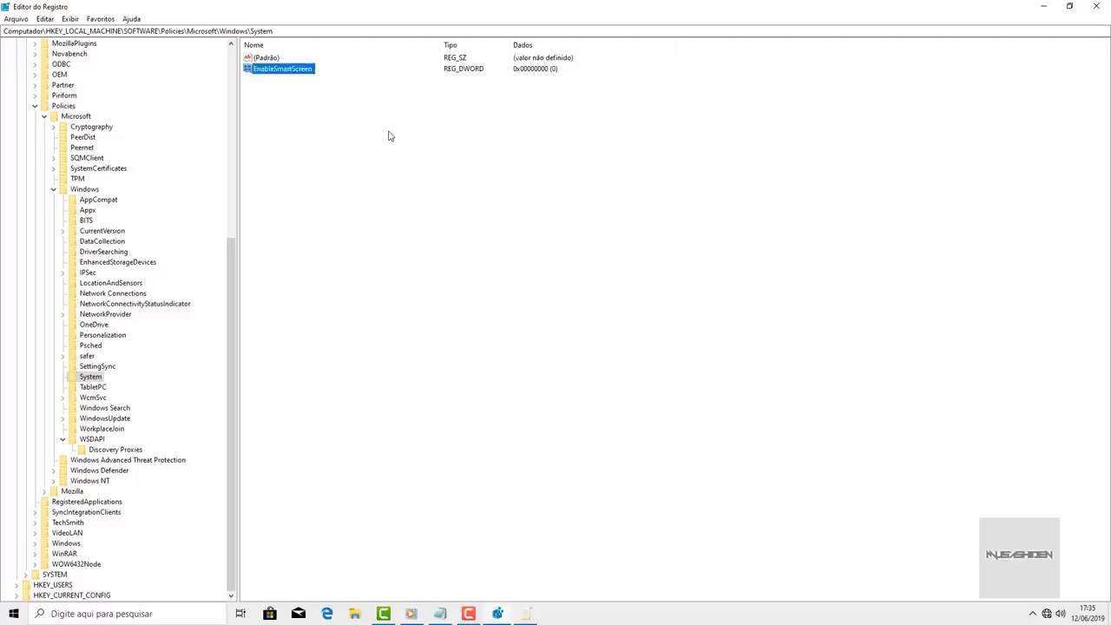
pyautogui.doubleClick(294, 70)
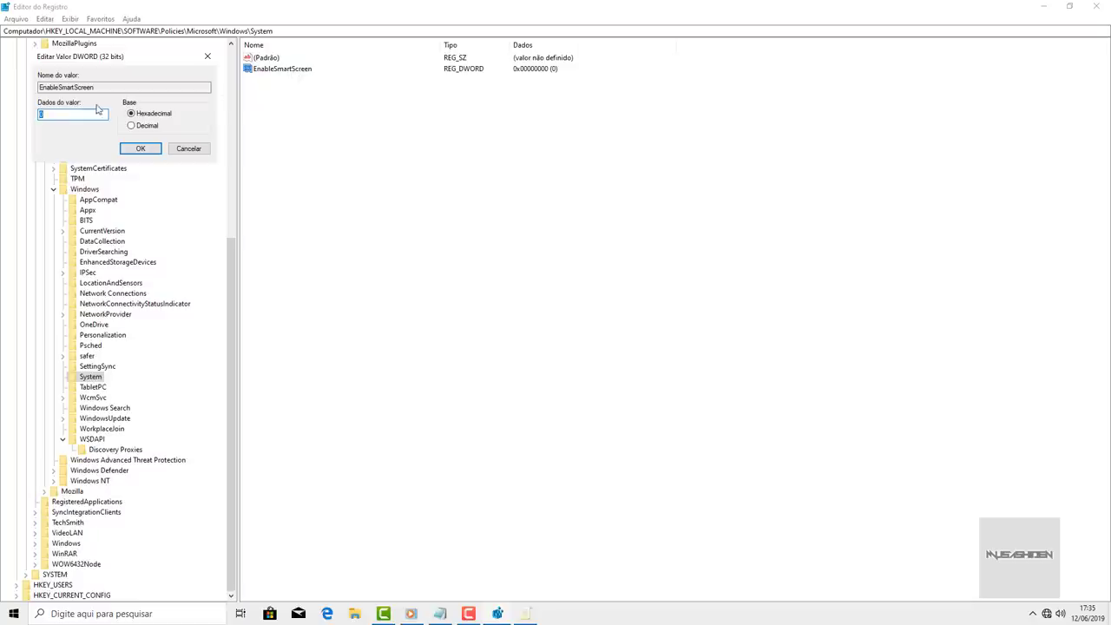
pyautogui.write('0')
pyautogui.click(138, 149)
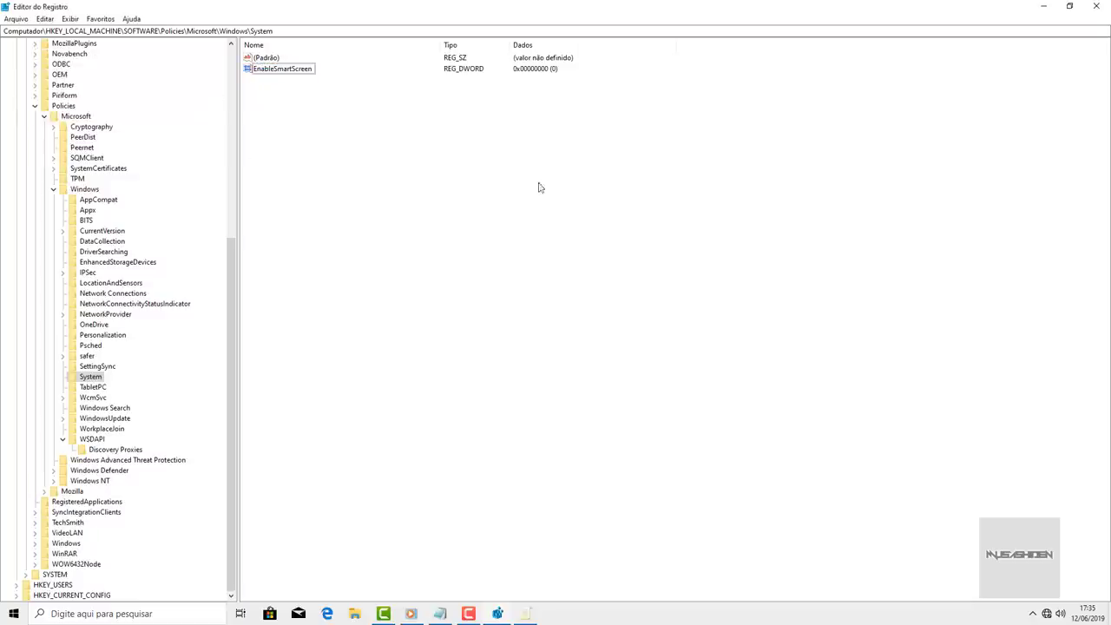
# - In the Notepad notes, select the Windows Defender registry path line, then minimize Notepad
pyautogui.hotkey('alt', 'Tab')
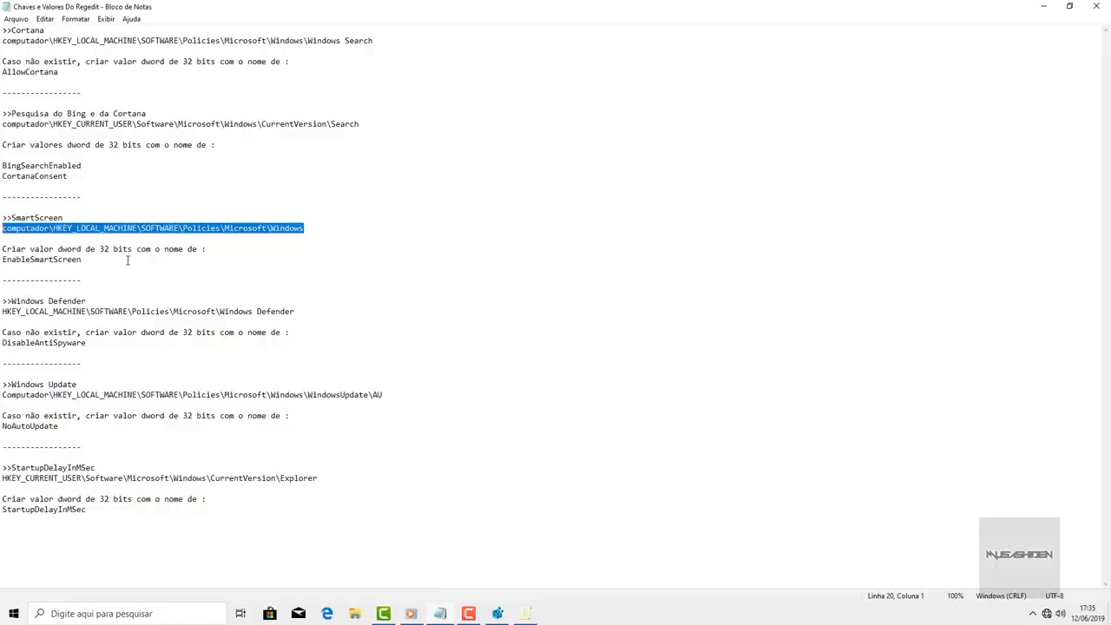
pyautogui.moveTo(295, 311); pyautogui.dragTo(2, 315)
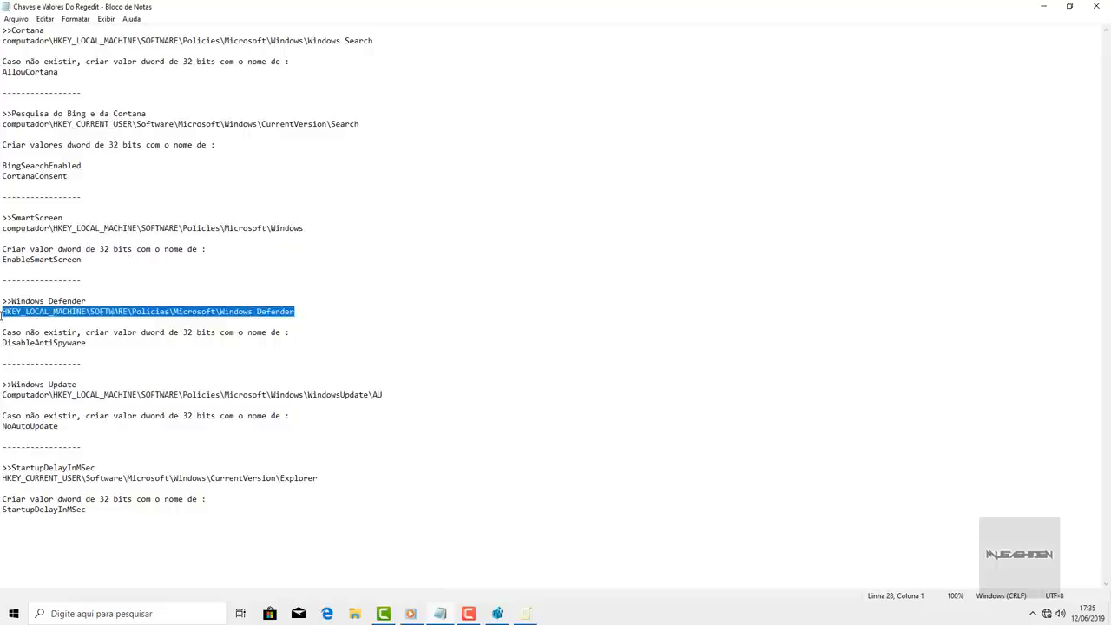
pyautogui.click(1043, 6)
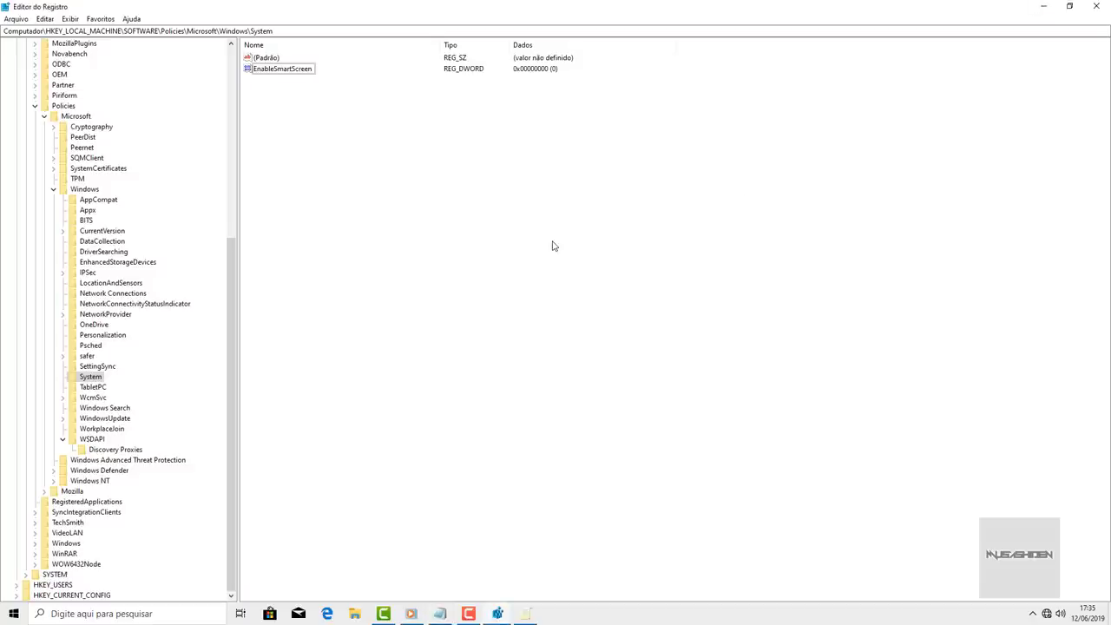
# - Minimize Registry Editor, launch Windows Security via 'segu', and expand the Defender Antivirus options
pyautogui.click(1044, 6)
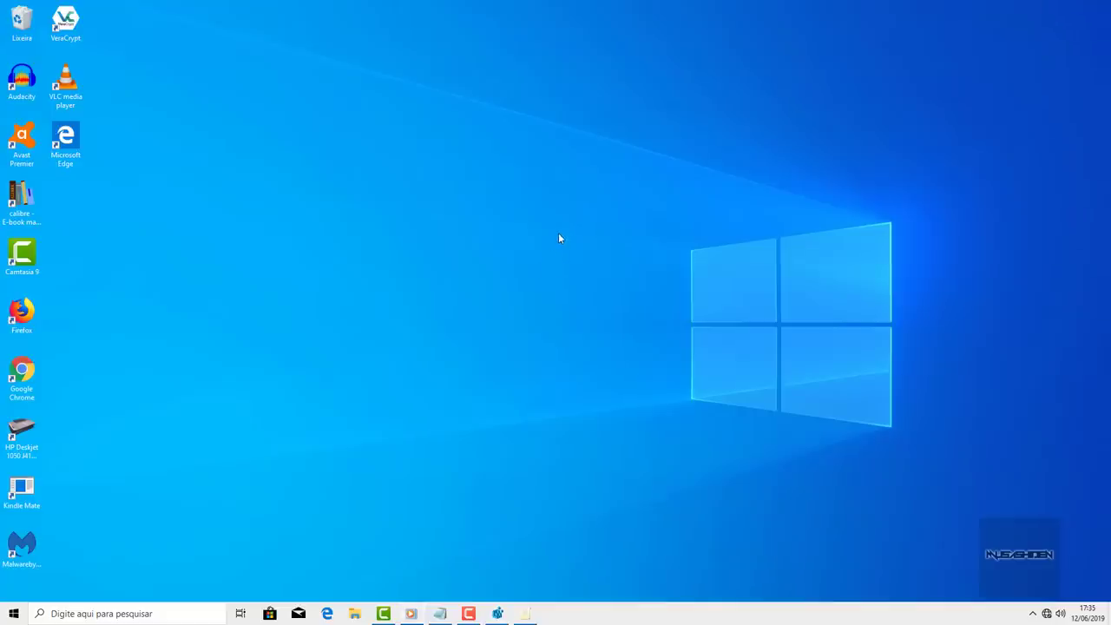
pyautogui.click(13, 614)
pyautogui.write('segu')
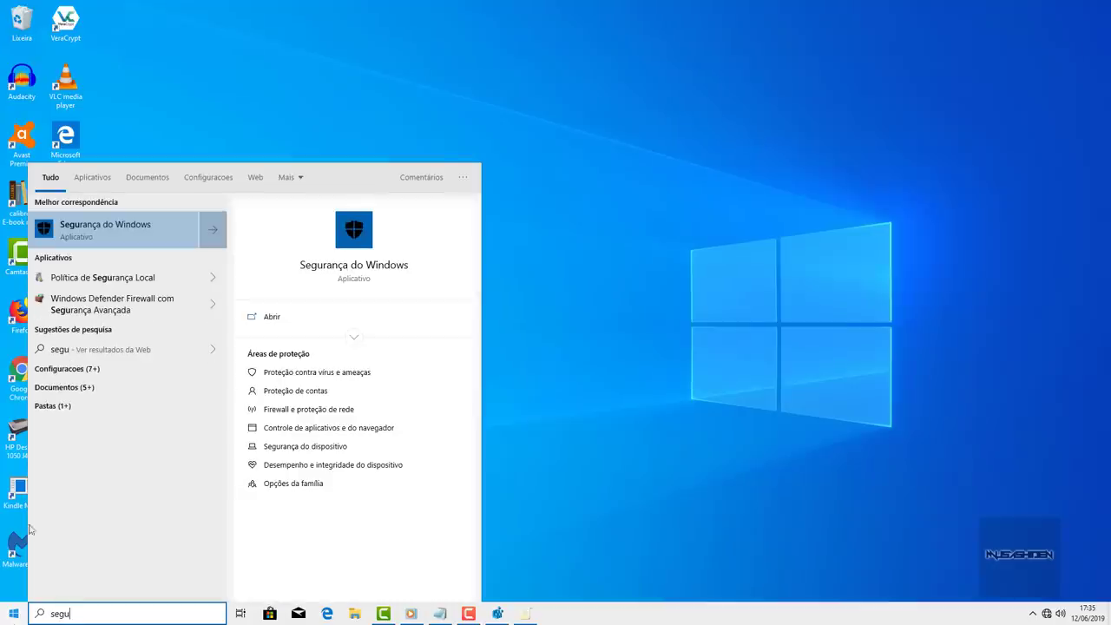
pyautogui.click(135, 228)
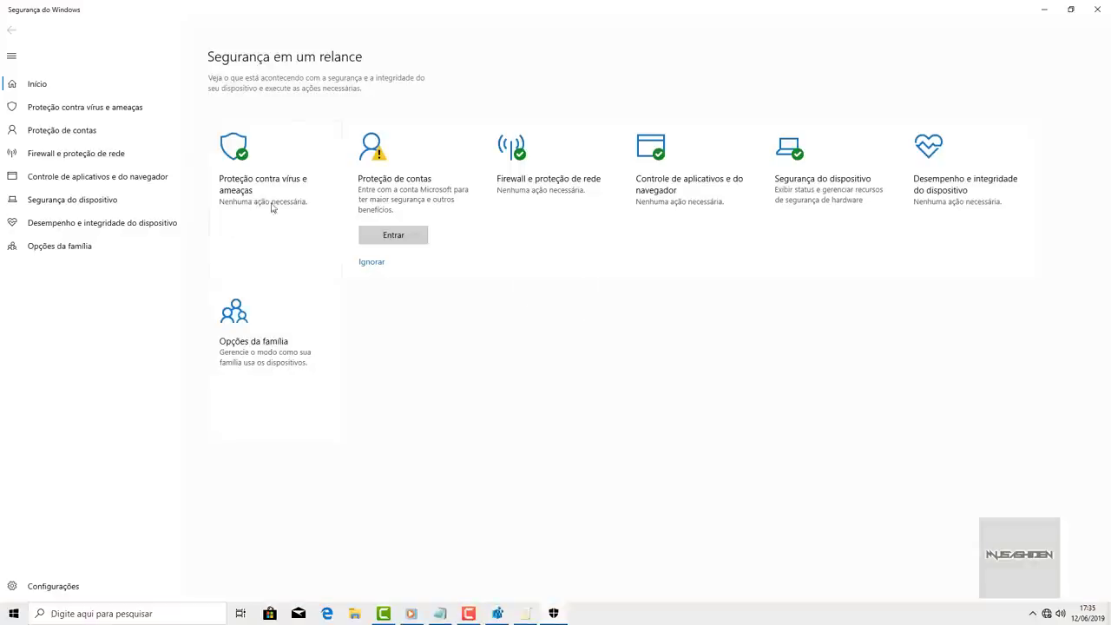
pyautogui.click(262, 190)
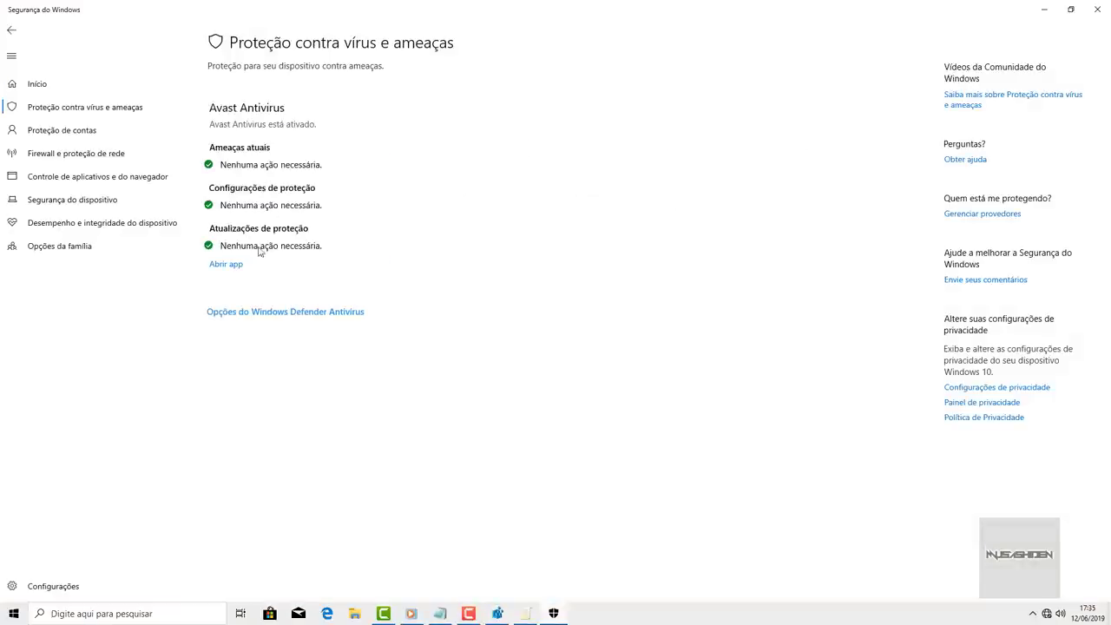
pyautogui.click(265, 314)
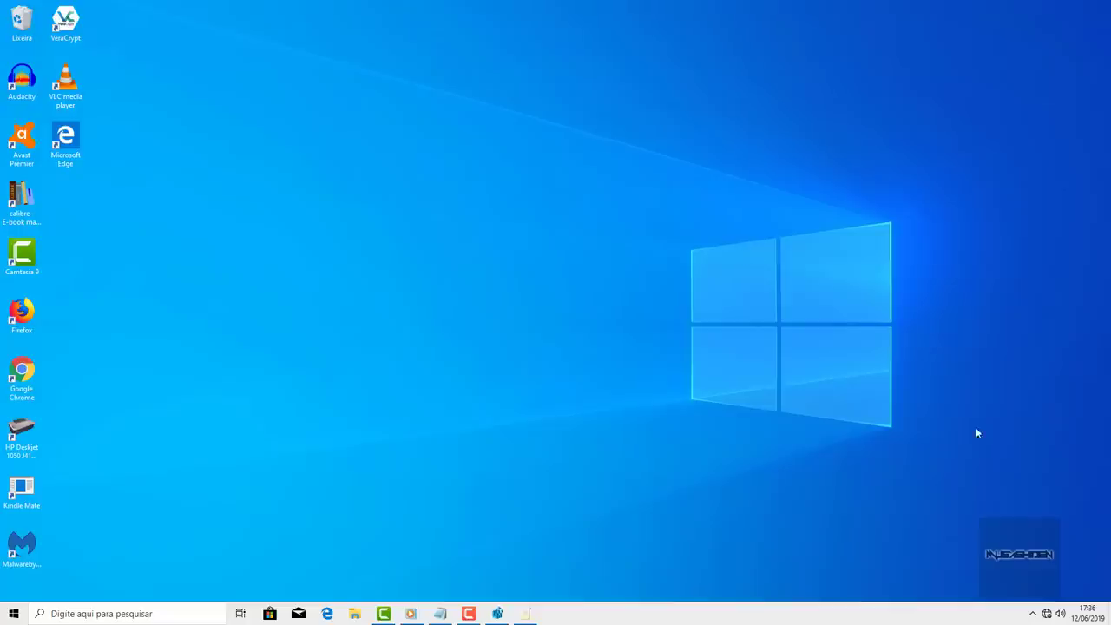
# - Open Avast Premier from the hidden tray icons, check 'Você está protegido', then close it
pyautogui.click(1033, 614)
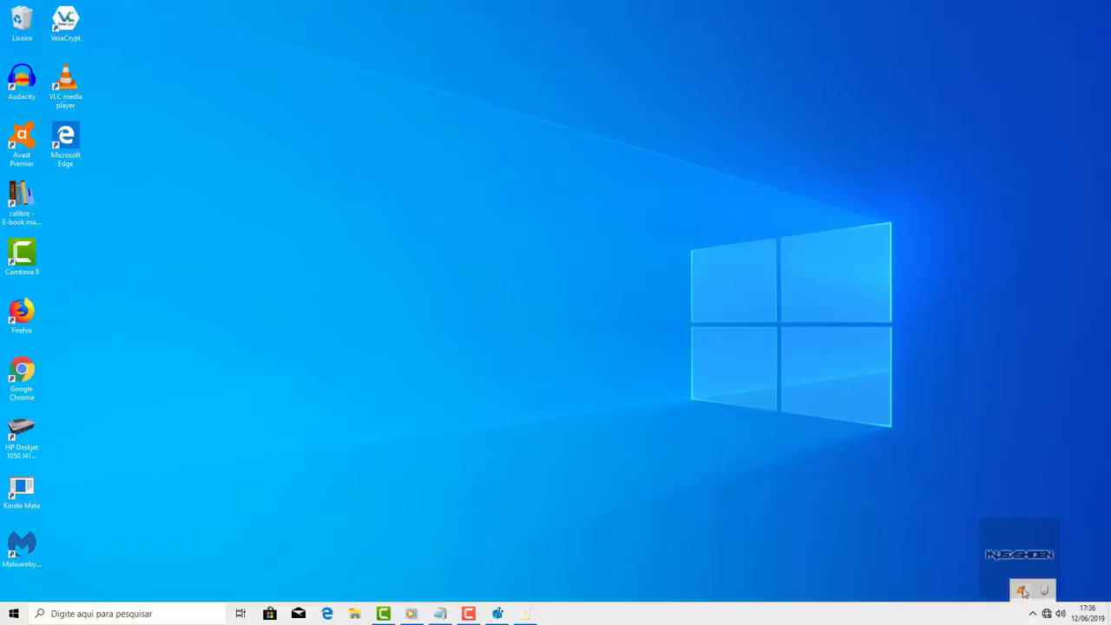
pyautogui.click(1023, 591)
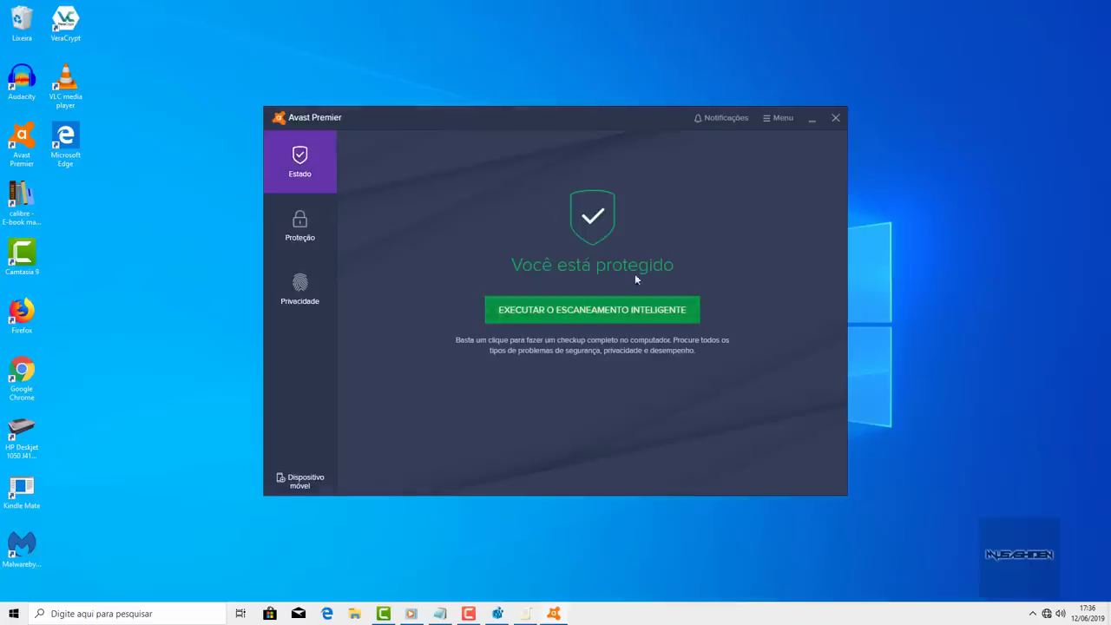
pyautogui.click(836, 117)
# - Reopen Windows Security via 'seg', expand Proteção contra vírus e ameaças' Defender options, then minimize it
pyautogui.click(13, 613)
pyautogui.write('s')
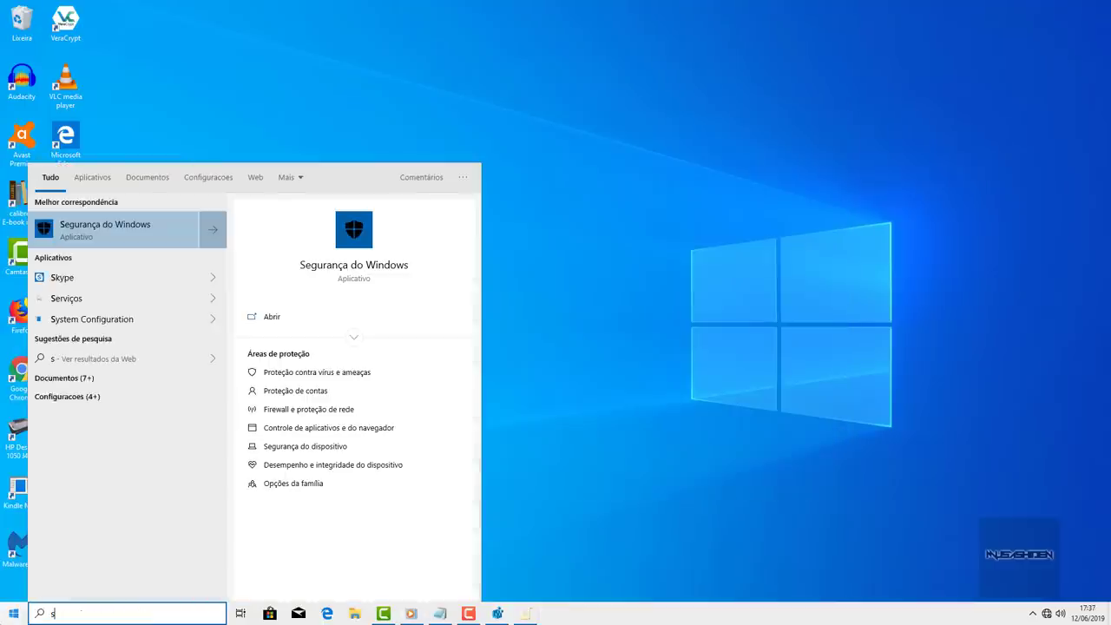
pyautogui.write('eg')
pyautogui.click(92, 231)
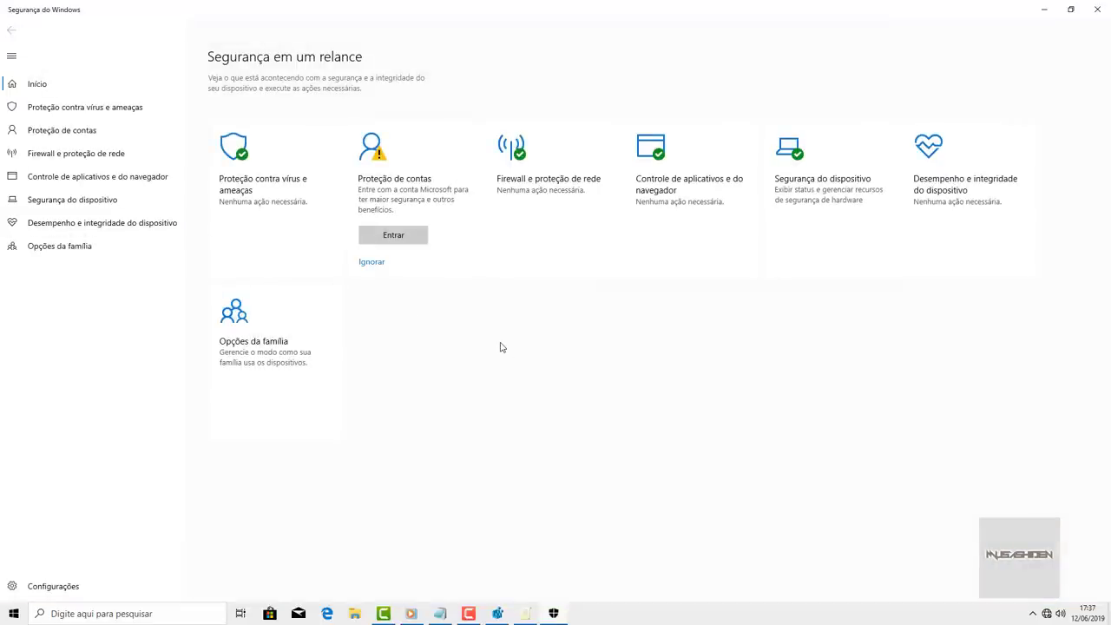
pyautogui.click(1070, 10)
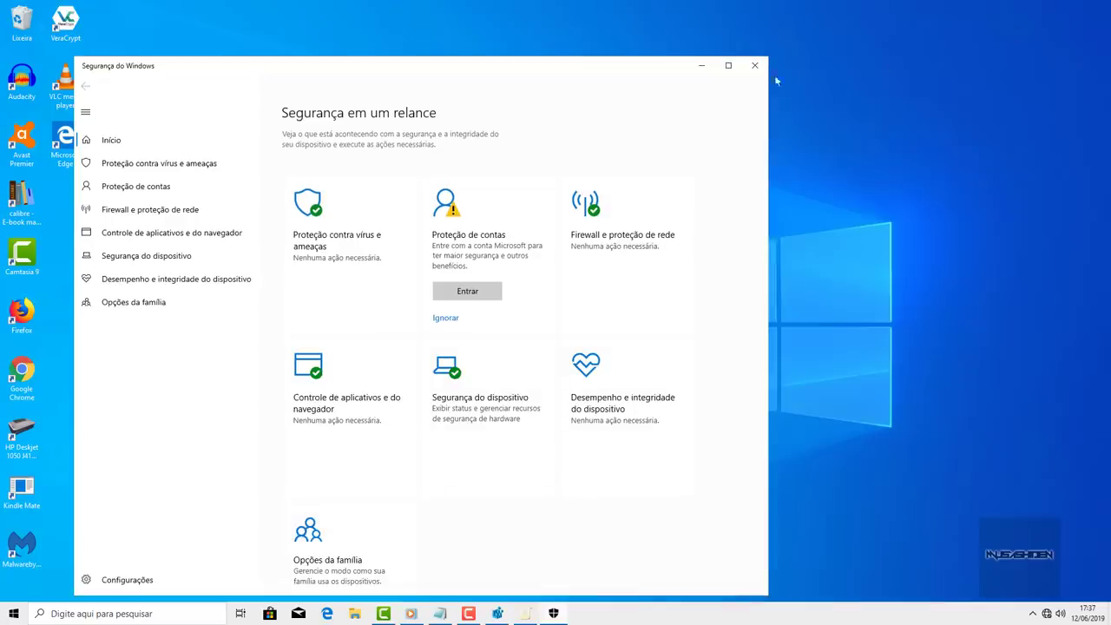
pyautogui.click(731, 73)
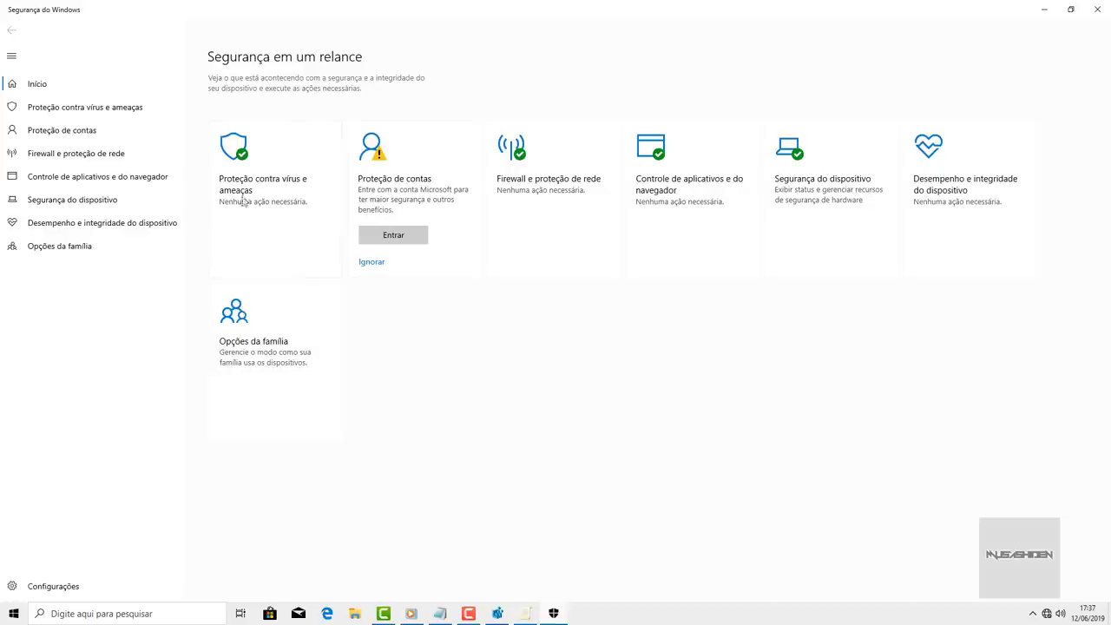
pyautogui.click(272, 200)
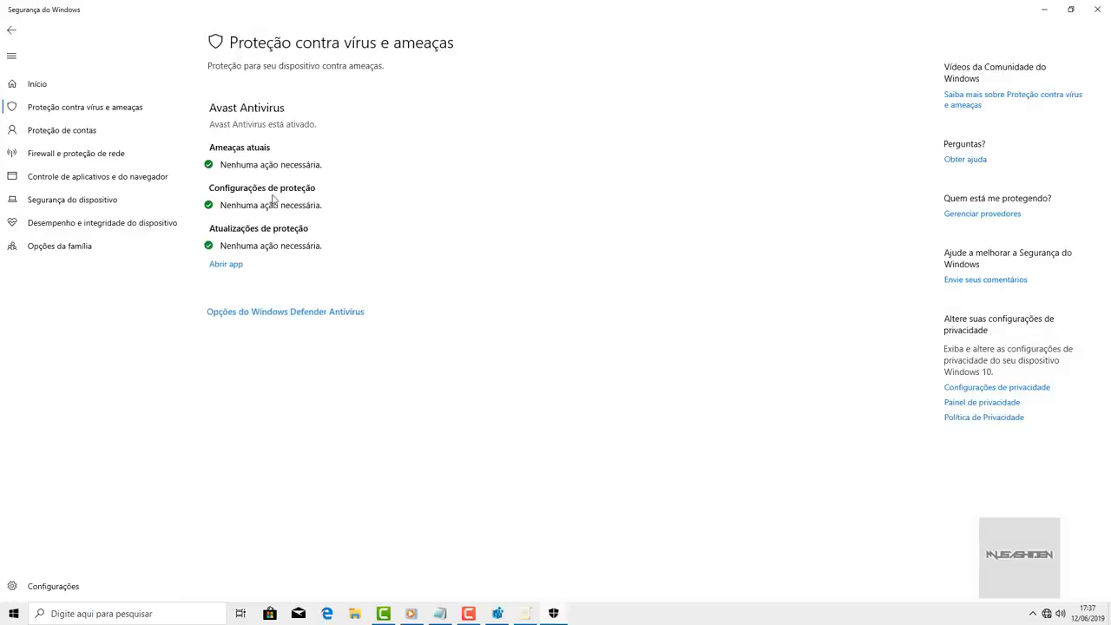
pyautogui.click(349, 315)
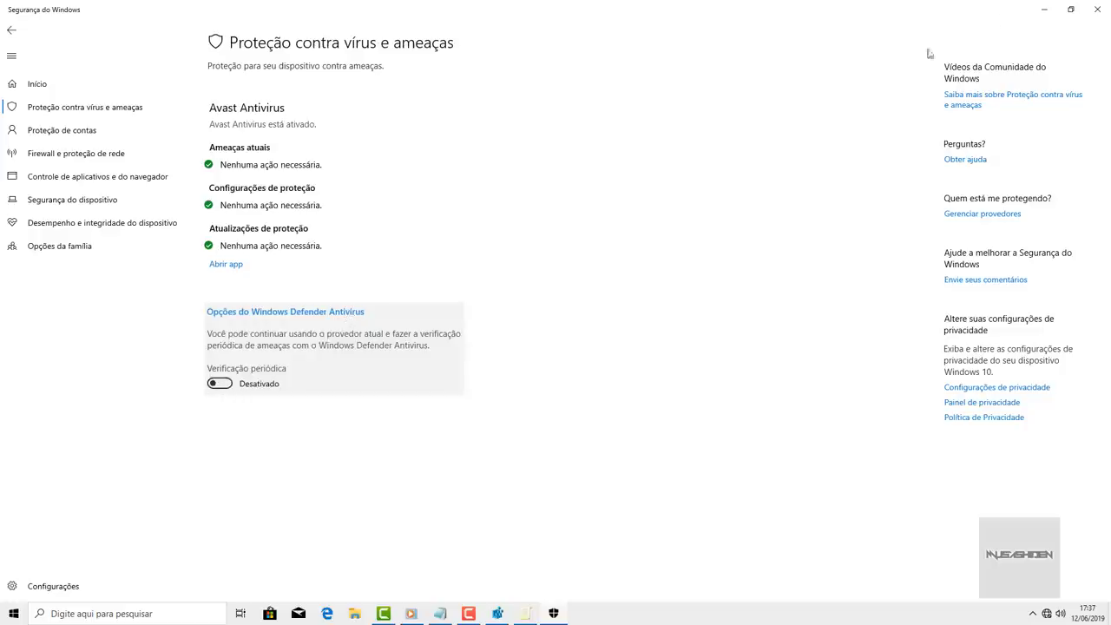
pyautogui.click(1043, 10)
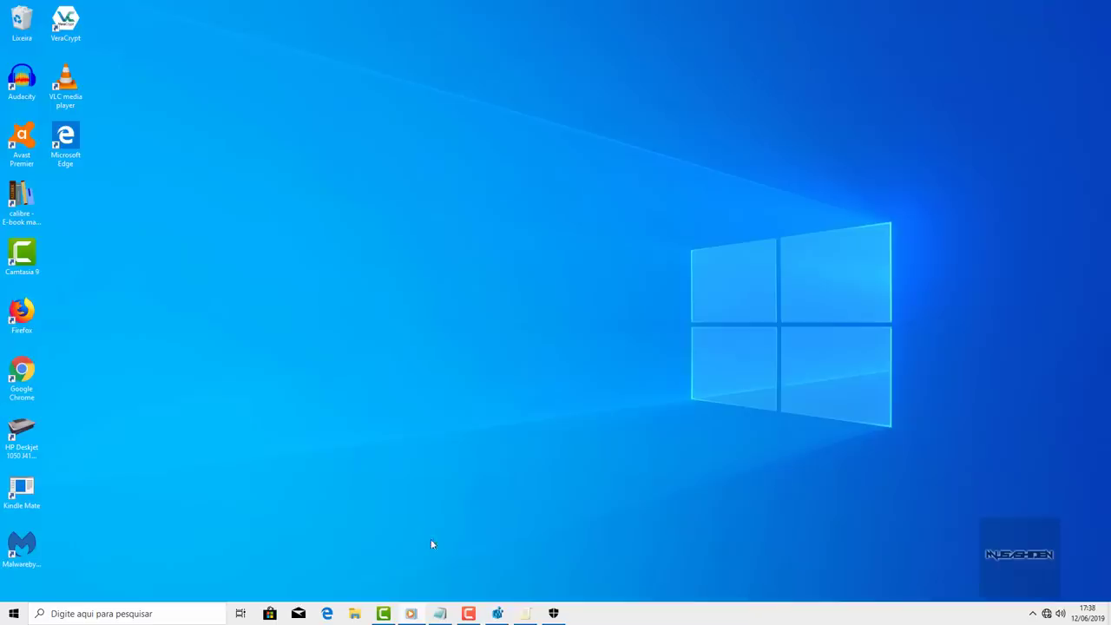
# - In the Windows Defender Antivirus folder, set Desativar o Windows Defender Antivirus to Habilitado
pyautogui.click(525, 614)
pyautogui.scroll(-7, 427, 387)
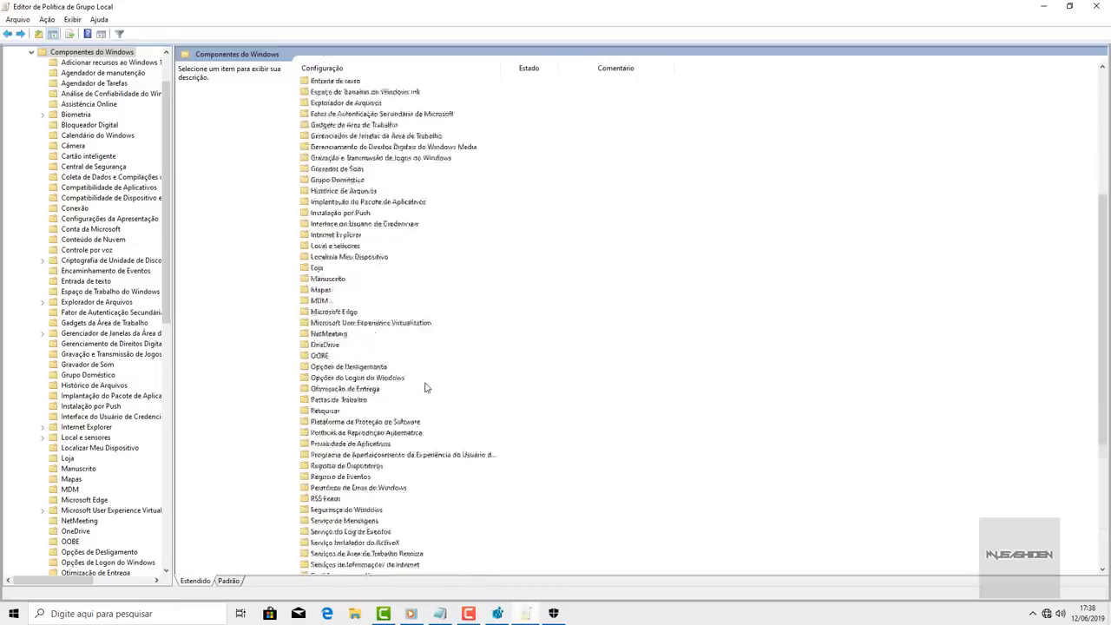
pyautogui.scroll(-7, 426, 388)
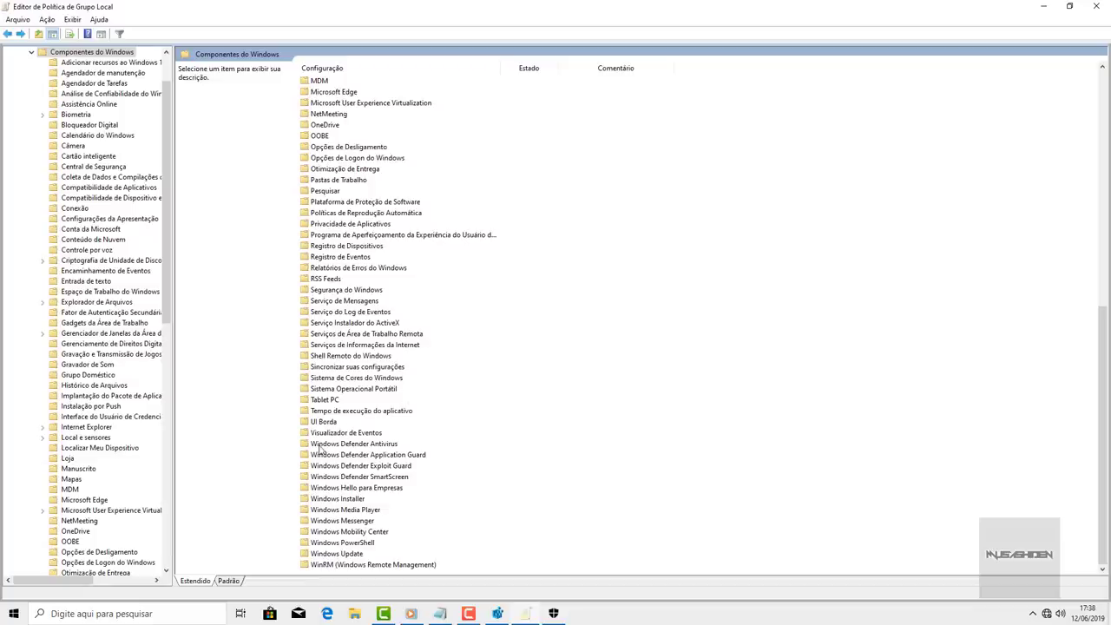
pyautogui.click(371, 446)
pyautogui.doubleClick(387, 453)
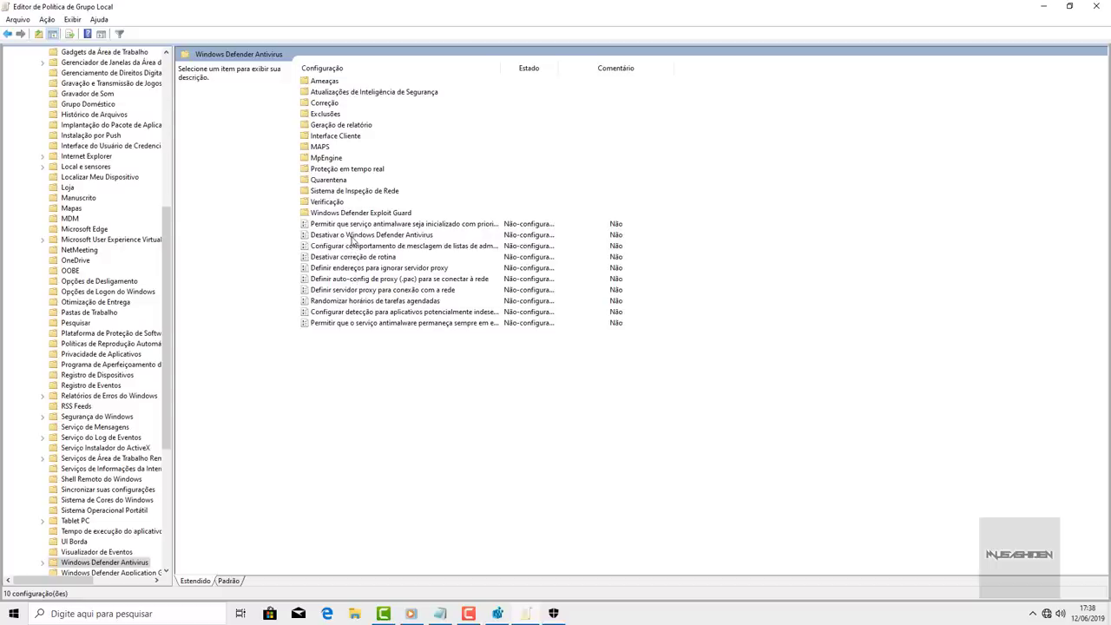
pyautogui.click(382, 236)
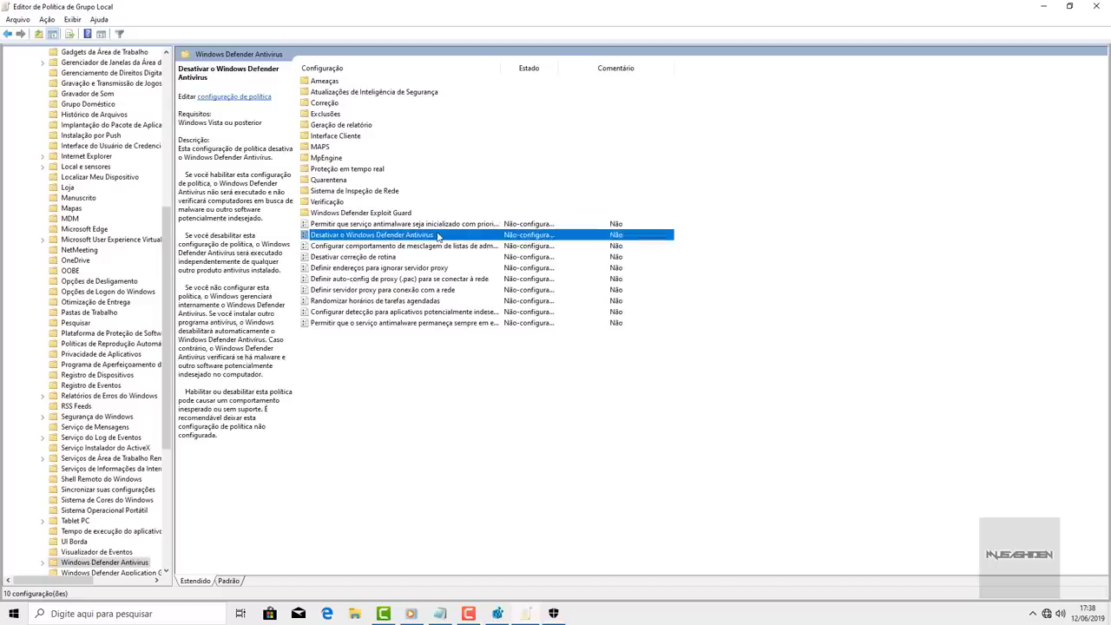
pyautogui.doubleClick(438, 236)
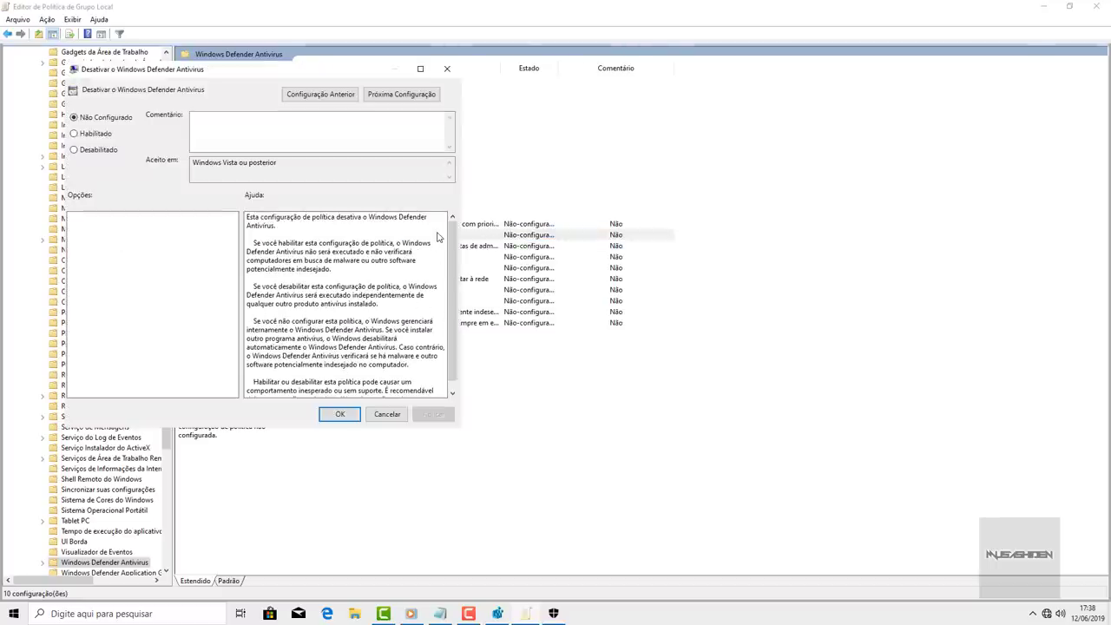
pyautogui.click(75, 135)
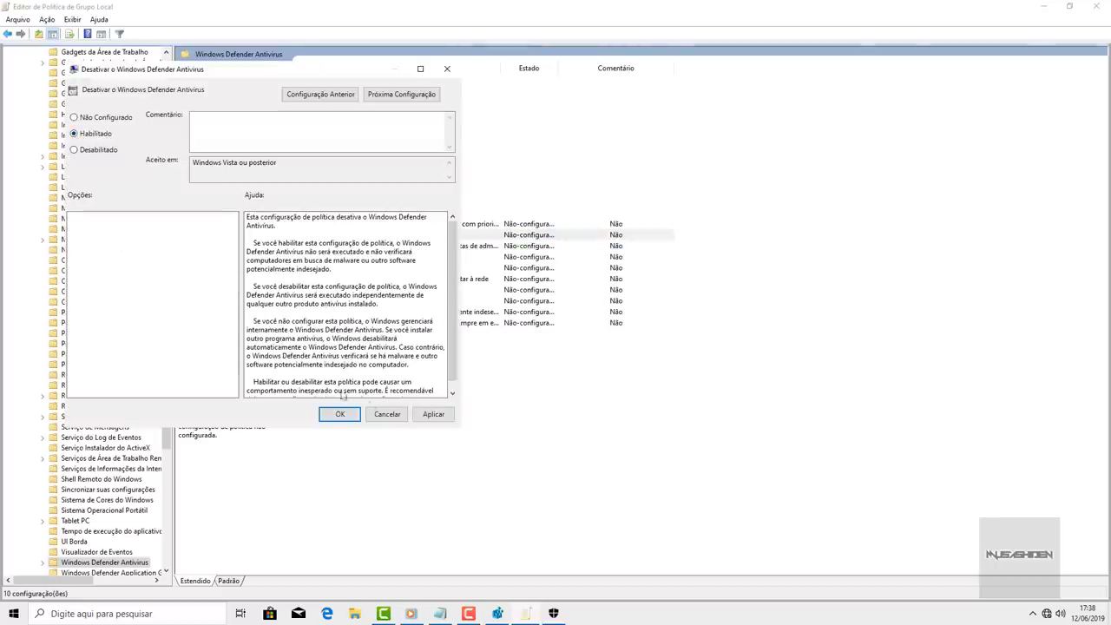
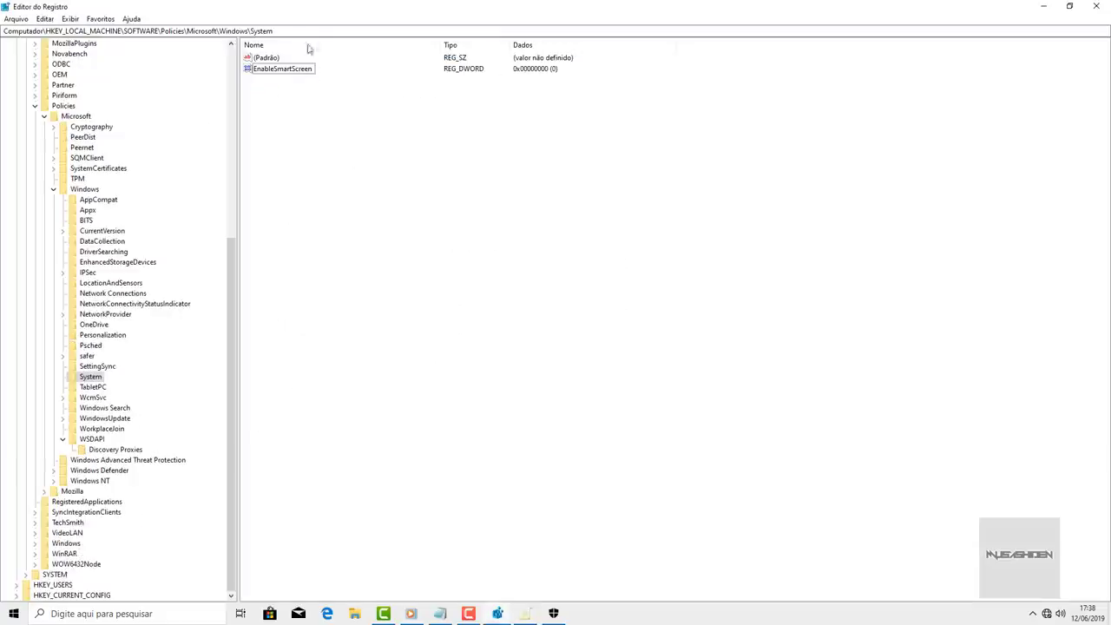
# - Go to HKEY_LOCAL_MACHINE\SOFTWARE\Policies\Microsoft\Windows Defender by pasting that path into the address bar
pyautogui.click(74, 33)
pyautogui.write('HKEY_LOCAL_MACHINE\\SOFTWARE\\Policies\\Microsoft\\Windows Defender')
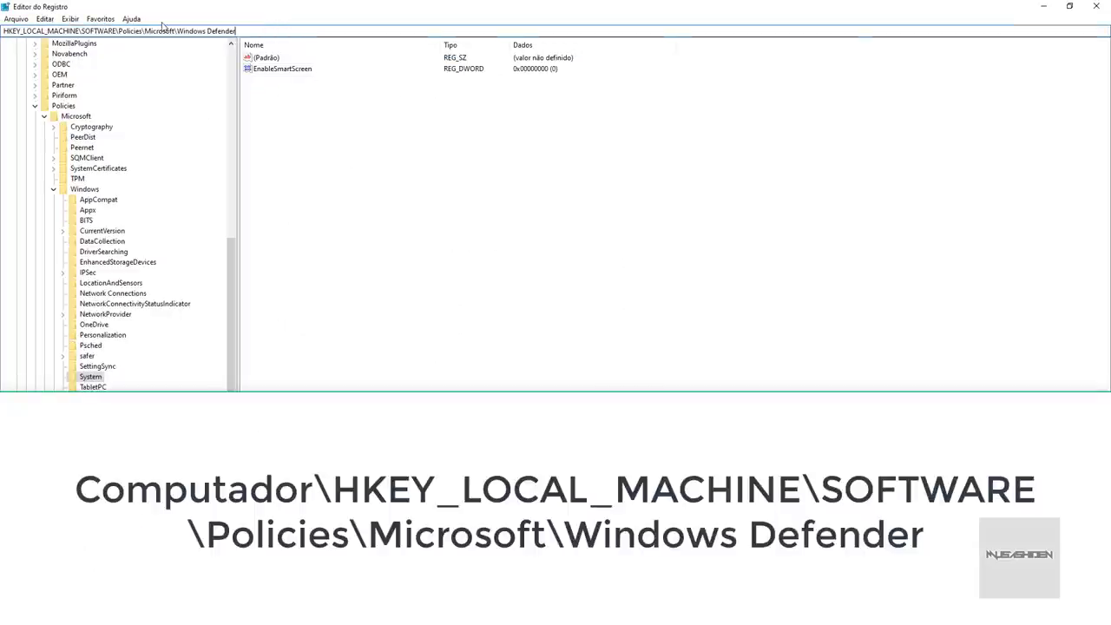
pyautogui.press('Return')
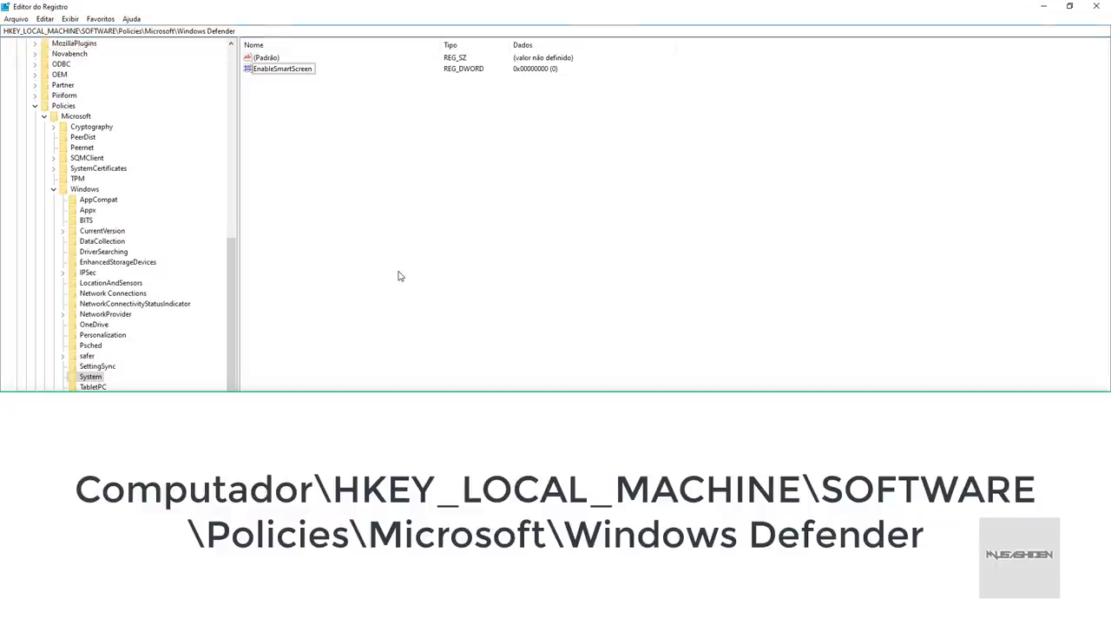
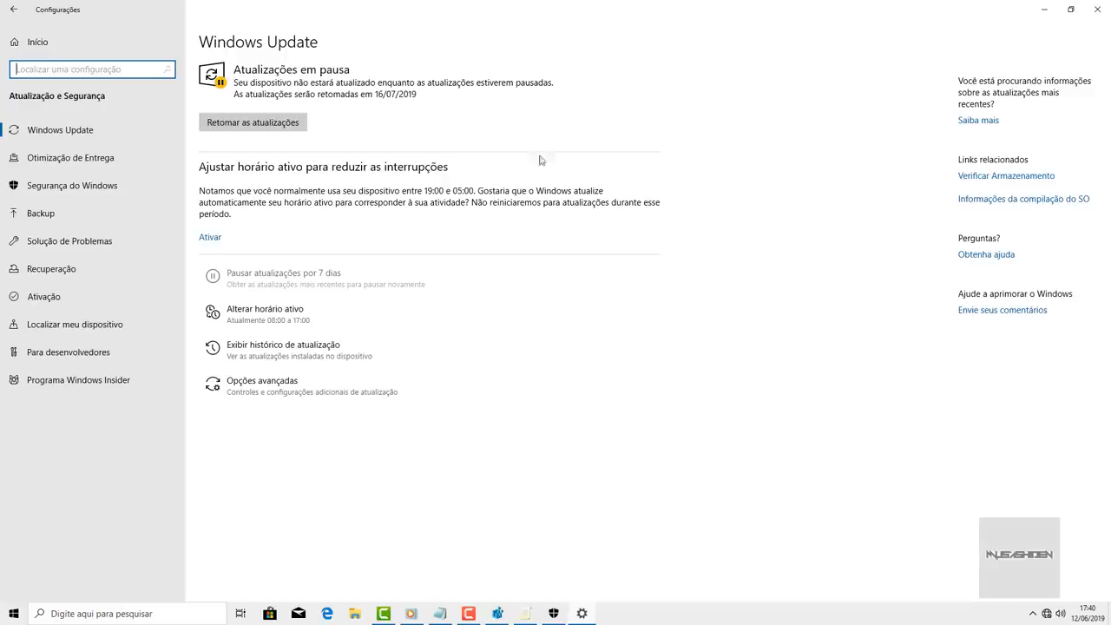
# - Close the Windows Update settings window and return to the Group Policy Editor
pyautogui.click(1098, 9)
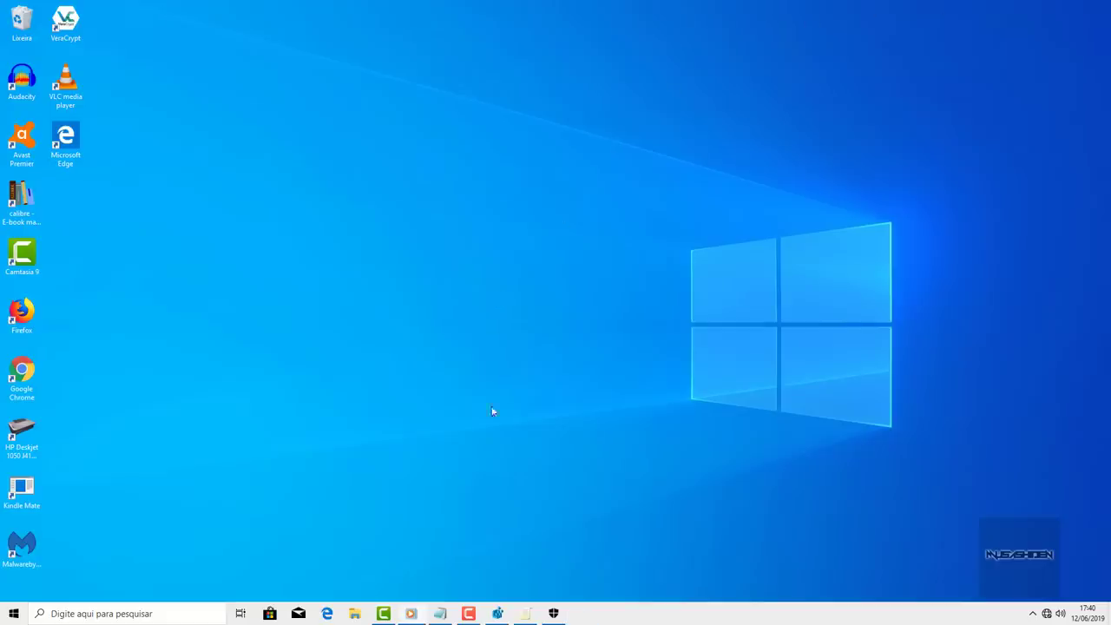
pyautogui.click(526, 613)
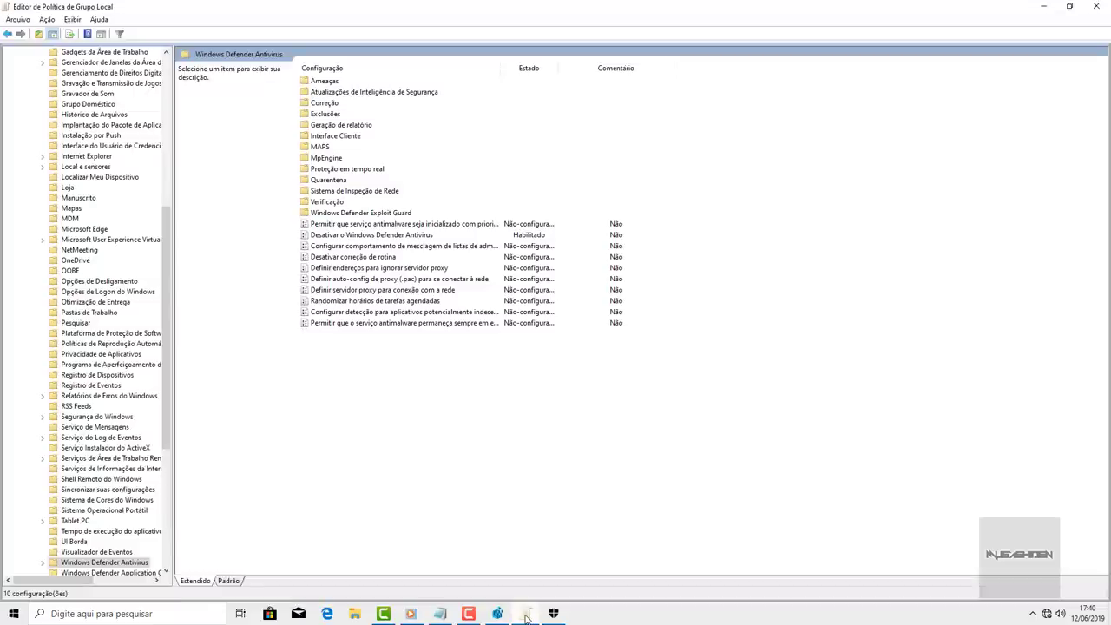
# - Go up to Componentes do Windows, widen the folder tree, and enter the Windows Update folder
pyautogui.press('Left')
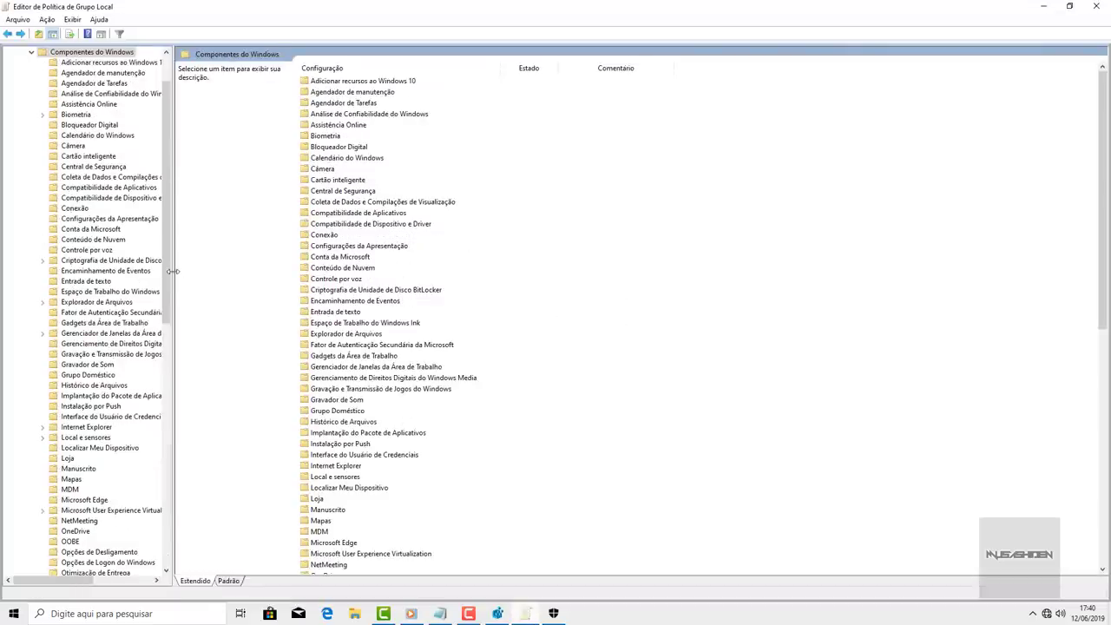
pyautogui.moveTo(174, 274); pyautogui.dragTo(253, 268)
pyautogui.scroll(-14, 539, 243)
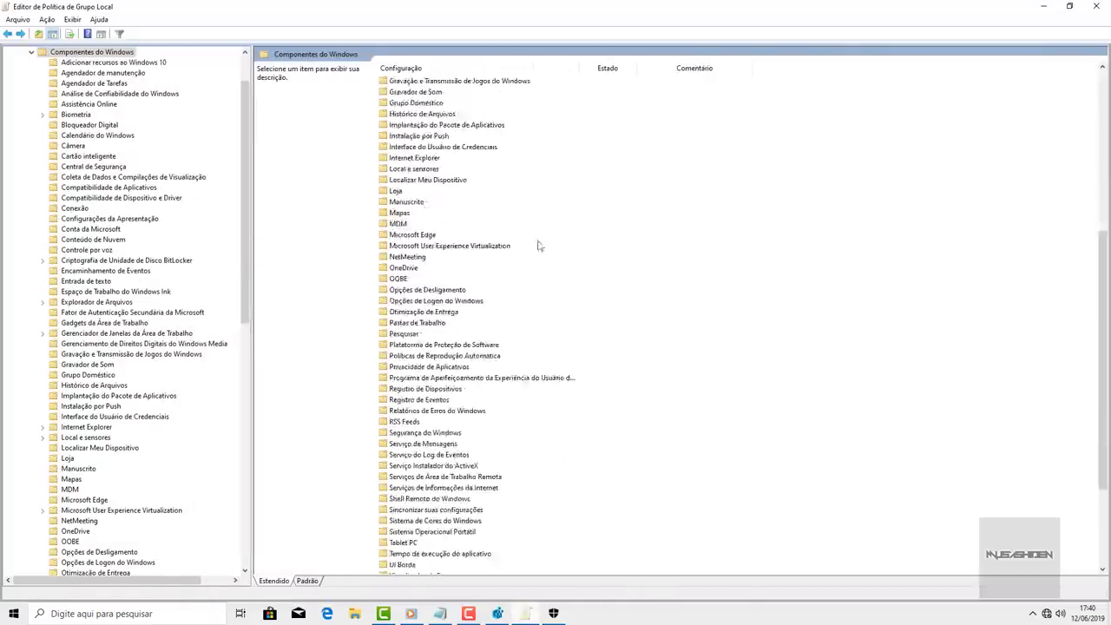
pyautogui.click(421, 554)
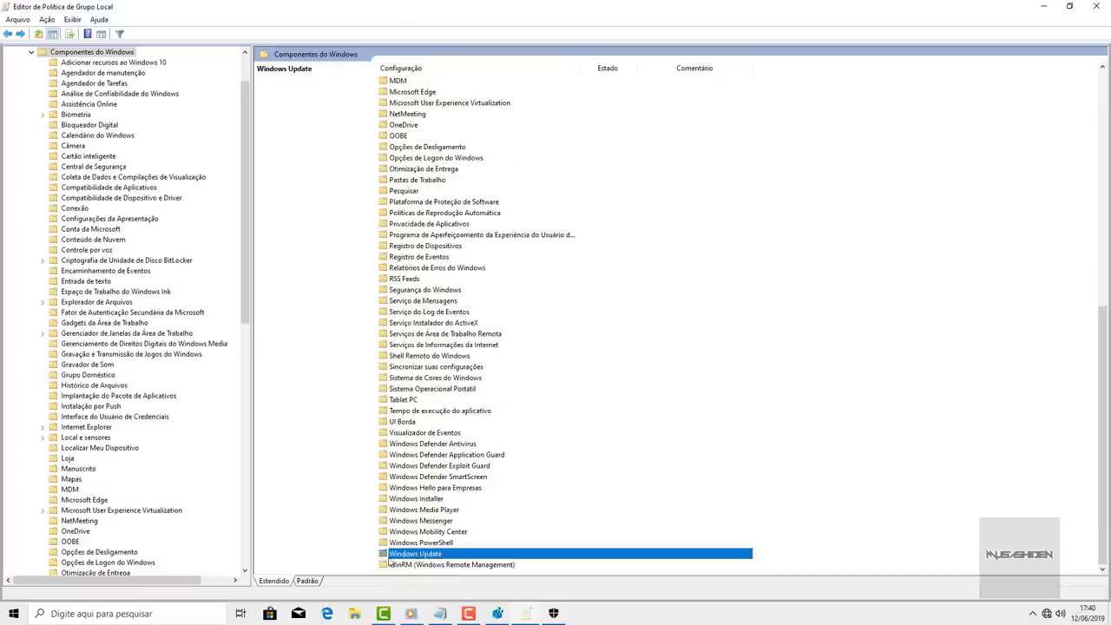
pyautogui.doubleClick(421, 556)
# - Set the Configurar Atualizações Automáticas policy to Desabilitado and apply it
pyautogui.click(409, 214)
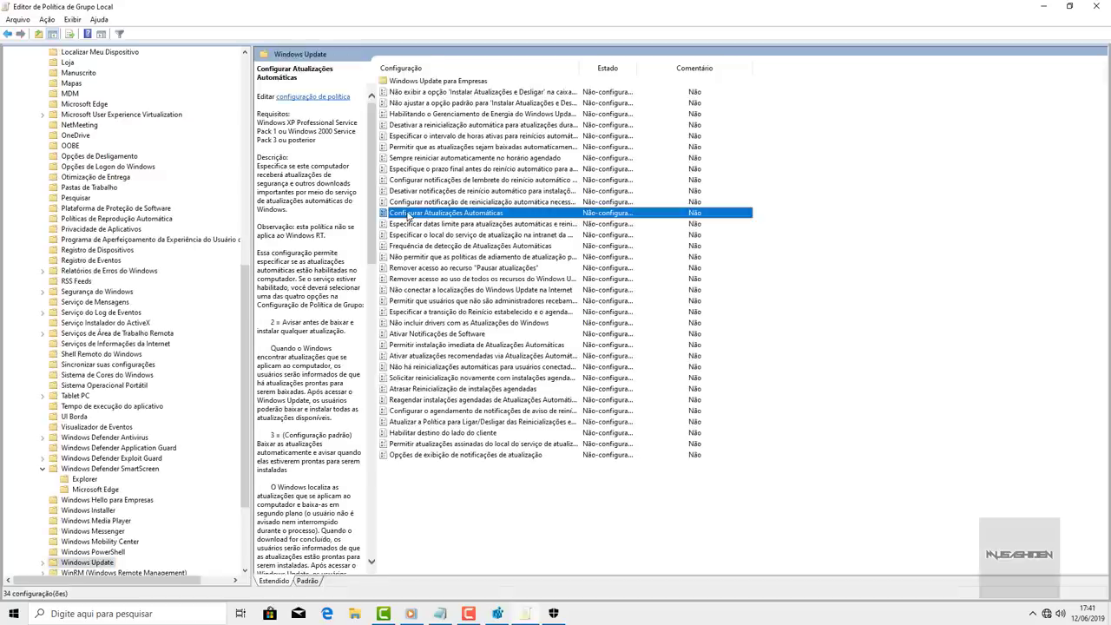
pyautogui.doubleClick(501, 213)
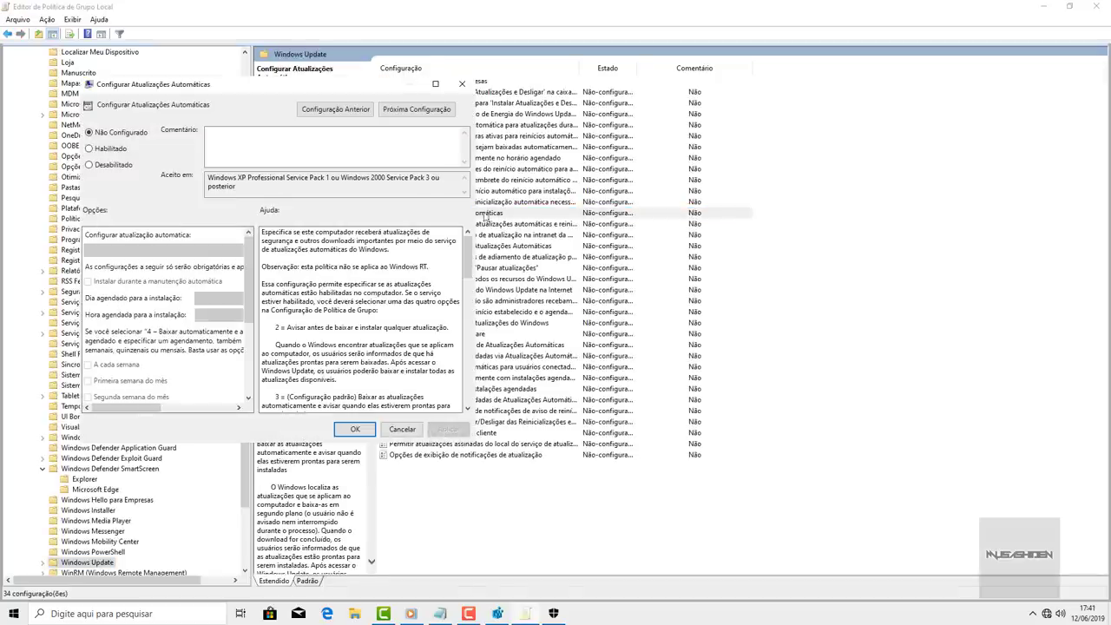
pyautogui.click(95, 167)
pyautogui.click(356, 430)
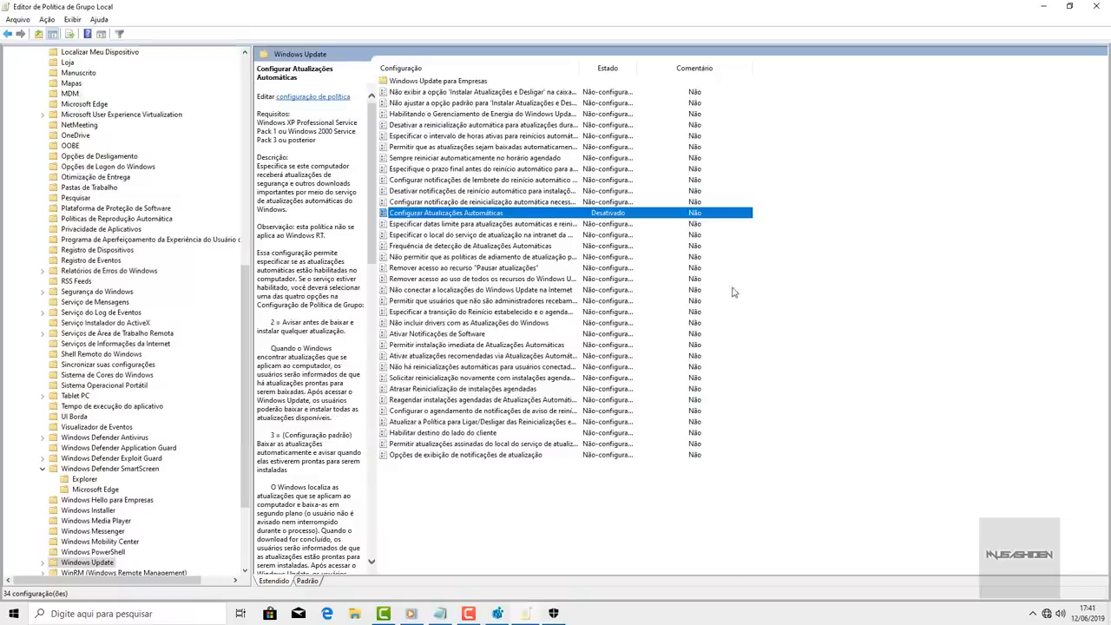
# - Narrow the folder tree back, deselect the policy row, and open Windows Settings with Win+I
pyautogui.moveTo(250, 191); pyautogui.dragTo(206, 192)
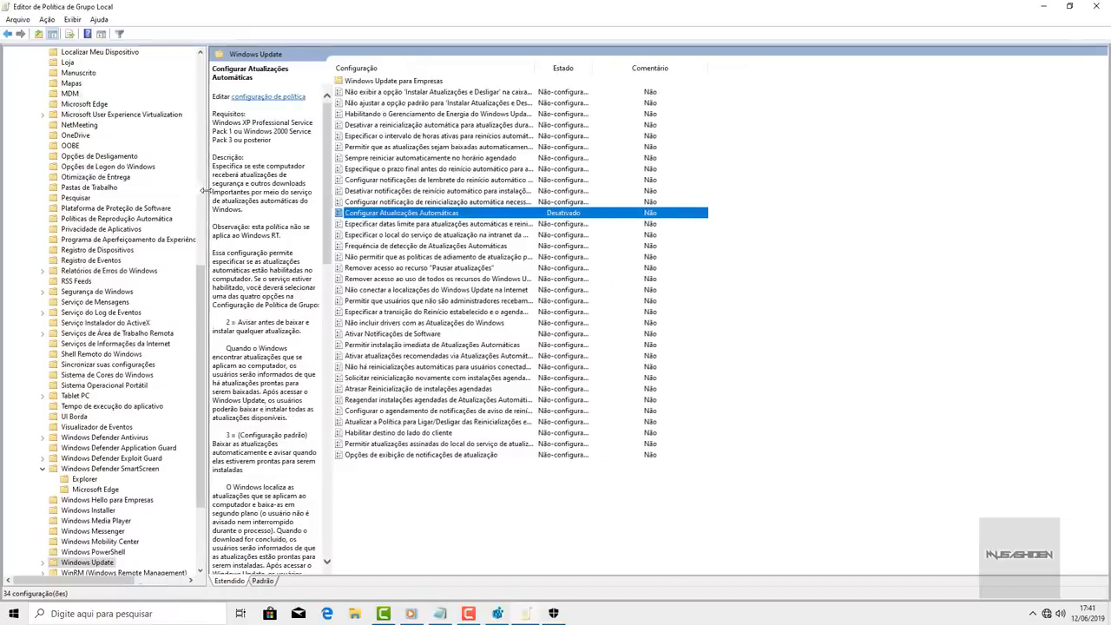
pyautogui.click(797, 206)
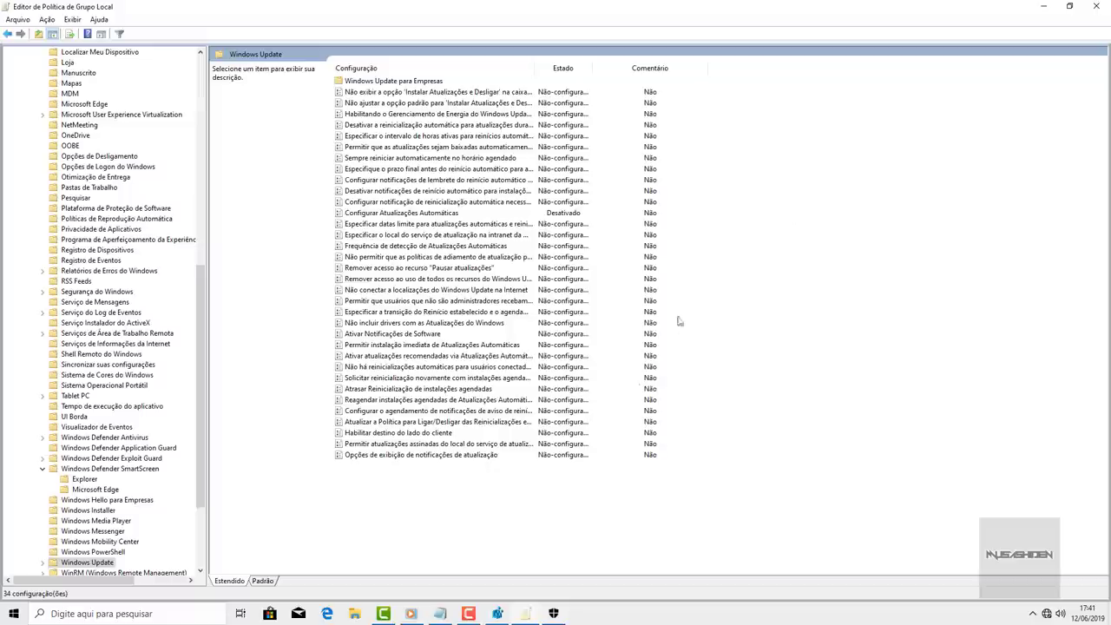
pyautogui.press('super+i')
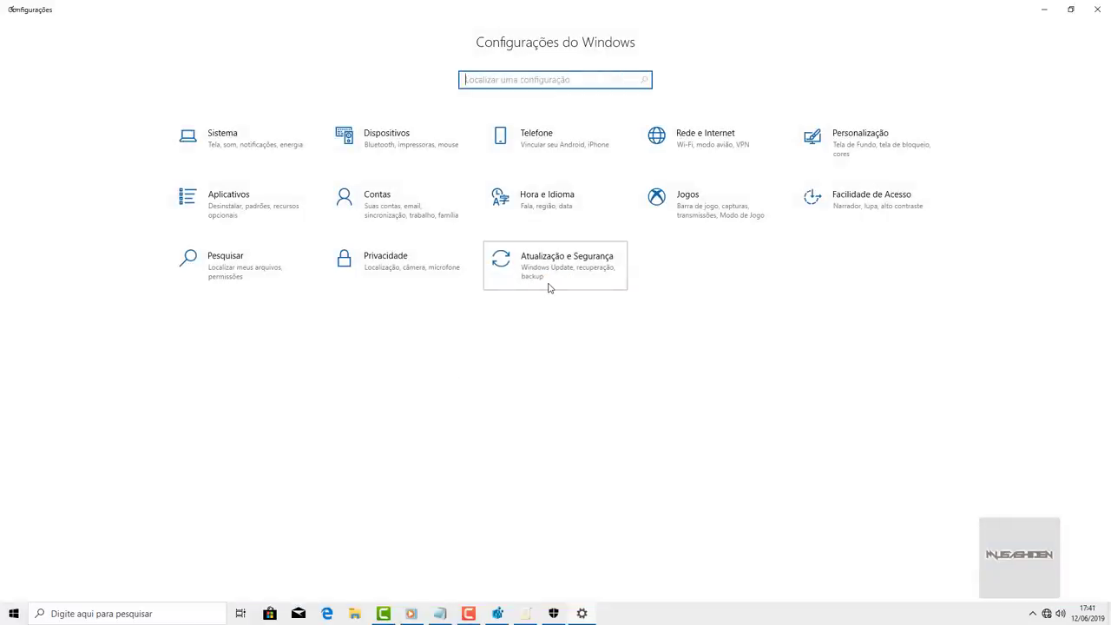
# - Check the Windows Update status under Atualização e Segurança, then close Settings
pyautogui.click(549, 287)
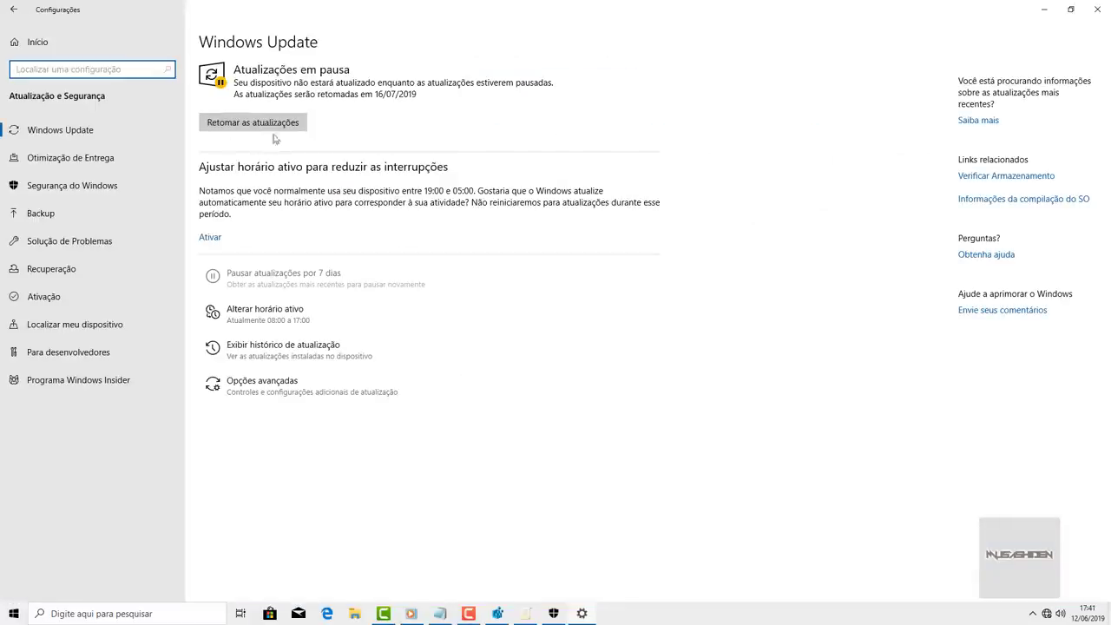
pyautogui.click(1095, 10)
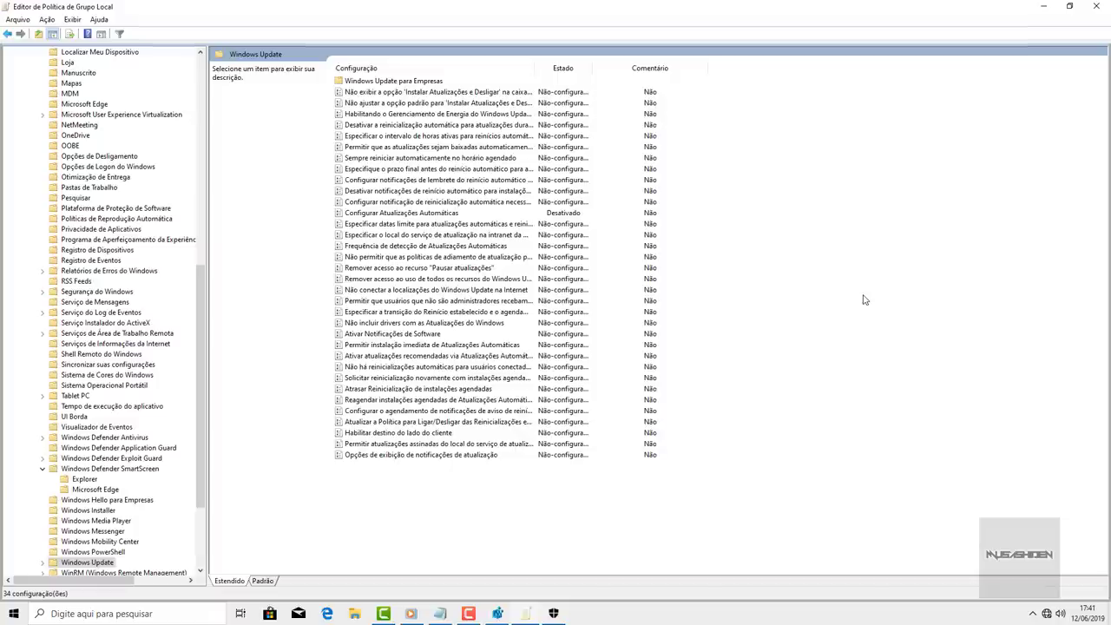
# - Return to the Componentes do Windows folder in the Group Policy Editor
pyautogui.press('BackSpace')
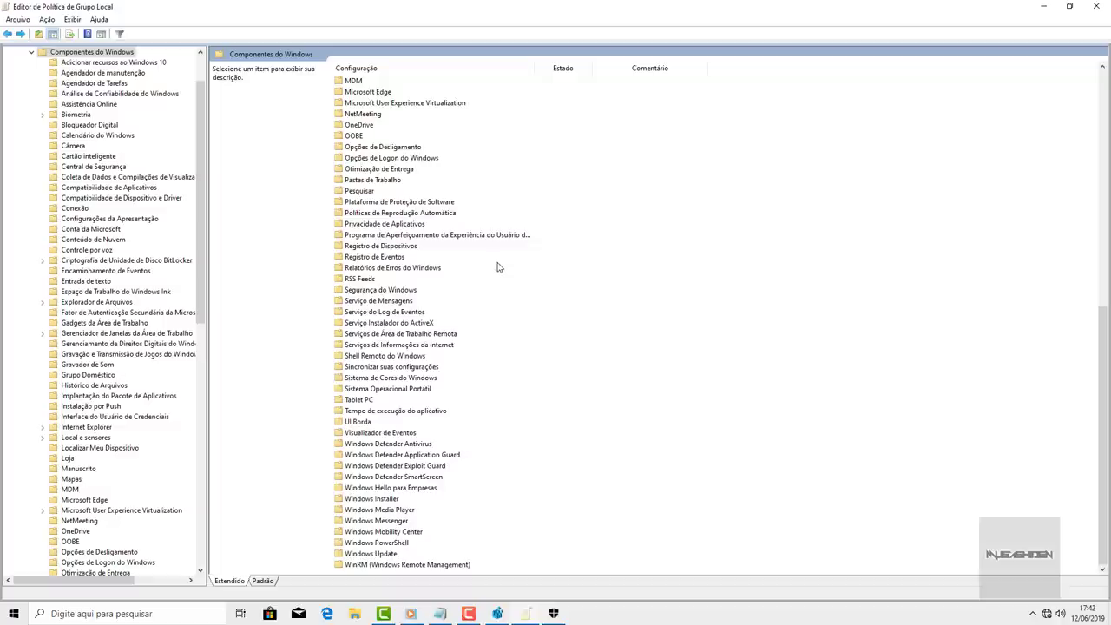
# - Select the Windows Update registry path line in the Notepad notes, then minimise Notepad
pyautogui.click(440, 613)
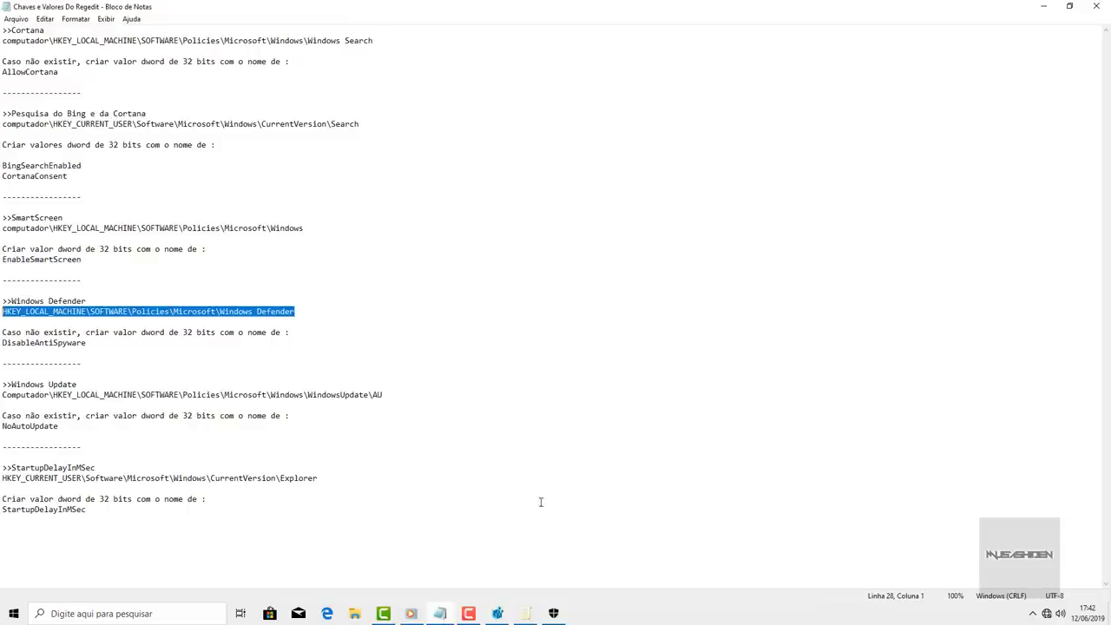
pyautogui.moveTo(2, 395); pyautogui.dragTo(400, 396)
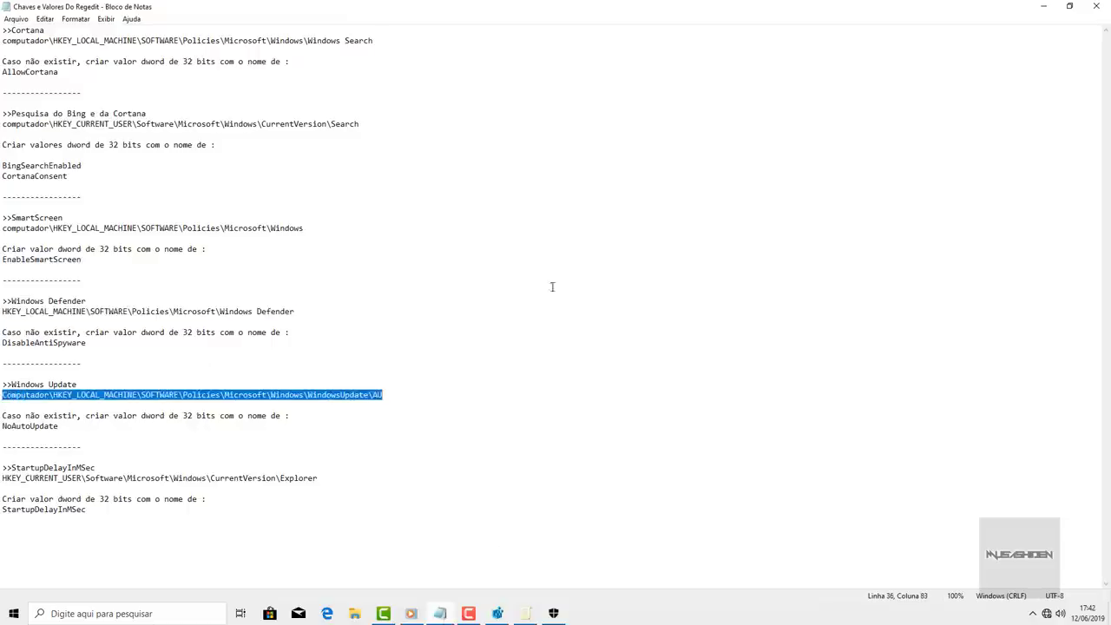
pyautogui.click(1044, 7)
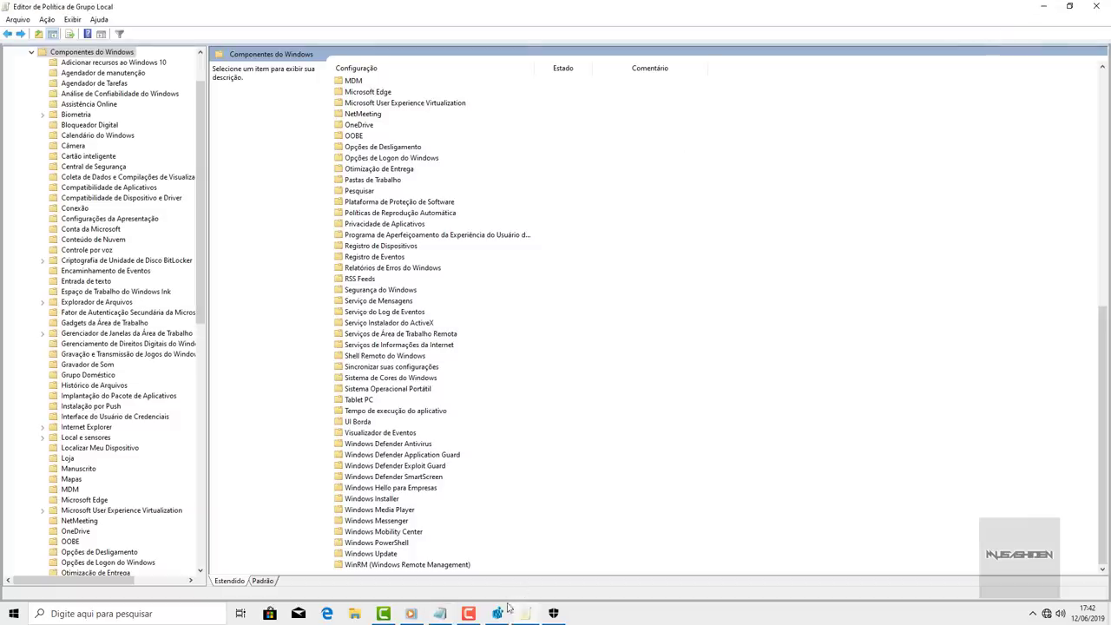
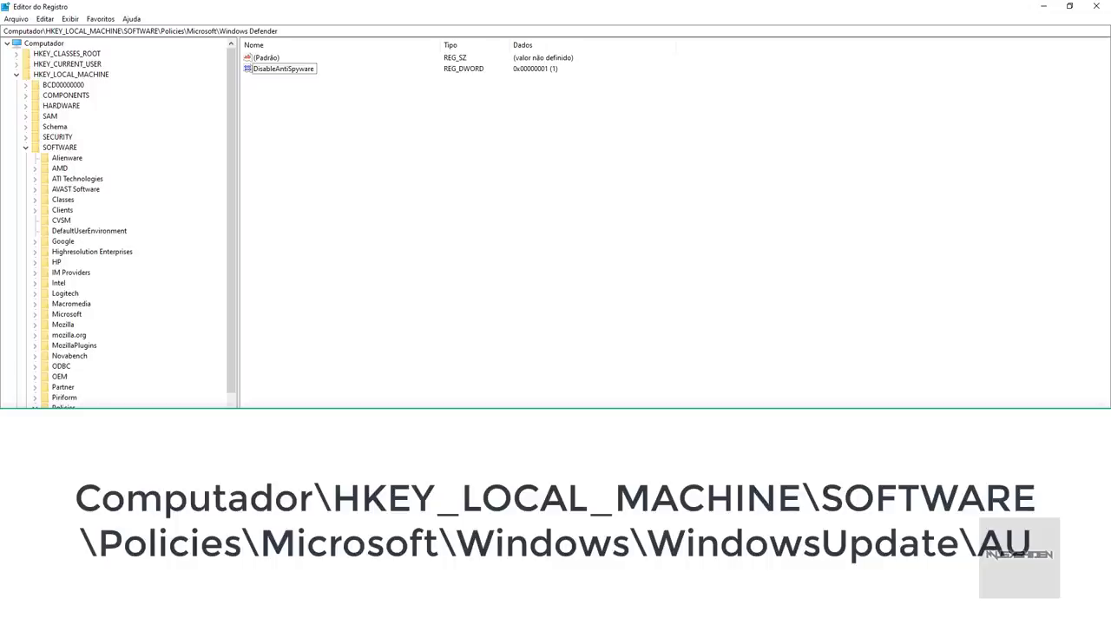
# - Navigate Registry Editor to the pasted WindowsUpdate\AU policy key
pyautogui.moveTo(309, 33); pyautogui.dragTo(4, 50)
pyautogui.write('Computador\\HKEY_LOCAL_MACHINE\\SOFTWARE\\Policies\\Microsoft\\Windows\\WindowsUpdate\\AU')
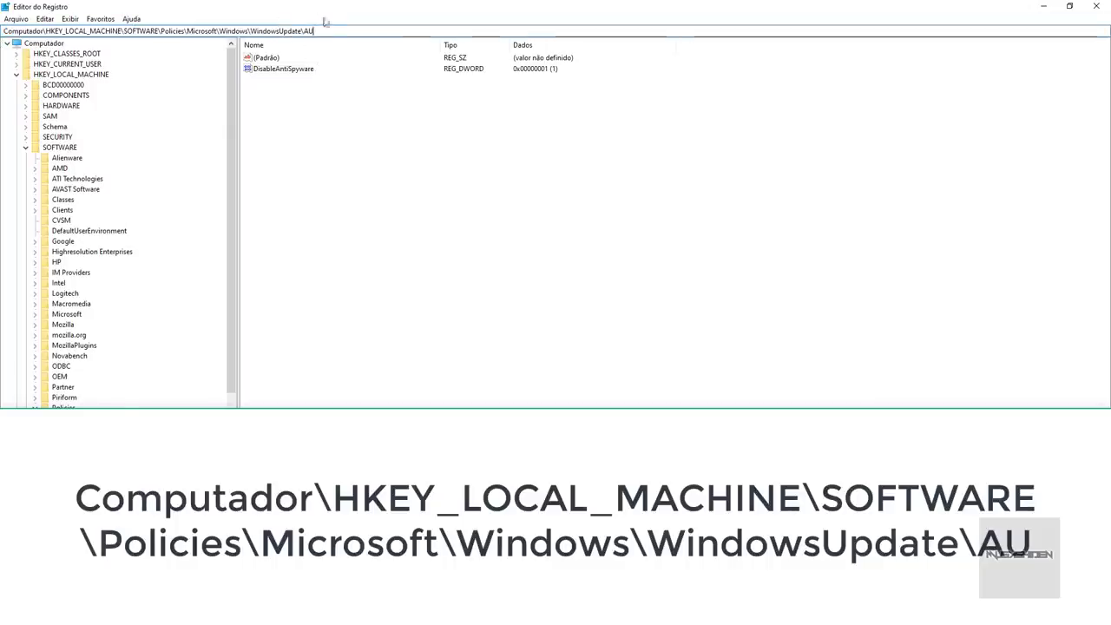
pyautogui.press('Return')
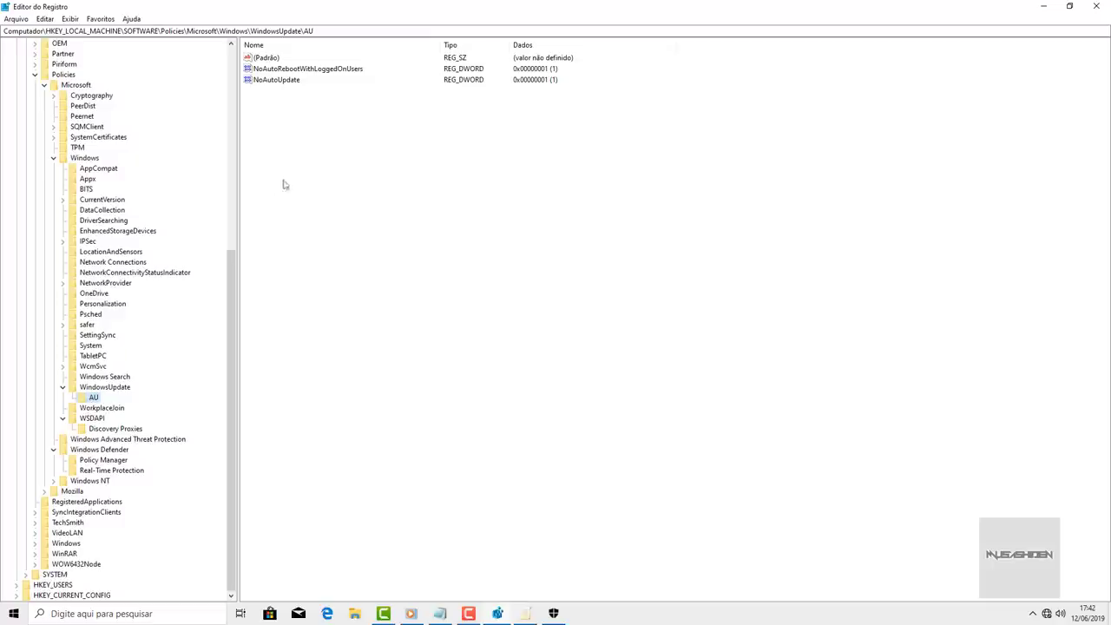
# - Edit NoAutoUpdate and confirm its value data stays 1
pyautogui.click(290, 131)
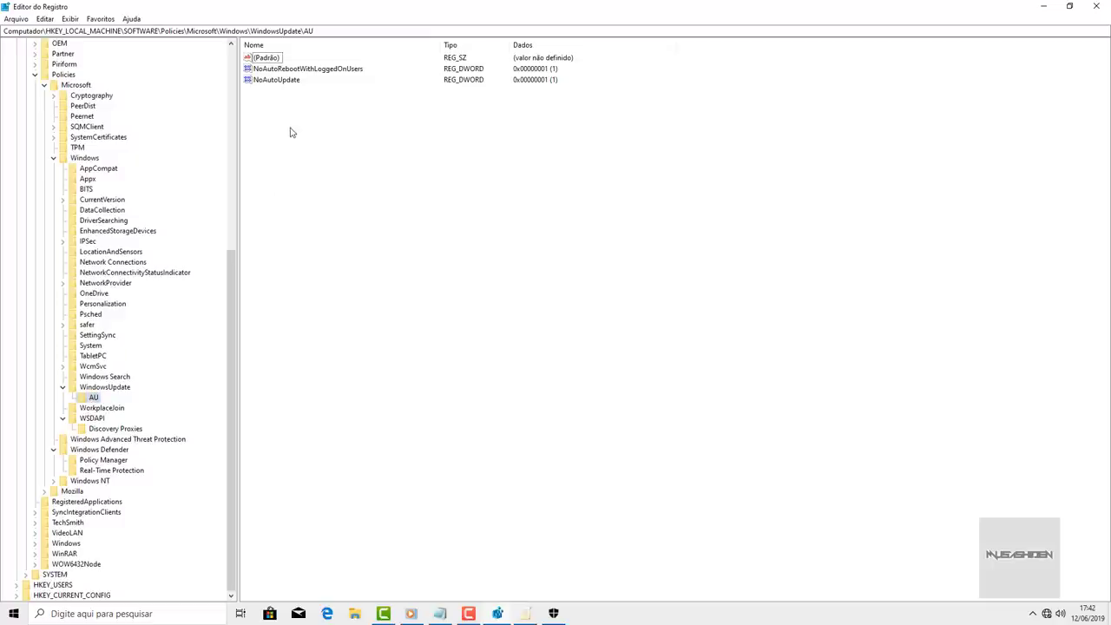
pyautogui.click(290, 81)
pyautogui.doubleClick(290, 81)
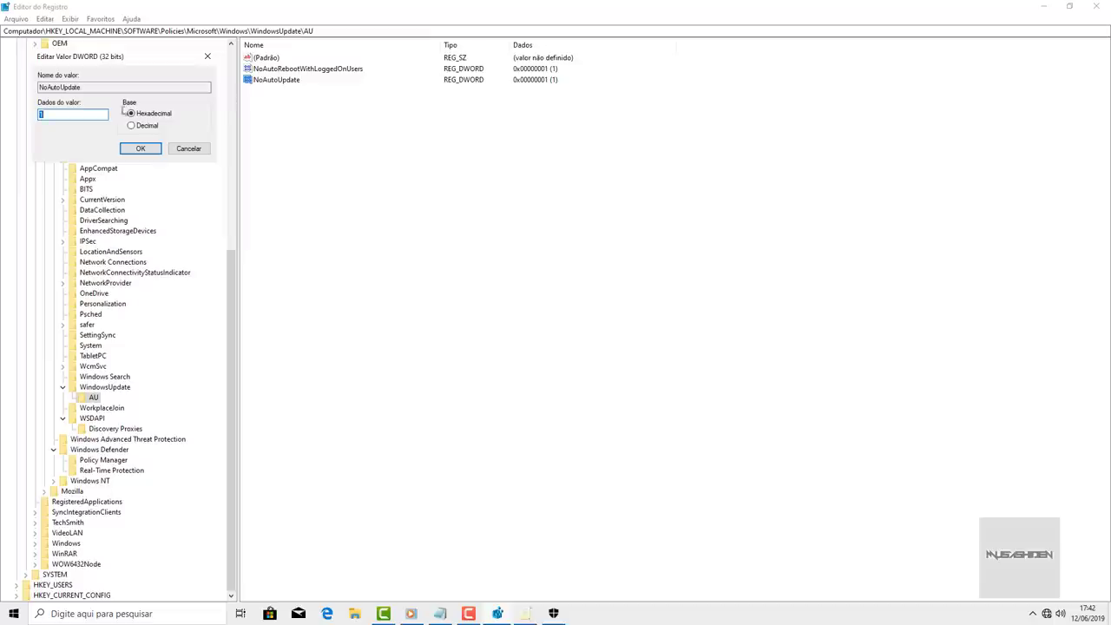
pyautogui.press('BackSpace')
pyautogui.click(140, 149)
# - Dismiss the new-value menu without adding anything and close Registry Editor
pyautogui.click(429, 166)
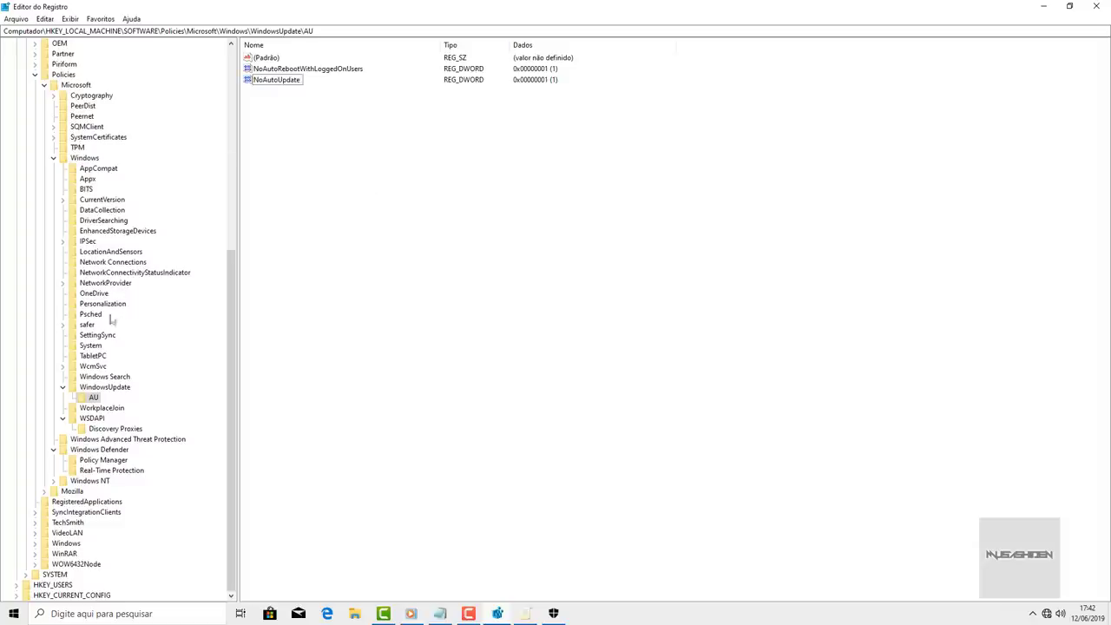
pyautogui.click(275, 82)
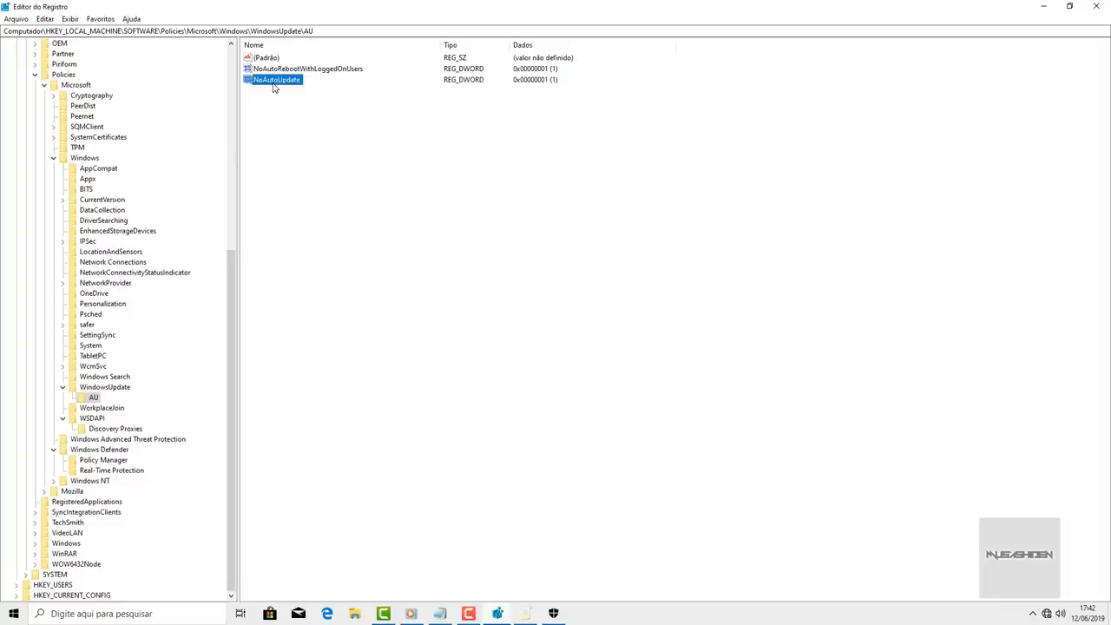
pyautogui.rightClick(325, 145)
pyautogui.moveTo(354, 153)
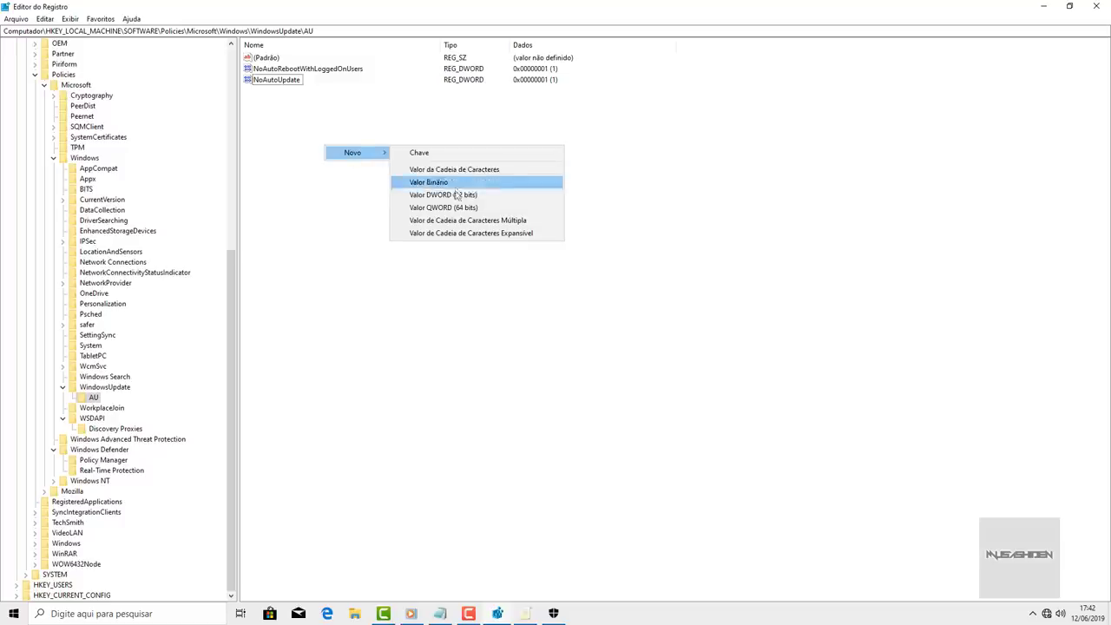
pyautogui.click(625, 219)
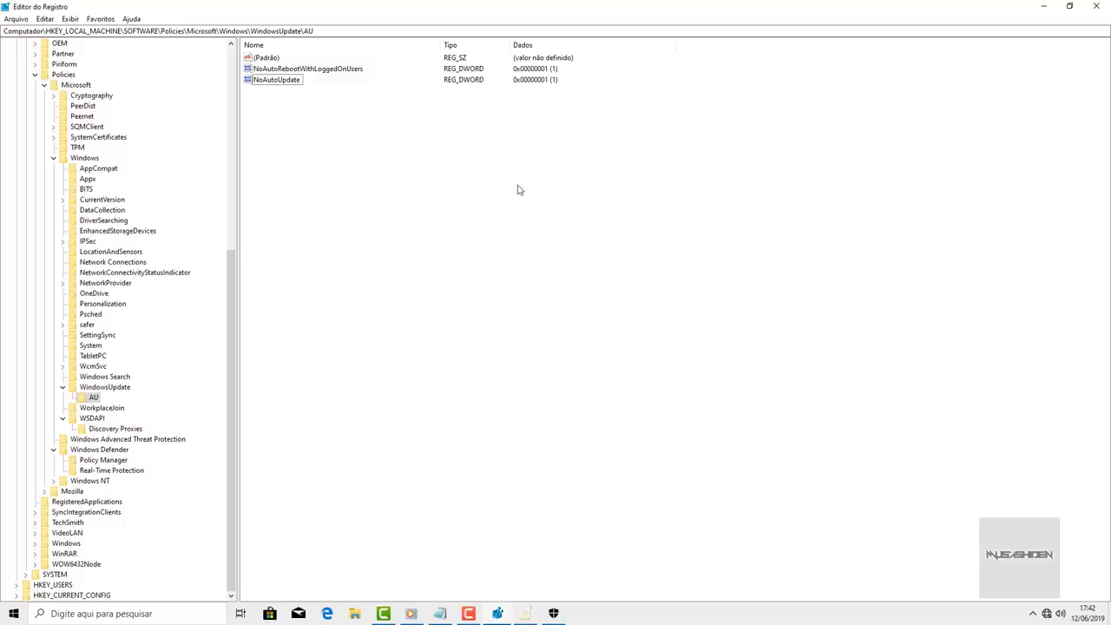
pyautogui.click(1104, 7)
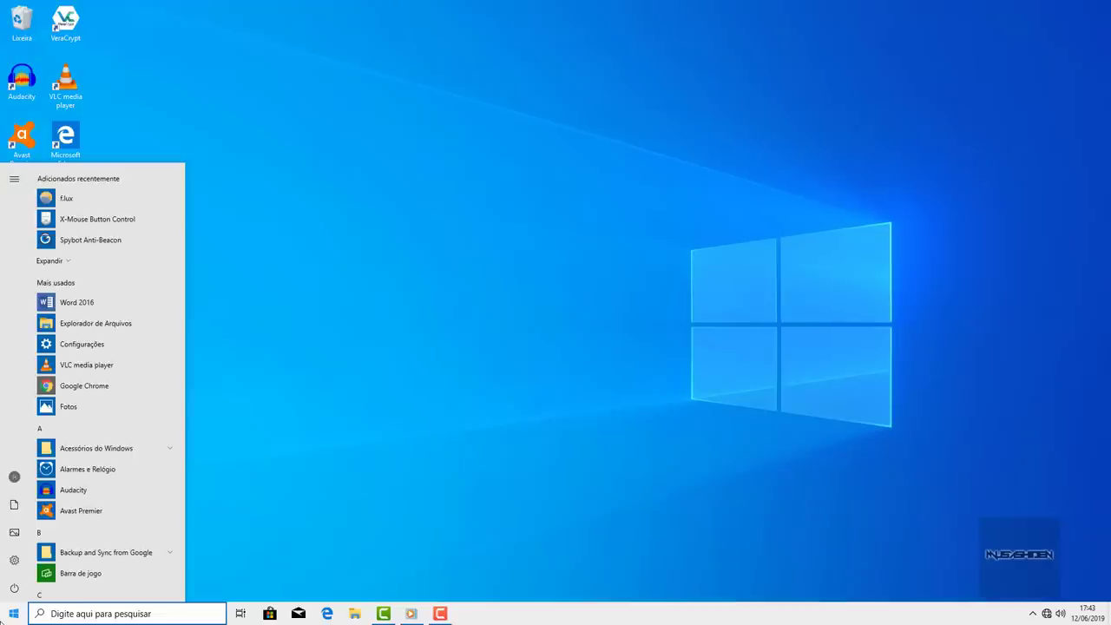
# - Launch Desfragmentar e Otimizar Unidades via 'desfrag' and browse drives C:, PortableBaseLayer, D: and BACKUP (F:)
pyautogui.write('desfrag')
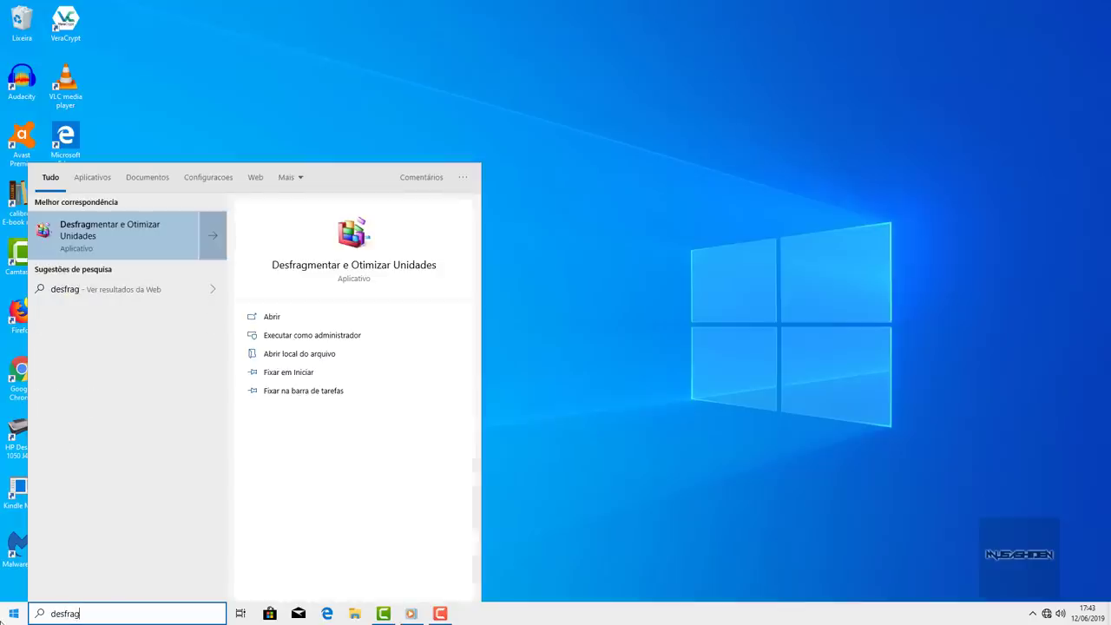
pyautogui.click(139, 247)
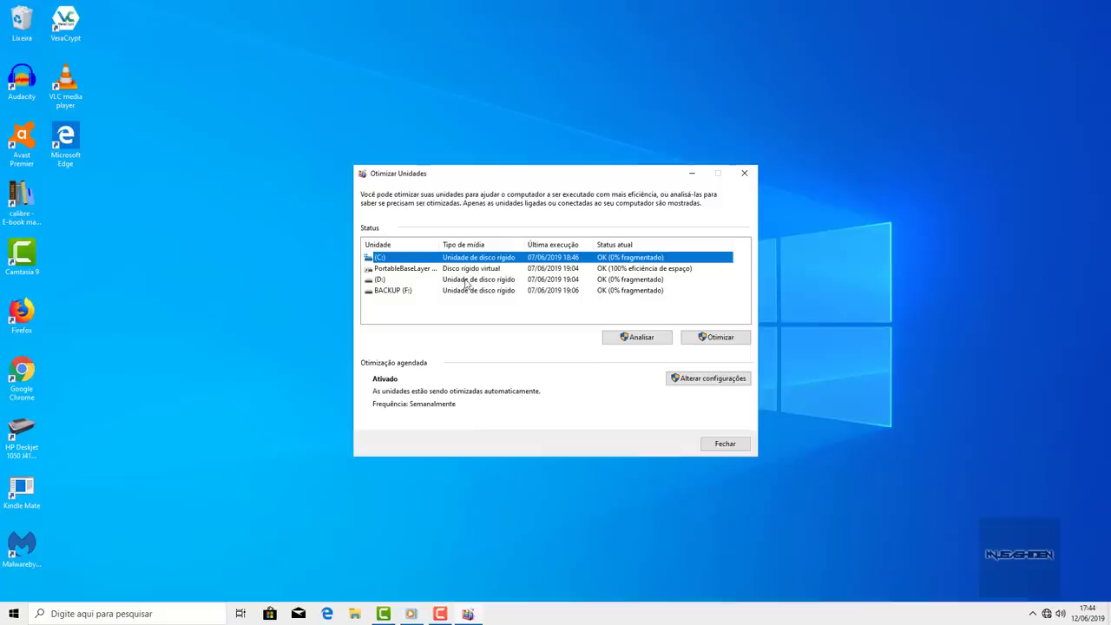
pyautogui.click(401, 271)
pyautogui.click(390, 281)
pyautogui.click(386, 292)
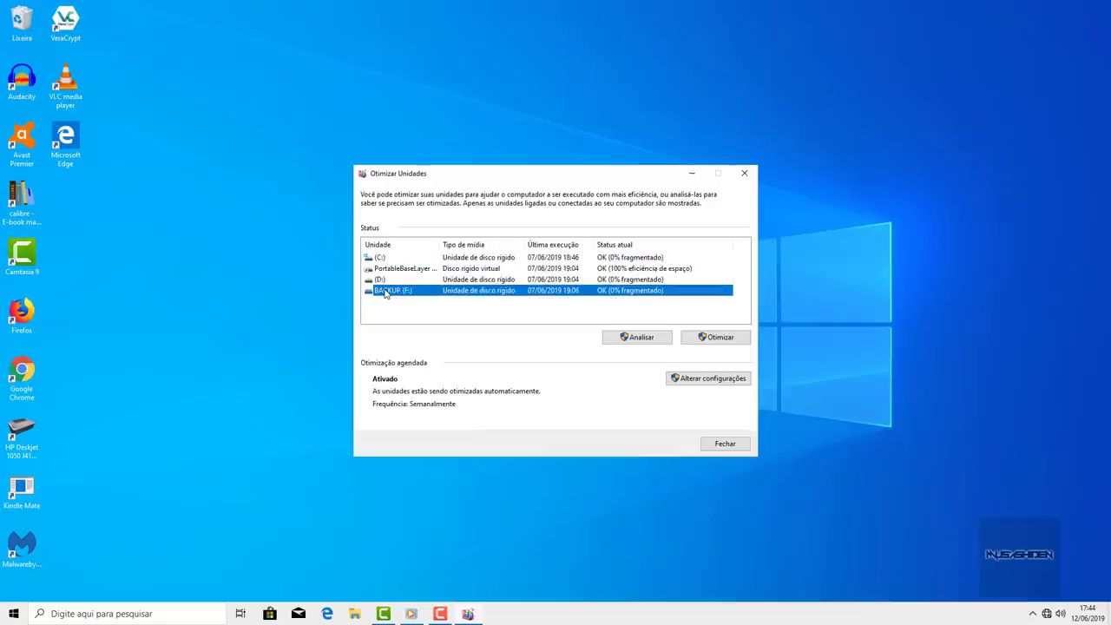
pyautogui.press('Up')
pyautogui.press('Up')
pyautogui.press('Up')
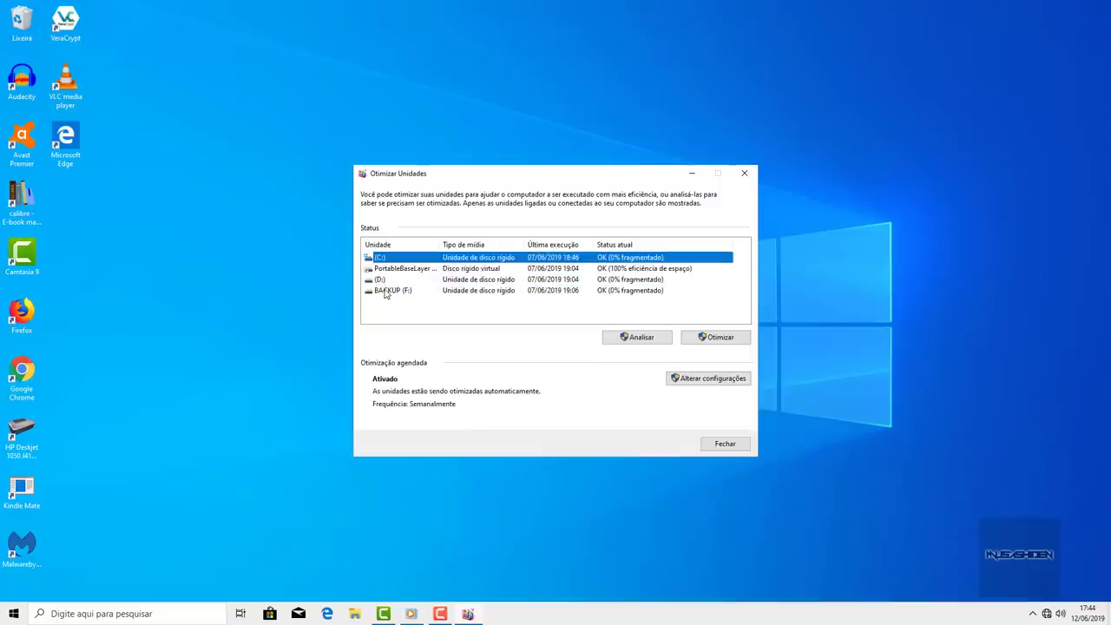
pyautogui.press('Down')
pyautogui.press('Down')
pyautogui.press('Down')
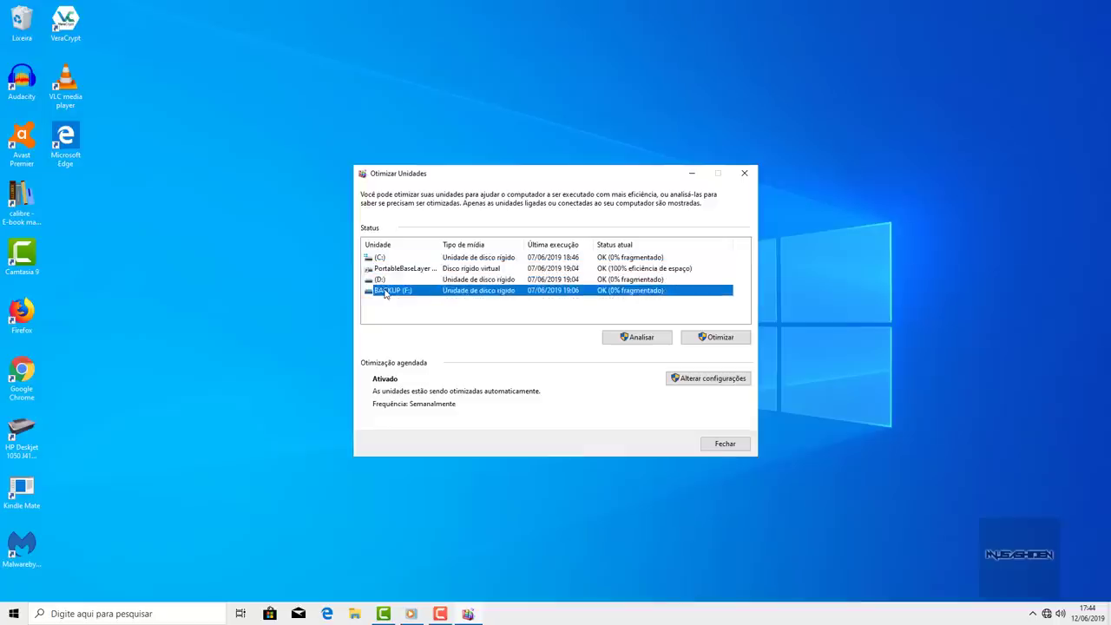
pyautogui.press('Up')
pyautogui.press('Up')
pyautogui.press('Up')
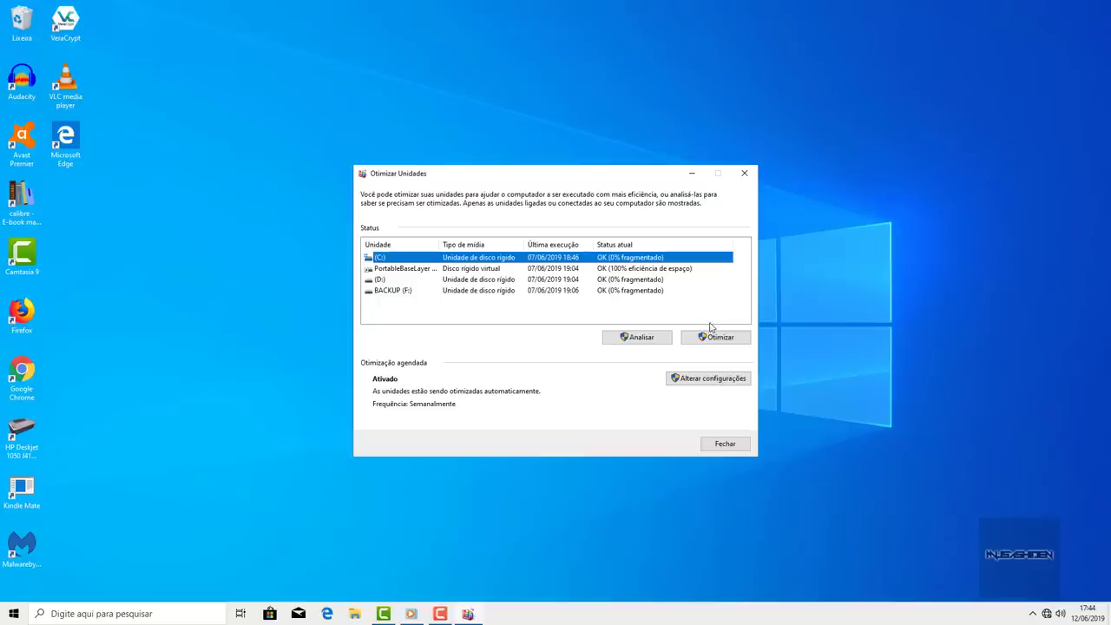
# - Exclude PortableBaseLayer, (D:) and BACKUP (F:) from scheduled optimization
pyautogui.click(717, 378)
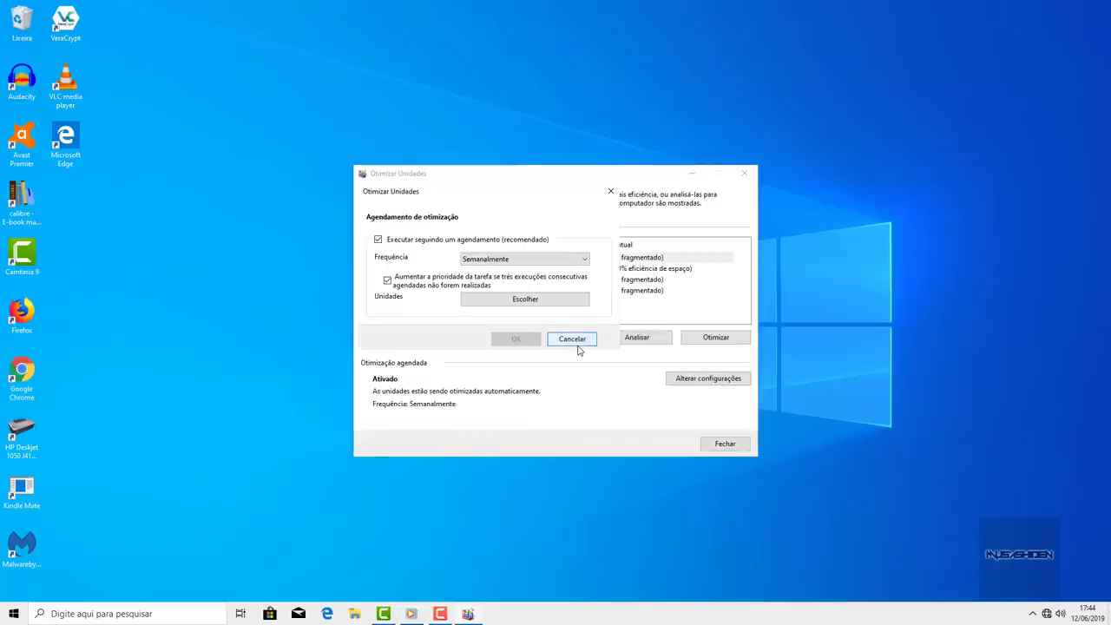
pyautogui.click(534, 259)
pyautogui.click(533, 264)
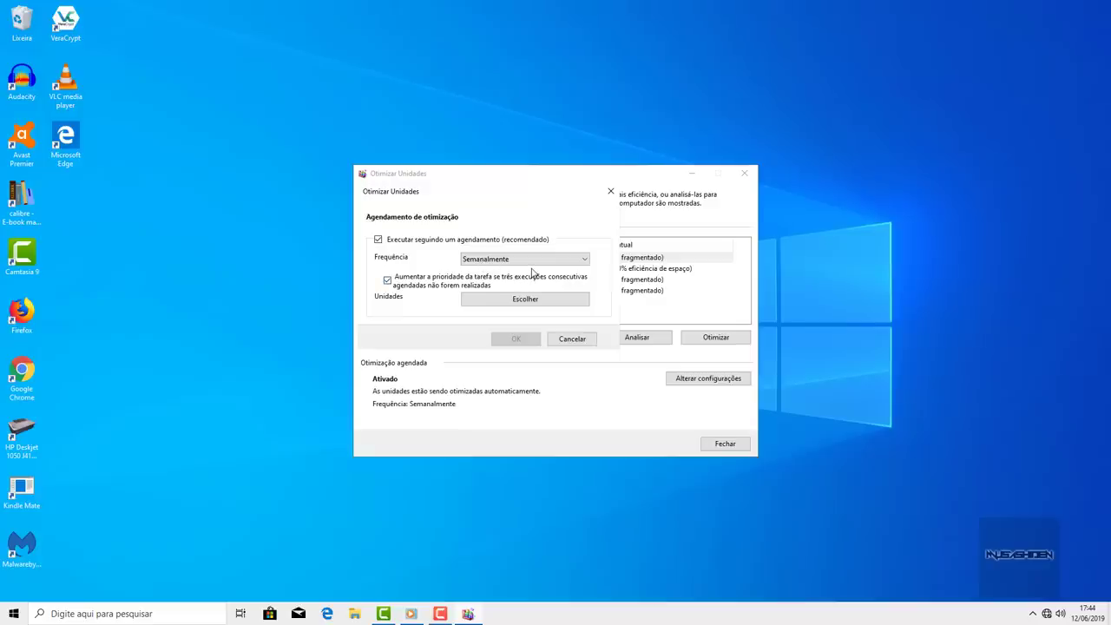
pyautogui.moveTo(474, 194); pyautogui.dragTo(199, 183)
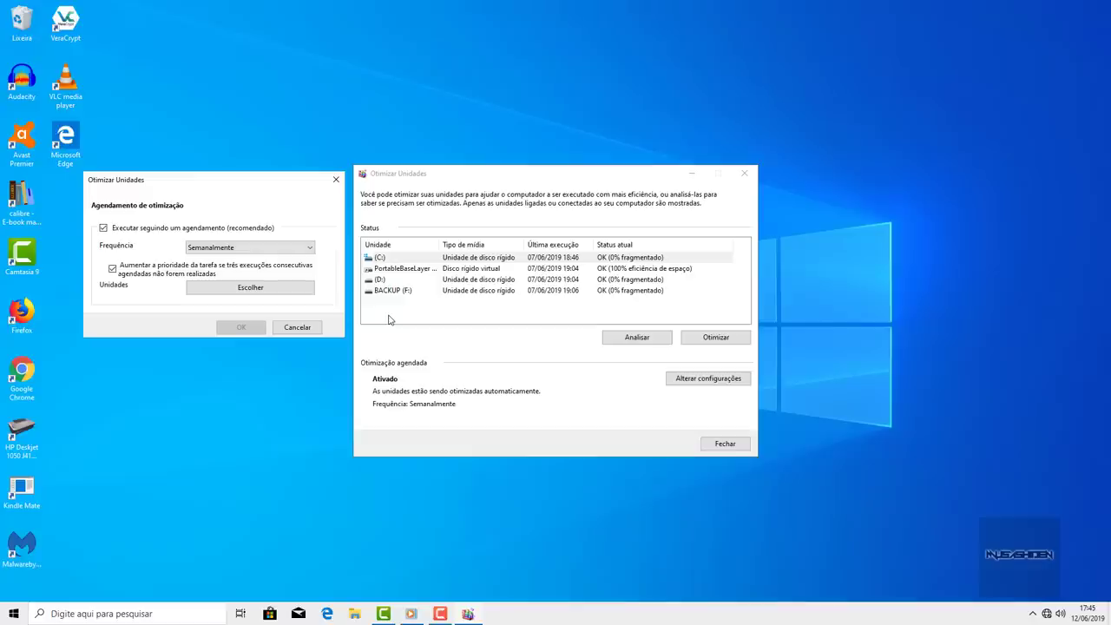
pyautogui.click(292, 289)
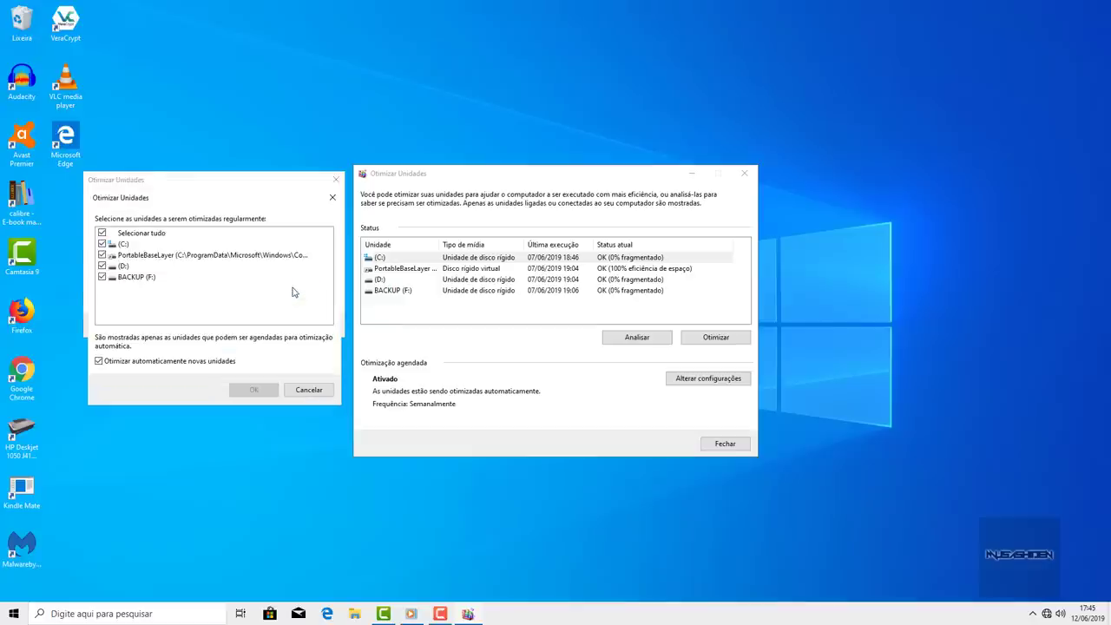
pyautogui.click(101, 255)
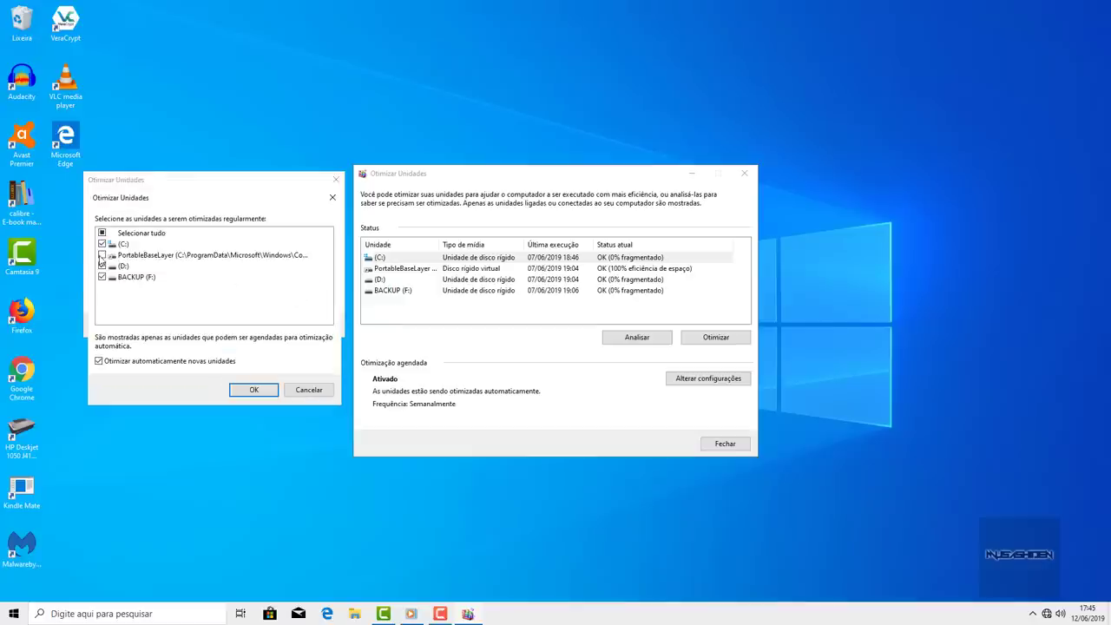
pyautogui.click(102, 265)
pyautogui.click(102, 277)
pyautogui.click(257, 391)
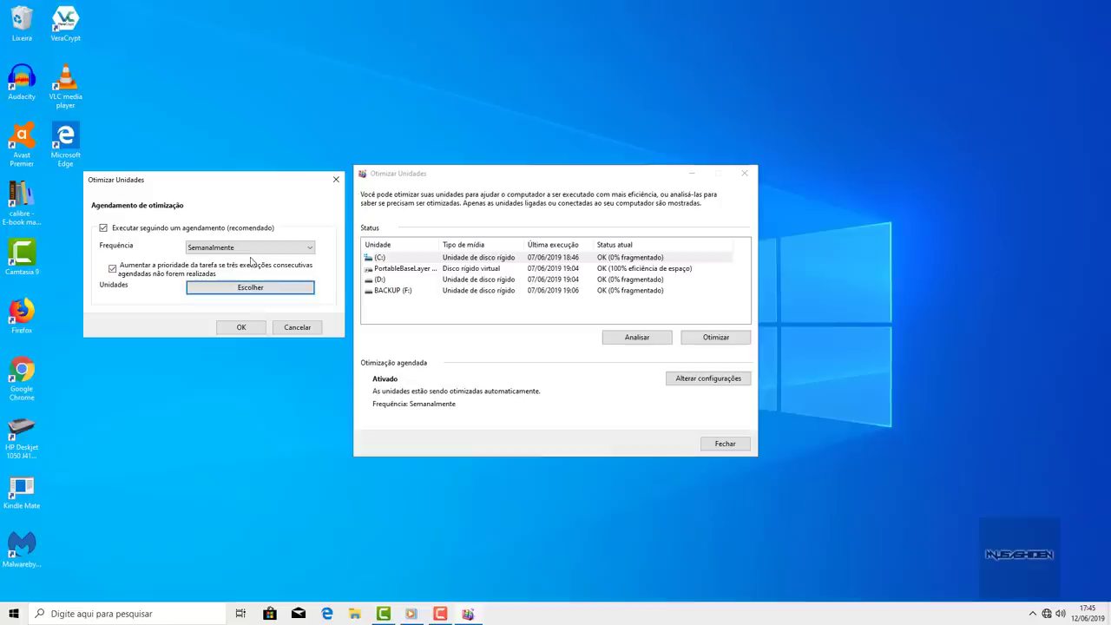
# - Set the frequency to Mensalmente and switch scheduled optimization off
pyautogui.click(251, 250)
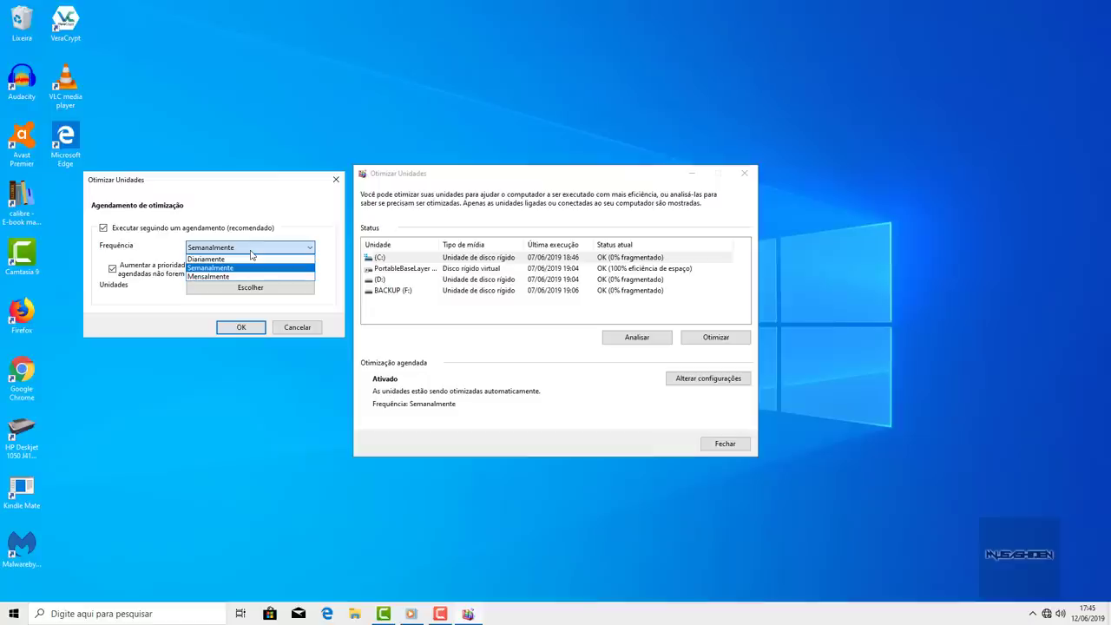
pyautogui.click(251, 250)
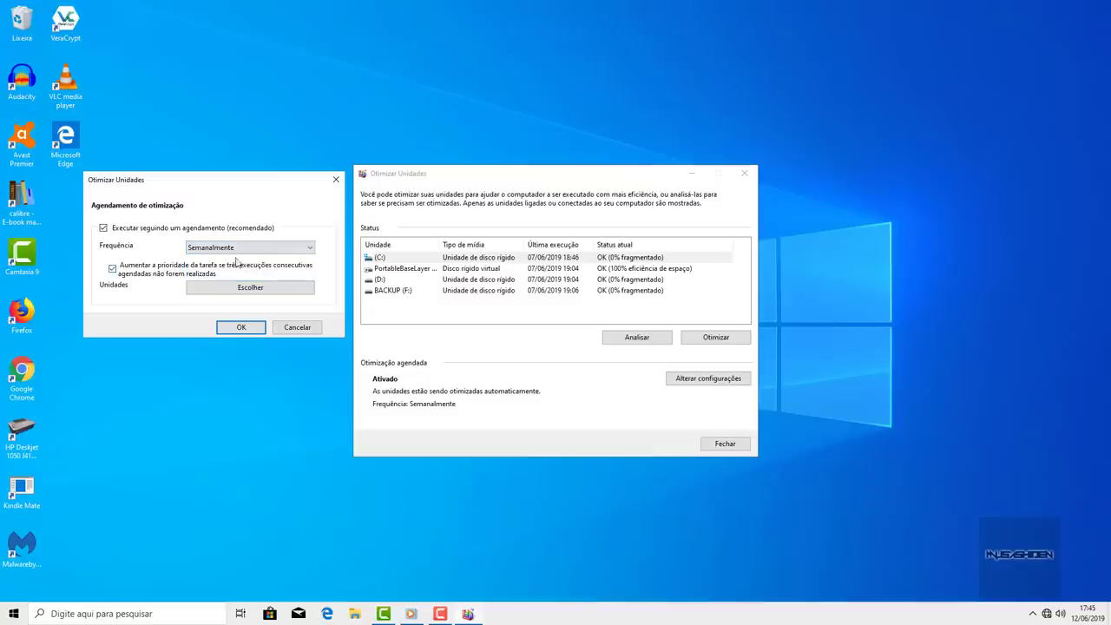
pyautogui.click(242, 249)
pyautogui.click(208, 276)
pyautogui.click(103, 228)
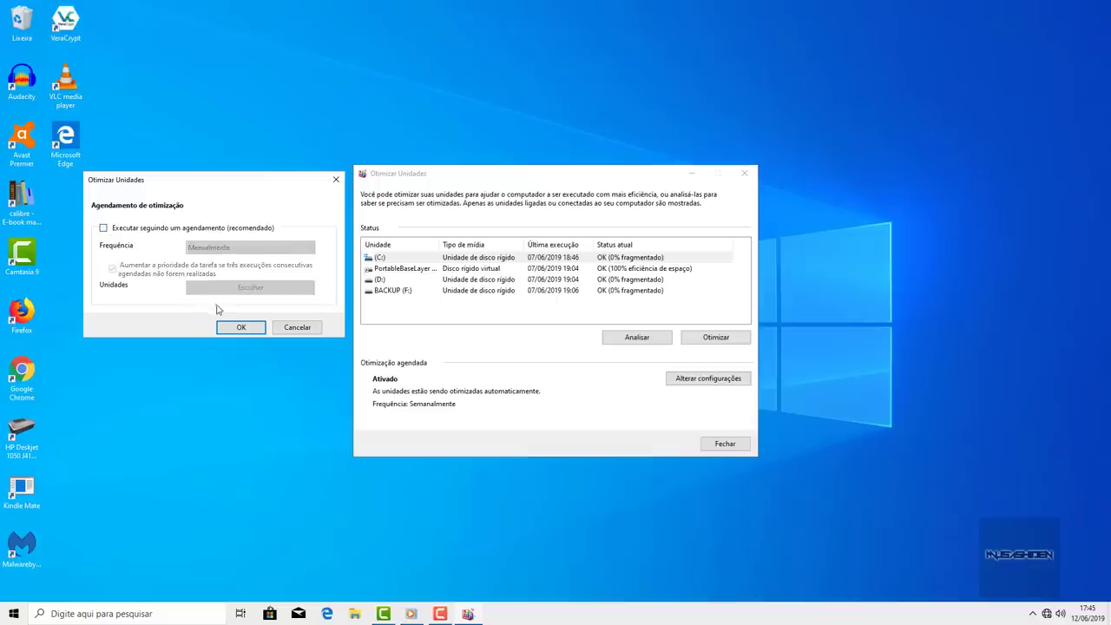
pyautogui.click(241, 328)
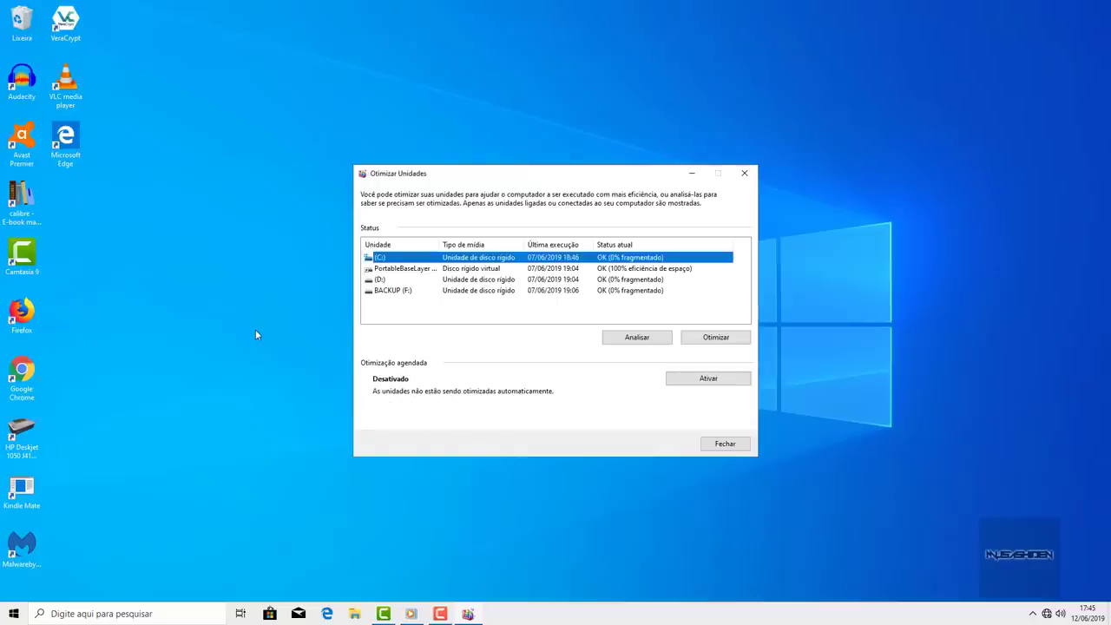
# - Re-enable weekly scheduled optimization with all drives included
pyautogui.click(709, 378)
pyautogui.click(377, 238)
pyautogui.click(492, 303)
pyautogui.click(377, 289)
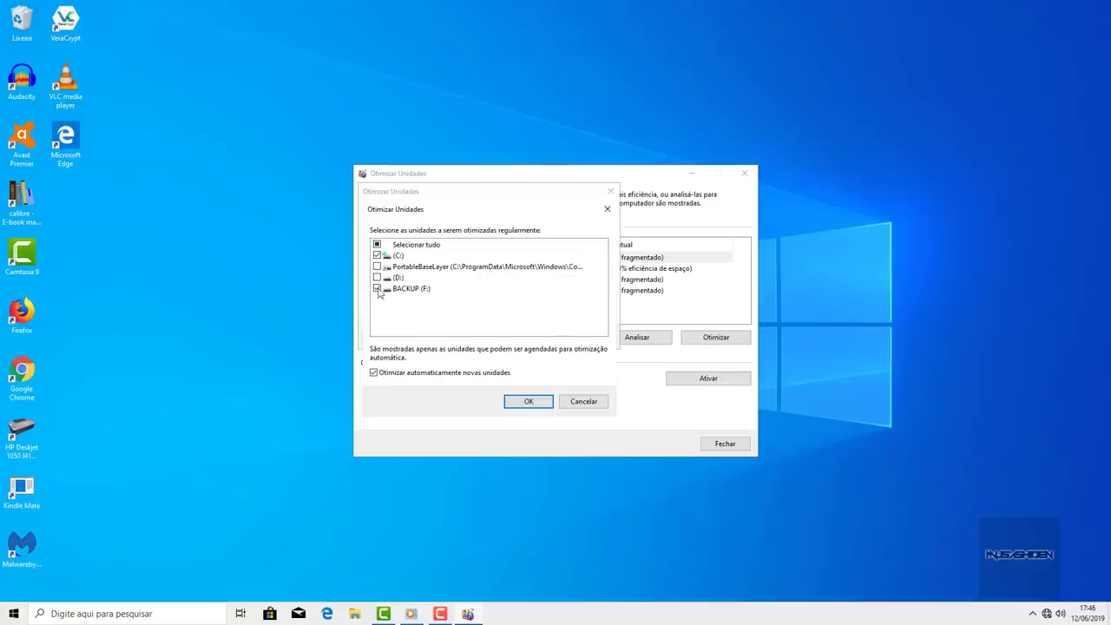
pyautogui.click(377, 277)
pyautogui.click(377, 267)
pyautogui.click(527, 401)
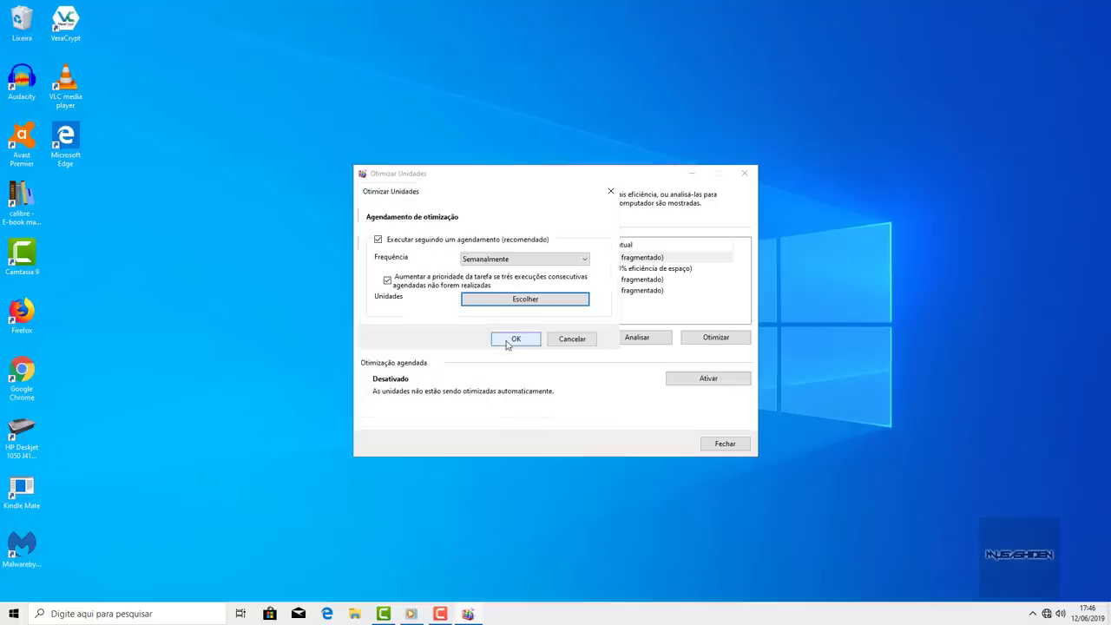
pyautogui.click(510, 338)
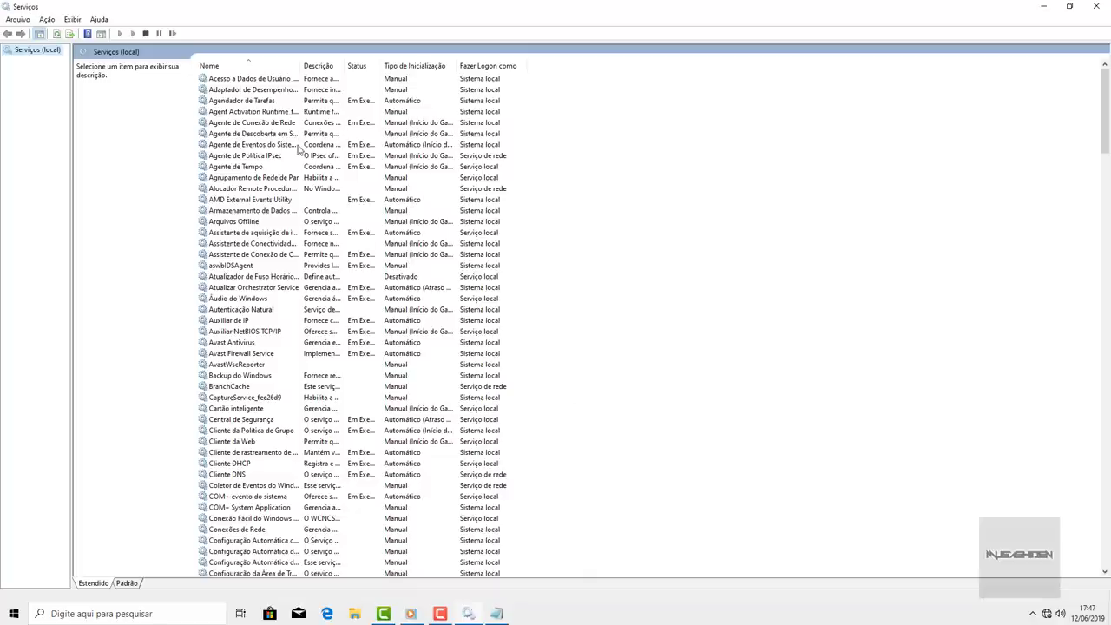
# - Widen the Status column and sort the services list by Status
pyautogui.scroll(-20, 299, 149)
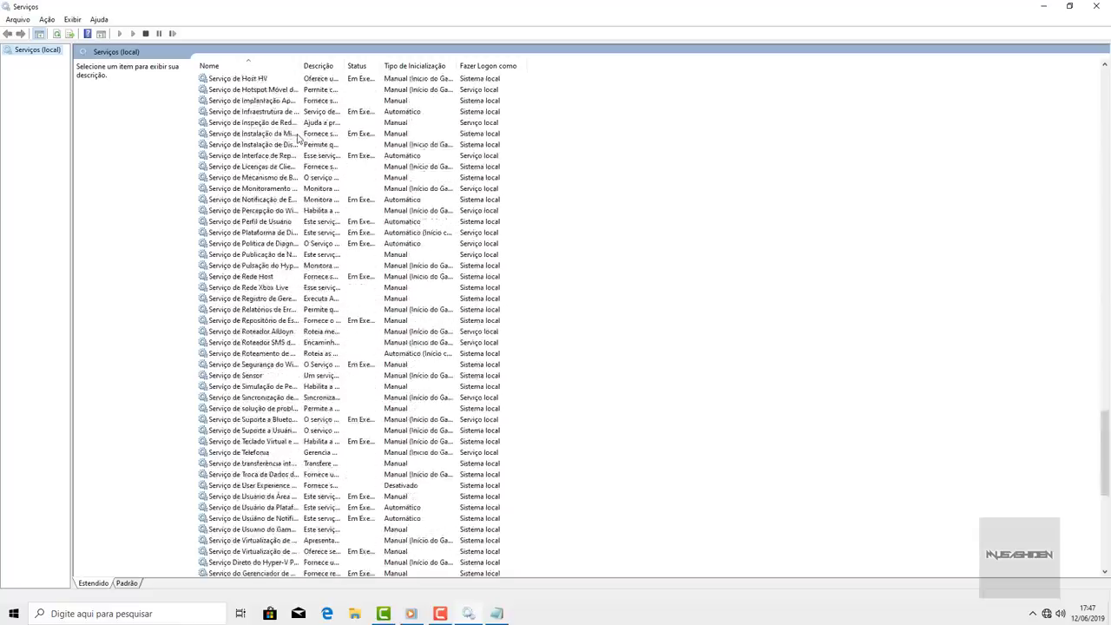
pyautogui.scroll(-13, 298, 139)
pyautogui.moveTo(381, 66); pyautogui.dragTo(423, 65)
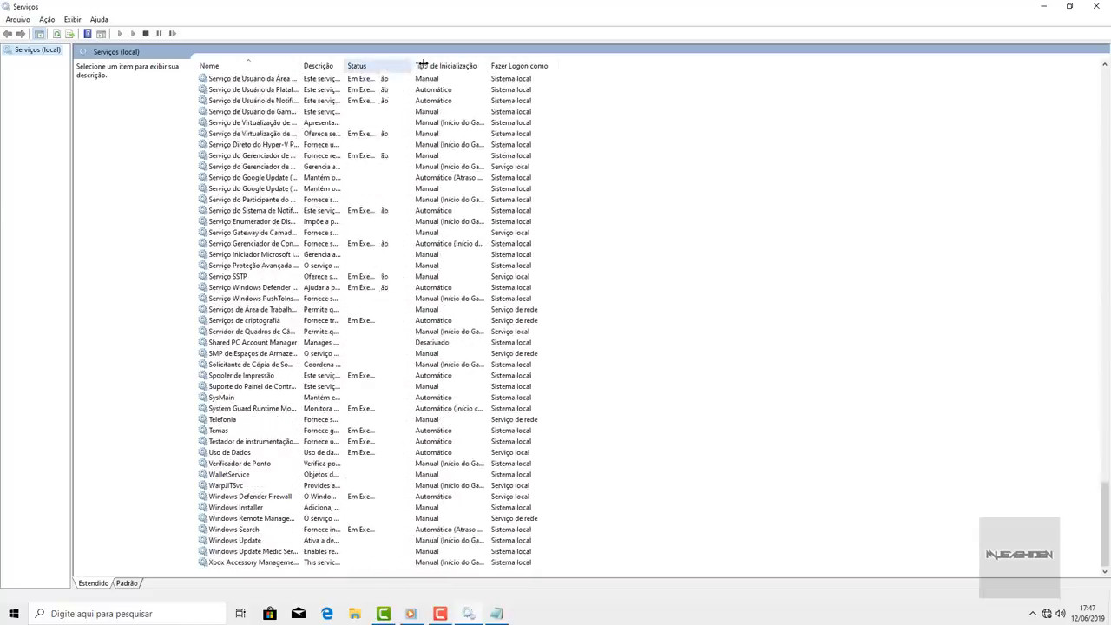
pyautogui.scroll(9, 252, 169)
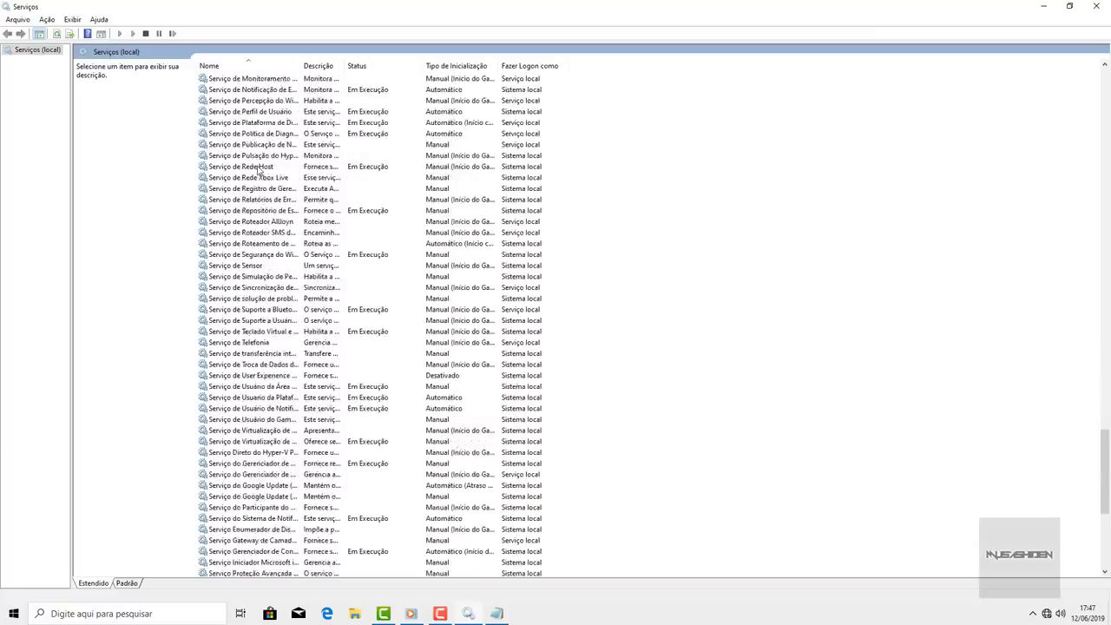
pyautogui.scroll(-9, 258, 170)
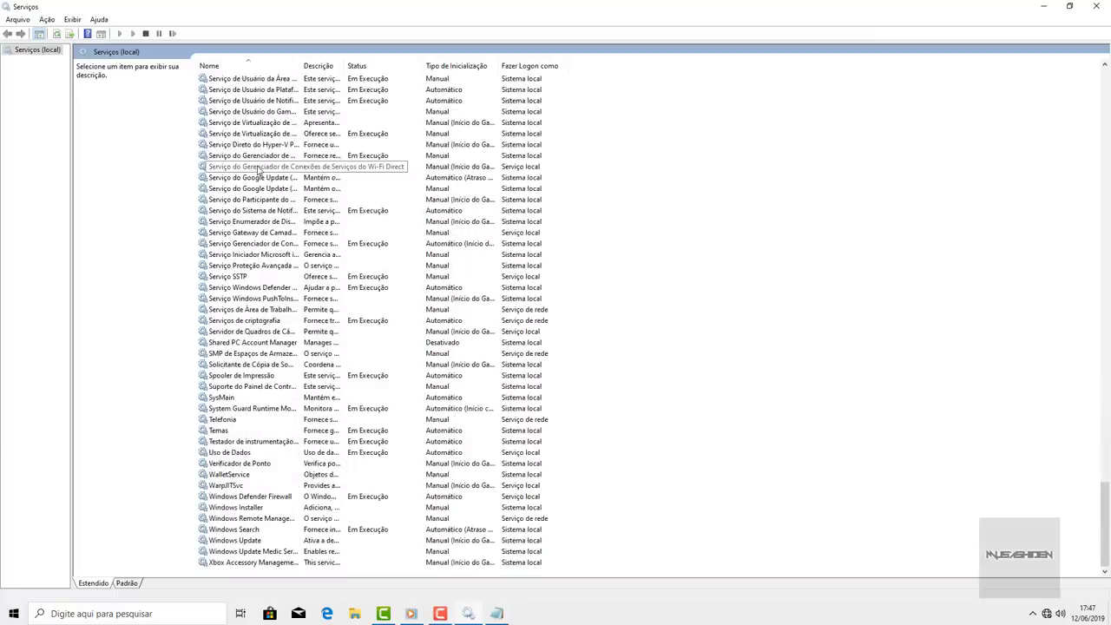
pyautogui.click(358, 67)
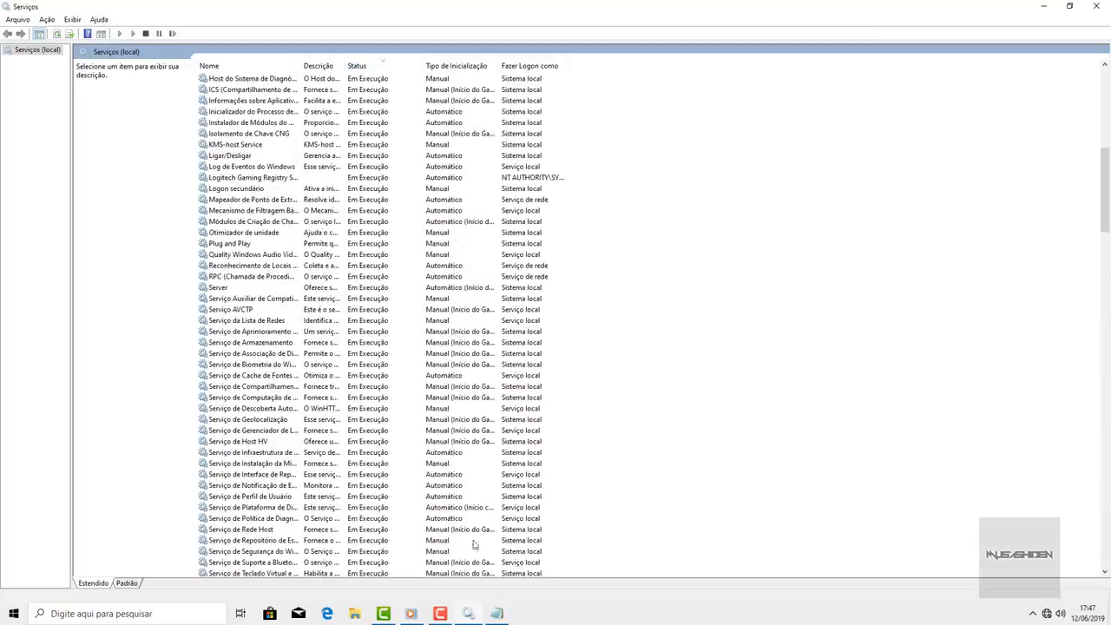
# - Review the SysMain (antigo Superfetch) notes in Notepad, then close the Services window
pyautogui.click(497, 614)
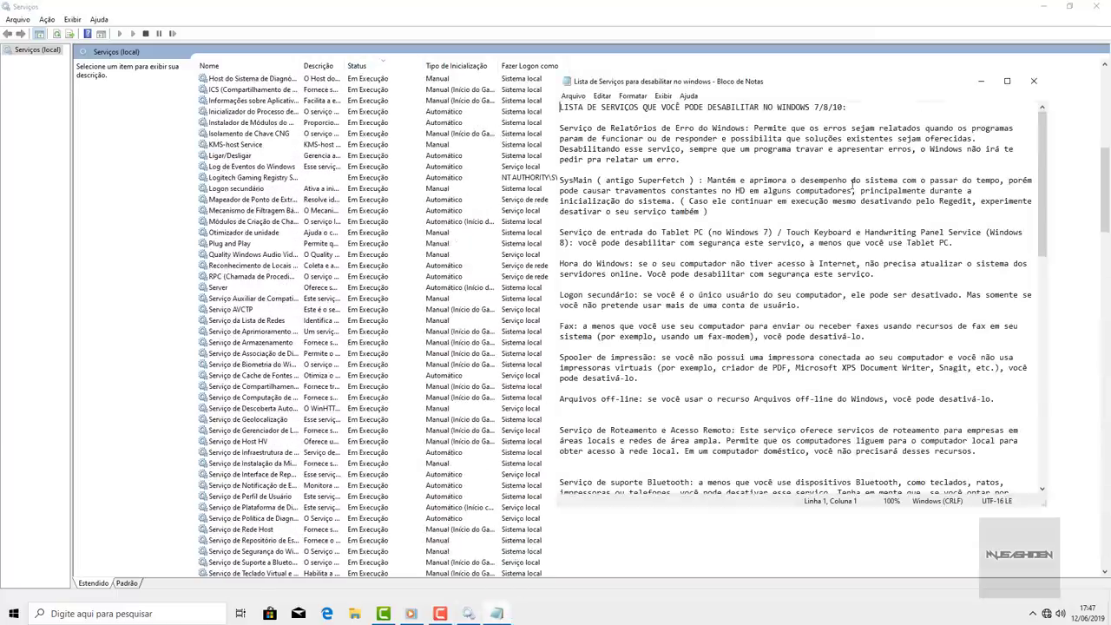
pyautogui.scroll(-20, 853, 182)
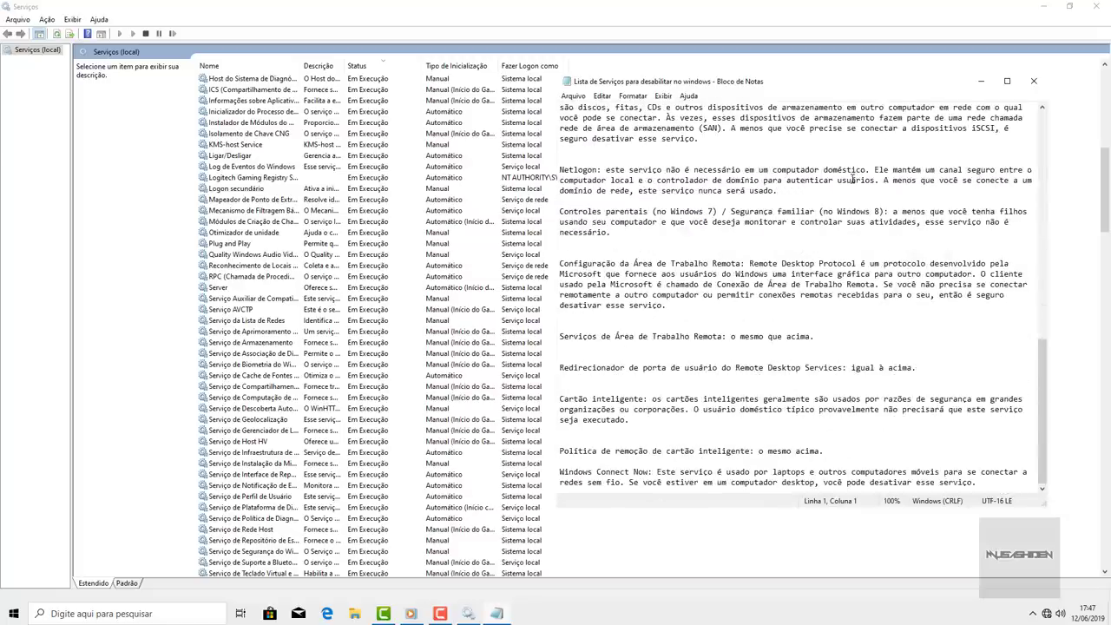
pyautogui.scroll(20, 853, 179)
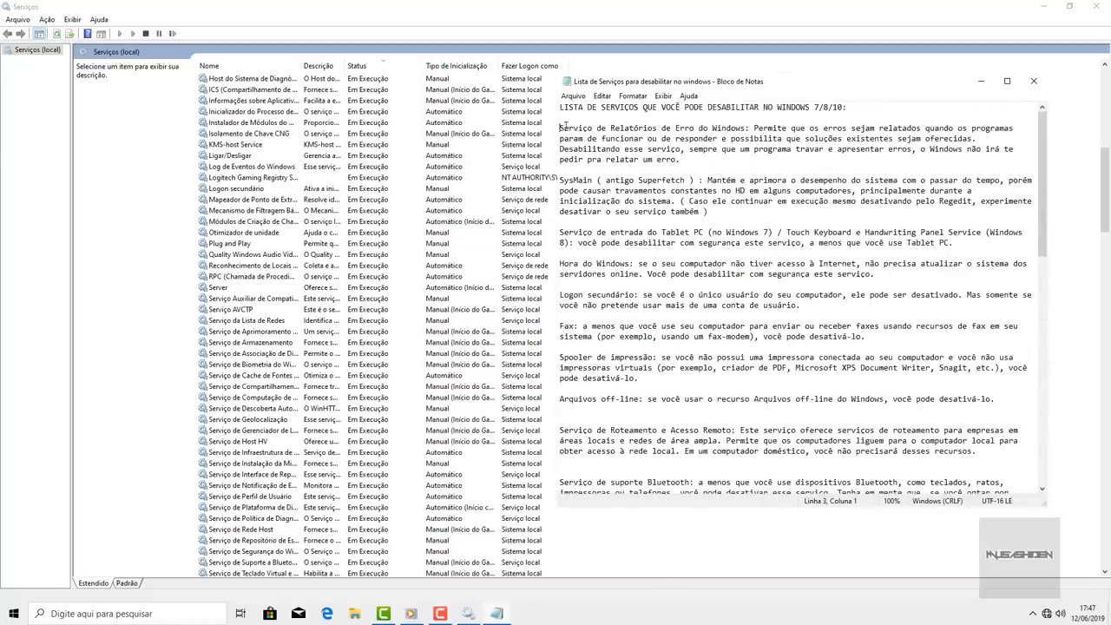
pyautogui.moveTo(565, 126); pyautogui.dragTo(749, 125)
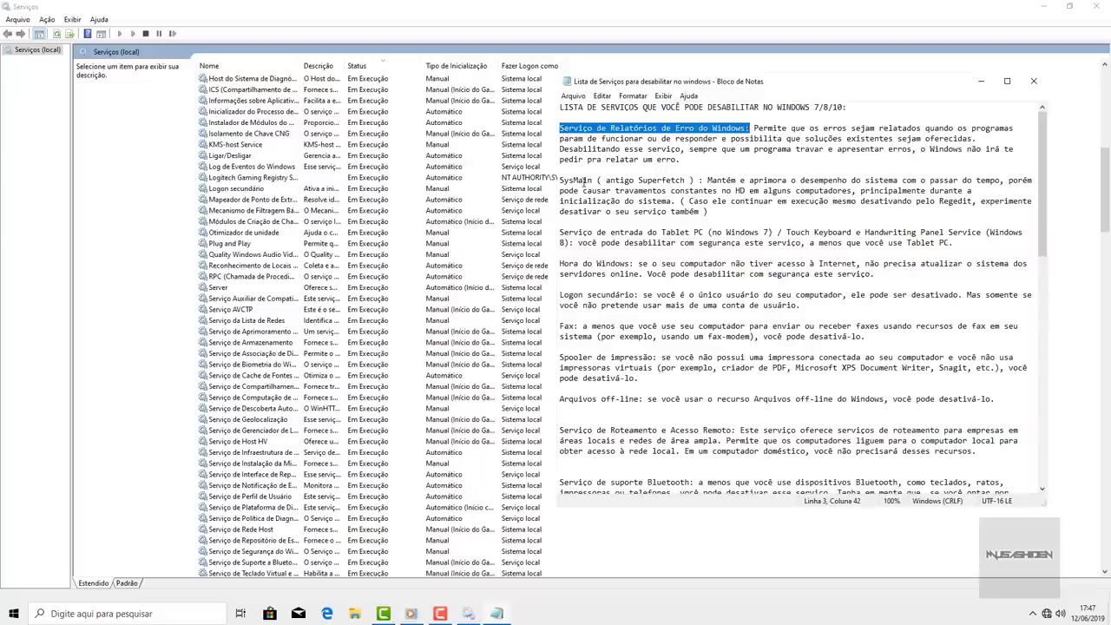
pyautogui.moveTo(560, 180); pyautogui.dragTo(700, 180)
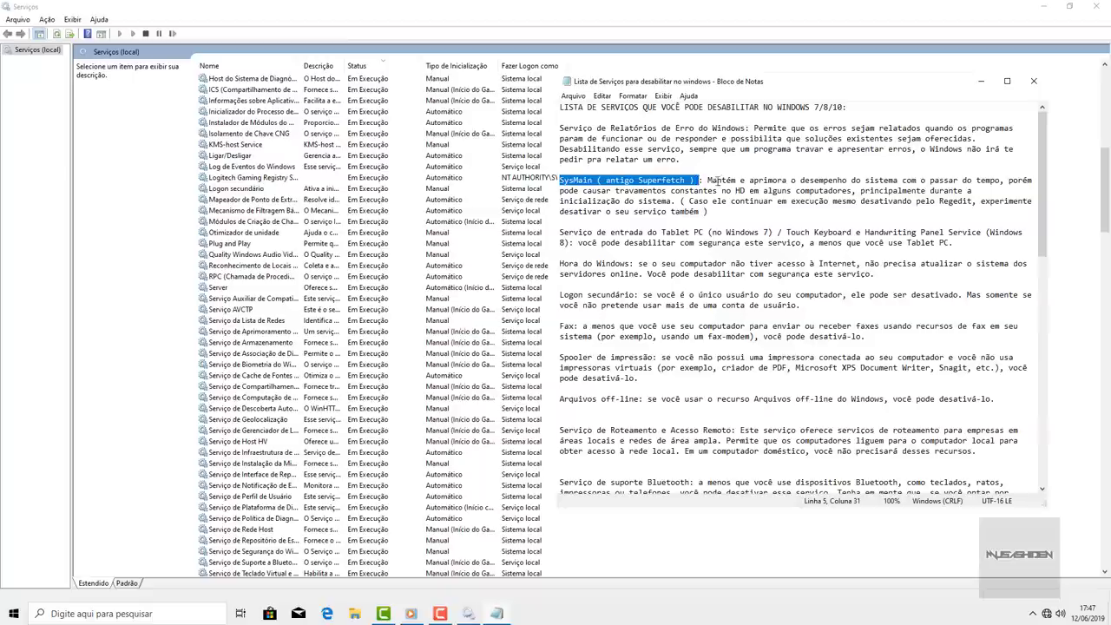
pyautogui.moveTo(708, 180); pyautogui.dragTo(910, 208)
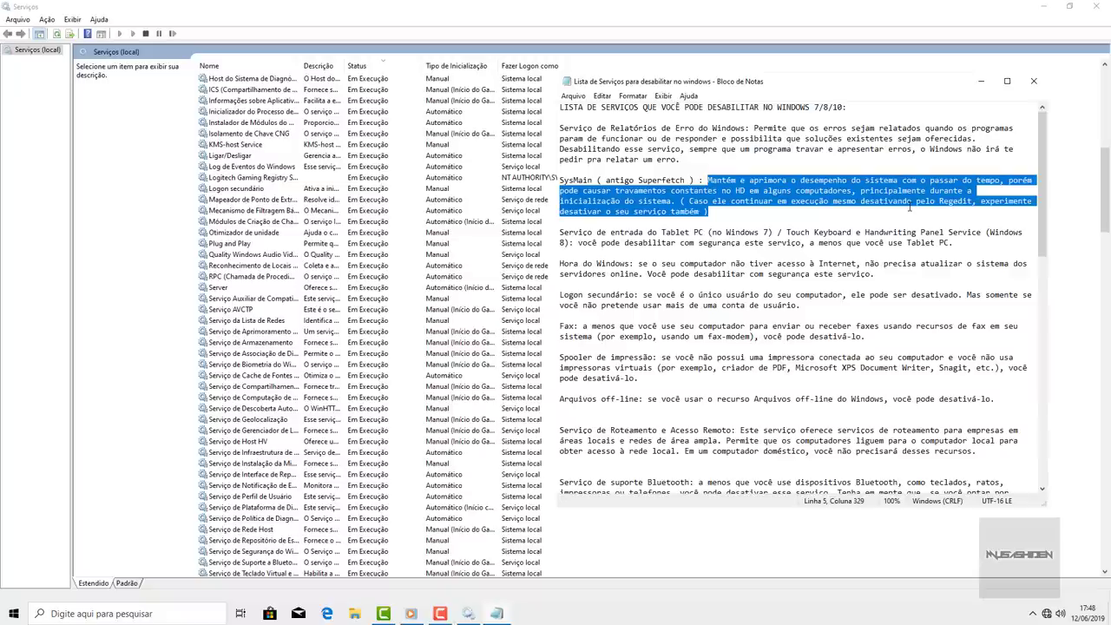
pyautogui.moveTo(910, 209); pyautogui.dragTo(974, 182)
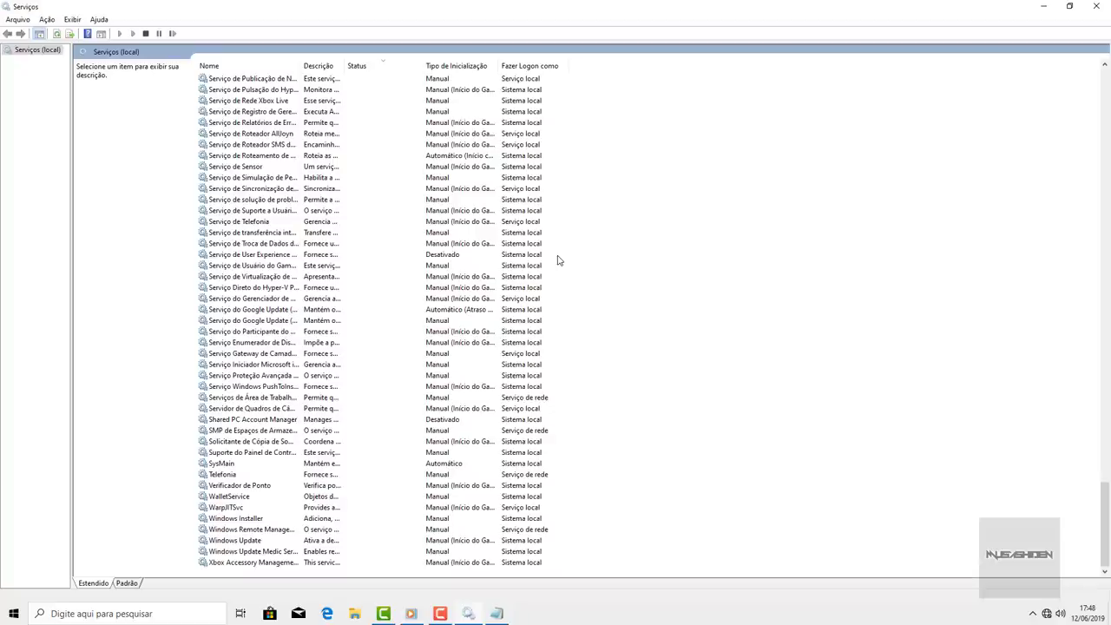
pyautogui.hotkey('alt', 'F4')
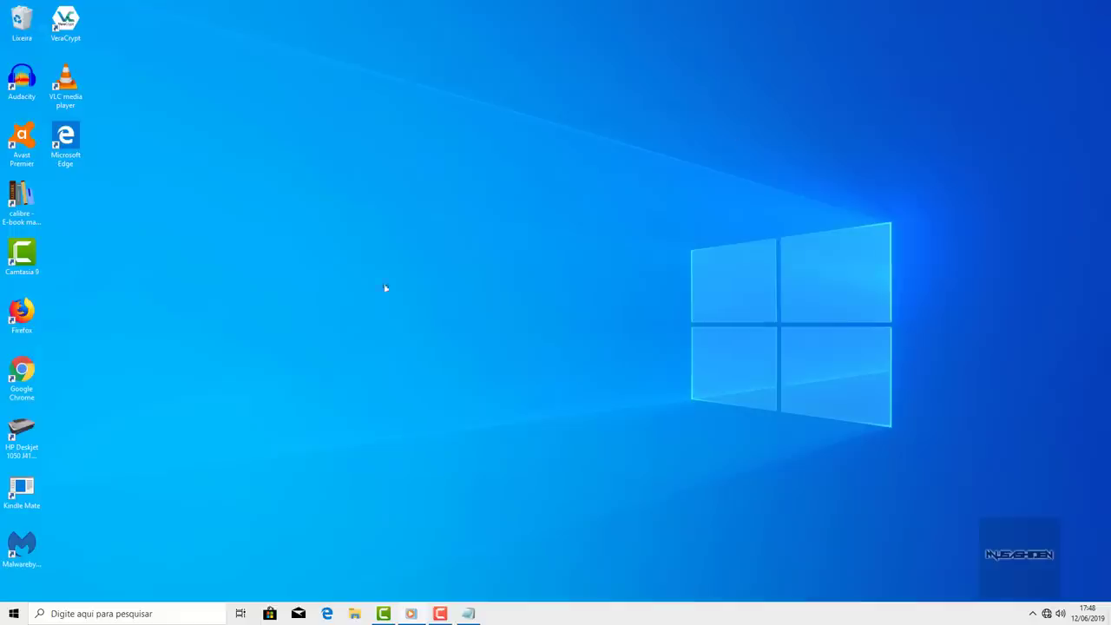
# - Reopen Serviços and stop the SysMain service from its properties
pyautogui.press('super')
pyautogui.write('s')
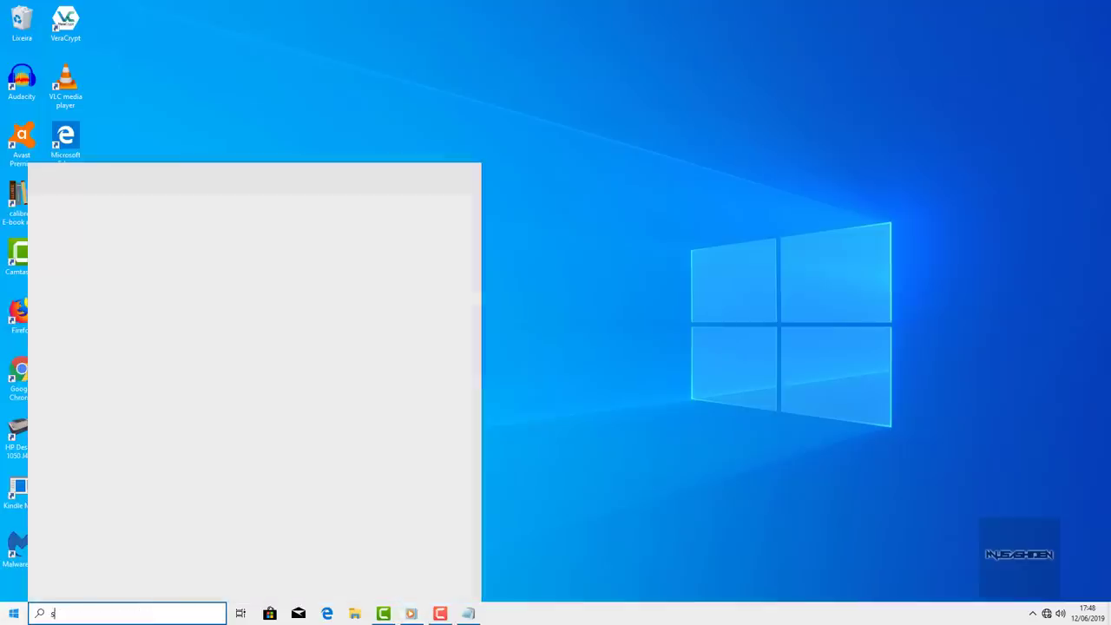
pyautogui.write('erviços')
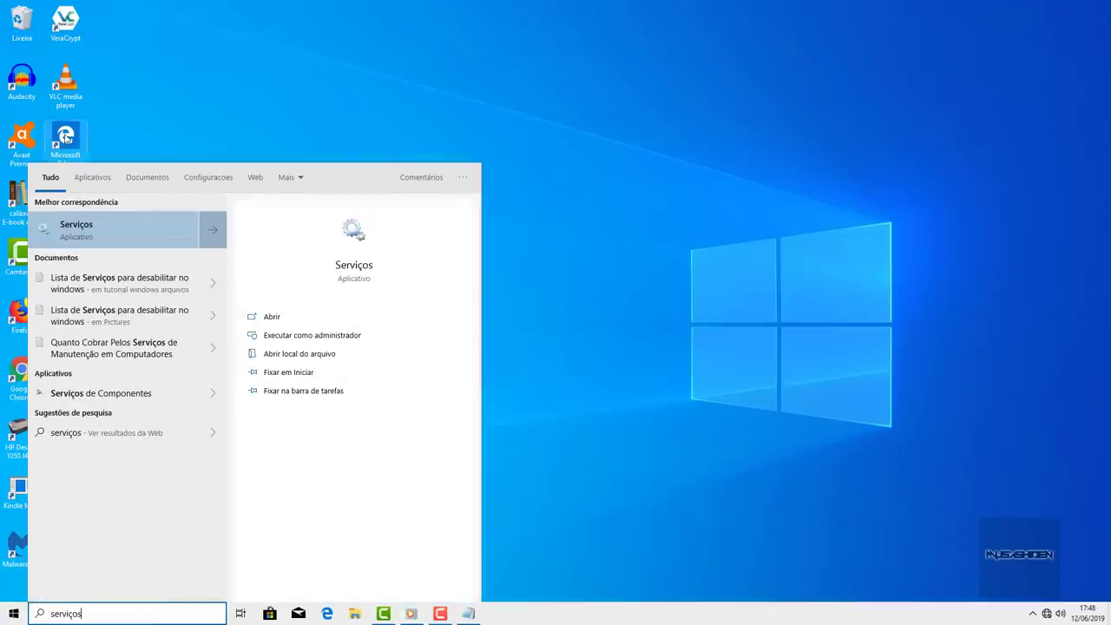
pyautogui.click(103, 225)
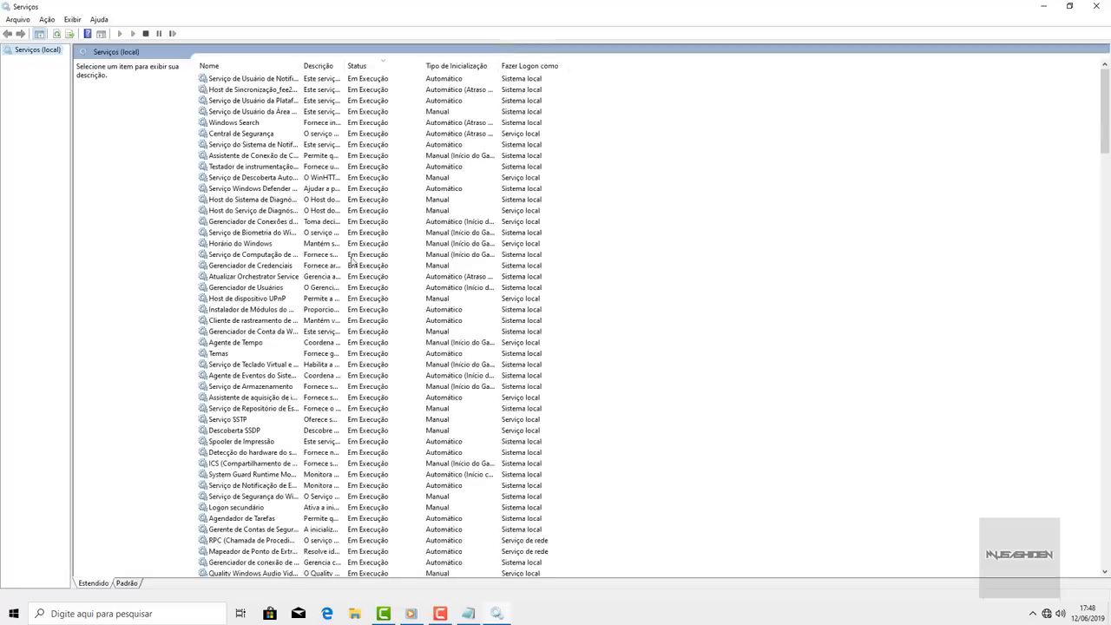
pyautogui.click(272, 287)
pyautogui.scroll(-7, 252, 260)
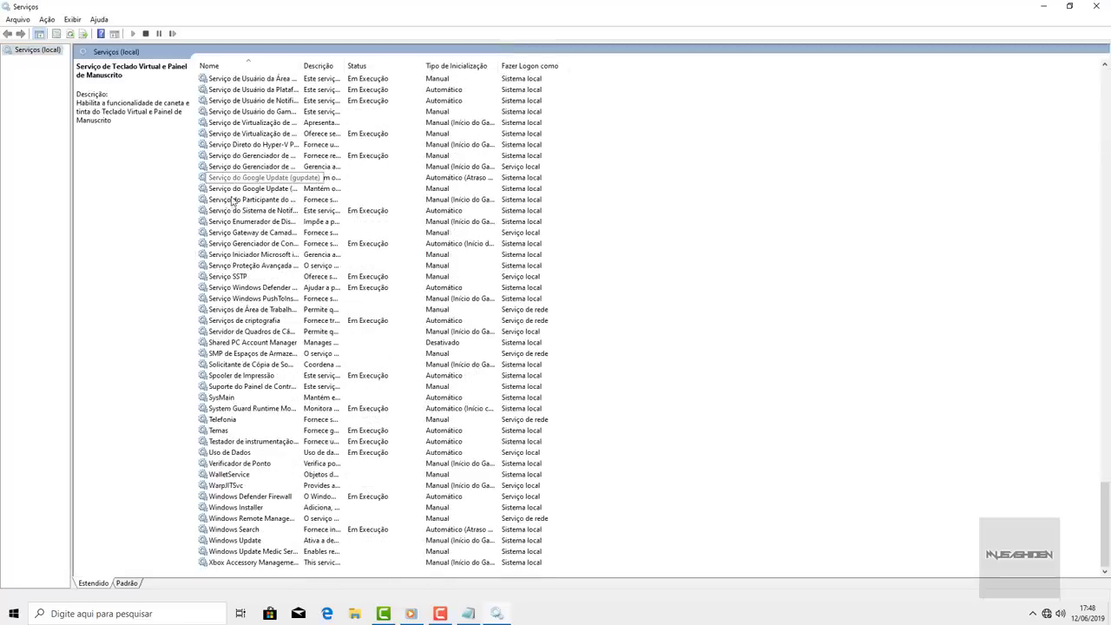
pyautogui.click(227, 399)
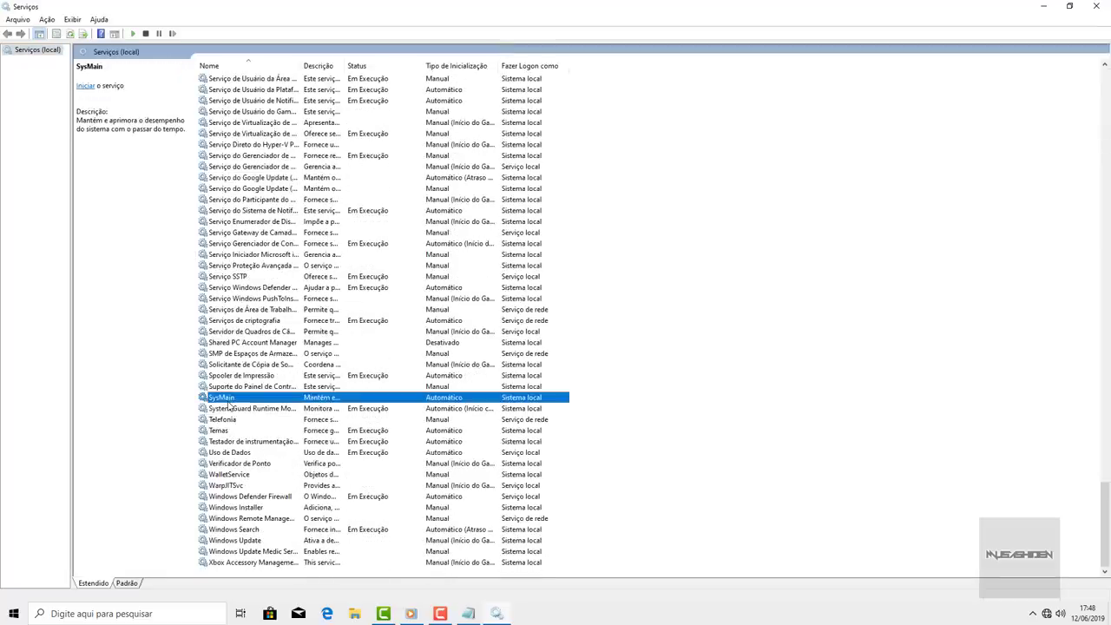
pyautogui.doubleClick(228, 400)
pyautogui.click(527, 347)
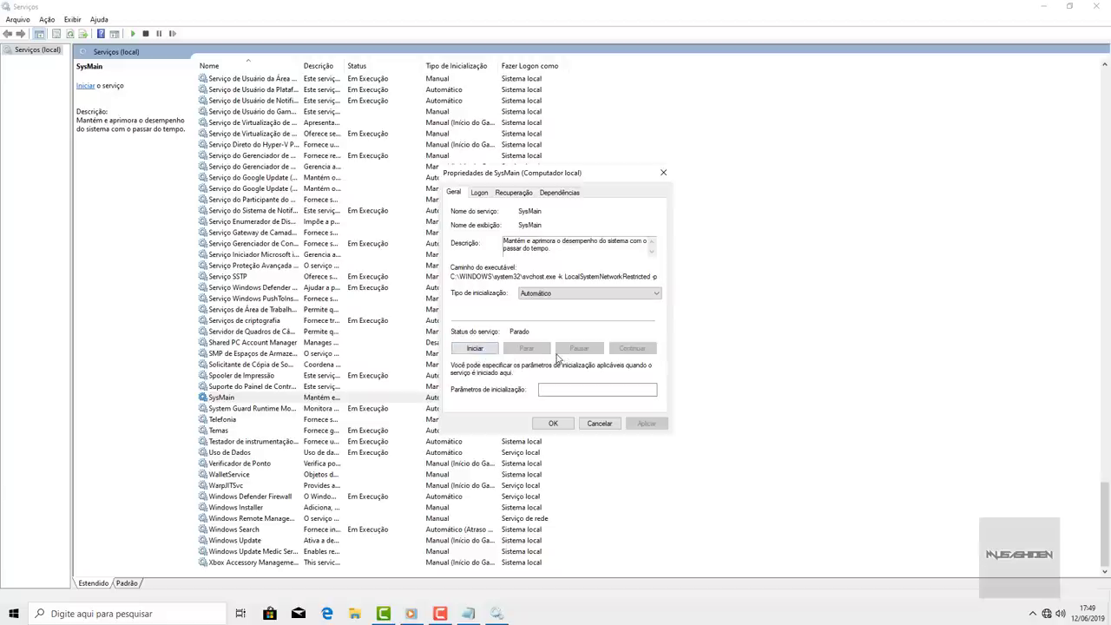
# - Pick Desativado as startup type but cancel, keeping Automático, and close Services
pyautogui.click(567, 298)
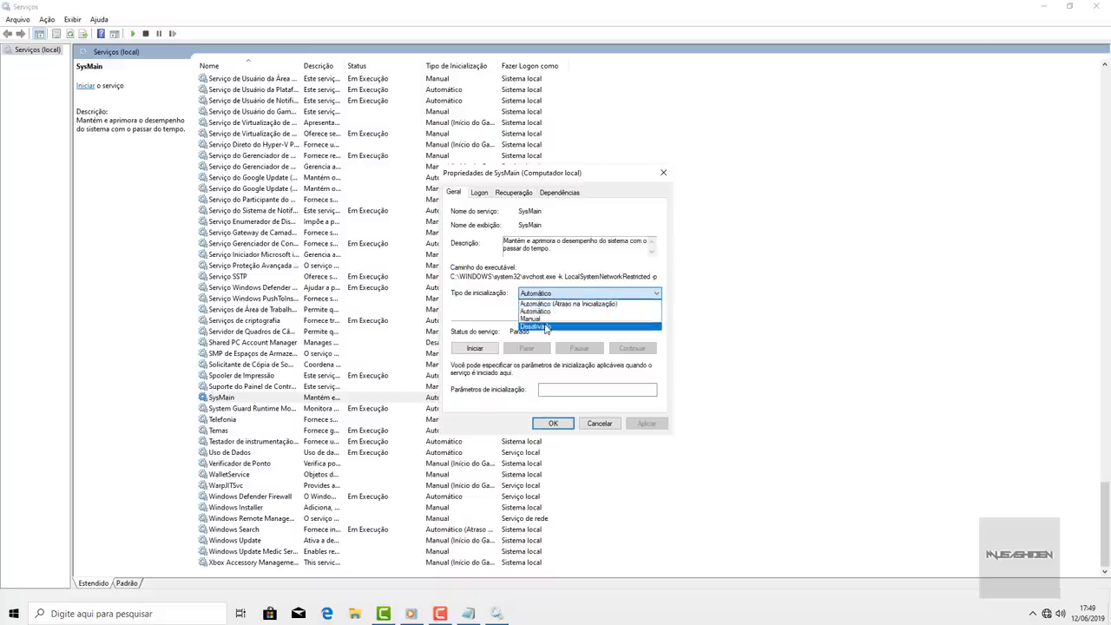
pyautogui.click(546, 327)
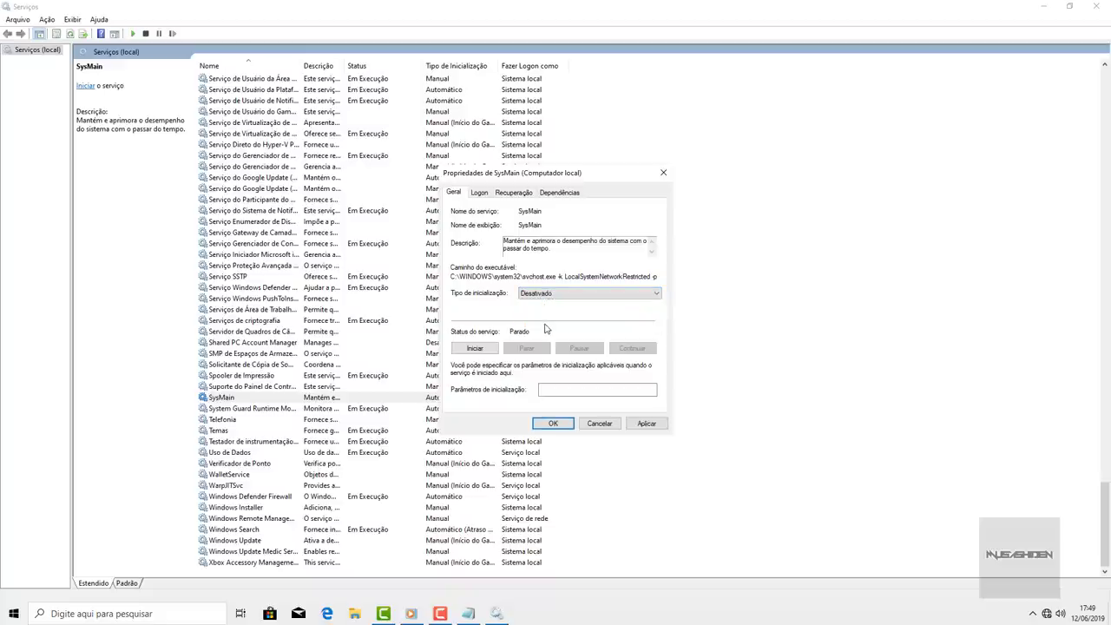
pyautogui.click(597, 424)
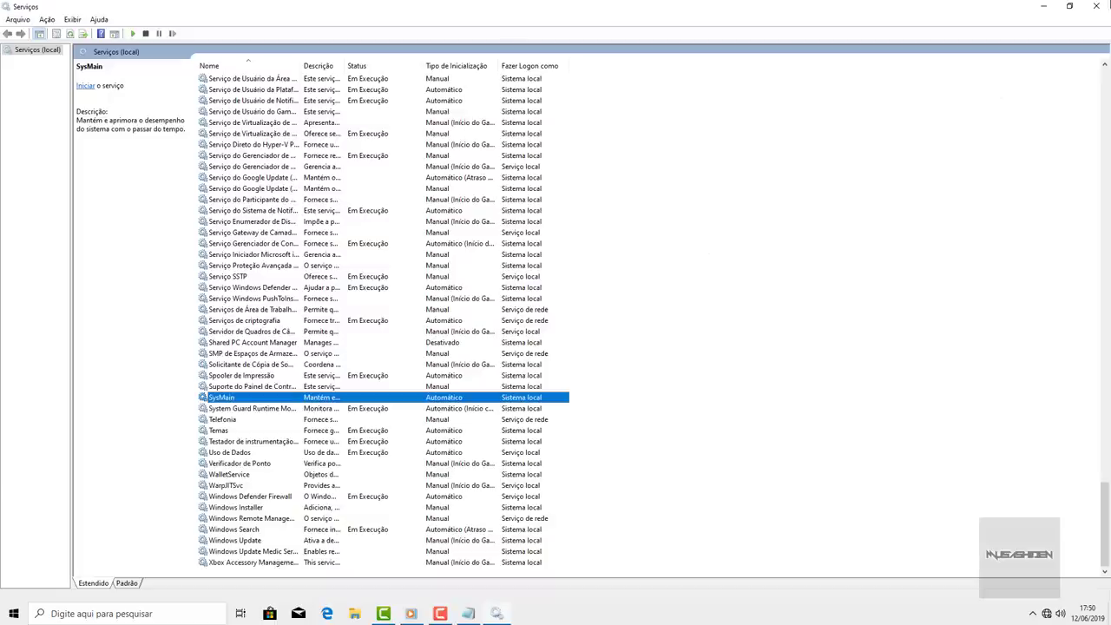
pyautogui.click(1105, 5)
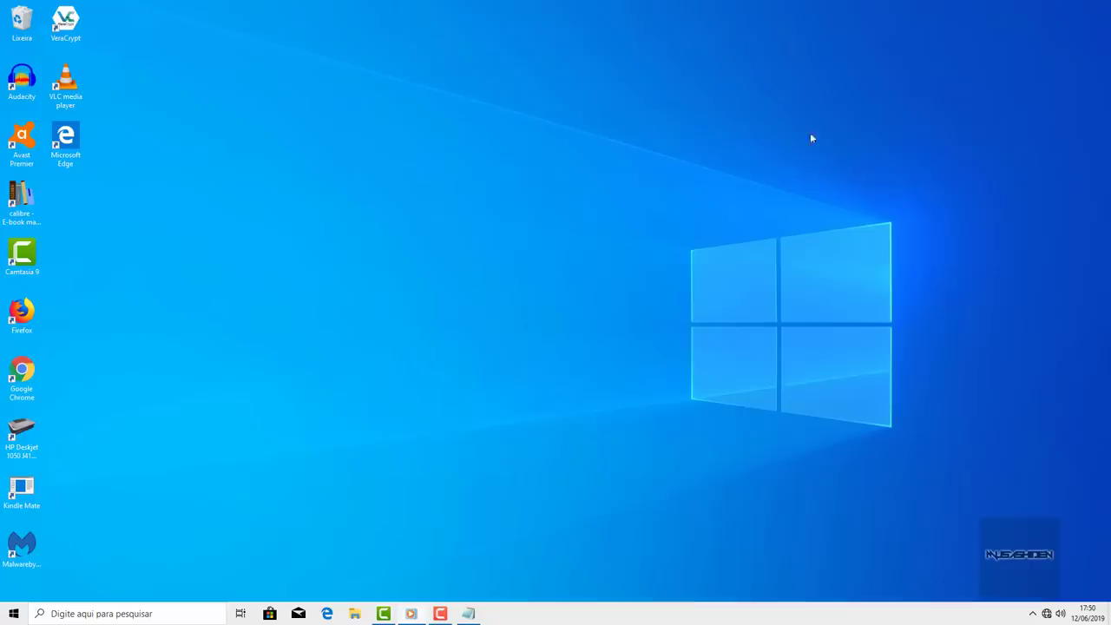
# - Refresh the desktop and close the Notepad notes
pyautogui.rightClick(480, 176)
pyautogui.click(504, 213)
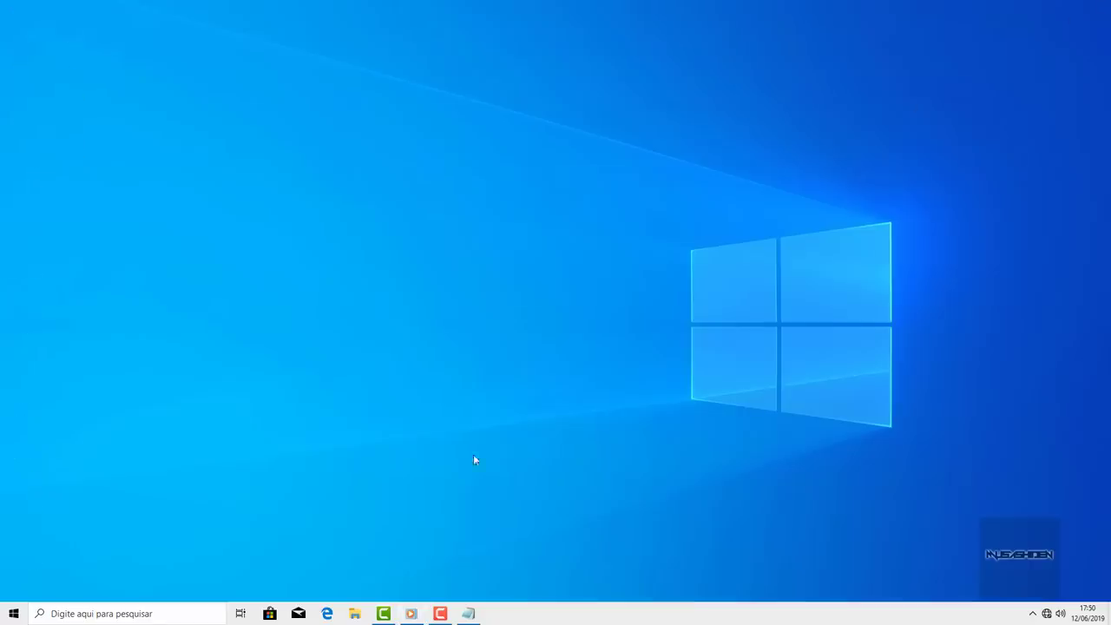
pyautogui.click(469, 614)
pyautogui.click(1034, 80)
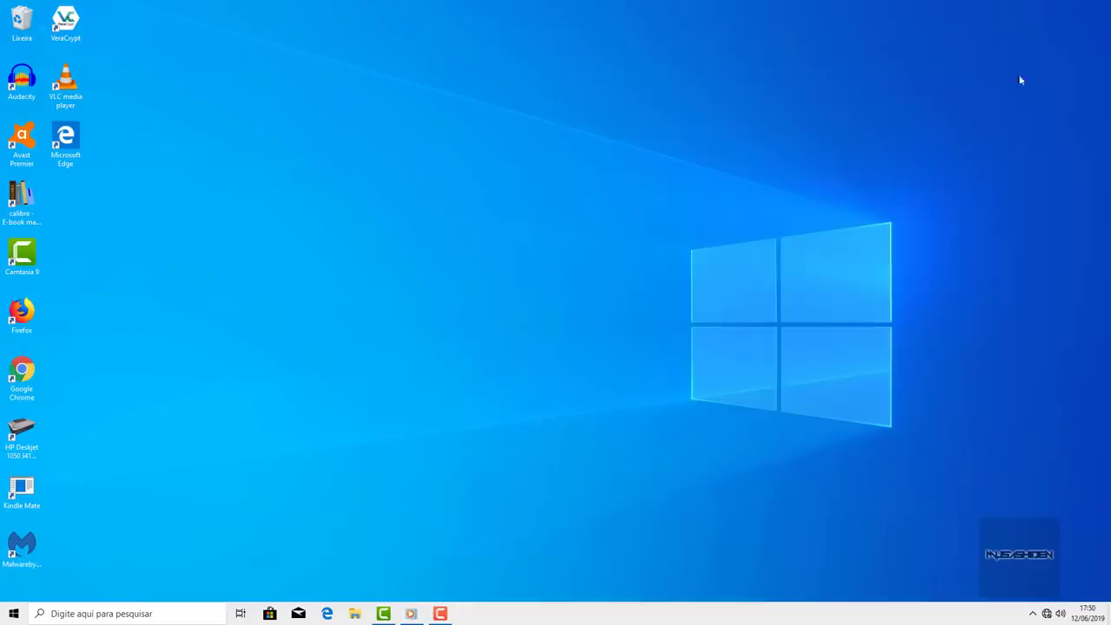
pyautogui.rightClick(504, 128)
pyautogui.click(547, 150)
# - Open Agendador de Tarefas and the CCleaner Update task's properties from the library
pyautogui.click(13, 614)
pyautogui.write('age')
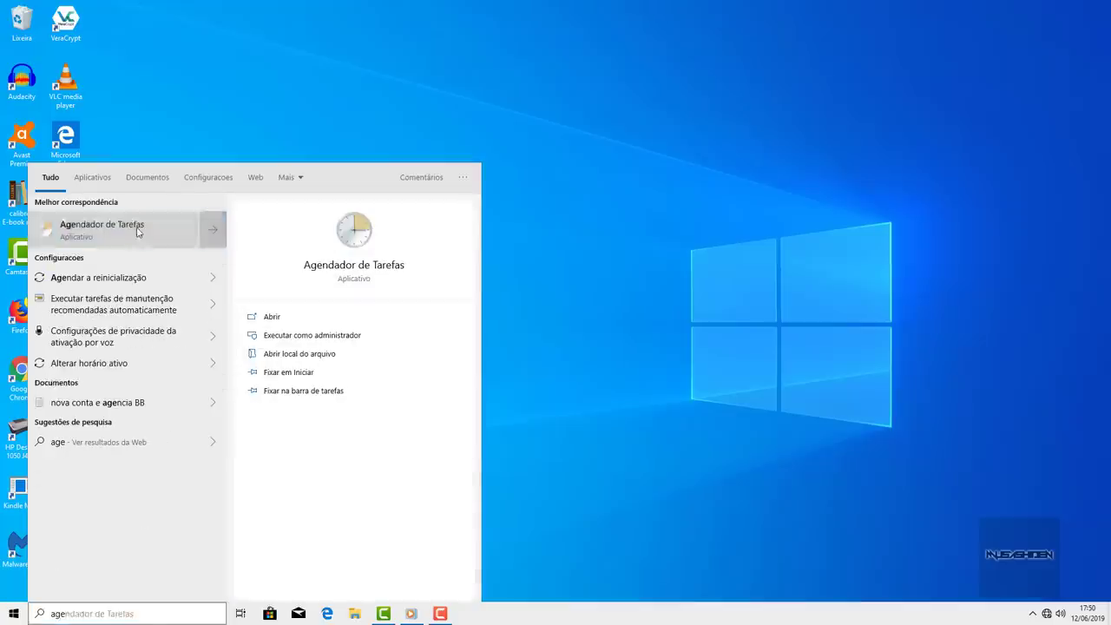
pyautogui.click(136, 230)
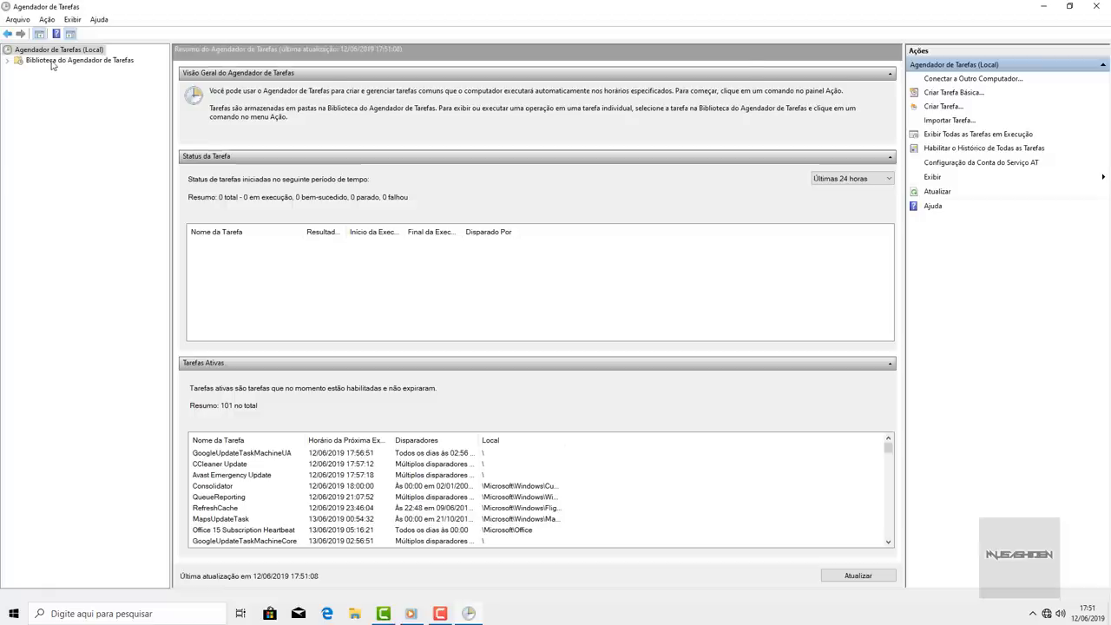
pyautogui.click(52, 62)
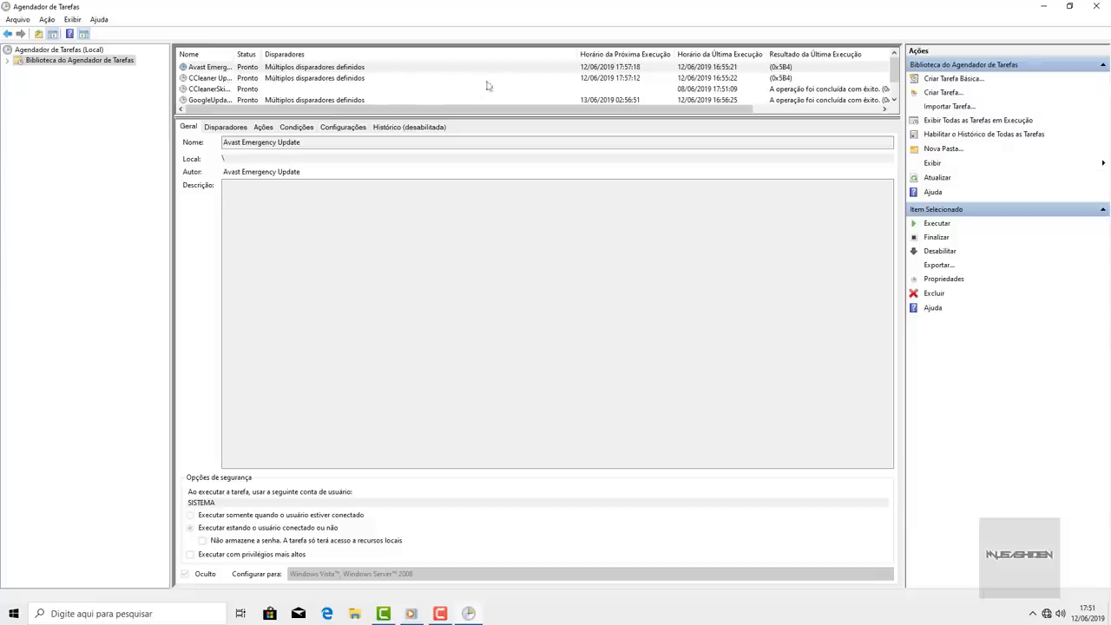
pyautogui.click(710, 78)
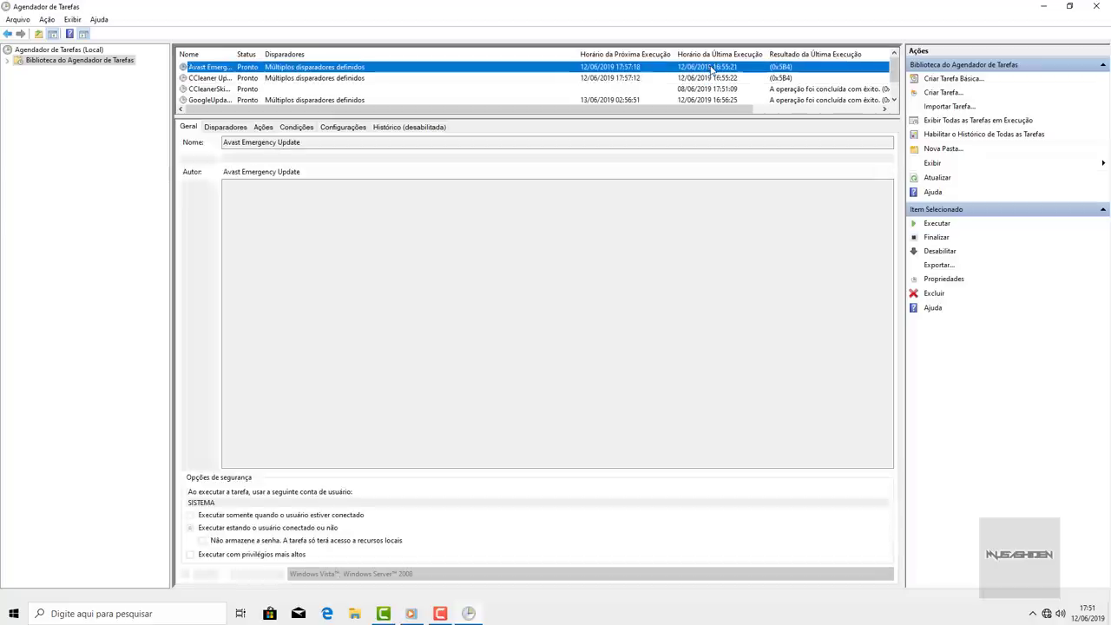
pyautogui.click(710, 68)
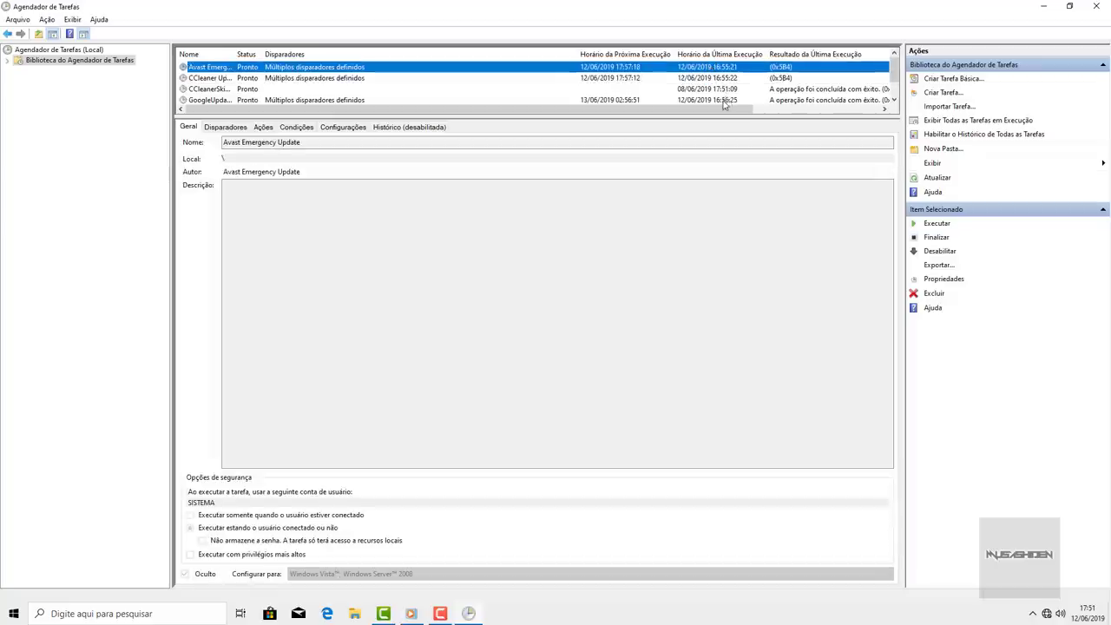
pyautogui.click(721, 80)
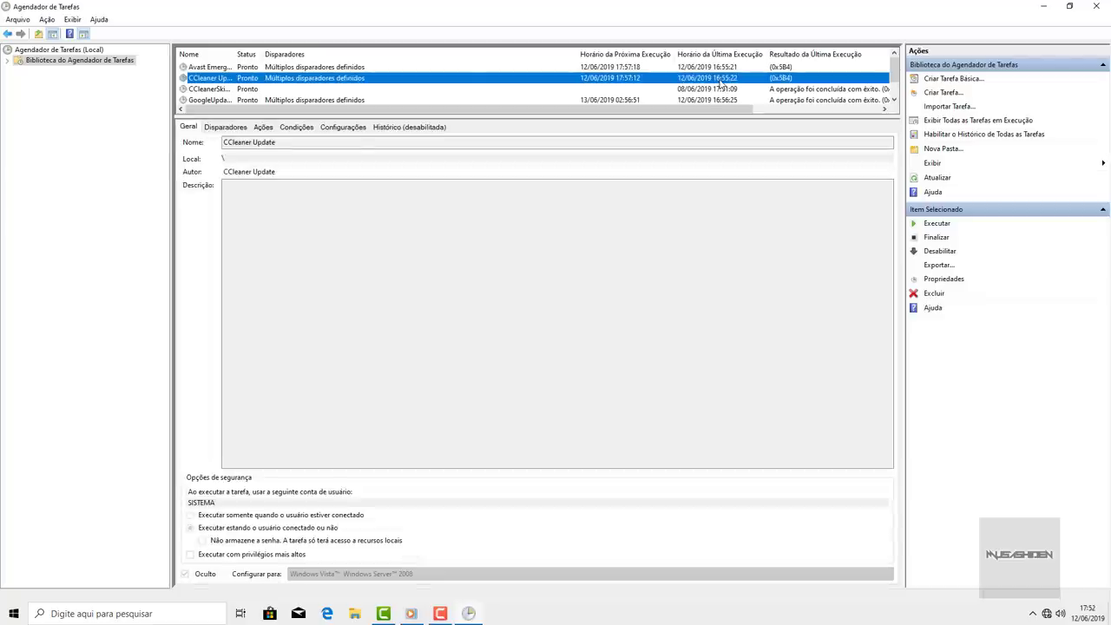
pyautogui.moveTo(234, 54); pyautogui.dragTo(254, 54)
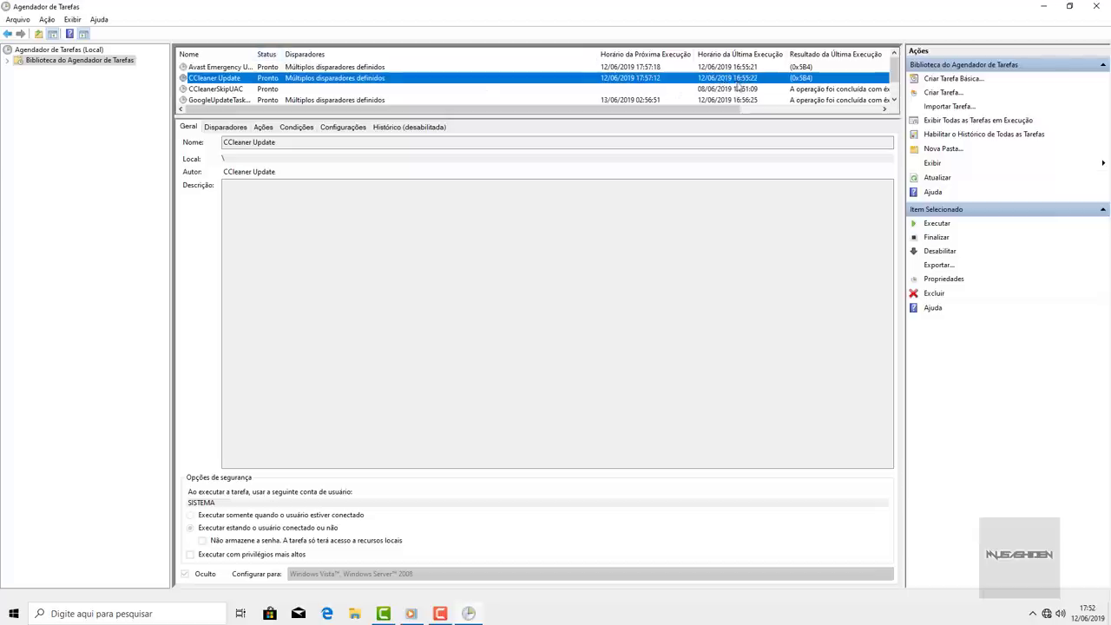
pyautogui.doubleClick(666, 78)
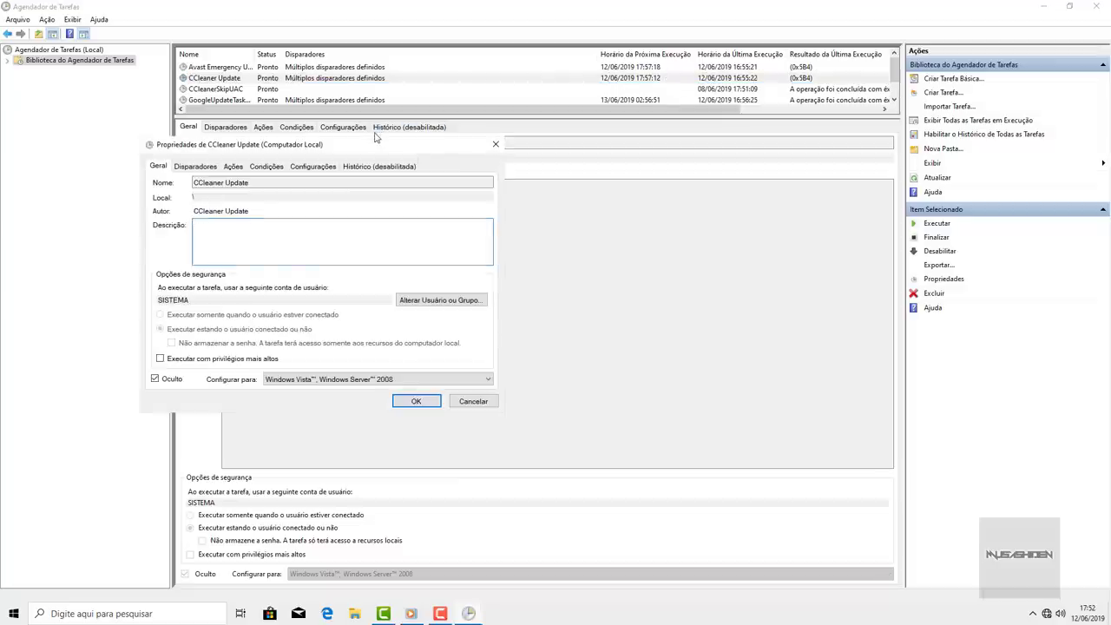
# - Change the CCleaner Update Diariamente trigger start to 19:35, save, and close Task Scheduler
pyautogui.click(199, 167)
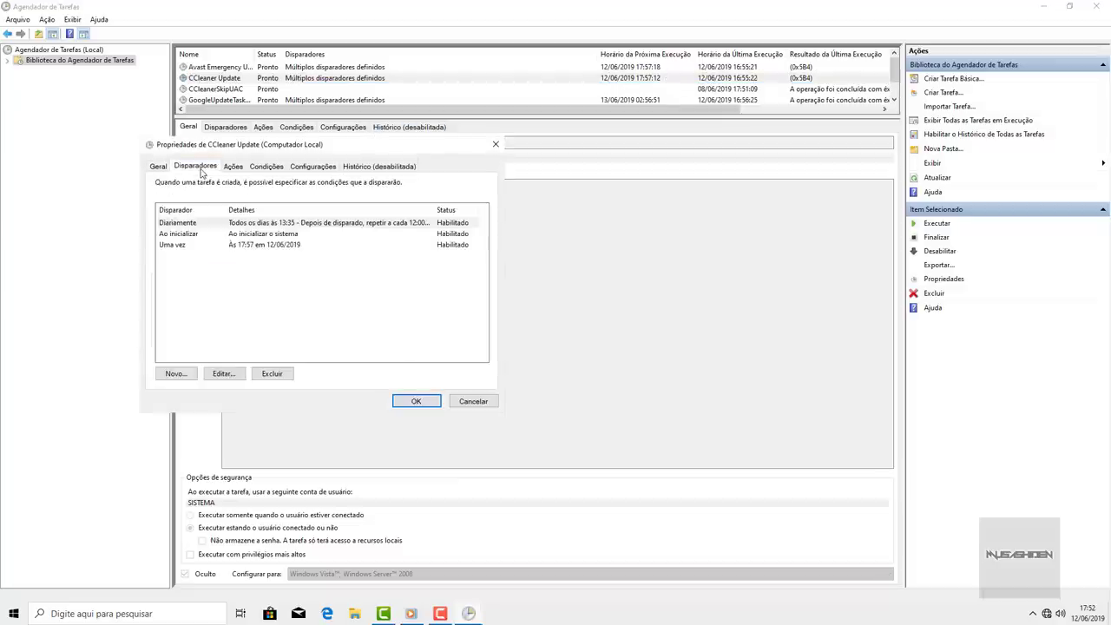
pyautogui.click(236, 226)
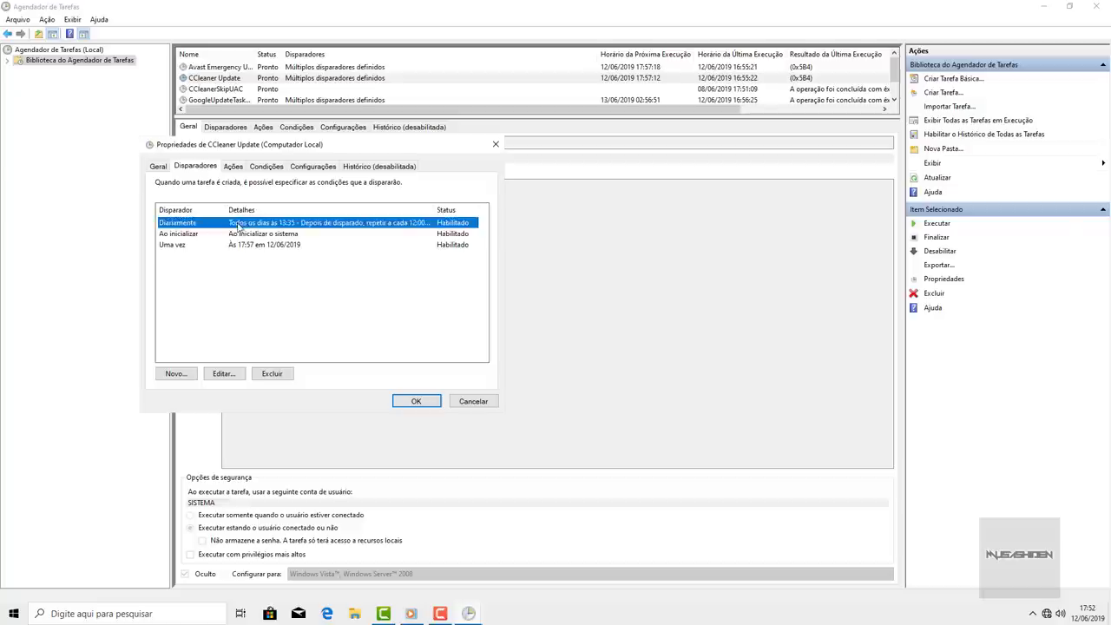
pyautogui.doubleClick(284, 226)
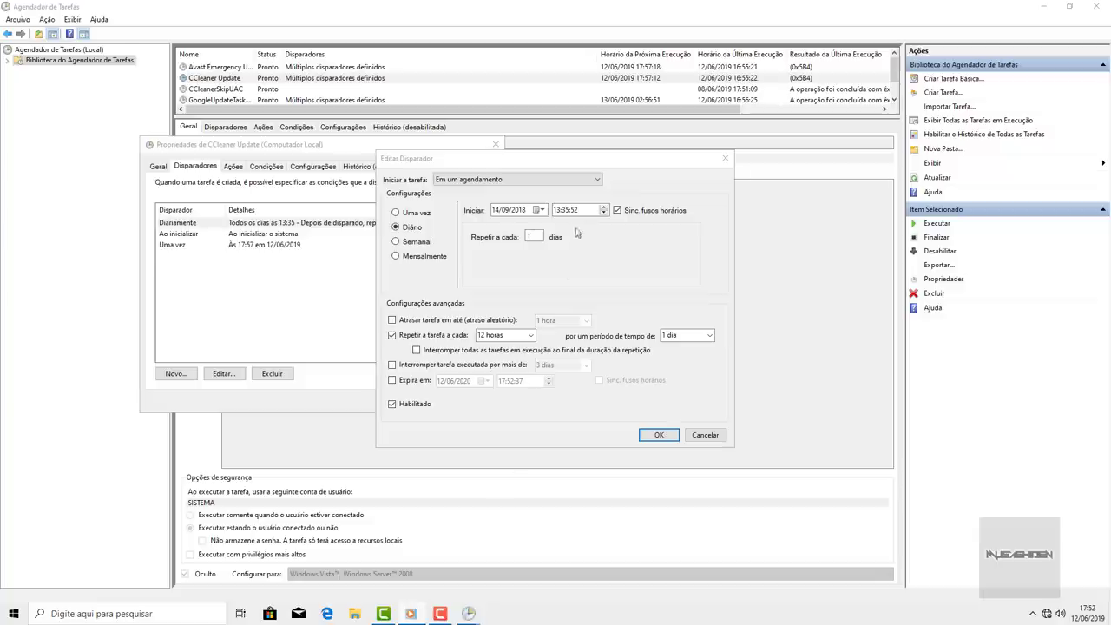
pyautogui.click(575, 210)
pyautogui.click(560, 210)
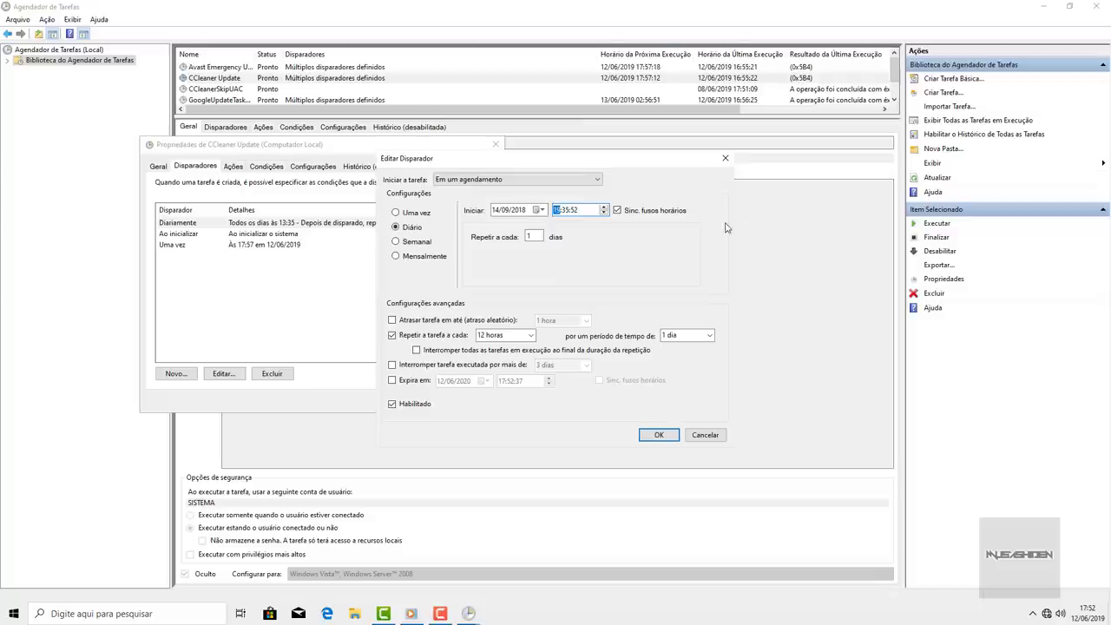
pyautogui.write('19')
pyautogui.click(583, 212)
pyautogui.click(658, 435)
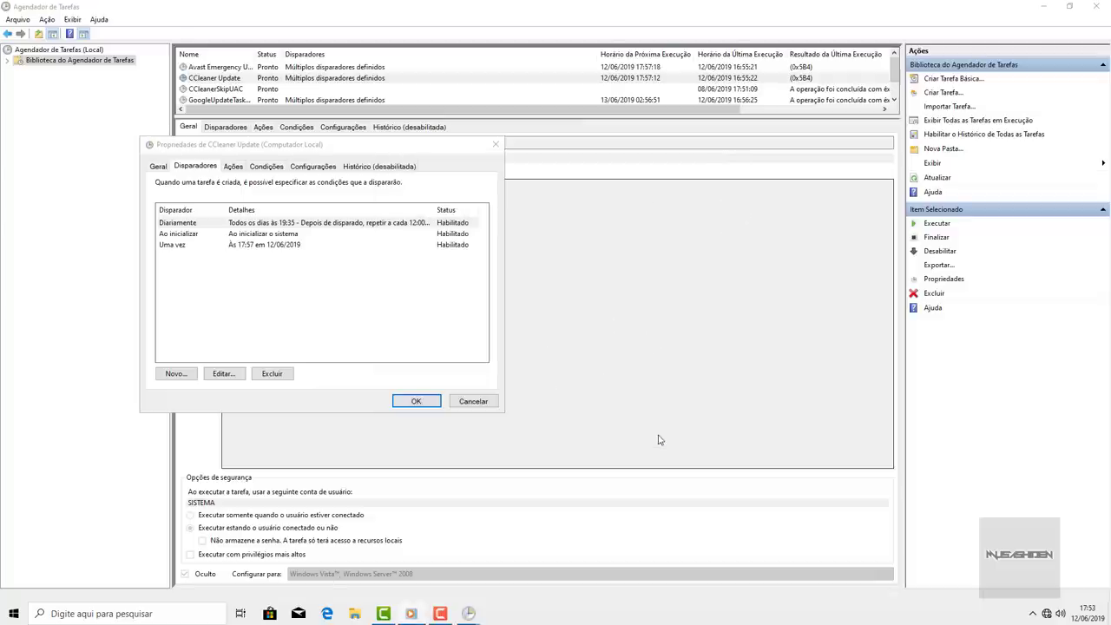
pyautogui.click(423, 402)
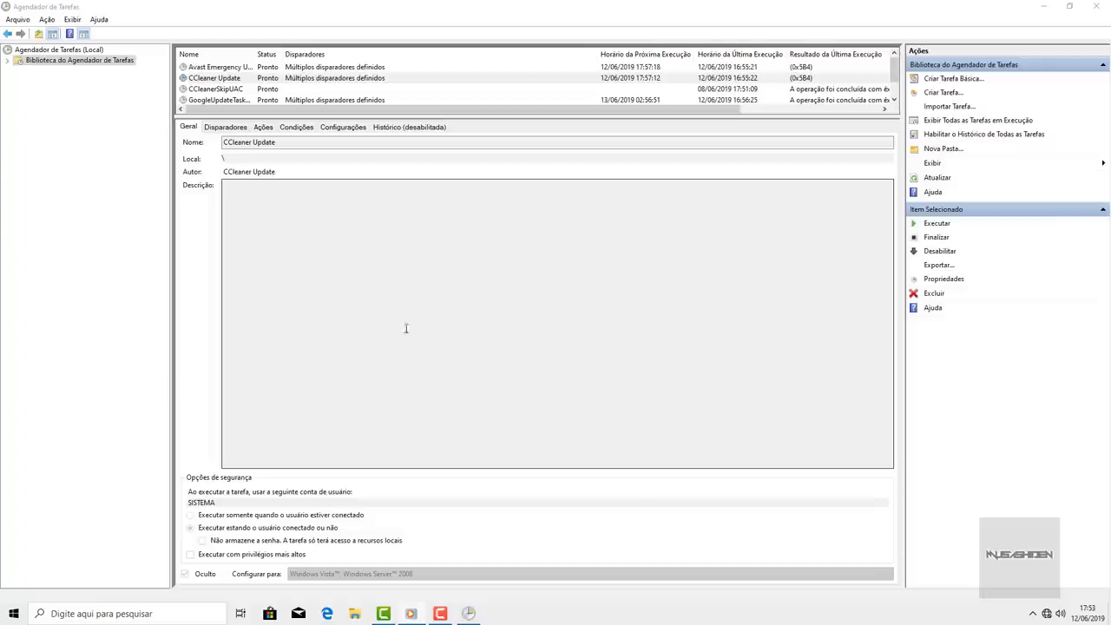
pyautogui.click(1096, 6)
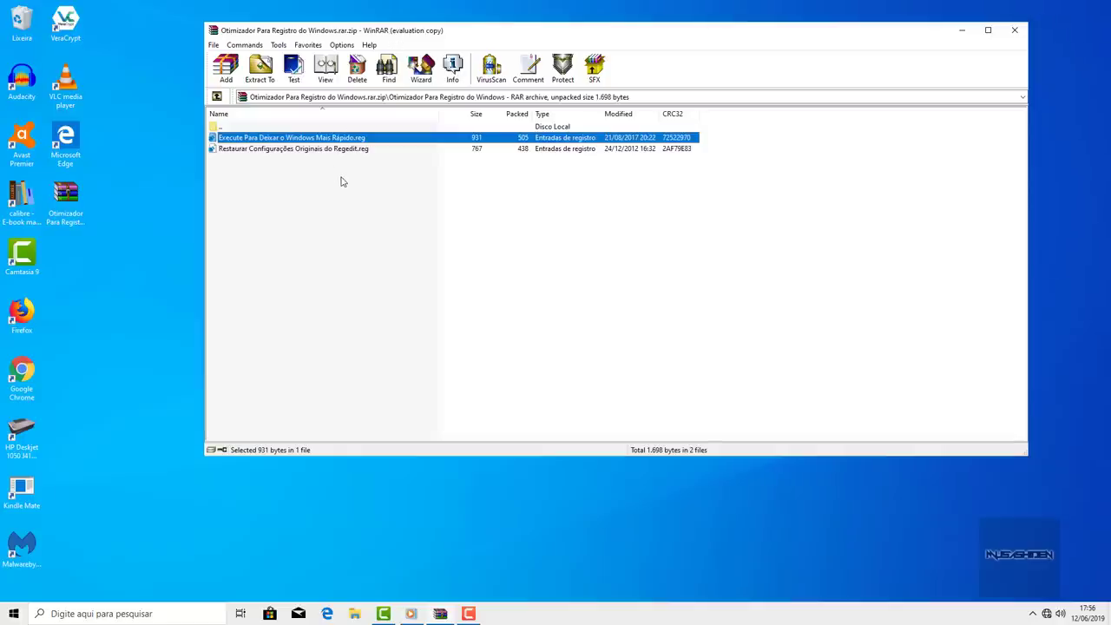
# - Merge Execute Para Deixar o Windows Mais Rápido.reg from the Otimizador archive into the registry
pyautogui.click(77, 208)
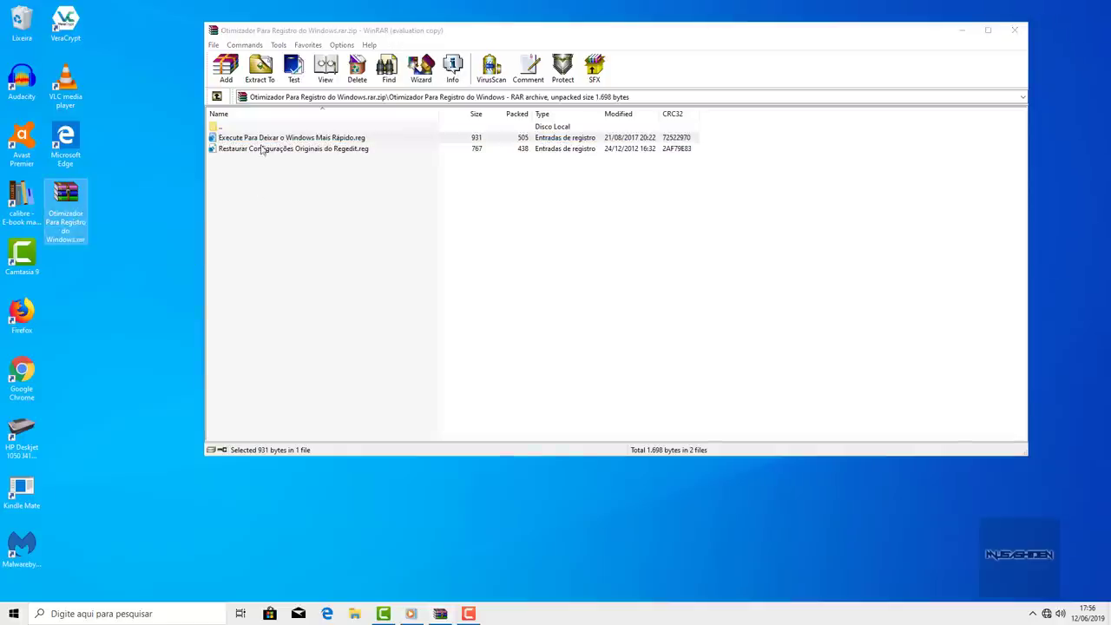
pyautogui.click(395, 140)
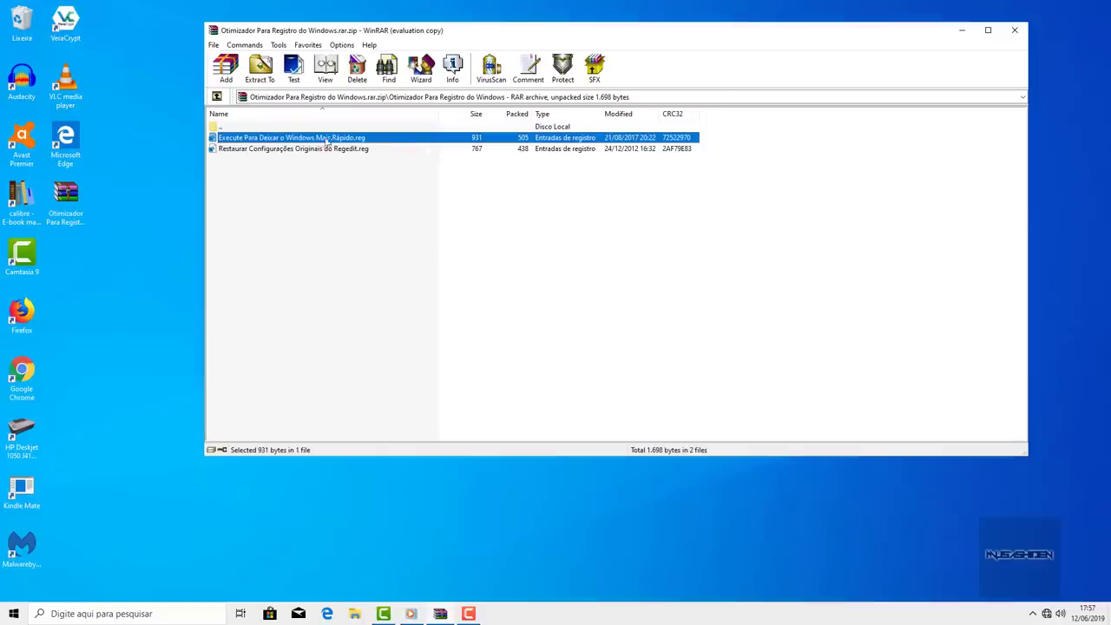
pyautogui.doubleClick(369, 139)
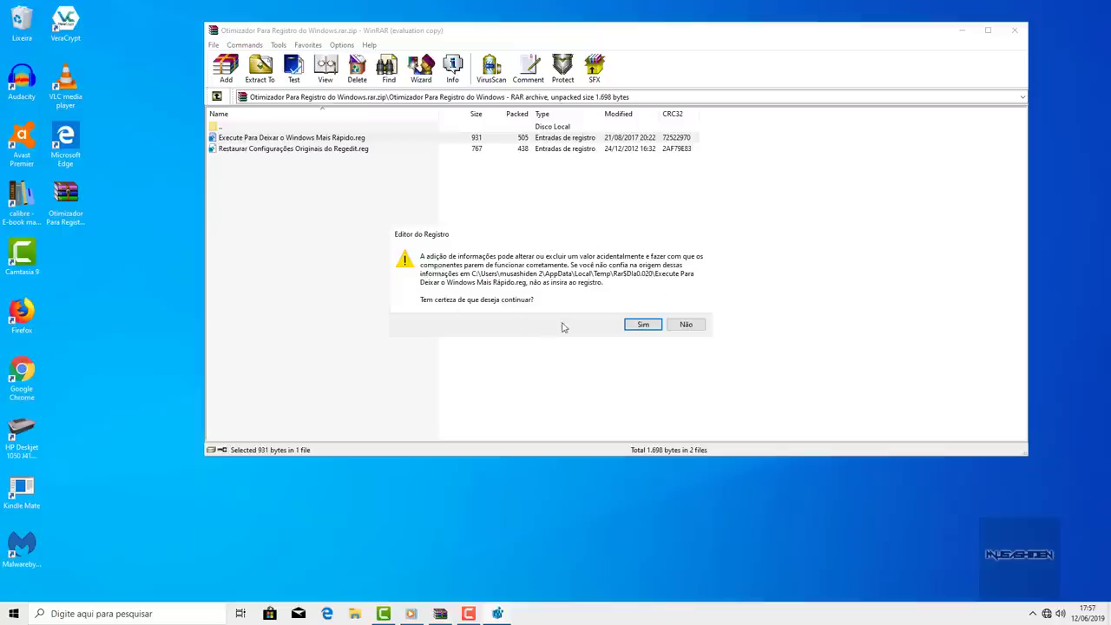
pyautogui.click(647, 326)
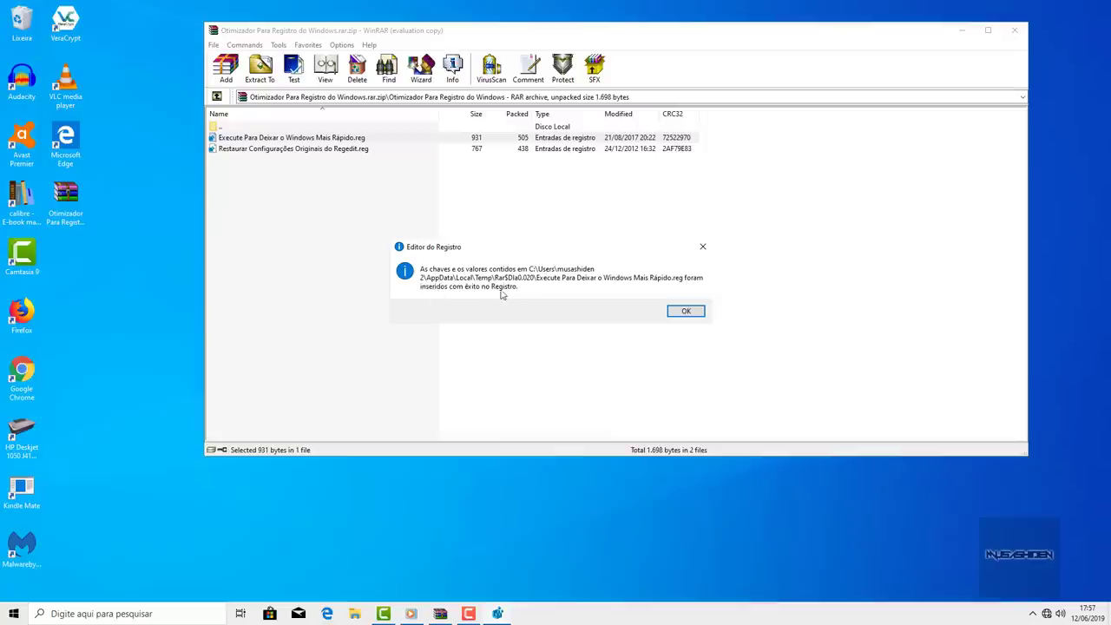
pyautogui.click(700, 315)
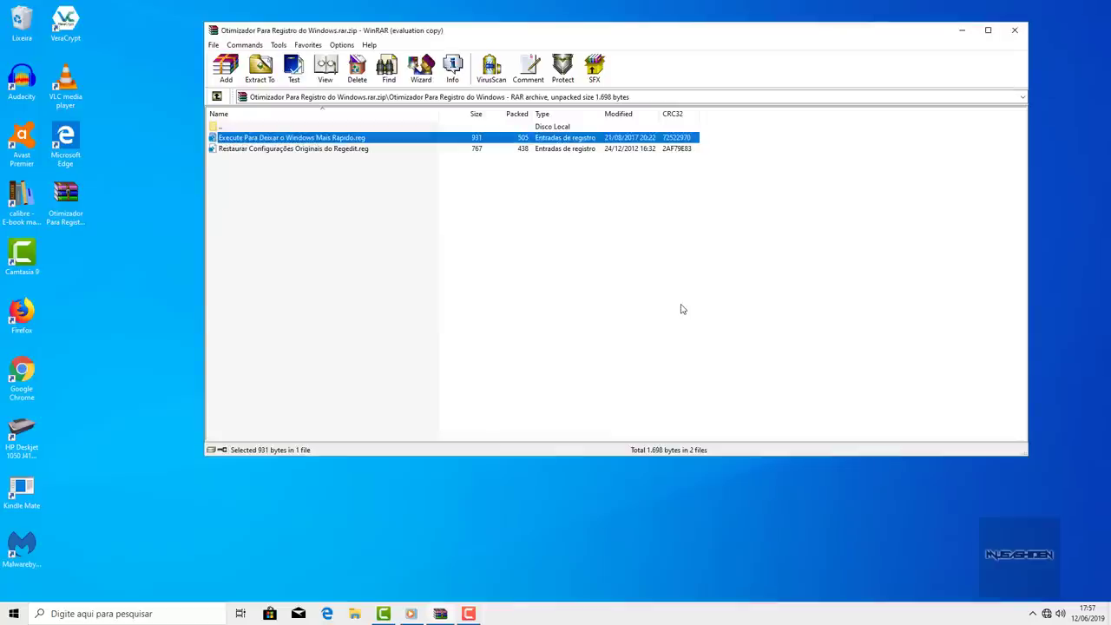
pyautogui.click(961, 31)
pyautogui.click(14, 614)
# - Clear away the Start menu to the bare desktop and bring up its context menu
pyautogui.scroll(-15, 94, 265)
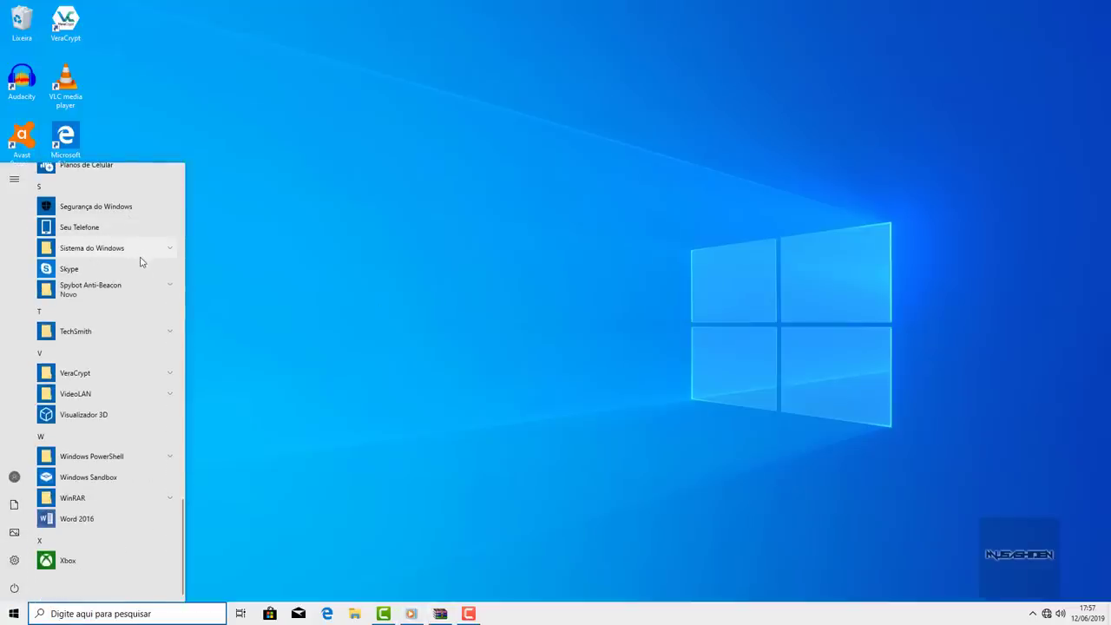
pyautogui.scroll(10, 139, 260)
pyautogui.click(5, 608)
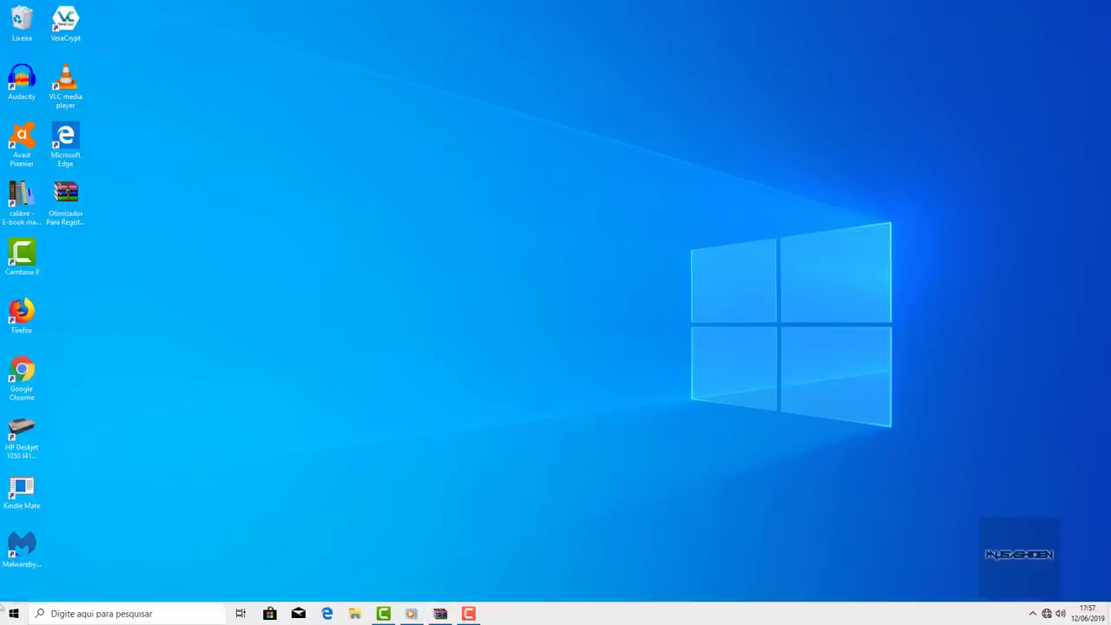
pyautogui.click(12, 616)
pyautogui.click(12, 616)
pyautogui.moveTo(386, 619)
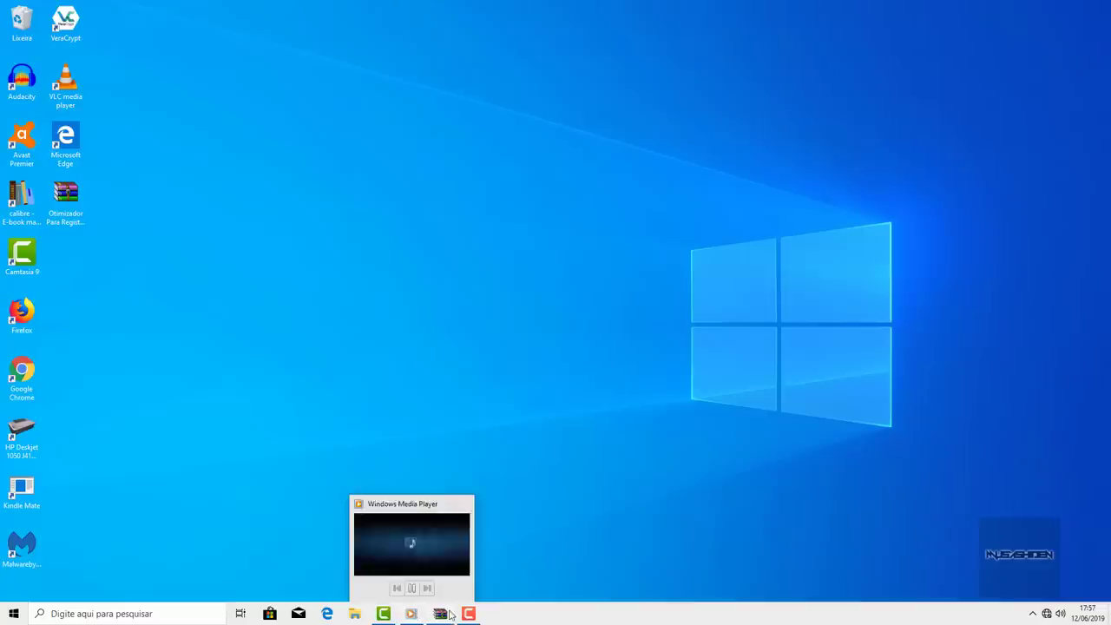
pyautogui.moveTo(474, 615)
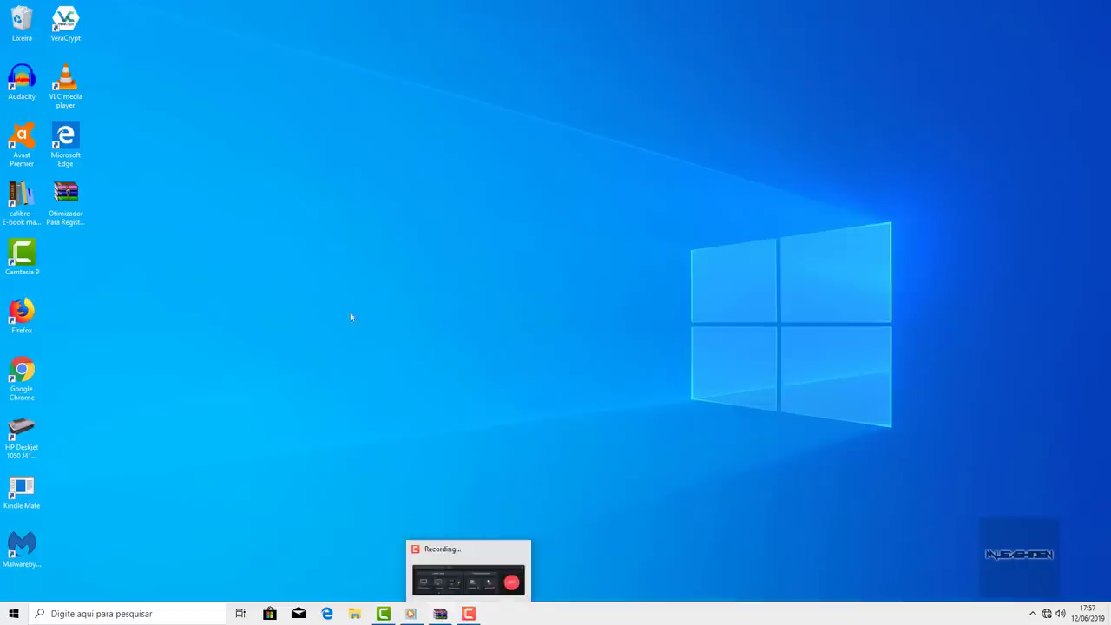
pyautogui.rightClick(343, 237)
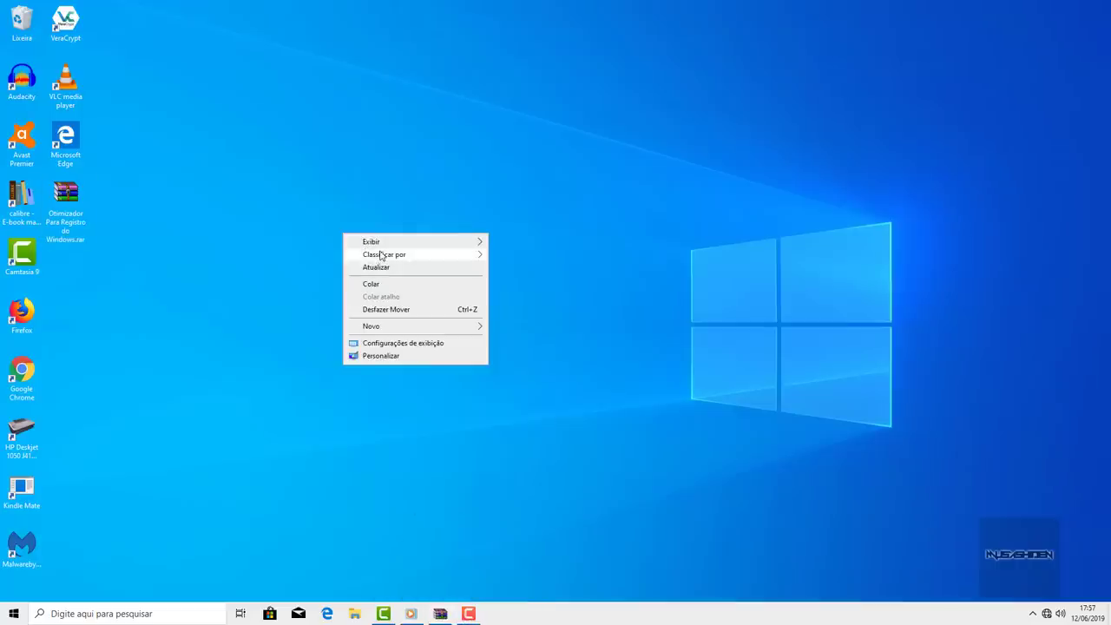
pyautogui.moveTo(380, 255)
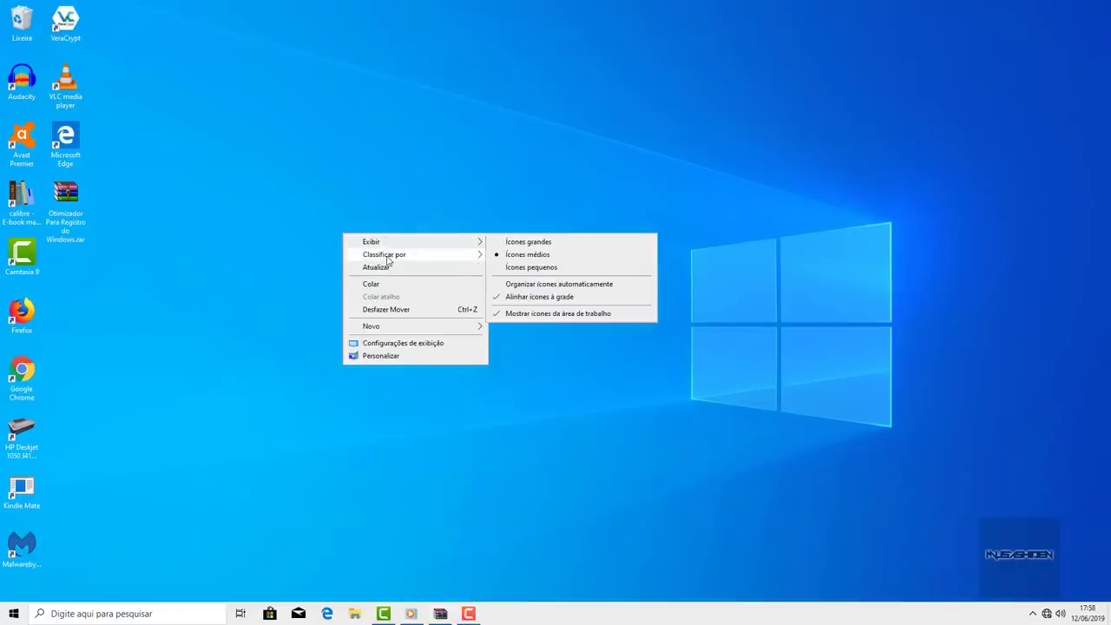
# - Run Restaurar Configurações Originais do Regedit.reg from the WinRAR archive and dismiss the registry prompt
pyautogui.click(438, 614)
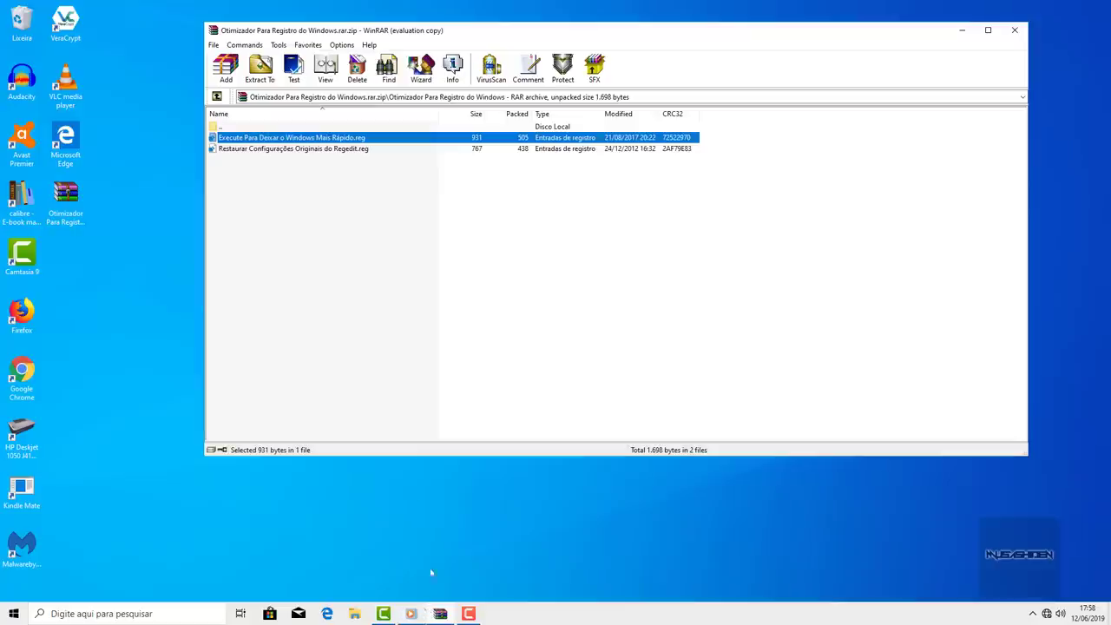
pyautogui.click(302, 150)
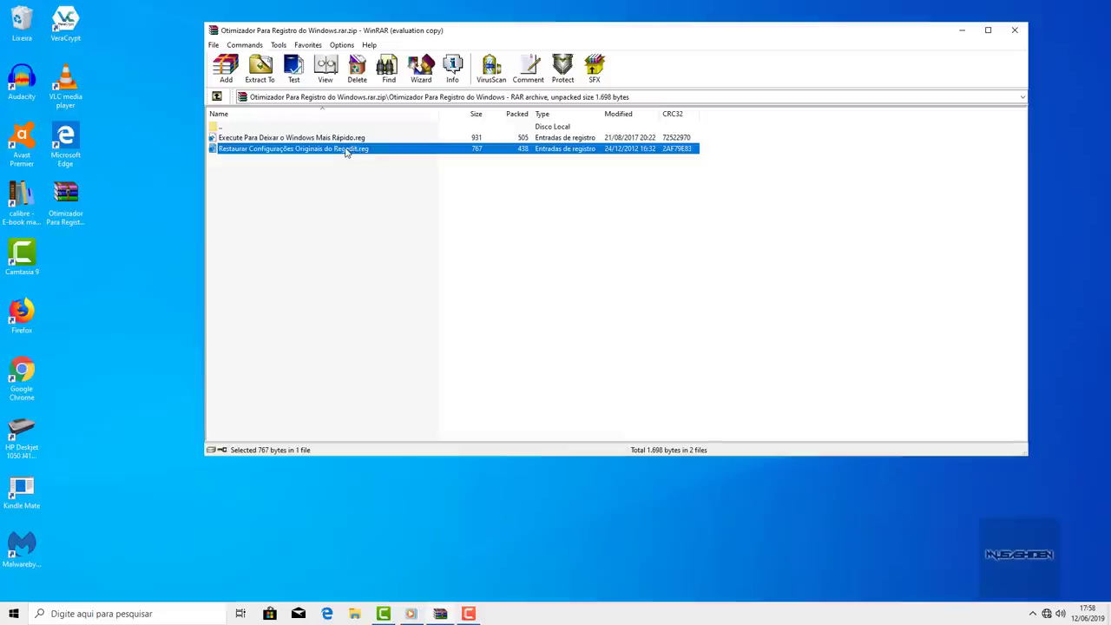
pyautogui.doubleClick(346, 150)
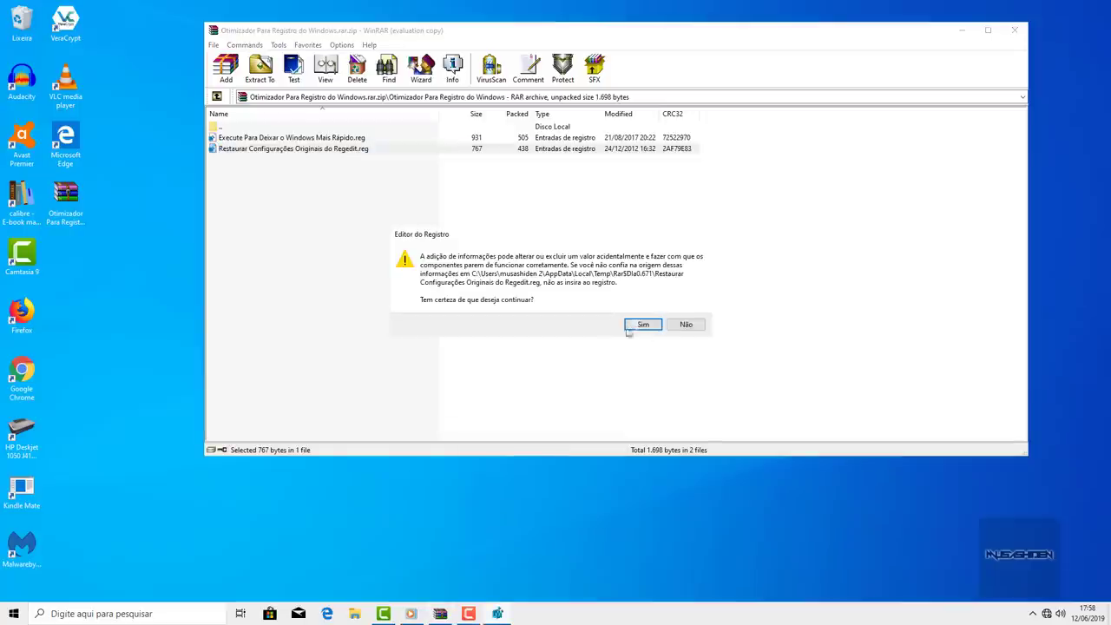
pyautogui.click(686, 327)
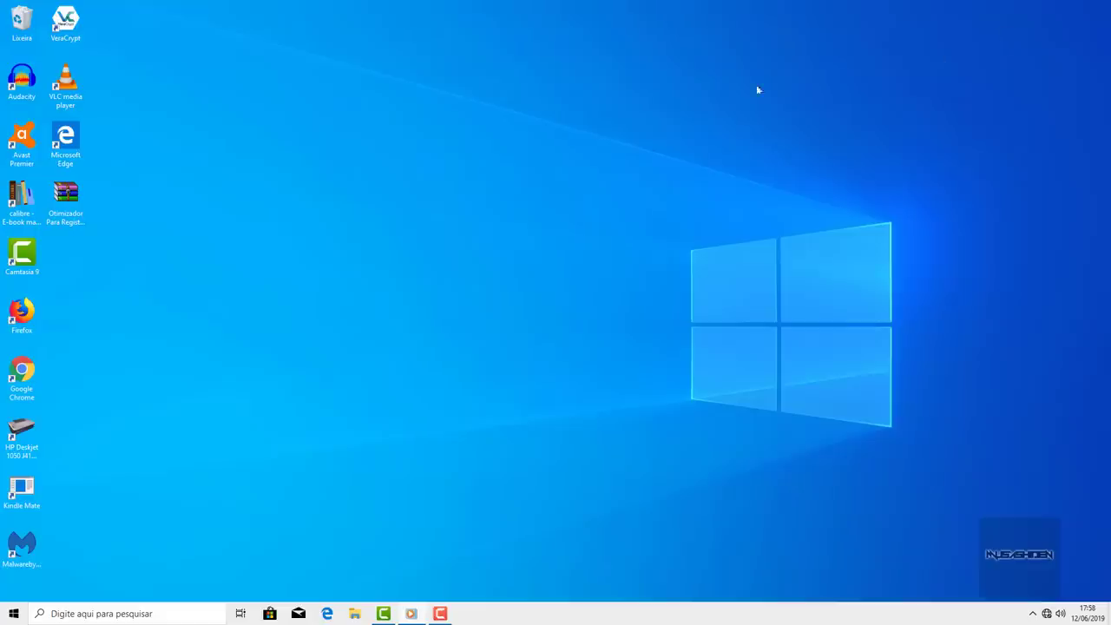
# - Refresh the desktop, then launch Registry Editor from a 'regedit' search and maximize it
pyautogui.rightClick(451, 149)
pyautogui.click(474, 183)
pyautogui.click(14, 614)
pyautogui.write('regd')
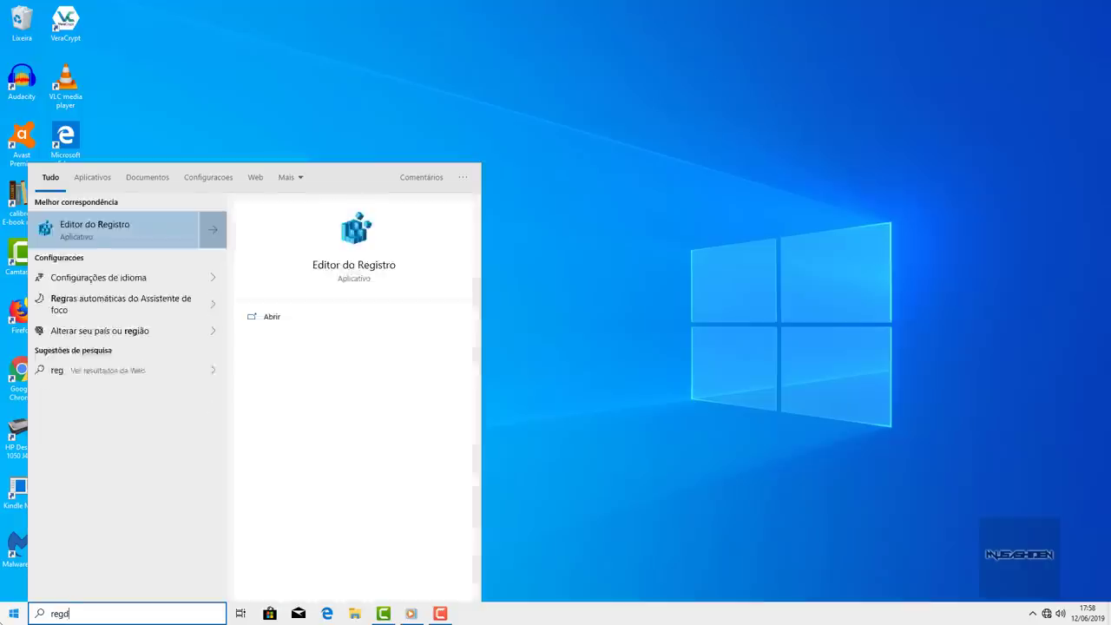
pyautogui.press('BackSpace')
pyautogui.write('edit')
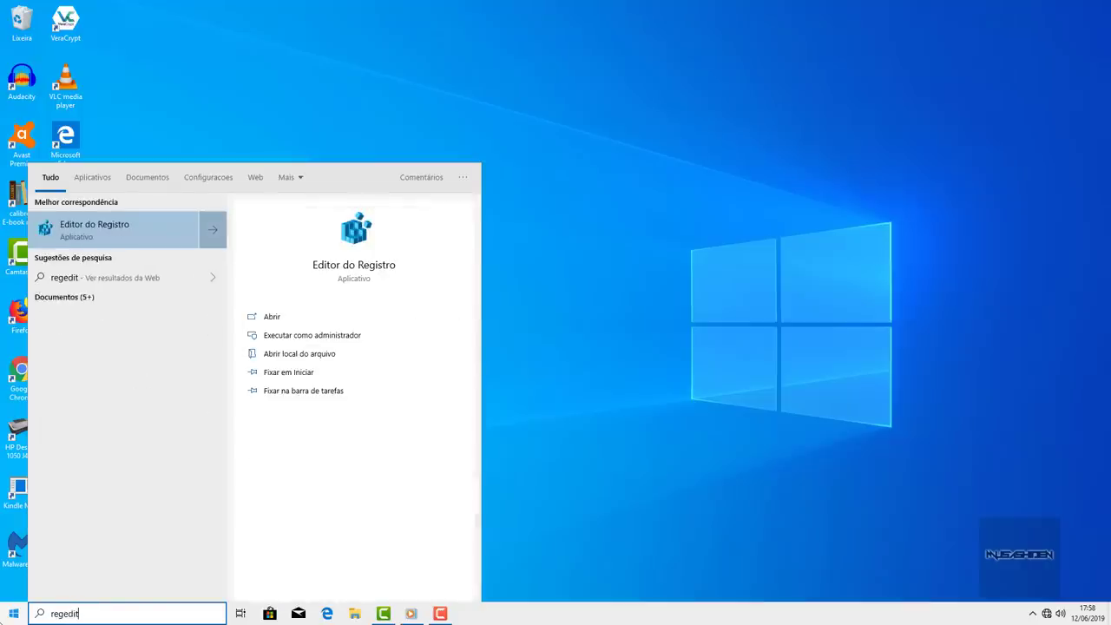
pyautogui.press('Return')
pyautogui.click(811, 86)
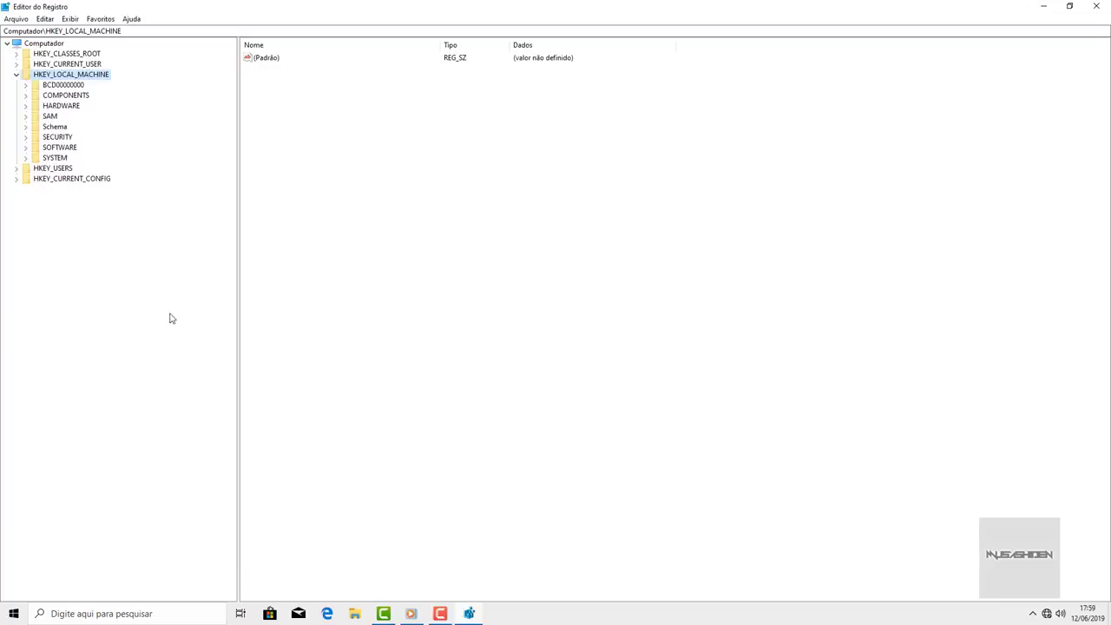
# - Open the registry notes via a 'bloco' search and select the HKEY_CURRENT_USER Explorer key path
pyautogui.click(4, 615)
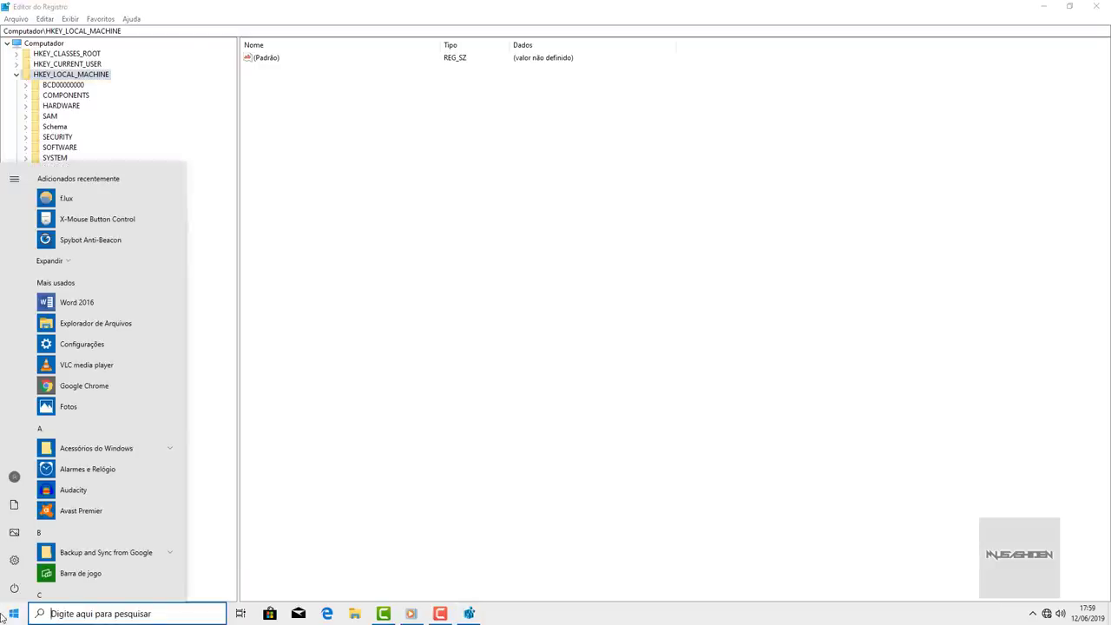
pyautogui.write('regedit')
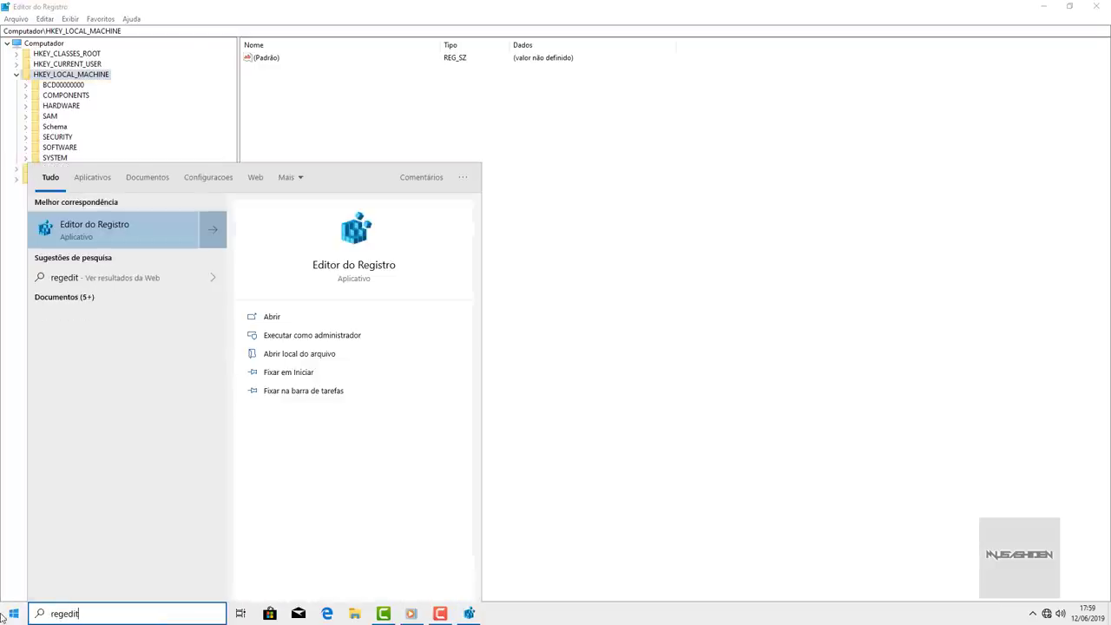
pyautogui.hotkey('ctrl', 'a')
pyautogui.write('bloco')
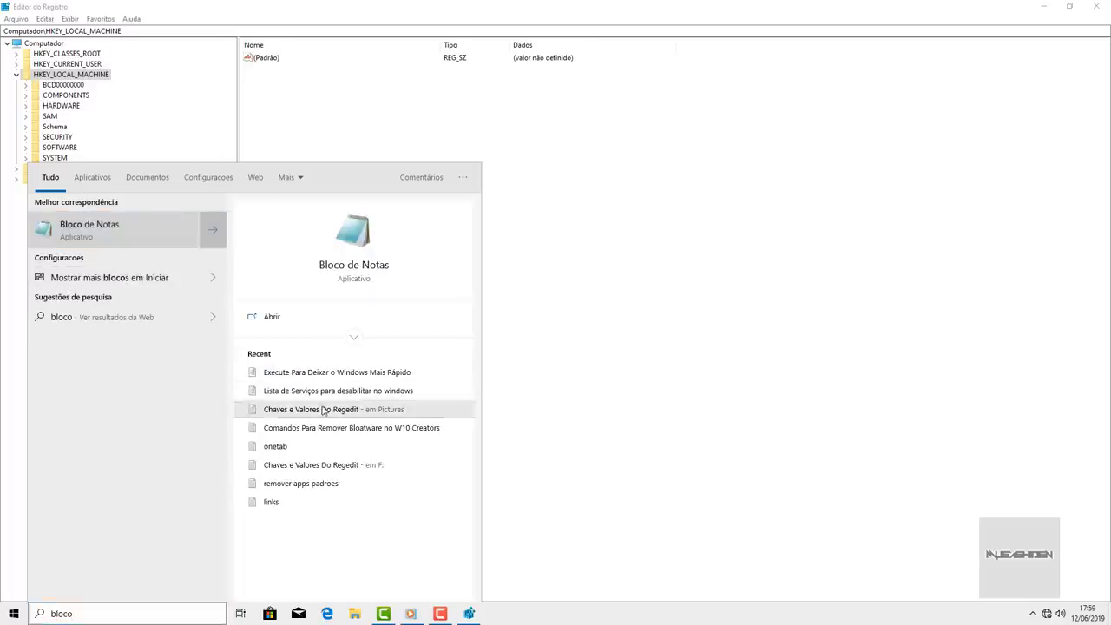
pyautogui.click(295, 409)
pyautogui.scroll(-4, 713, 411)
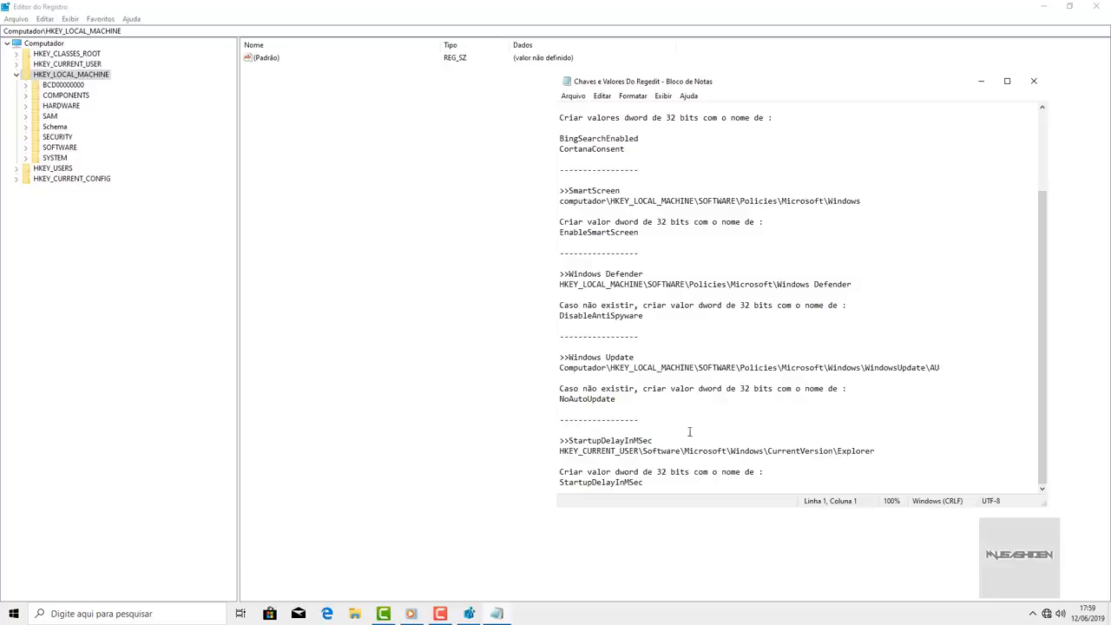
pyautogui.moveTo(893, 453); pyautogui.dragTo(512, 457)
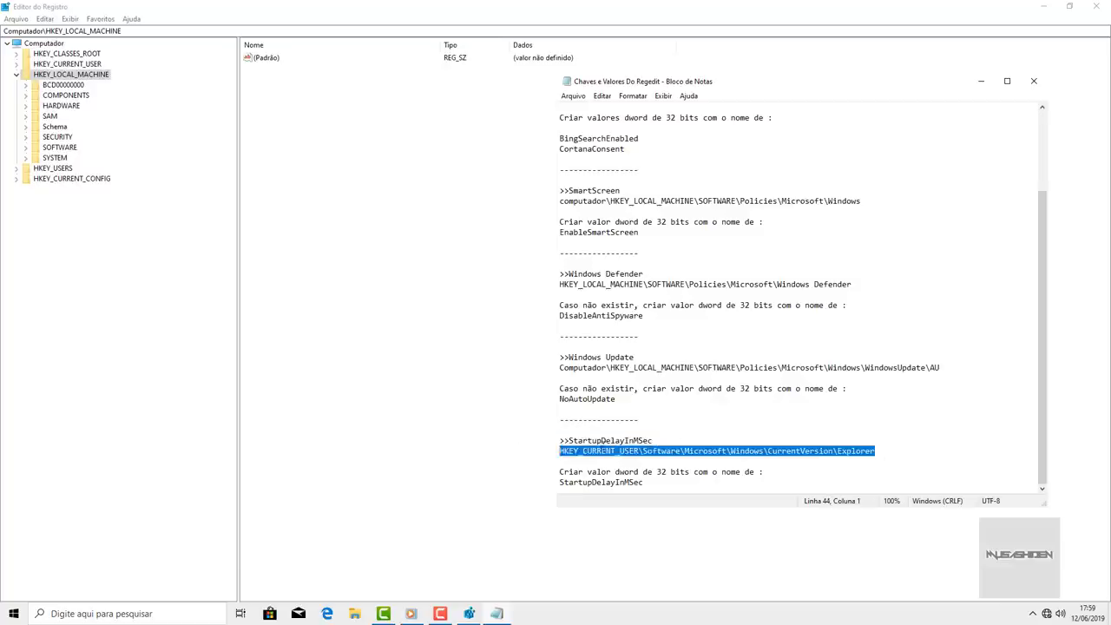
pyautogui.click(981, 81)
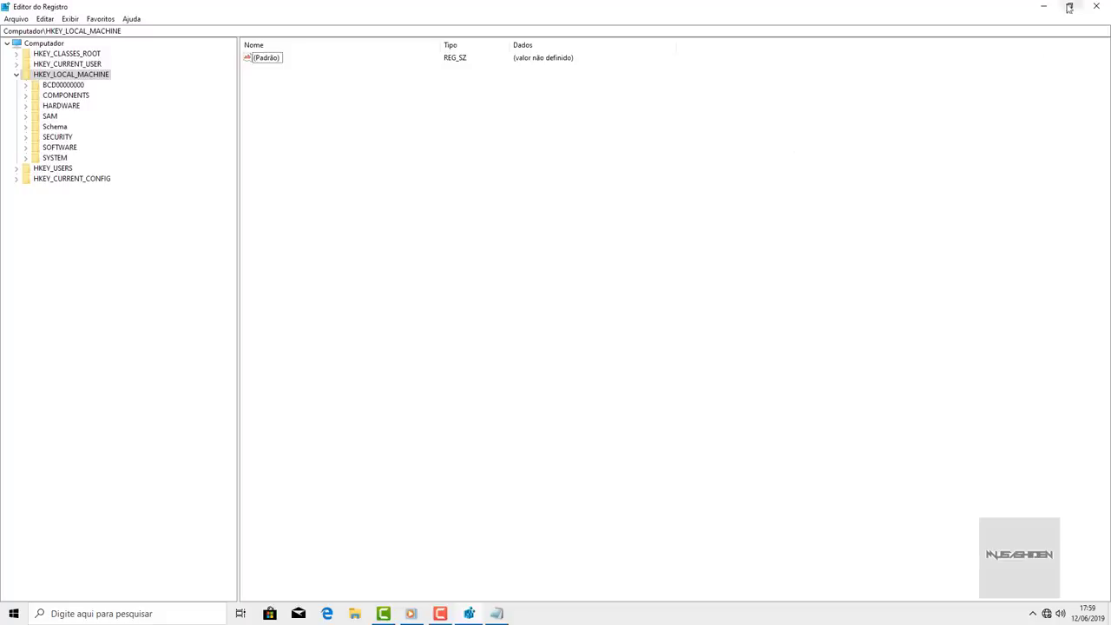
pyautogui.click(1070, 6)
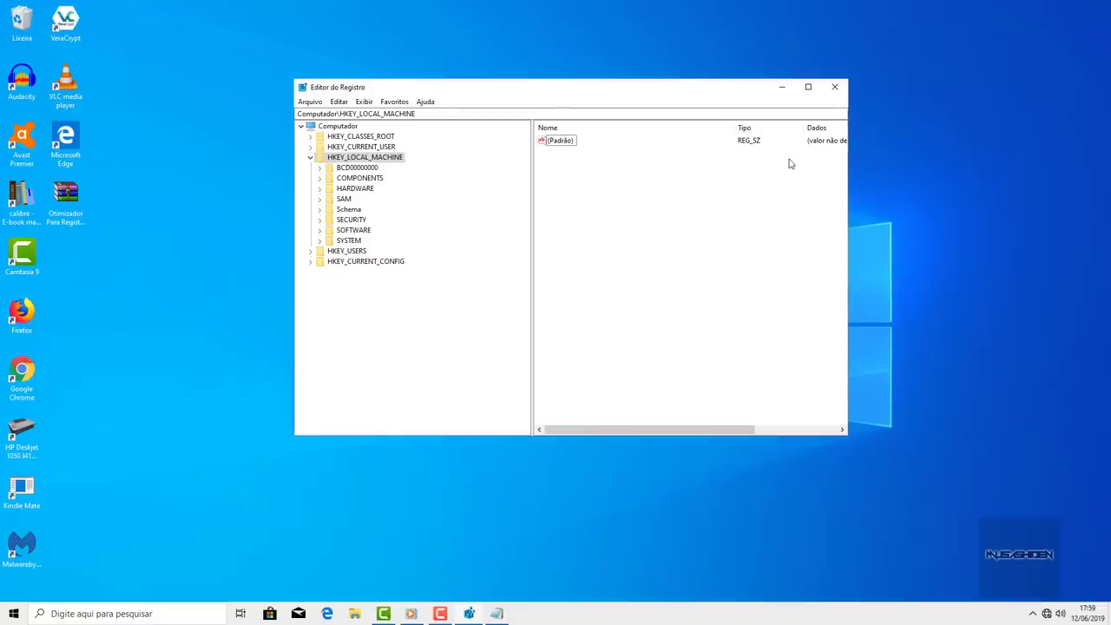
# - Open Task Manager full screen, sort processes by Nome, and view the Inicializar startup list
pyautogui.hotkey('ctrl', 'shift', 'Escape')
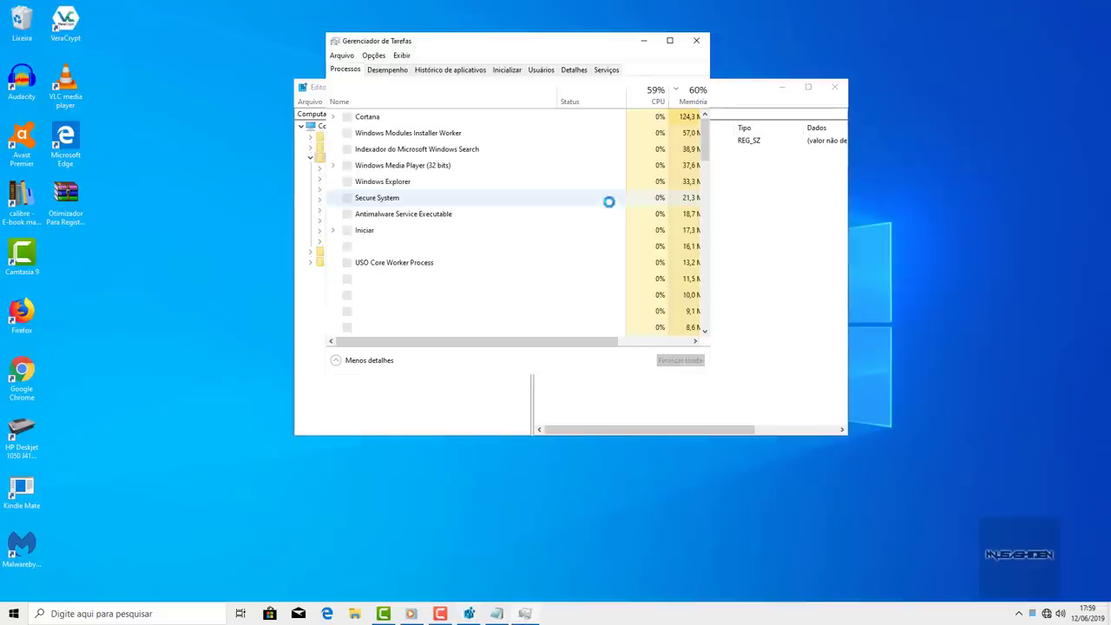
pyautogui.click(670, 40)
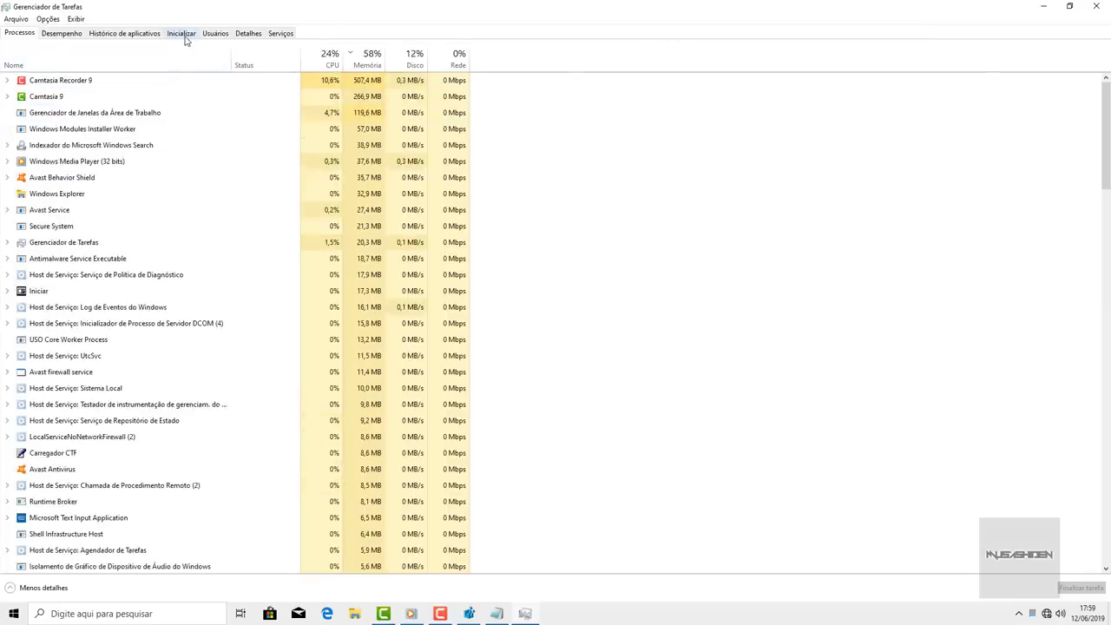
pyautogui.scroll(-10, 96, 70)
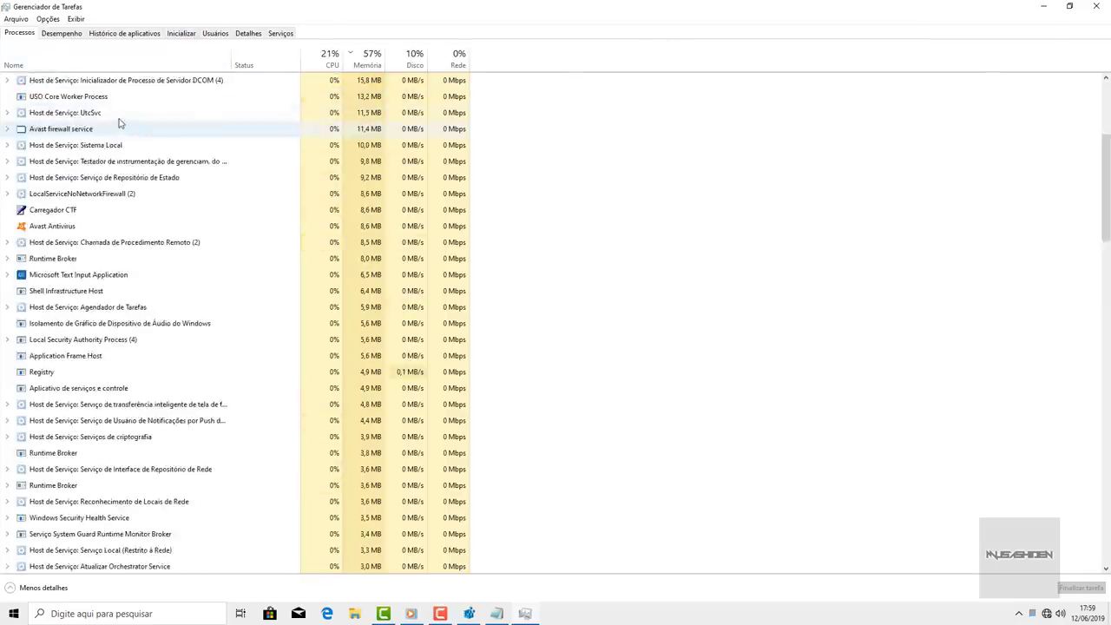
pyautogui.click(90, 61)
pyautogui.scroll(-4, 89, 130)
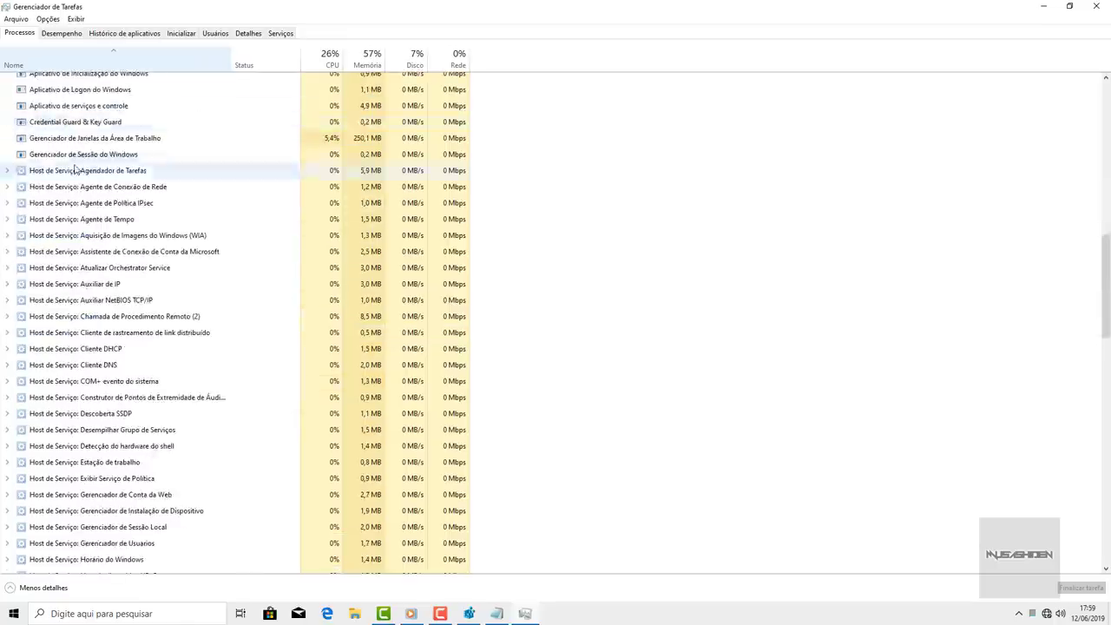
pyautogui.scroll(3, 17, 169)
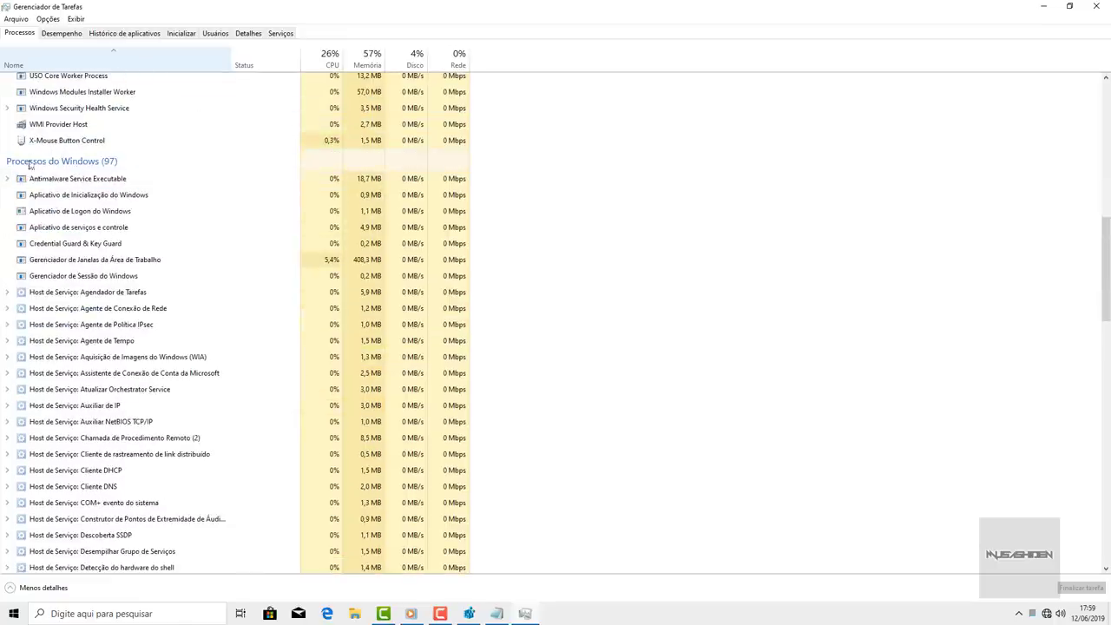
pyautogui.click(183, 34)
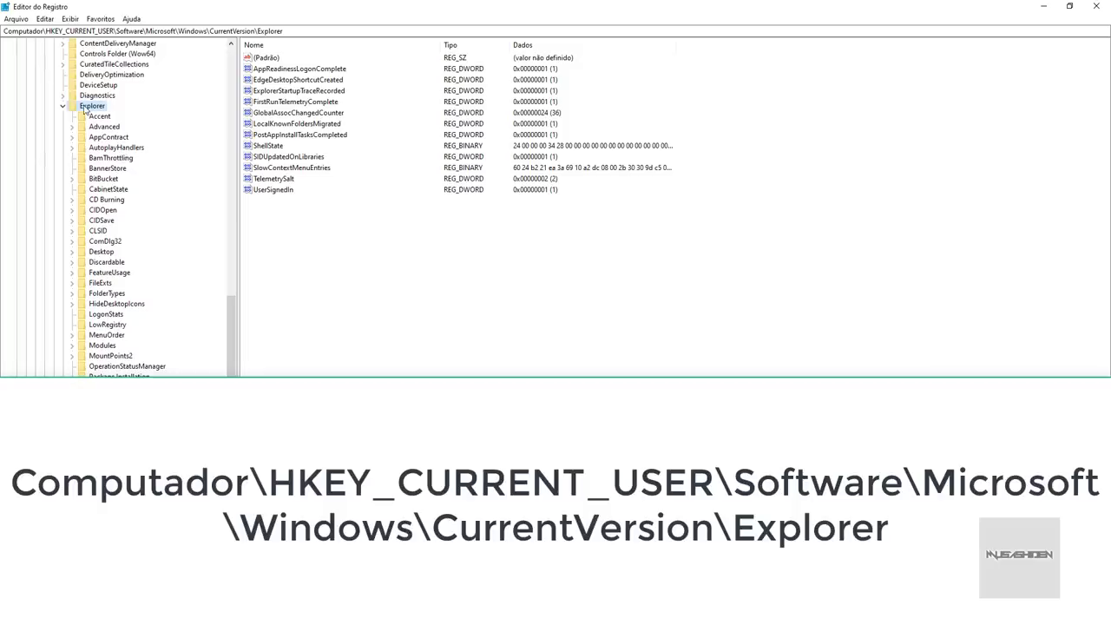
# - Create a new subkey named Serialize under the Explorer key
pyautogui.rightClick(94, 107)
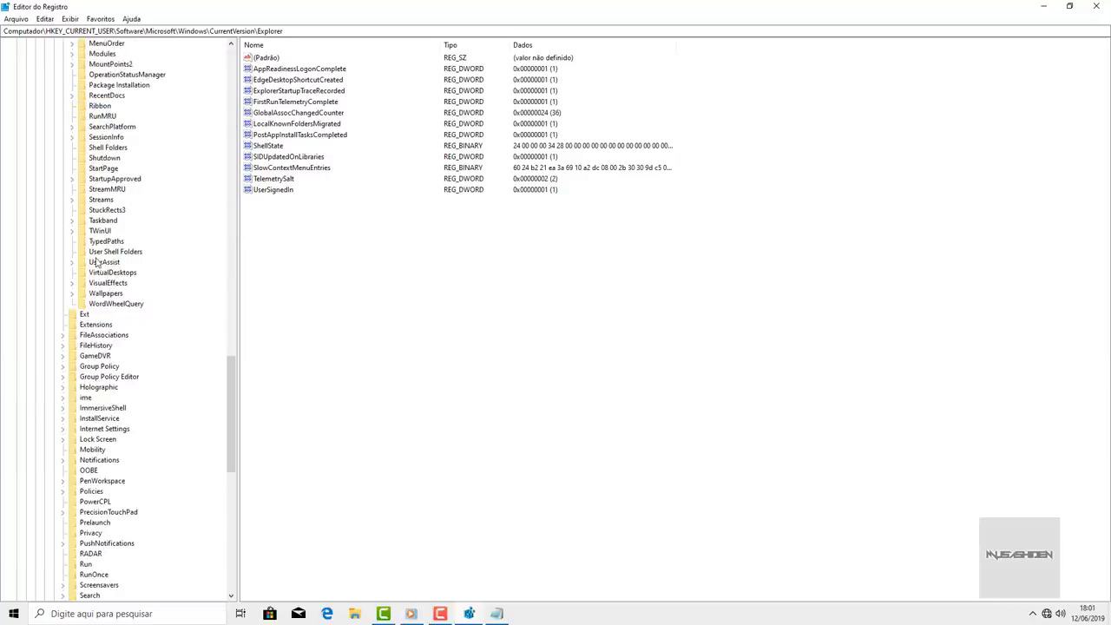
pyautogui.scroll(12, 101, 258)
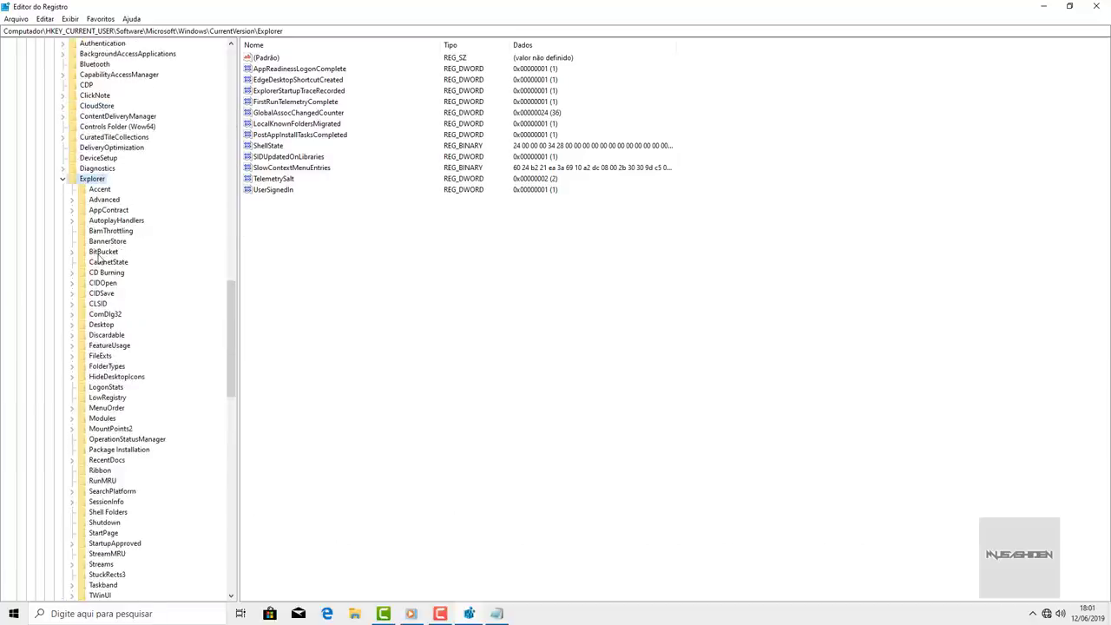
pyautogui.scroll(-4, 101, 258)
pyautogui.scroll(2, 91, 107)
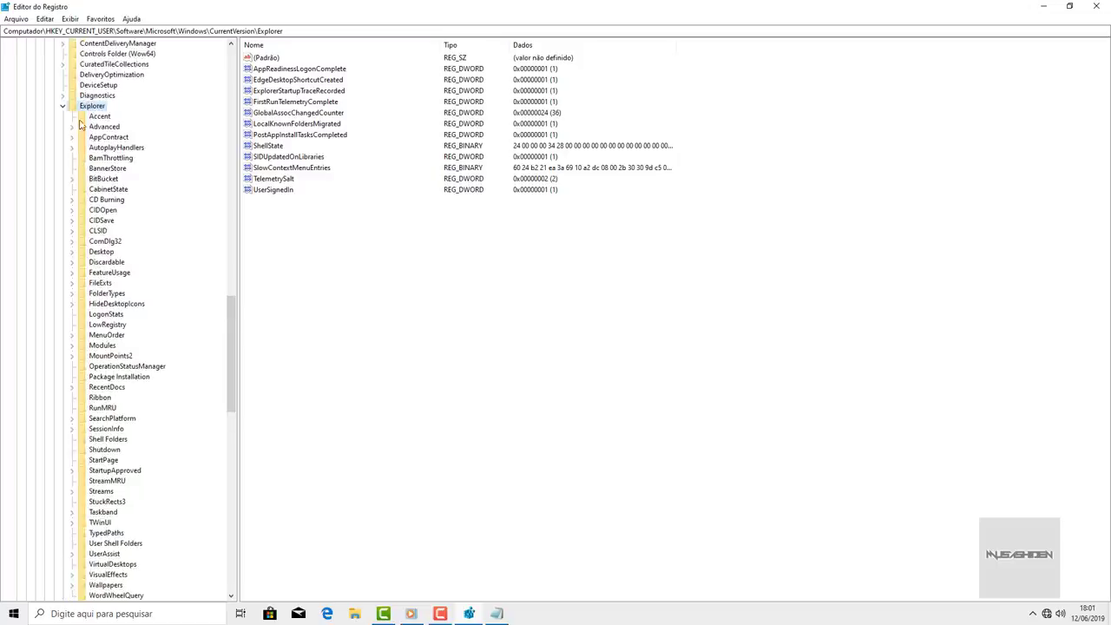
pyautogui.rightClick(90, 107)
pyautogui.moveTo(132, 124)
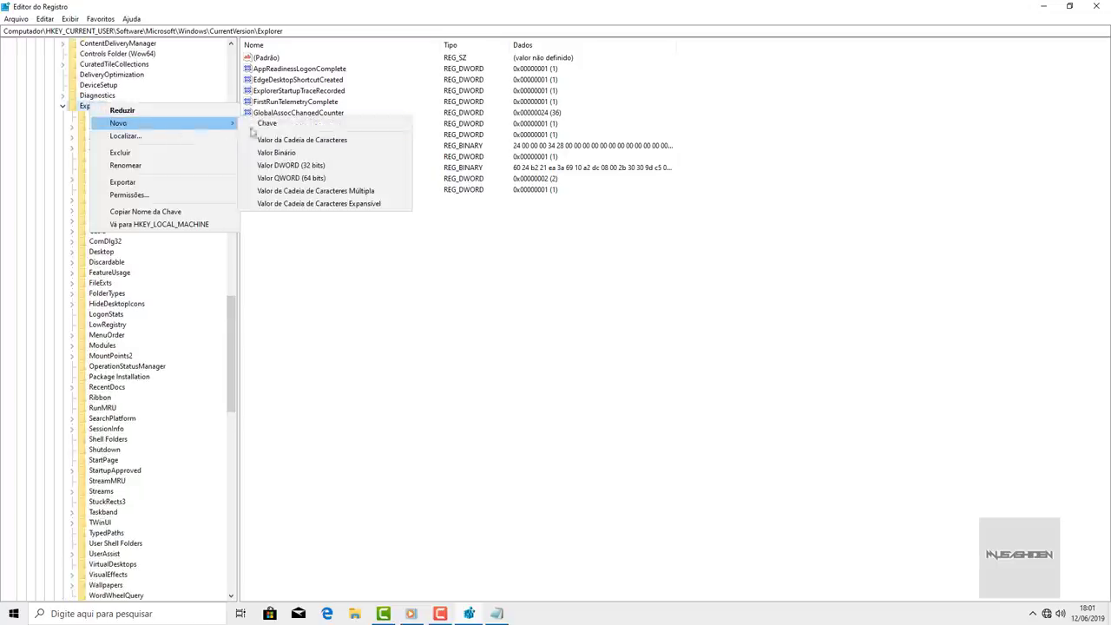
pyautogui.click(253, 127)
pyautogui.write('Serialize')
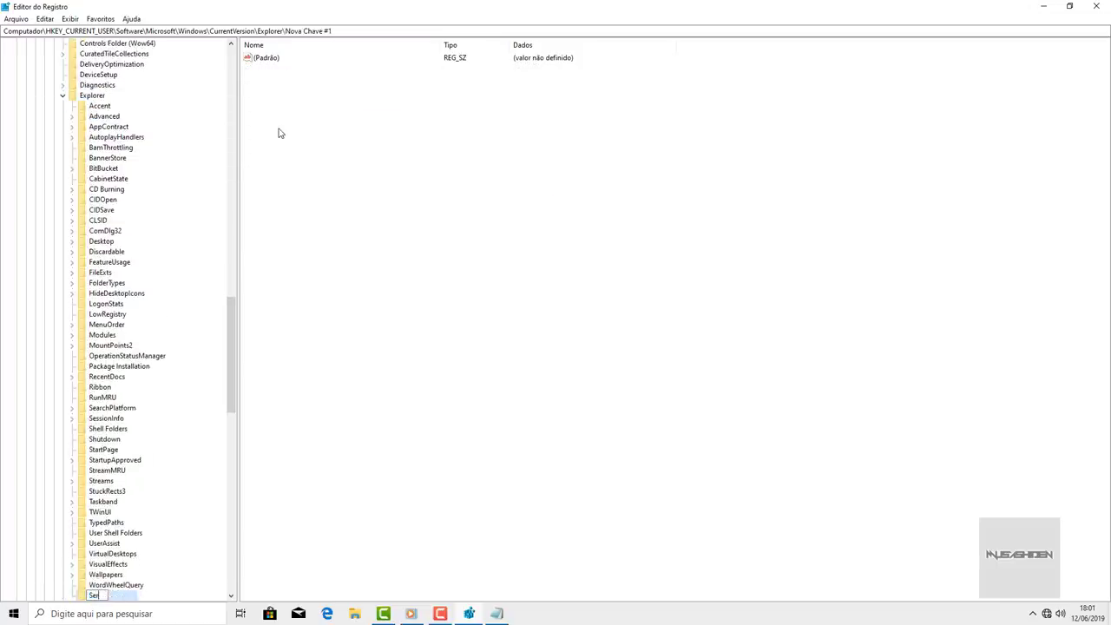
pyautogui.press('Return')
pyautogui.scroll(-5, 114, 458)
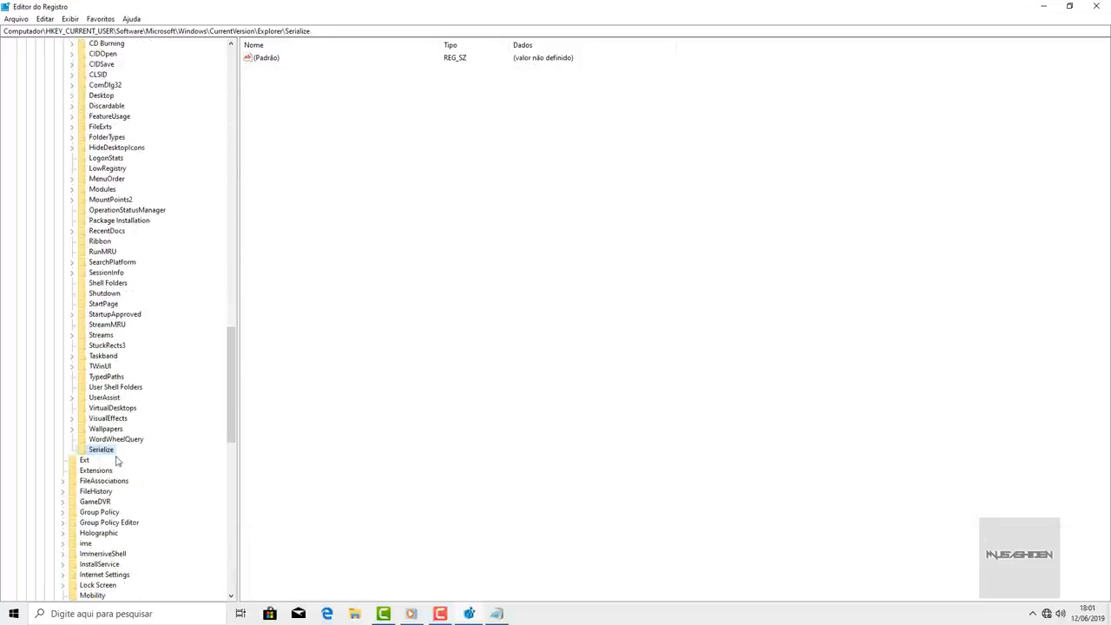
pyautogui.click(99, 451)
pyautogui.press('Return')
# - Add a 32-bit DWORD StartupDelayInMSec with value 0 to Serialize, then close Registry Editor
pyautogui.rightClick(355, 170)
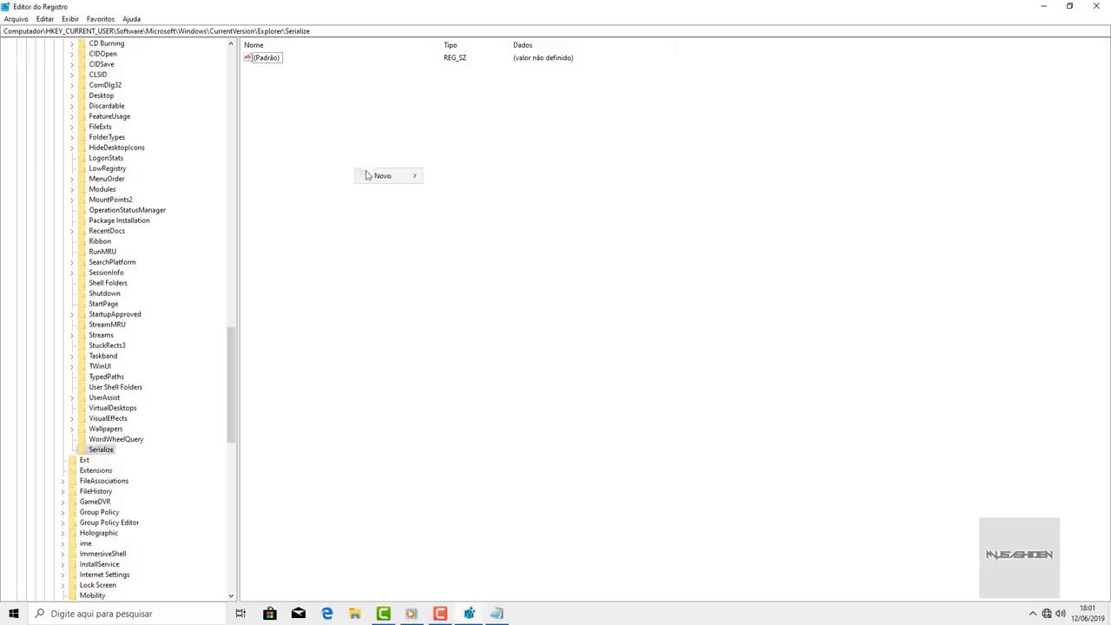
pyautogui.moveTo(398, 180)
pyautogui.click(484, 219)
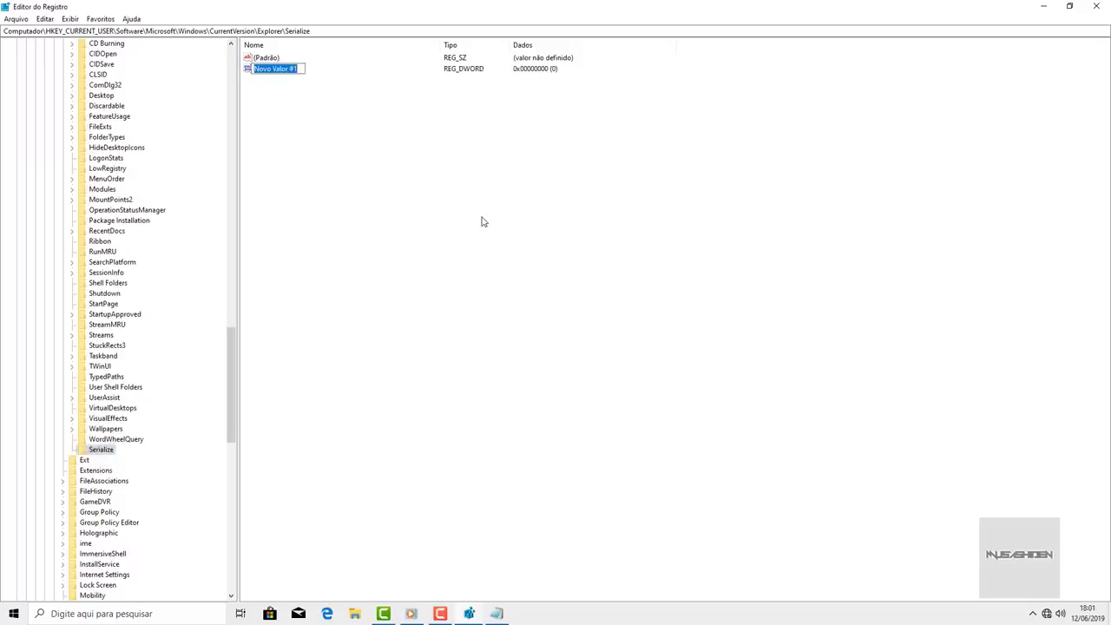
pyautogui.write('StartupDelayInMSec')
pyautogui.press('Return')
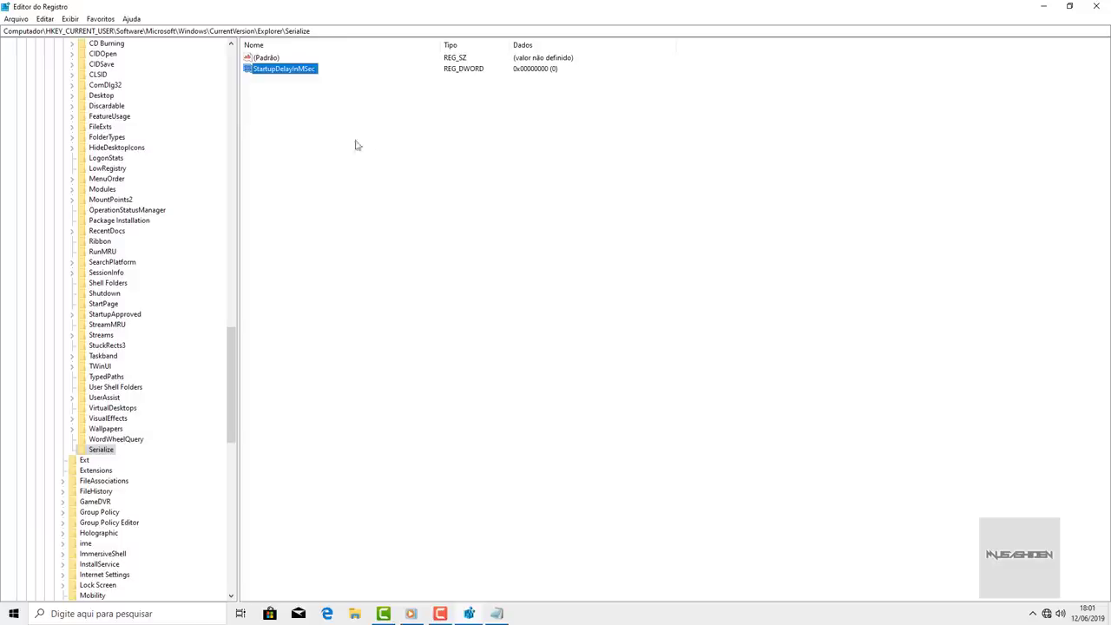
pyautogui.doubleClick(306, 71)
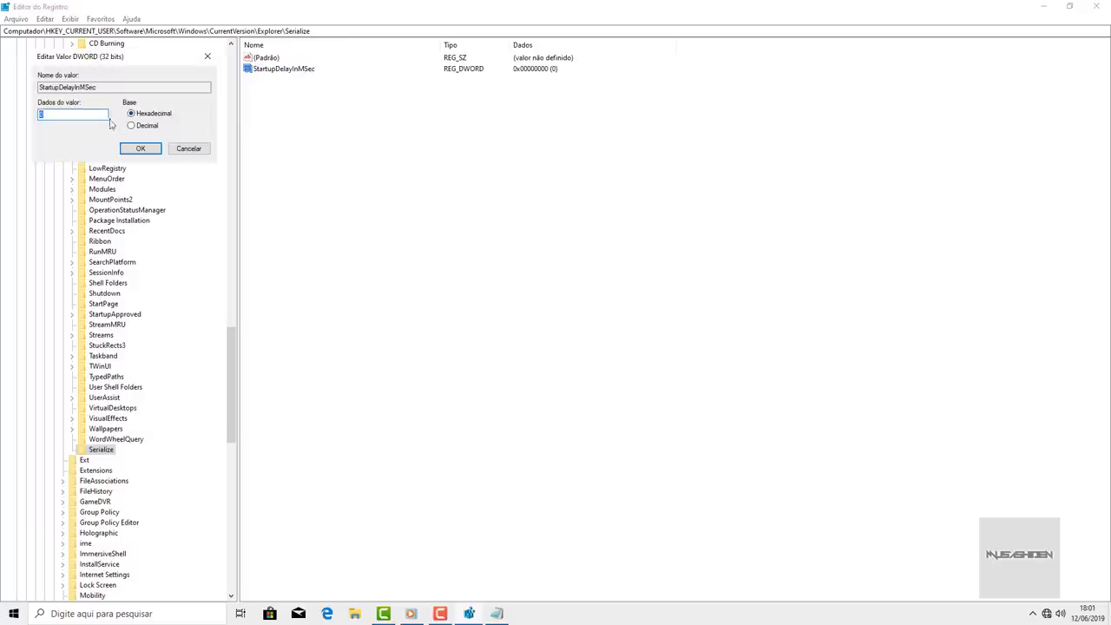
pyautogui.click(132, 150)
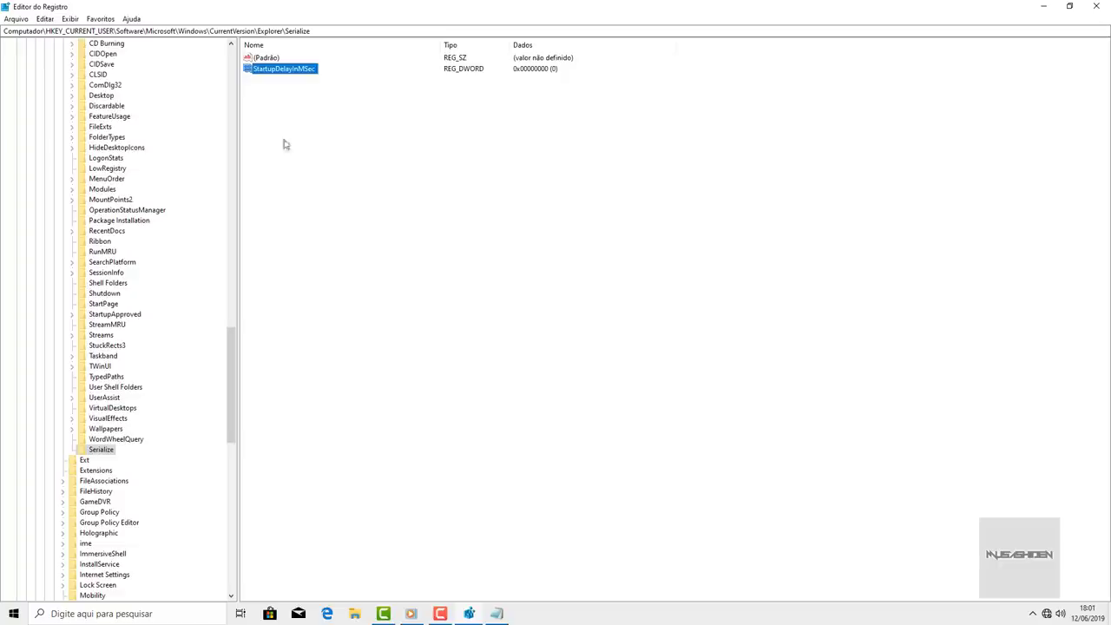
pyautogui.click(332, 141)
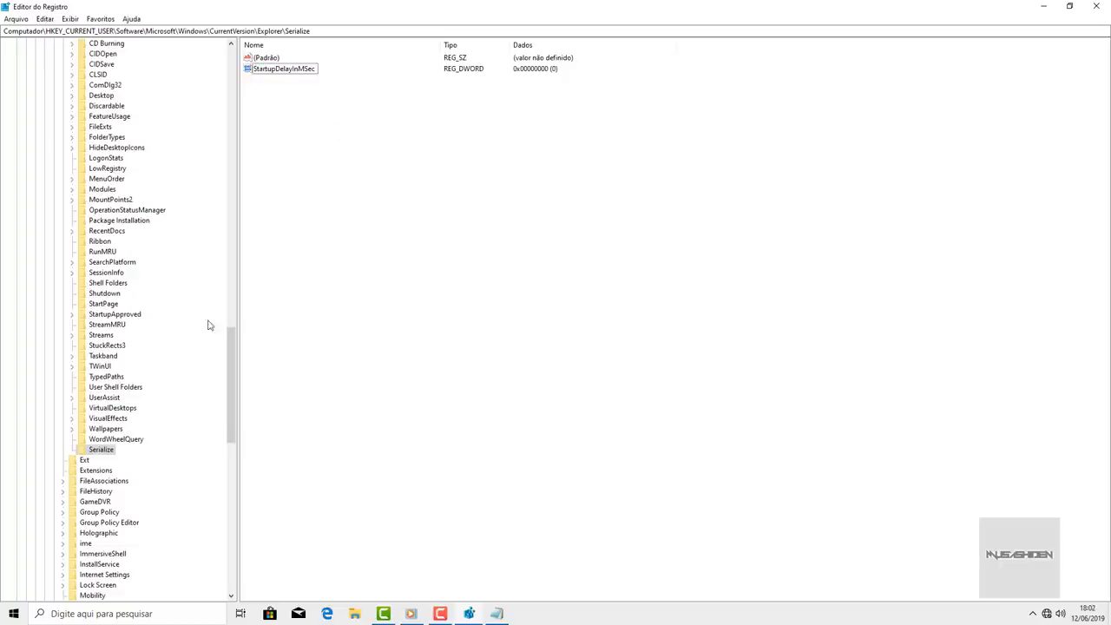
pyautogui.click(1097, 6)
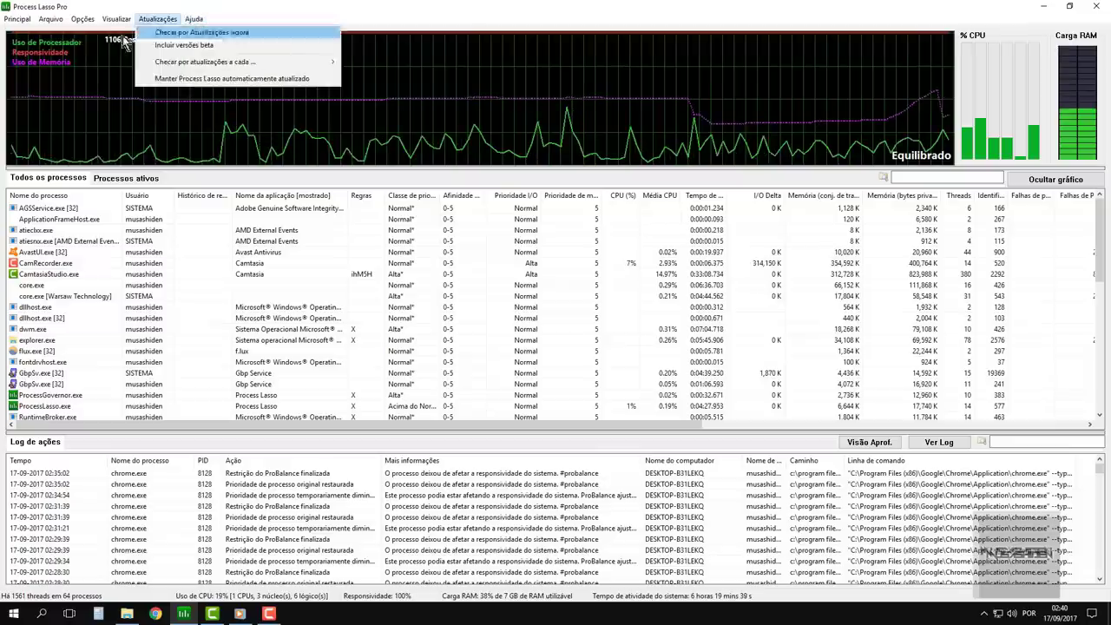
# - Browse the Process Lasso process list, sort it by name, and restore then re-maximize the window
pyautogui.moveTo(20, 24)
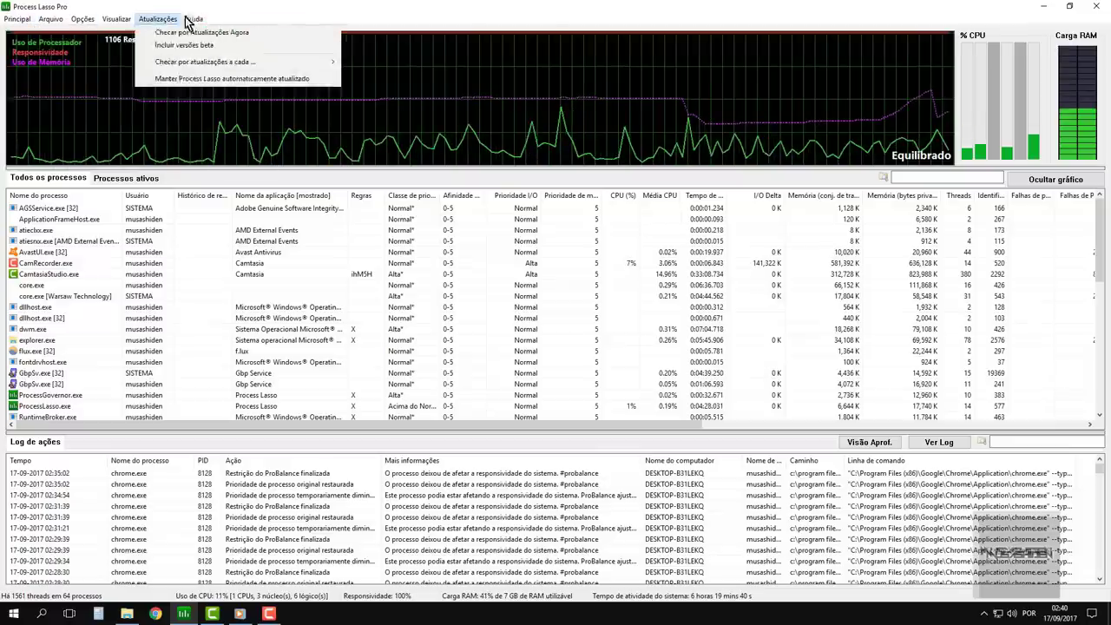
pyautogui.click(556, 8)
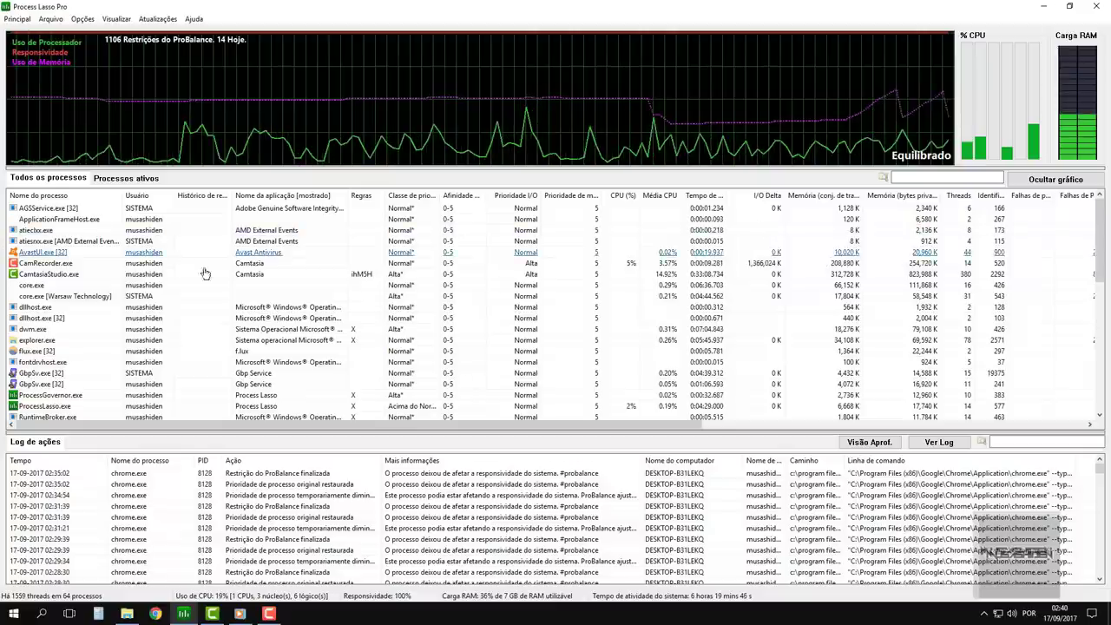
pyautogui.click(276, 242)
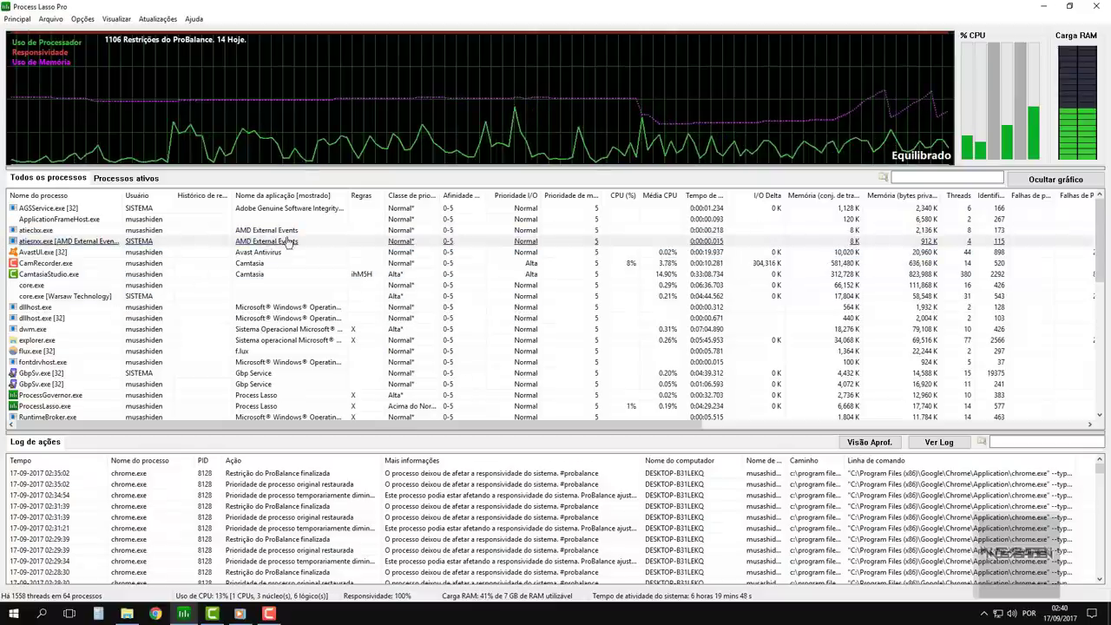
pyautogui.scroll(-15, 313, 235)
pyautogui.scroll(15, 344, 227)
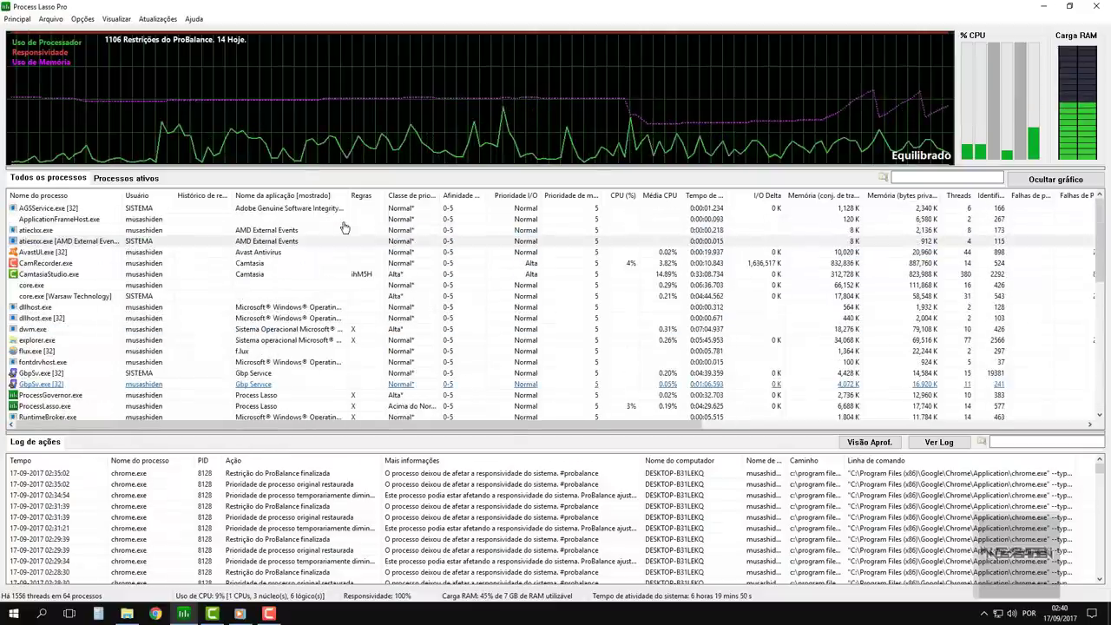
pyautogui.click(50, 198)
pyautogui.click(50, 198)
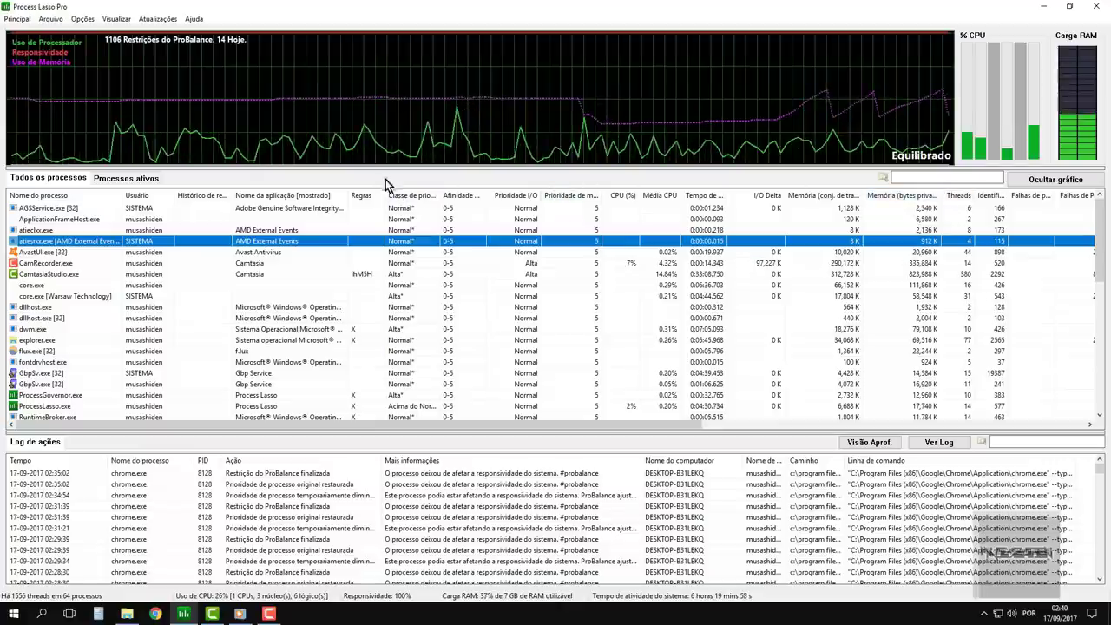
pyautogui.click(1073, 9)
pyautogui.click(518, 8)
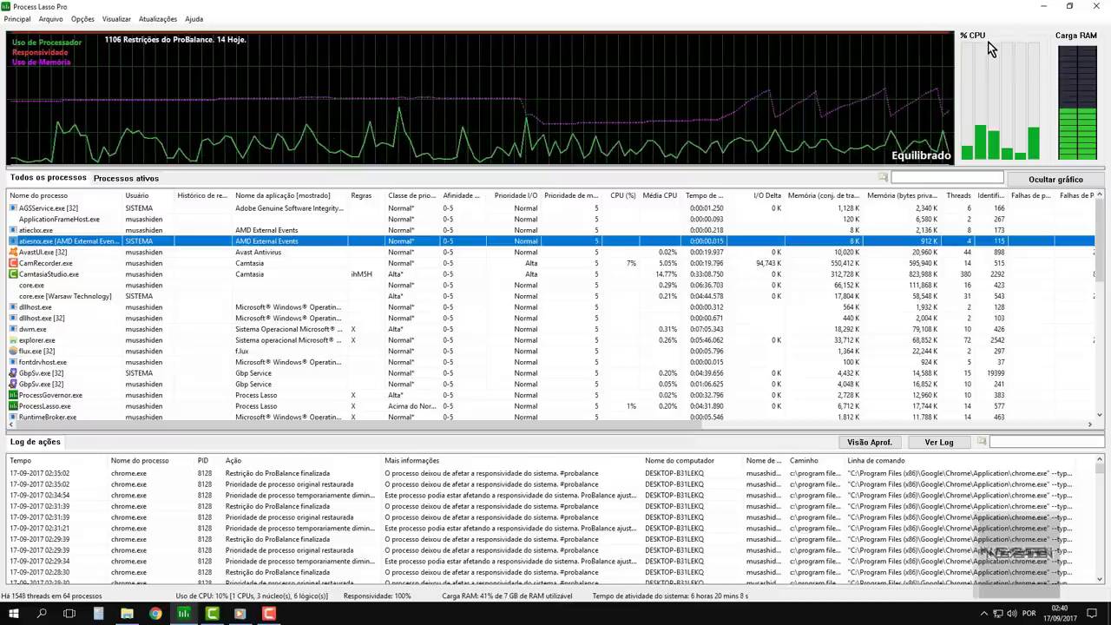
pyautogui.scroll(-15, 642, 317)
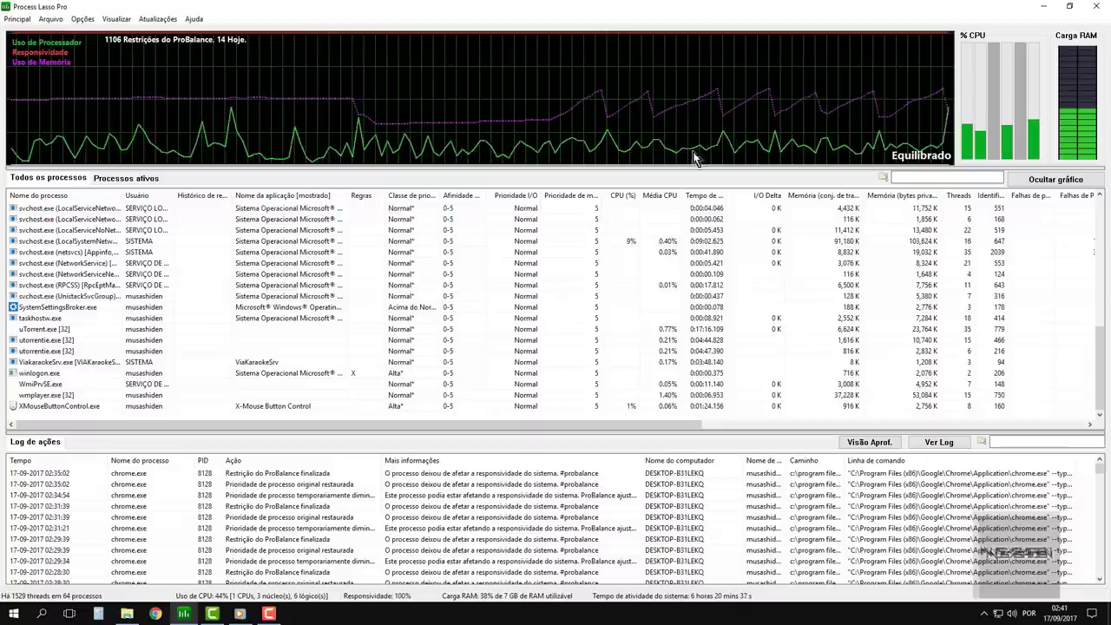
# - Review the Configurações de Log, Modo de Desempenho and ProBalance entries under Opções
pyautogui.click(82, 18)
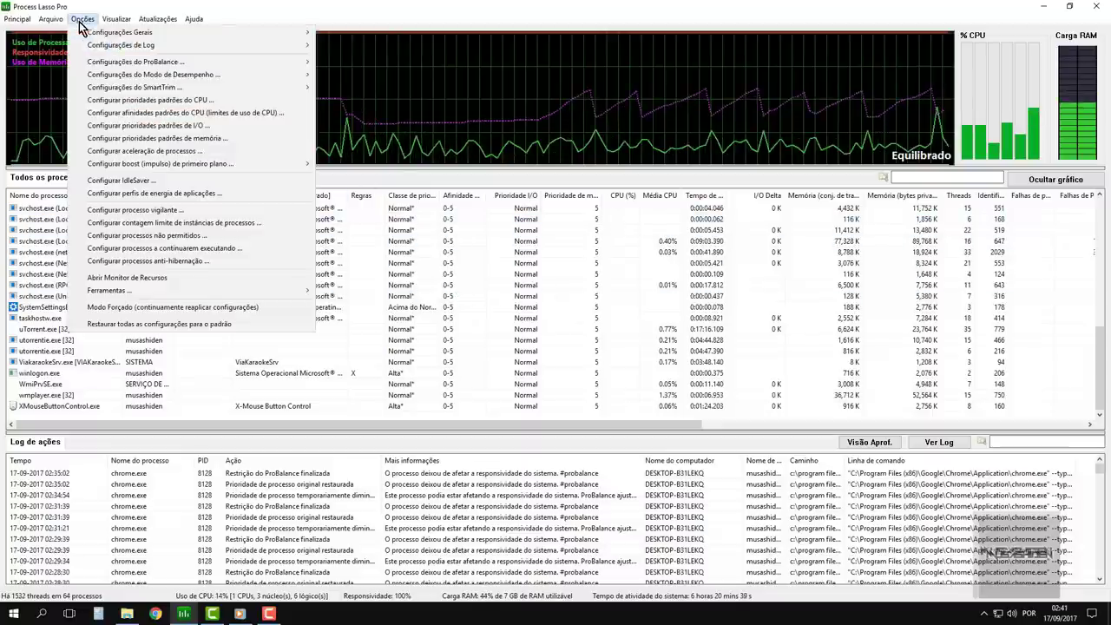
pyautogui.moveTo(122, 49)
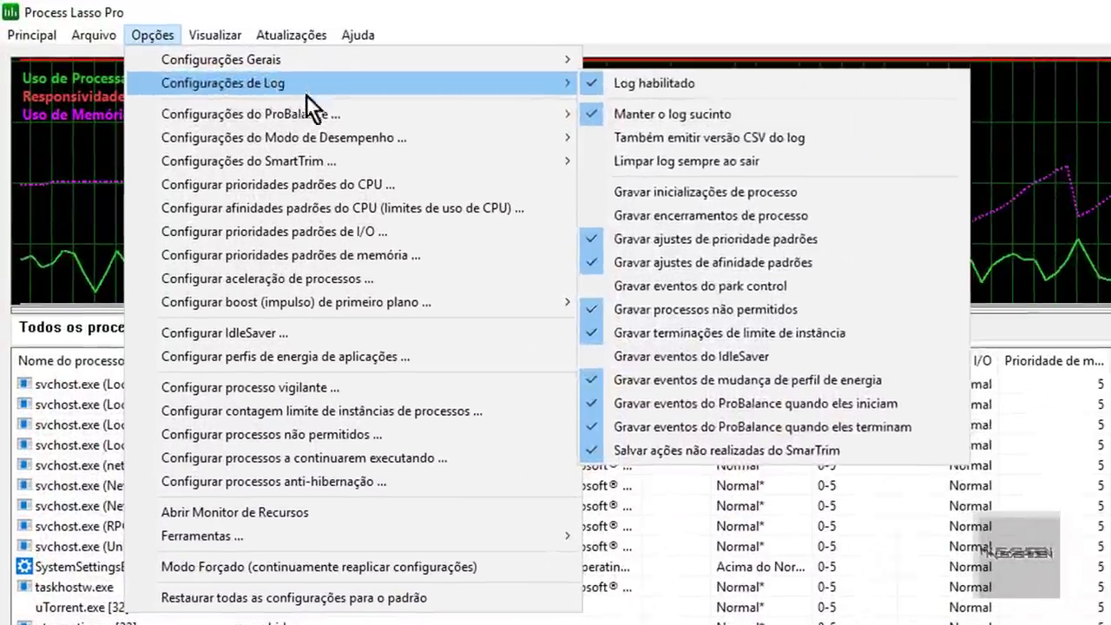
pyautogui.moveTo(194, 73)
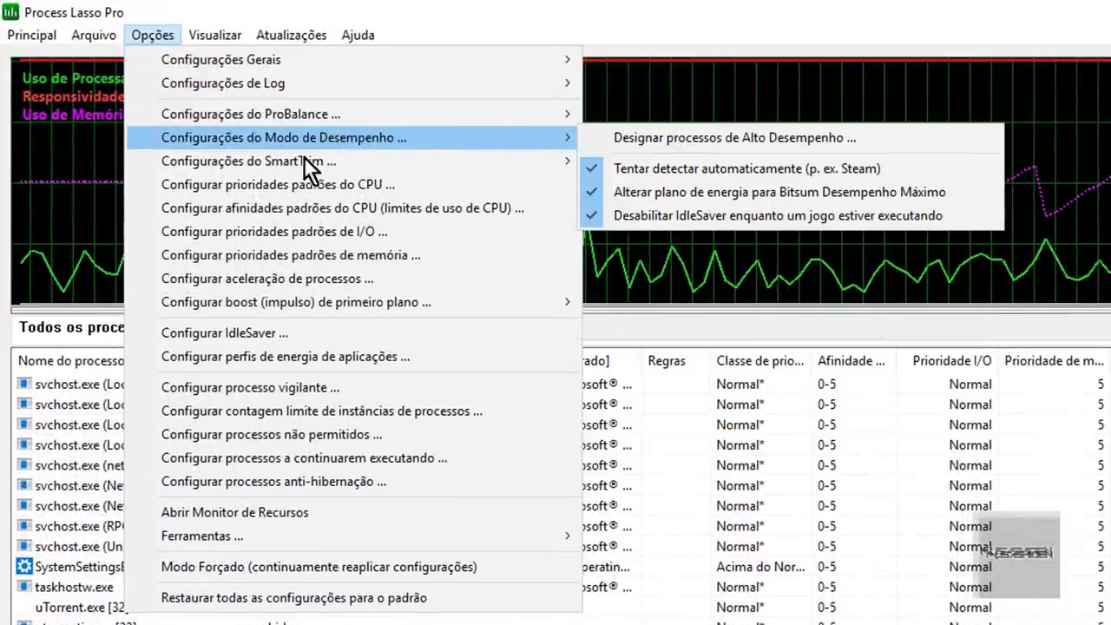
pyautogui.moveTo(447, 125)
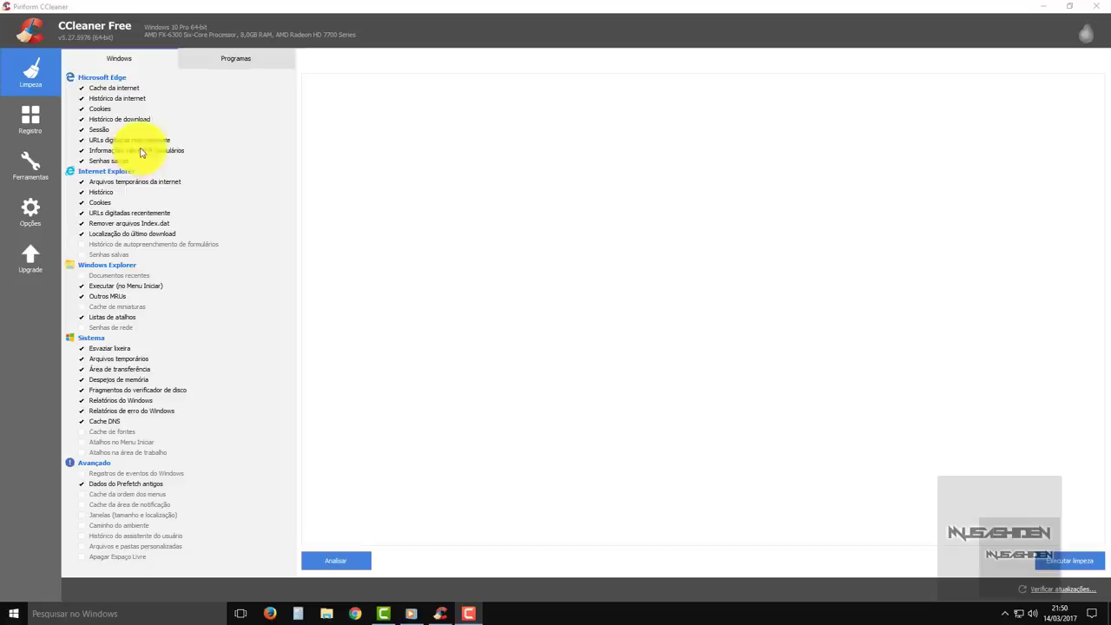
pyautogui.click(257, 66)
pyautogui.click(145, 62)
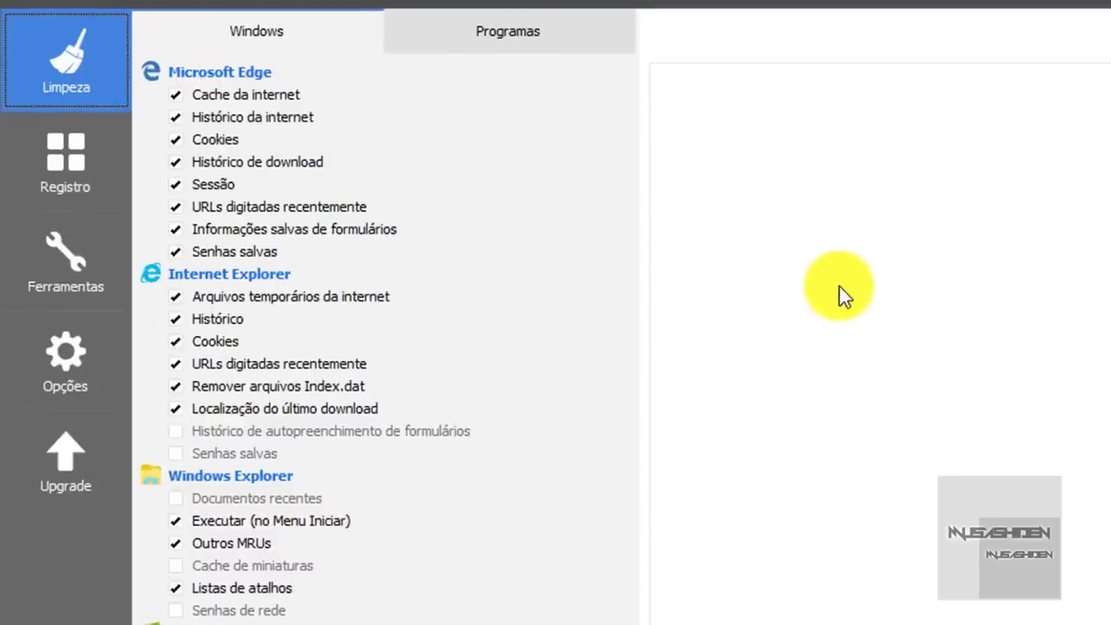
pyautogui.click(617, 23)
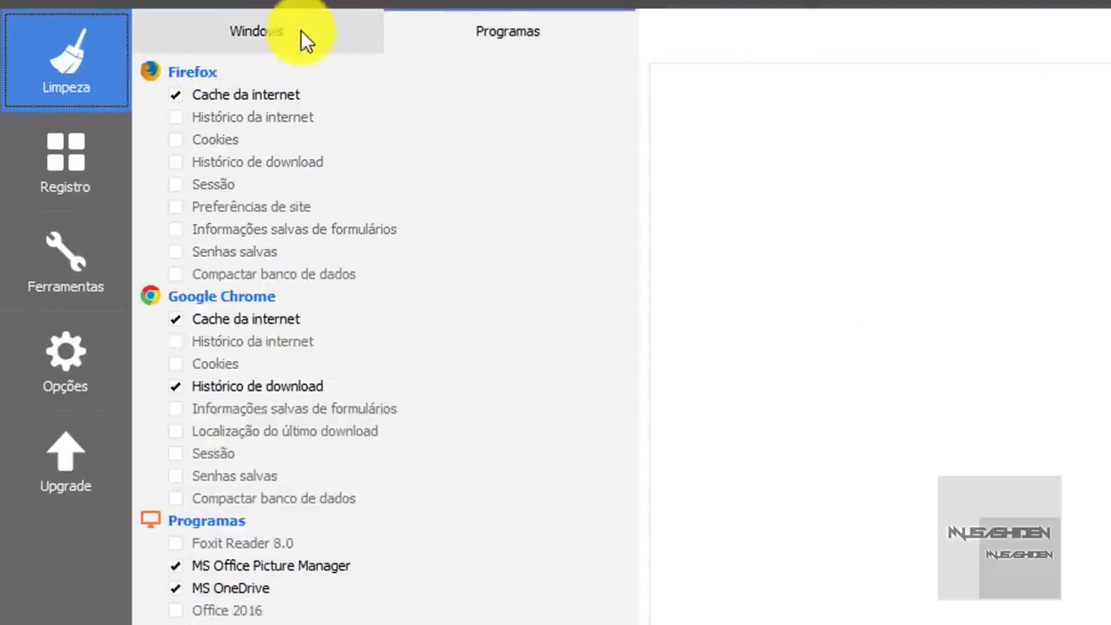
pyautogui.click(302, 33)
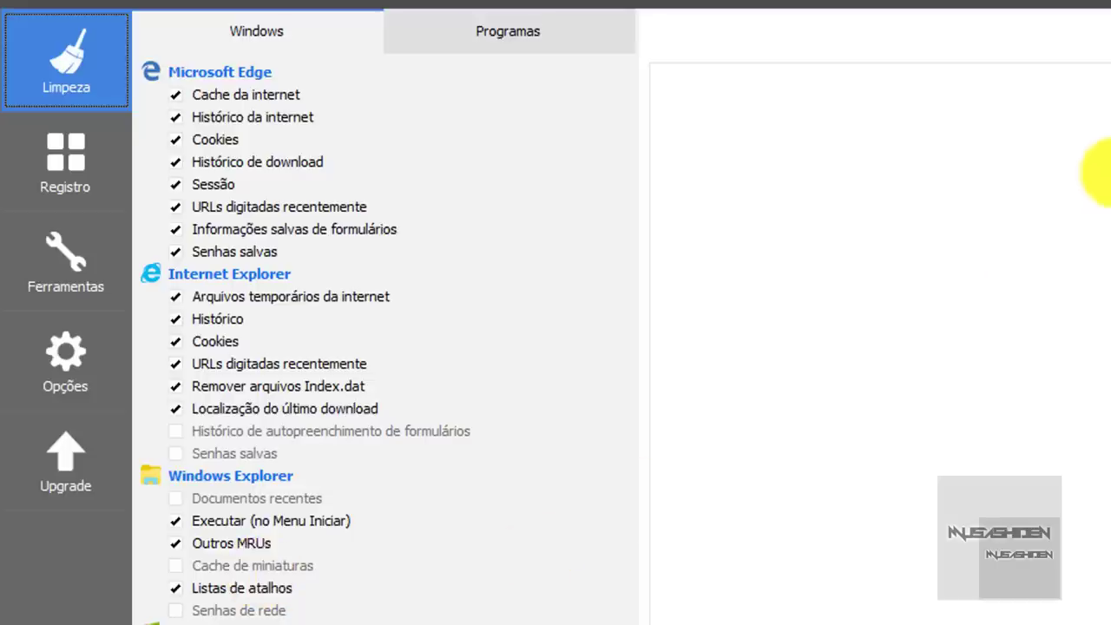
pyautogui.click(223, 30)
pyautogui.click(488, 33)
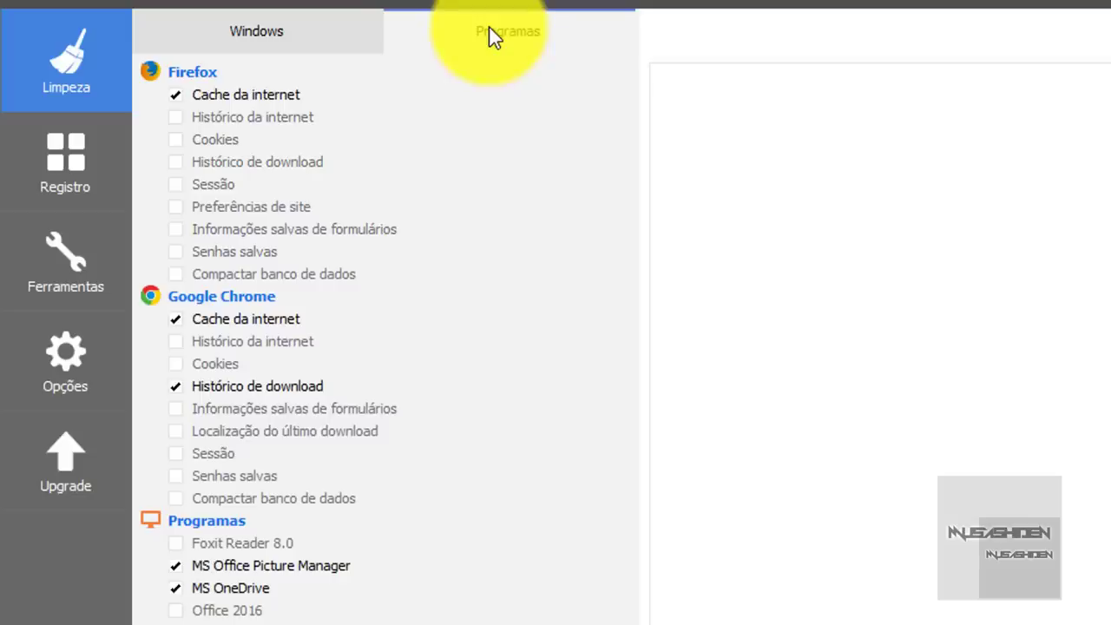
pyautogui.click(253, 31)
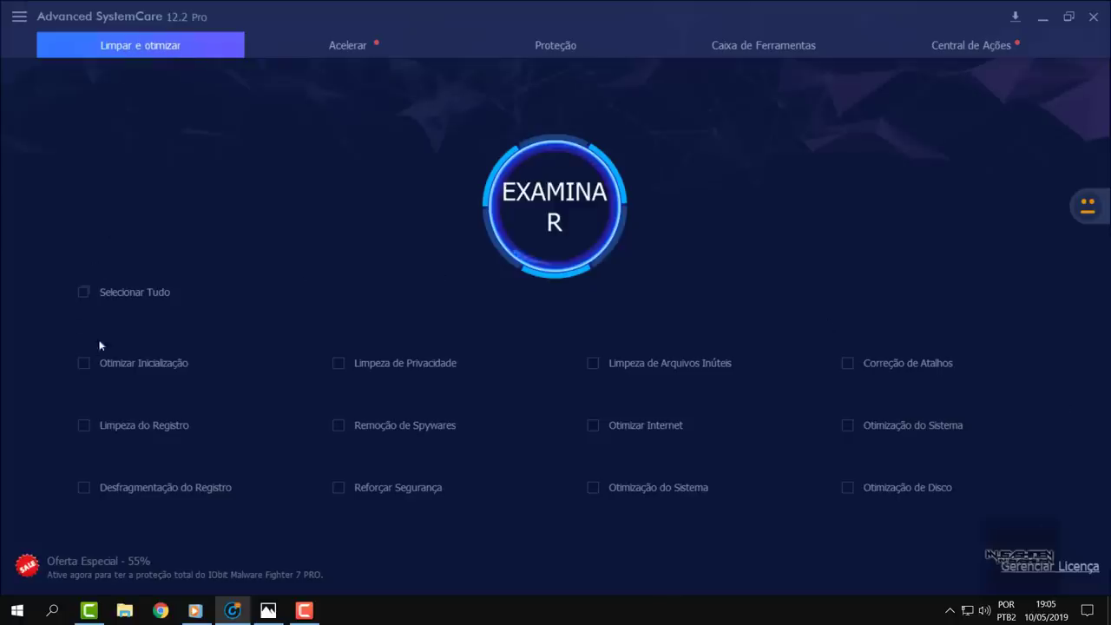
# - Tick then untick Otimizar Inicialização and Limpeza do Registro, leaving the scan list unchanged
pyautogui.click(107, 365)
pyautogui.click(149, 426)
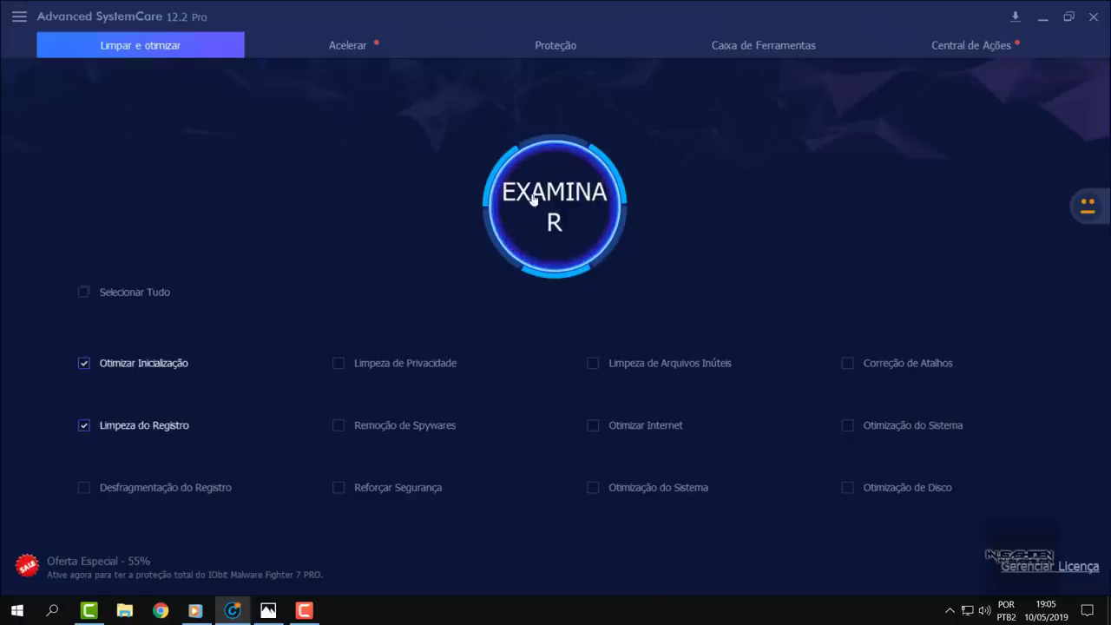
pyautogui.click(133, 363)
pyautogui.click(102, 425)
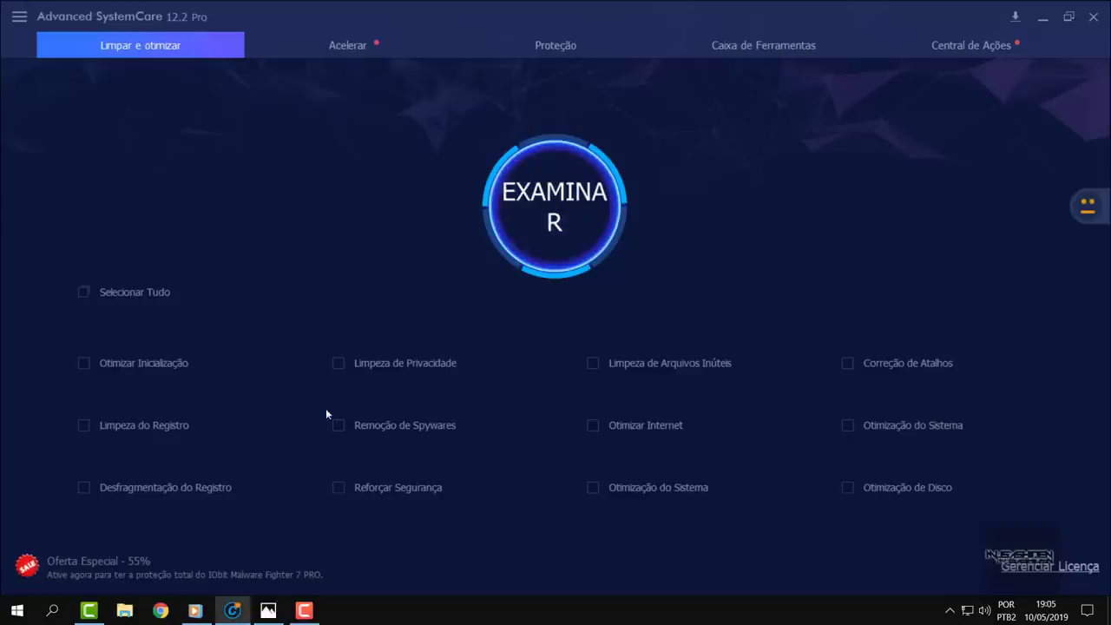
# - Preview the Acelerar and Proteção pages, then go to Caixa de Ferramentas
pyautogui.click(354, 55)
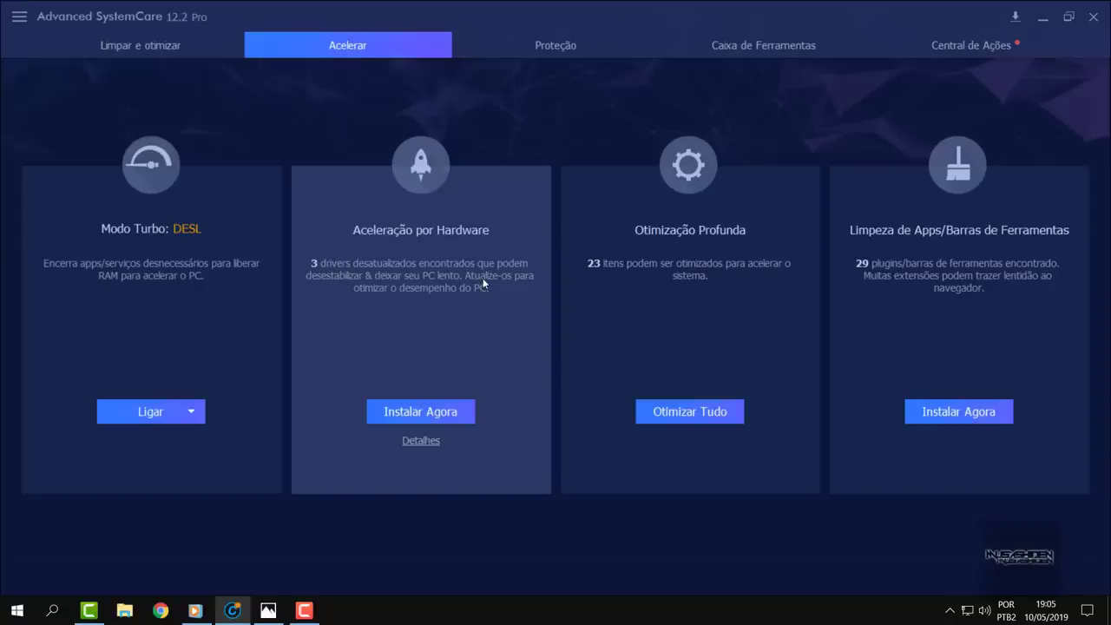
pyautogui.click(556, 42)
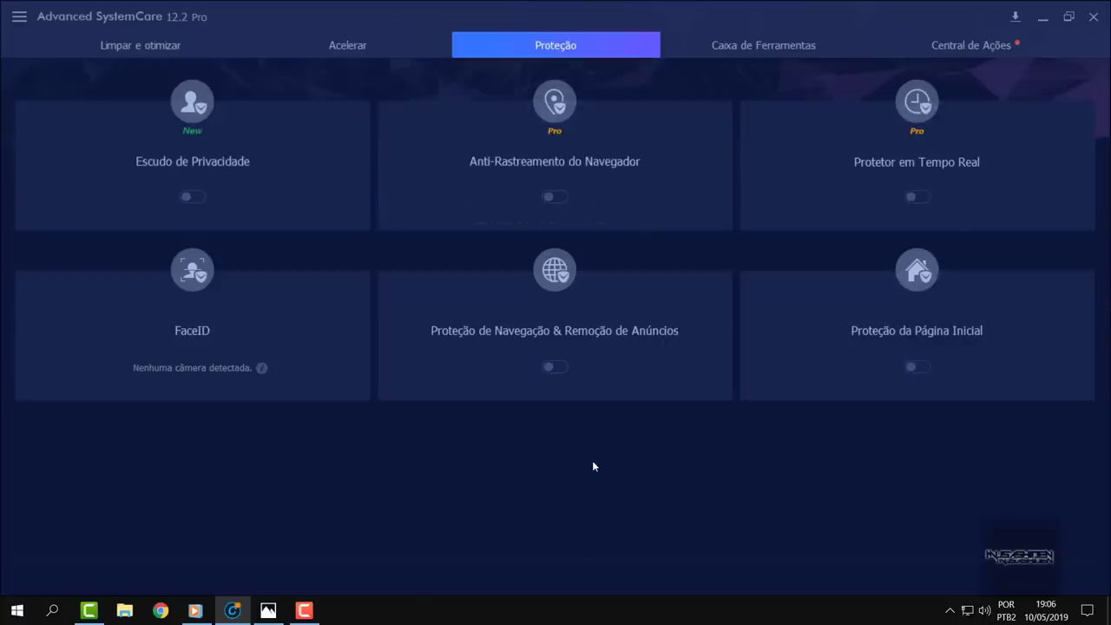
pyautogui.click(769, 49)
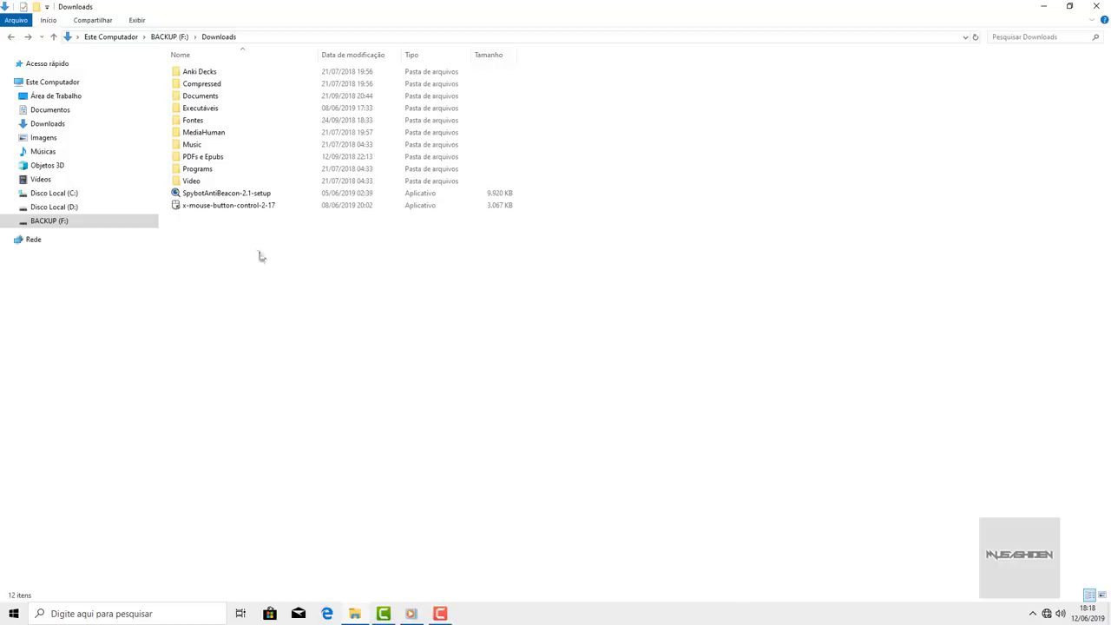
pyautogui.doubleClick(191, 181)
pyautogui.hotkey('alt', 'Left')
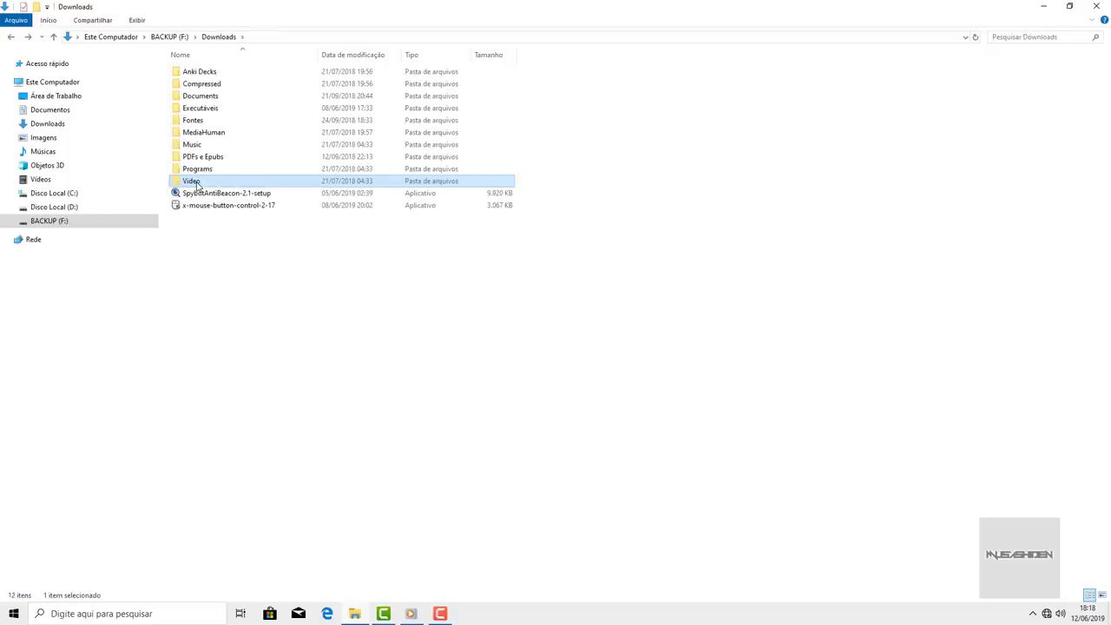
pyautogui.hotkey('alt', 'F4')
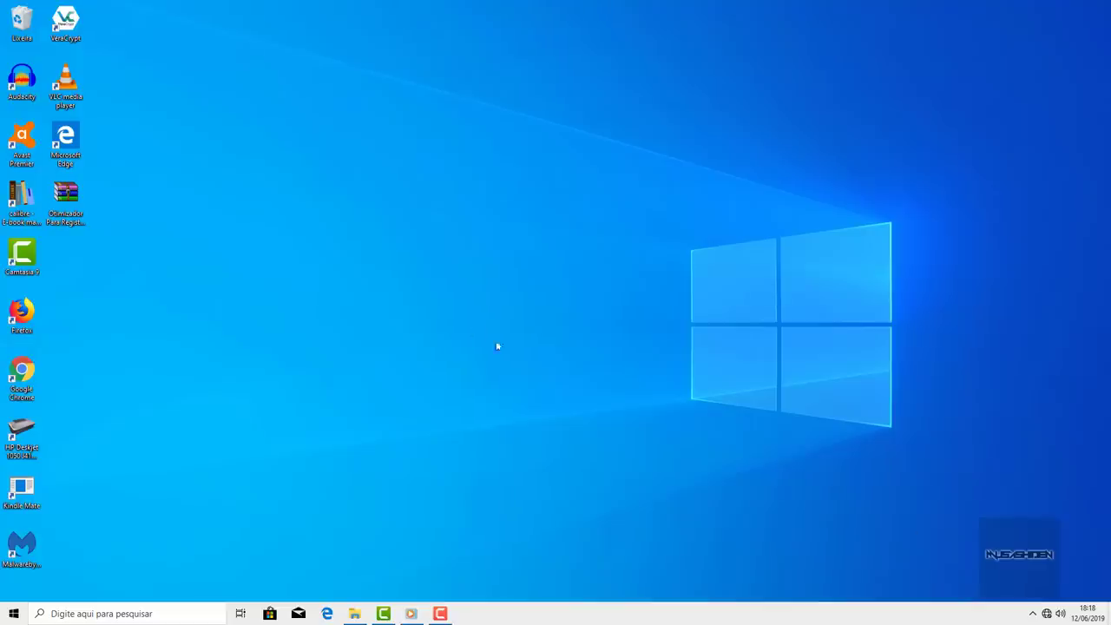
pyautogui.doubleClick(69, 208)
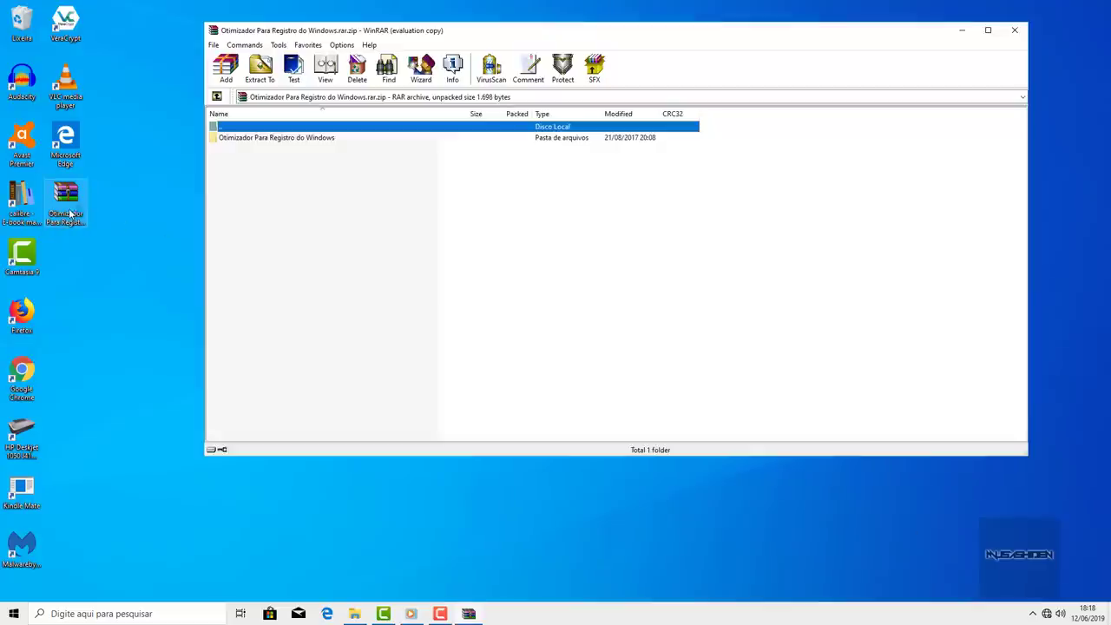
pyautogui.click(1016, 32)
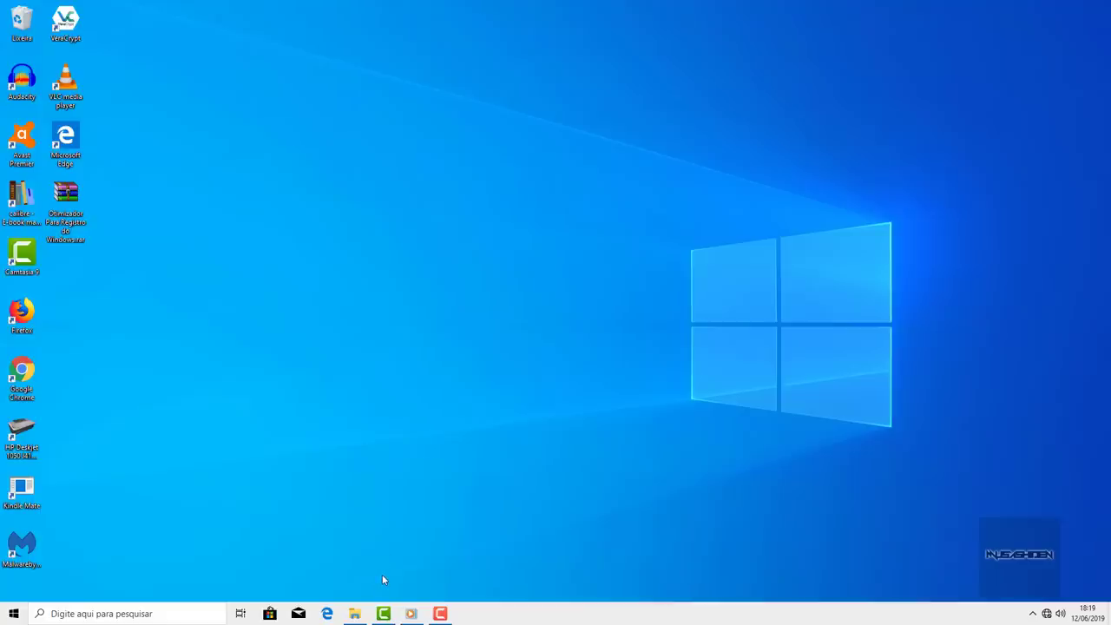
pyautogui.click(355, 614)
pyautogui.click(420, 429)
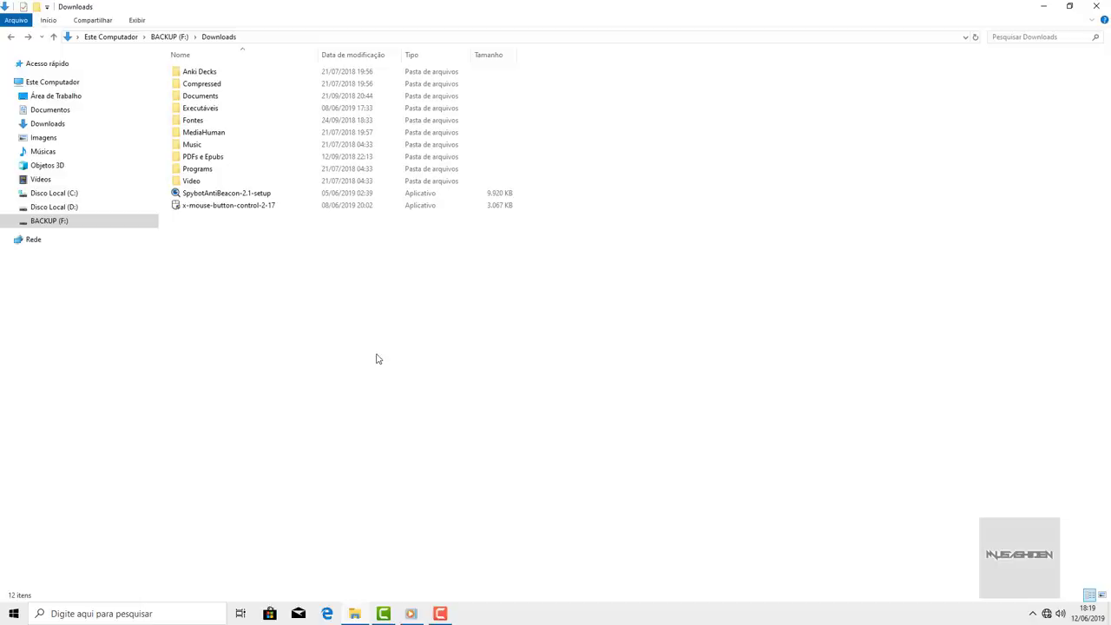
# - Install x-mouse-button-control-2-17 with the default options through to Finish
pyautogui.click(236, 209)
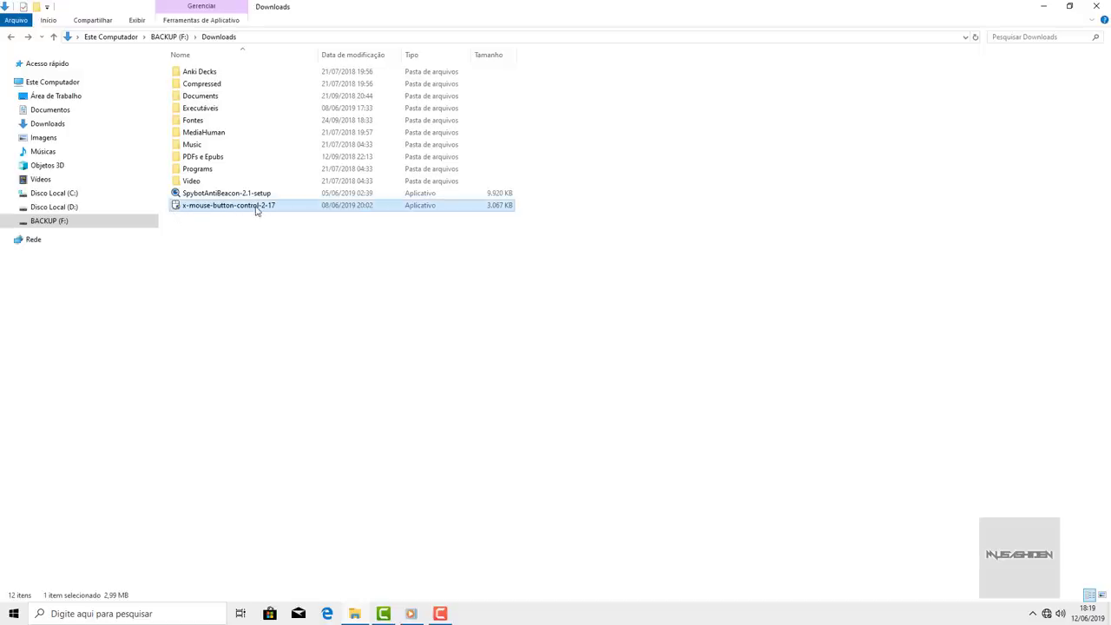
pyautogui.doubleClick(256, 208)
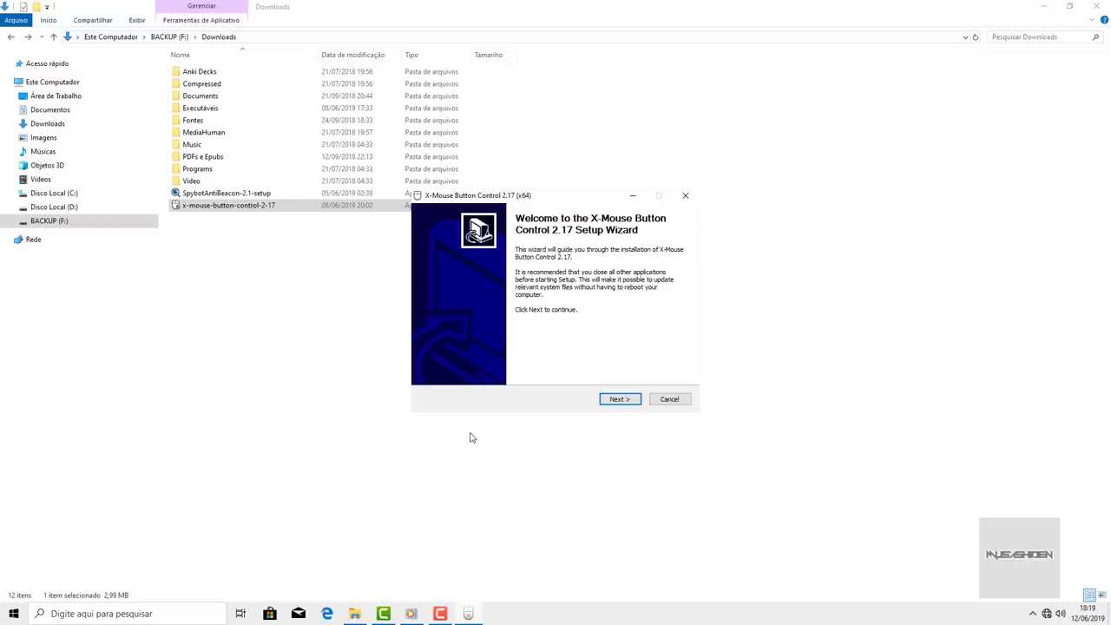
pyautogui.click(635, 401)
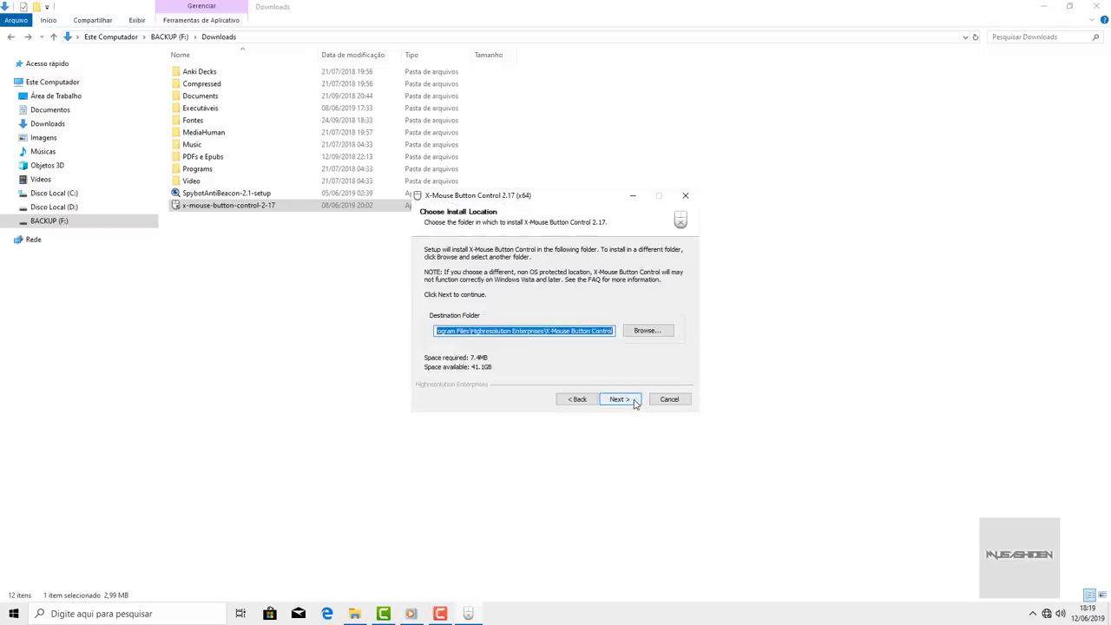
pyautogui.click(635, 401)
pyautogui.click(635, 401)
pyautogui.click(634, 402)
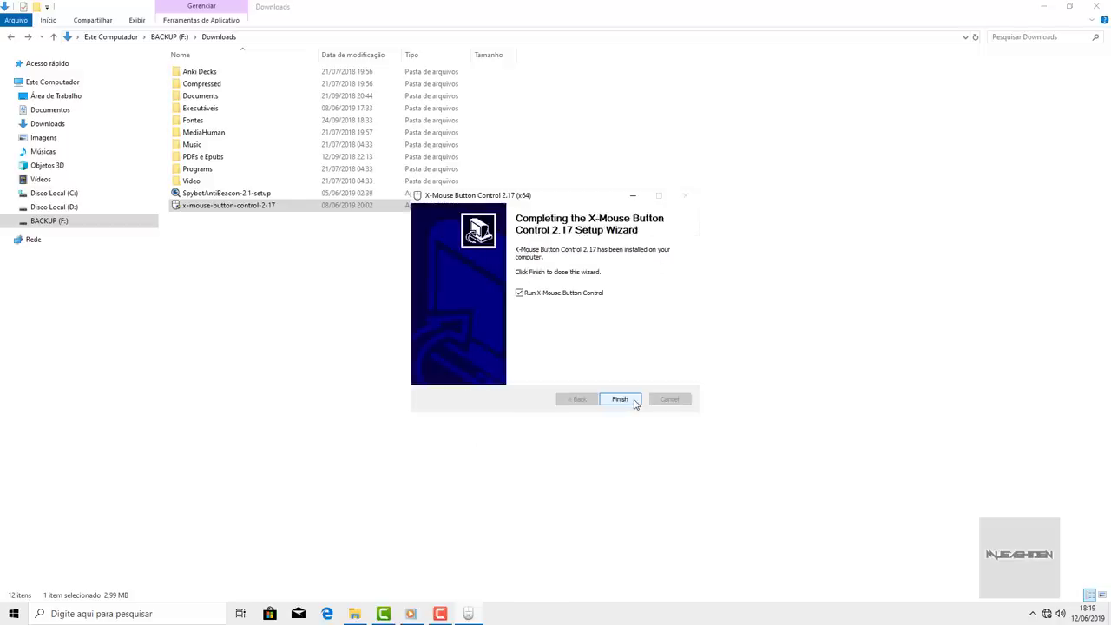
pyautogui.click(619, 400)
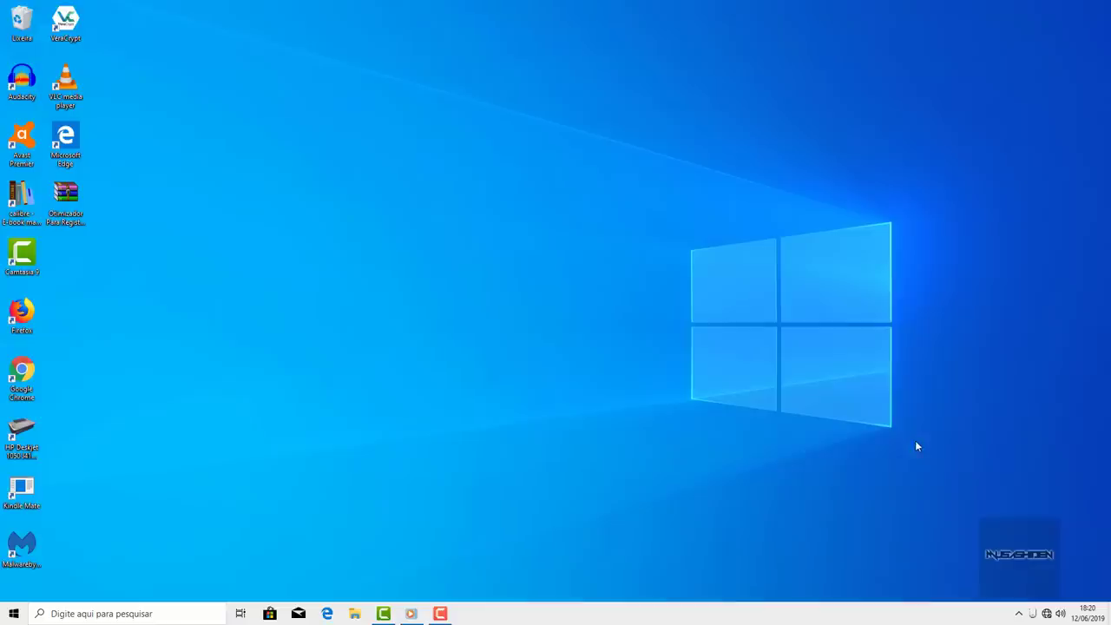
# - Map Mouse Button 5 to Double Click in X-Mouse Button Control setup and apply it
pyautogui.rightClick(1035, 615)
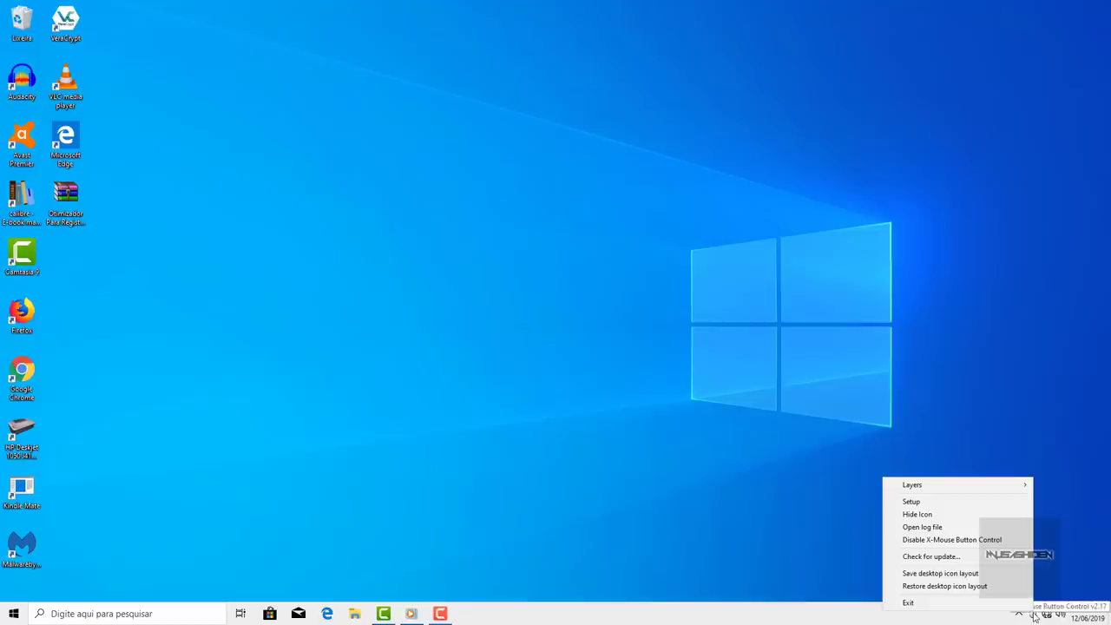
pyautogui.click(948, 503)
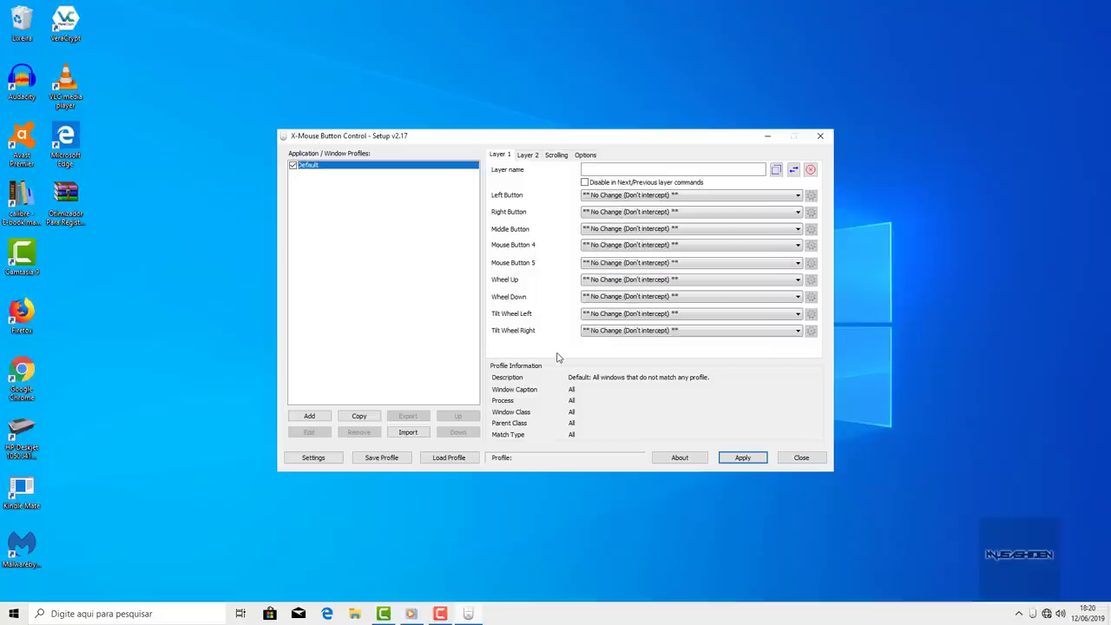
pyautogui.click(653, 266)
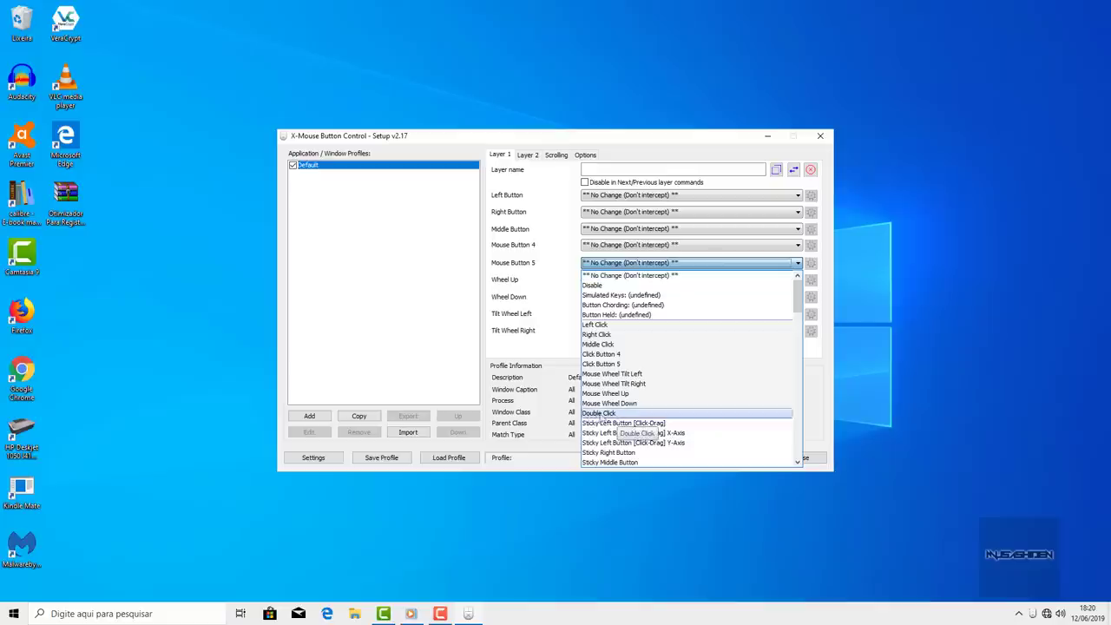
pyautogui.click(607, 415)
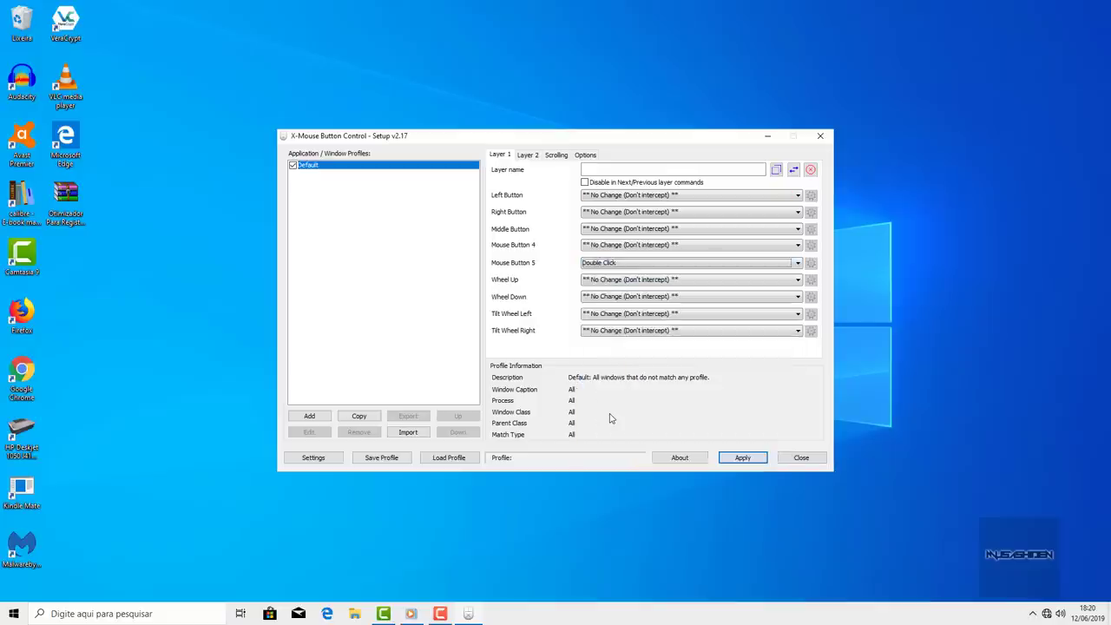
pyautogui.click(750, 461)
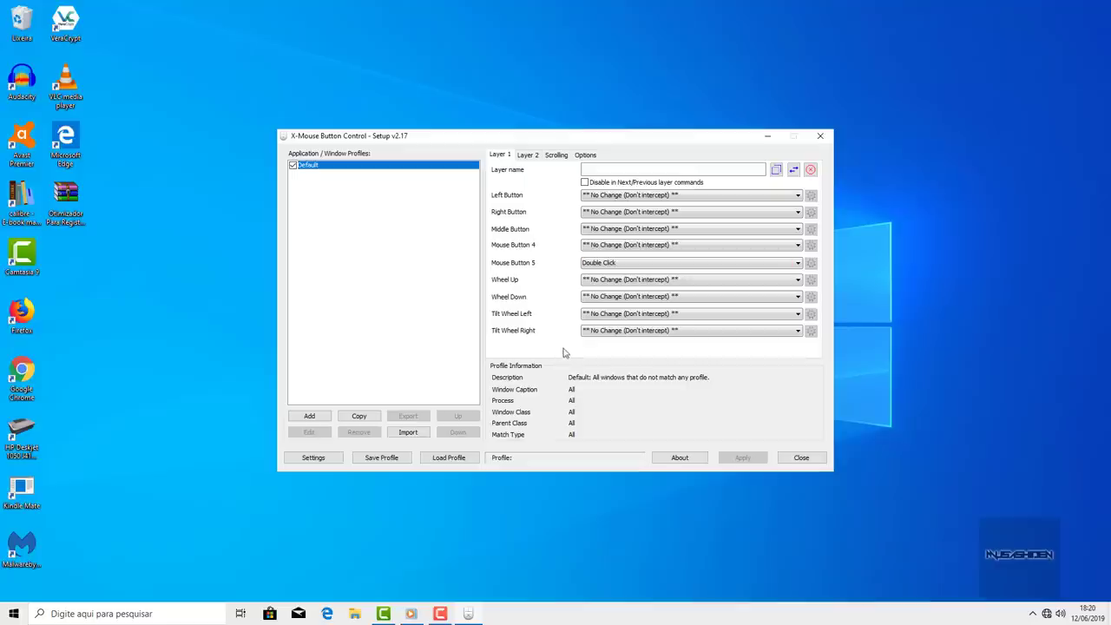
pyautogui.click(803, 458)
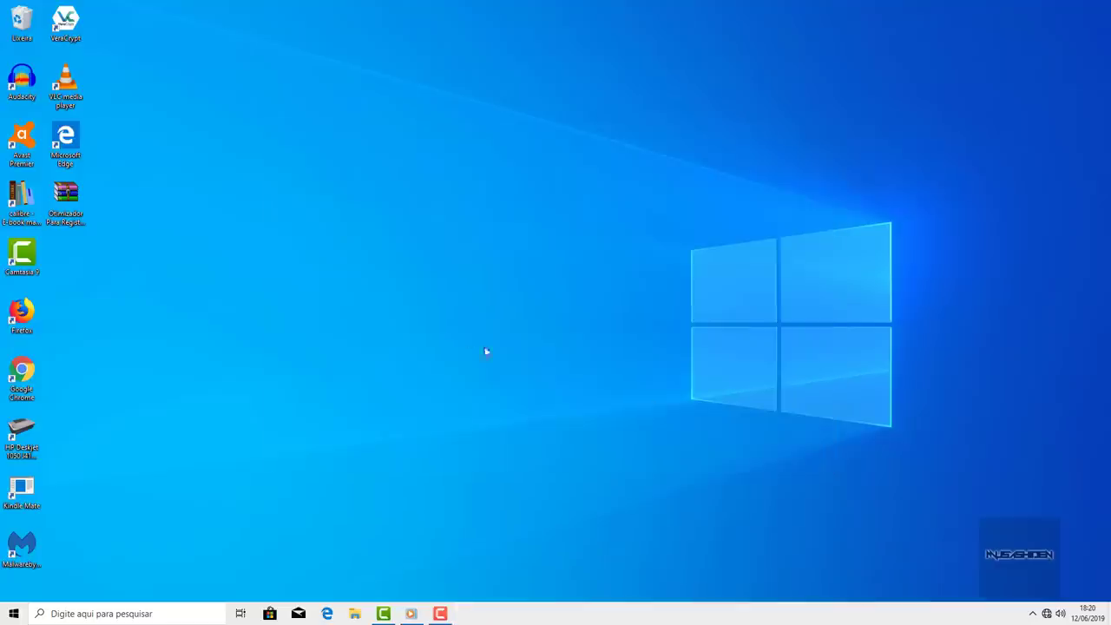
pyautogui.doubleClick(65, 198)
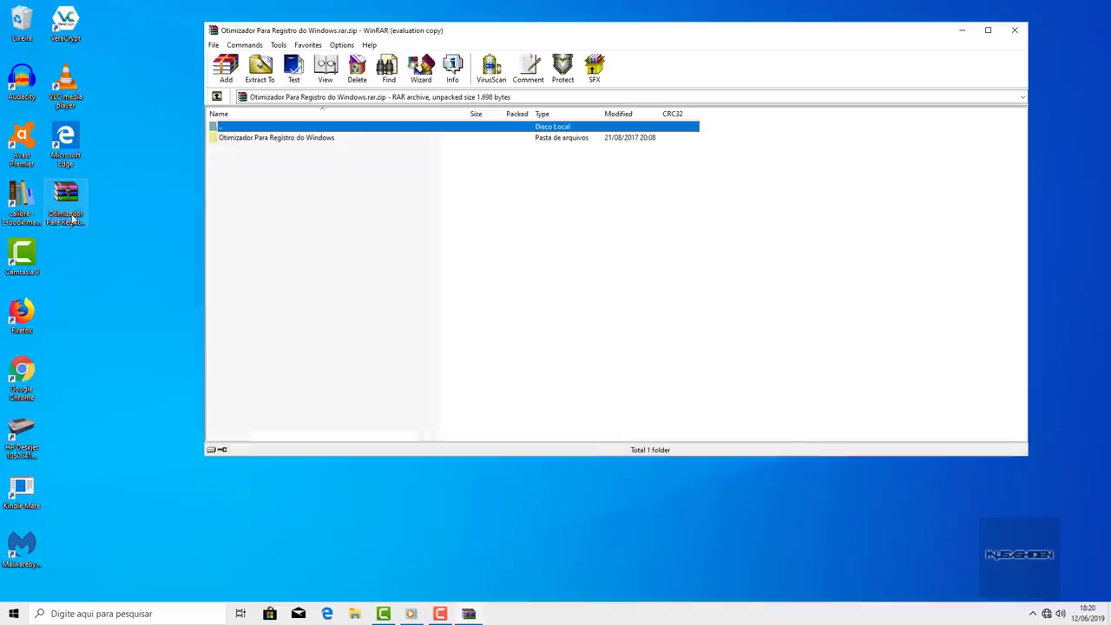
pyautogui.doubleClick(274, 139)
pyautogui.click(1015, 31)
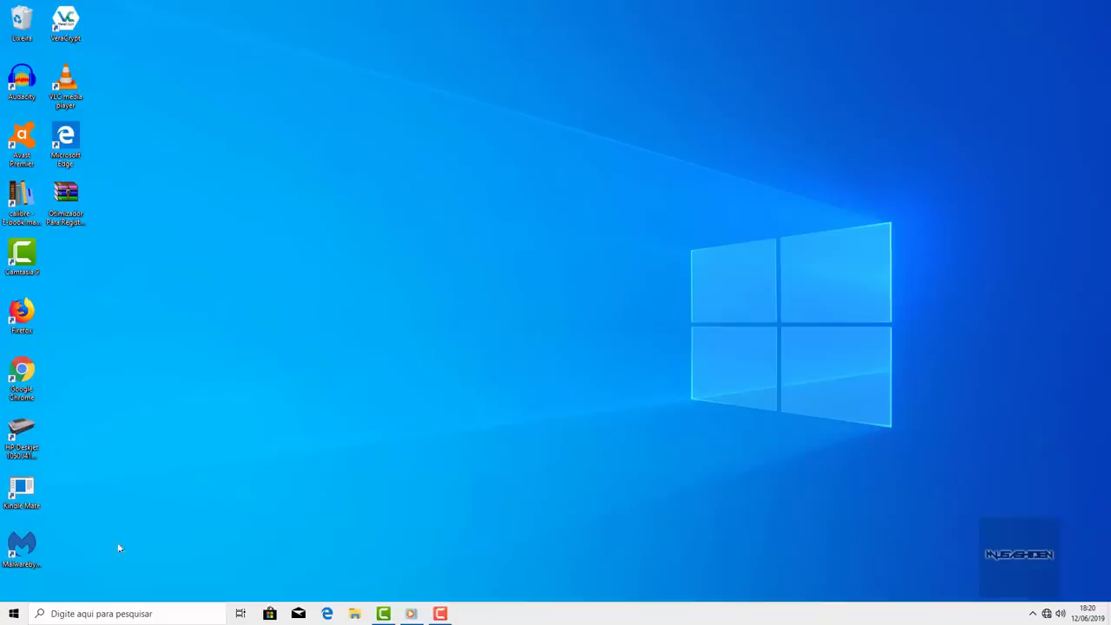
pyautogui.press('super')
pyautogui.write('restaura')
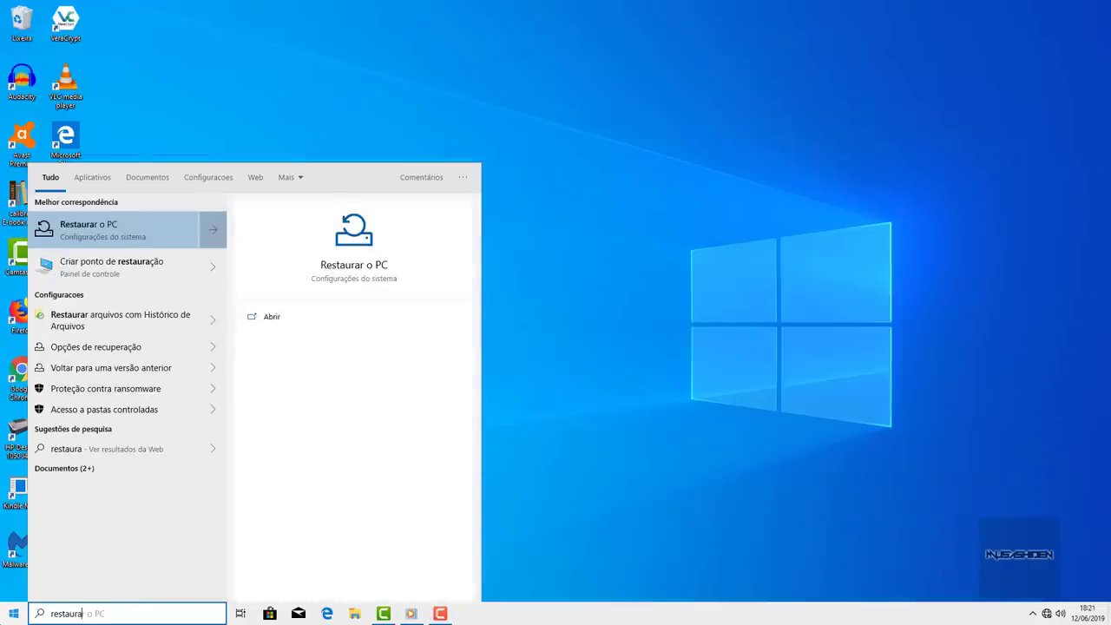
pyautogui.click(115, 270)
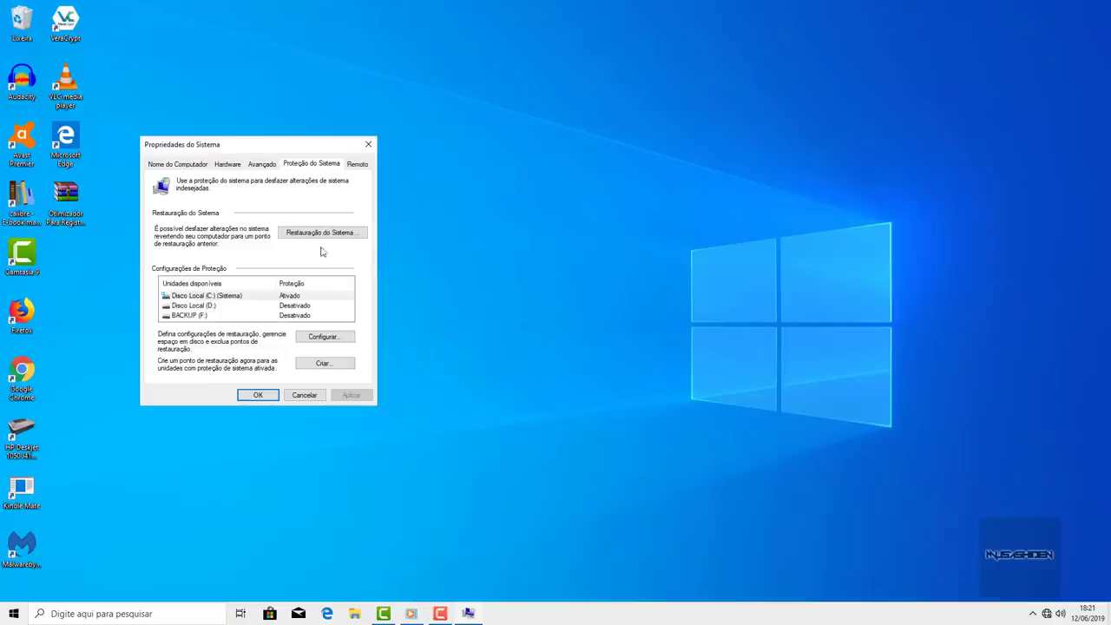
pyautogui.click(344, 237)
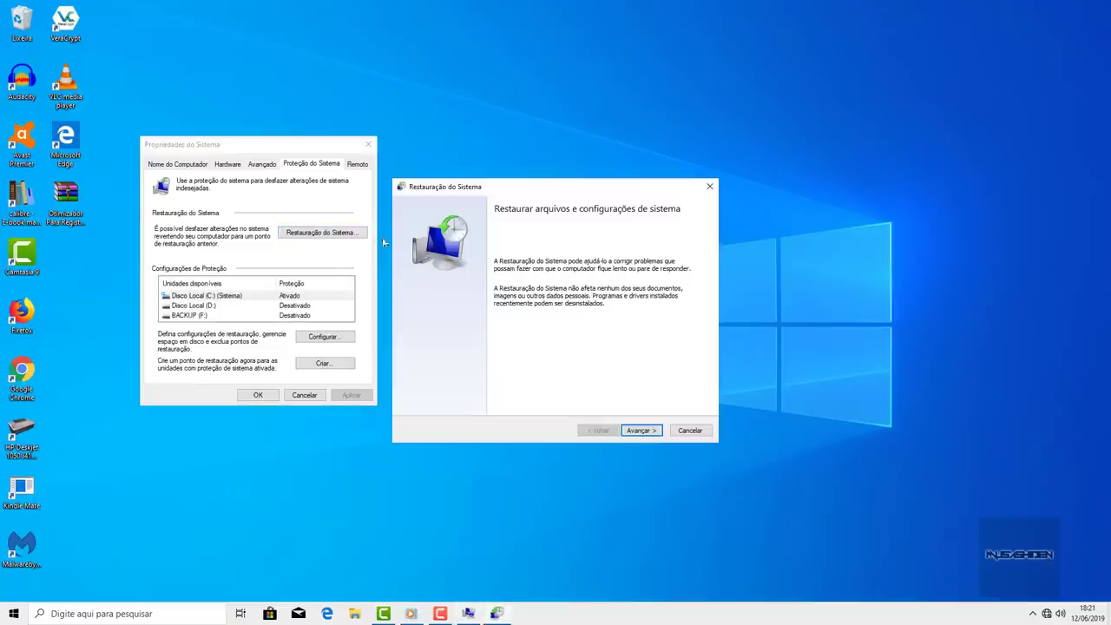
pyautogui.click(640, 431)
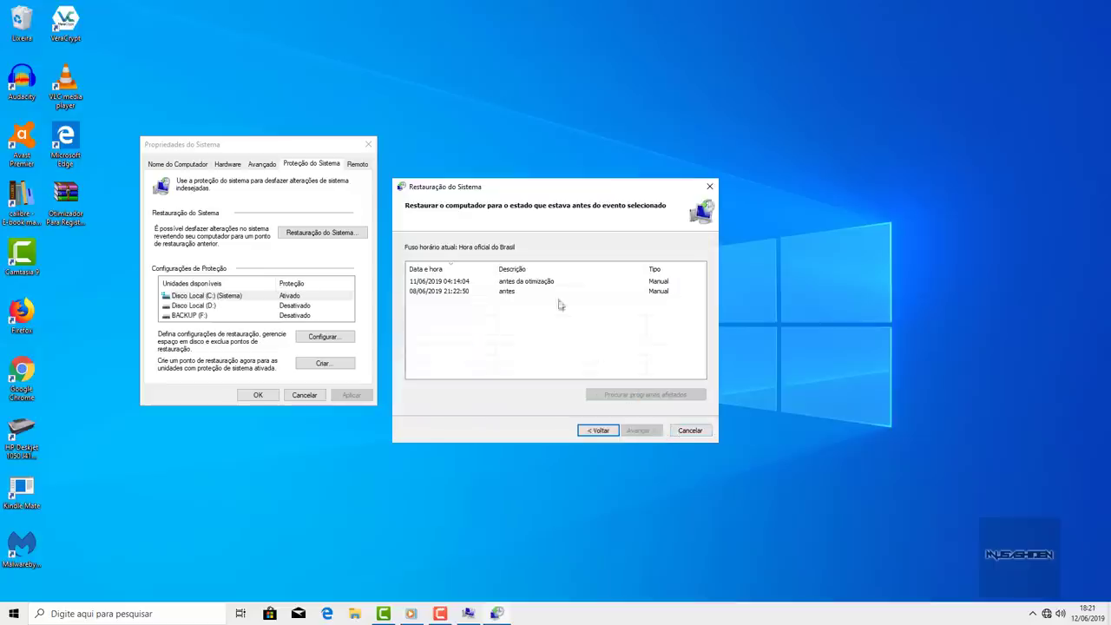
pyautogui.click(556, 284)
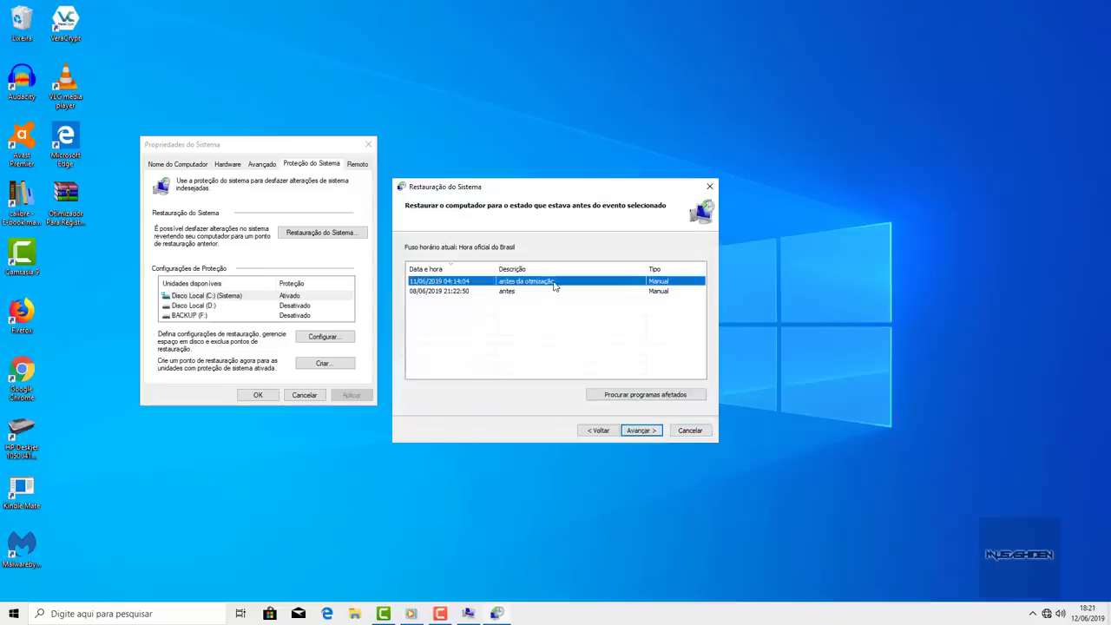
pyautogui.click(639, 431)
pyautogui.click(640, 431)
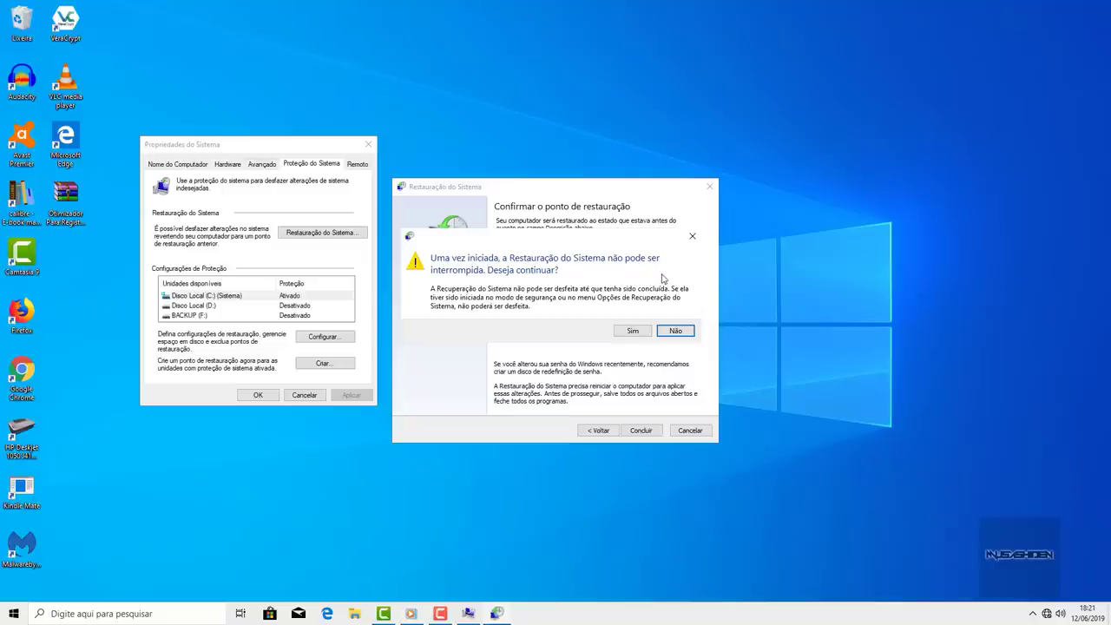
pyautogui.click(676, 331)
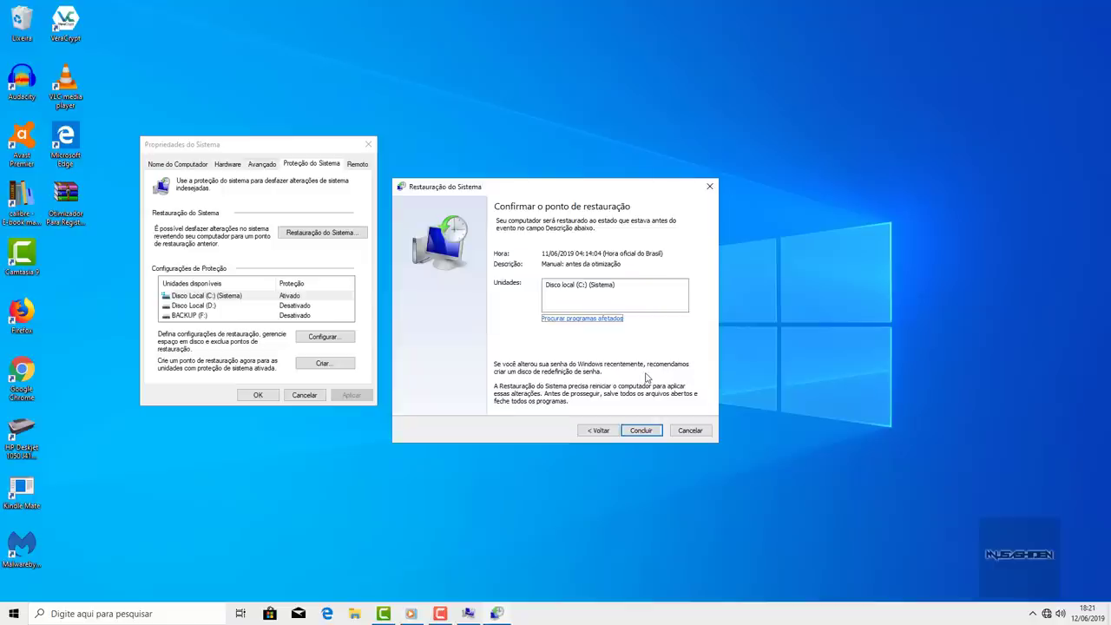
pyautogui.click(688, 431)
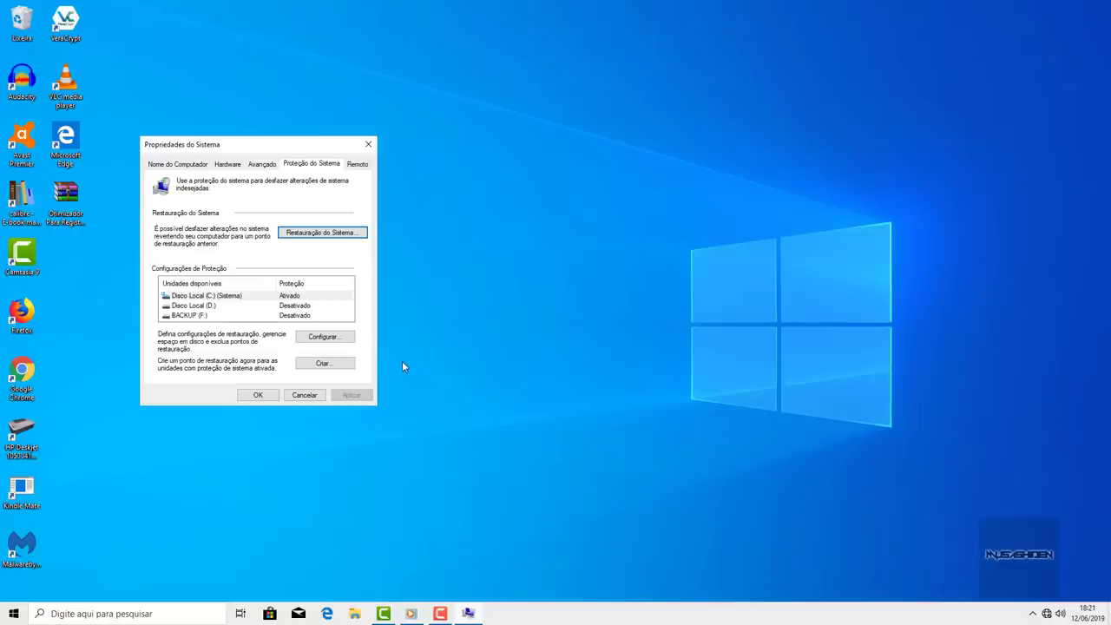
pyautogui.click(304, 395)
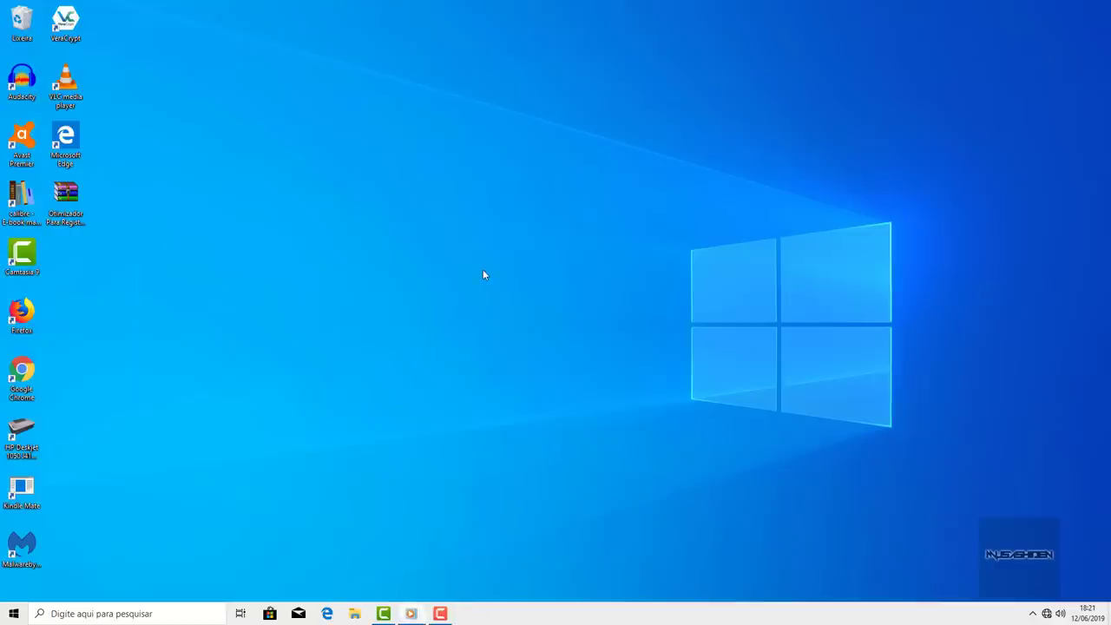
# - Open Windows Settings with Win+I, un-maximize it, and move the window down and right
pyautogui.click(13, 614)
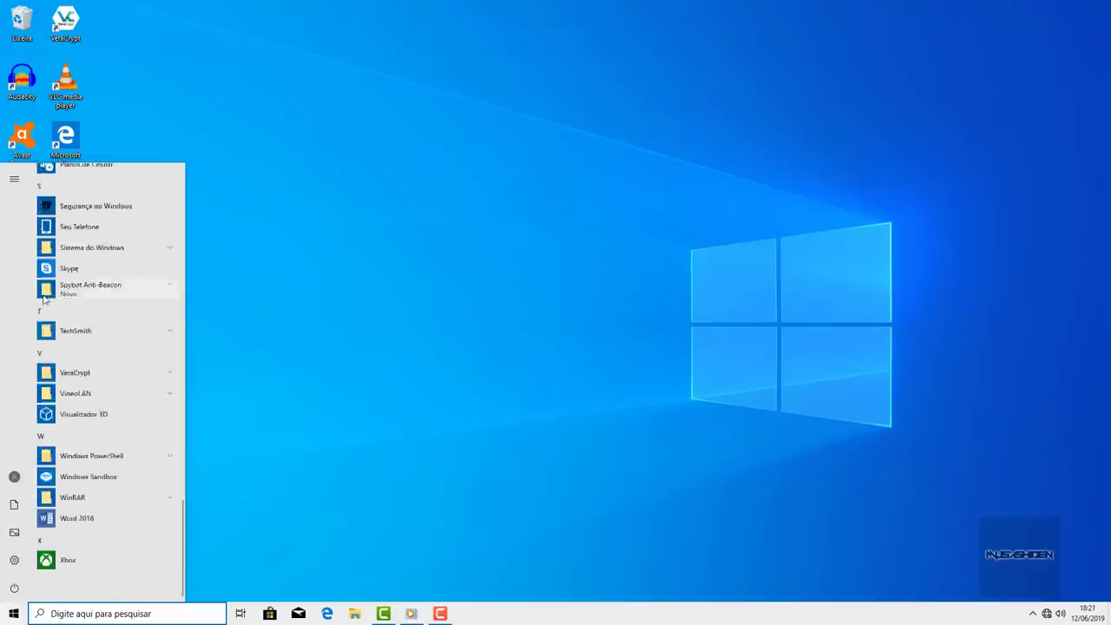
pyautogui.click(417, 277)
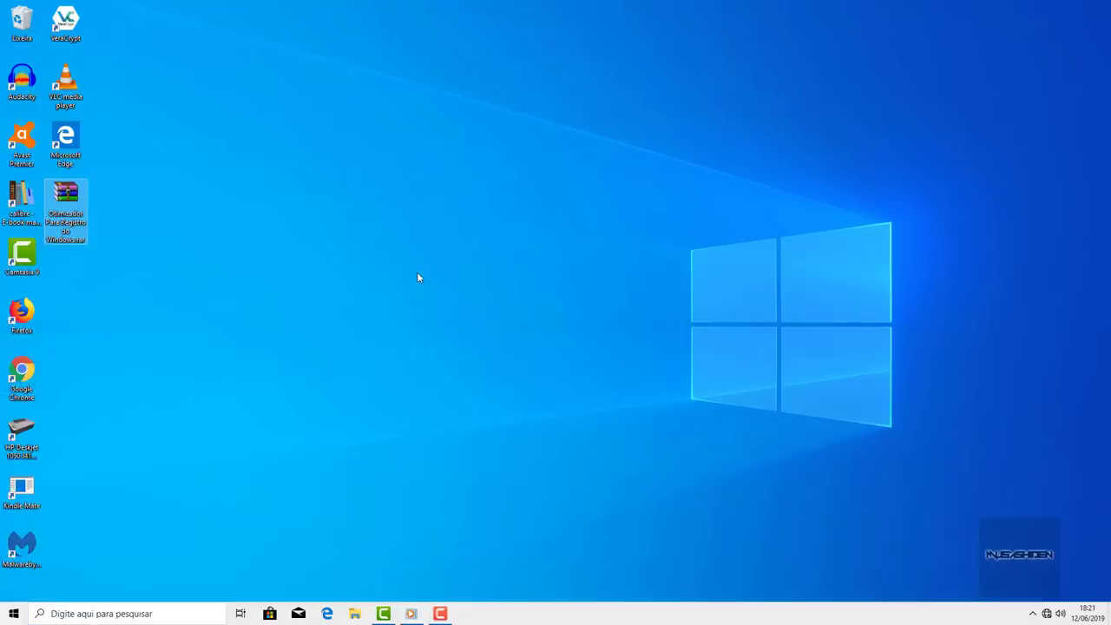
pyautogui.press('super+i')
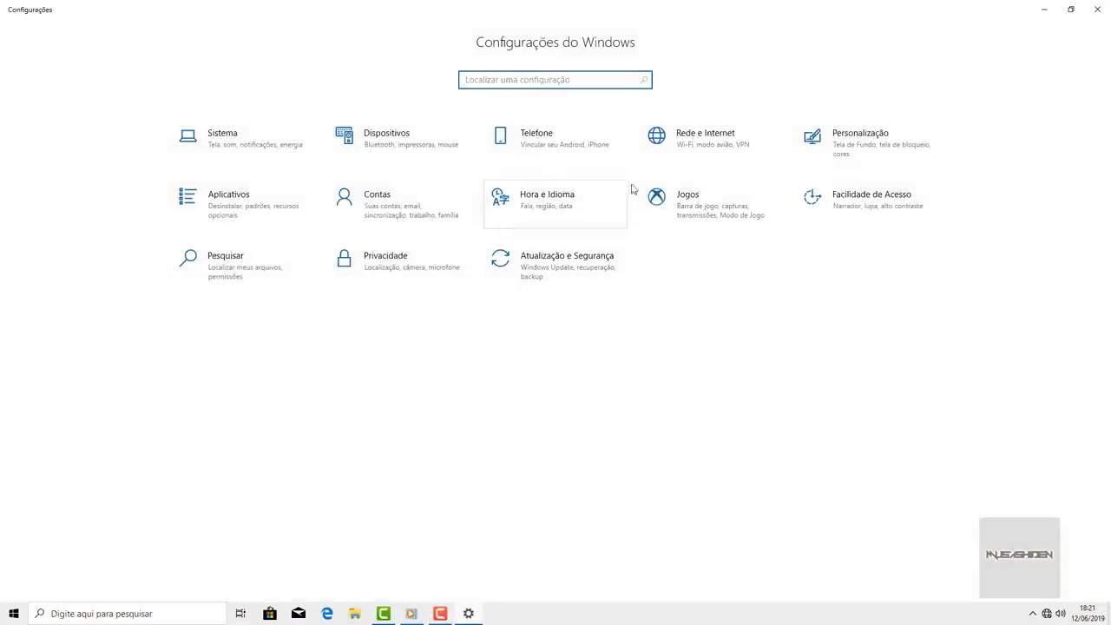
pyautogui.doubleClick(962, 10)
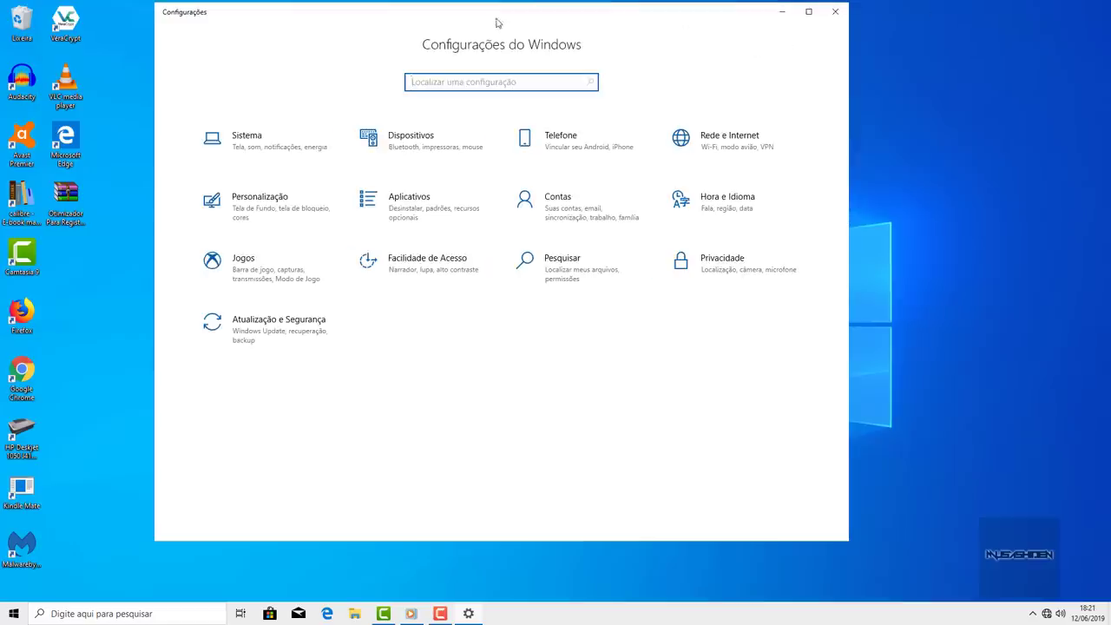
pyautogui.moveTo(497, 23); pyautogui.dragTo(568, 43)
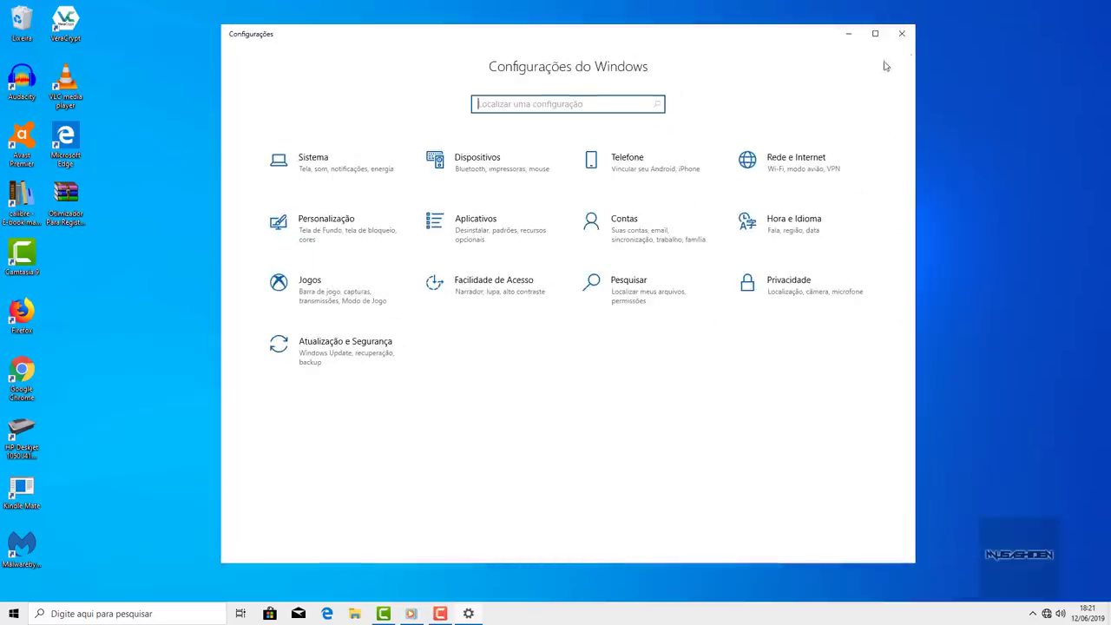